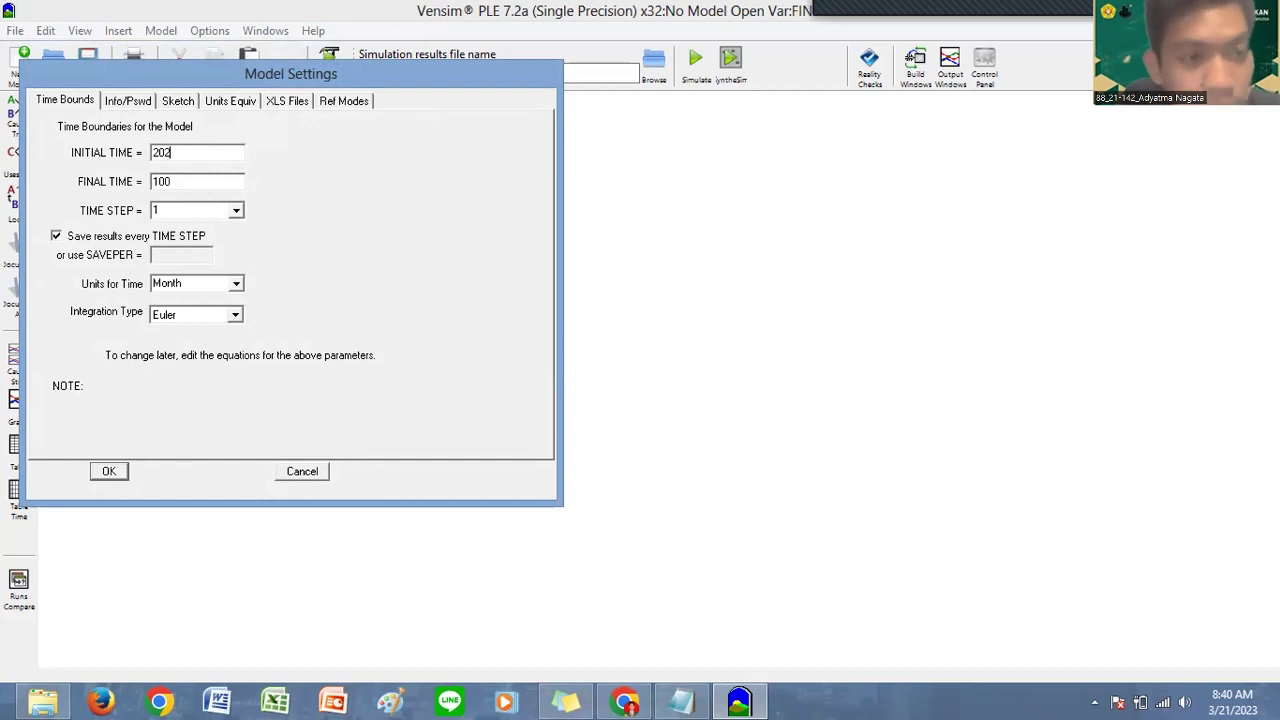
Step: Set the model's final time to 2028 and its time unit to Year, and create the model
left_click_drag(203, 186, 130, 190)
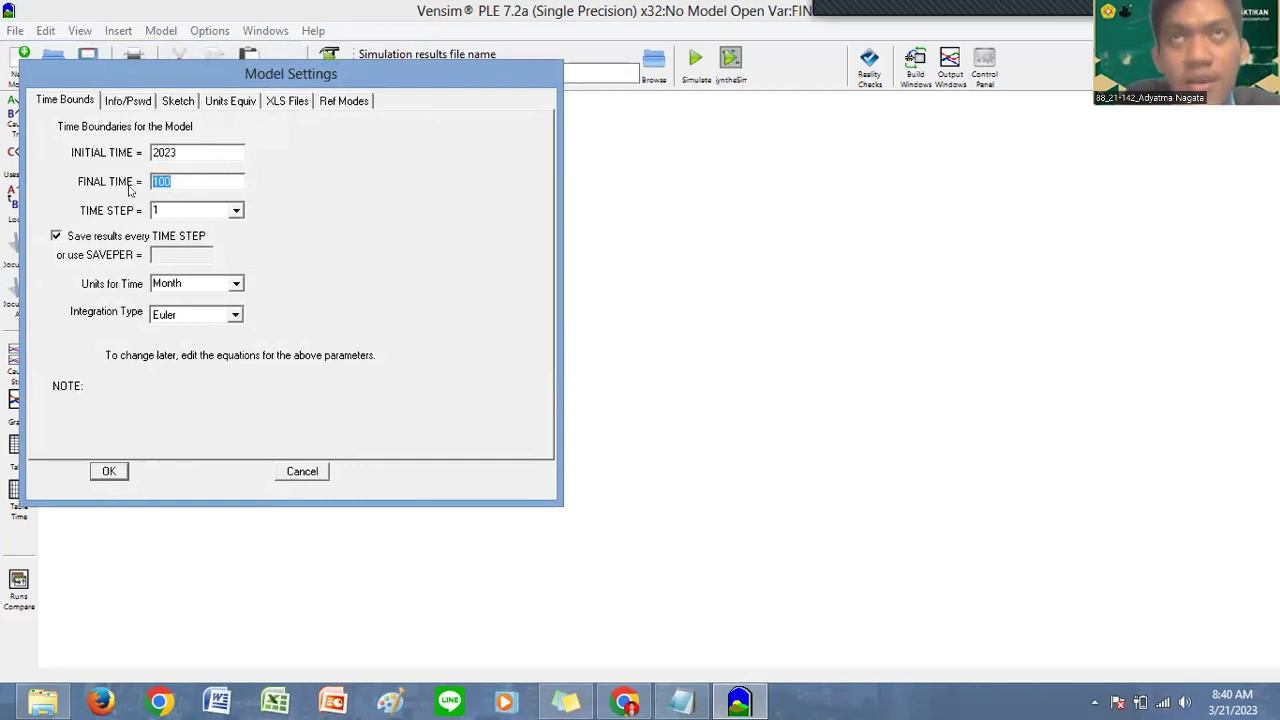
type("2028")
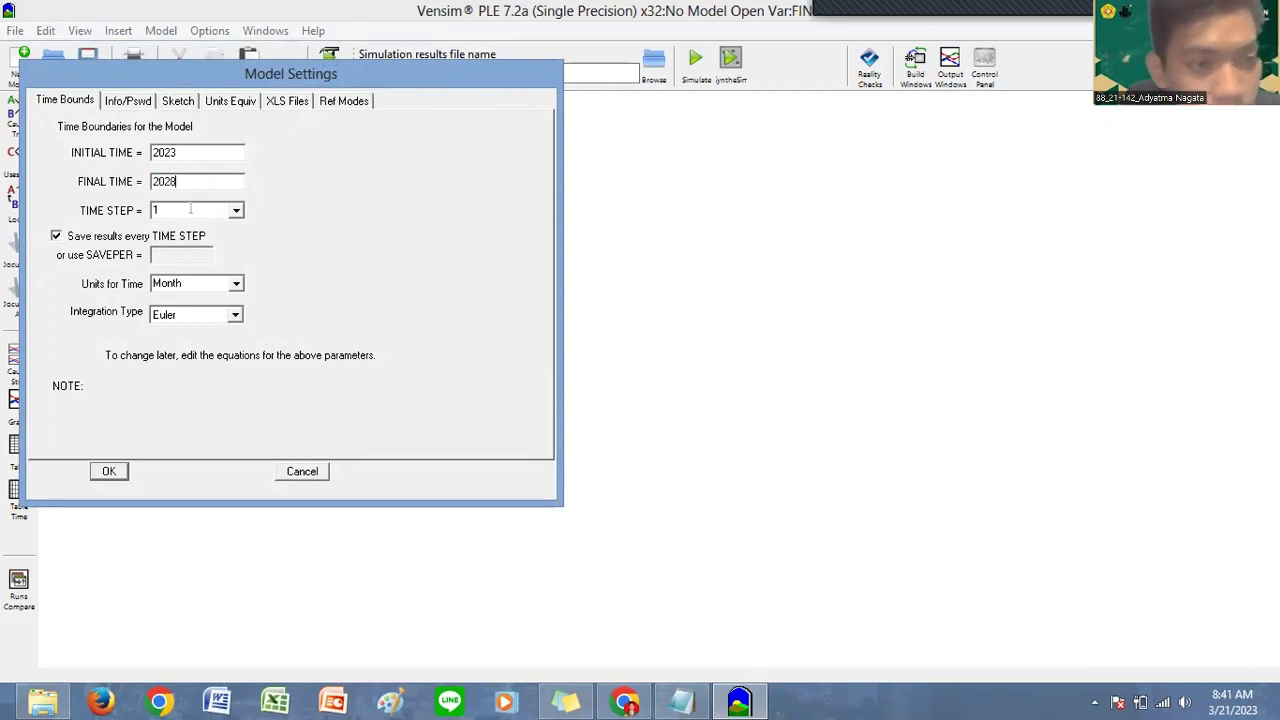
left_click(235, 283)
scroll(213, 320, "up", 2)
left_click(213, 300)
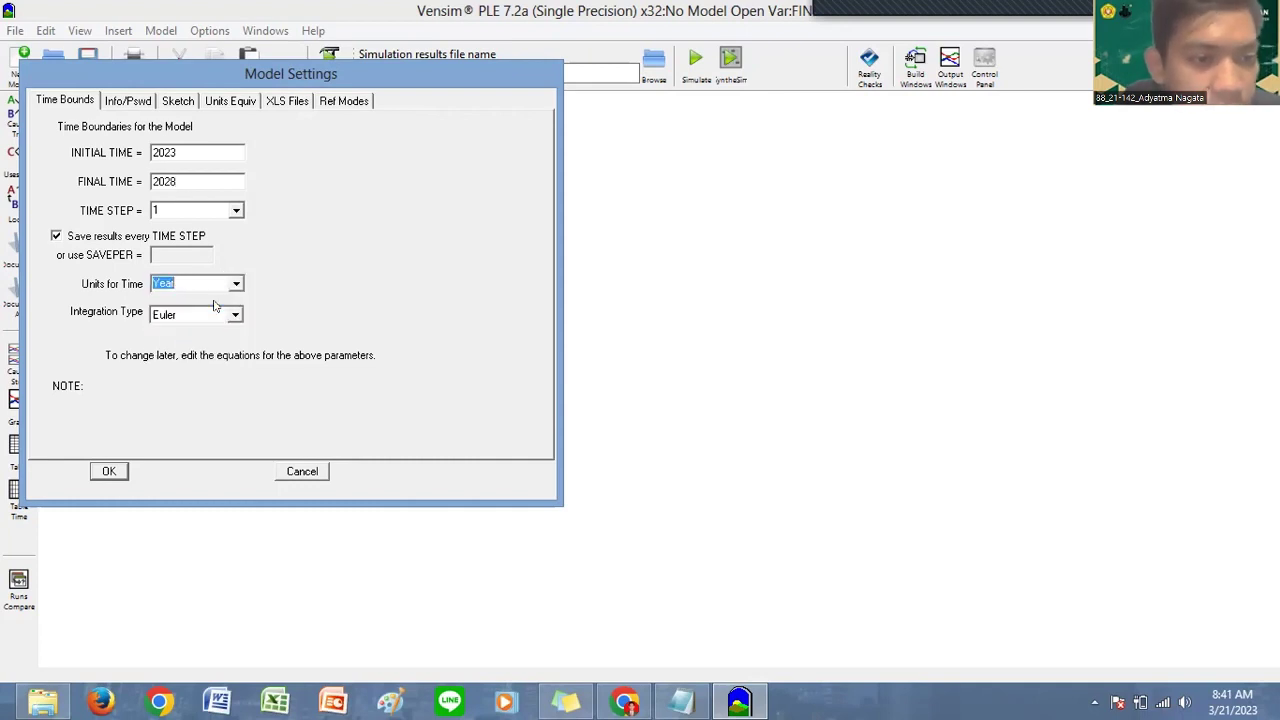
left_click(110, 472)
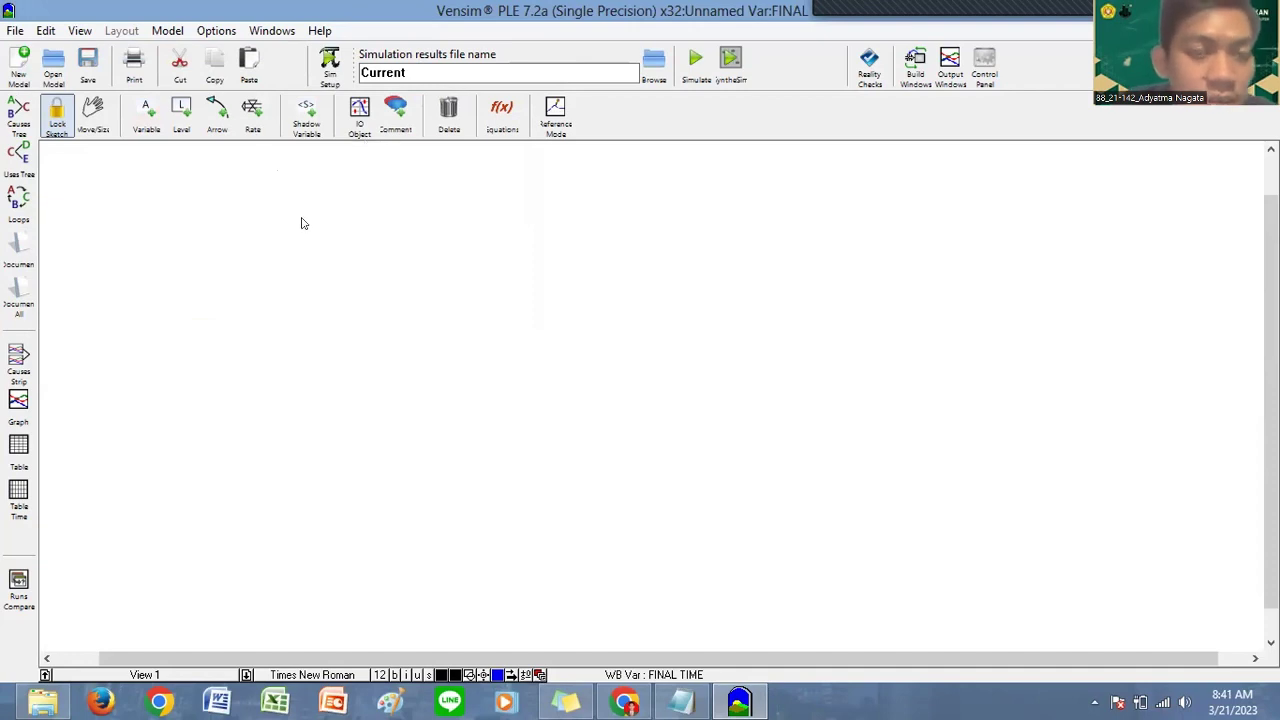
Step: Add a variable named Jumlah Produksi Tepung Maizena in the middle of the sketch
left_click(146, 115)
left_click(614, 376)
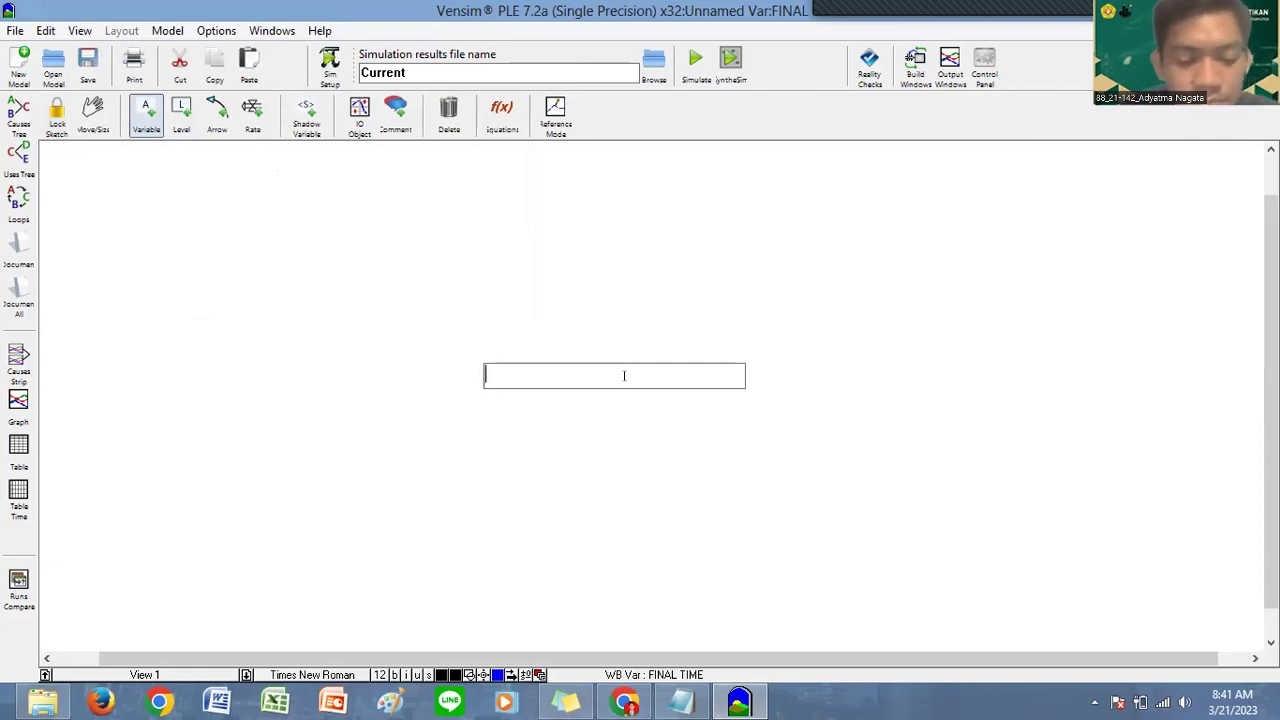
type("Jumlah ")
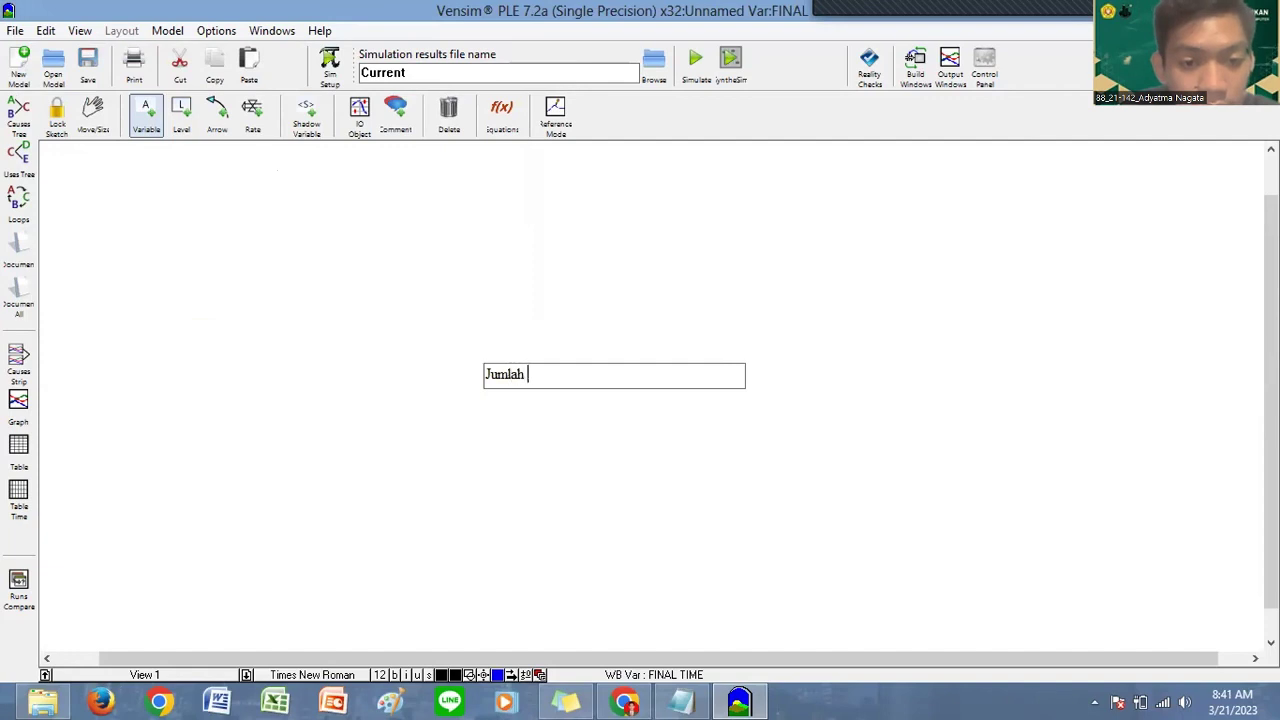
type("Produksi T")
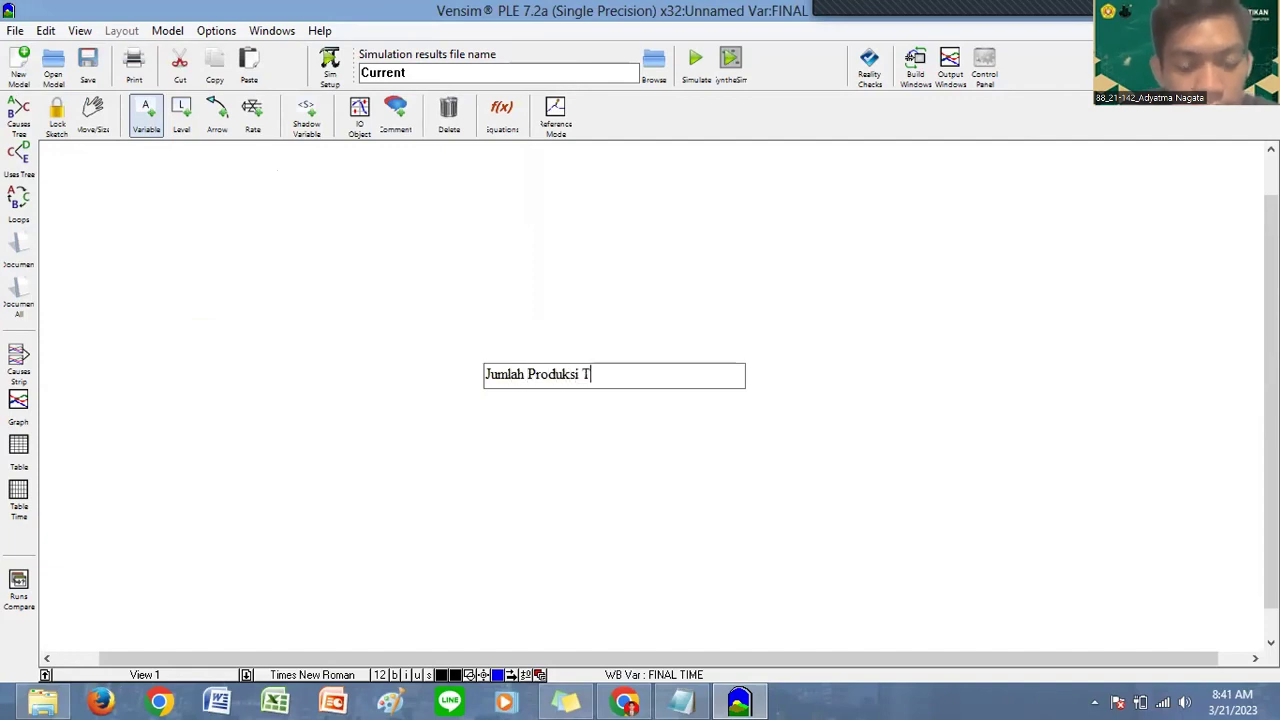
type("epung Maize")
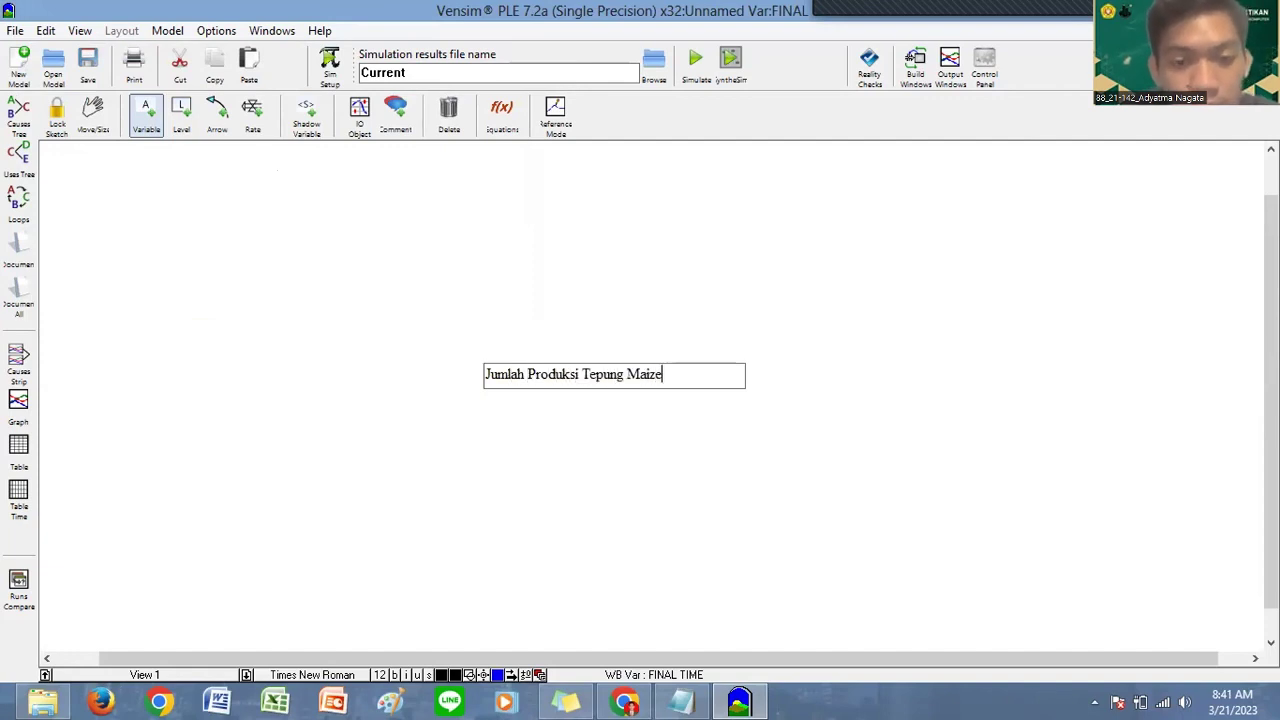
type("na")
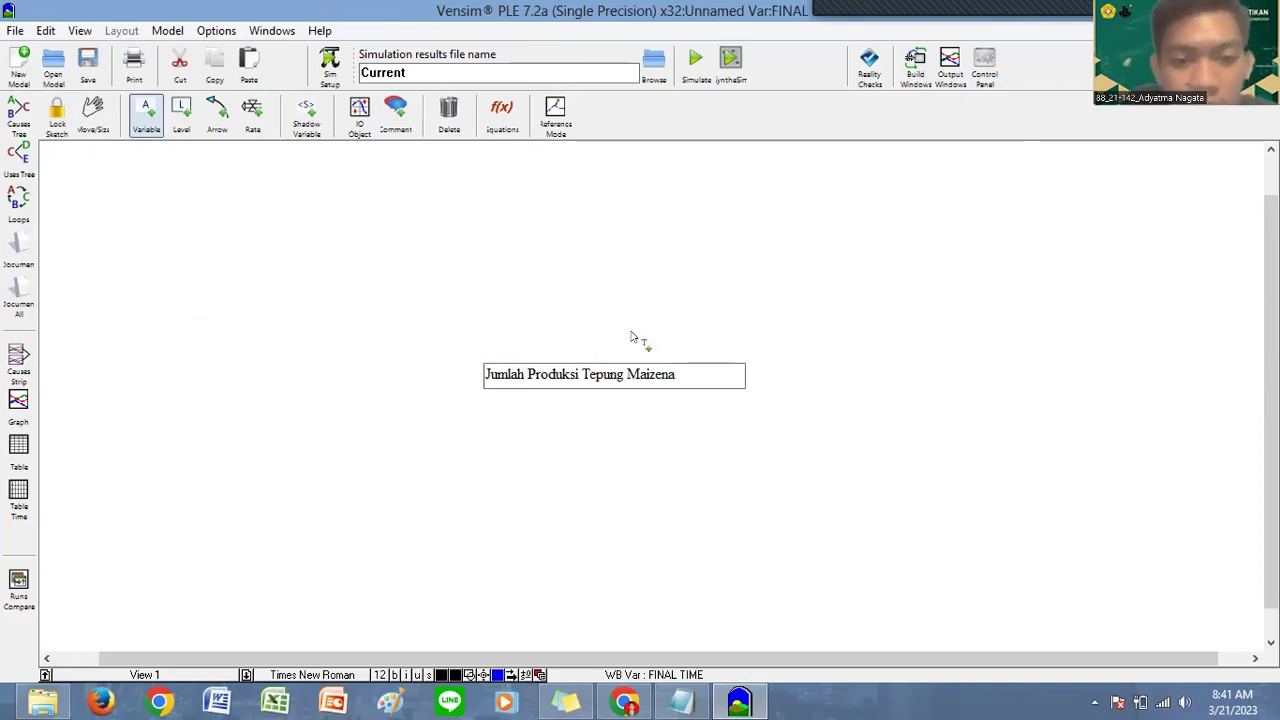
Step: Add the variables Hasil Panen above and Gagal Panen to the upper right of Jumlah Produksi Tepung Maizena
left_click(597, 252)
type("Ha")
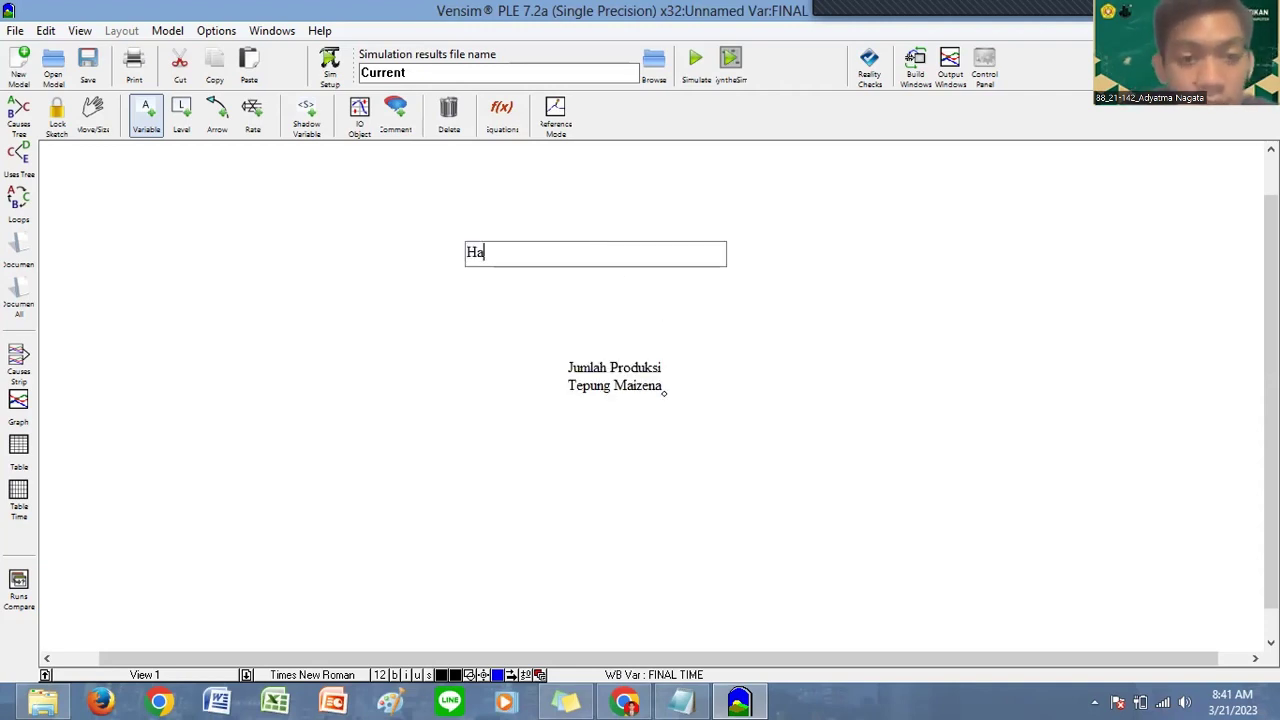
type("sil Panen")
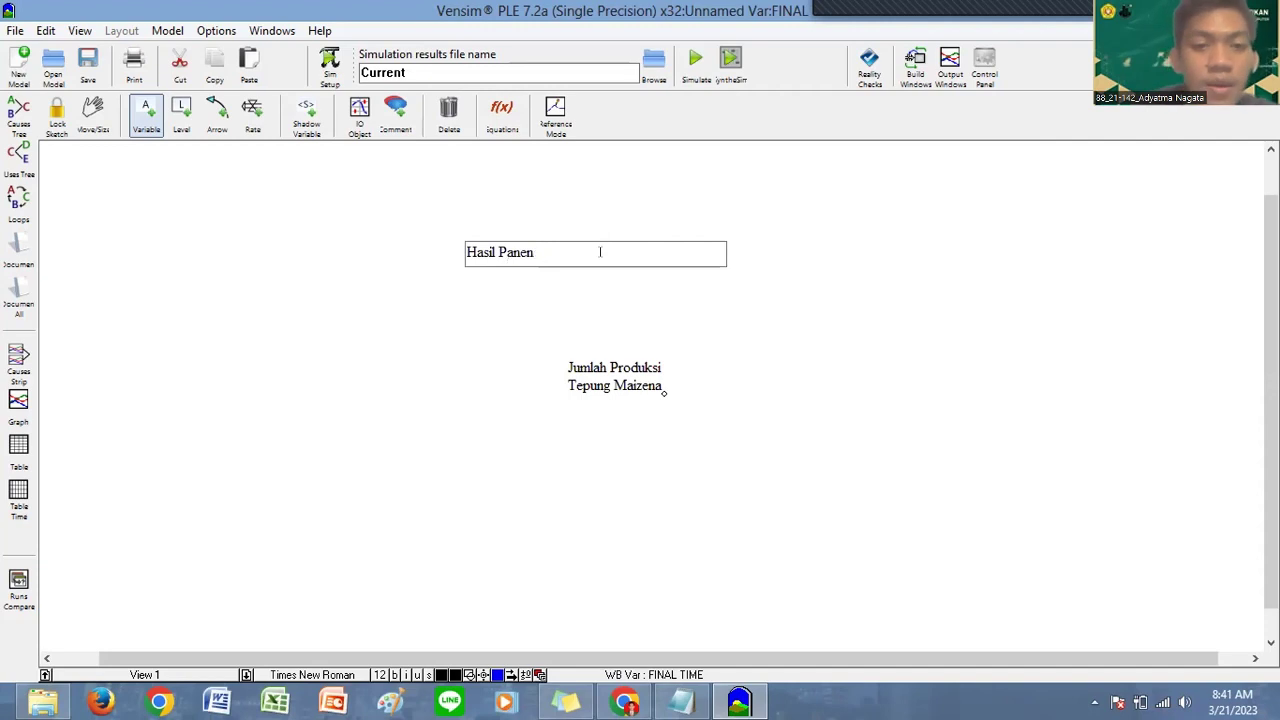
key("Return")
left_click(825, 320)
type("G")
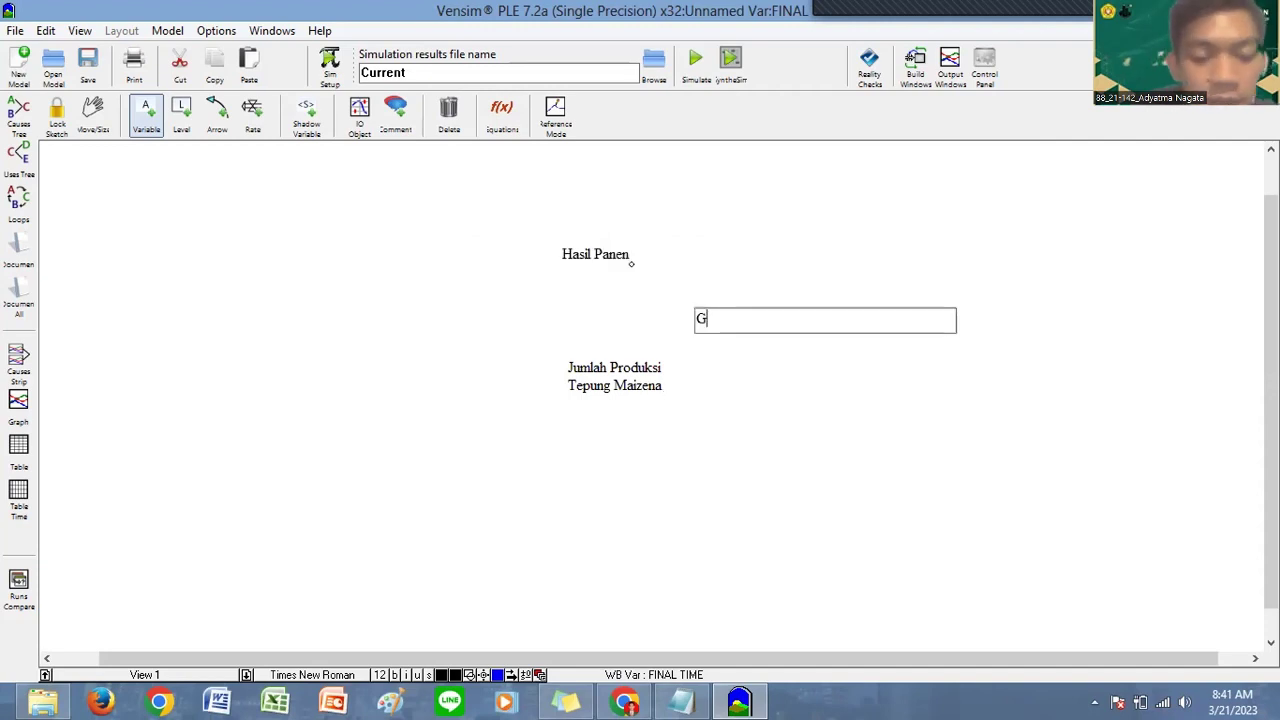
type("agal Panen")
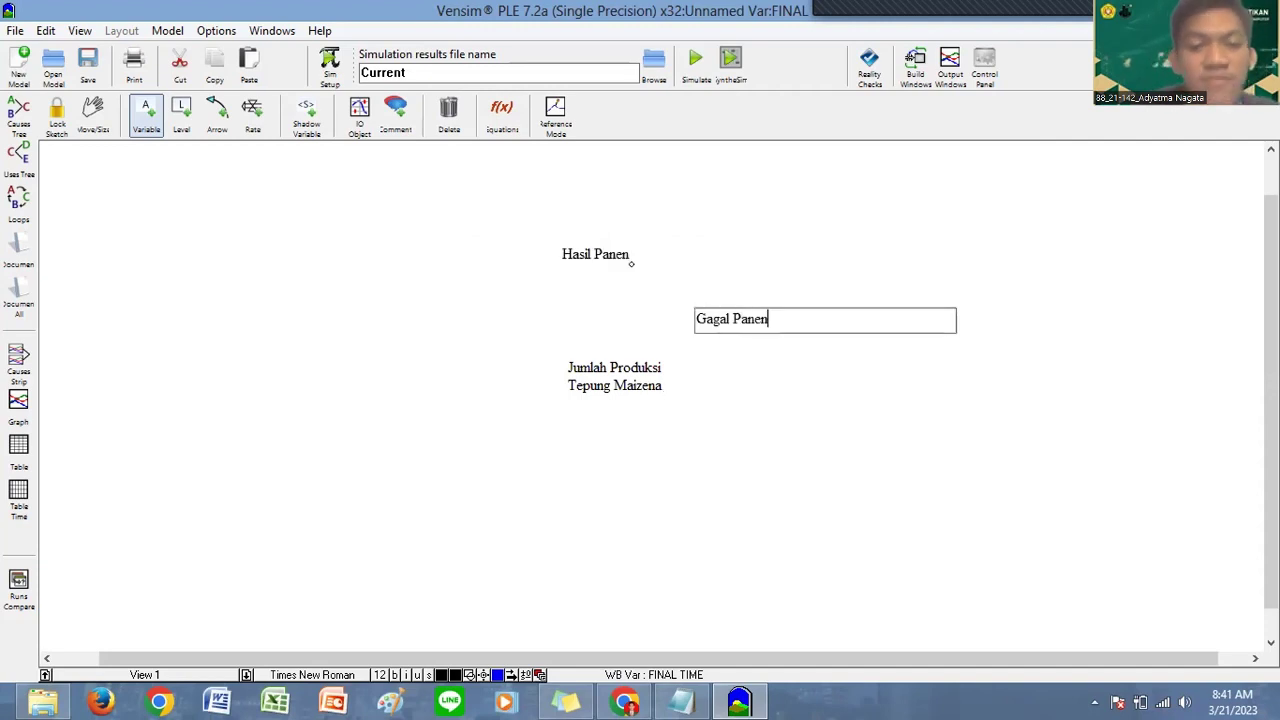
Step: Add a variable named Jumlah Permintaan to the lower left of Jumlah Produksi Tepung Maizena
left_click(388, 414)
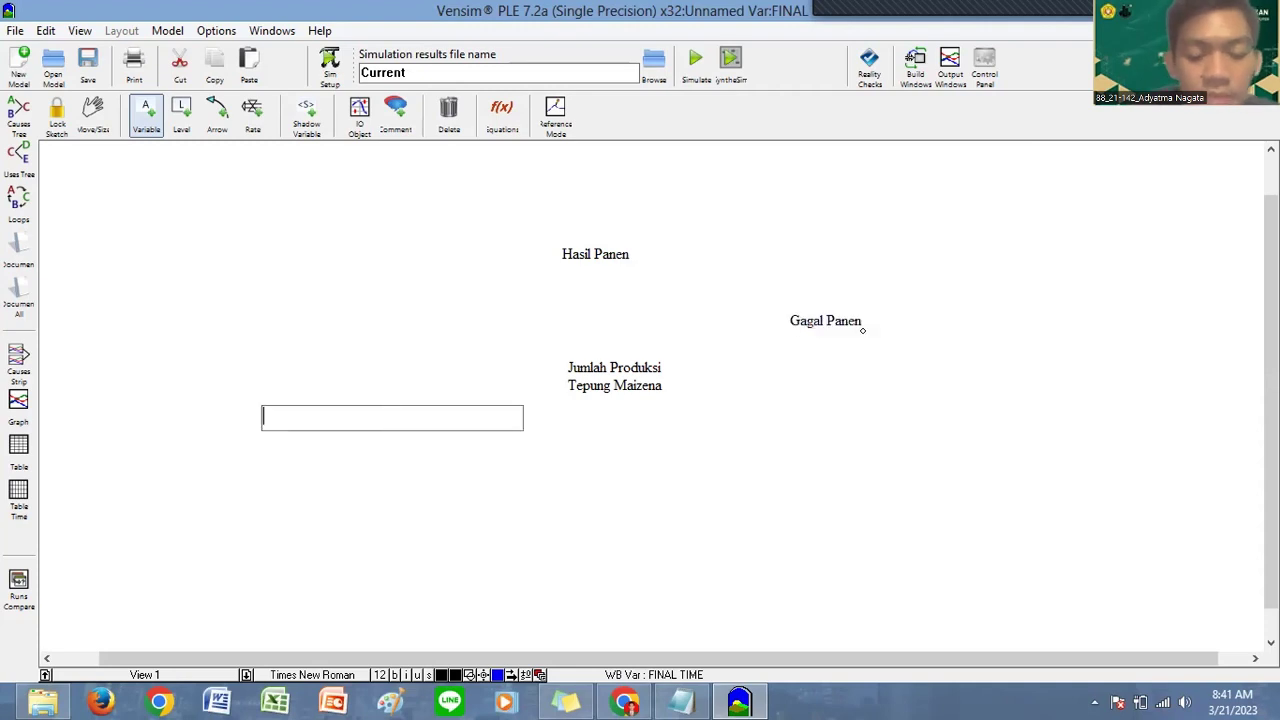
type("Jumlag")
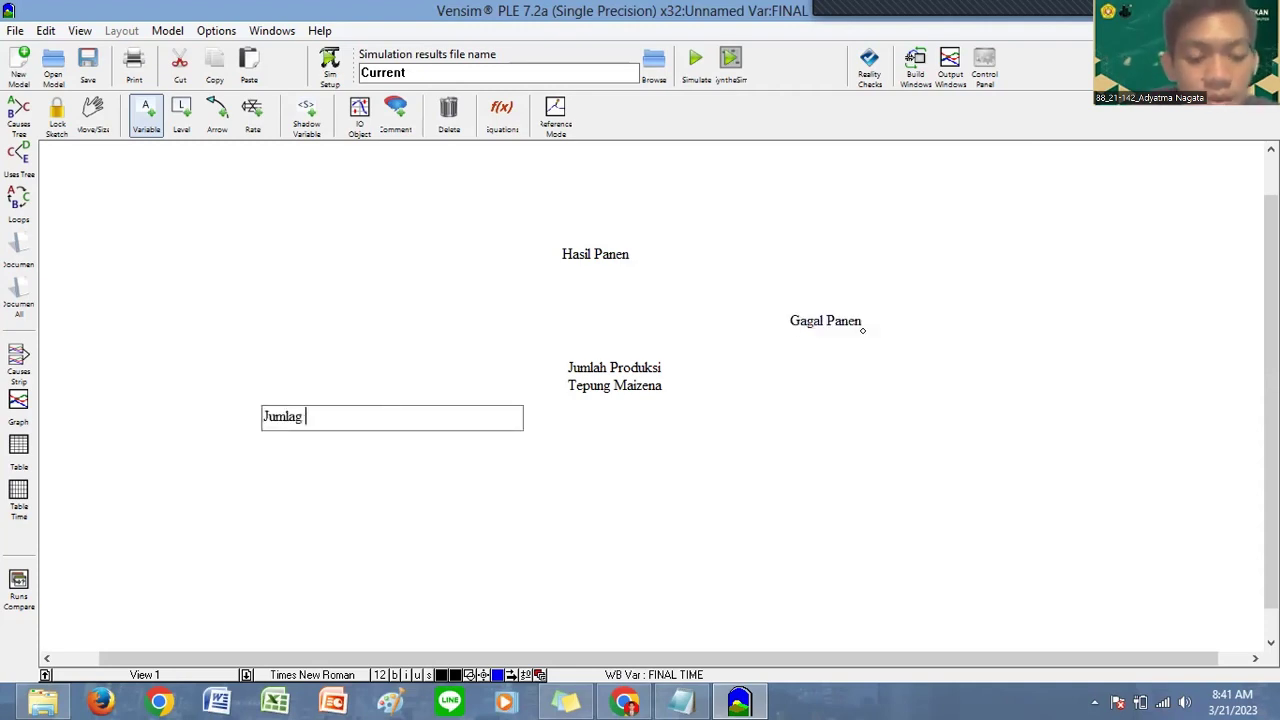
key("BackSpace")
key("BackSpace")
type("h Permintaan")
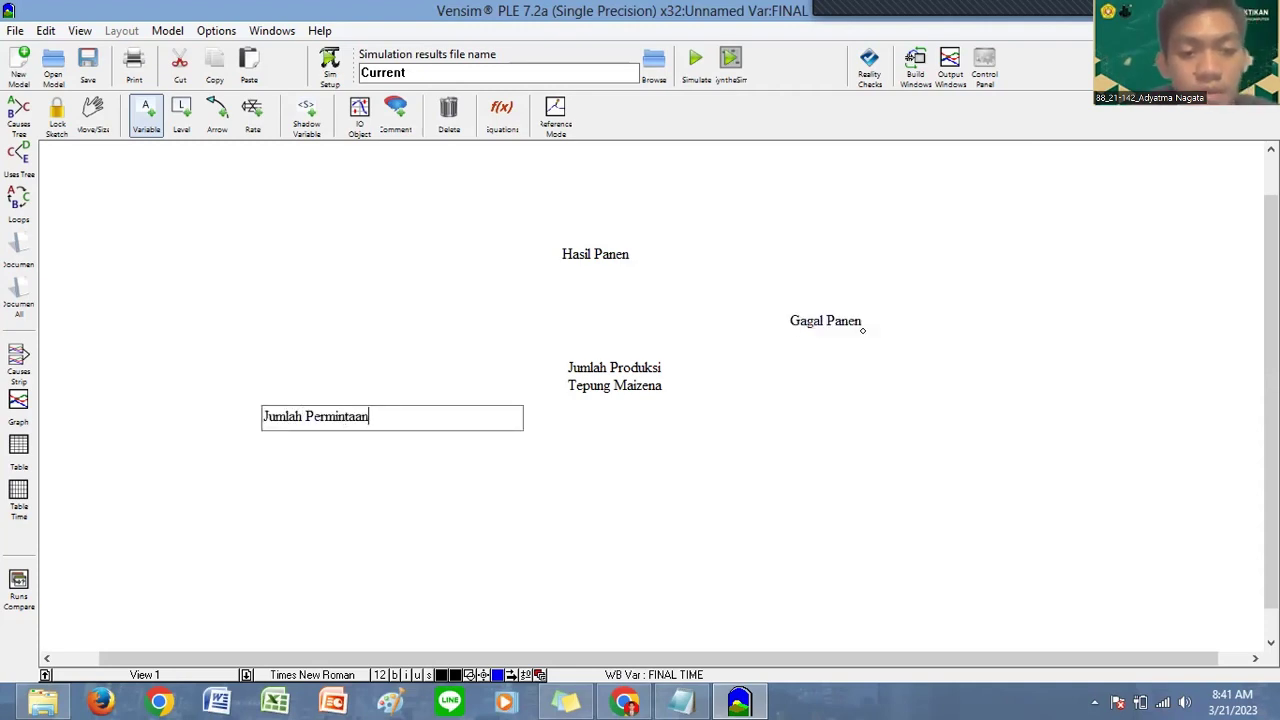
left_click(685, 458)
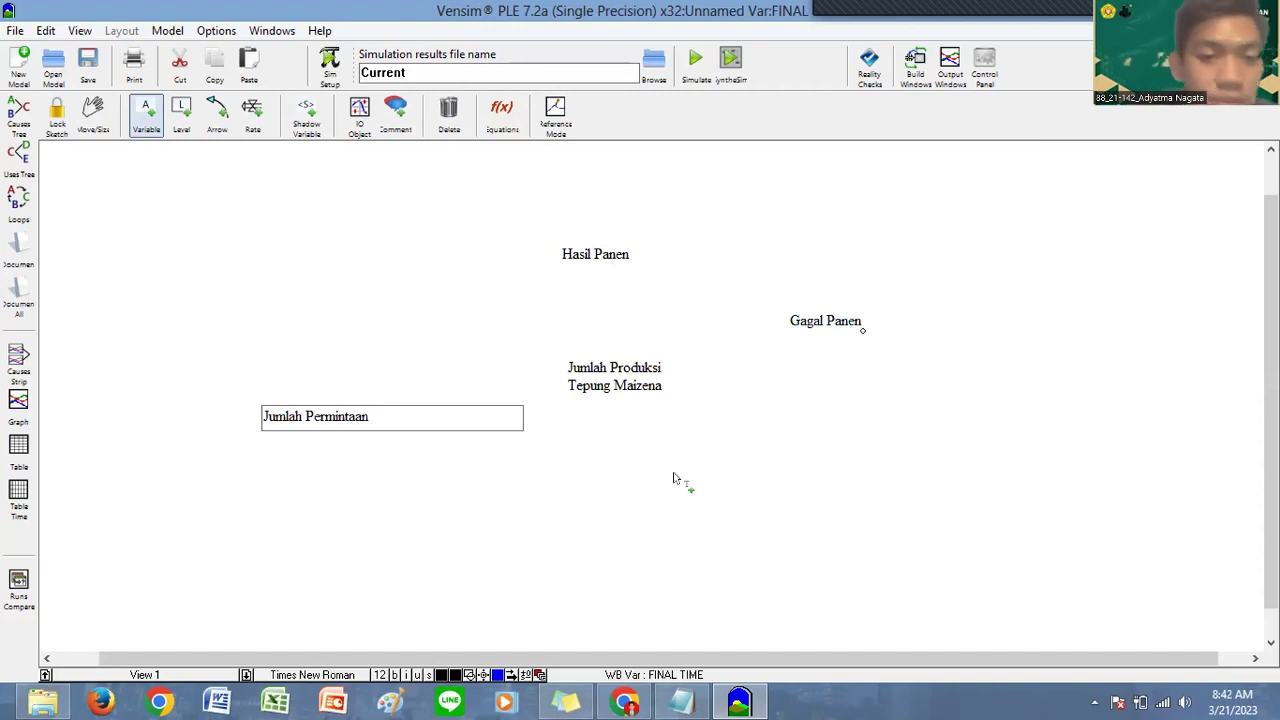
Step: Spread the variables out by moving Hasil Panen slightly up, Gagal Panen farther right and Jumlah Permintaan farther down
left_click(598, 250)
left_click(100, 115)
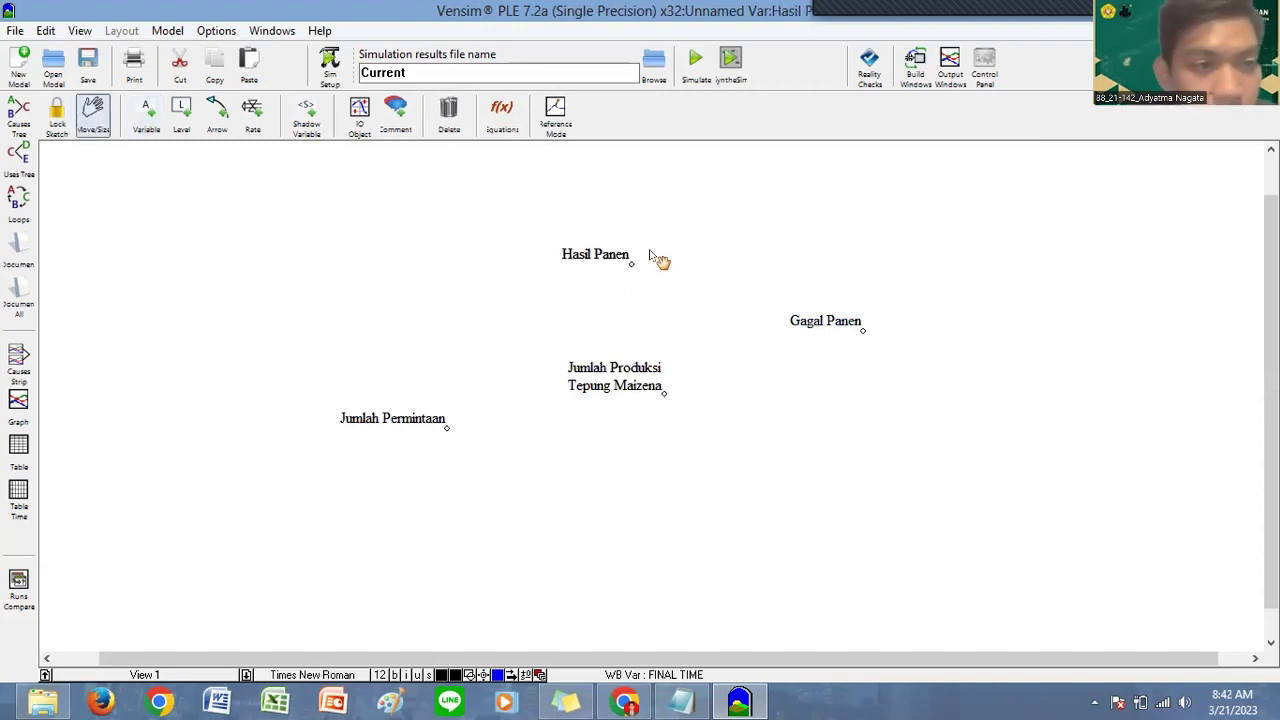
left_click_drag(620, 258, 642, 251)
left_click_drag(843, 317, 940, 346)
left_click(408, 437)
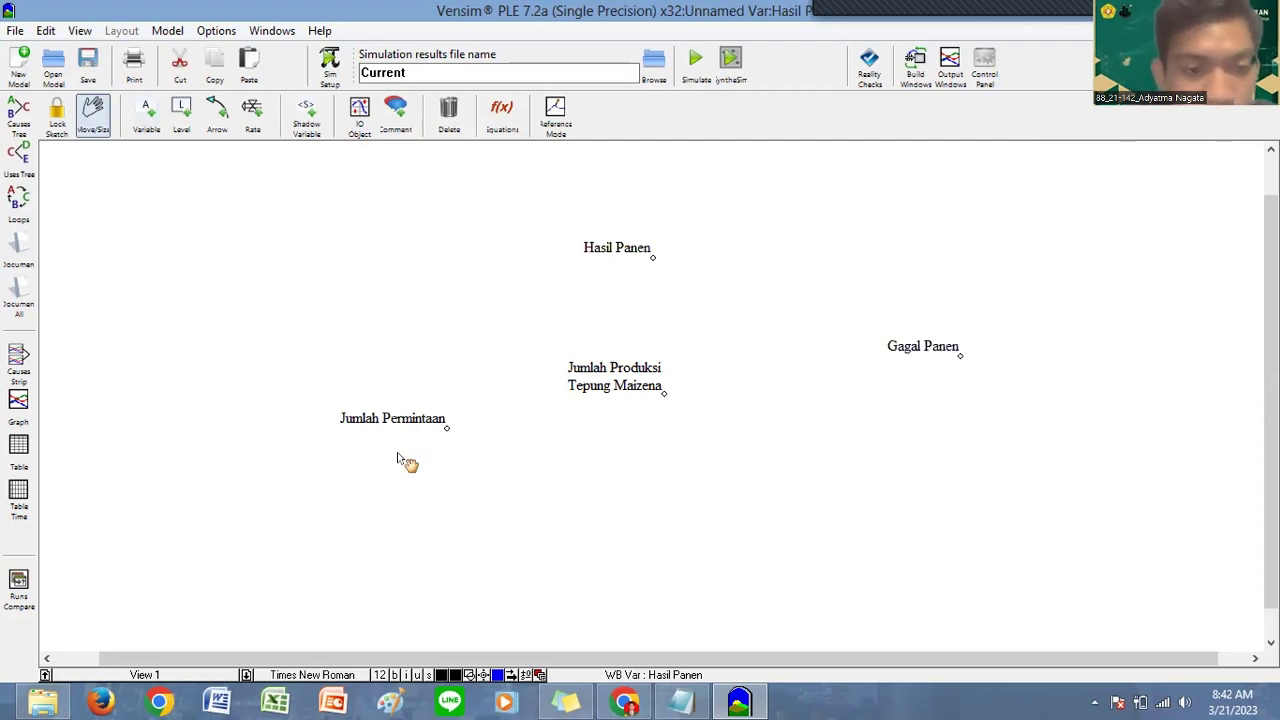
left_click_drag(418, 480, 418, 480)
Step: Add a variable named Peningkatan Permintaan to the upper left of Jumlah Permintaan, consulting the Equation_Modul 3_88 notes in Notepad
left_click(148, 116)
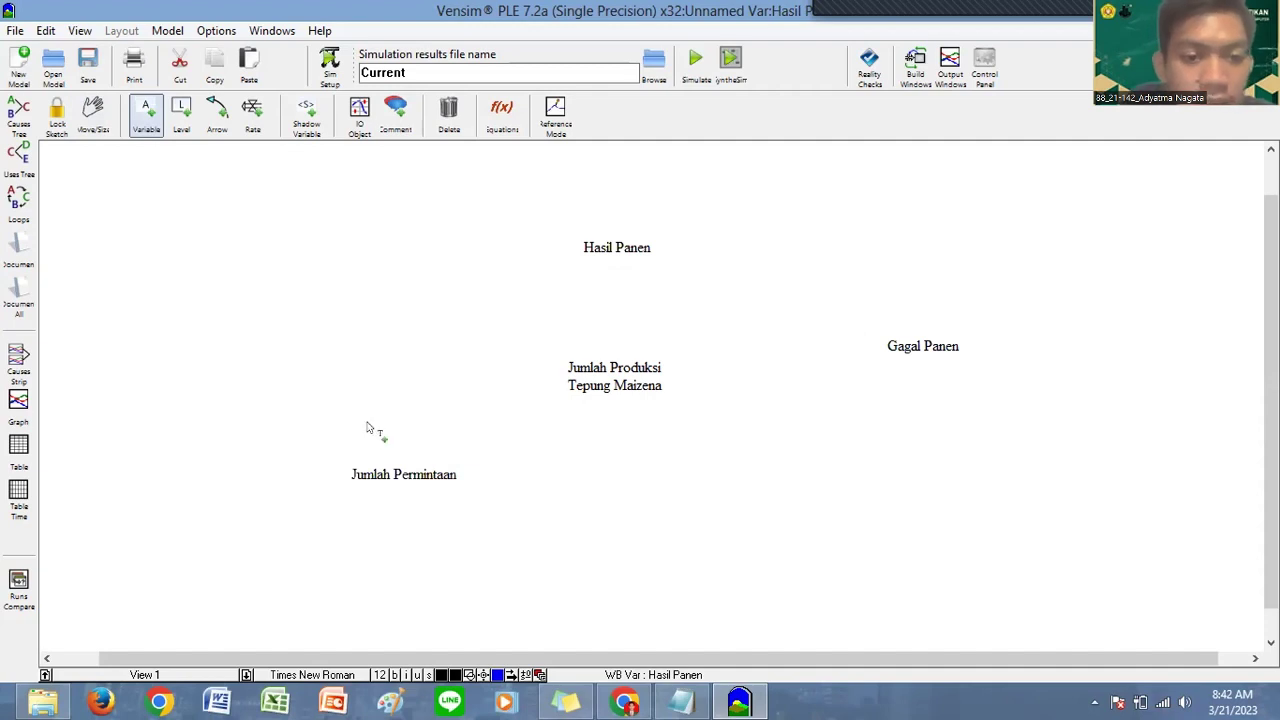
left_click(250, 432)
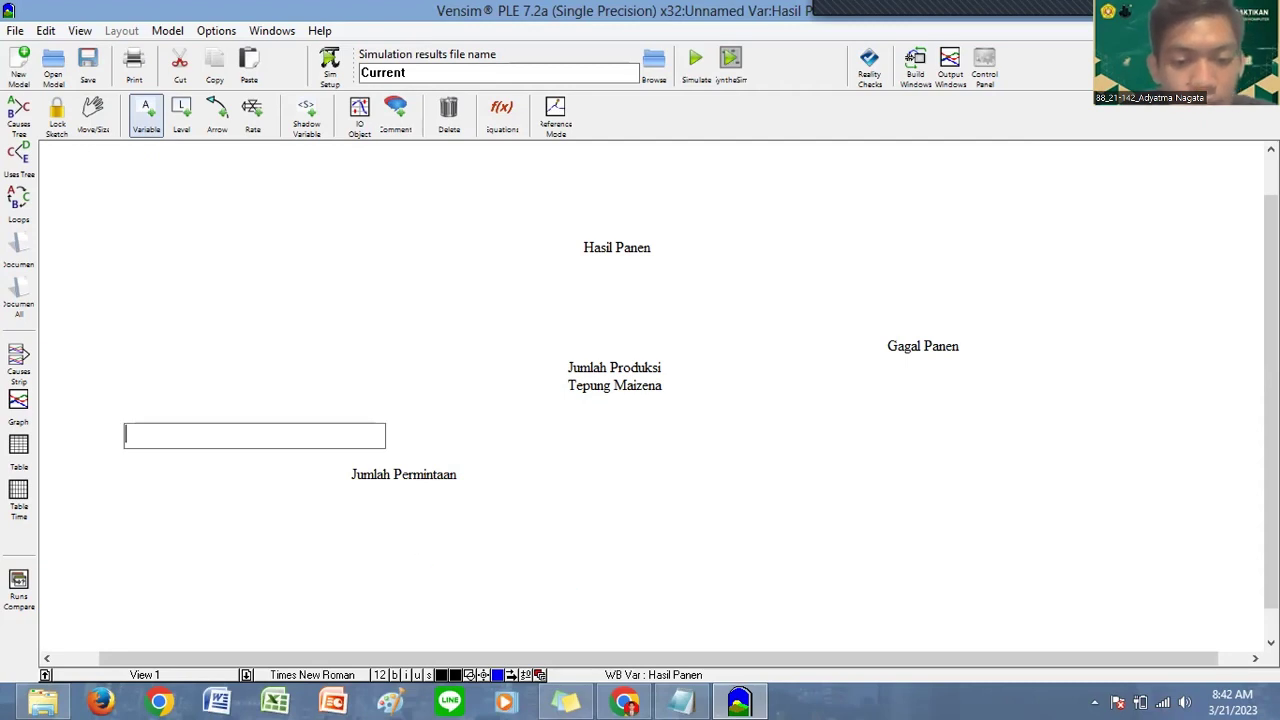
left_click(682, 702)
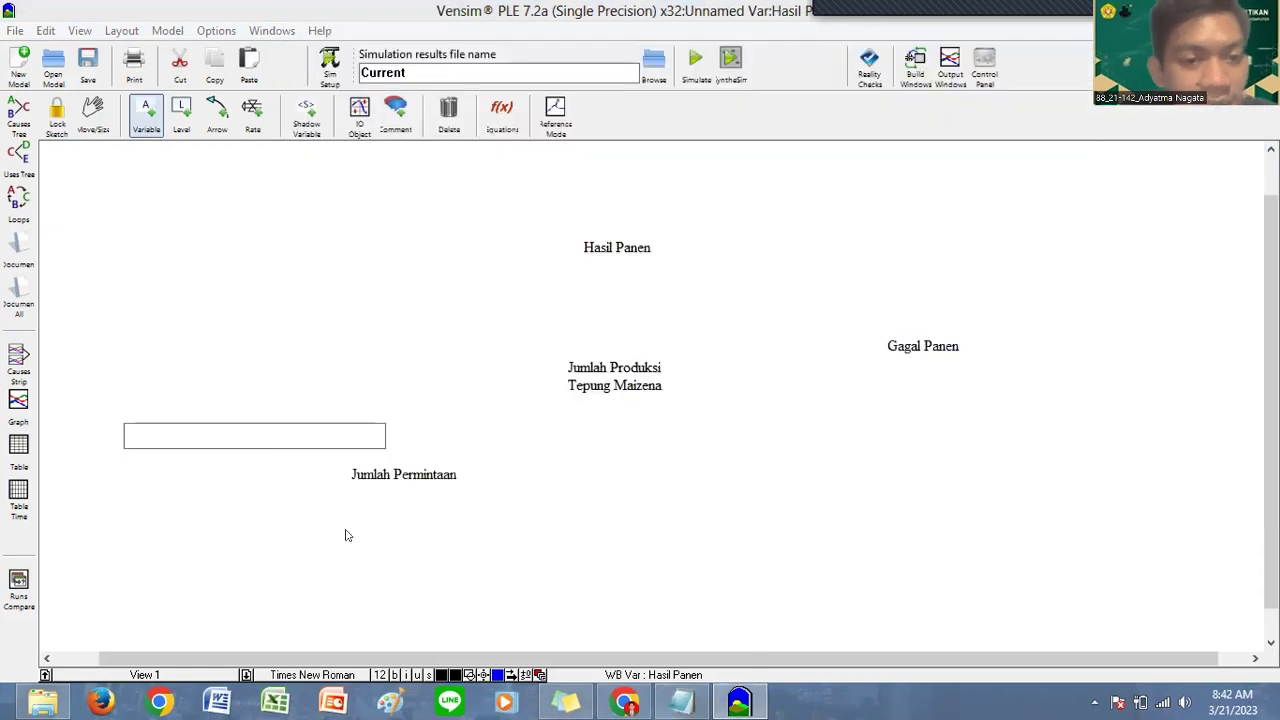
left_click(347, 535)
key("alt+Tab")
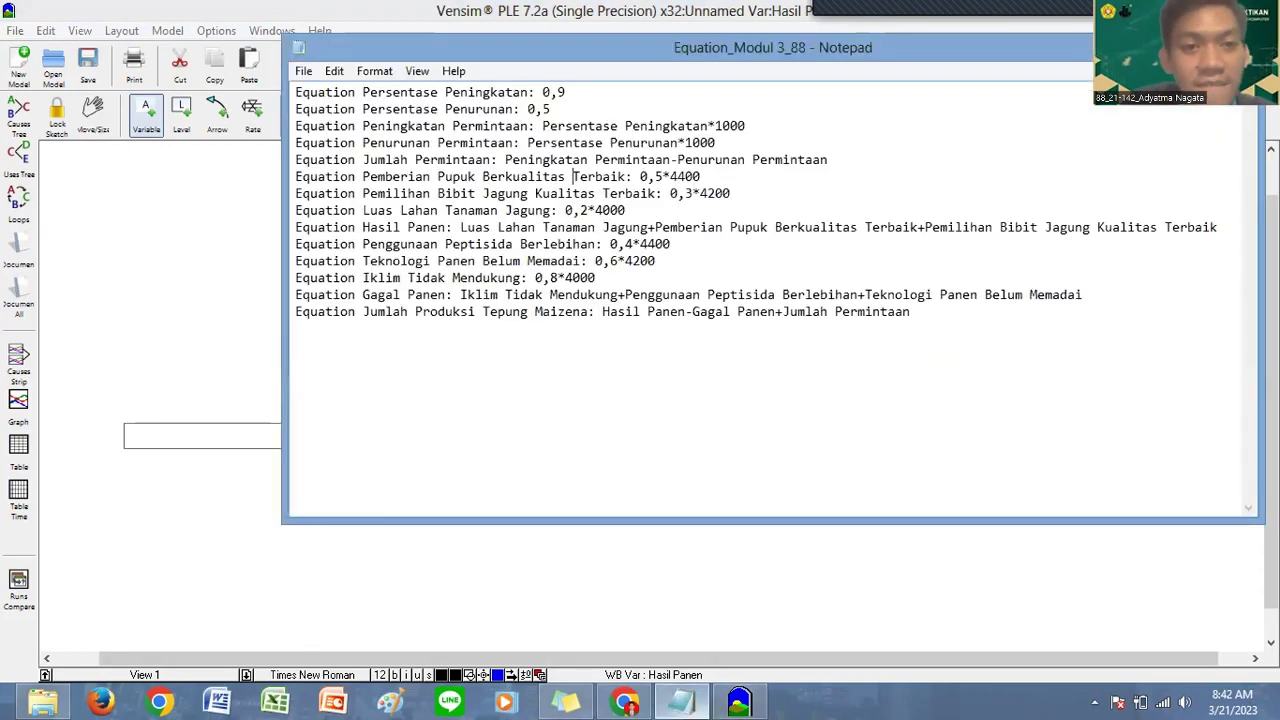
key("alt+Tab")
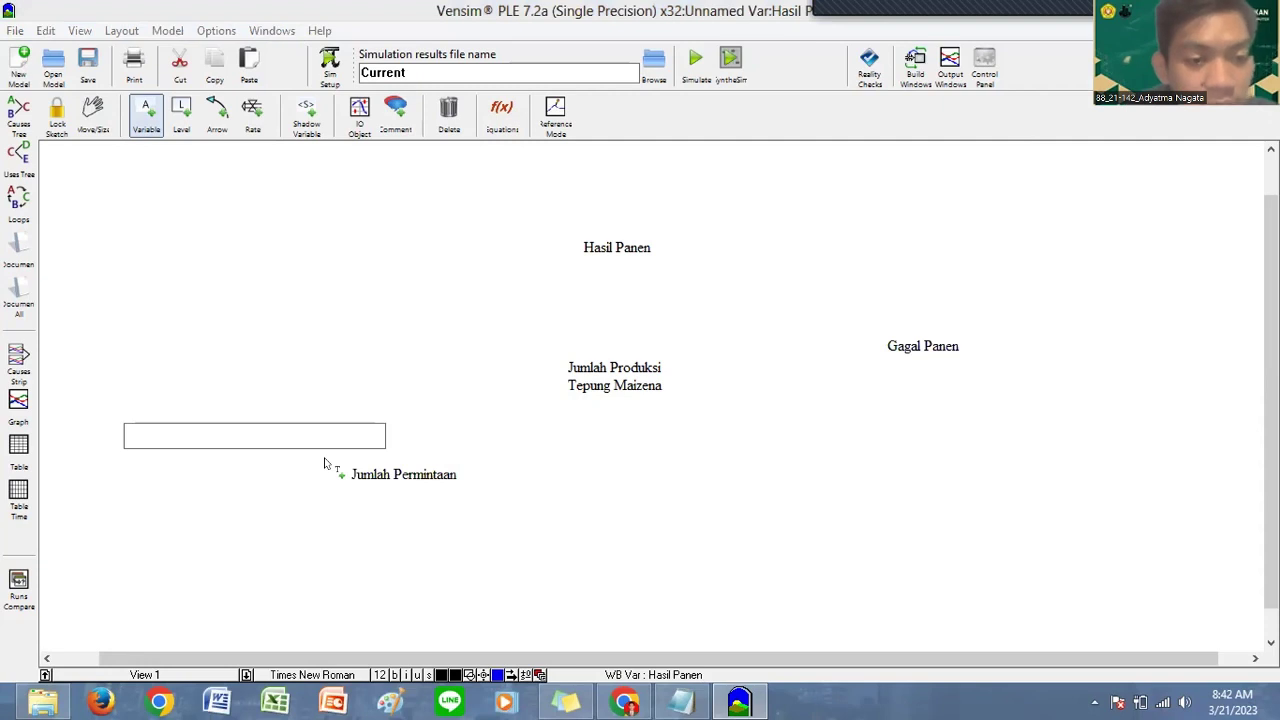
type("Pe")
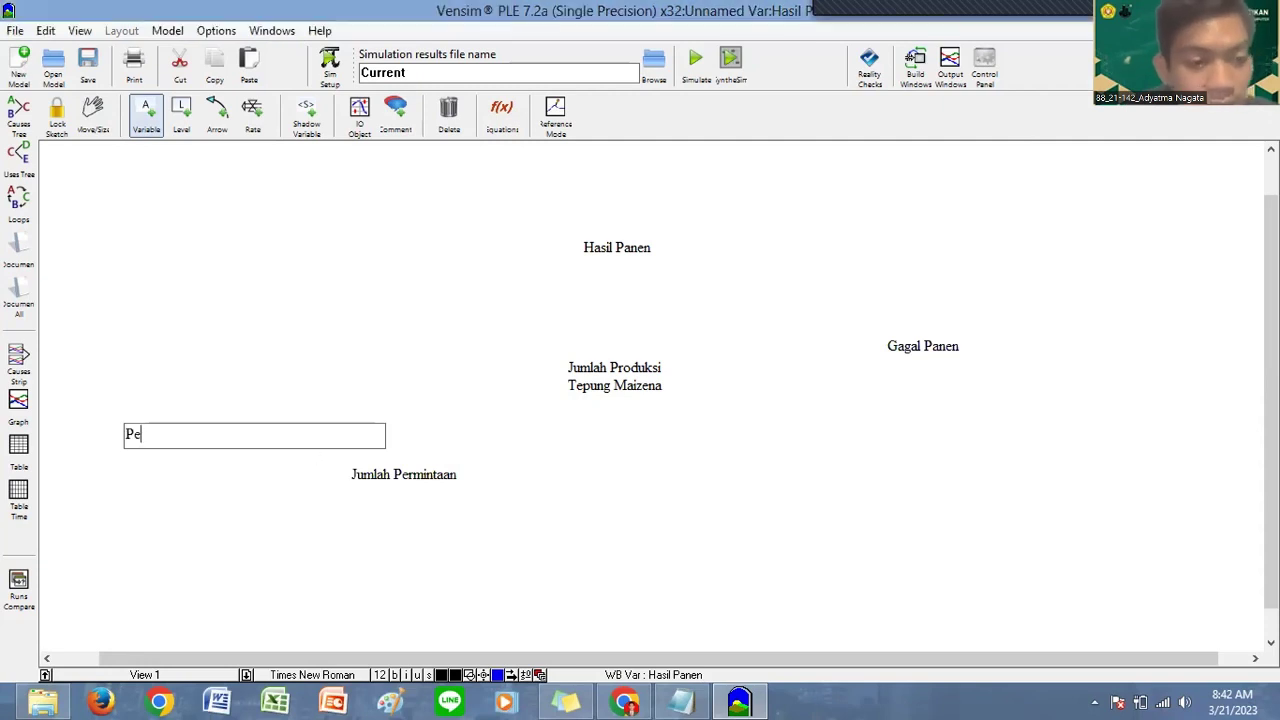
type("ningkatan Perm")
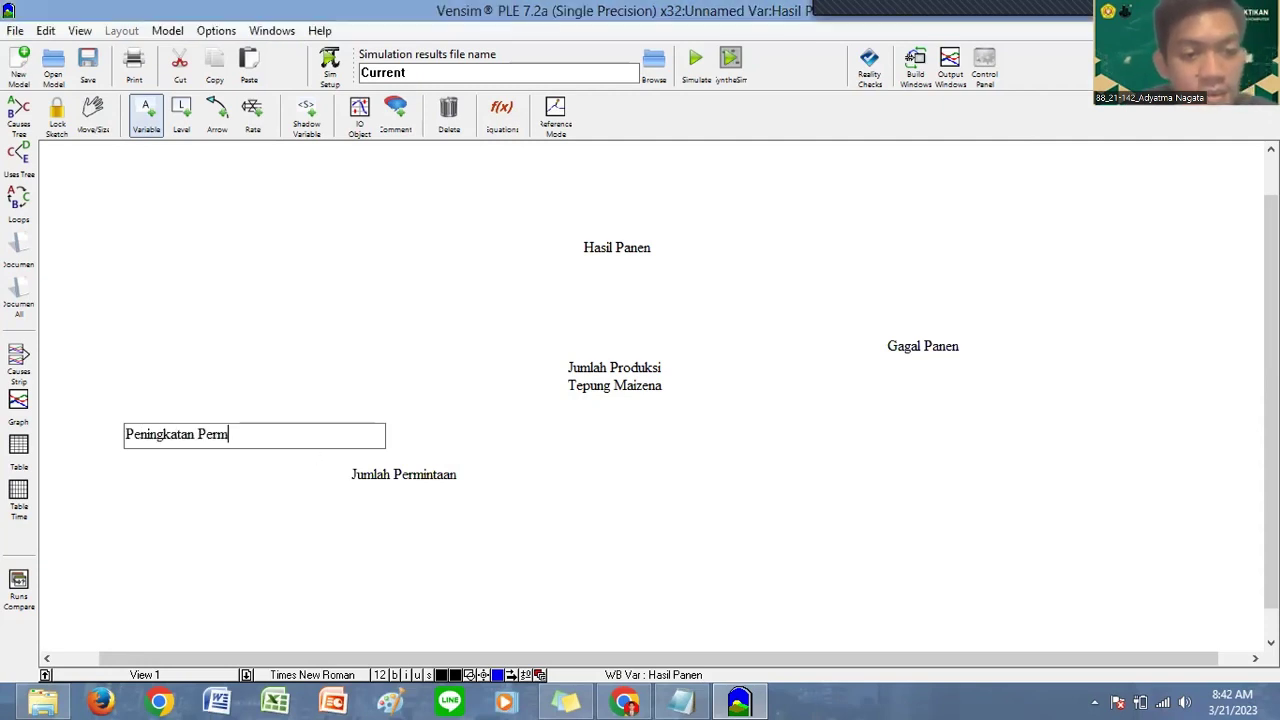
type("intaan")
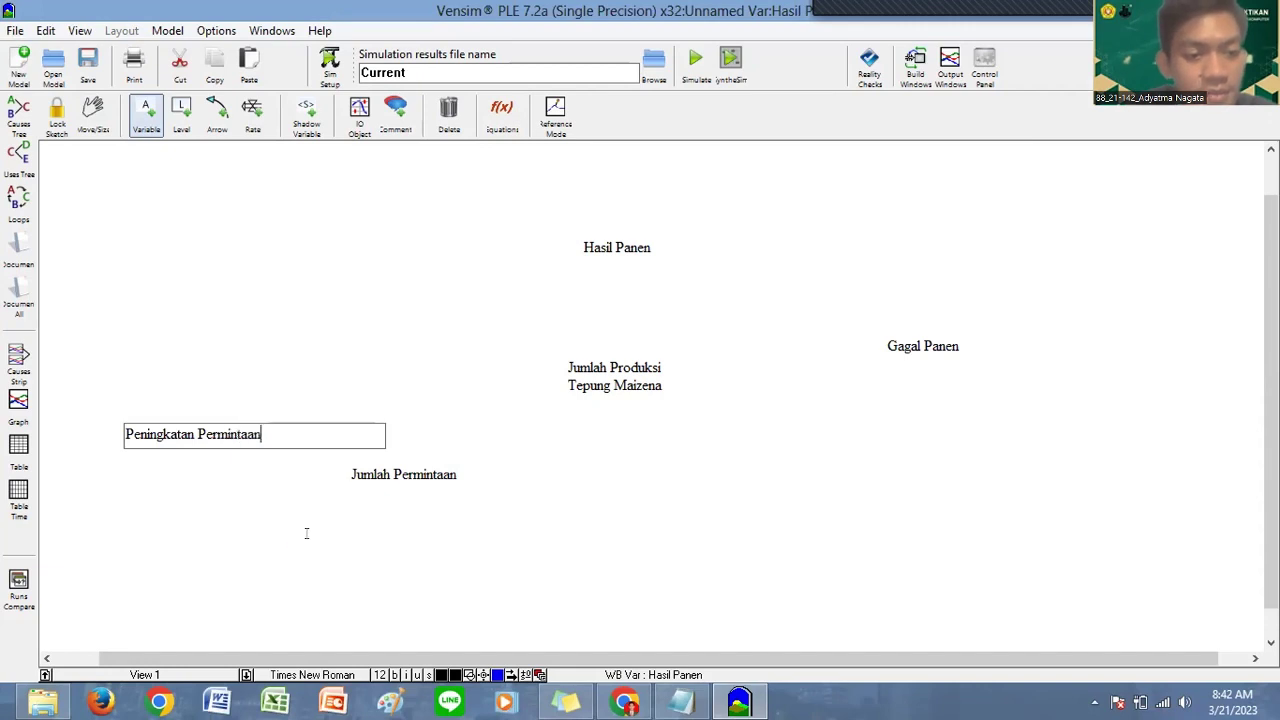
Step: Add a variable named Penurunan Permintaan to the lower left of Jumlah Permintaan
left_click(309, 537)
type("Pe")
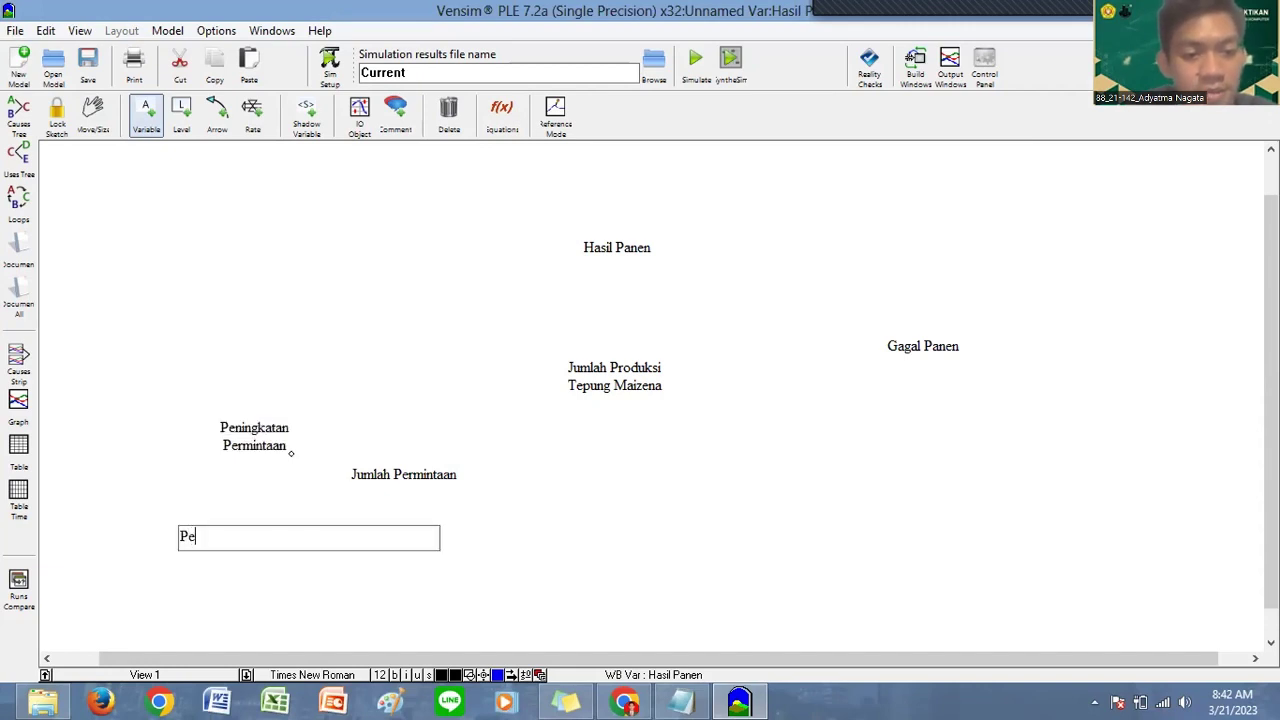
type("nurunan Permi")
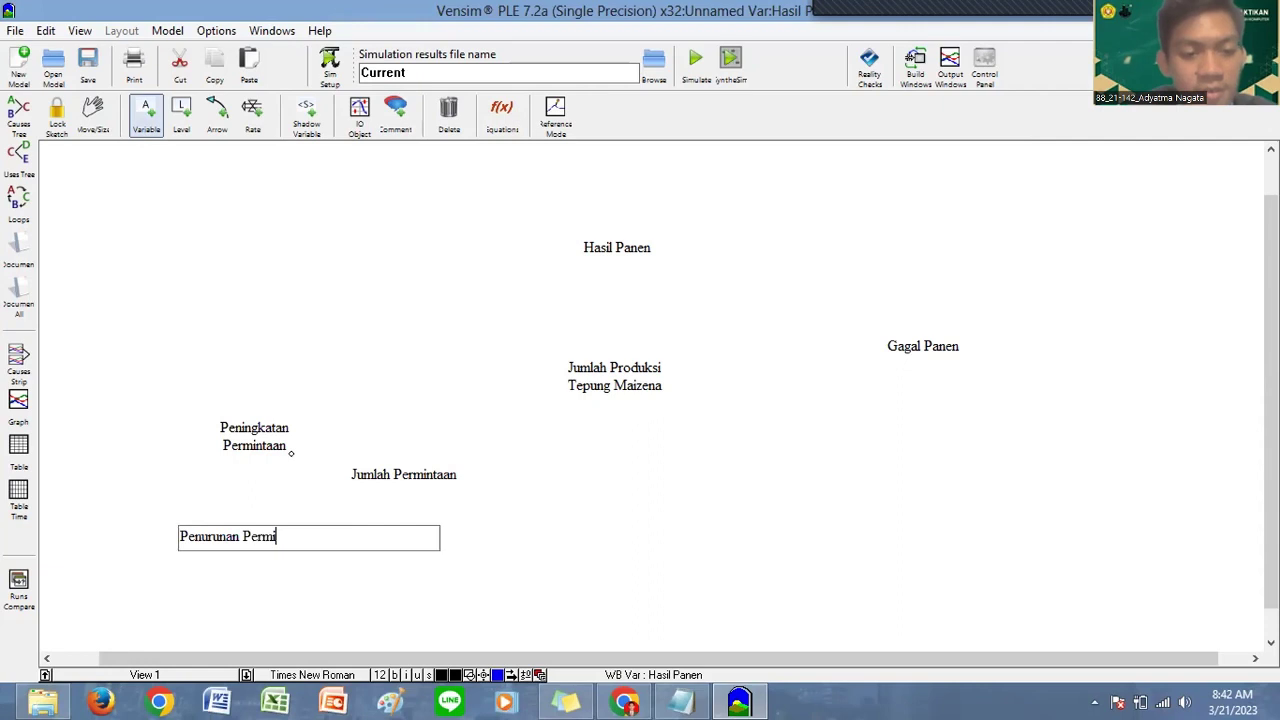
type("ntaan")
Step: Move the Peningkatan Permintaan variable farther left, away from Jumlah Permintaan
left_click(250, 437)
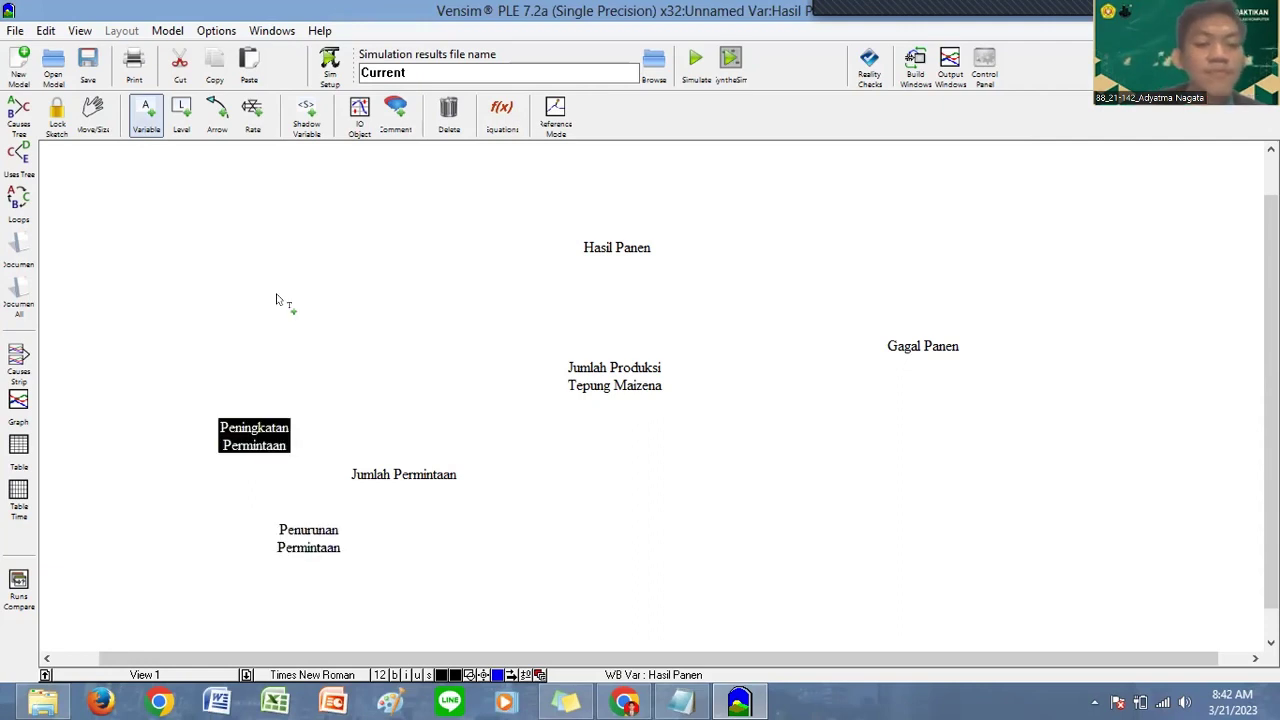
left_click(86, 115)
left_click(281, 445)
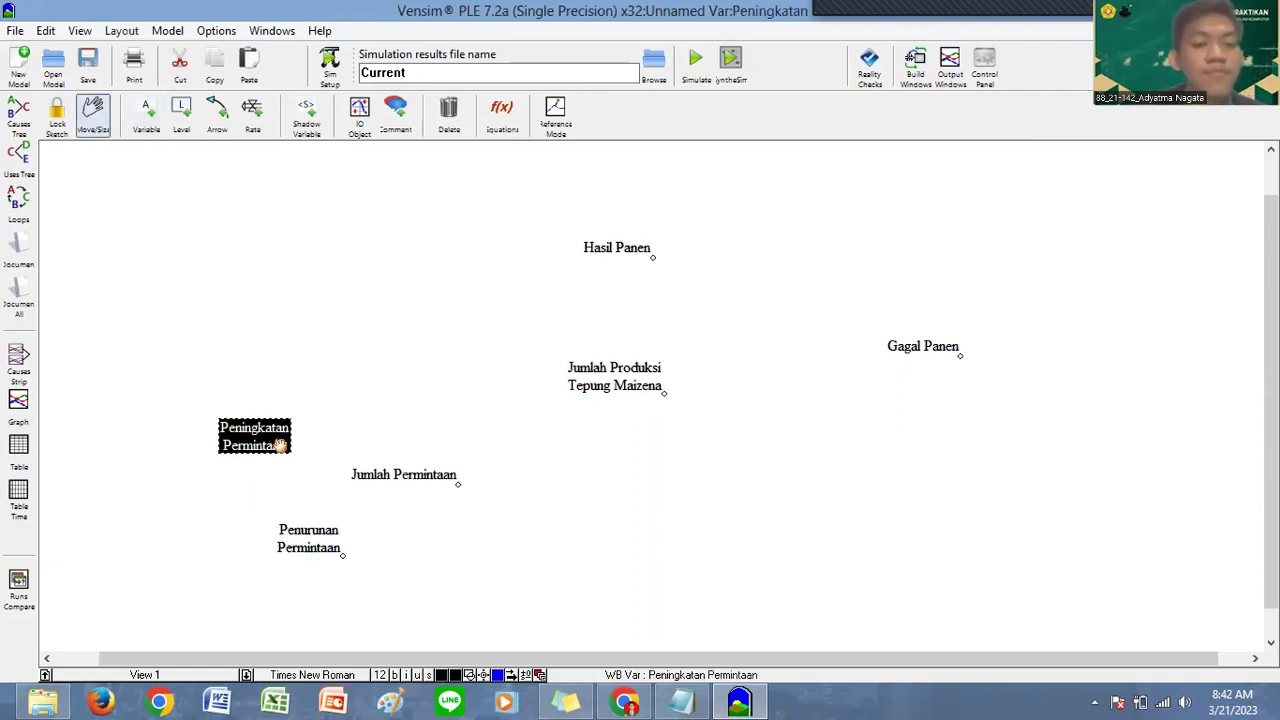
left_click_drag(257, 451, 264, 435)
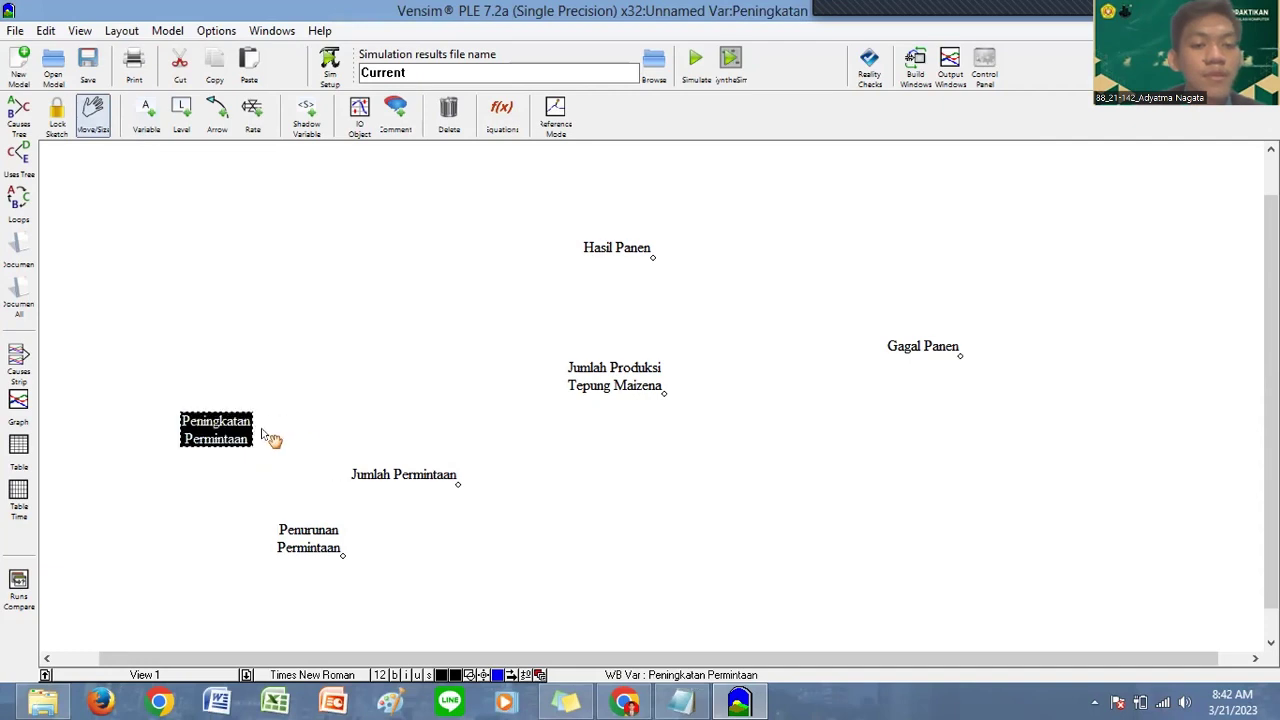
Step: Move Penurunan Permintaan farther down below Jumlah Permintaan and stretch its label to fit on one line
left_click(146, 115)
left_click(208, 418)
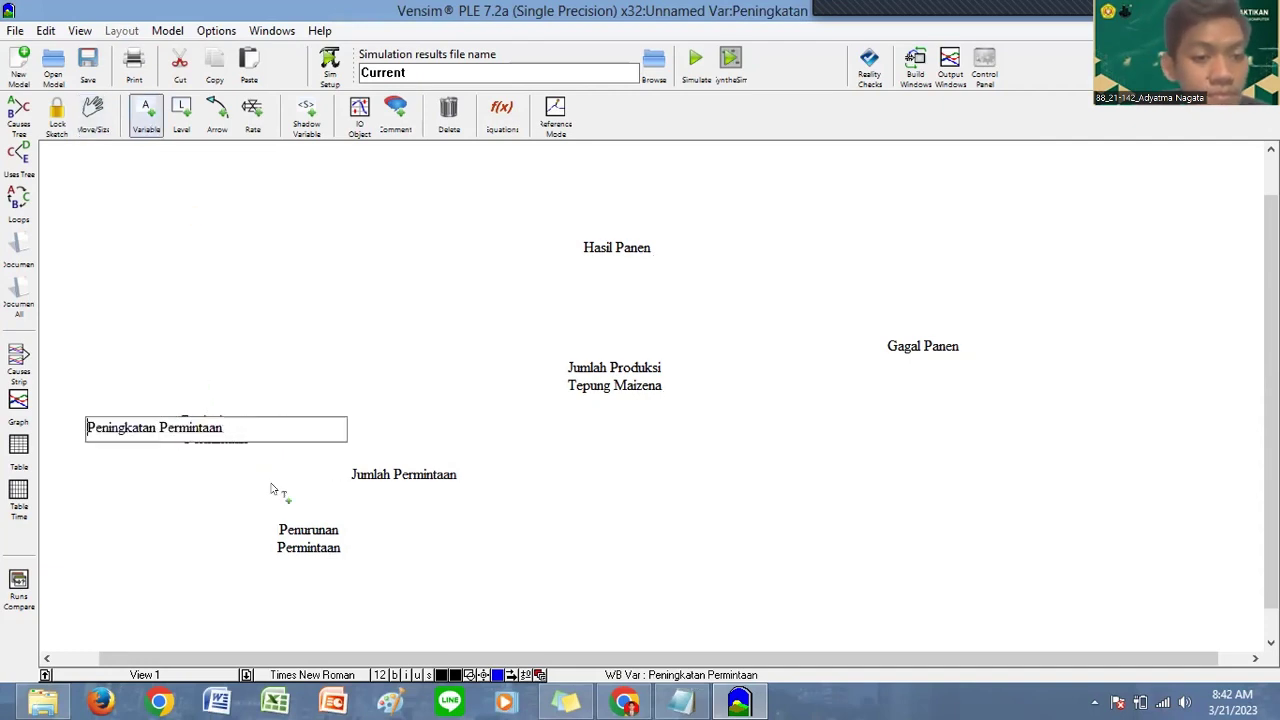
left_click_drag(280, 523, 329, 543)
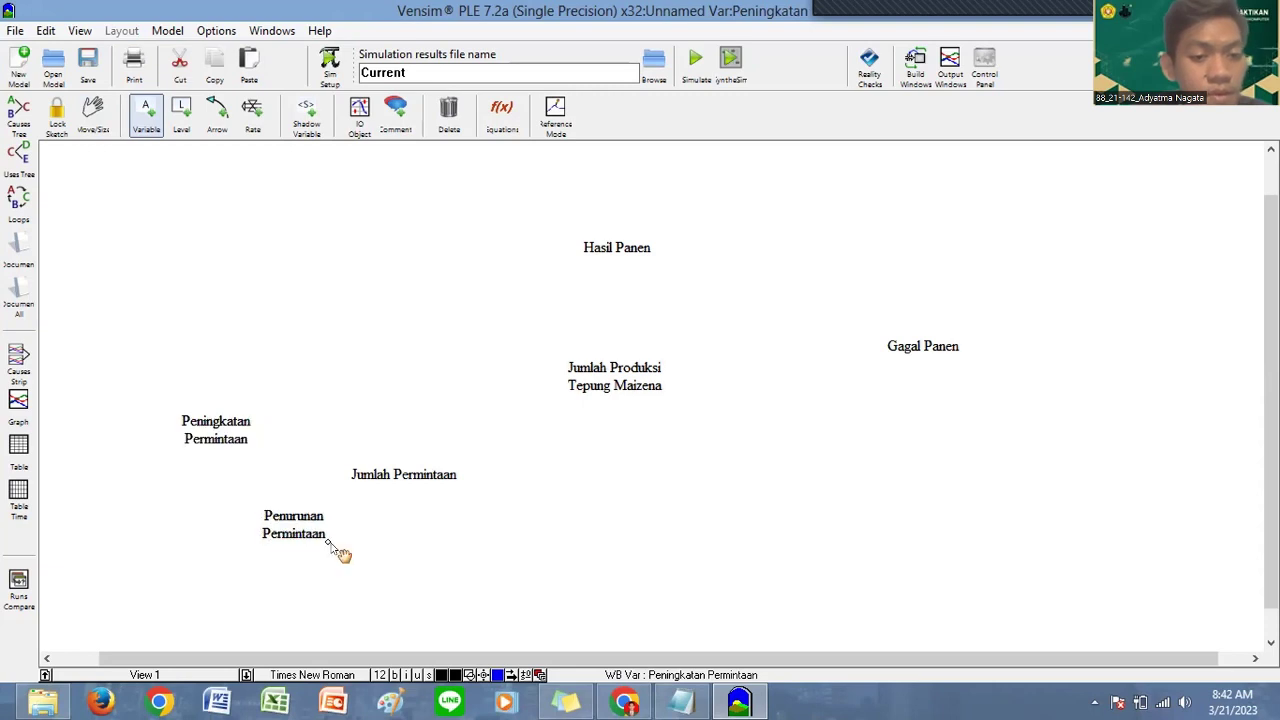
left_click(330, 538)
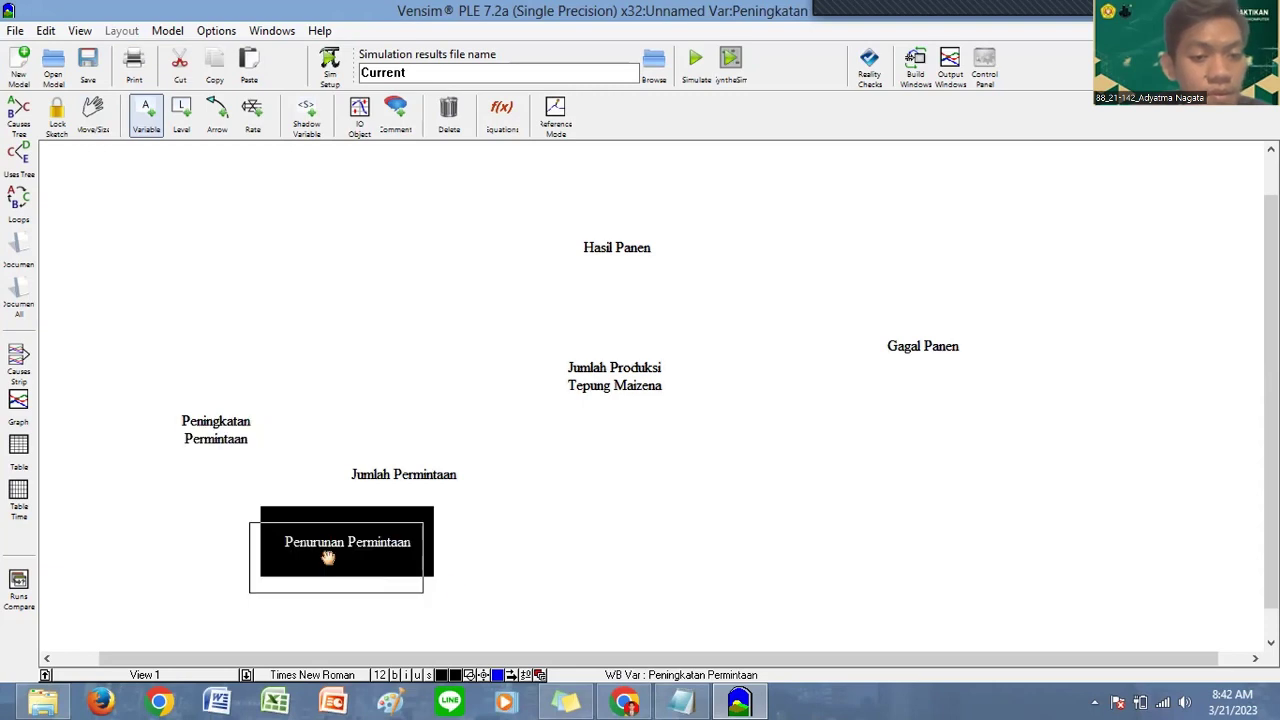
left_click(422, 596)
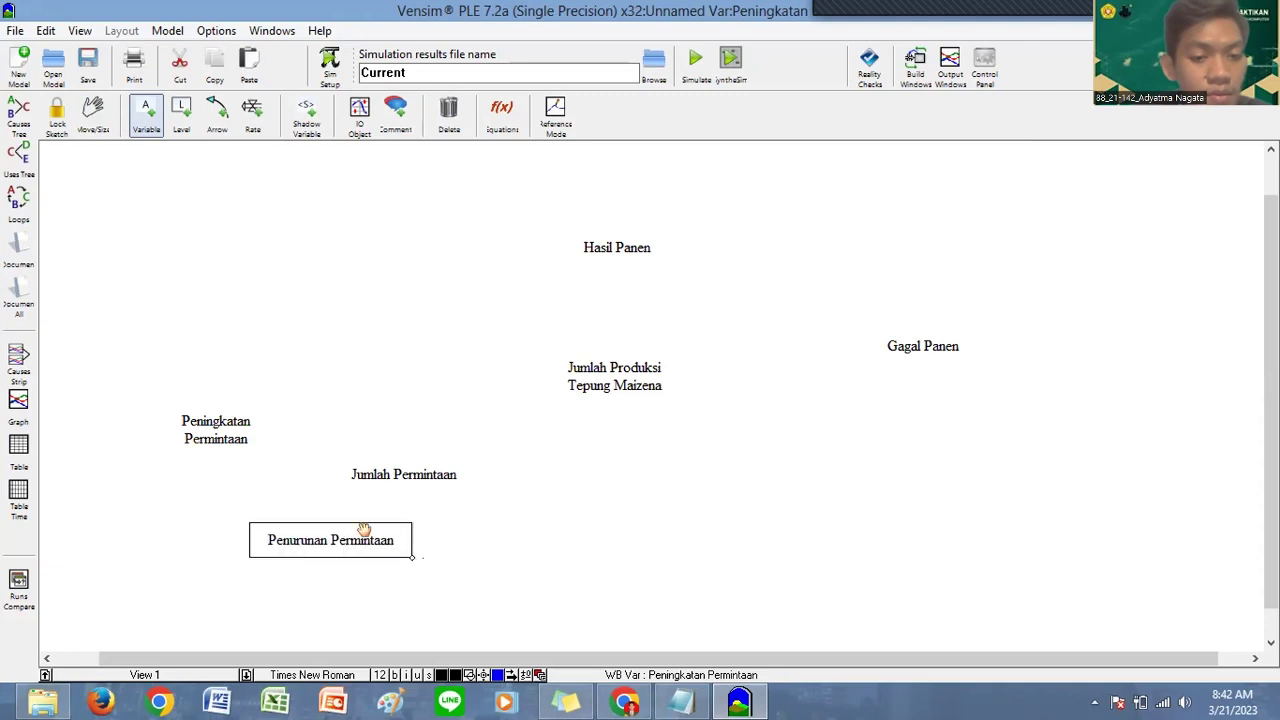
left_click(370, 552)
Step: Widen the Peningkatan Permintaan label so its name fits on one line, keeping it to the upper left of Jumlah Permintaan
left_click(210, 420)
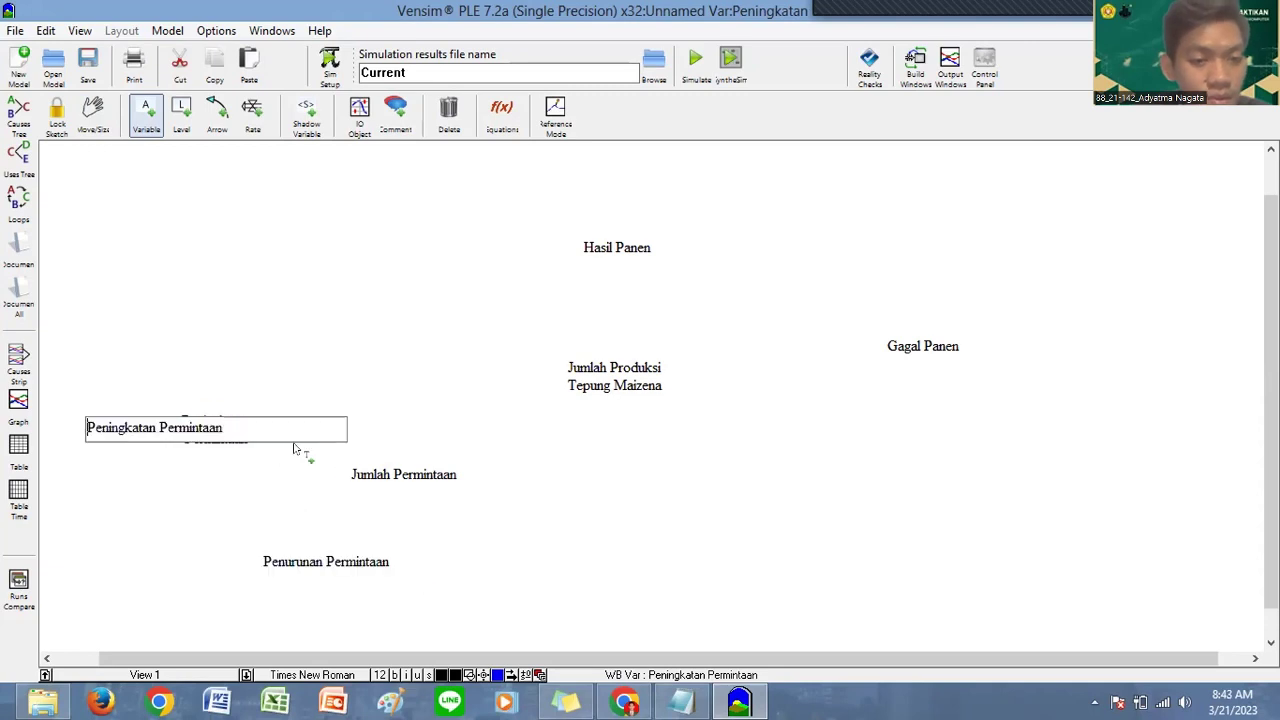
left_click(237, 437)
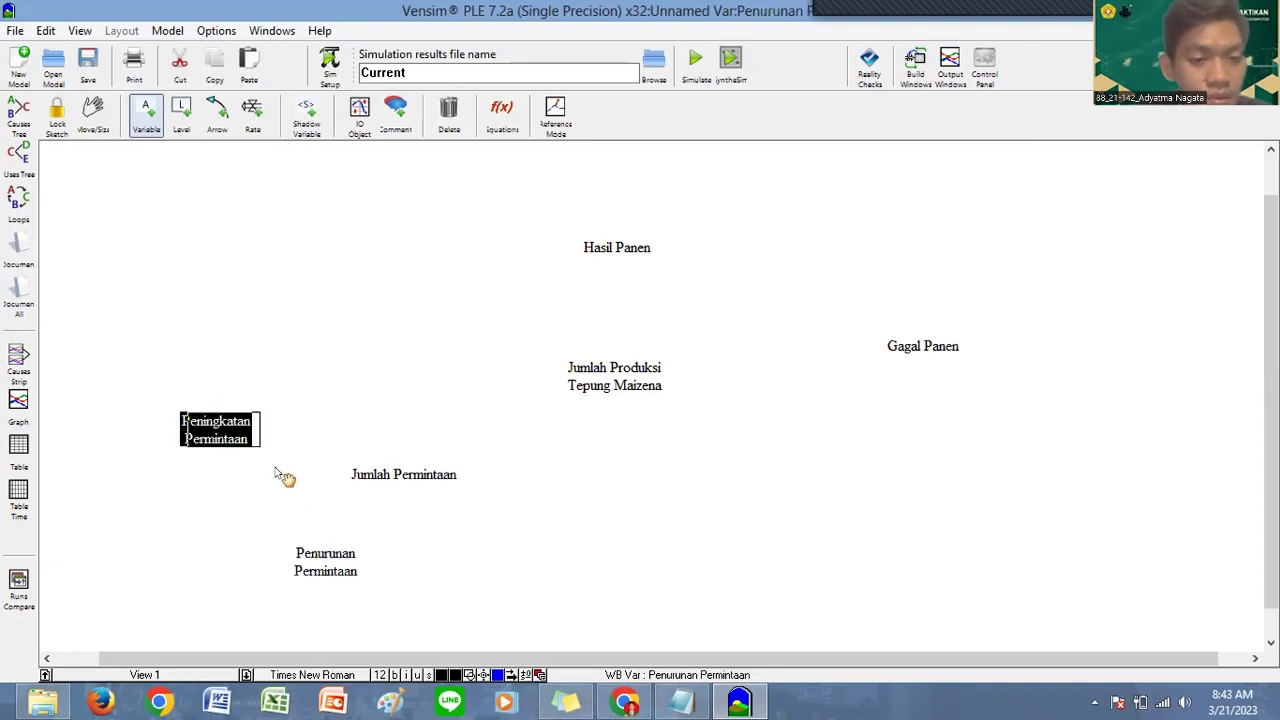
left_click_drag(242, 462, 327, 453)
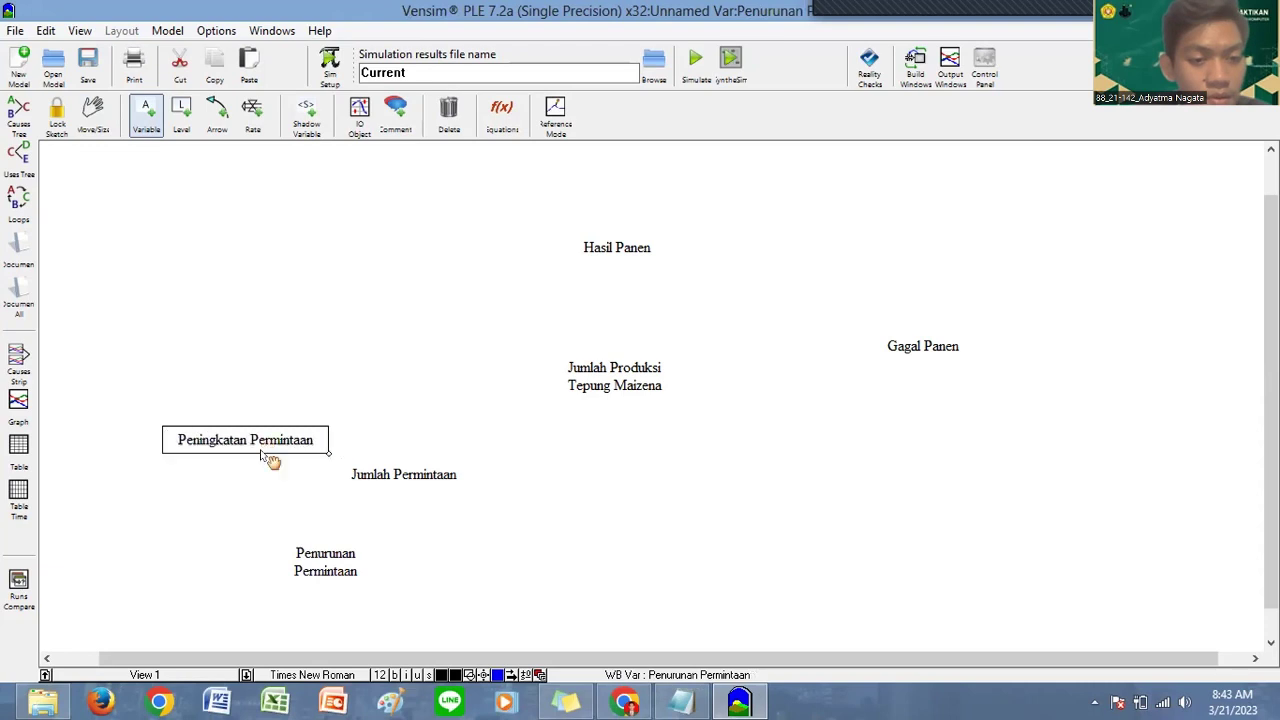
left_click(264, 455)
Step: Shift Penurunan Permintaan right beneath Jumlah Permintaan and widen its label so the name fits on one line
left_click(330, 568)
left_click(351, 580)
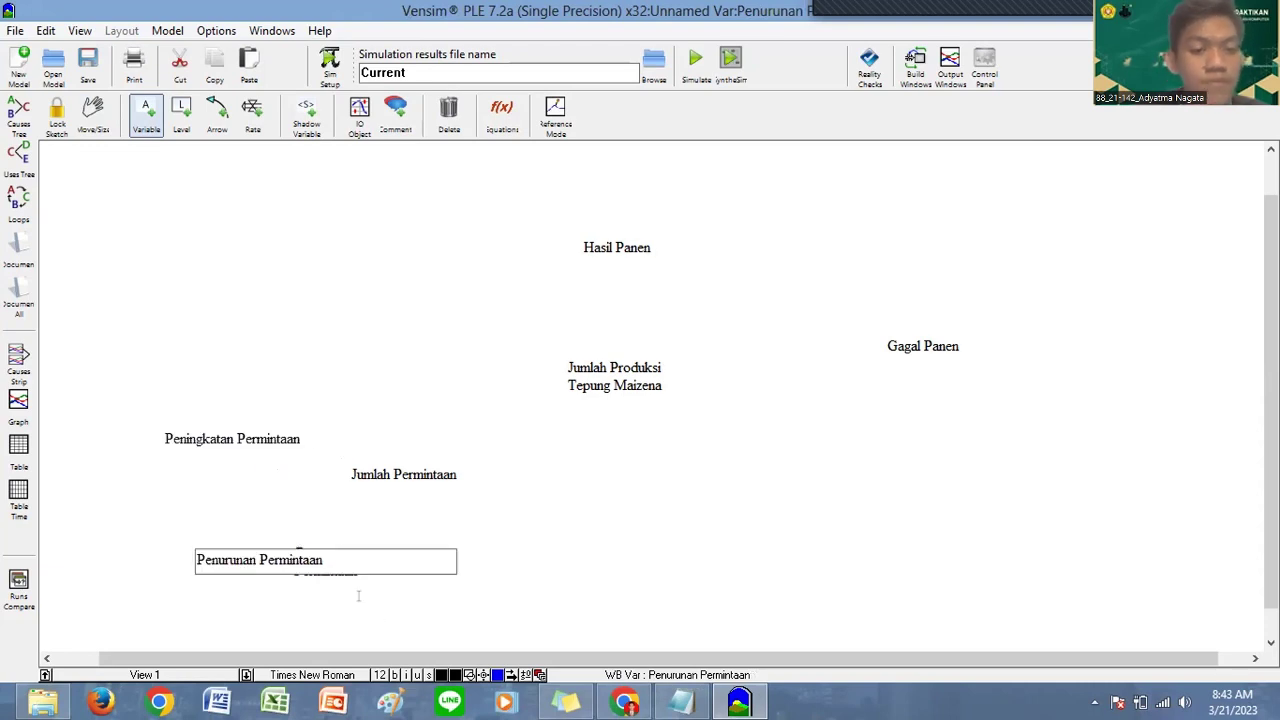
left_click(360, 577)
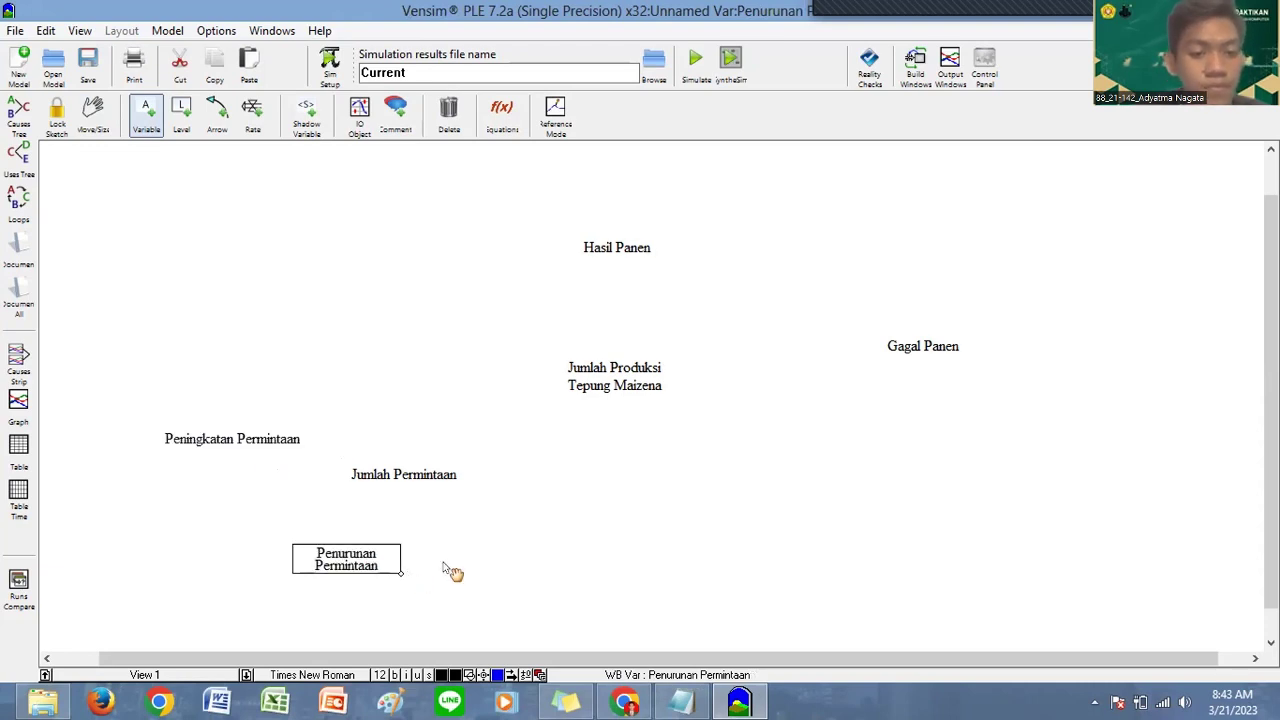
left_click_drag(401, 573, 468, 569)
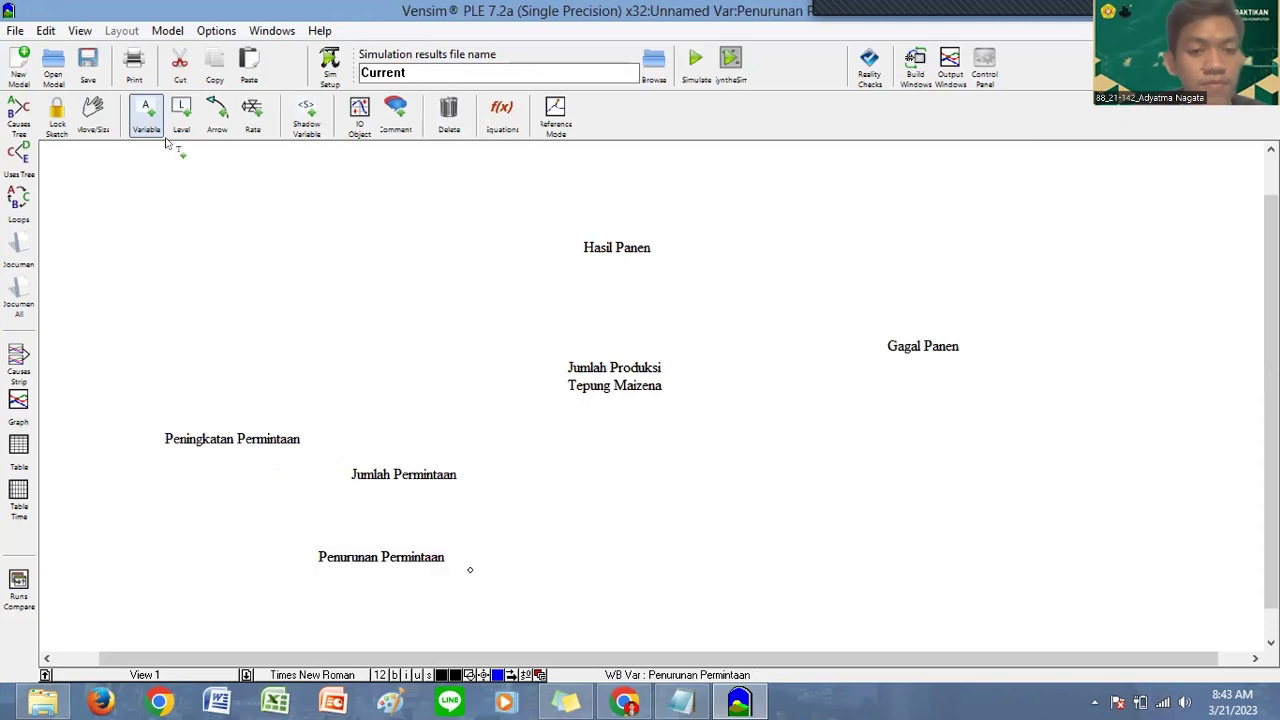
Step: Add a variable named Pemberian Pupuk Kualitas Terbaik to the upper left of Hasil Panen
left_click(430, 184)
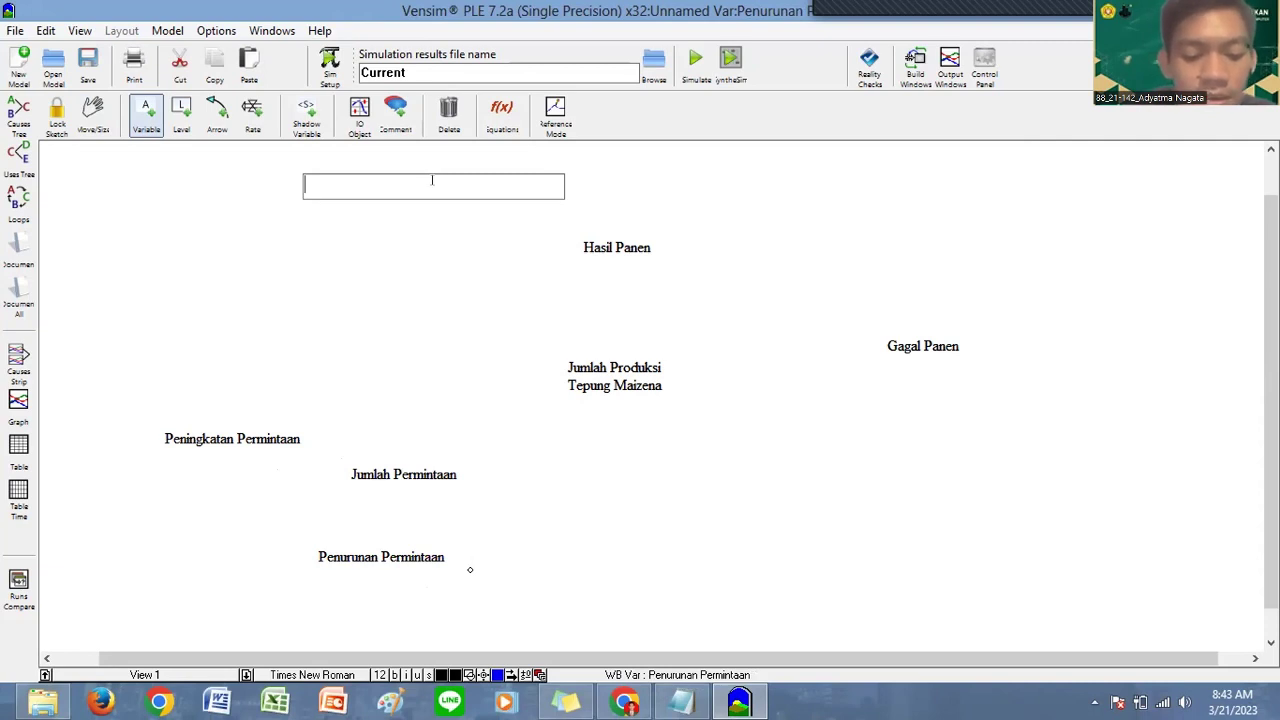
type("J")
key("BackSpace")
type("Pe")
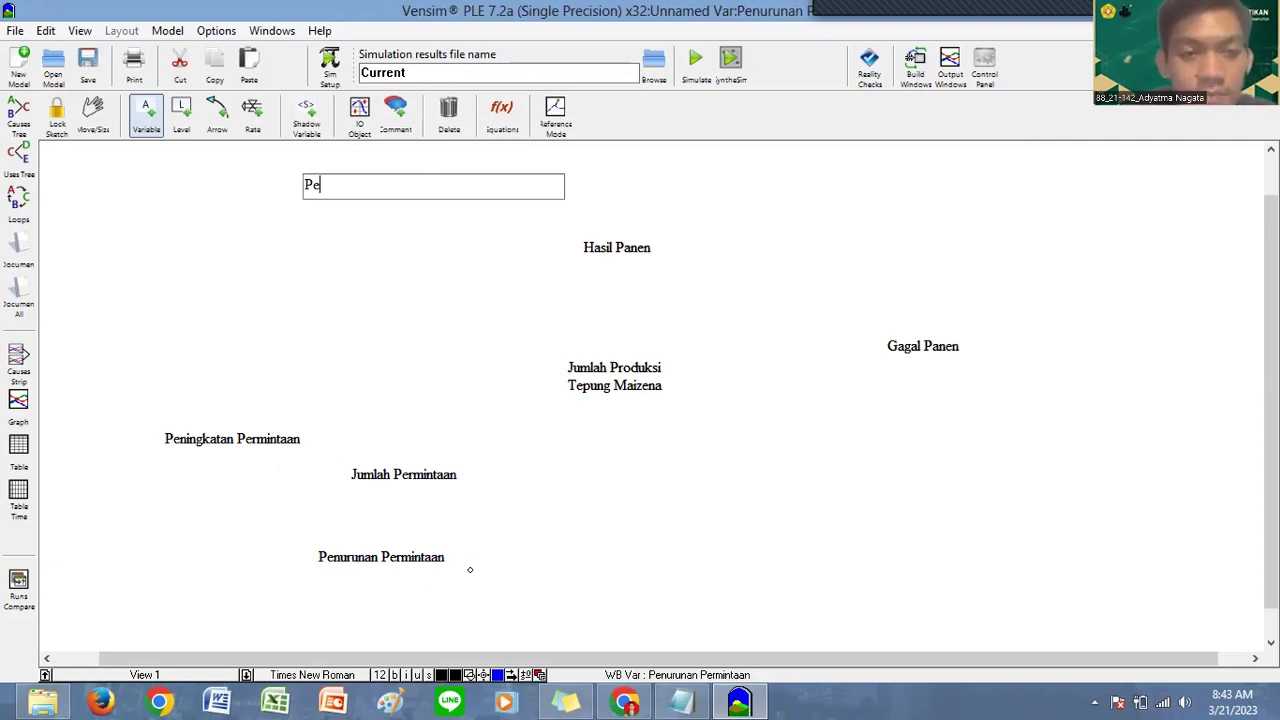
type("mberian ")
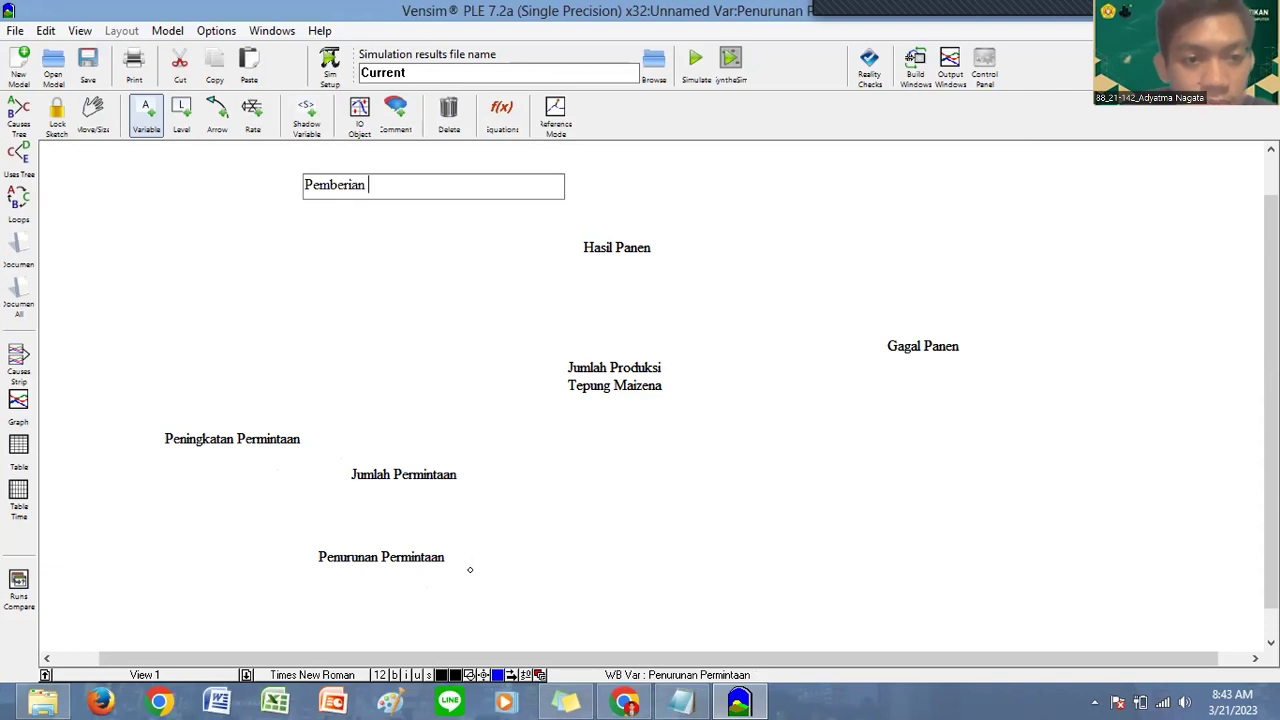
type("Pupu")
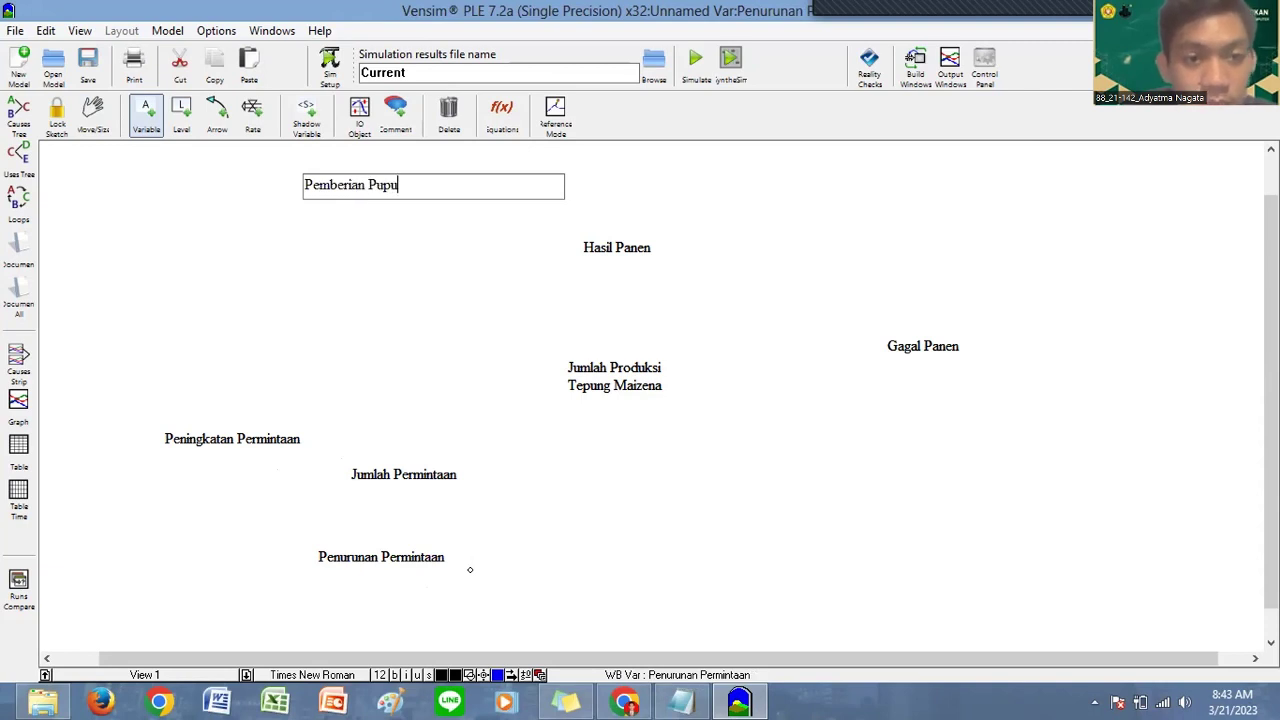
type("k Kua")
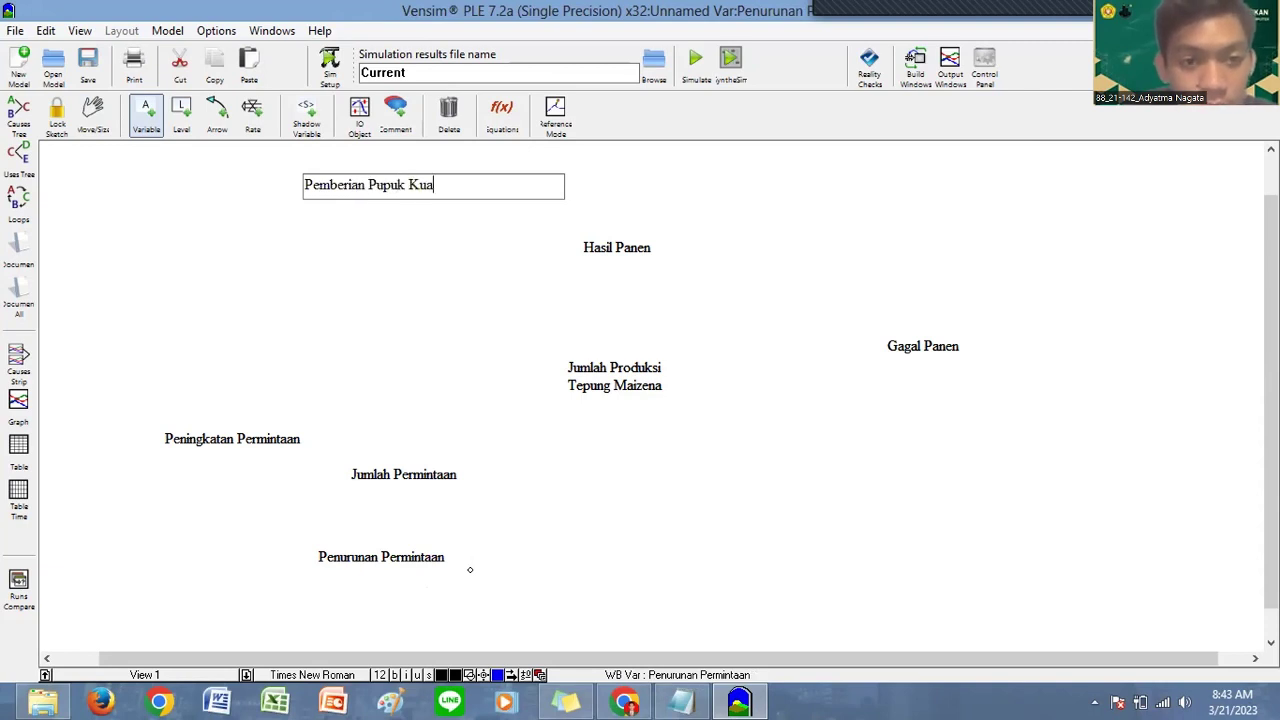
type("litas Terbai")
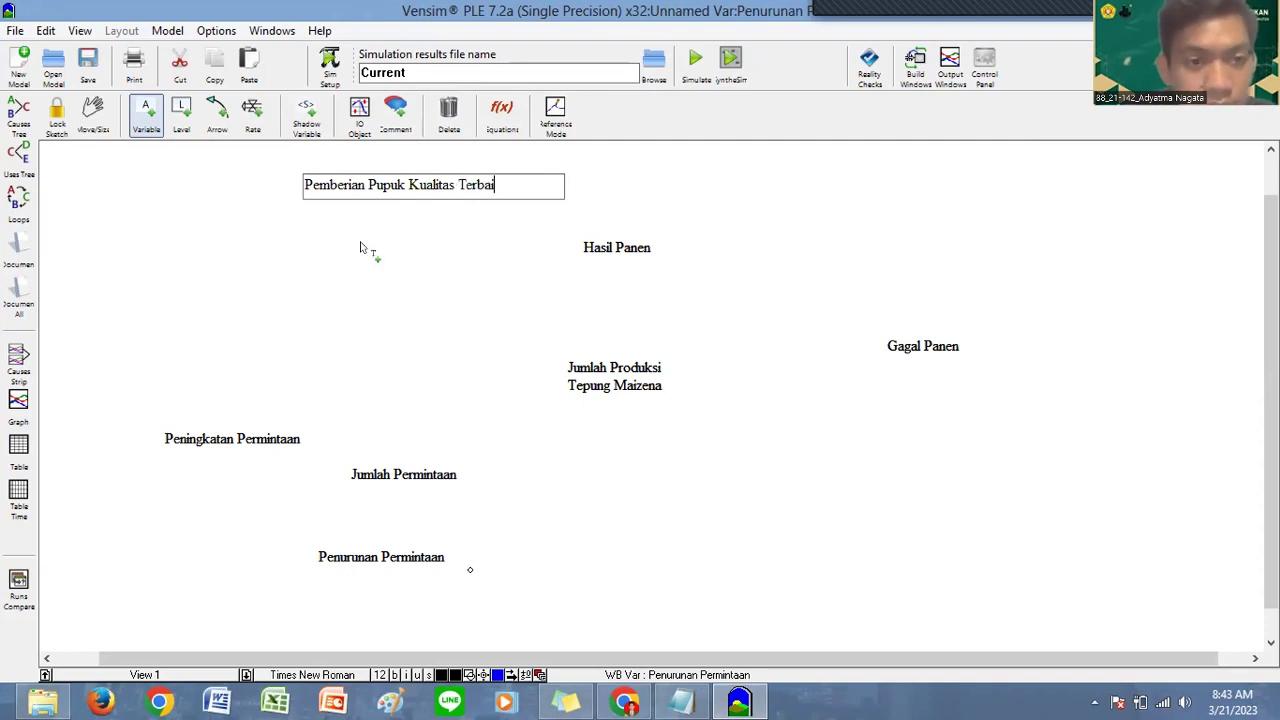
type("k")
Step: Add a variable named Pemilihan Bibit Jagung Kualitas Terbaik to the left of Hasil Panen, consulting the Equation_Modul 3_88 notes in Notepad
left_click(361, 243)
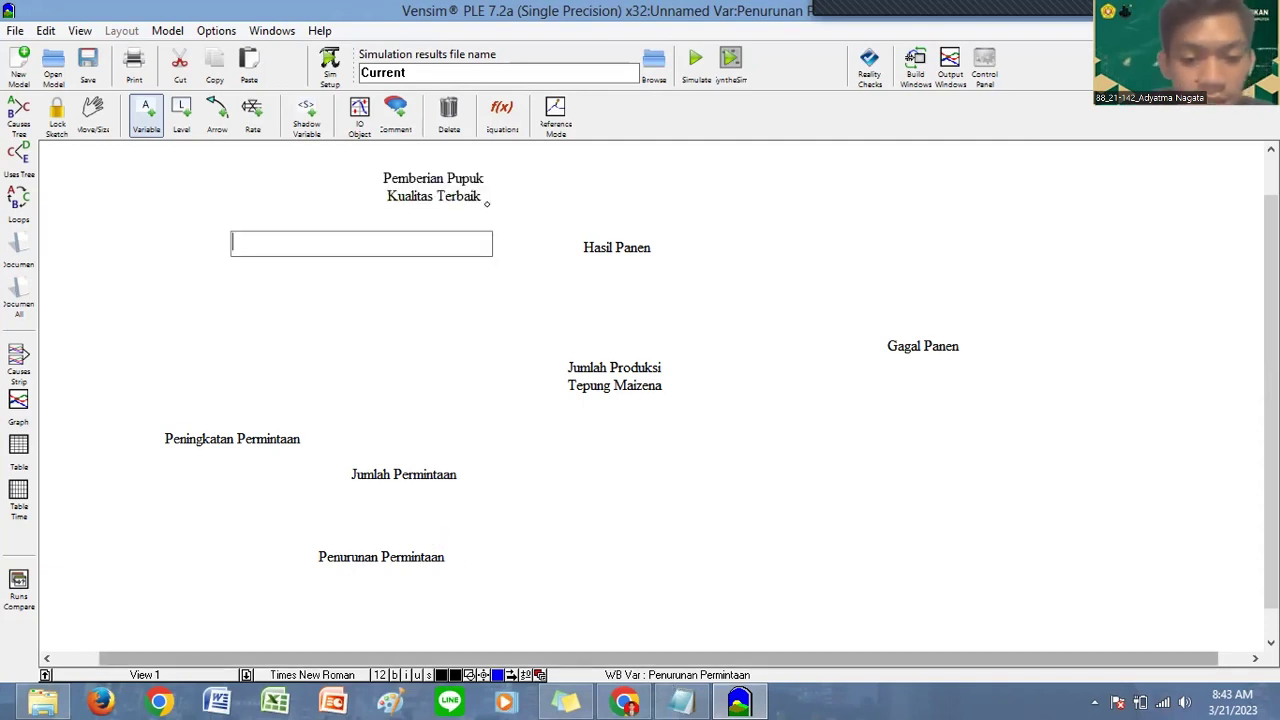
key("alt+Tab")
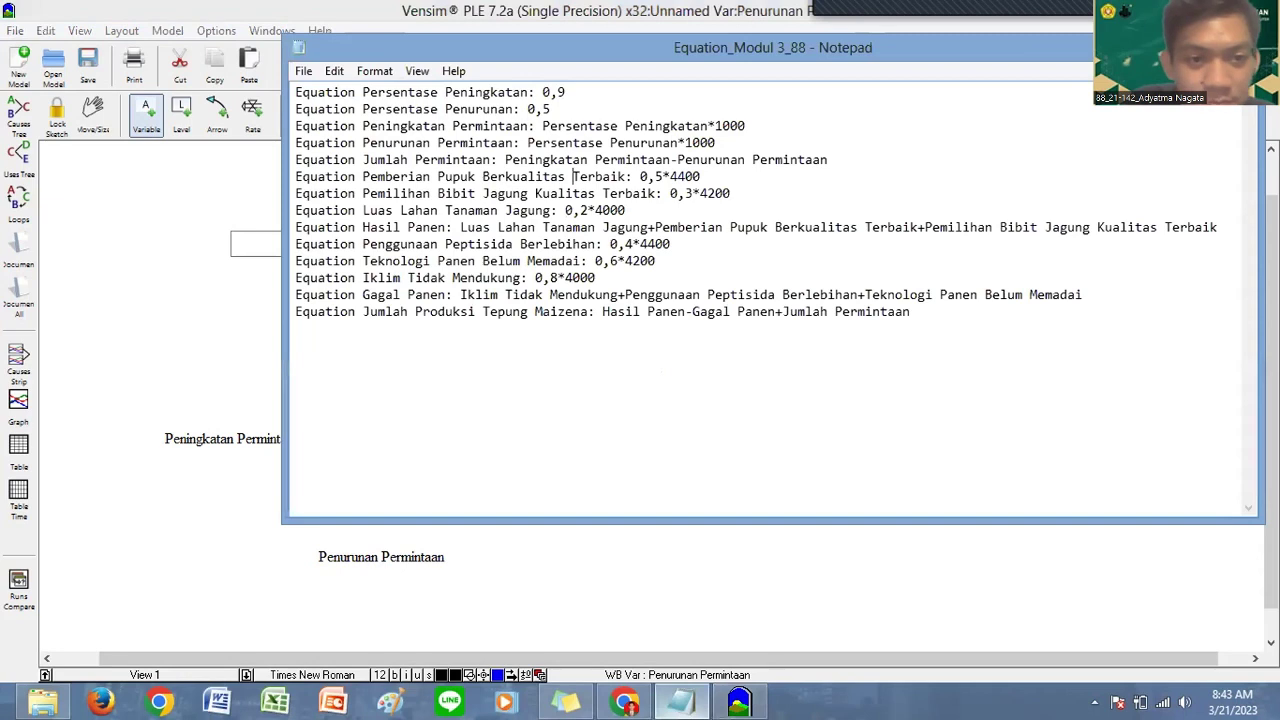
key("alt+Tab")
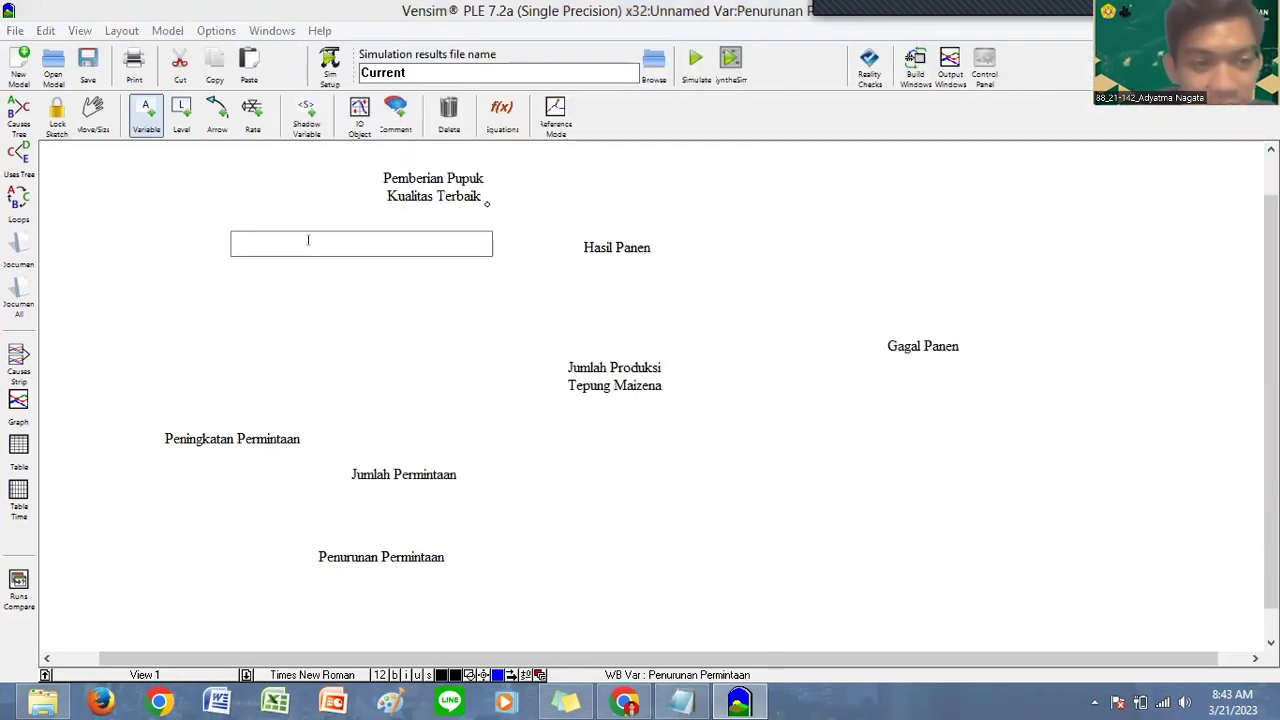
type("P")
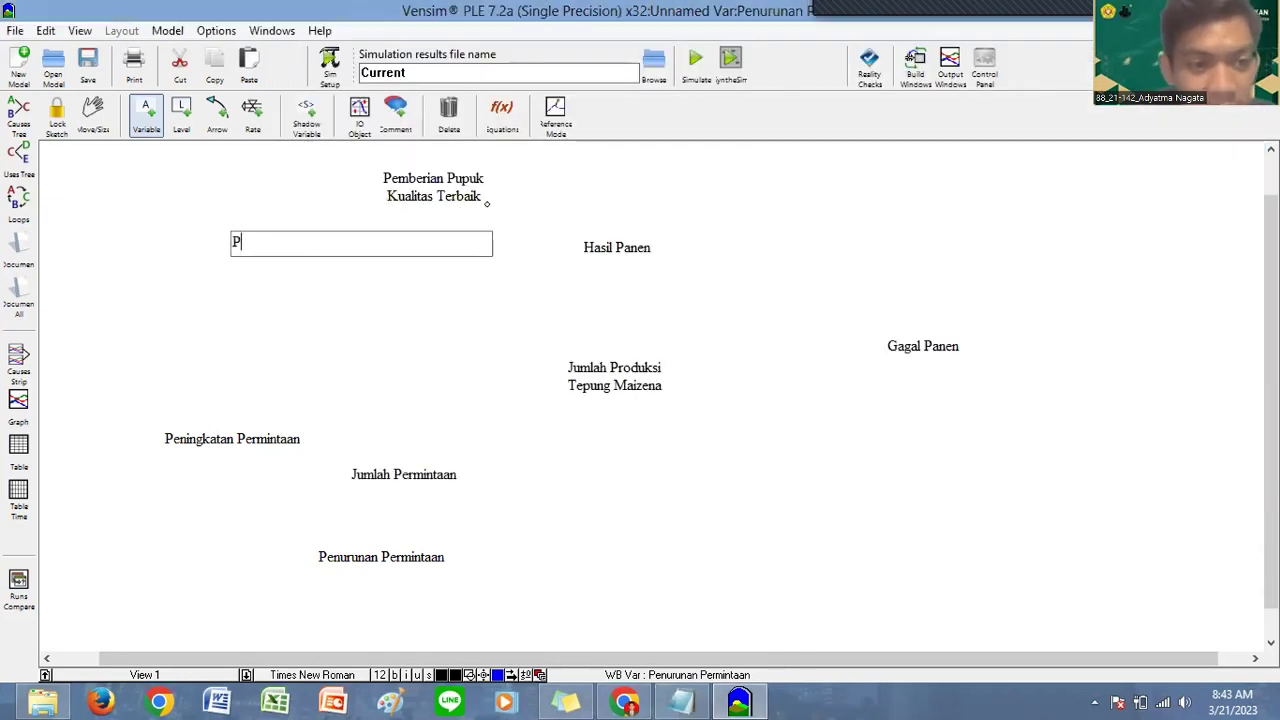
type("emiliha")
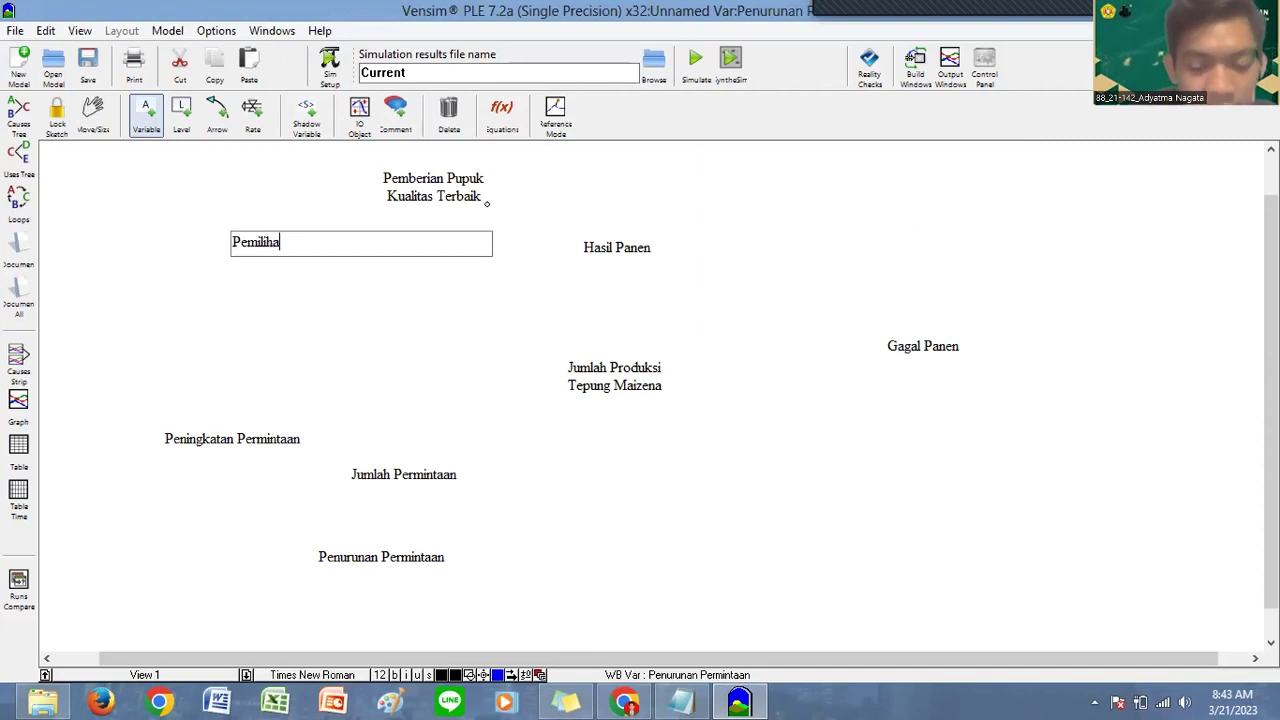
type("n Bibit Jagu")
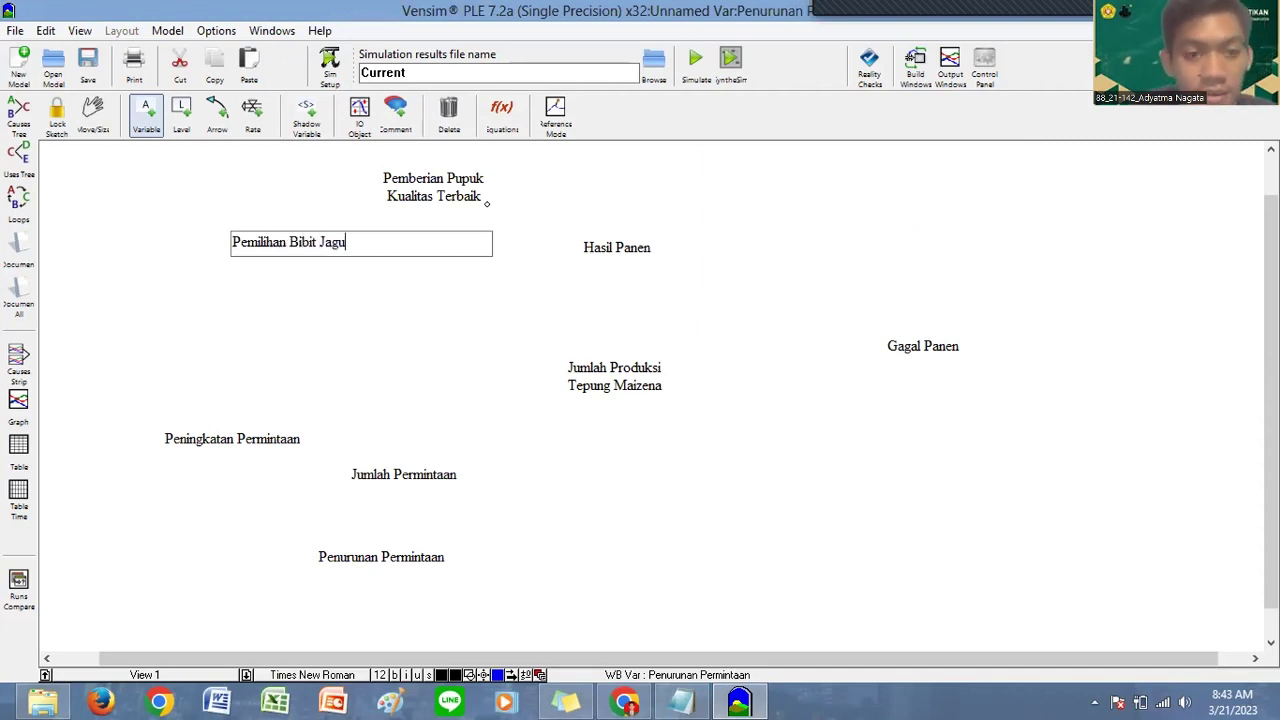
type("ng Kualitas ")
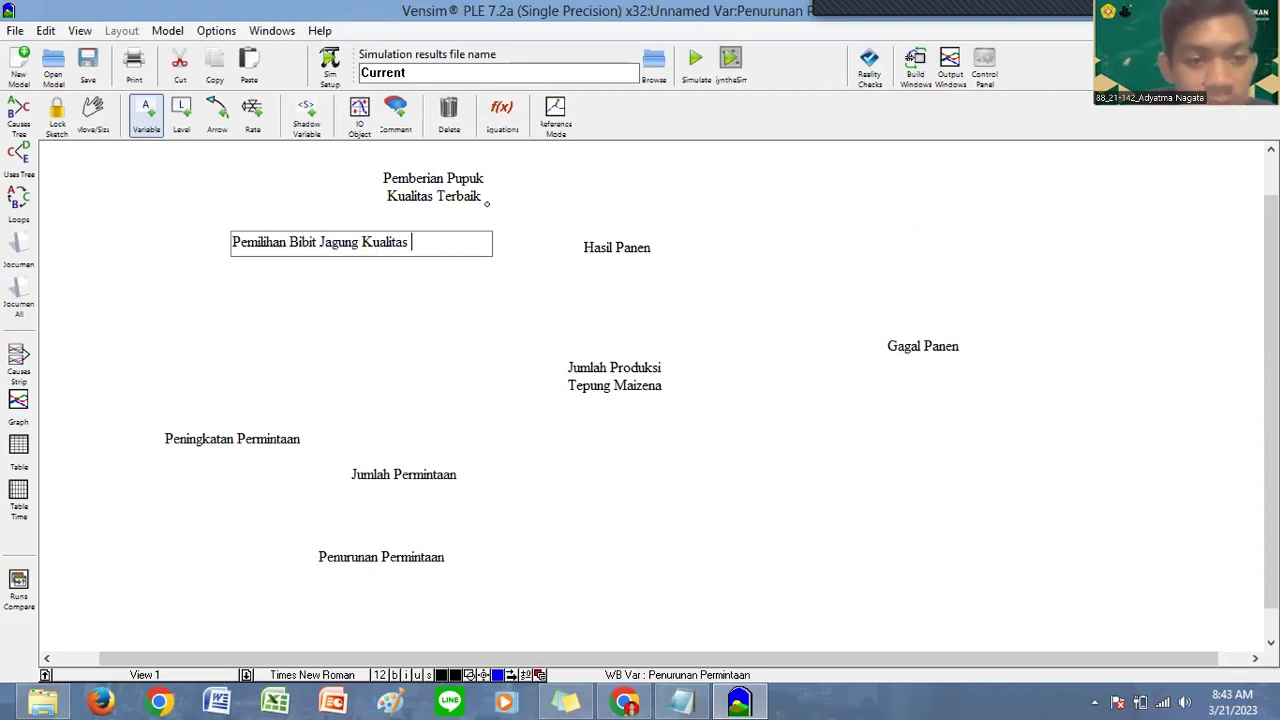
type("Terbaik")
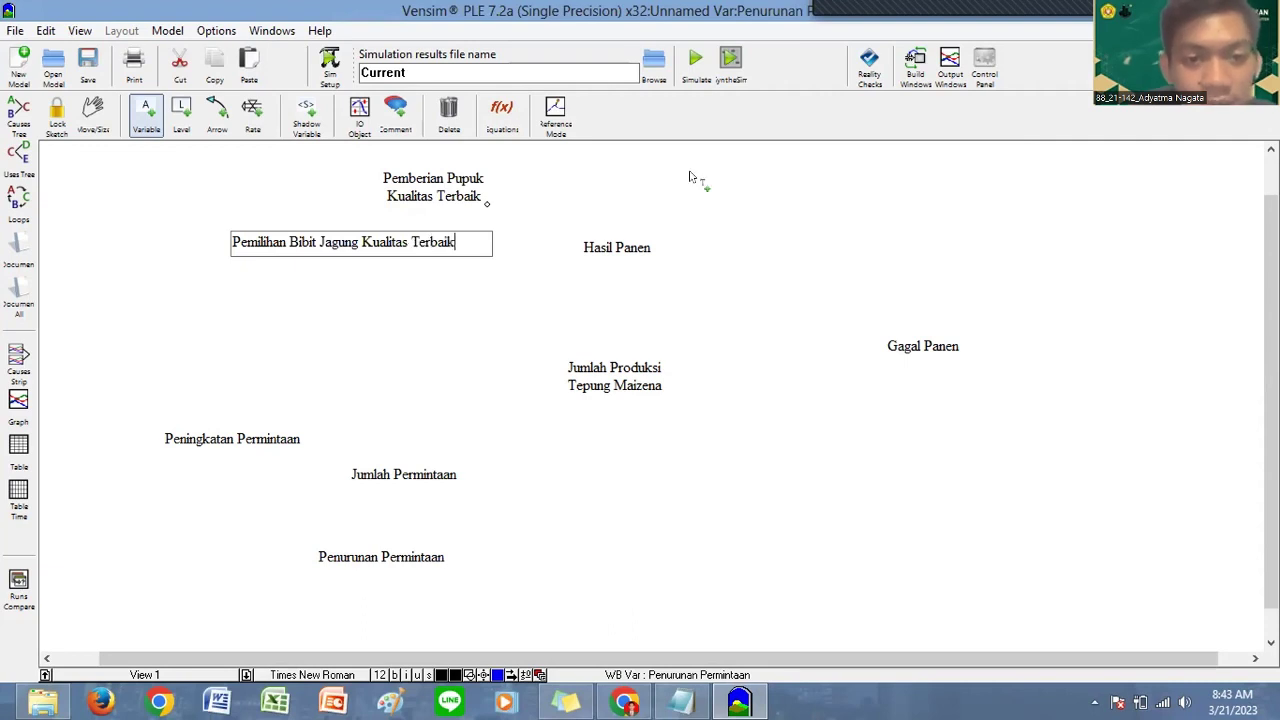
Step: Add a variable named Luas Lahan Tanaman Jagung to the upper right of Hasil Panen
left_click(690, 175)
type("Lua")
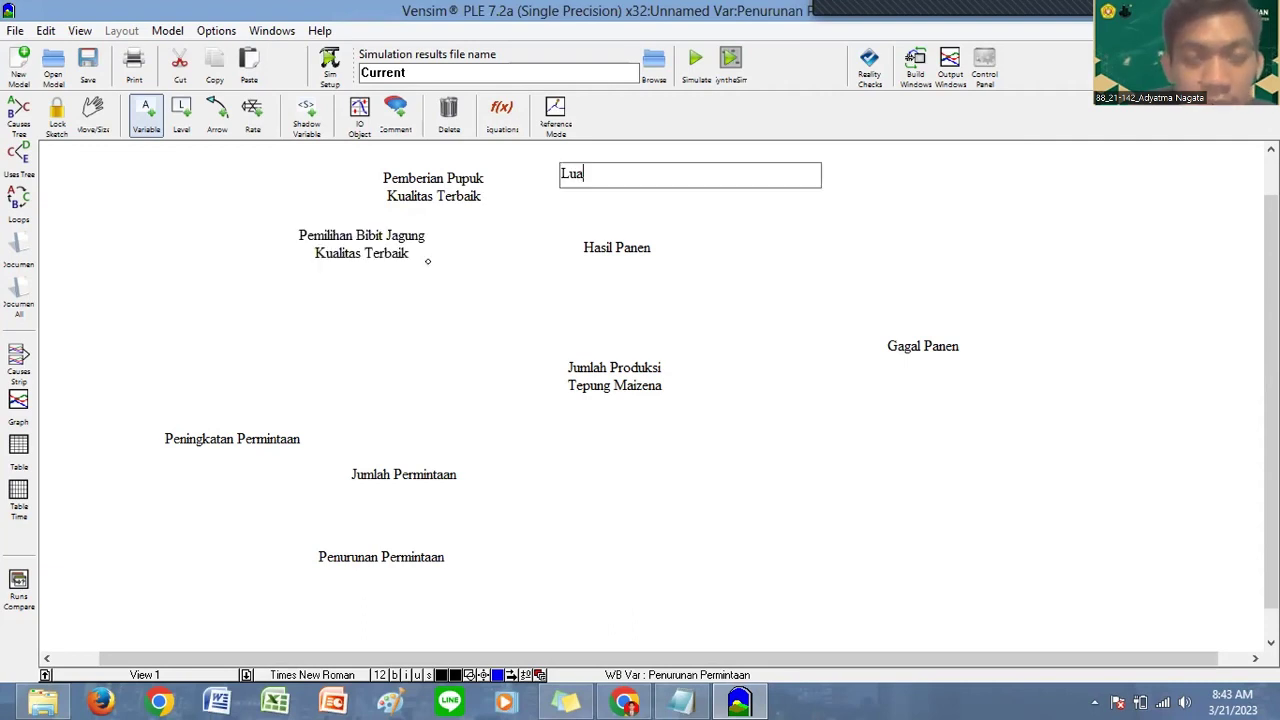
type("s Tahan")
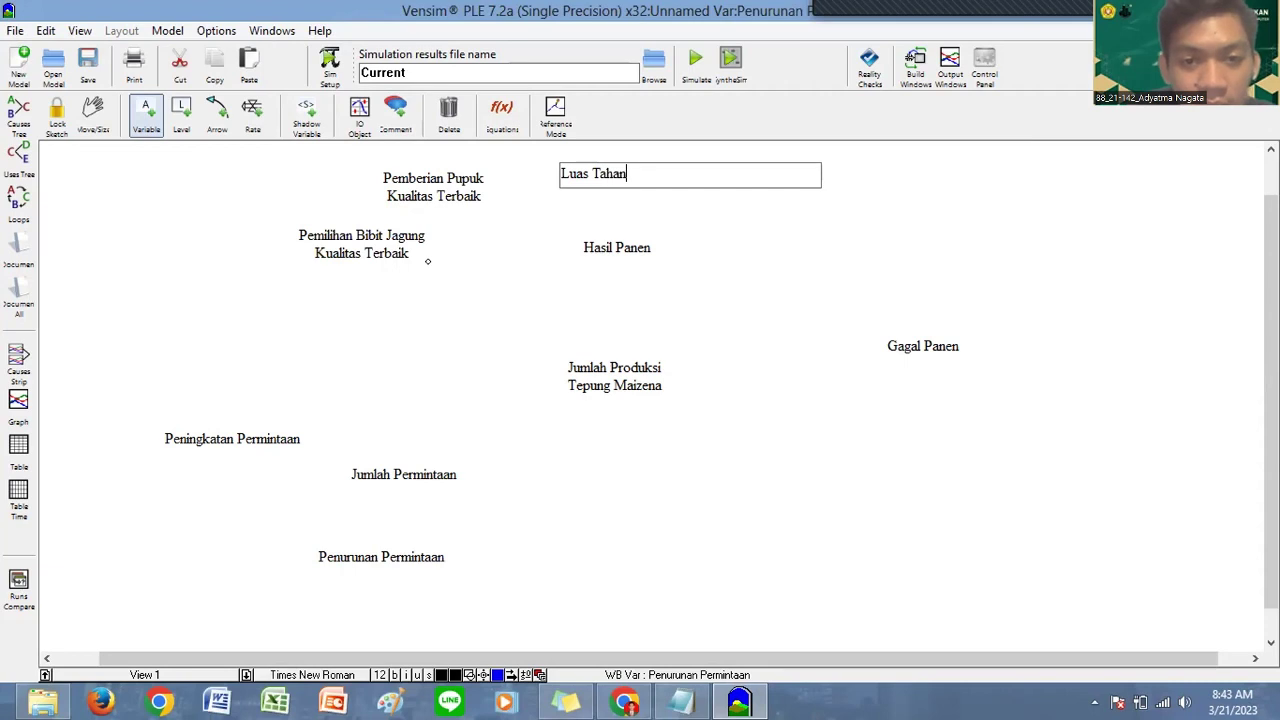
key("BackSpace")
key("BackSpace")
key("BackSpace")
key("BackSpace")
key("BackSpace")
type("Lahan Tan")
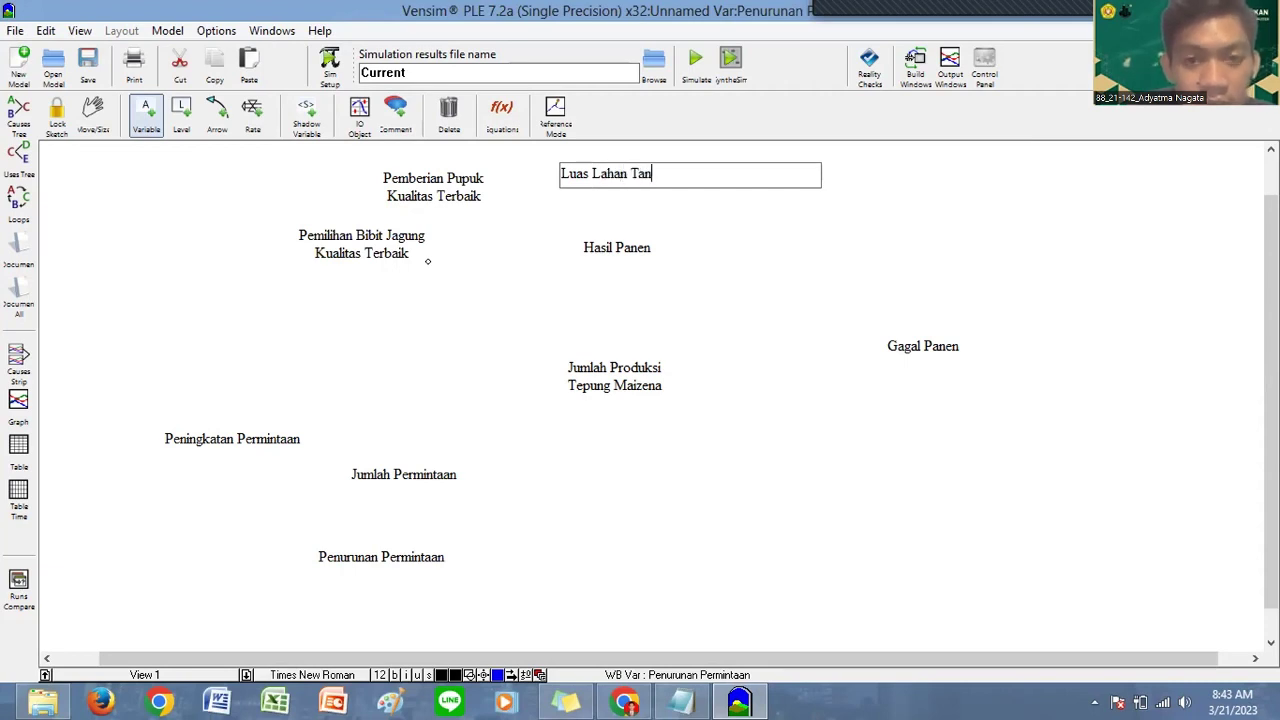
type("aman Jagung")
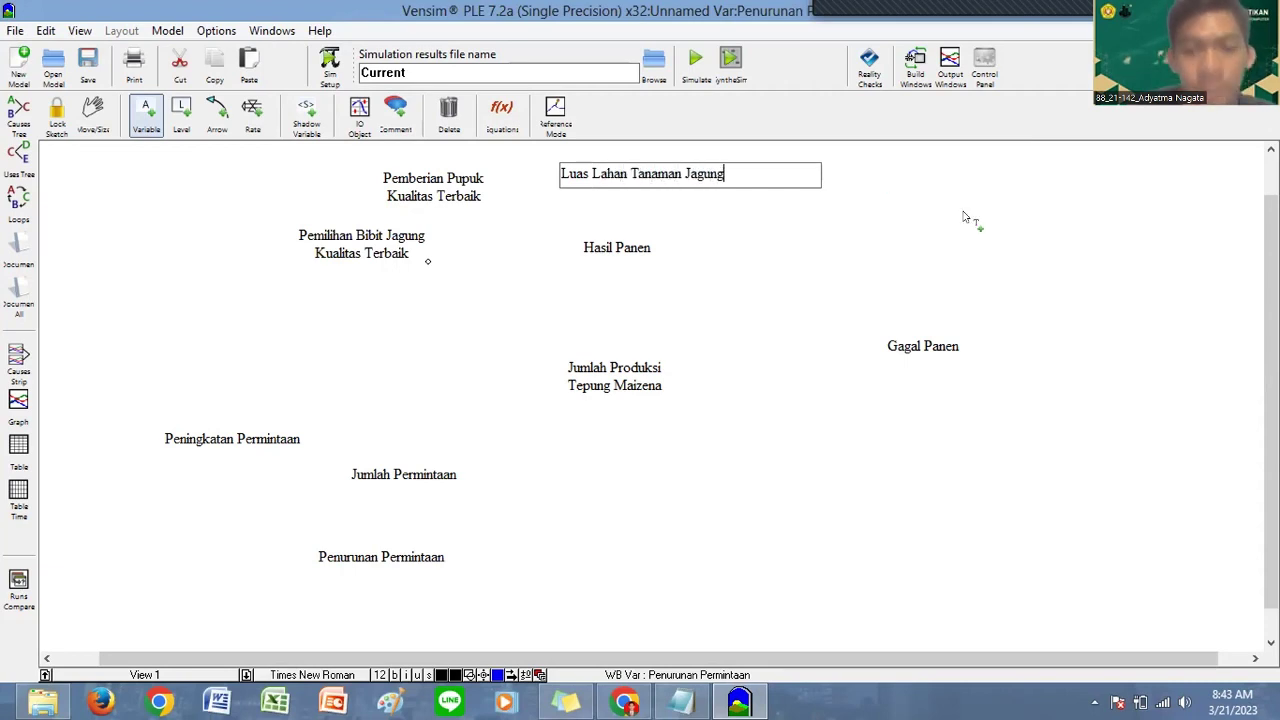
Step: Add a variable named Penggunaan Peptisida Berlebihan to the upper right of Gagal Panen, consulting the Equation_Modul 3_88 notes in Notepad
left_click(1029, 235)
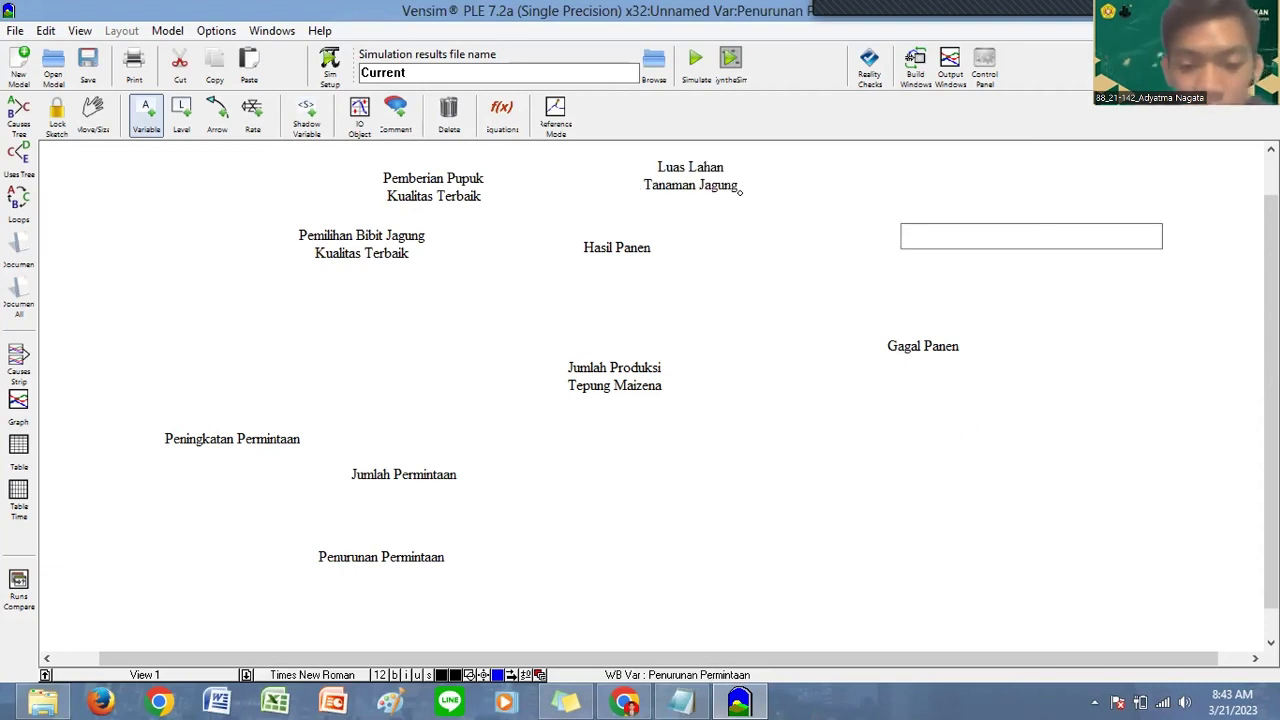
left_click(681, 702)
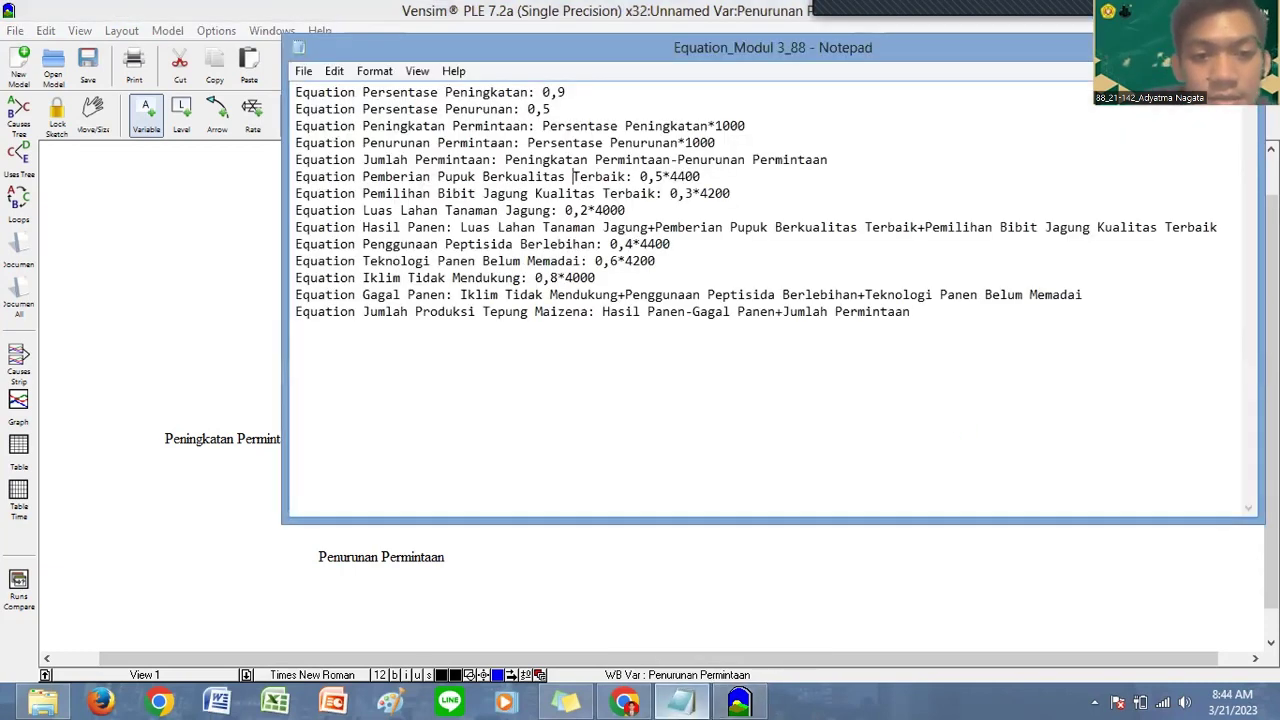
key("alt+Tab")
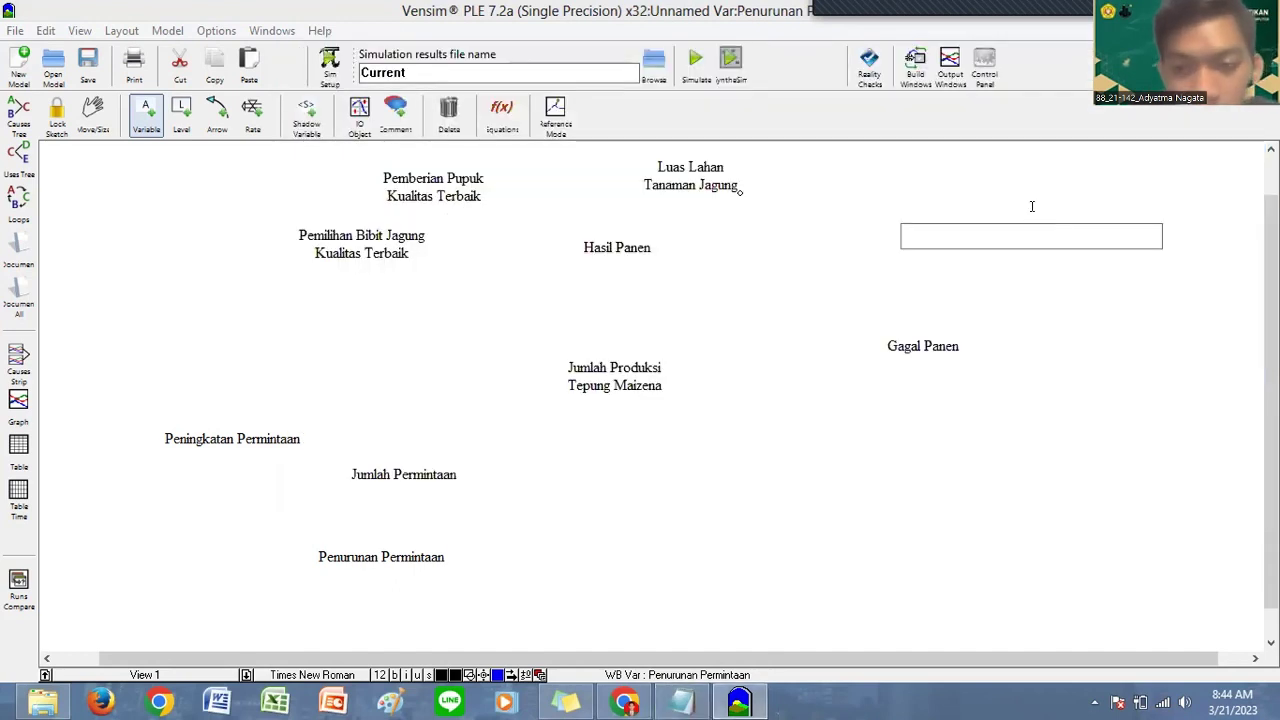
type("Pengg")
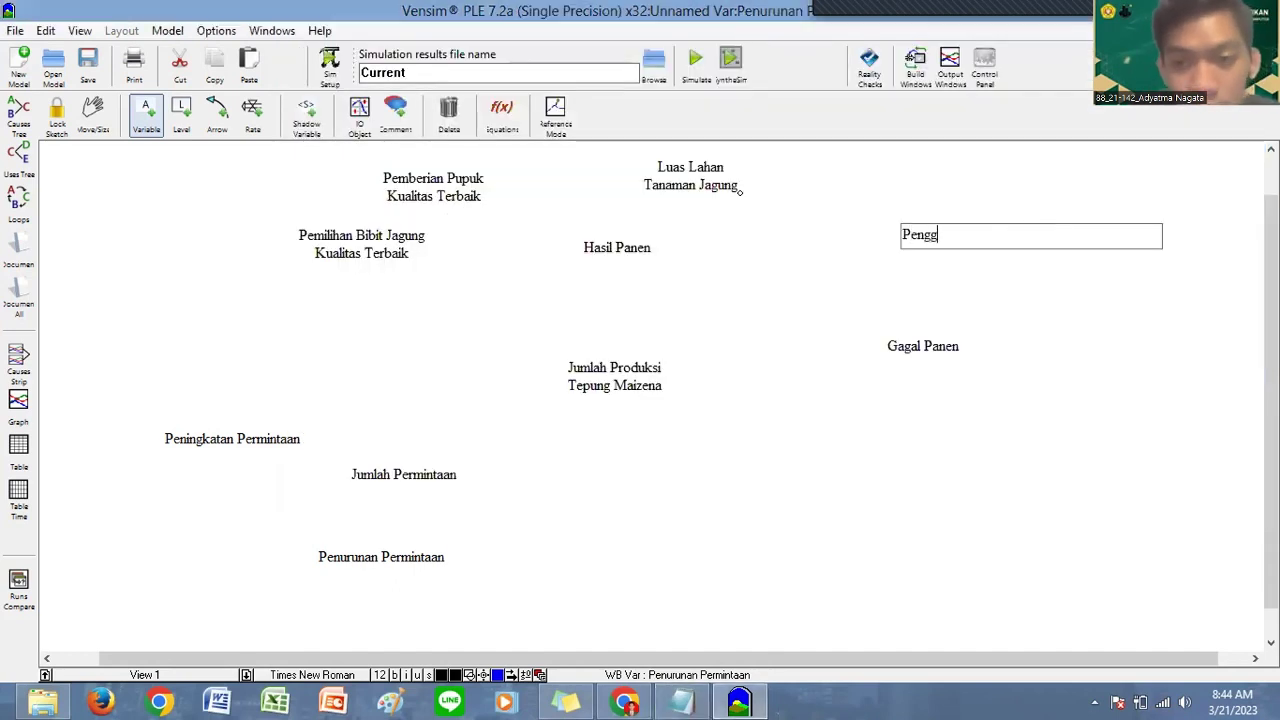
type("unaan Pep")
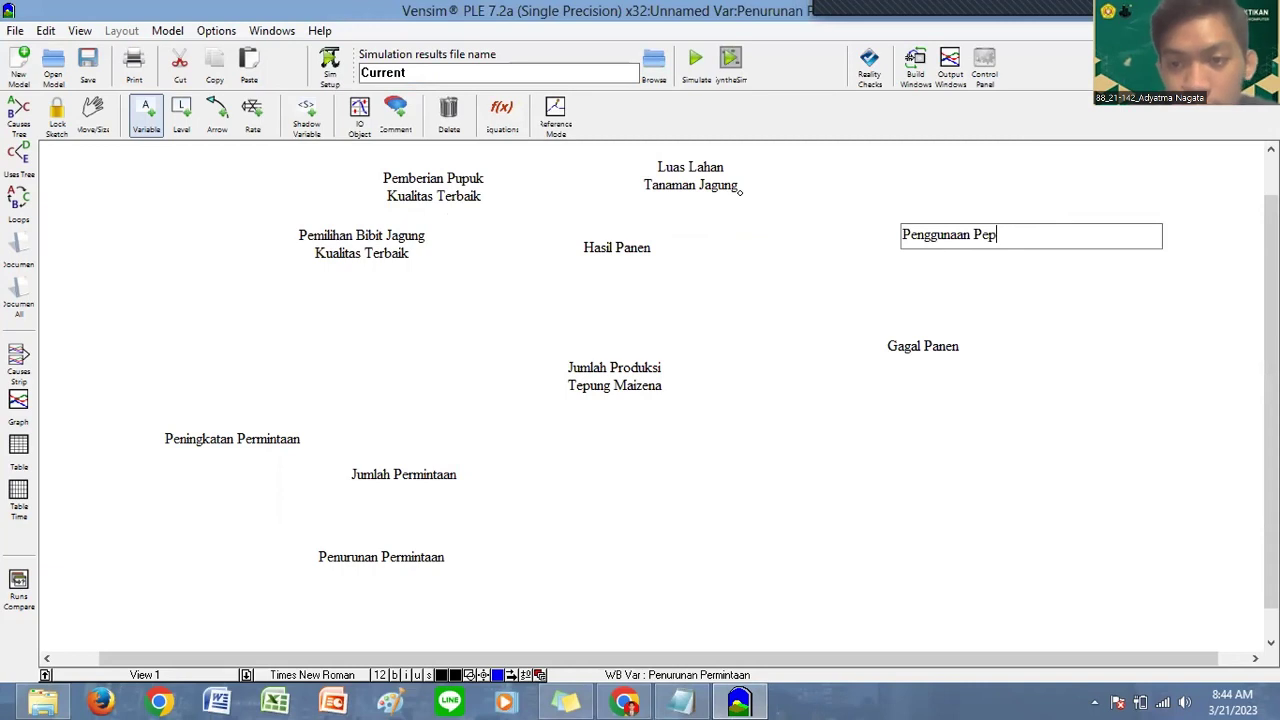
type("tisida Berlebi")
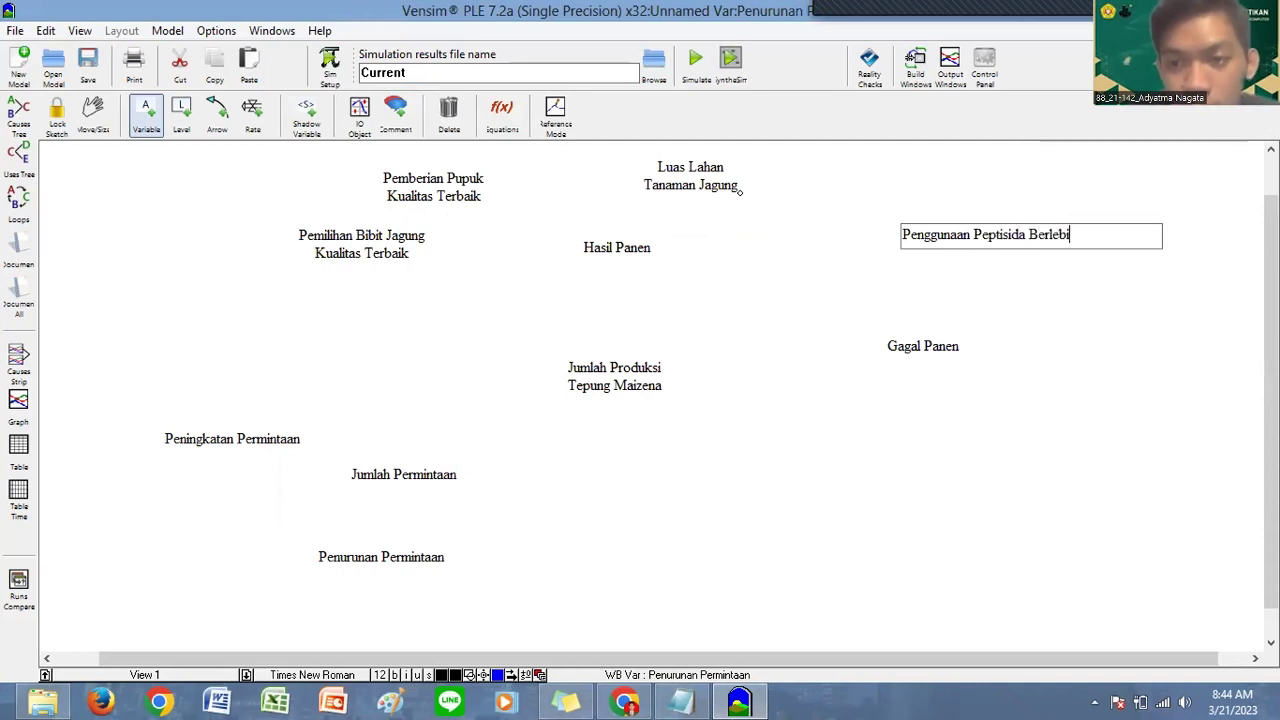
type("han")
key("Return")
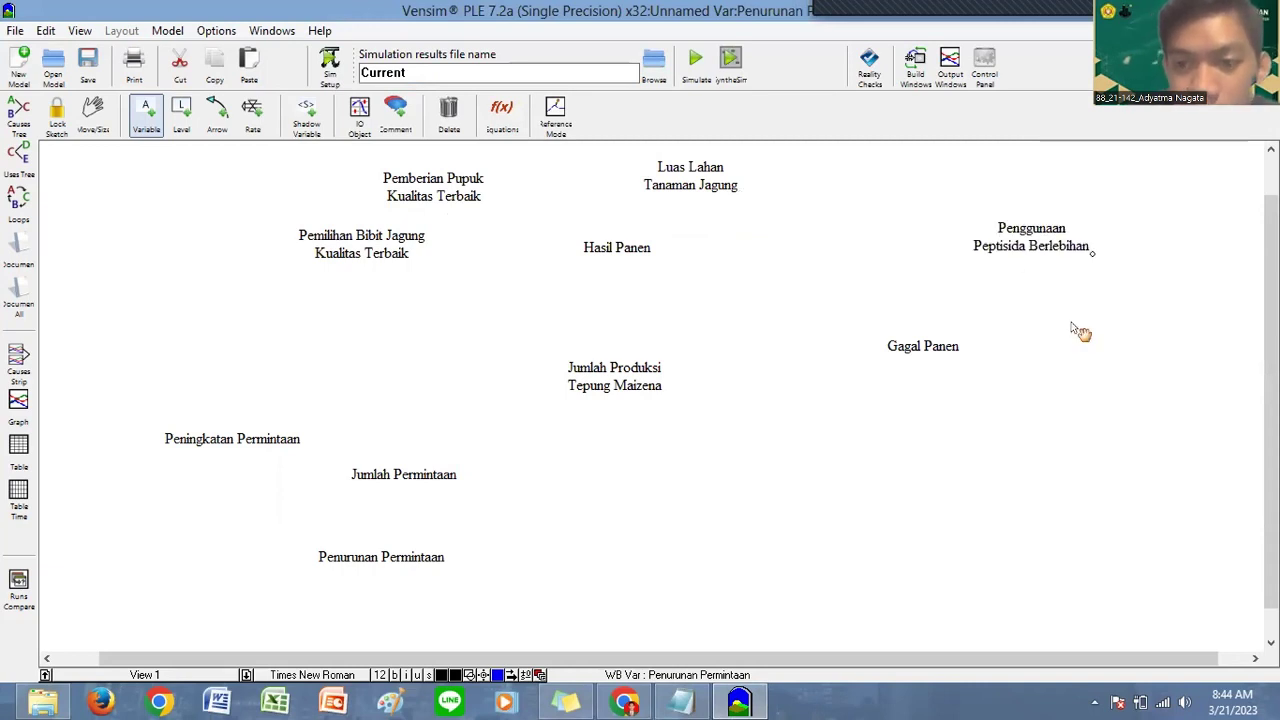
Step: Add a variable named Iklim Tidak Mendukung to the right of Gagal Panen
left_click(1072, 322)
type("Iklim ")
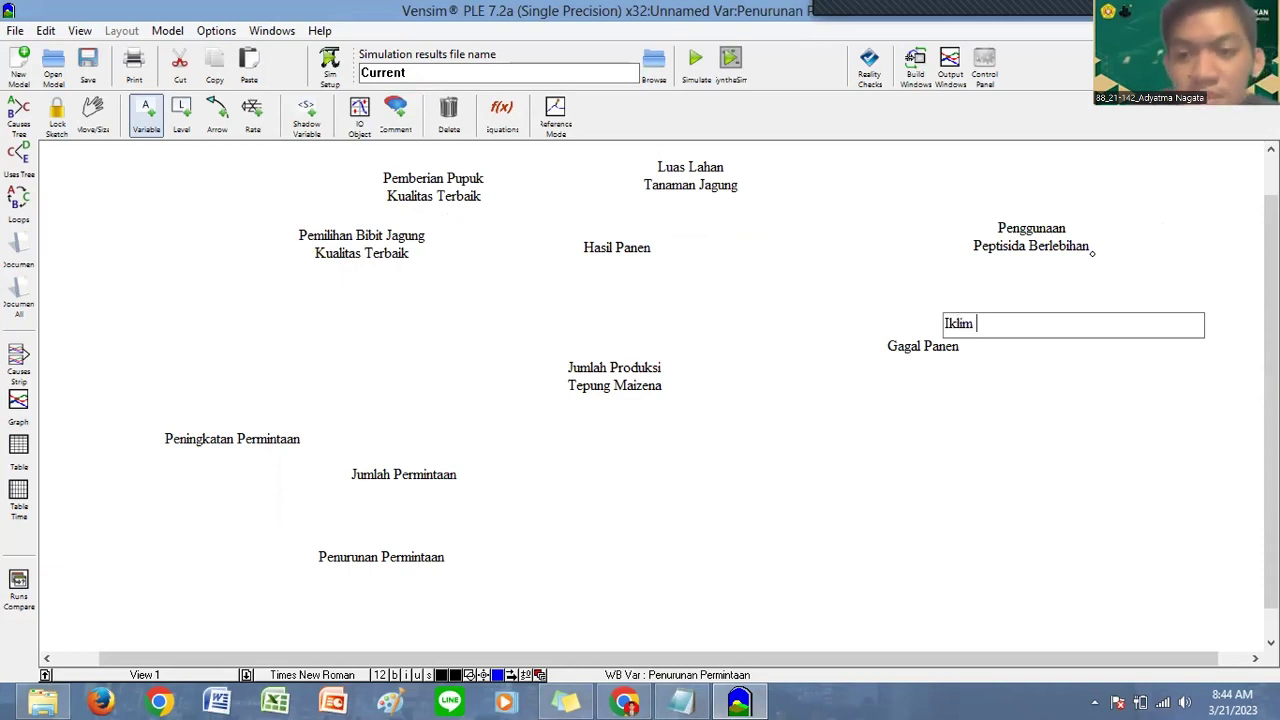
type("Tidak")
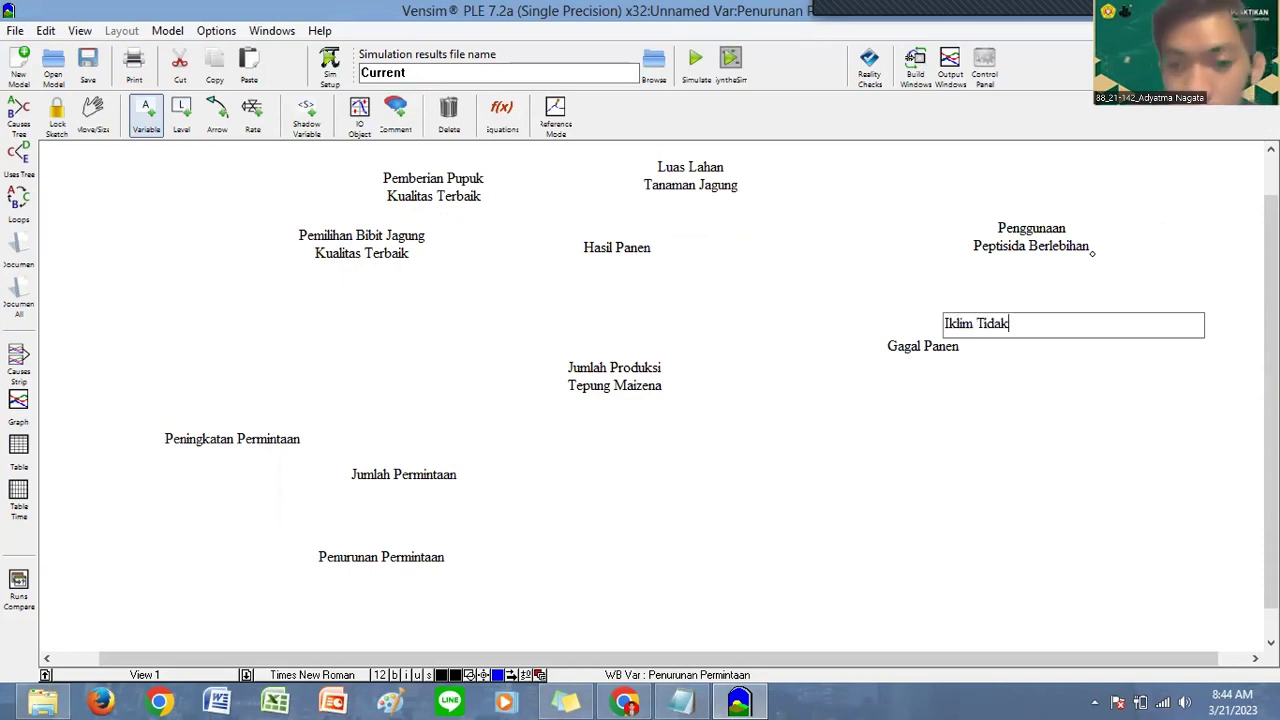
type(" Mendukung")
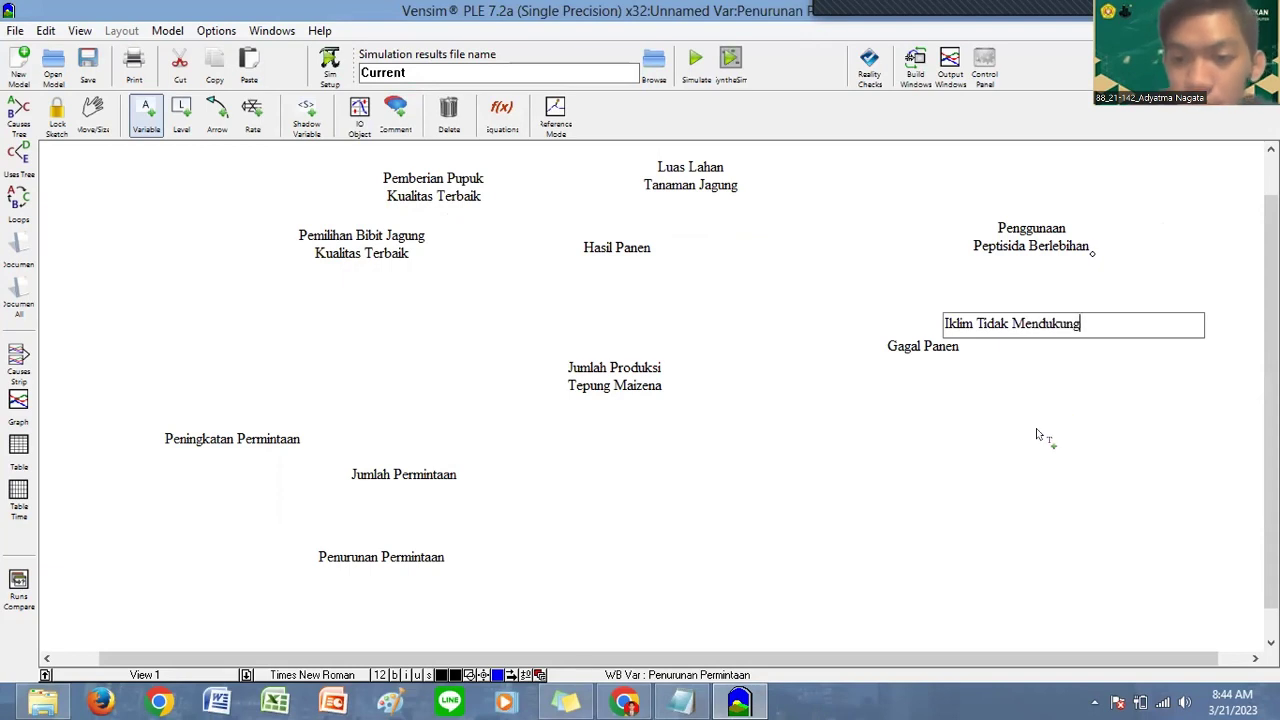
Step: Add a variable named Teknologi Panen Belum Memadai to the lower right of Gagal Panen, consulting the Equation_Modul 3_88 notes in Notepad
left_click(1011, 412)
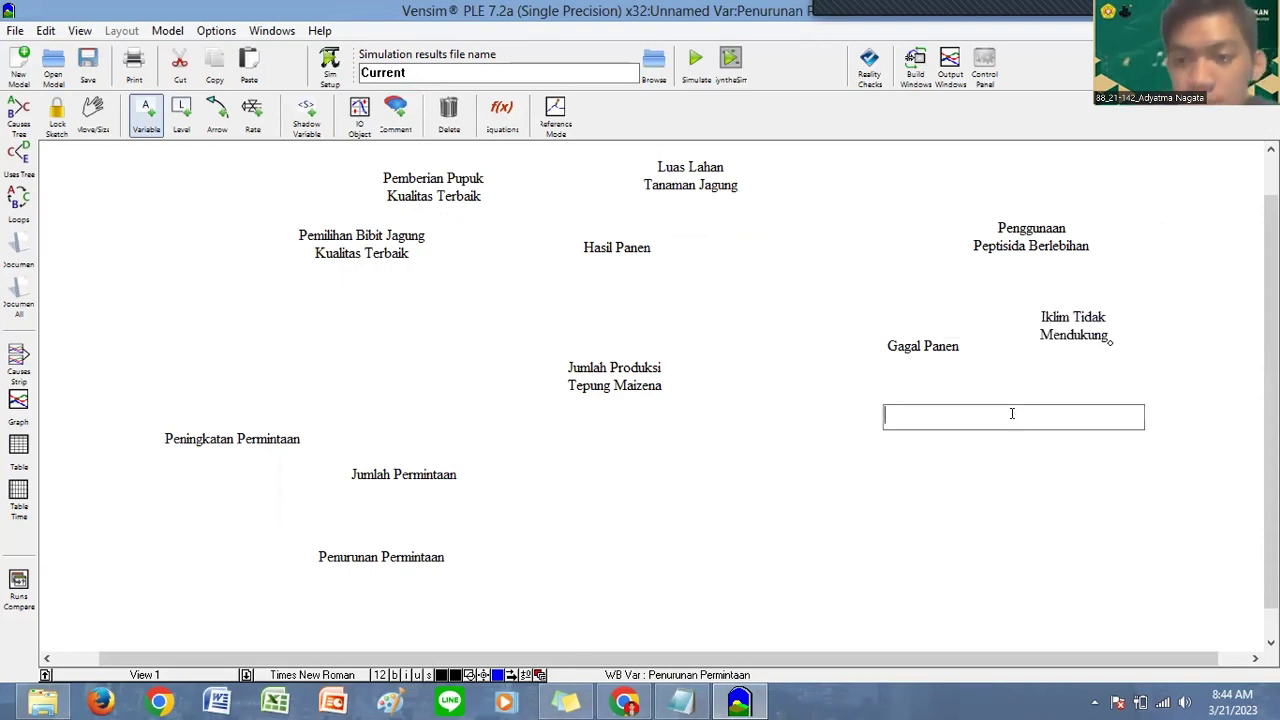
left_click(680, 702)
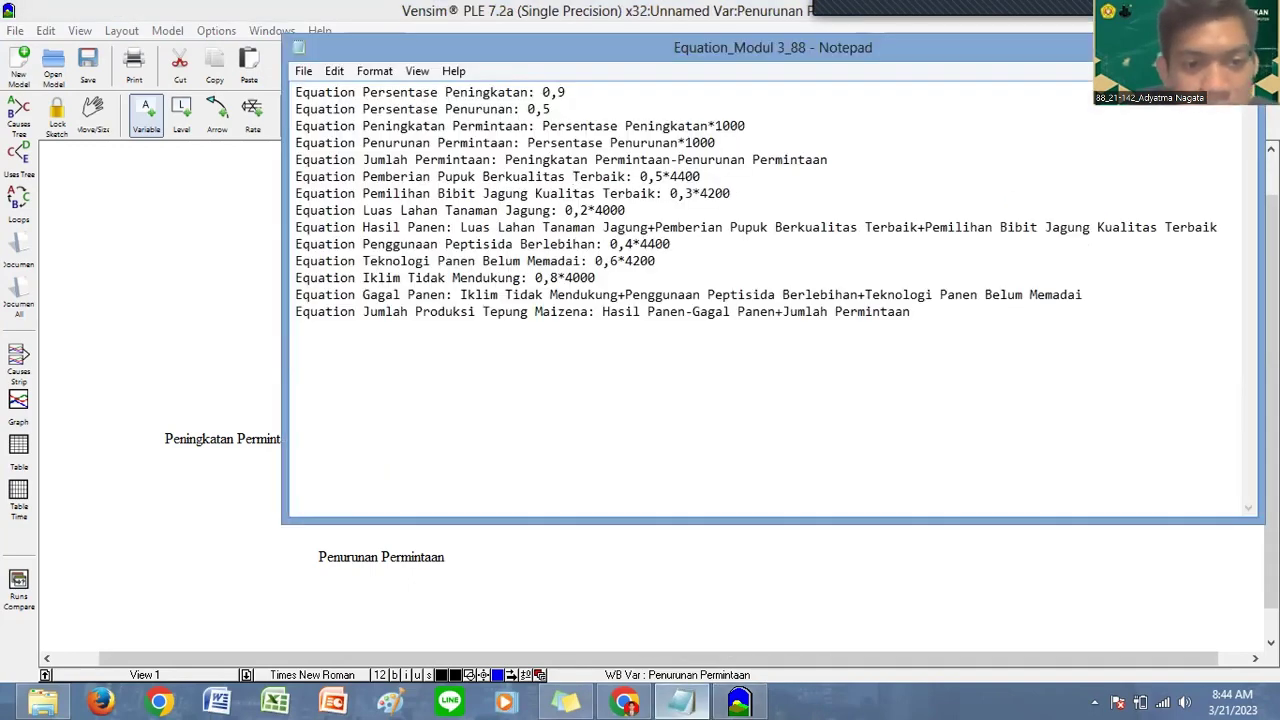
key("alt+Tab")
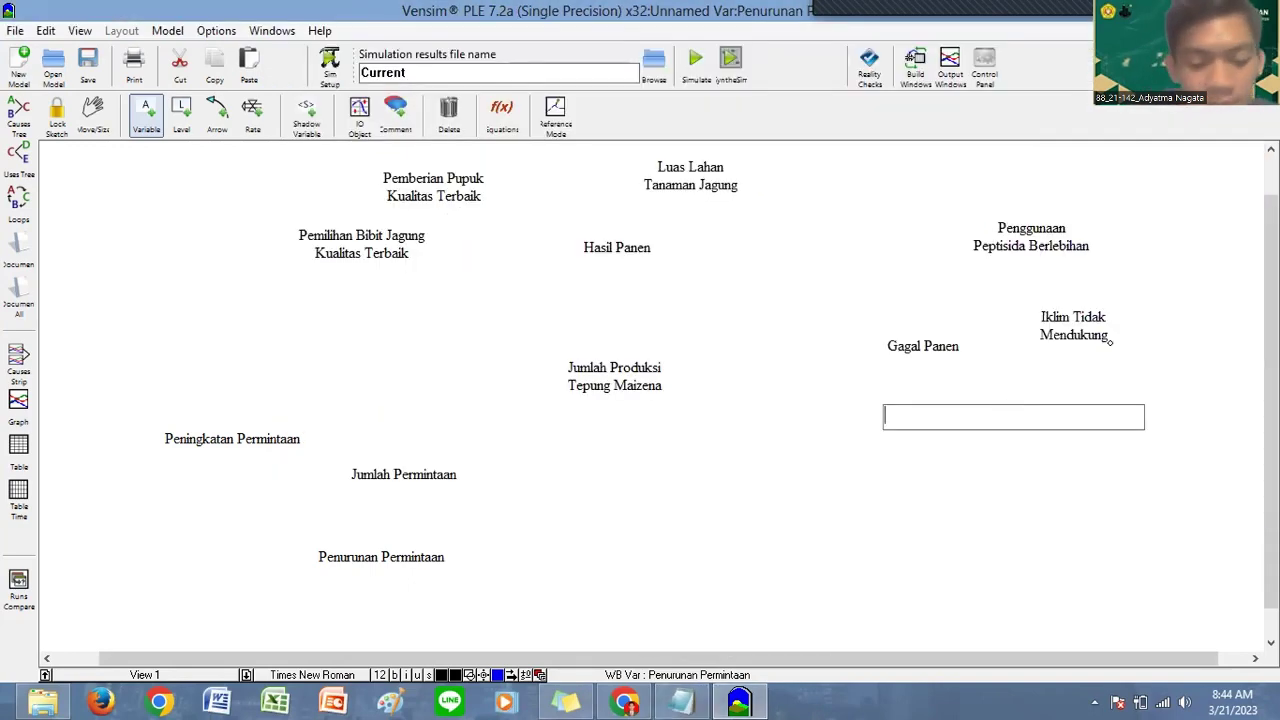
type("Teknologi Panen")
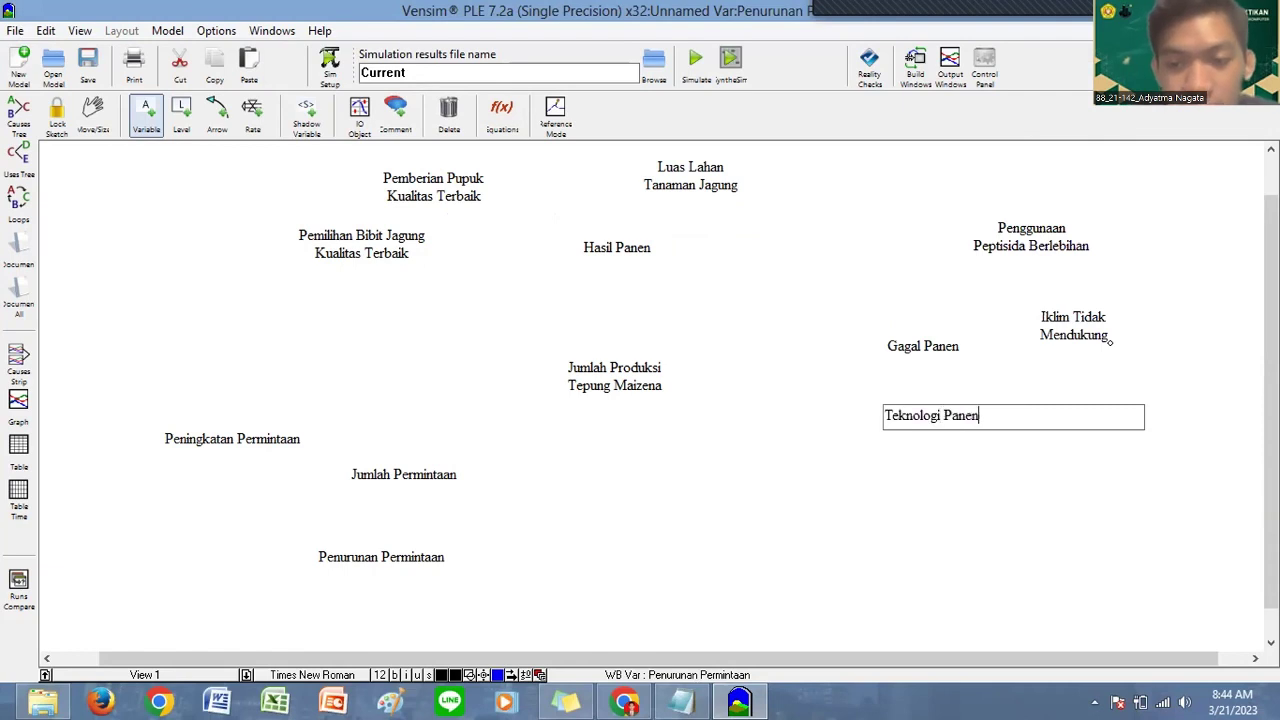
type(" Bel")
type("um Me")
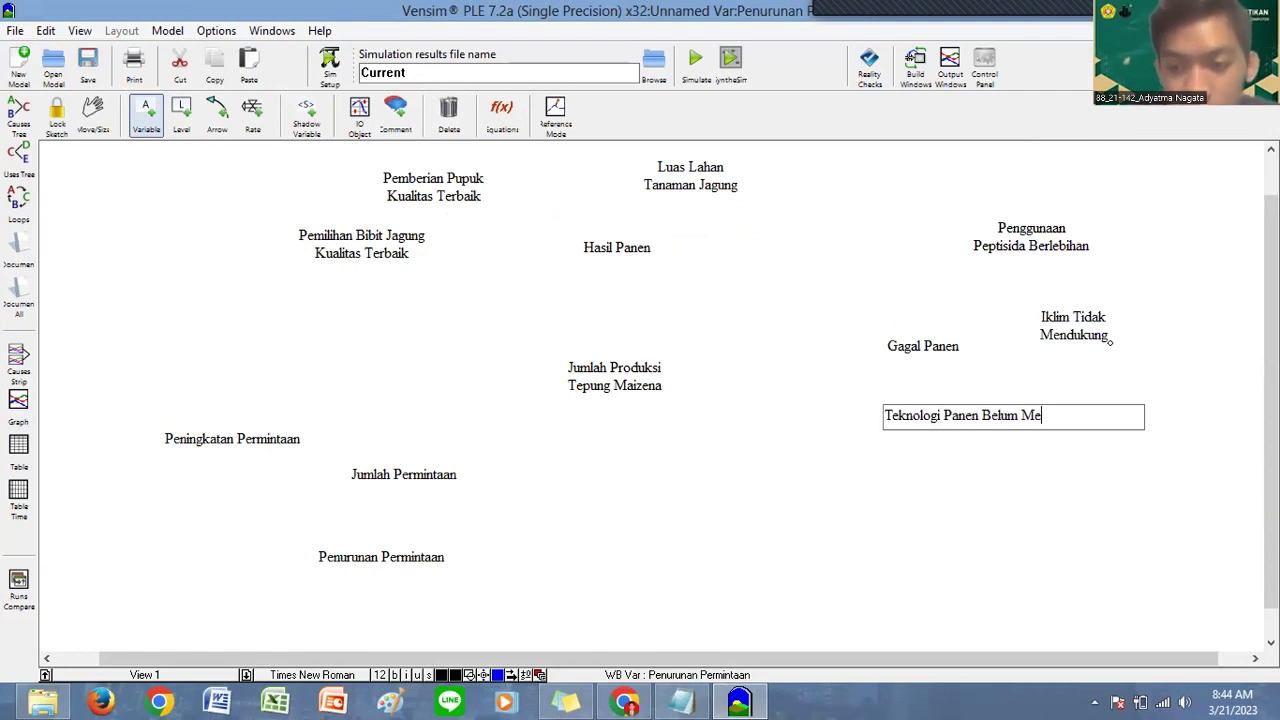
type("madai")
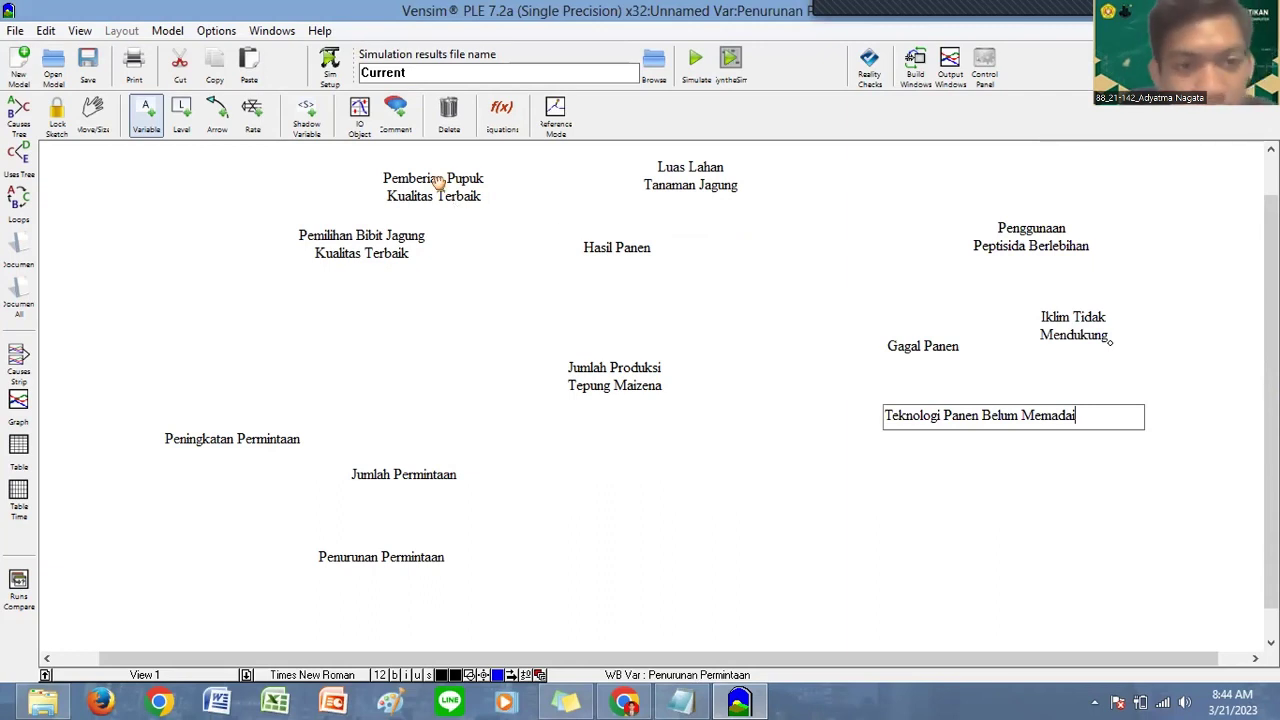
Step: Move Hasil Panen and its three factor variables farther left, spacing the factors out around the left and upper sides of Hasil Panen
left_click_drag(428, 173, 393, 168)
left_click_drag(360, 234, 275, 284)
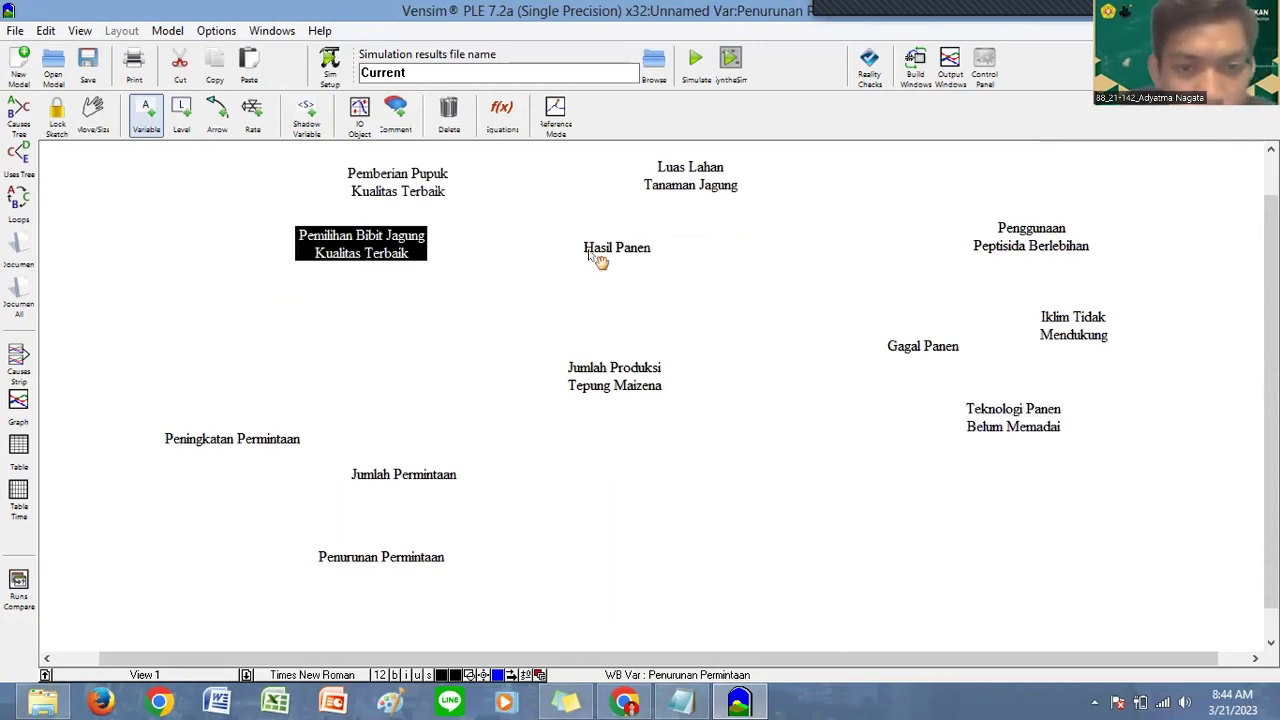
left_click_drag(598, 260, 470, 305)
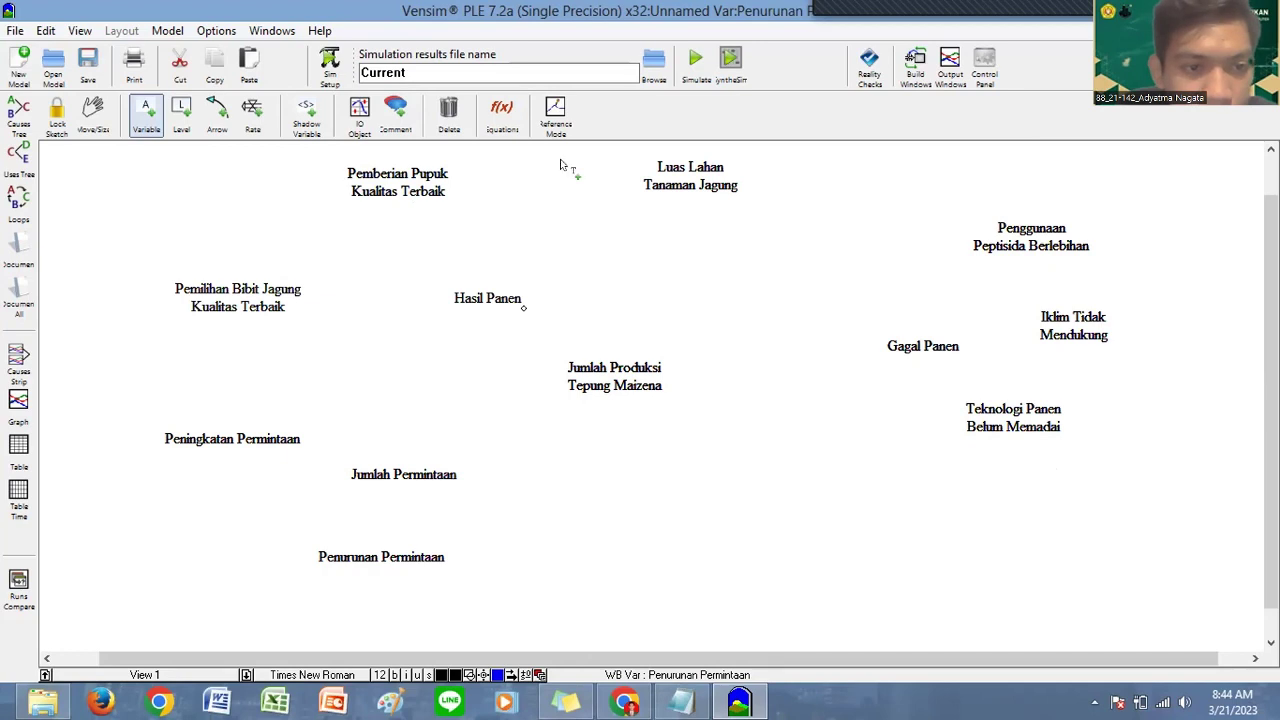
left_click_drag(714, 200, 555, 206)
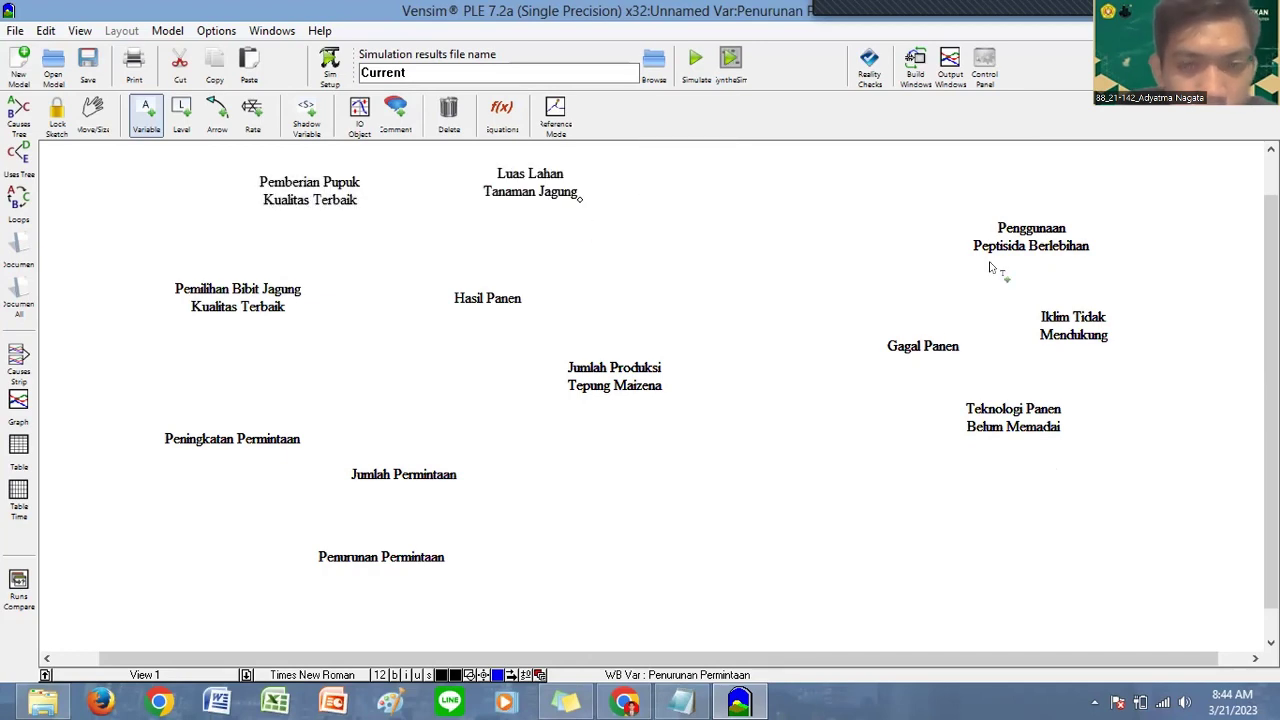
Step: Move Gagal Panen up and left, spread its three factor variables around it, and move Jumlah Produksi Tepung Maizena slightly down and right
left_click_drag(922, 345, 856, 280)
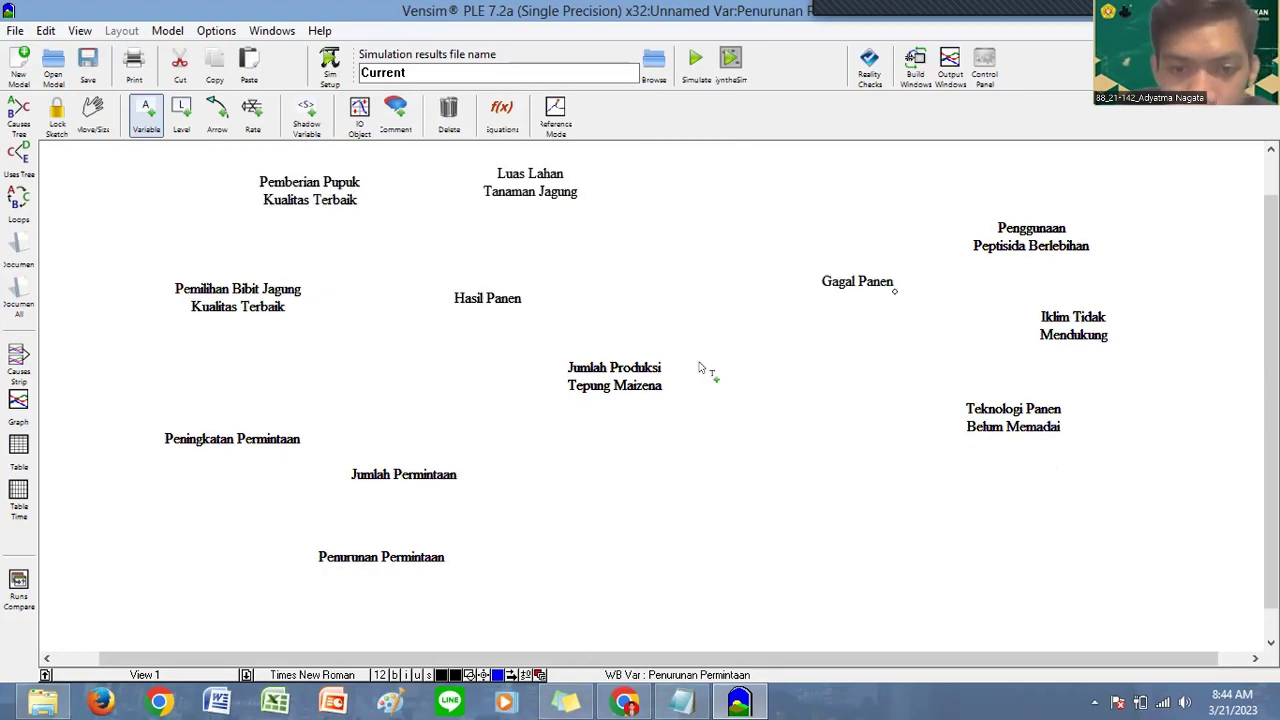
left_click_drag(618, 383, 674, 412)
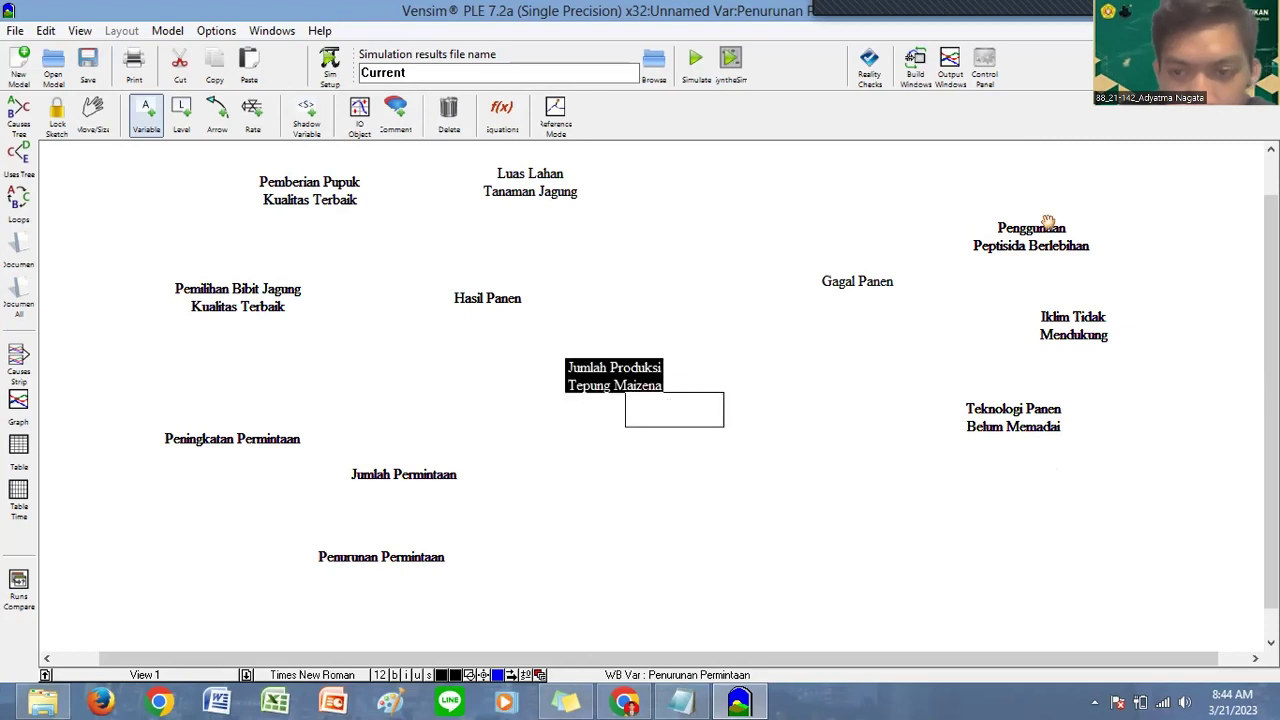
left_click_drag(1047, 221, 1002, 178)
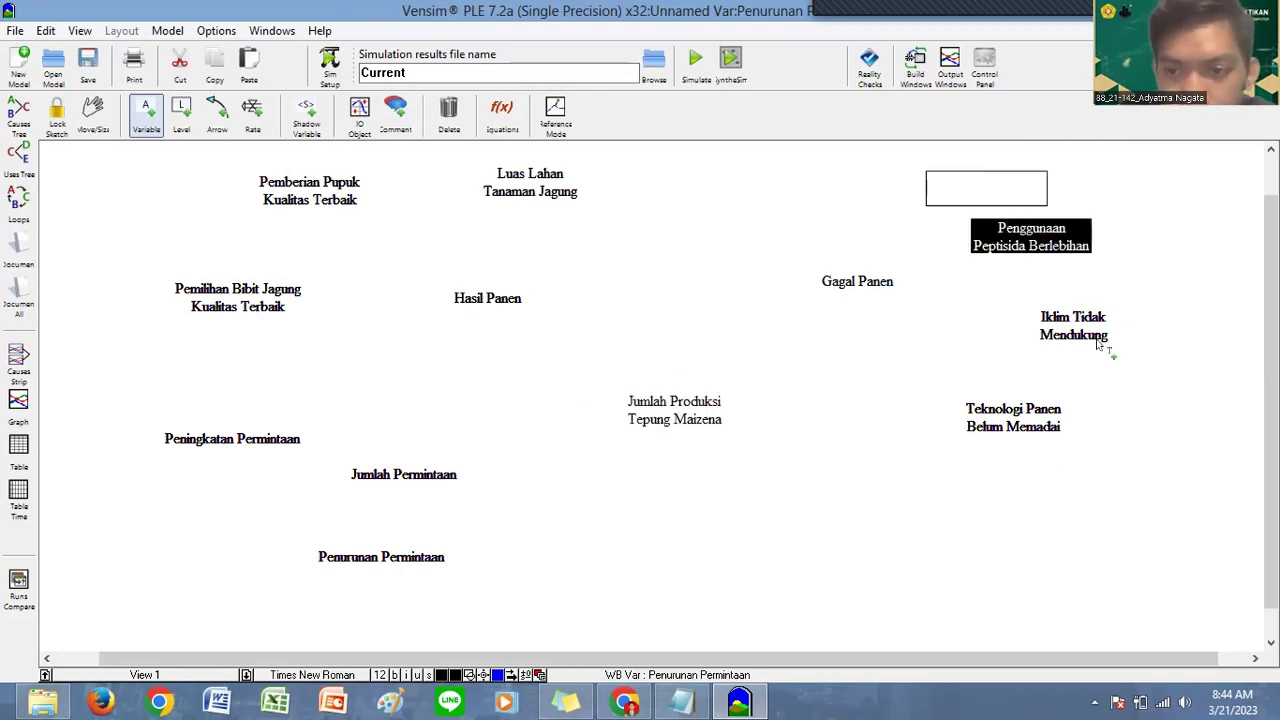
left_click_drag(1097, 344, 1116, 312)
left_click_drag(1052, 398, 1056, 381)
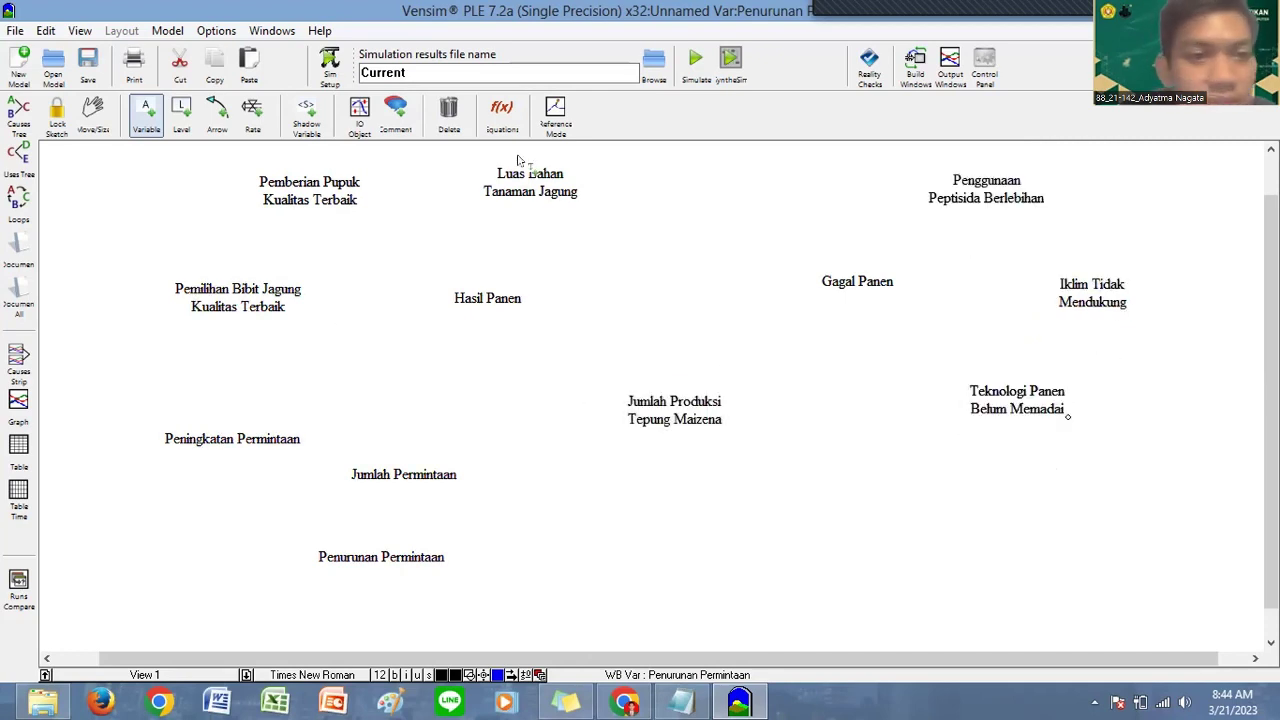
Step: Draw arrows from Penurunan Permintaan and Peningkatan Permintaan to Jumlah Permintaan
left_click(220, 115)
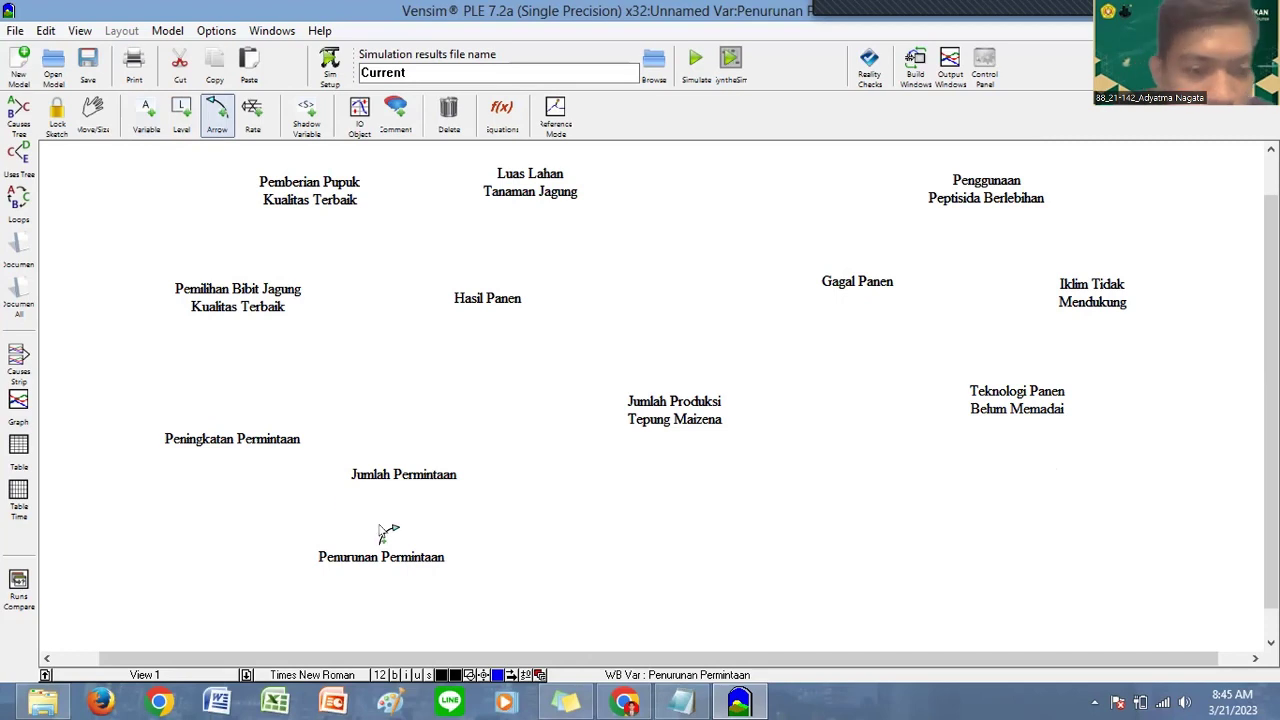
left_click(386, 566)
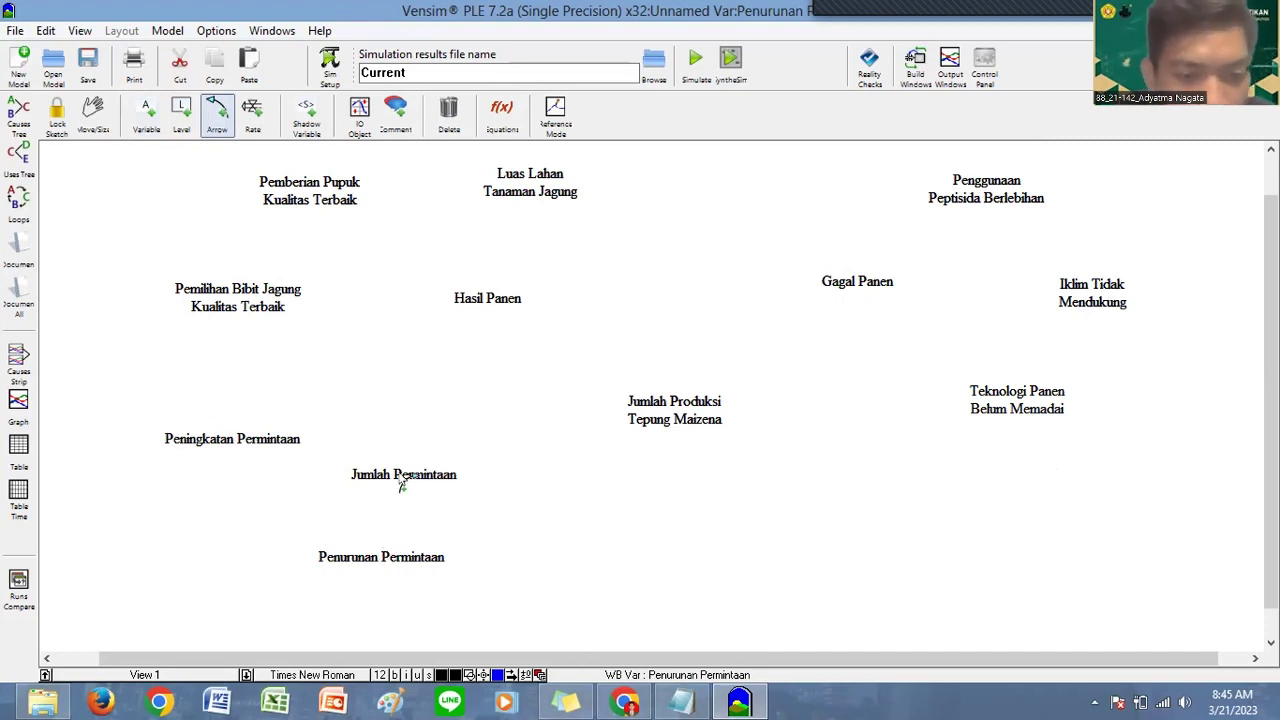
left_click(403, 478)
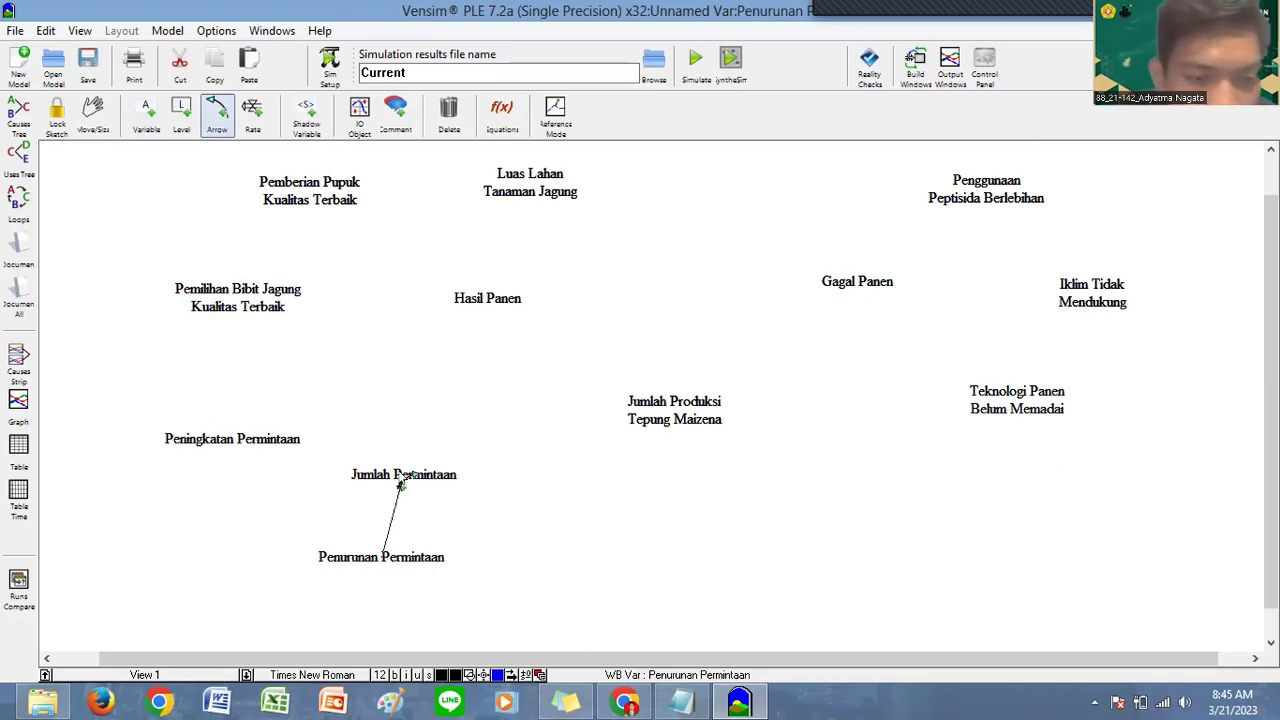
left_click(247, 447)
left_click(390, 472)
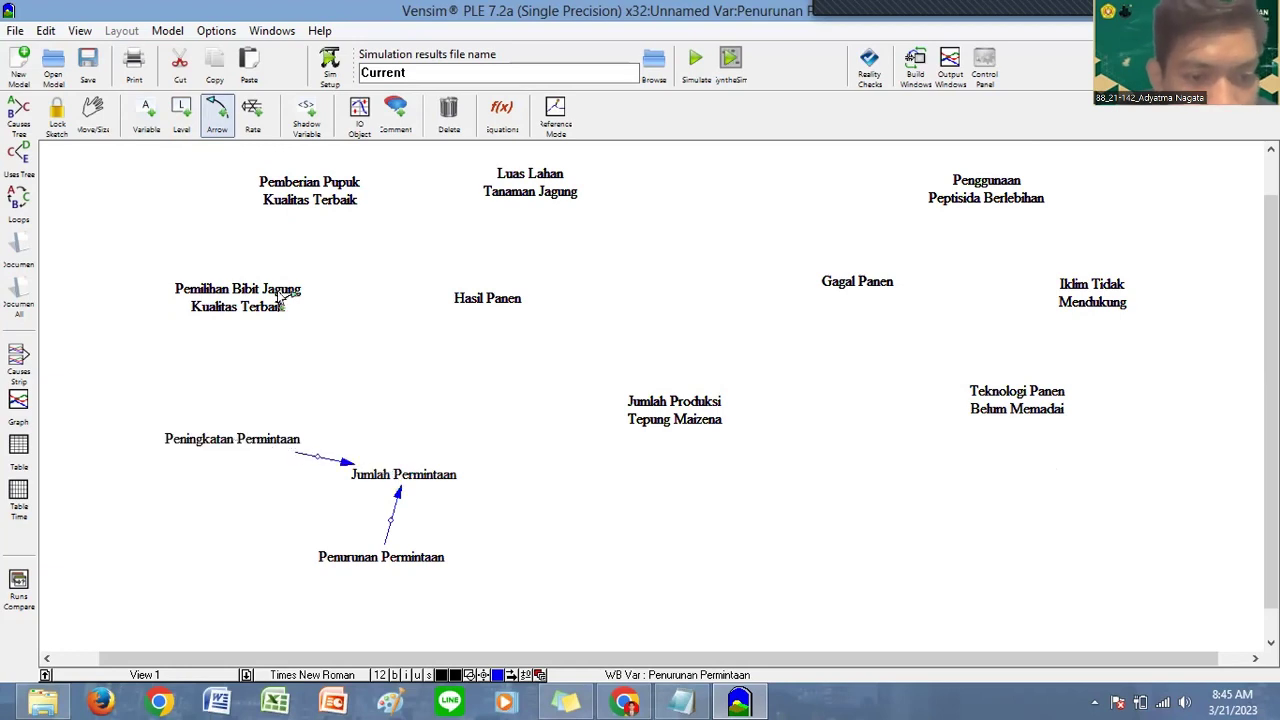
Step: Draw arrows from Pemilihan Bibit Jagung Kualitas Terbaik, Pemberian Pupuk Kualitas Terbaik and Luas Lahan Tanaman Jagung to Hasil Panen
left_click(468, 290)
left_click(489, 300)
left_click(545, 200)
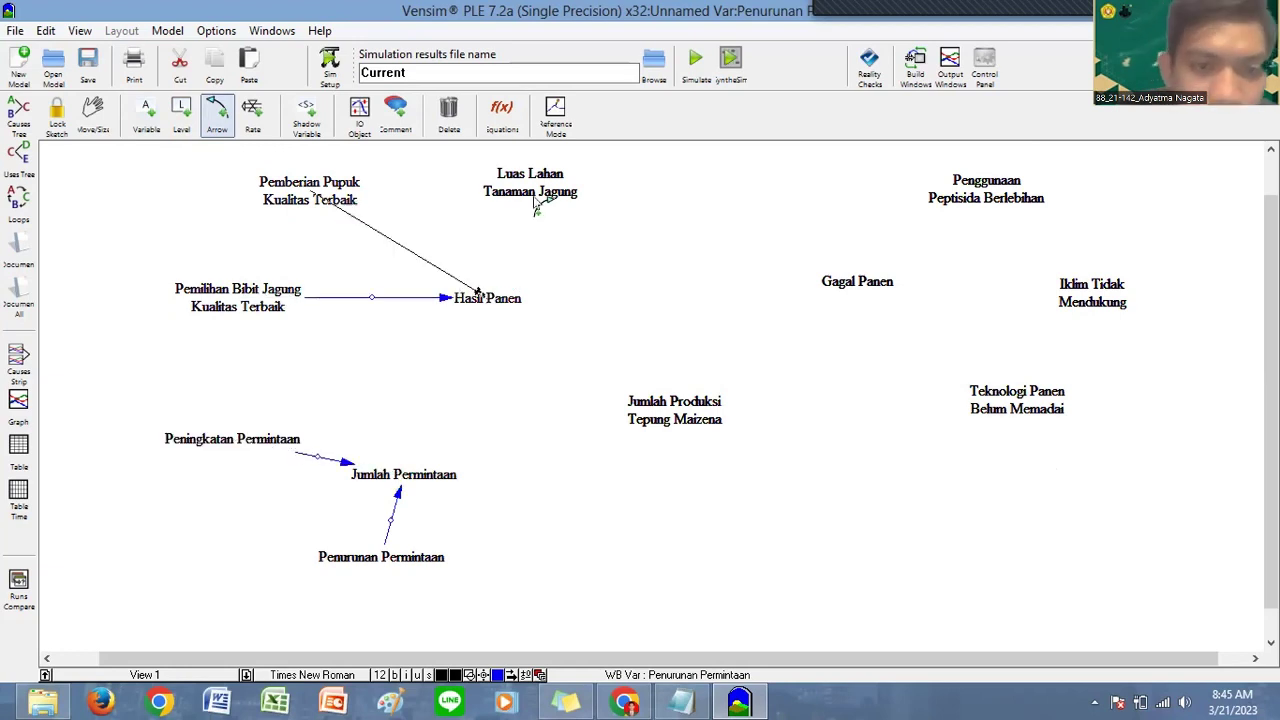
left_click(508, 310)
Step: Draw arrows from Penggunaan Peptisida Berlebihan, Iklim Tidak Mendukung and Teknologi Panen Belum Memadai to Gagal Panen
left_click(985, 200)
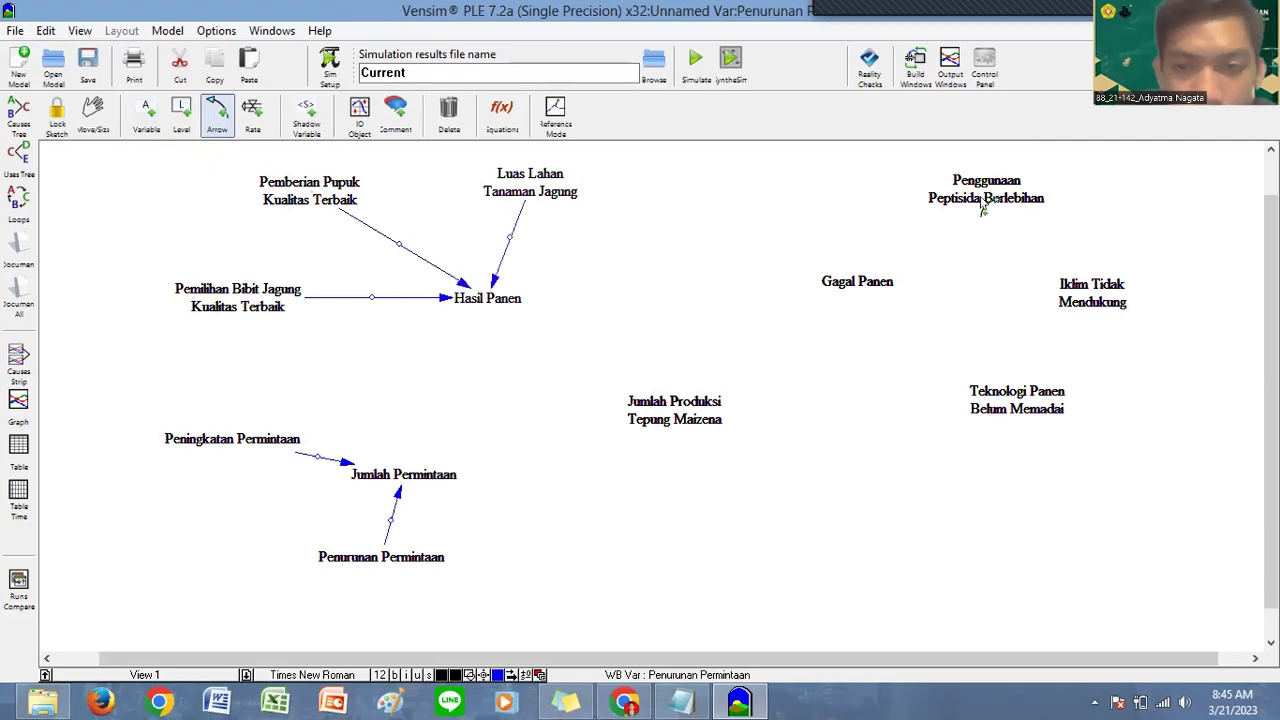
left_click(875, 290)
left_click(1072, 287)
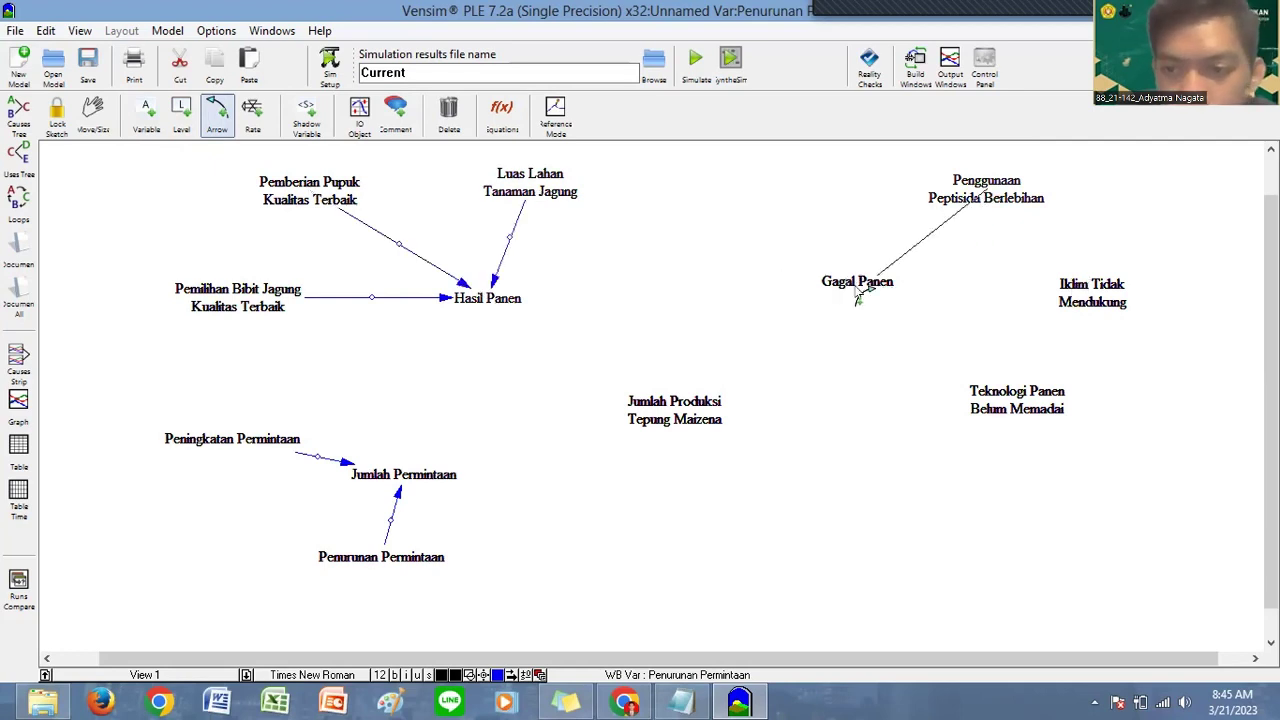
left_click(858, 292)
left_click(1017, 398)
left_click(862, 292)
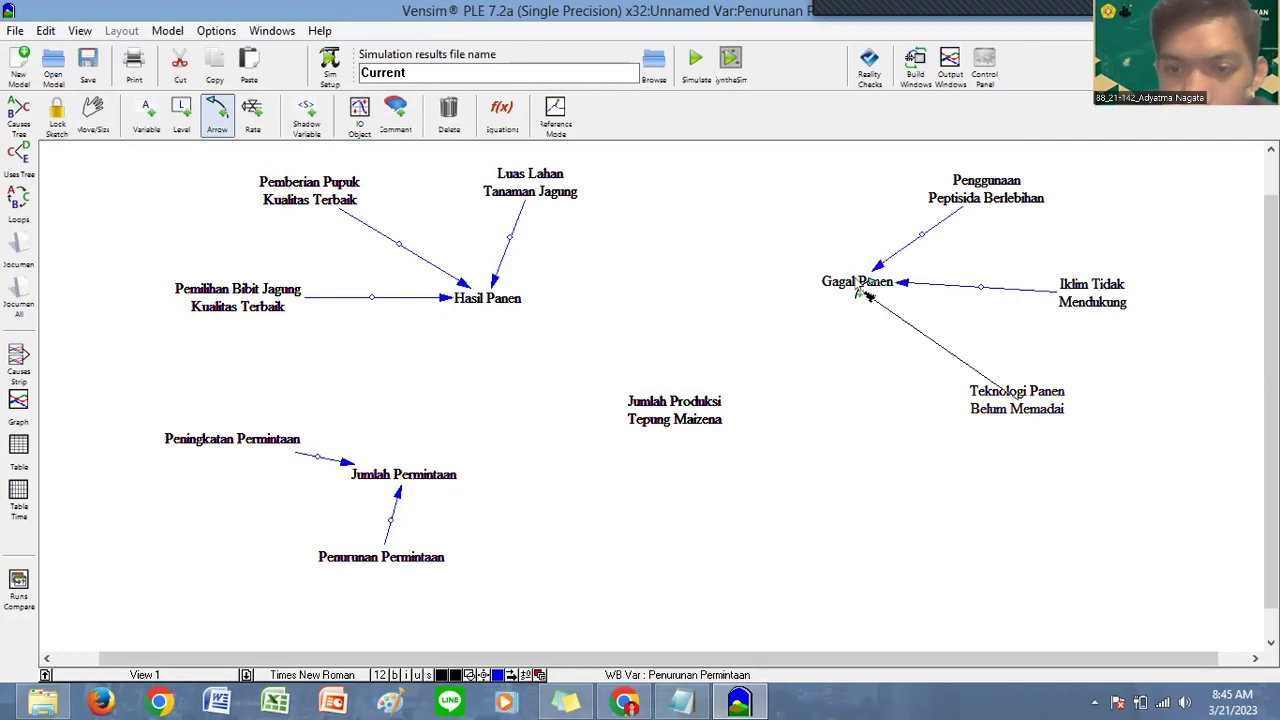
Step: Draw arrows from Jumlah Permintaan and Hasil Panen to Jumlah Produksi Tepung Maizena, and from Gagal Panen to Hasil Panen
left_click(430, 478)
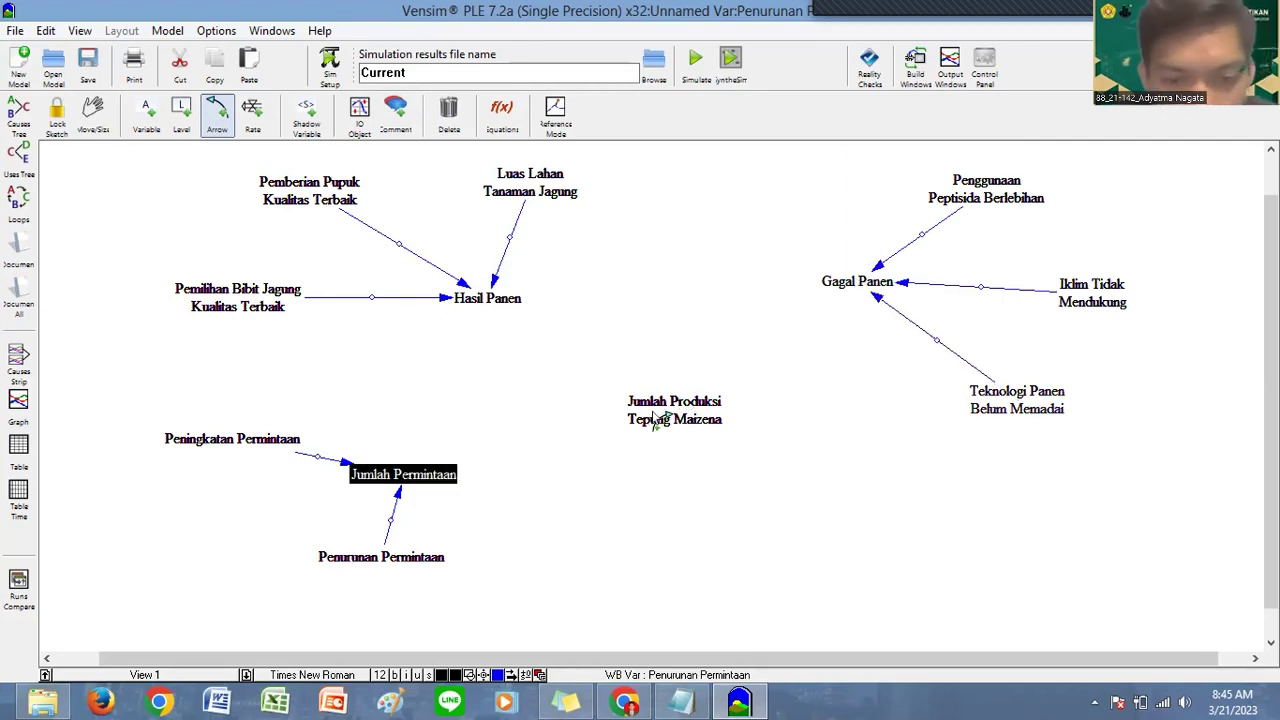
left_click(655, 421)
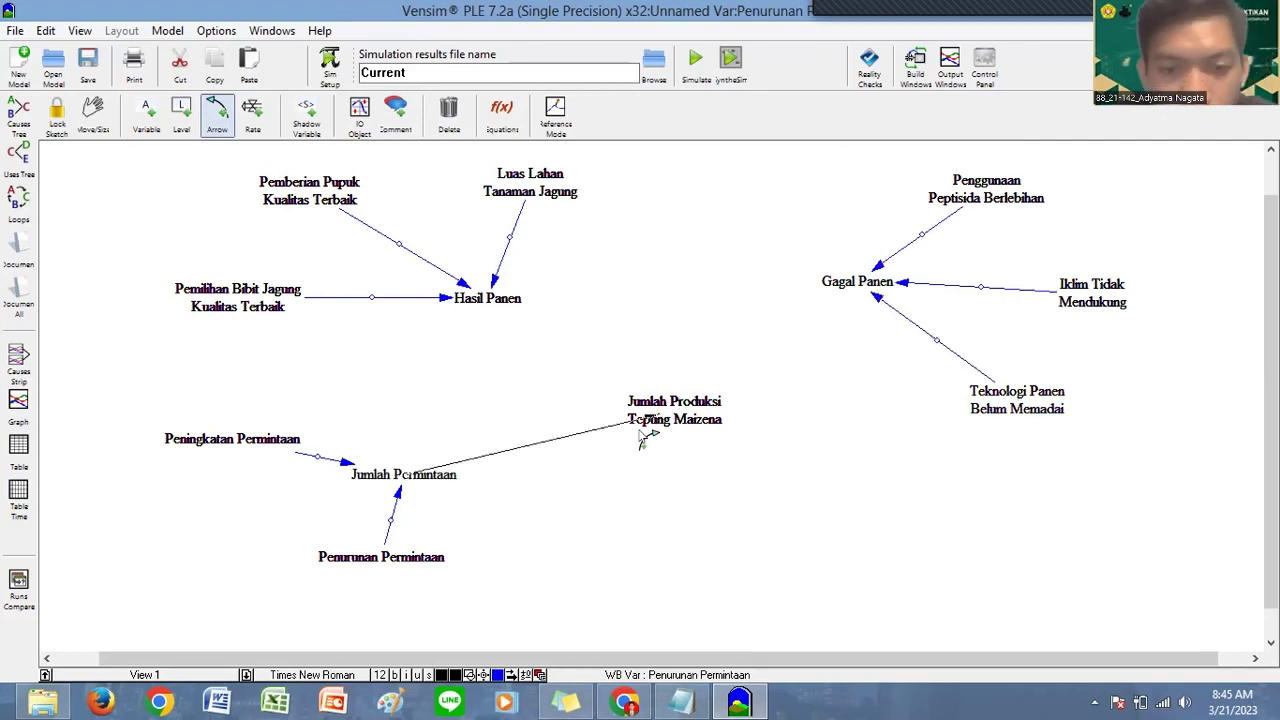
left_click(500, 299)
left_click(660, 410)
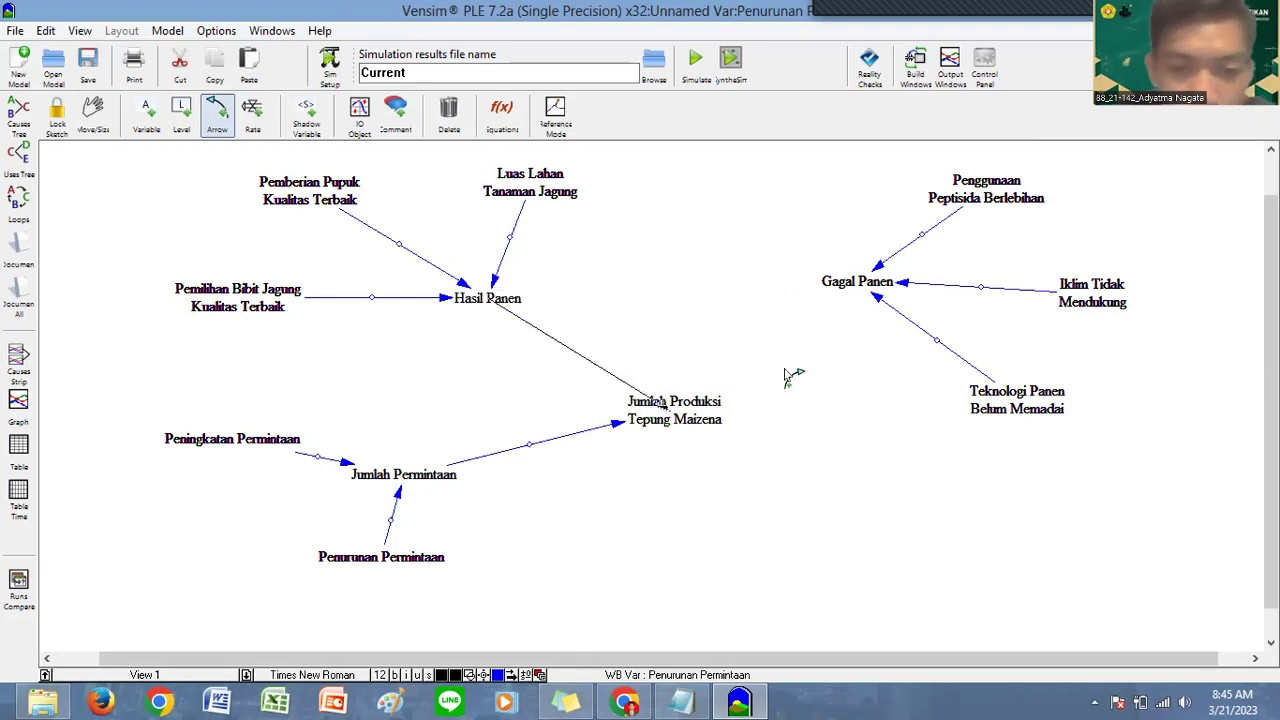
left_click(852, 283)
left_click(500, 300)
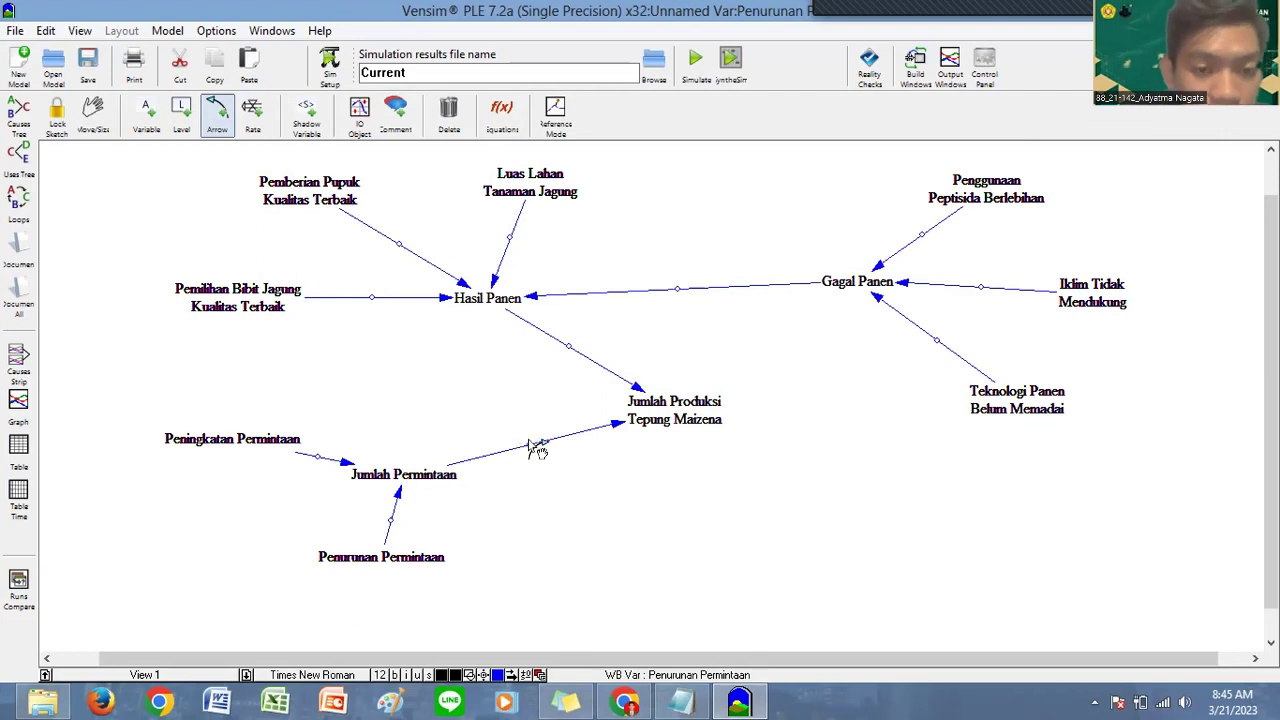
left_click(398, 512)
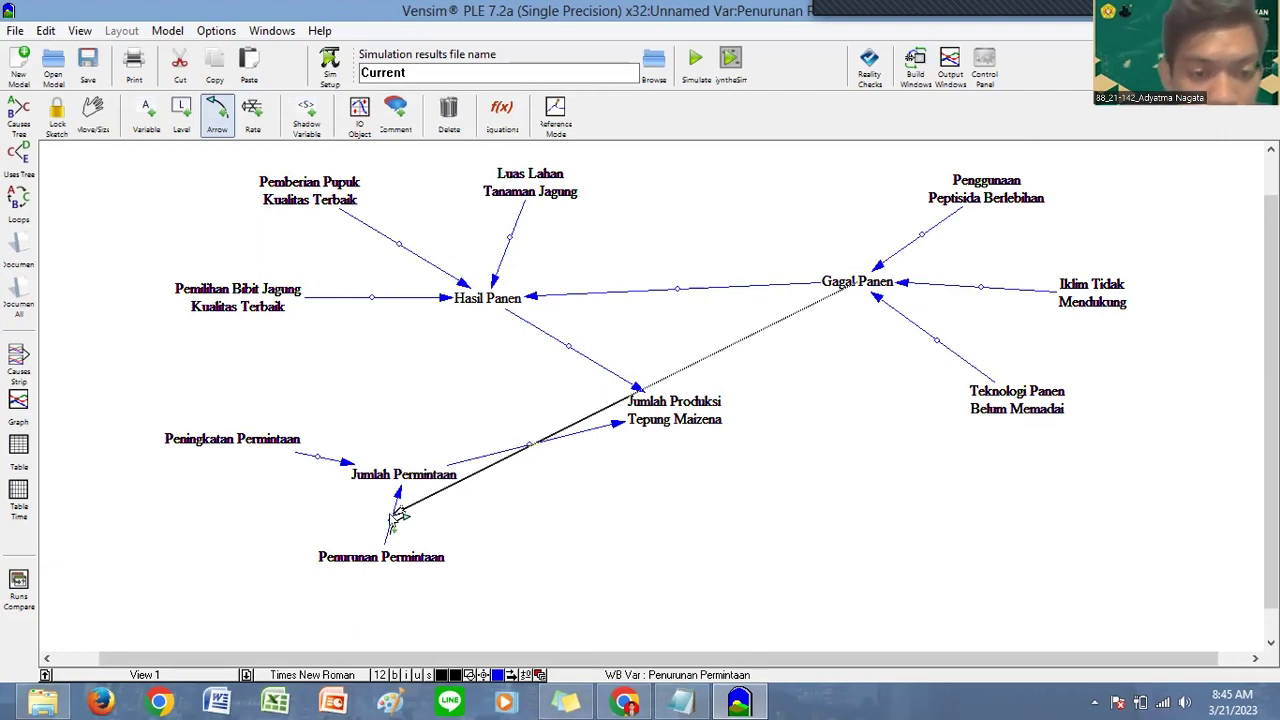
left_click(455, 112)
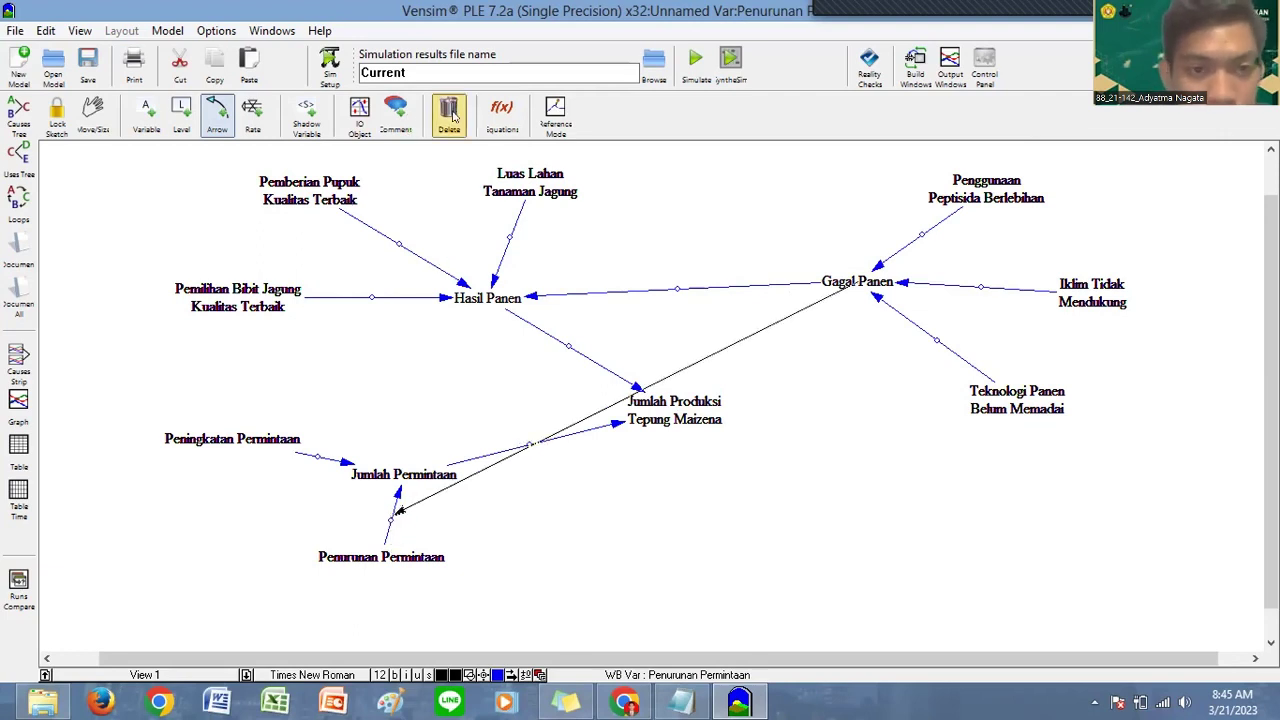
left_click(398, 515)
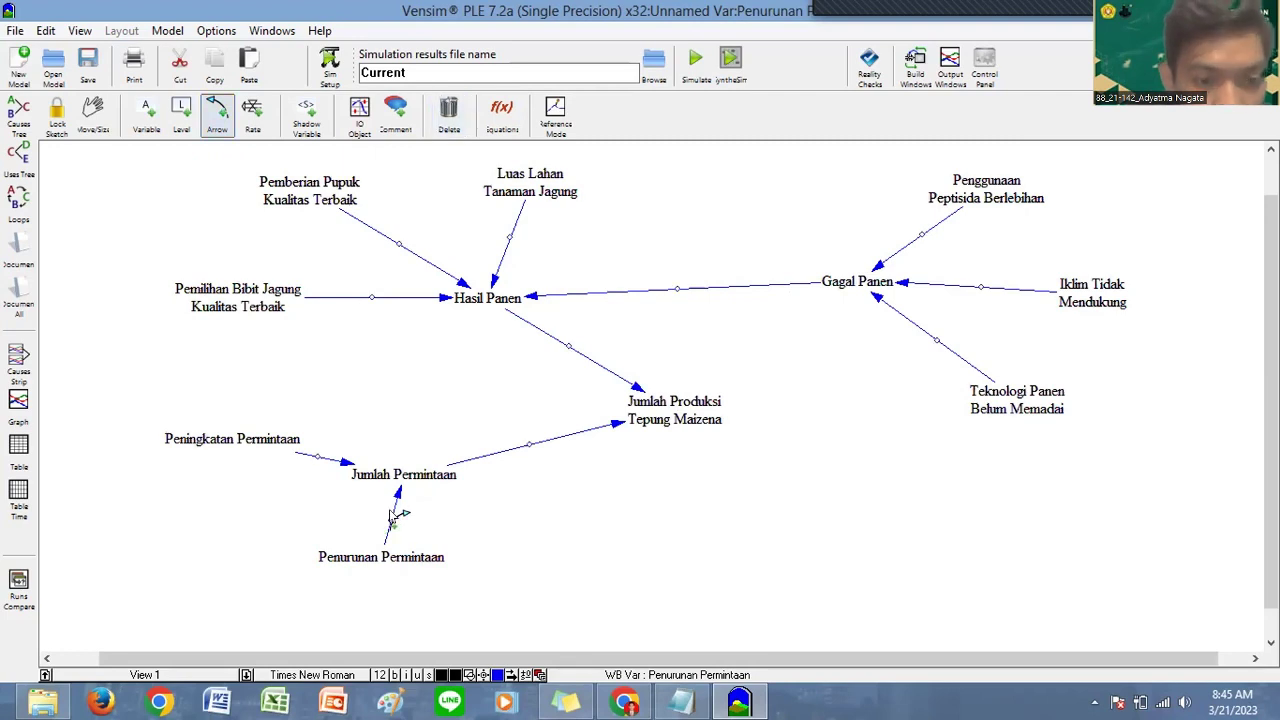
Step: Set the polarity of the arrow from Penurunan Permintaan to Jumlah Permintaan to negative (-)
left_click(397, 491)
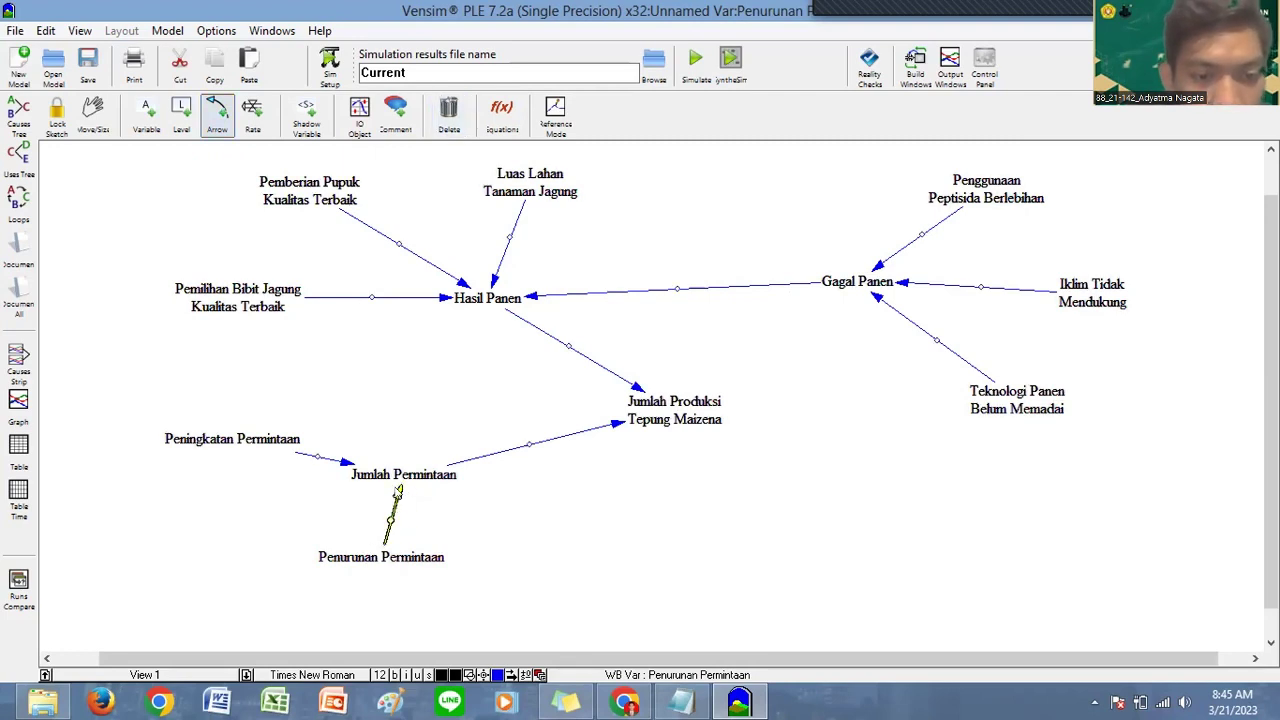
right_click(397, 491)
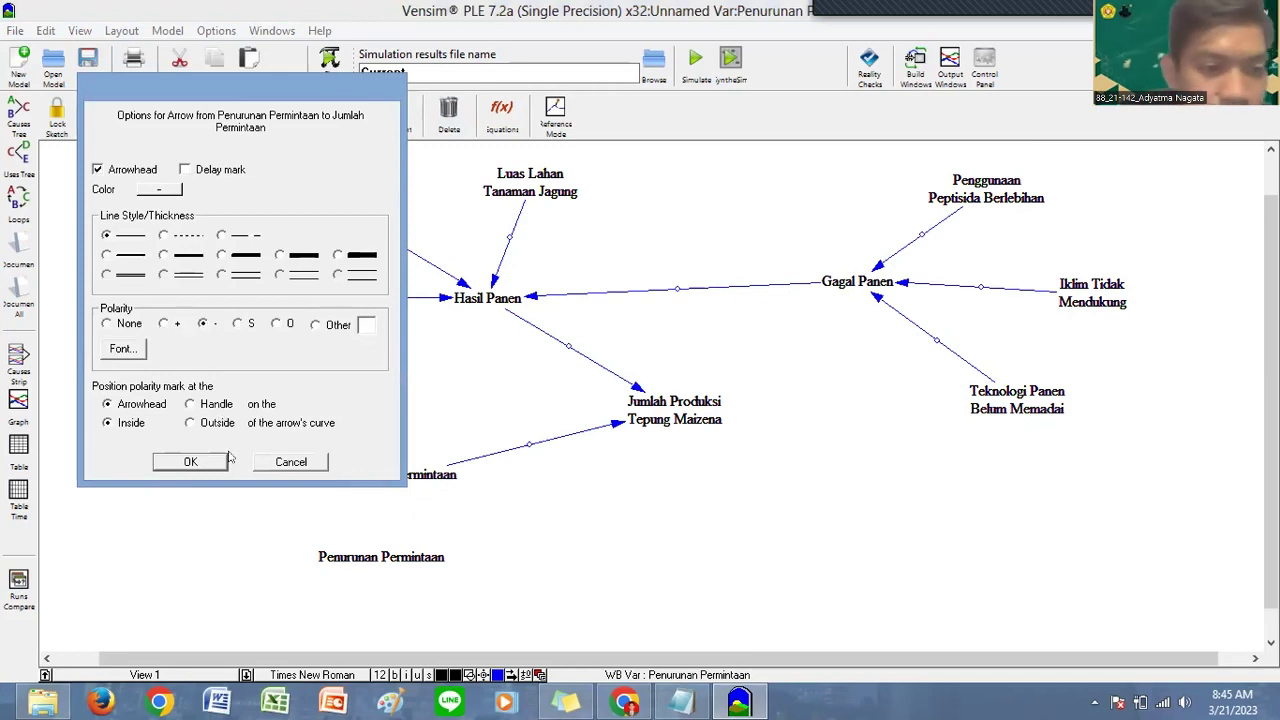
left_click(327, 463)
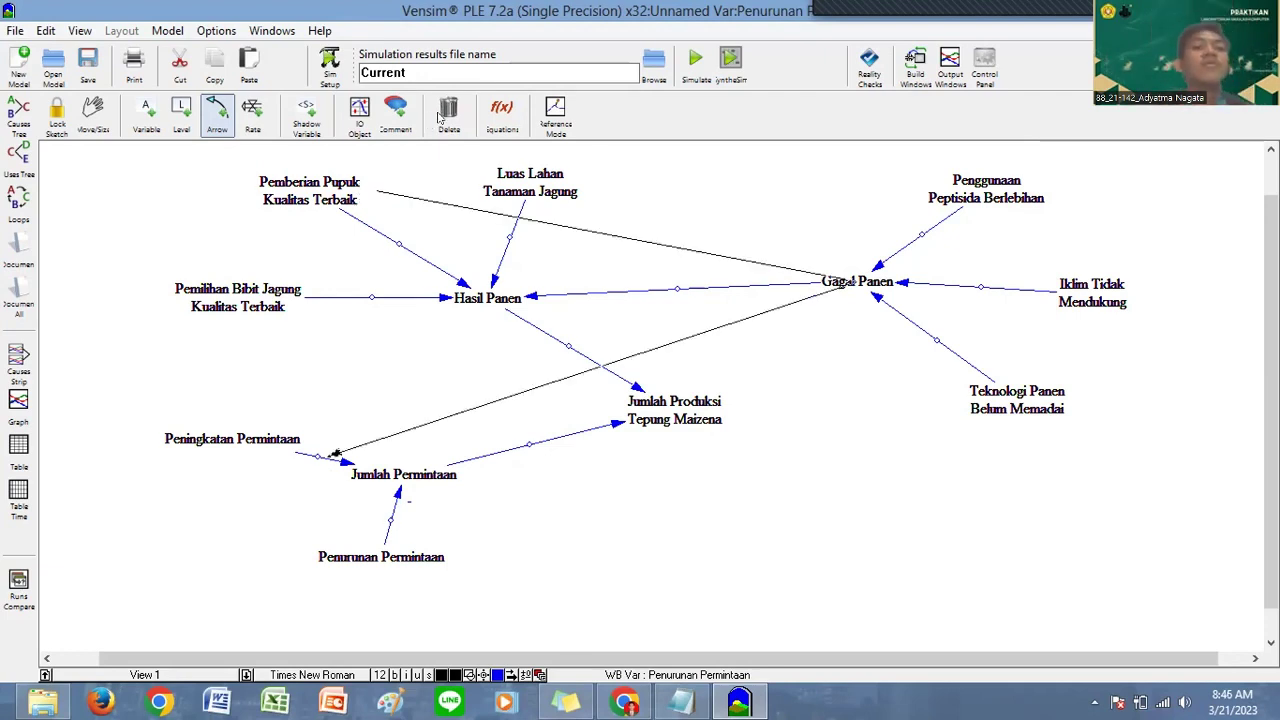
left_click(439, 118)
left_click(218, 122)
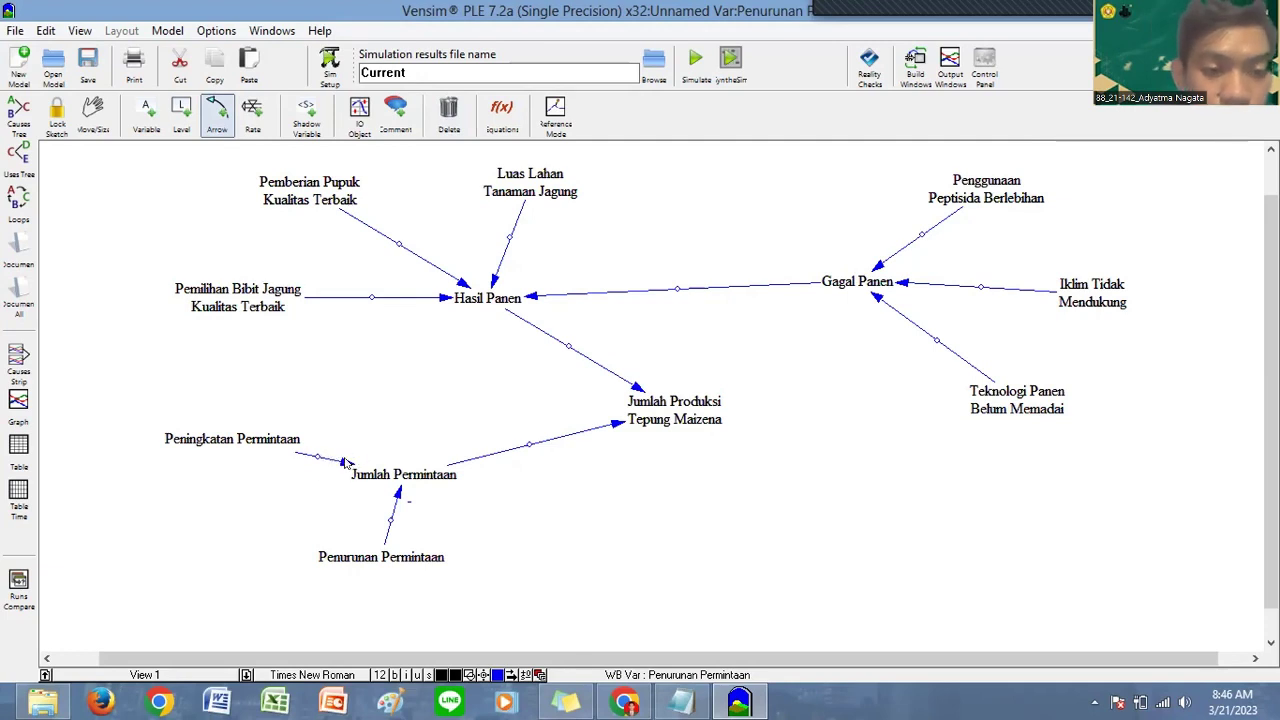
Step: Set positive (+) polarity on the arrows from Peningkatan Permintaan to Jumlah Permintaan and from Jumlah Permintaan to Jumlah Produksi Tepung Maizena
right_click(345, 463)
left_click(190, 462)
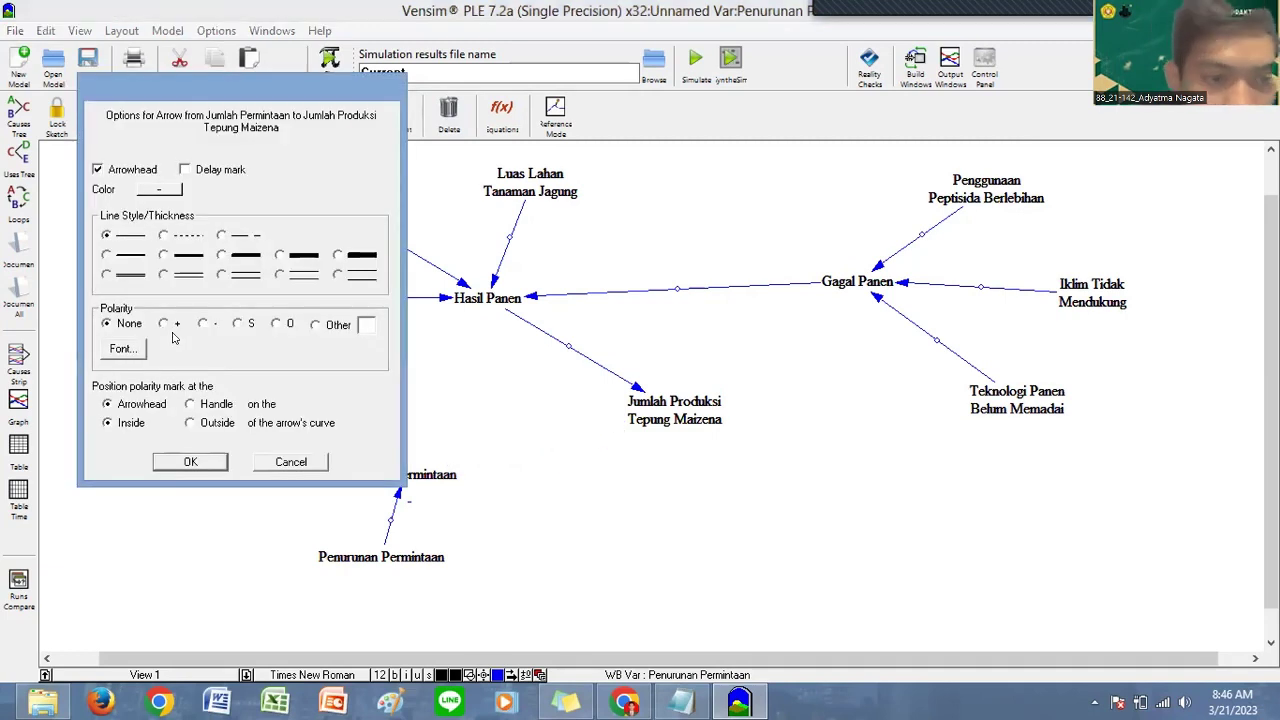
left_click(190, 462)
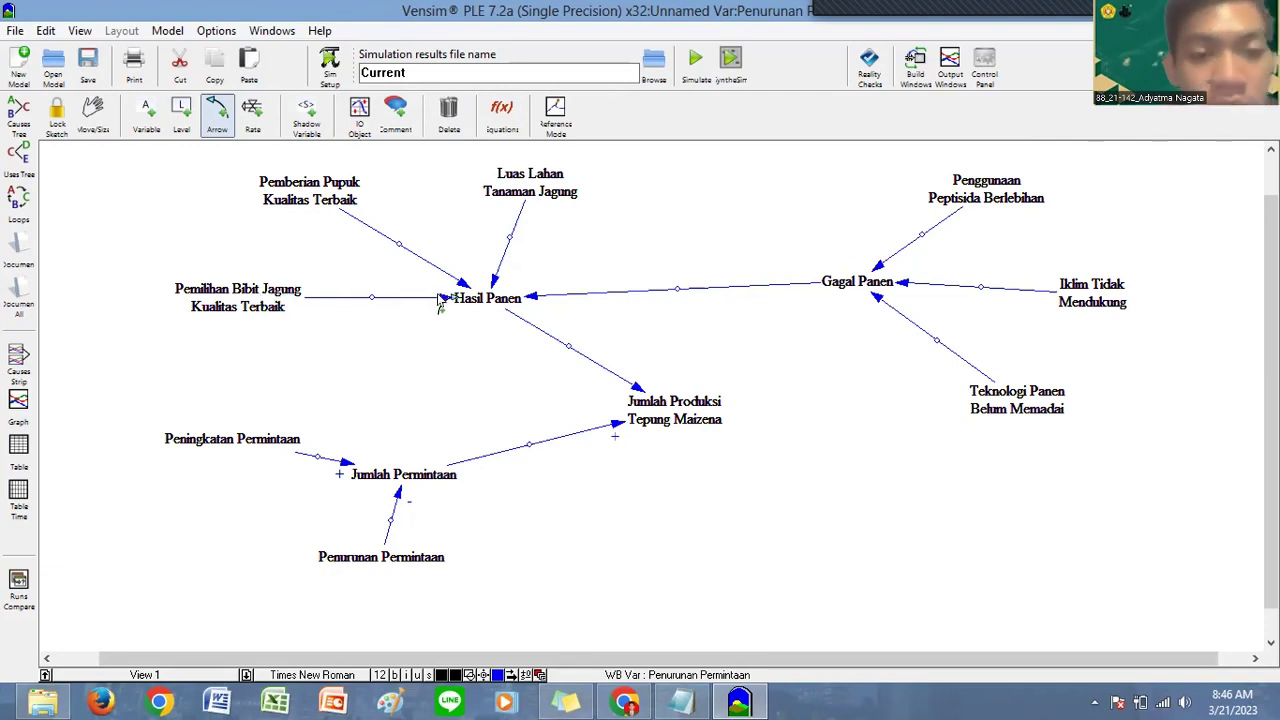
Step: Set positive (+) polarity on the arrows to Hasil Panen from Pemilihan Bibit Jagung Kualitas Terbaik, Pemberian Pupuk Kualitas Terbaik and Luas Lahan Tanaman Jagung
left_click_drag(446, 300, 394, 315)
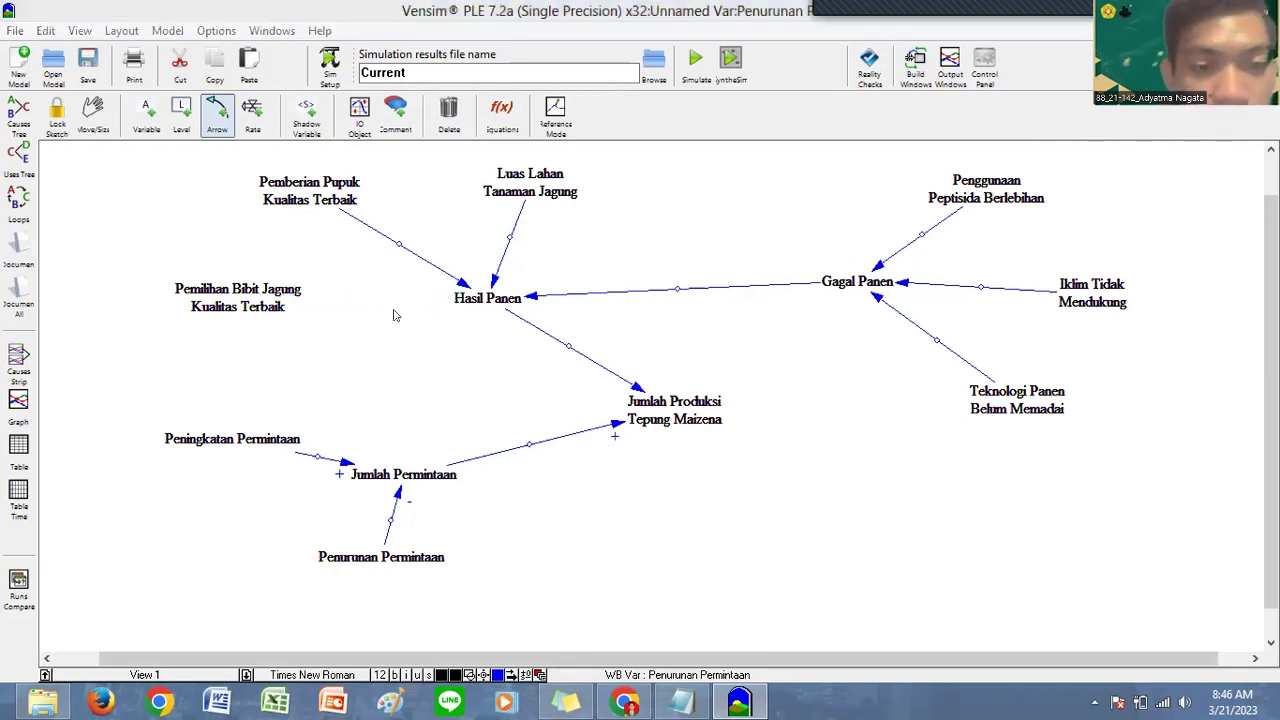
right_click(170, 327)
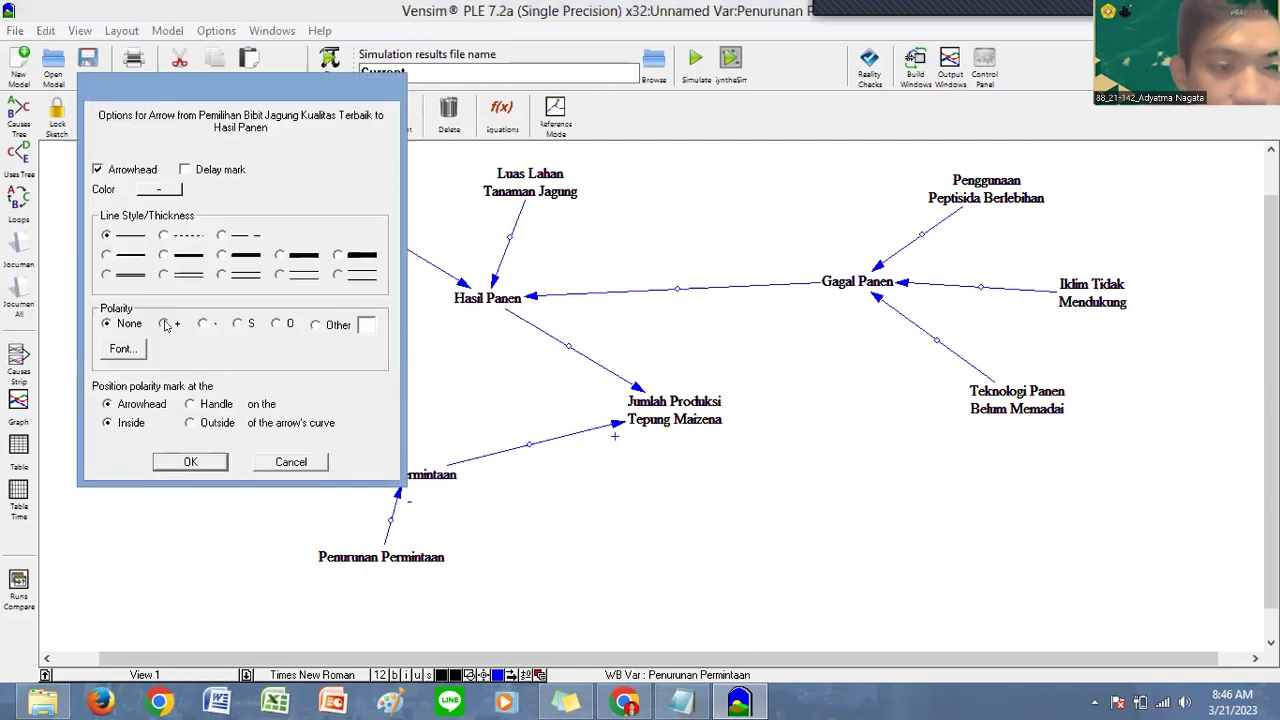
left_click(197, 462)
right_click(460, 283)
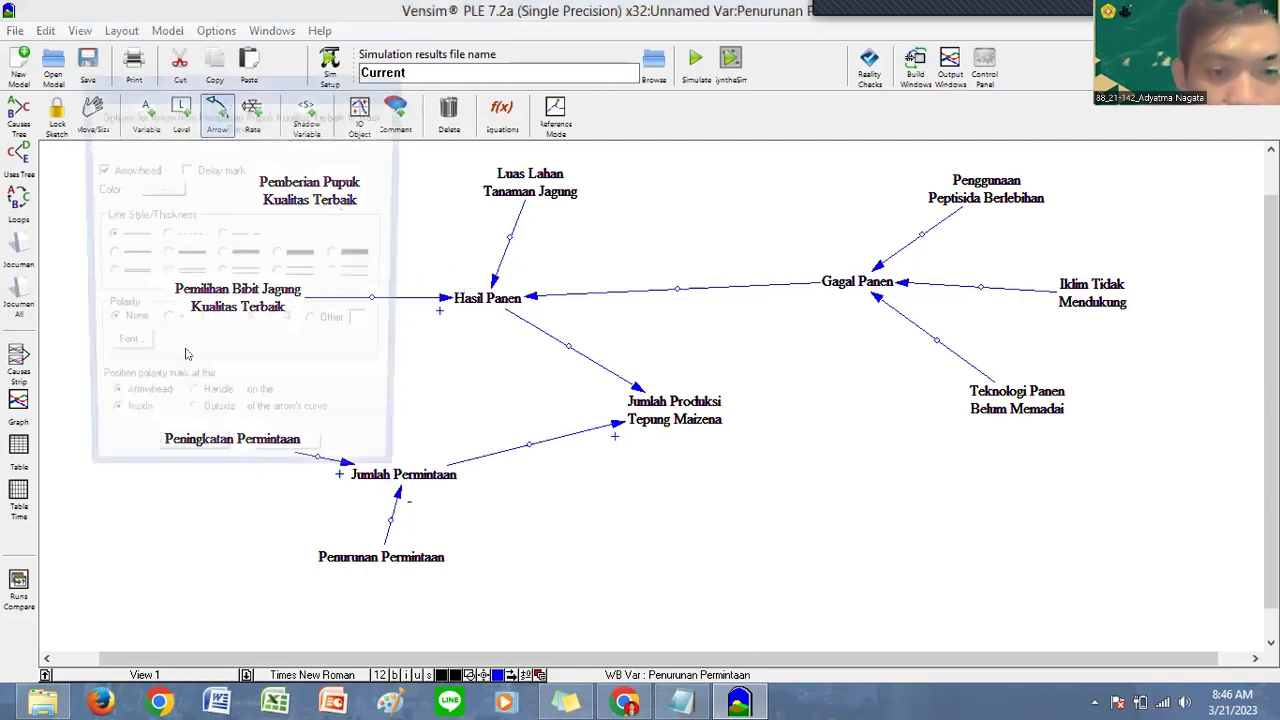
left_click(203, 462)
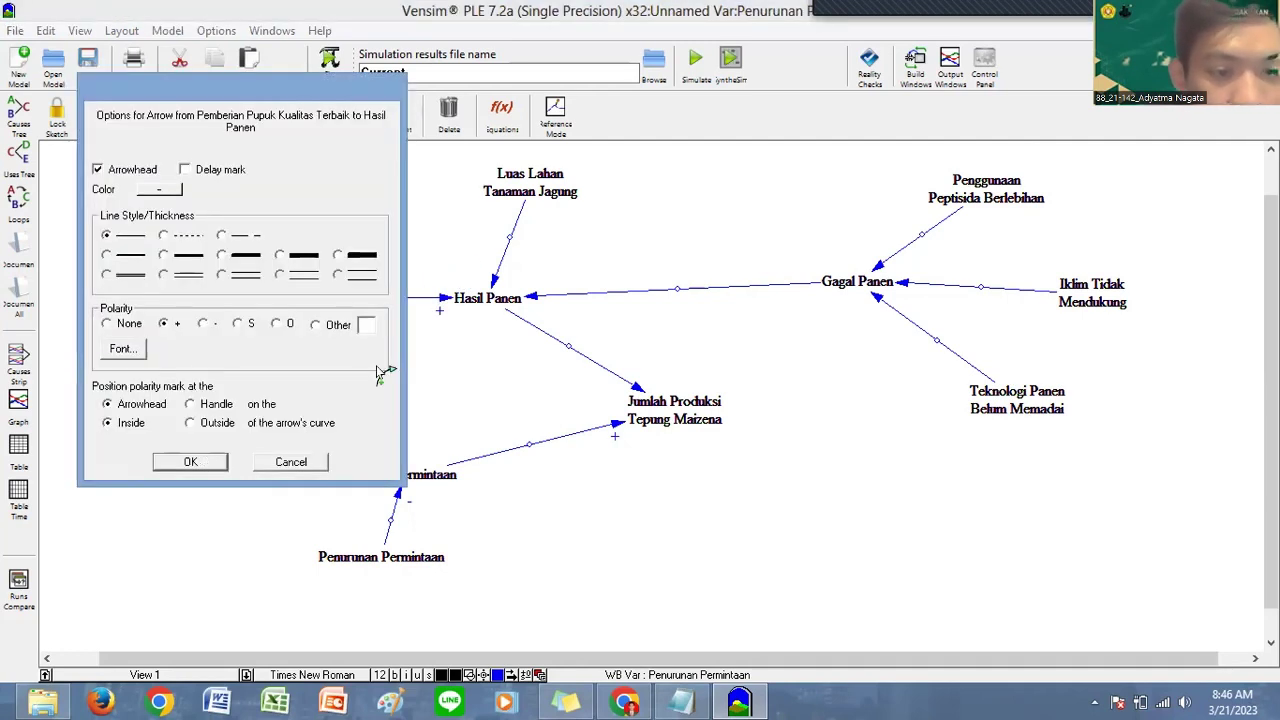
left_click(497, 281)
right_click(167, 338)
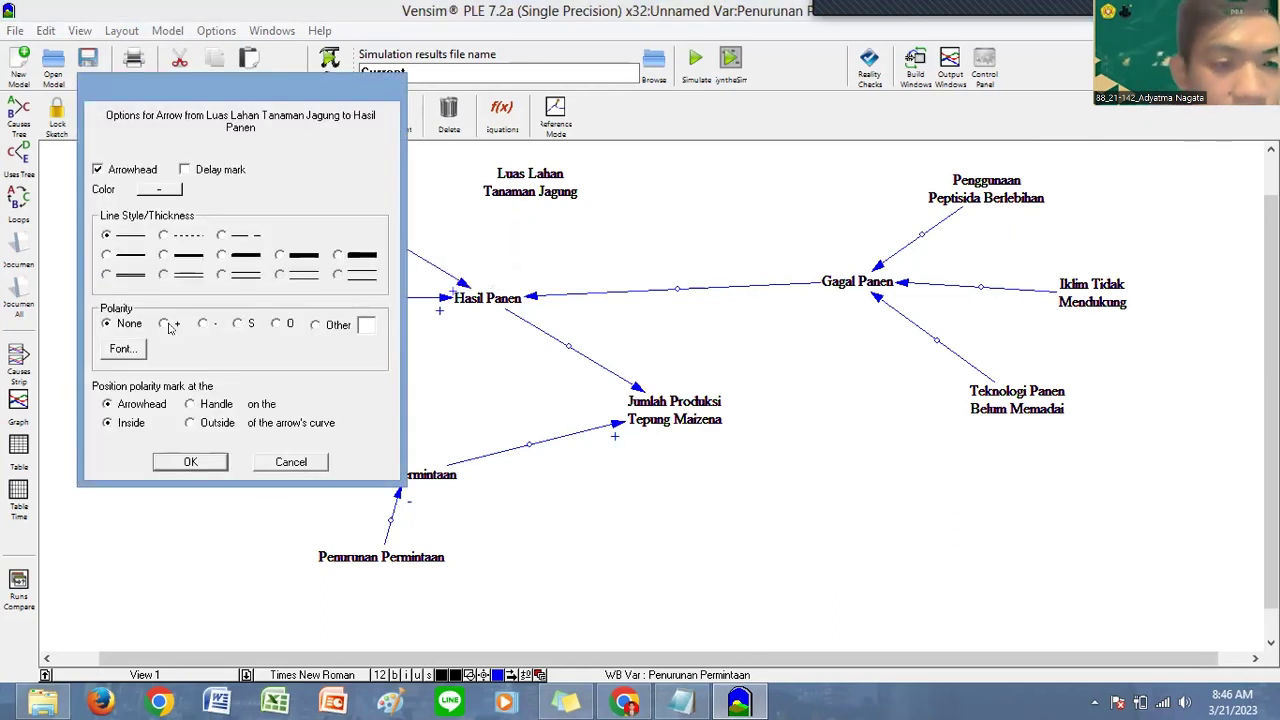
left_click(190, 462)
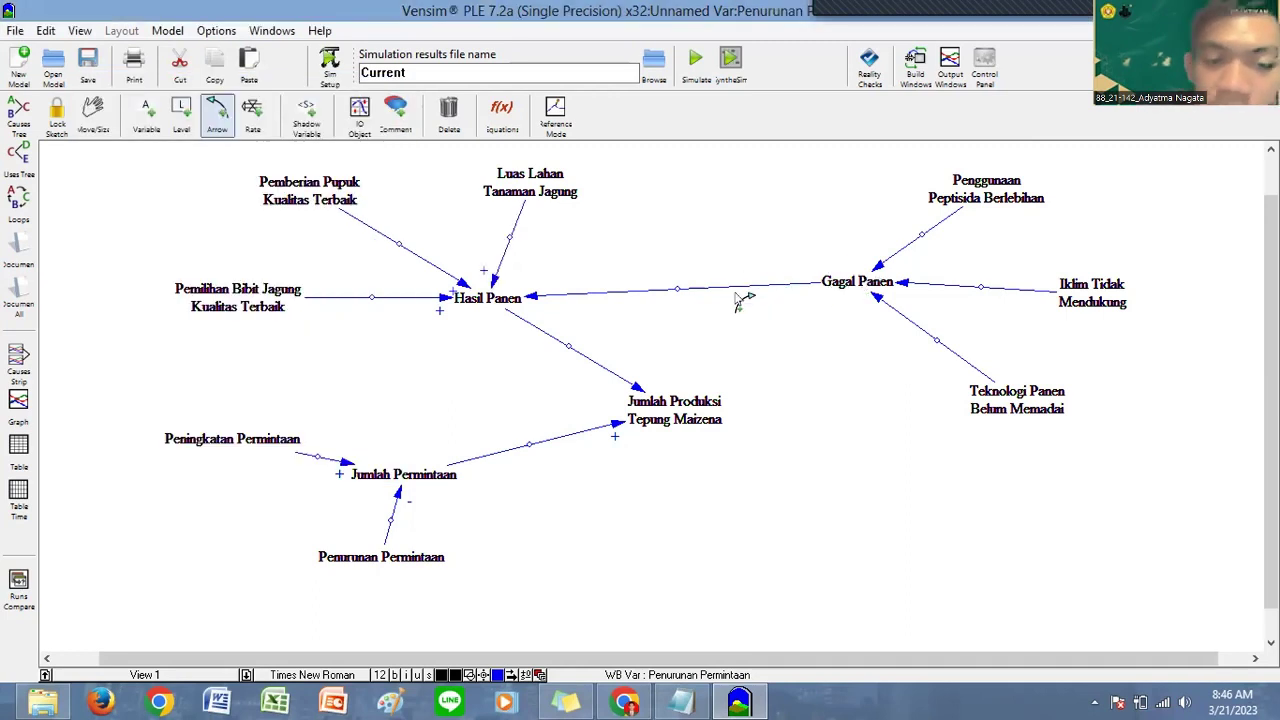
Step: Set the polarity of the arrow from Gagal Panen to Hasil Panen to negative (-)
left_click(535, 297)
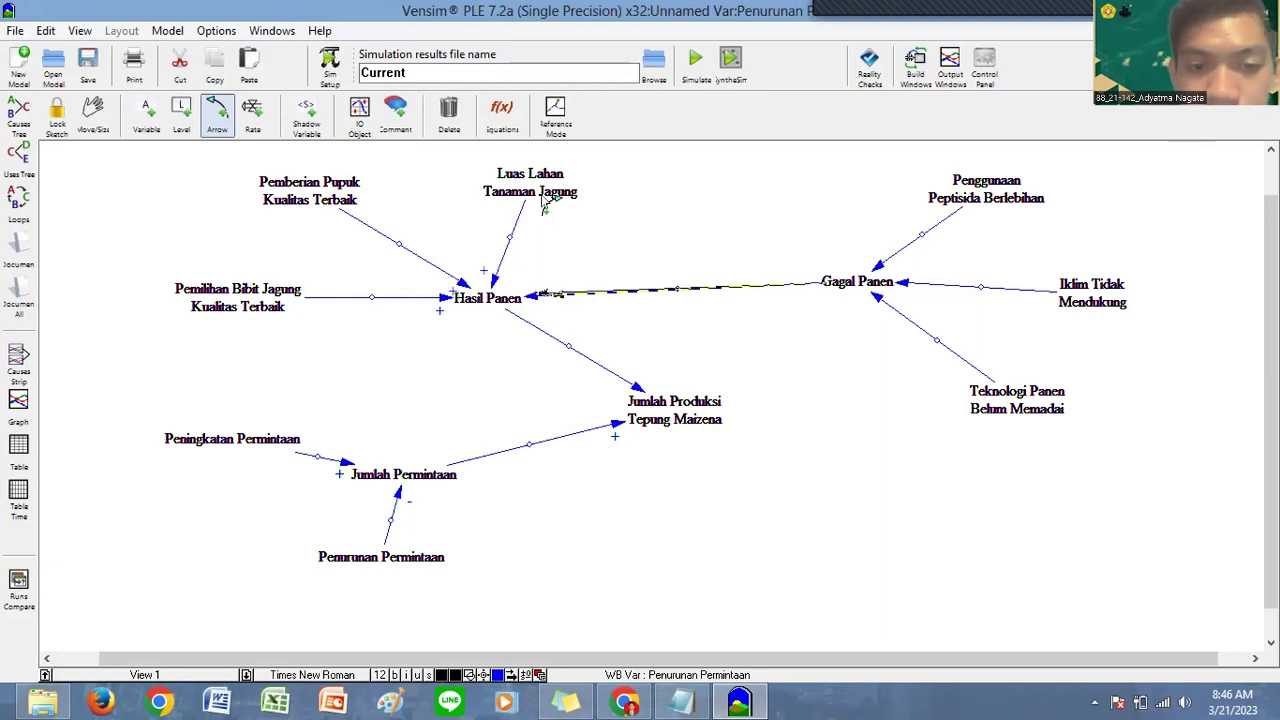
left_click(452, 125)
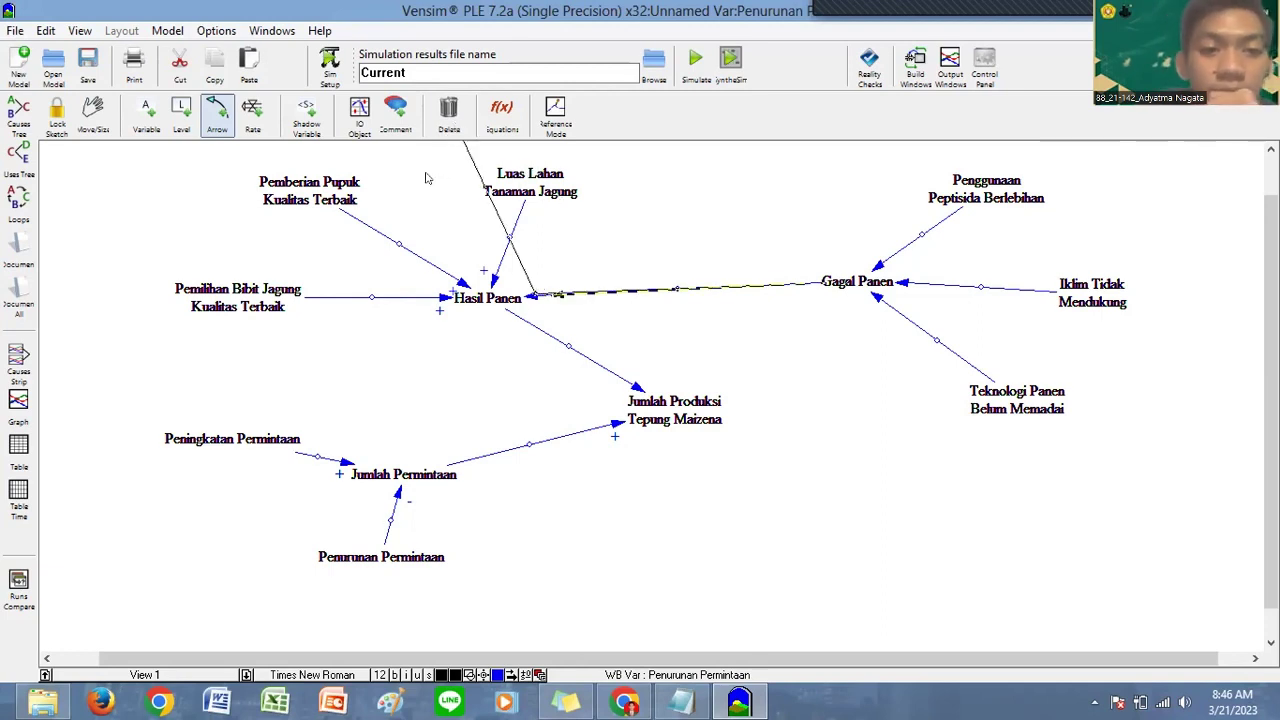
left_click(217, 114)
right_click(537, 296)
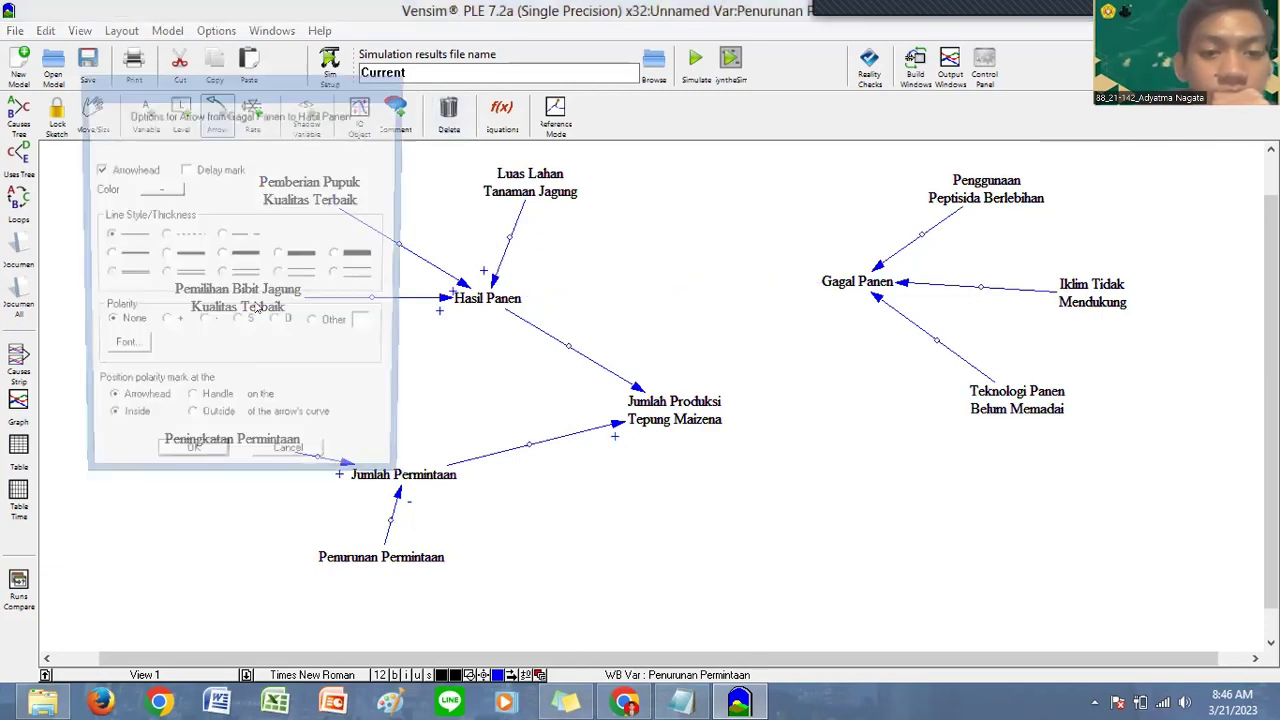
left_click(212, 470)
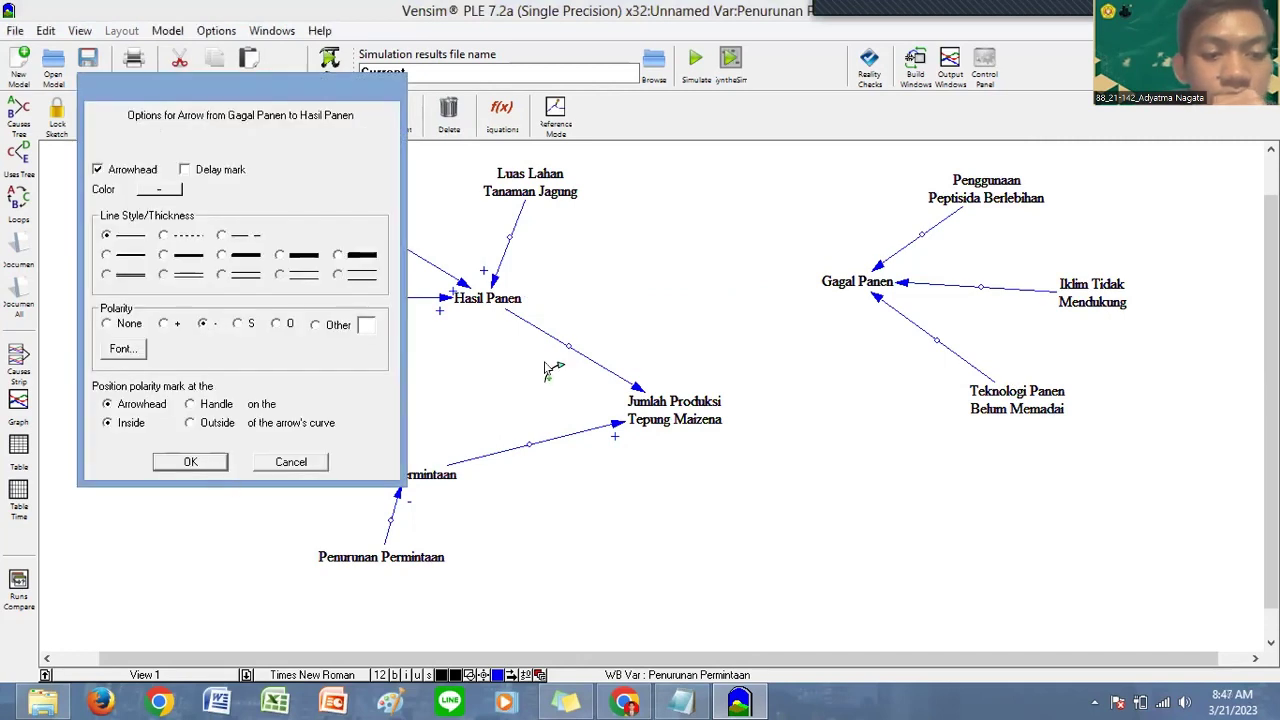
Step: Set positive (+) polarity on the arrows to Gagal Panen from Penggunaan Peptisida Berlebihan, Iklim Tidak Mendukung and Teknologi Panen Belum Memadai
right_click(878, 265)
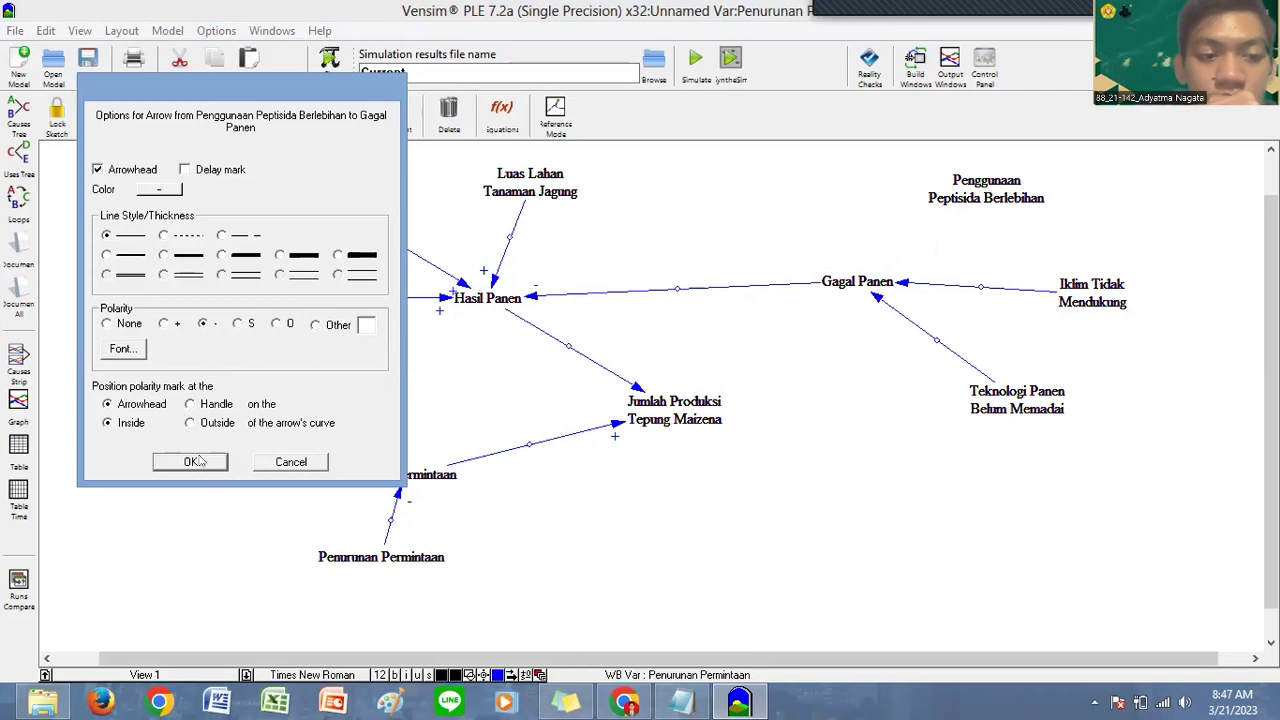
left_click(197, 461)
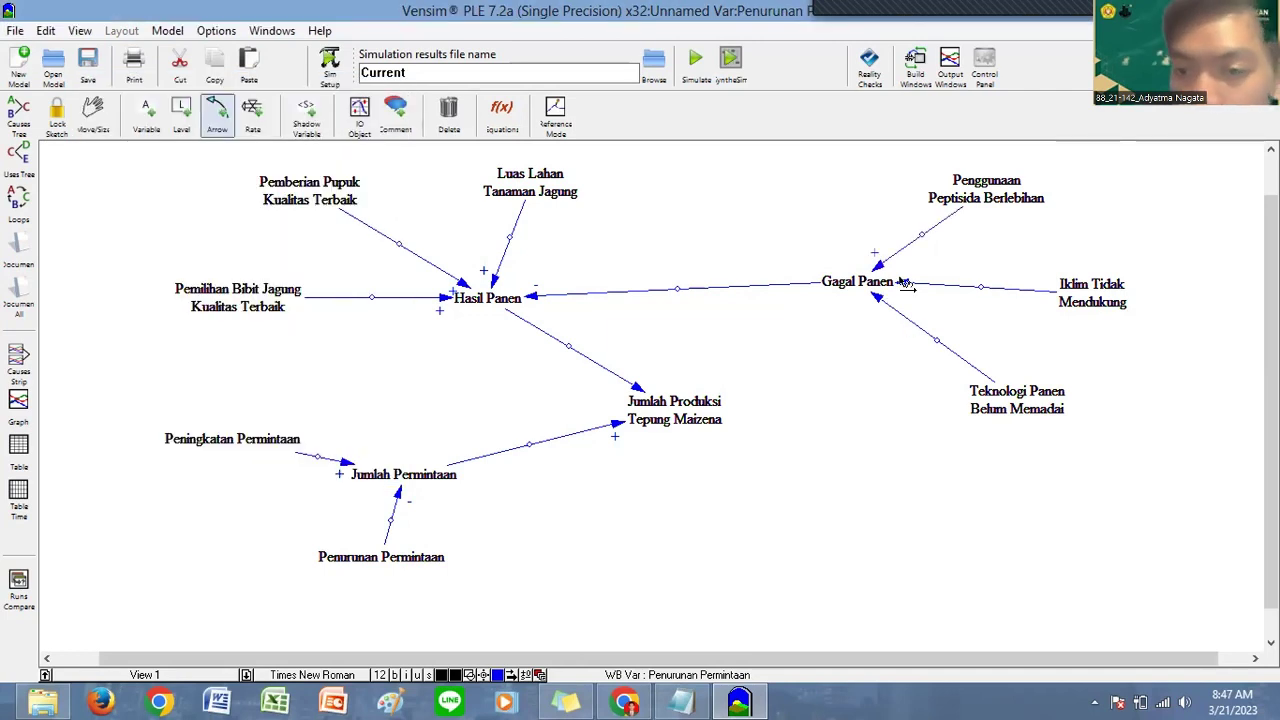
key("Delete")
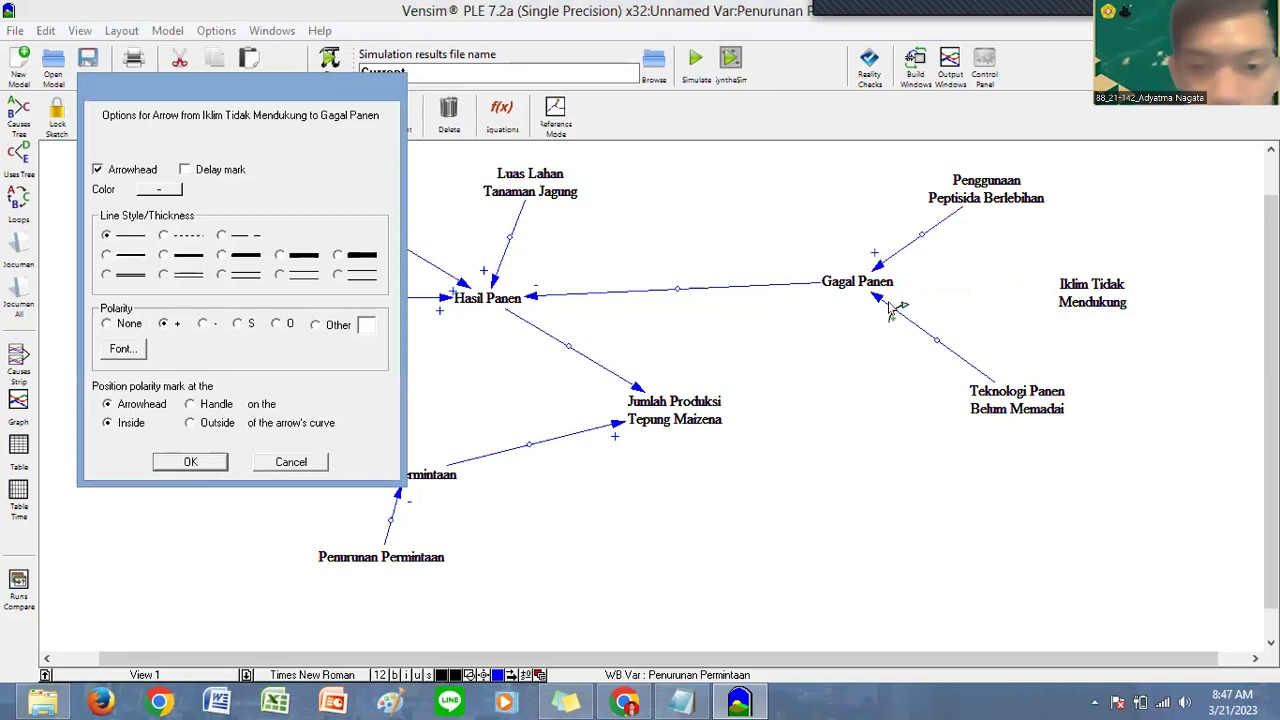
left_click(197, 461)
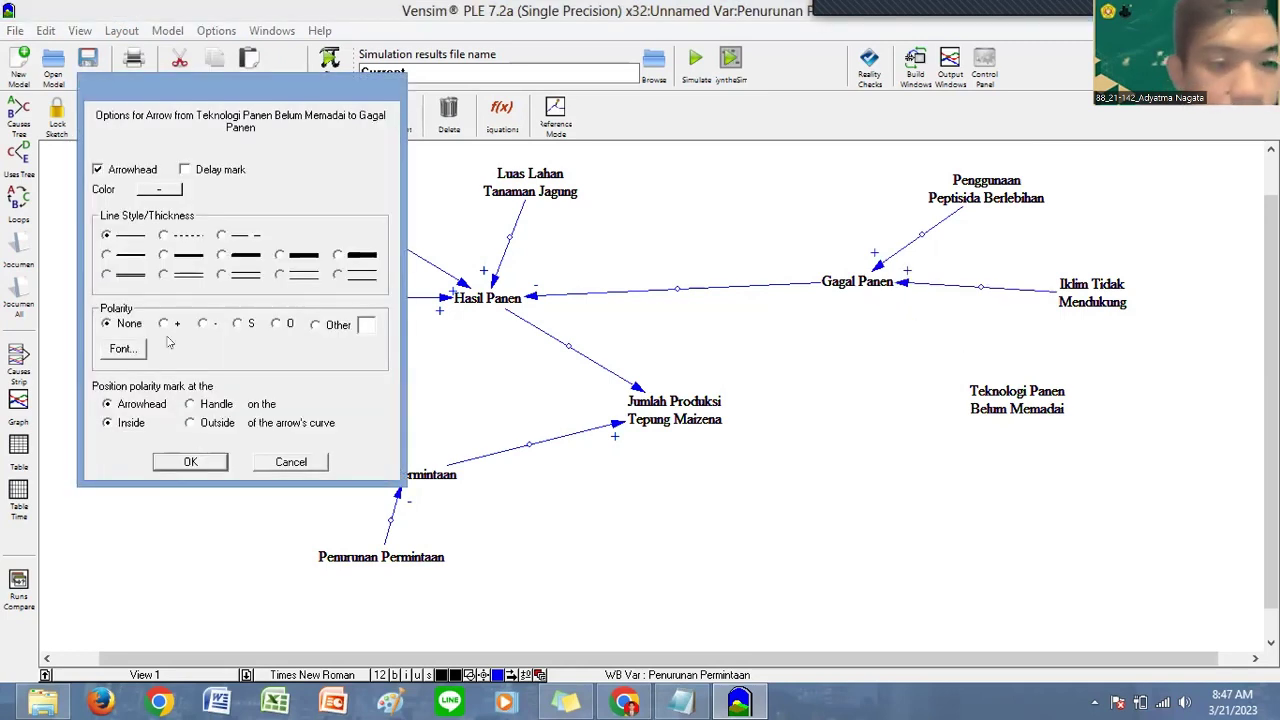
left_click(201, 461)
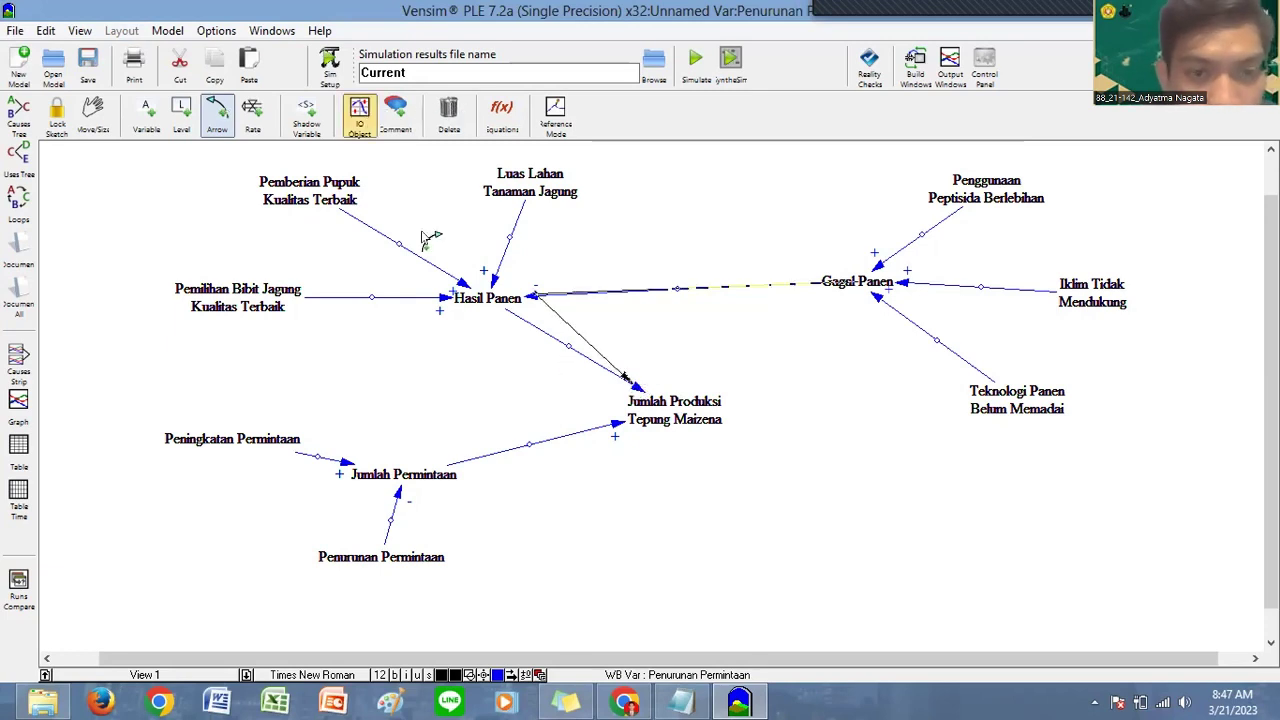
Step: Set the polarity of the arrow from Hasil Panen to Jumlah Produksi Tepung Maizena to positive (+)
left_click(448, 116)
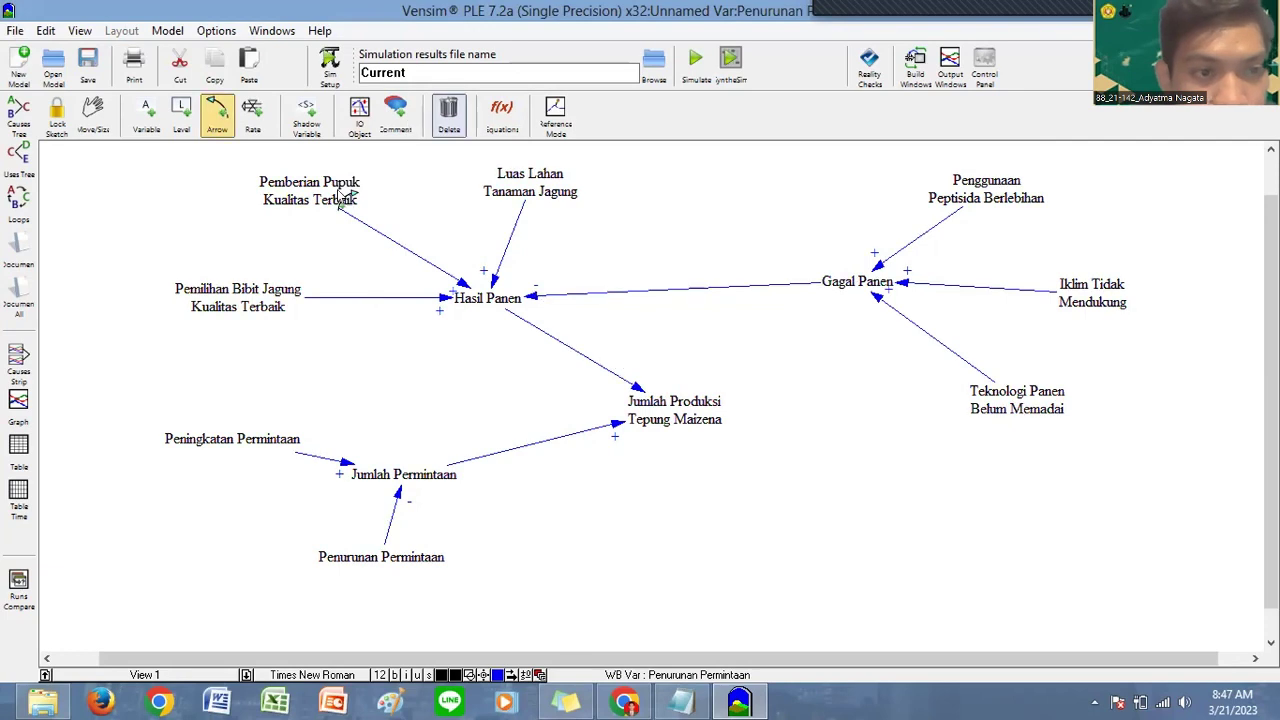
right_click(628, 387)
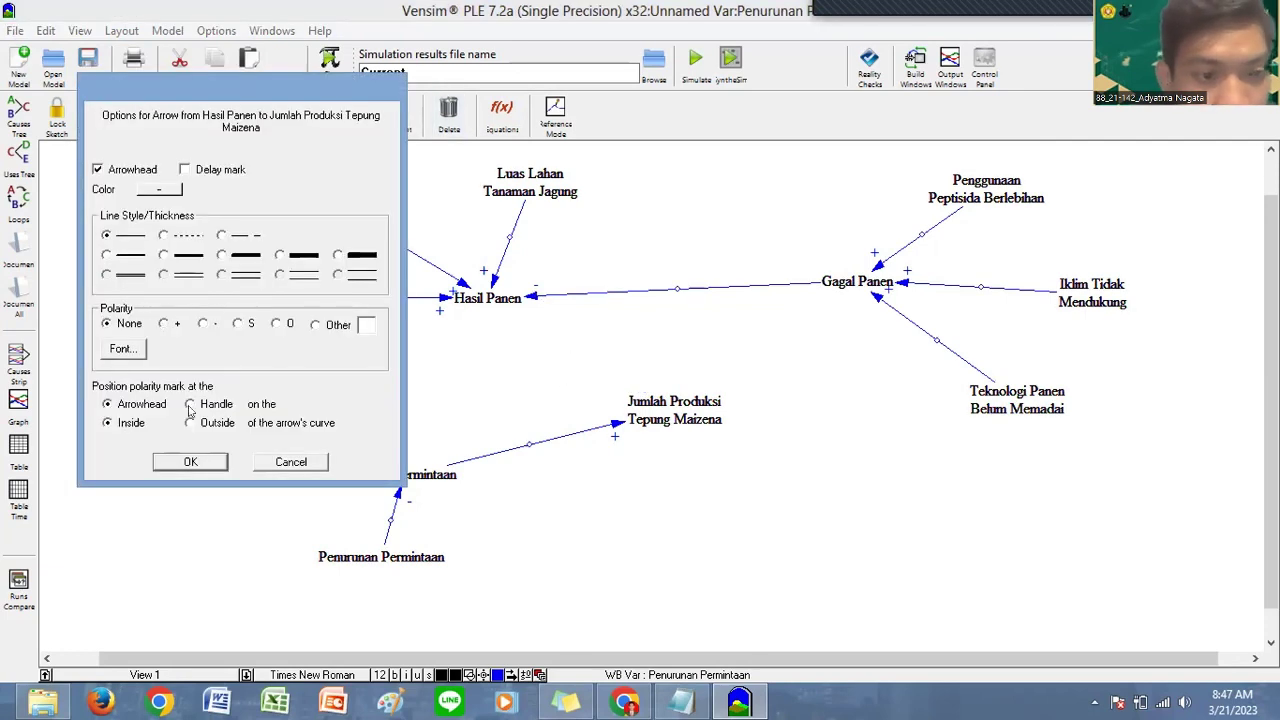
left_click(290, 462)
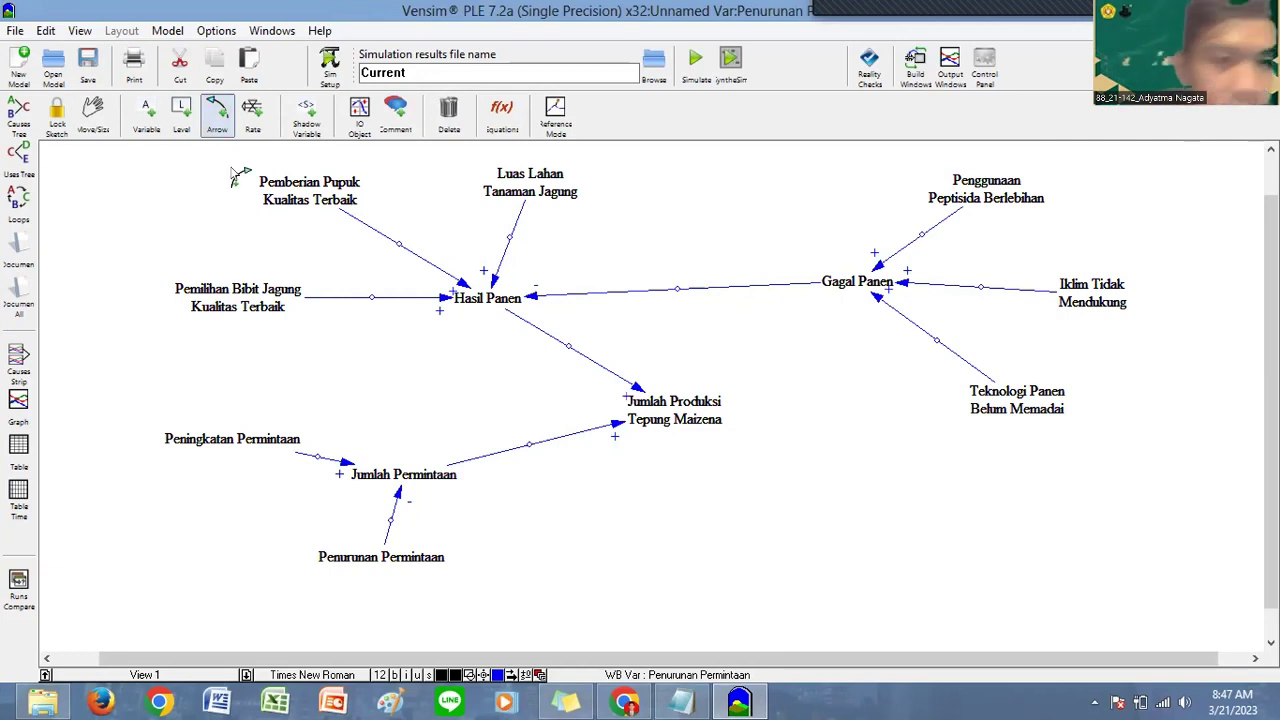
Step: Bend into curves the arrows from Pemilihan Bibit Jagung, Pemberian Pupuk and Luas Lahan Tanaman Jagung to Hasil Panen
left_click_drag(376, 300, 374, 322)
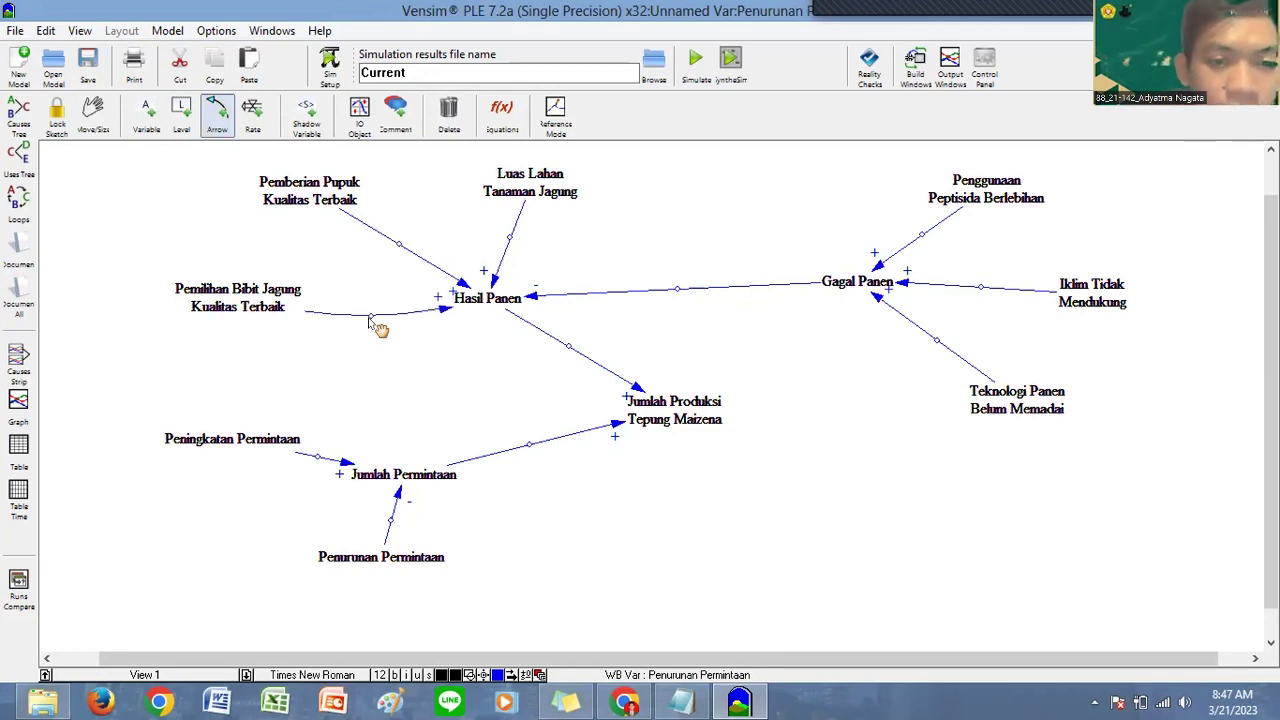
left_click_drag(405, 250, 416, 216)
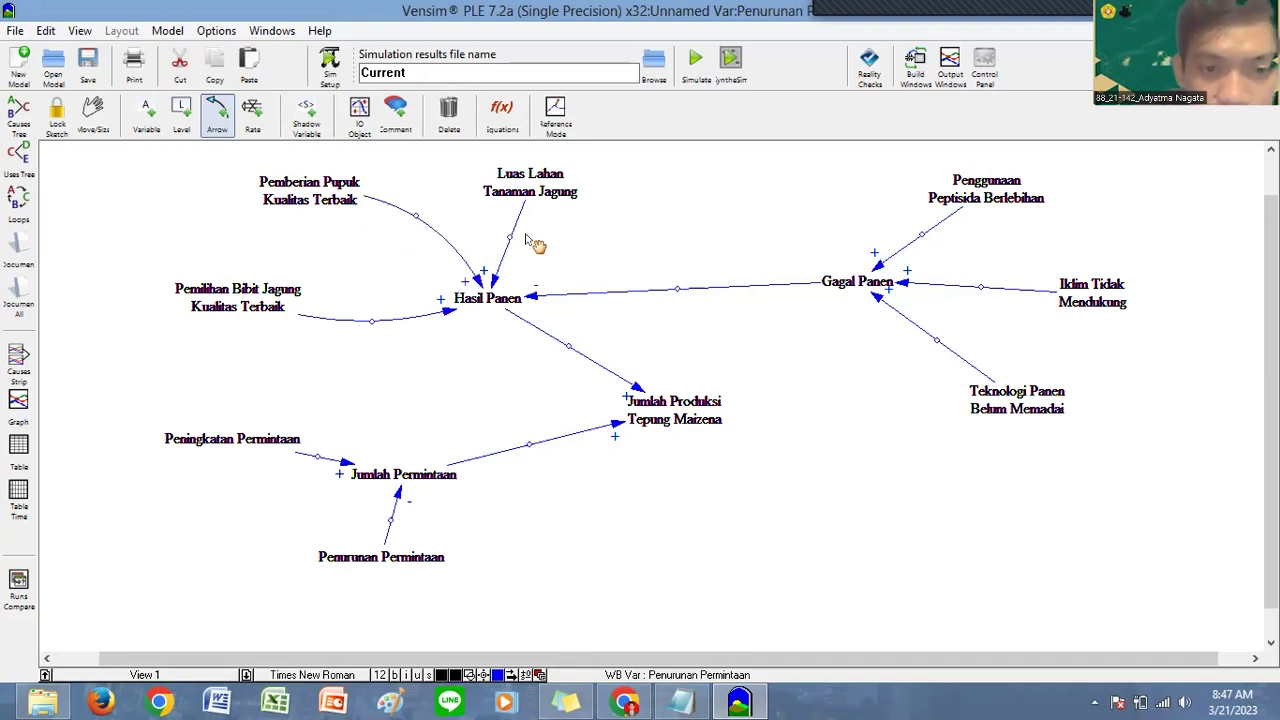
left_click_drag(530, 244, 524, 236)
Step: Curve both arrows into Jumlah Produksi Tepung Maizena and the arrows from Iklim Tidak Mendukung and Teknologi Panen Belum Memadai to Gagal Panen
left_click_drag(570, 353, 598, 338)
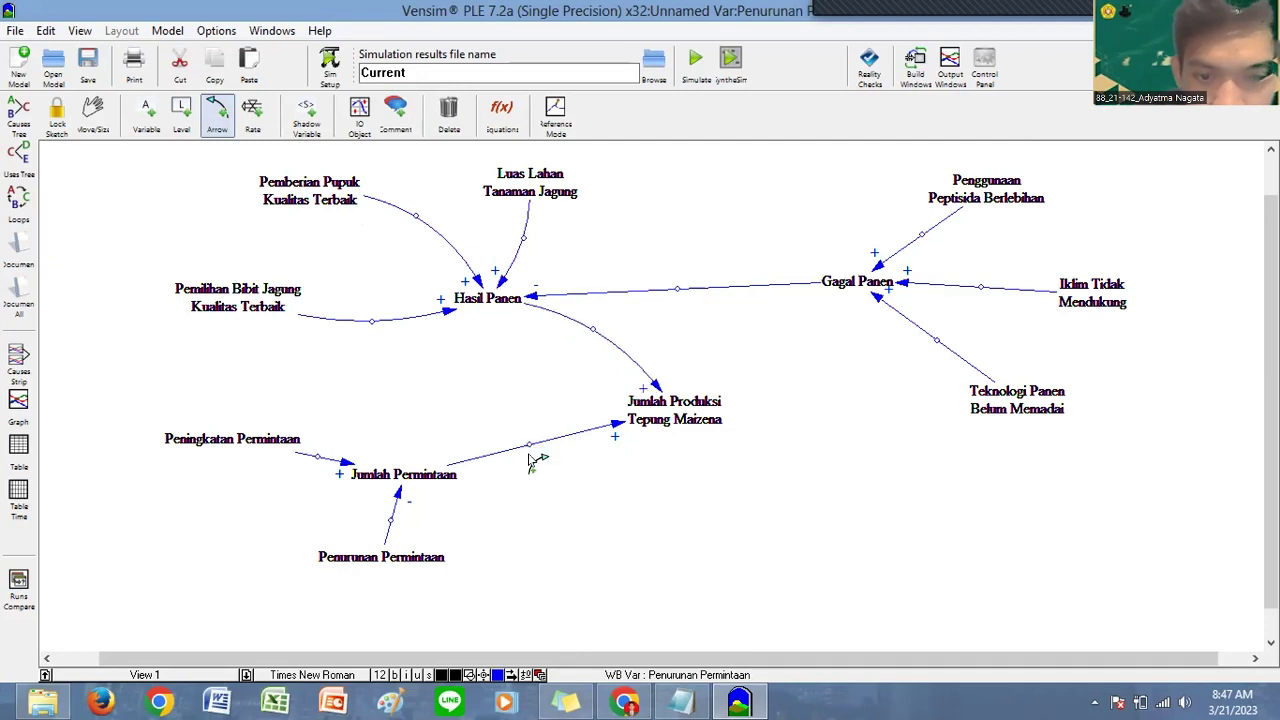
left_click_drag(531, 452, 529, 454)
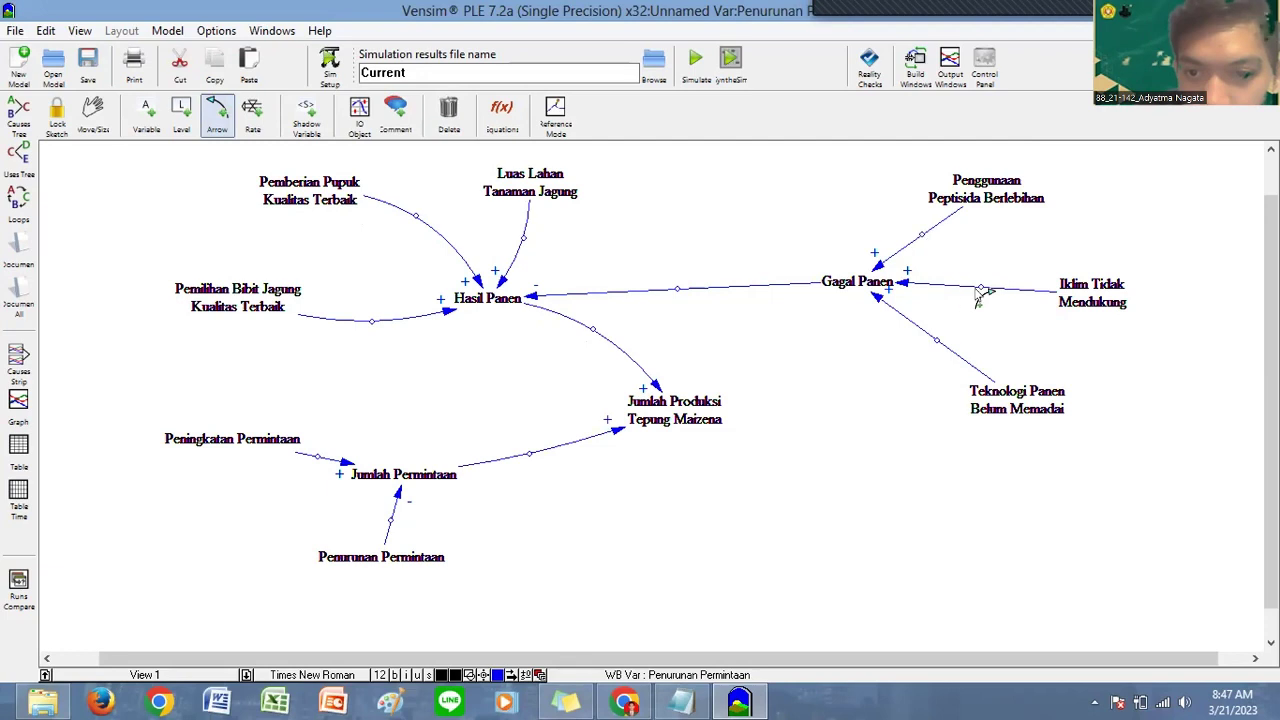
left_click_drag(985, 296, 989, 303)
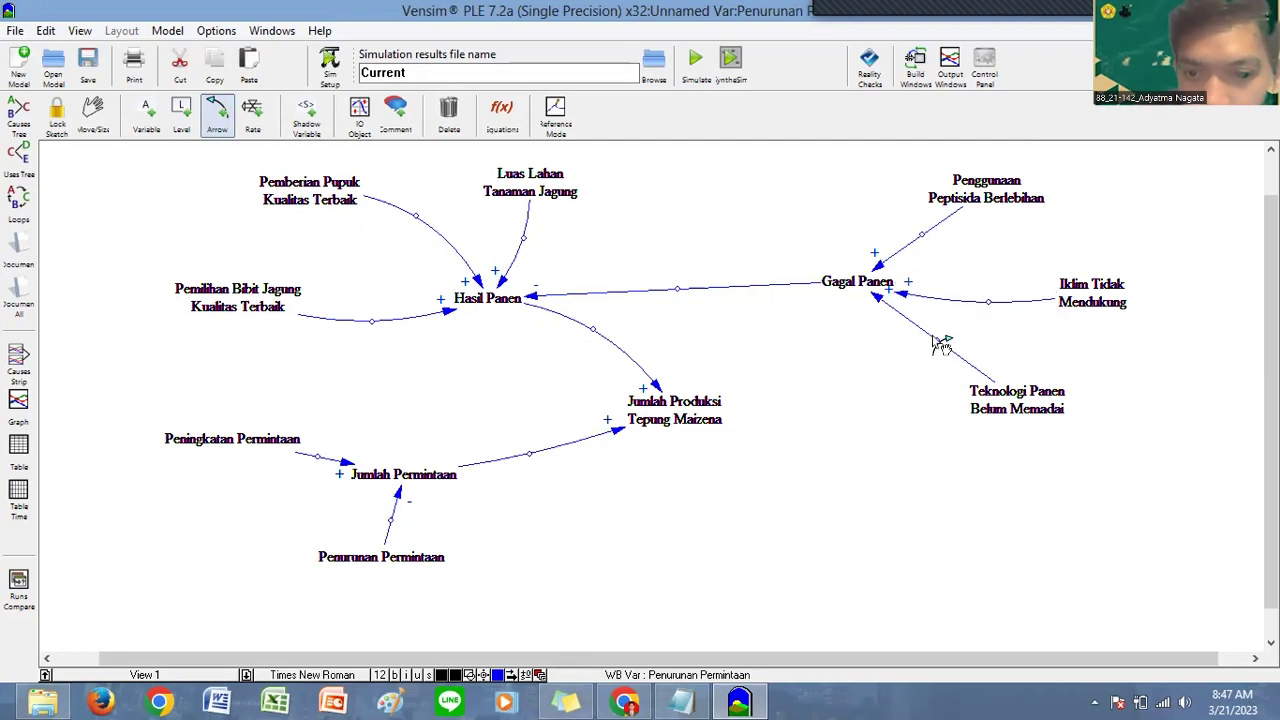
left_click_drag(936, 340, 916, 367)
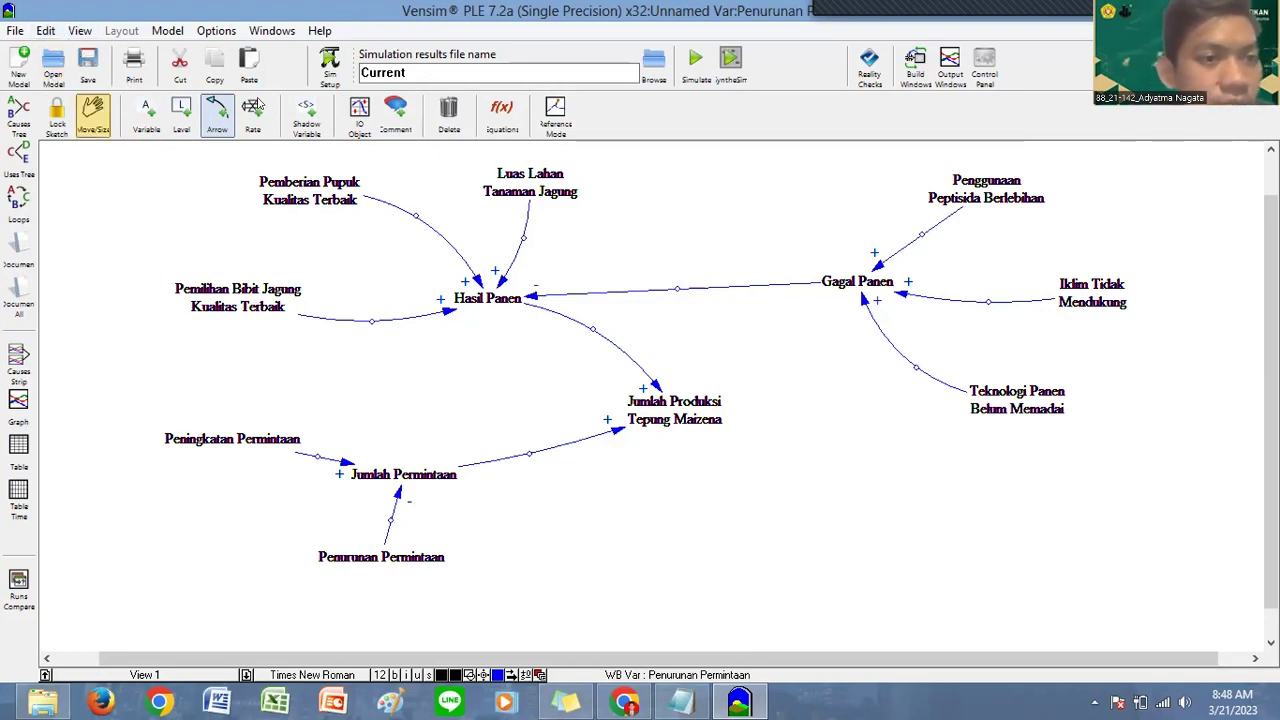
Step: Delete every variable of the causal diagram together with its arrows, leaving an empty sketch
left_click(447, 122)
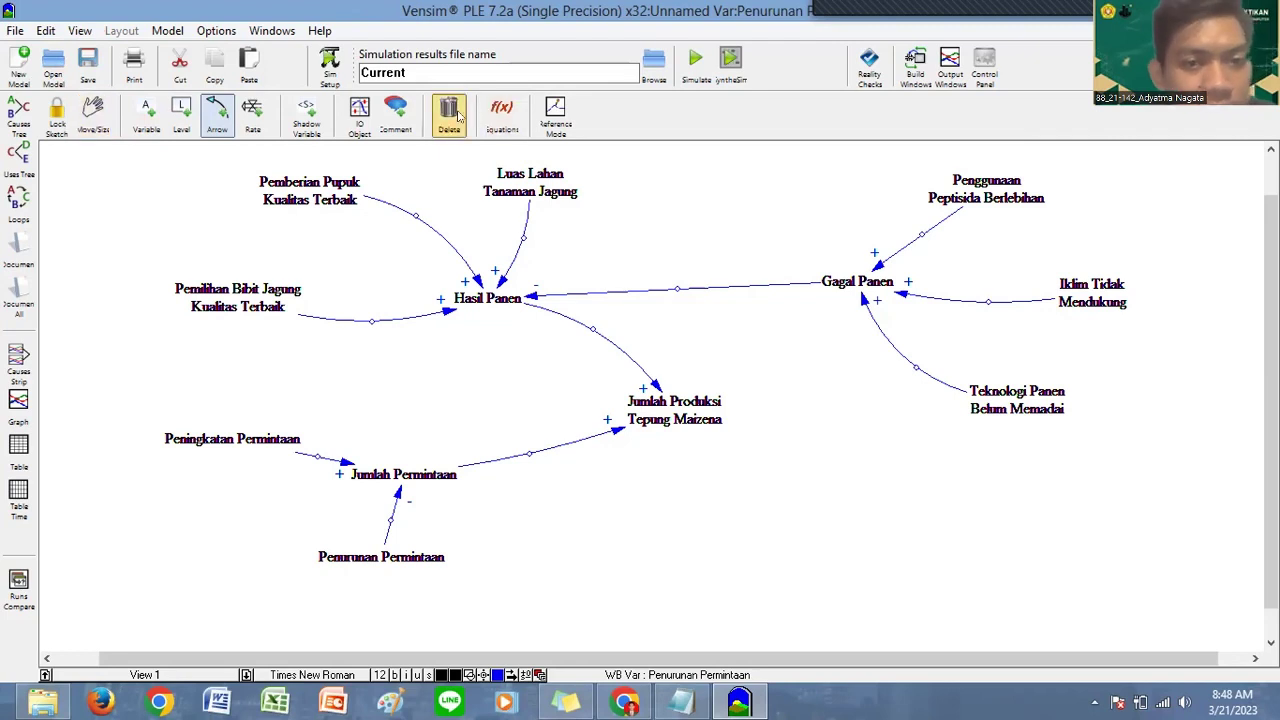
left_click(338, 192)
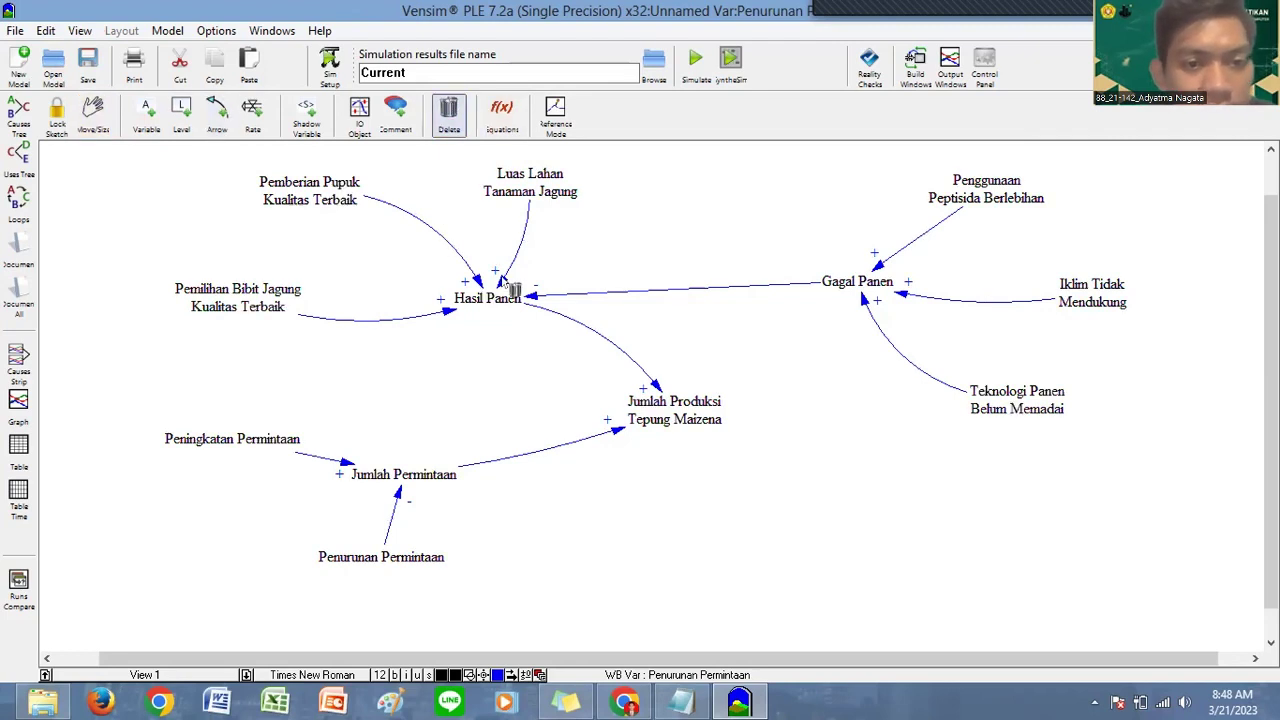
left_click(550, 190)
left_click(488, 297)
left_click(296, 302)
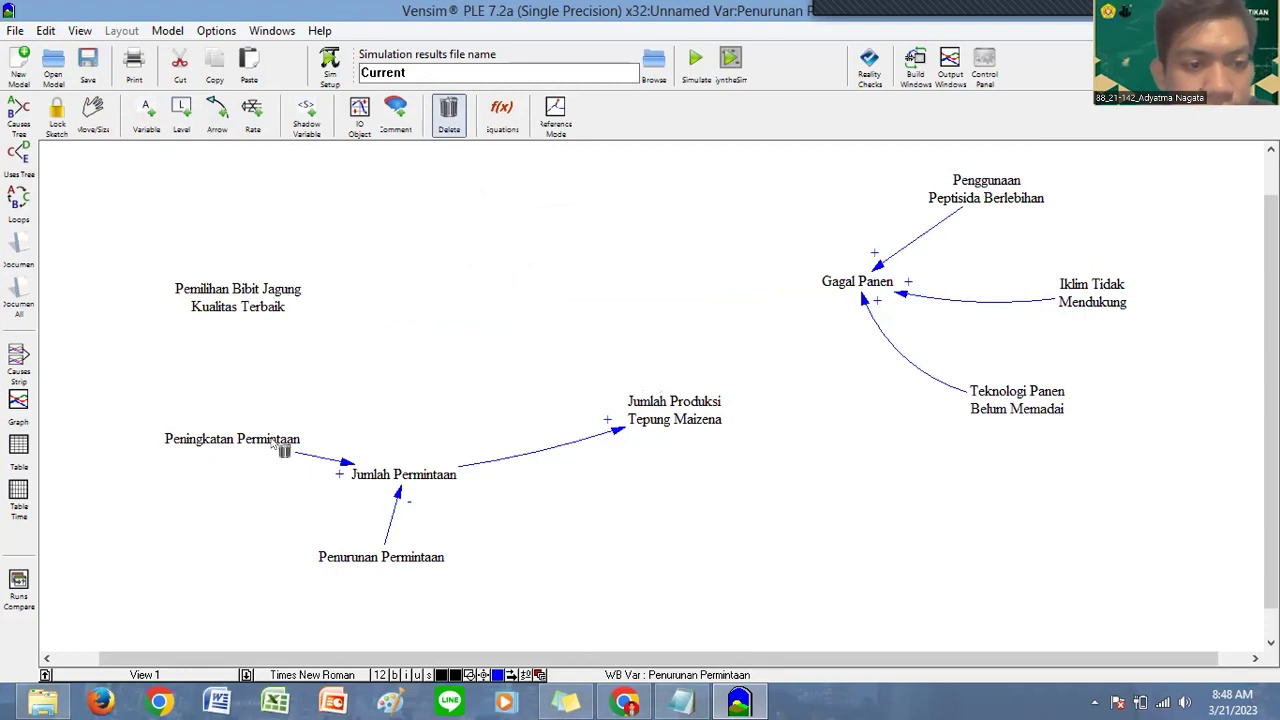
left_click(425, 479)
left_click(431, 557)
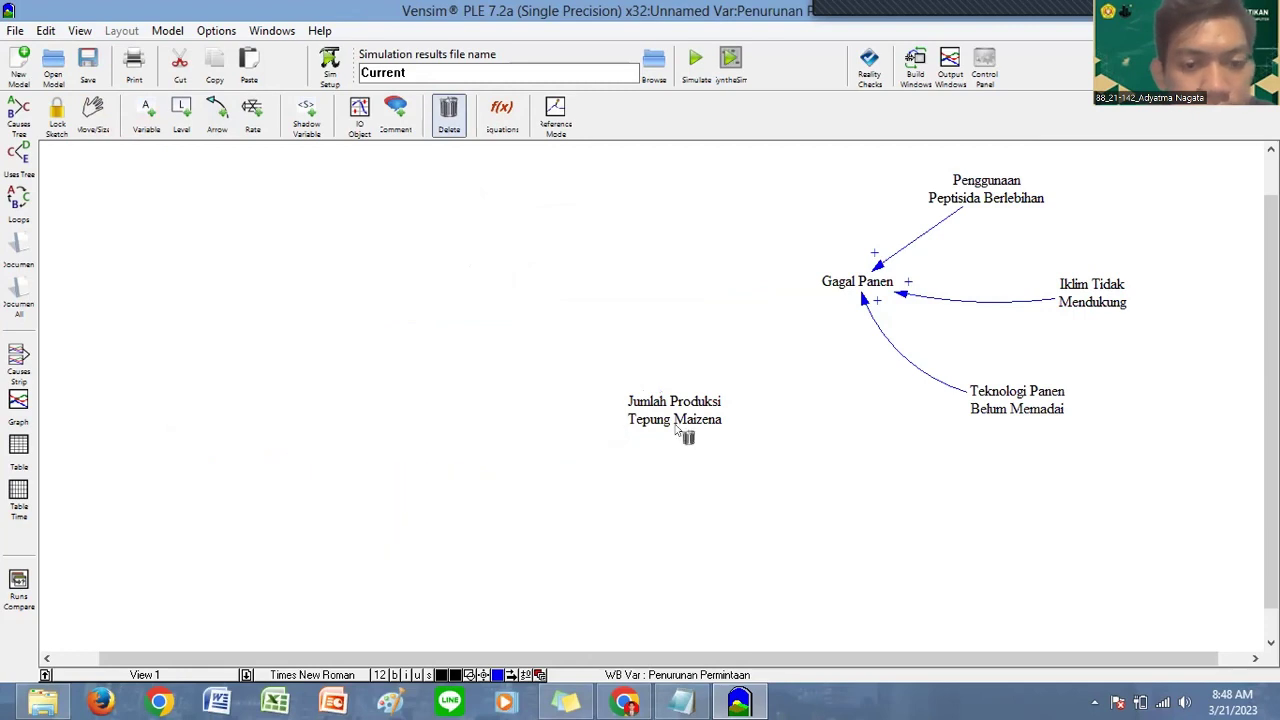
left_click(678, 400)
left_click(955, 195)
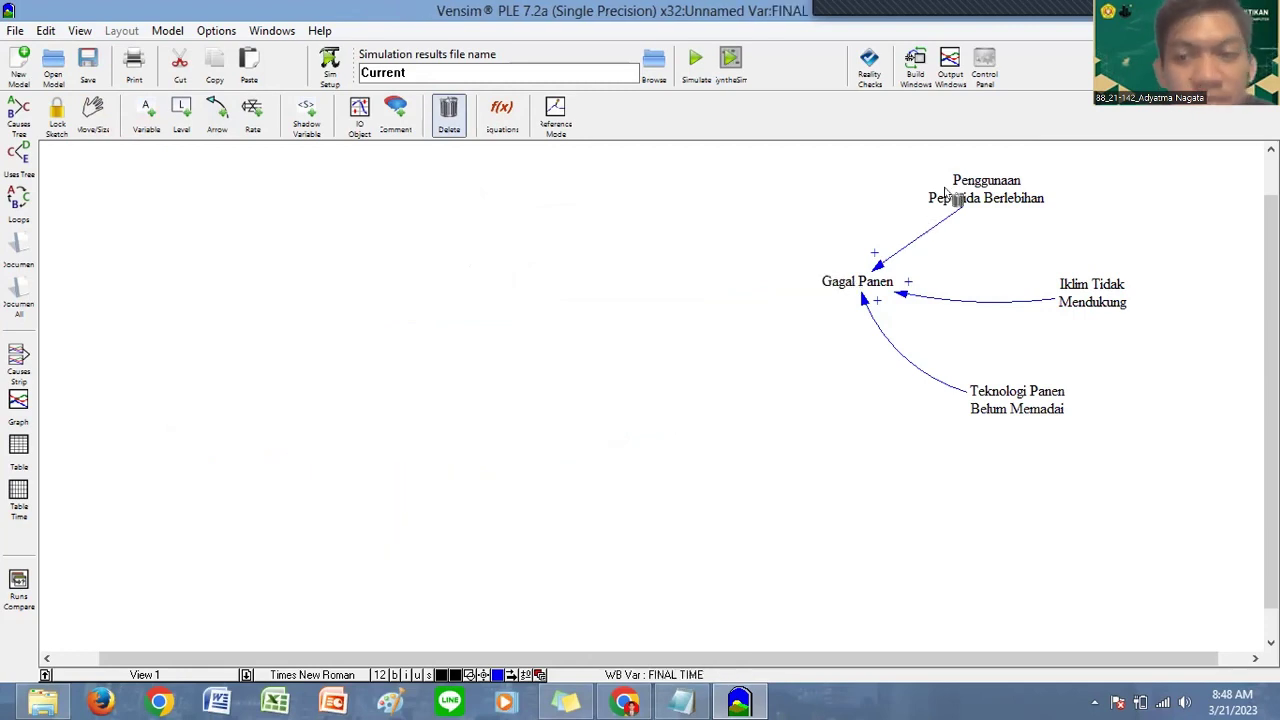
left_click(1080, 292)
left_click(1037, 396)
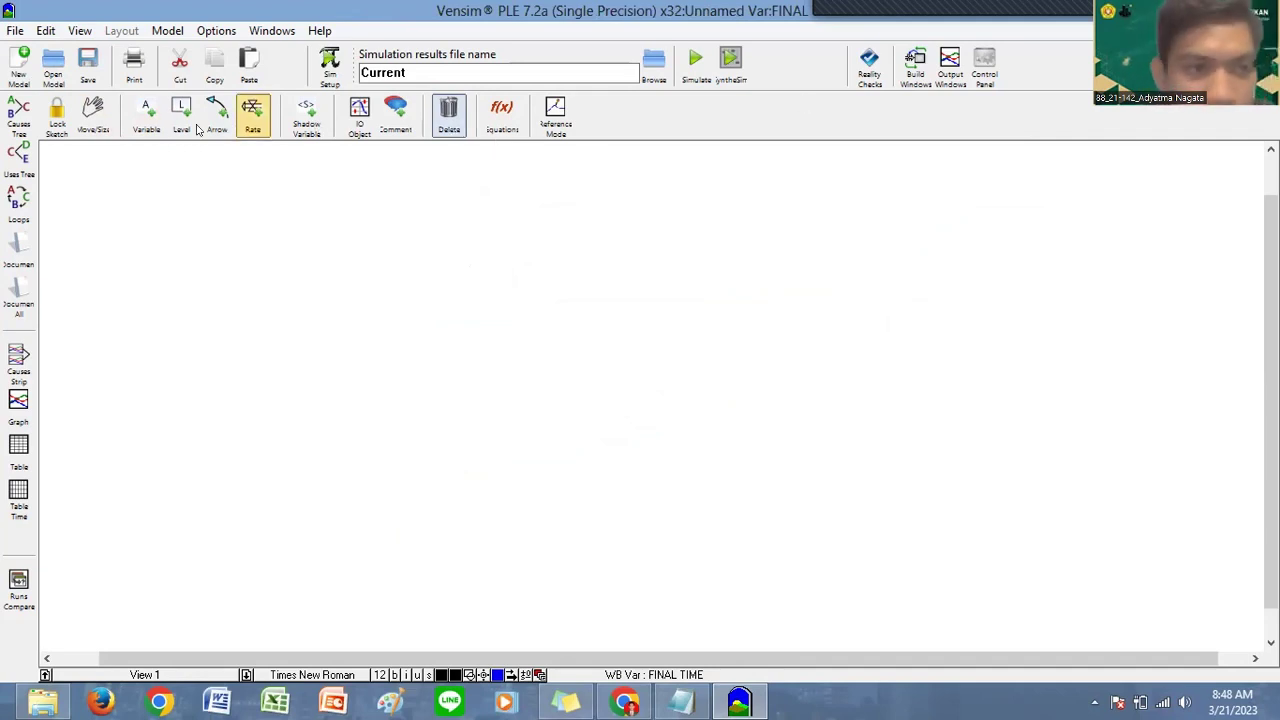
Step: Add a level variable named Jumlah Permintaan in the upper middle of the empty sketch
left_click(146, 118)
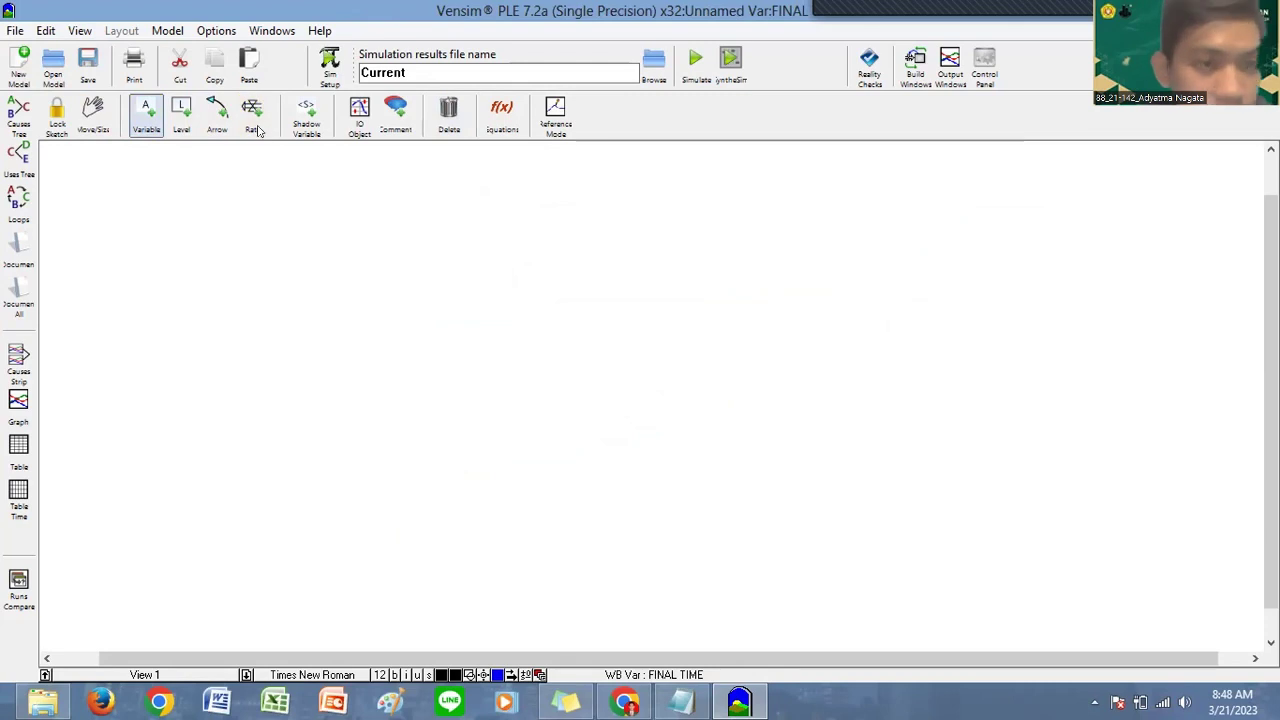
left_click(182, 122)
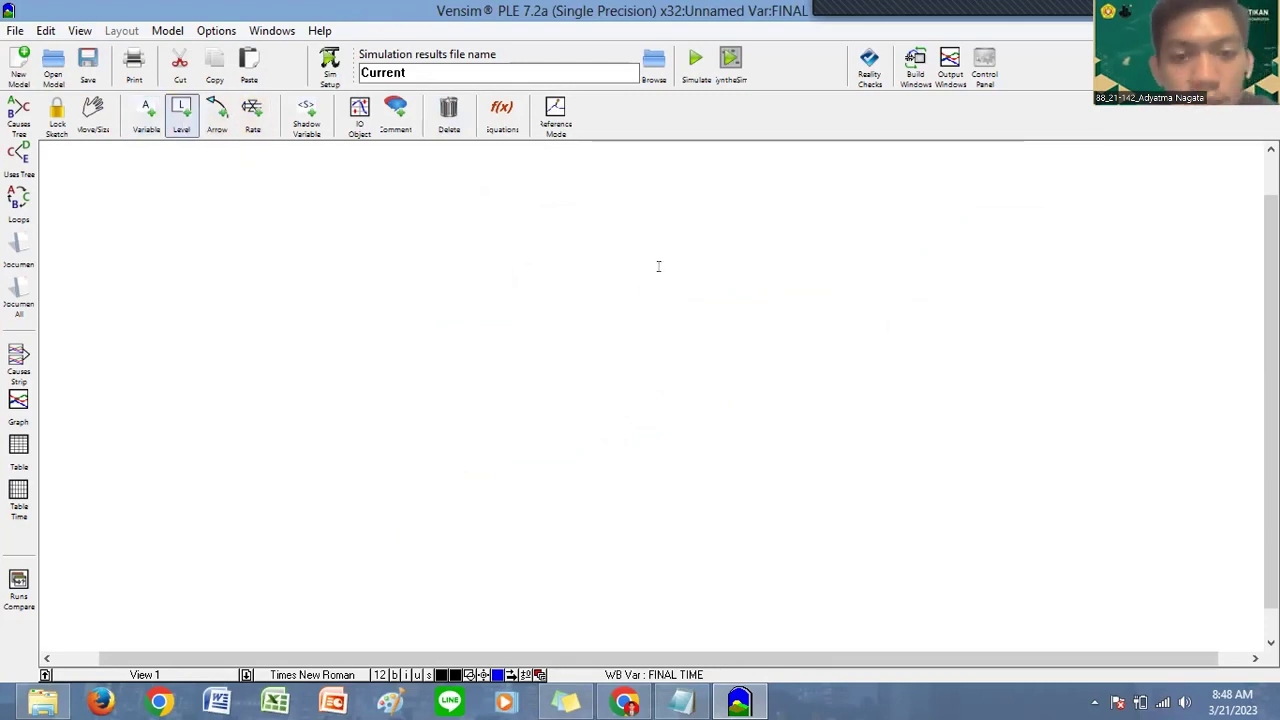
left_click(658, 266)
type("Jumla")
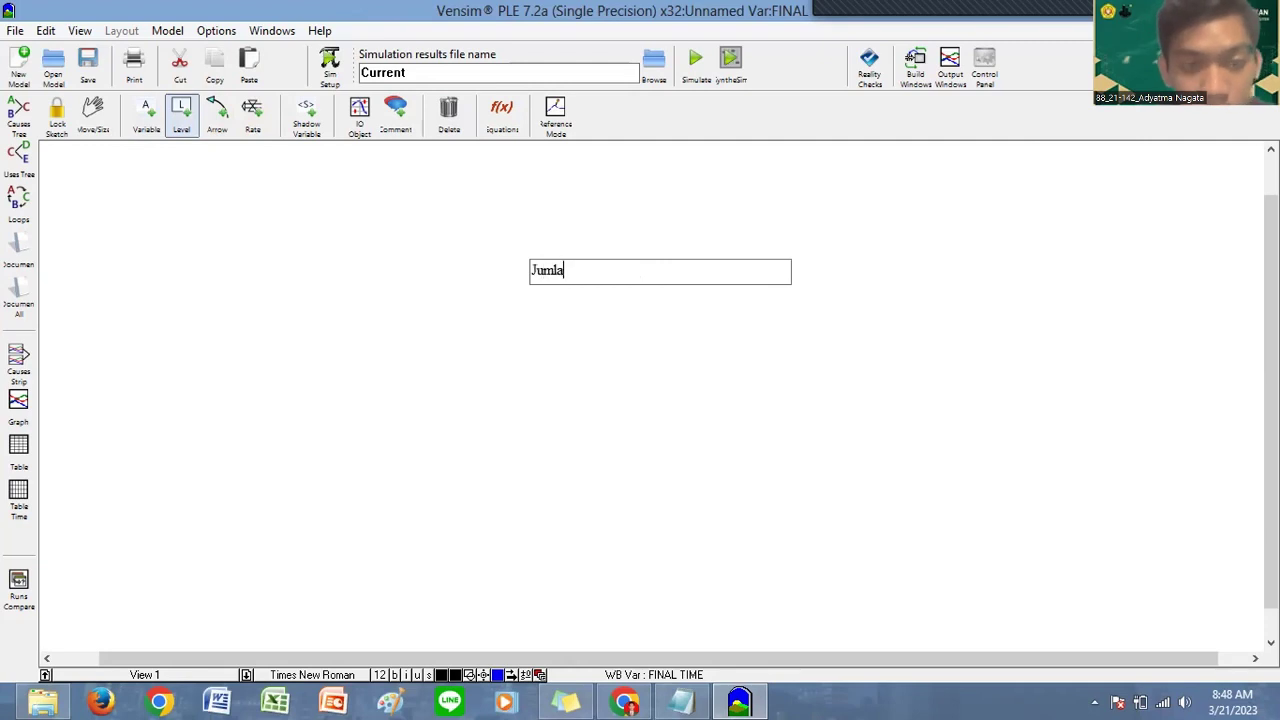
type("h Permint")
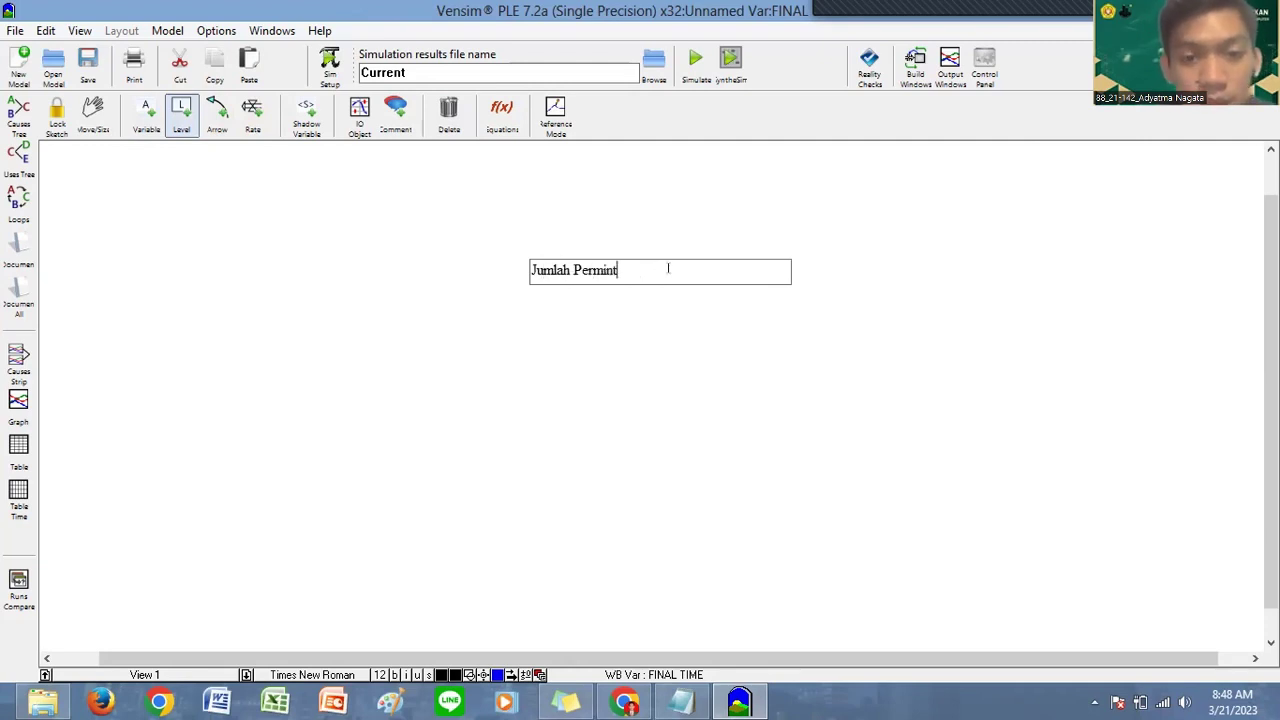
type("aan")
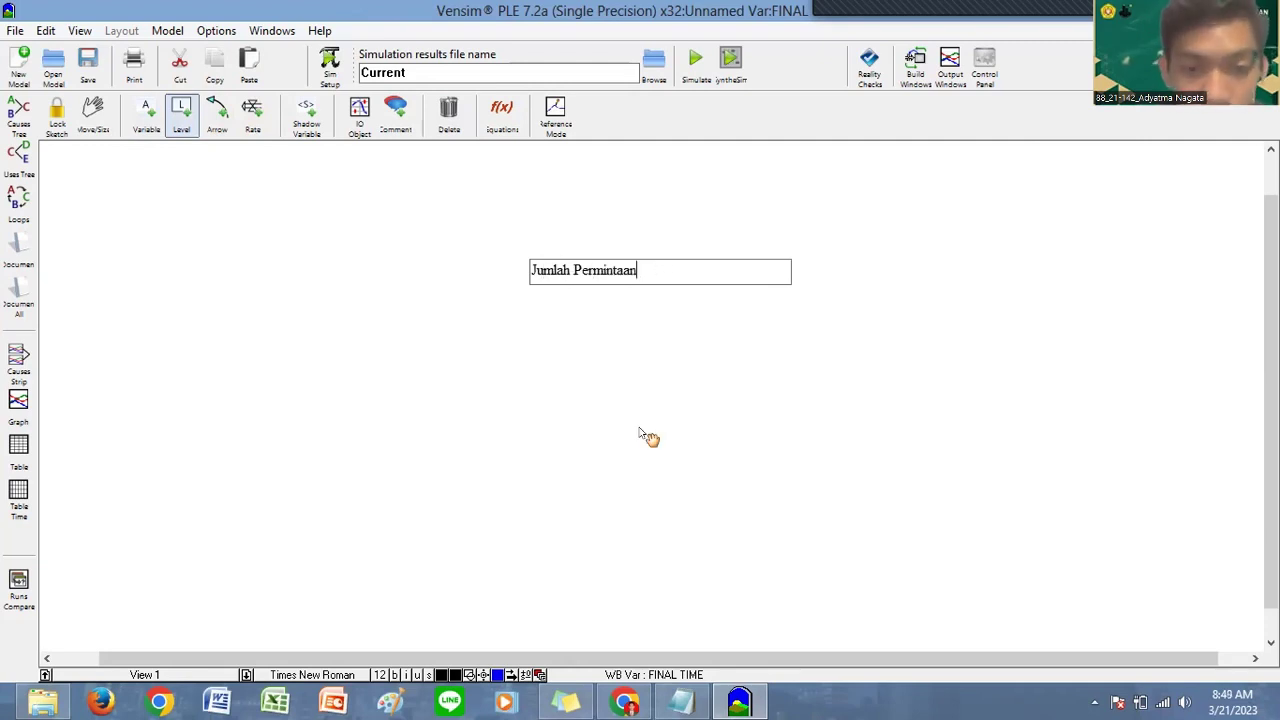
Step: Add a second level variable named Jumlah Produksi Tepung Maizena below Jumlah Permintaan
left_click(640, 428)
type("Jumla")
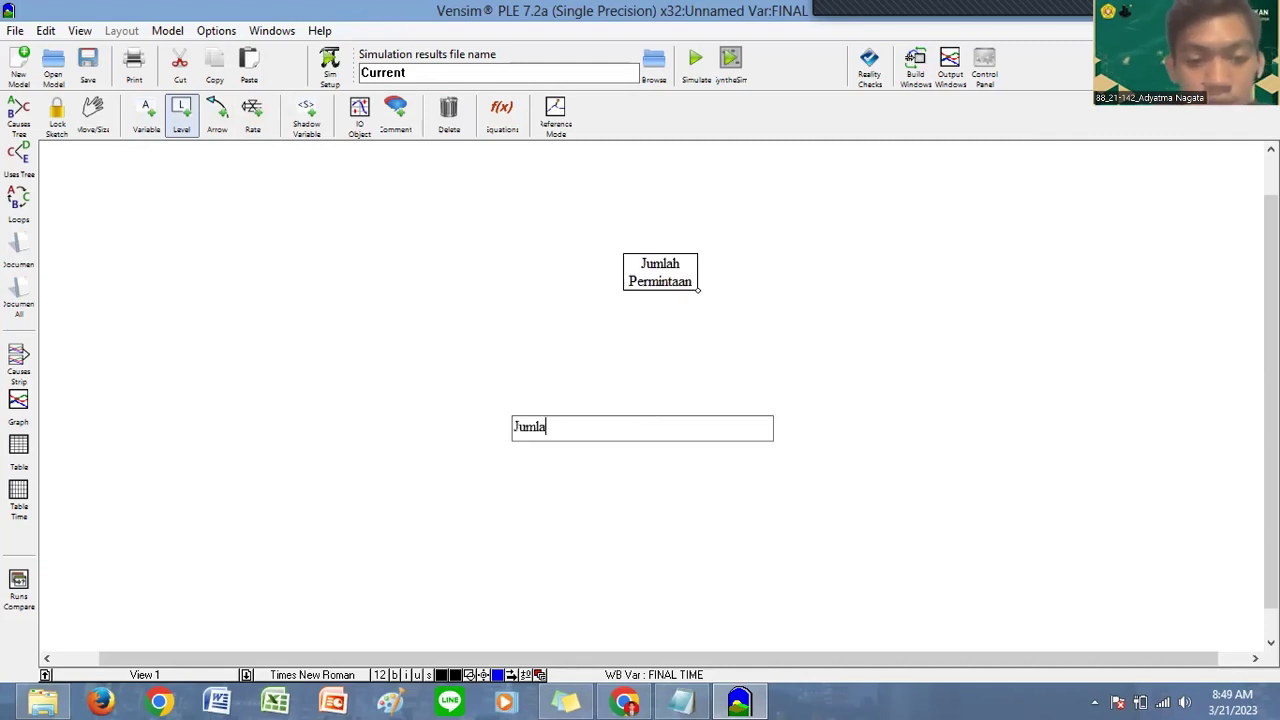
type("h Produksi ")
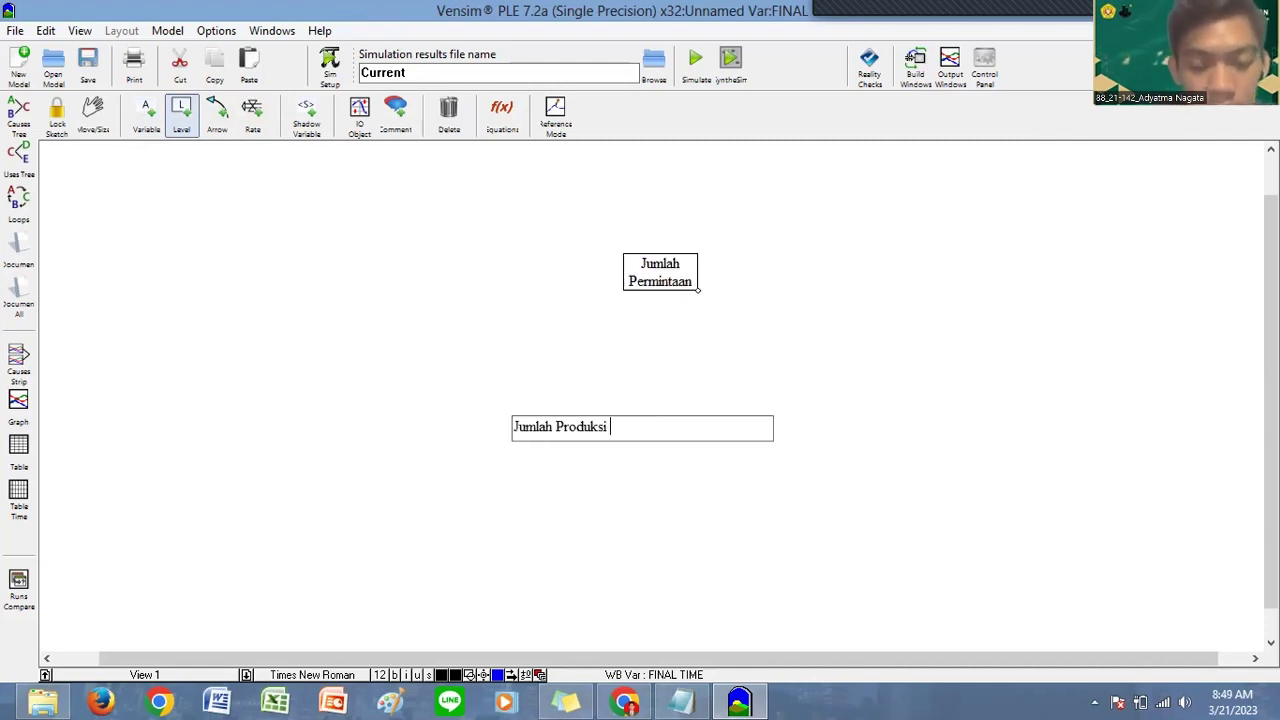
type("Tepung Maizena")
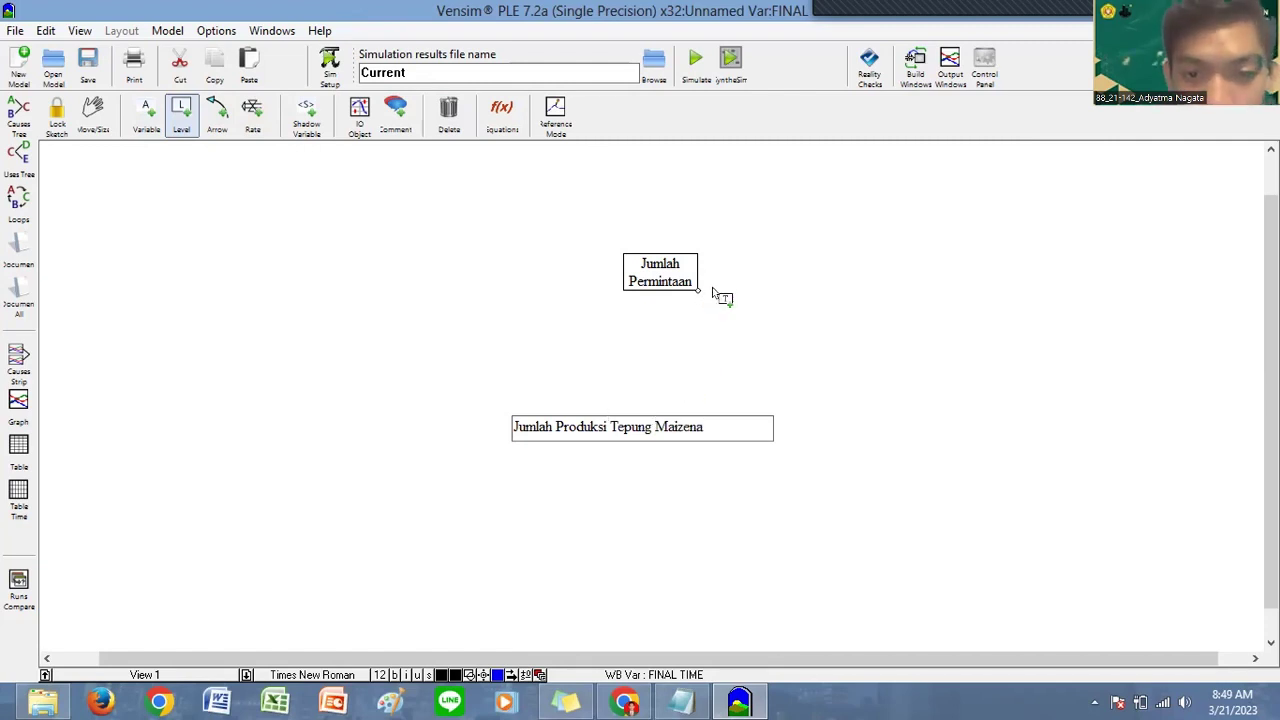
key("Return")
Step: Resize both level boxes so each name fits on one line, and align them one above the other
left_click_drag(672, 300, 748, 324)
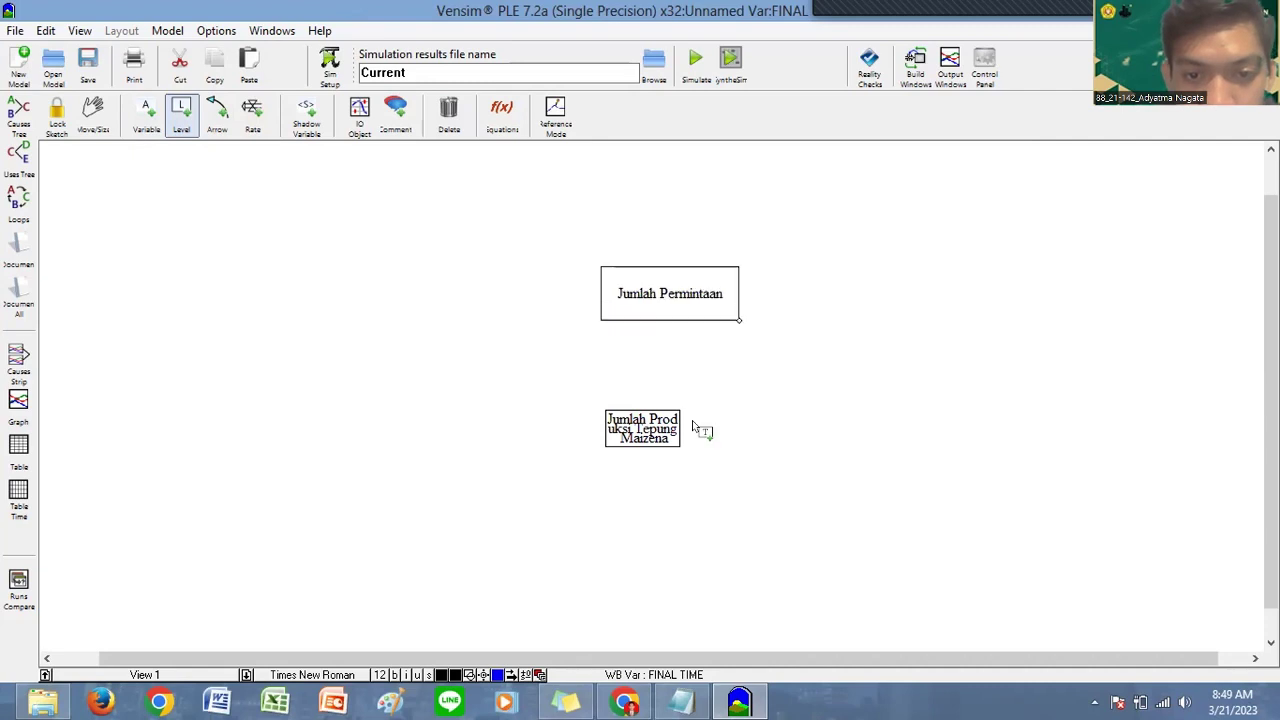
left_click(683, 447)
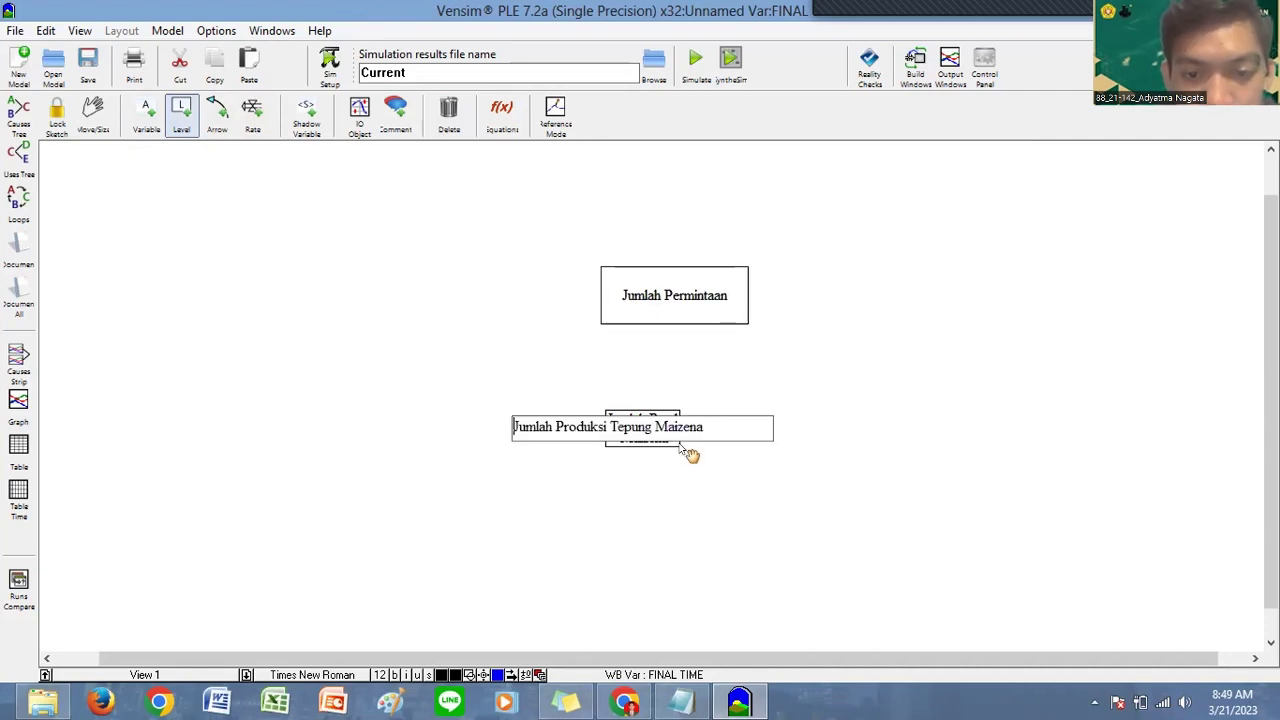
key("Return")
left_click_drag(688, 449, 717, 450)
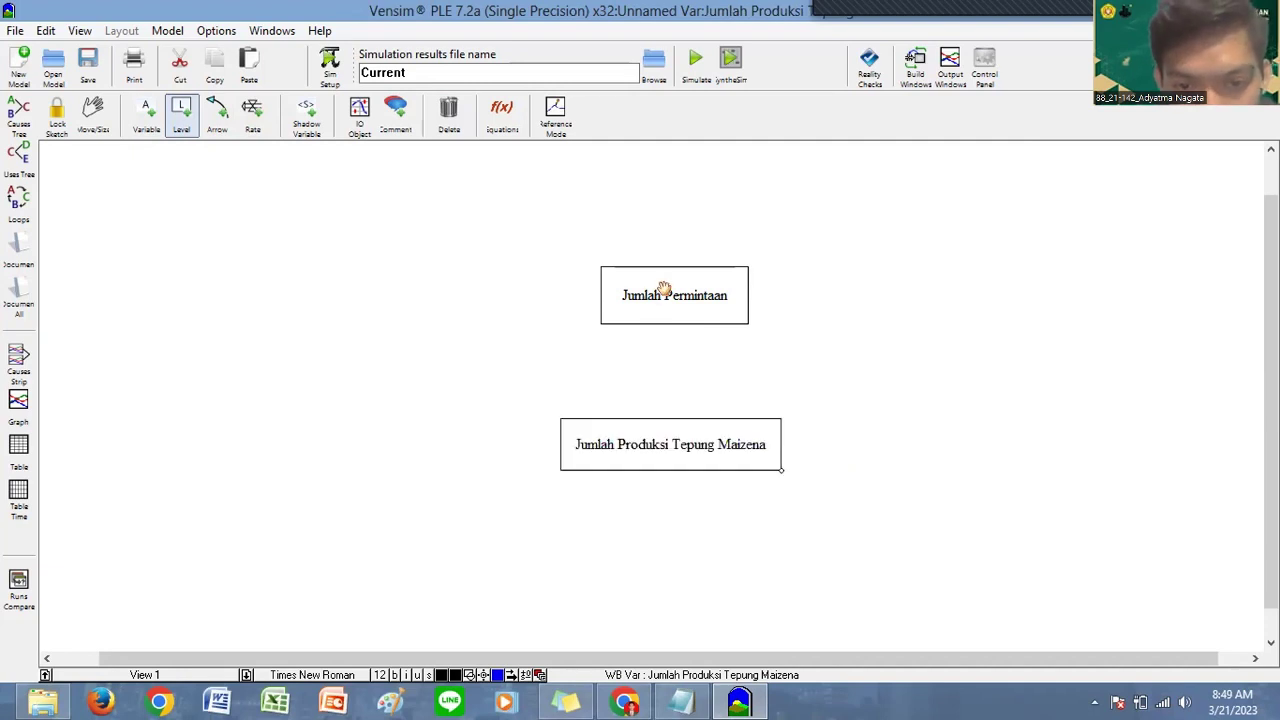
left_click_drag(700, 295, 738, 298)
left_click_drag(688, 432, 683, 416)
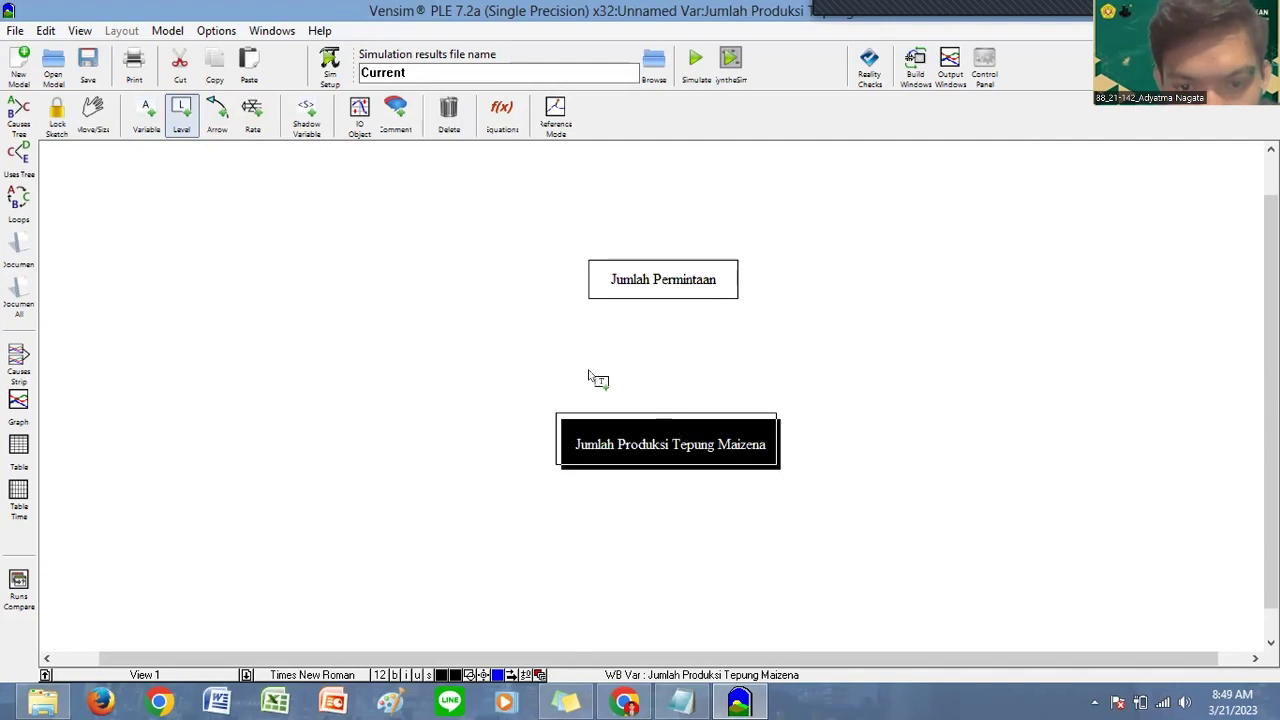
Step: Draw an inflow rate named Peningkatan Permintaan from empty space into the Jumlah Permintaan level
left_click(252, 116)
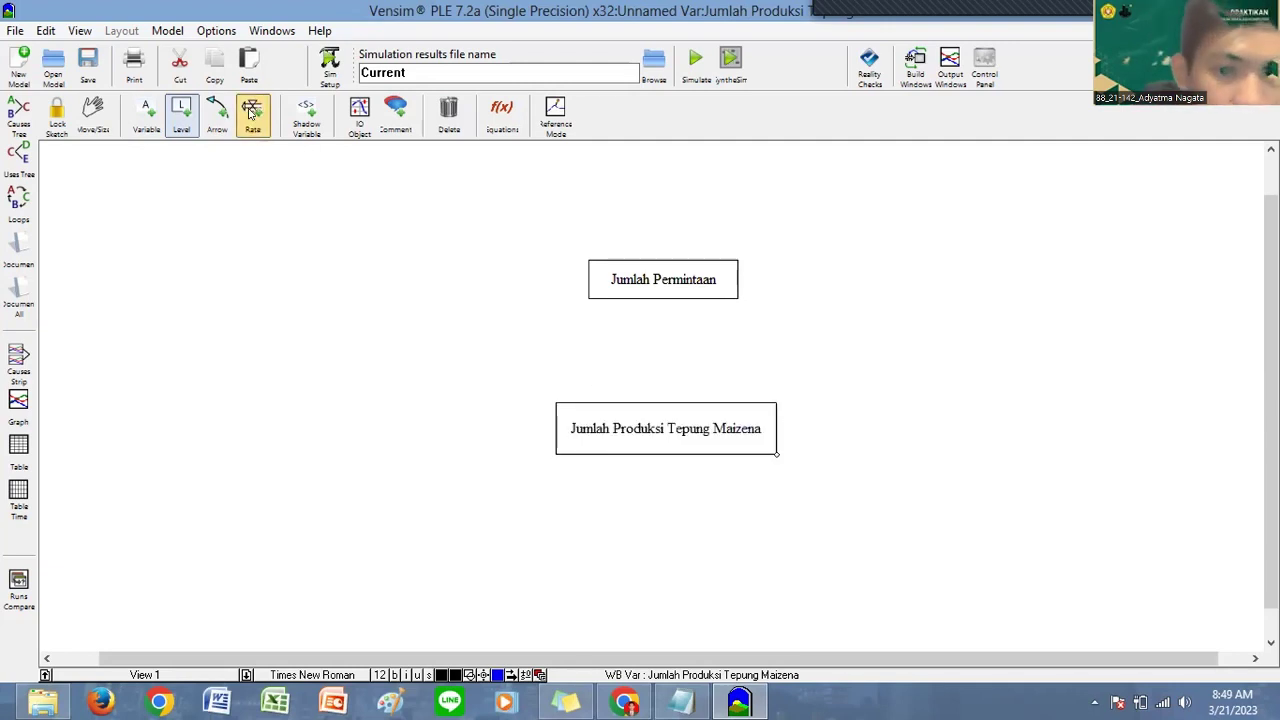
left_click(468, 276)
left_click(615, 281)
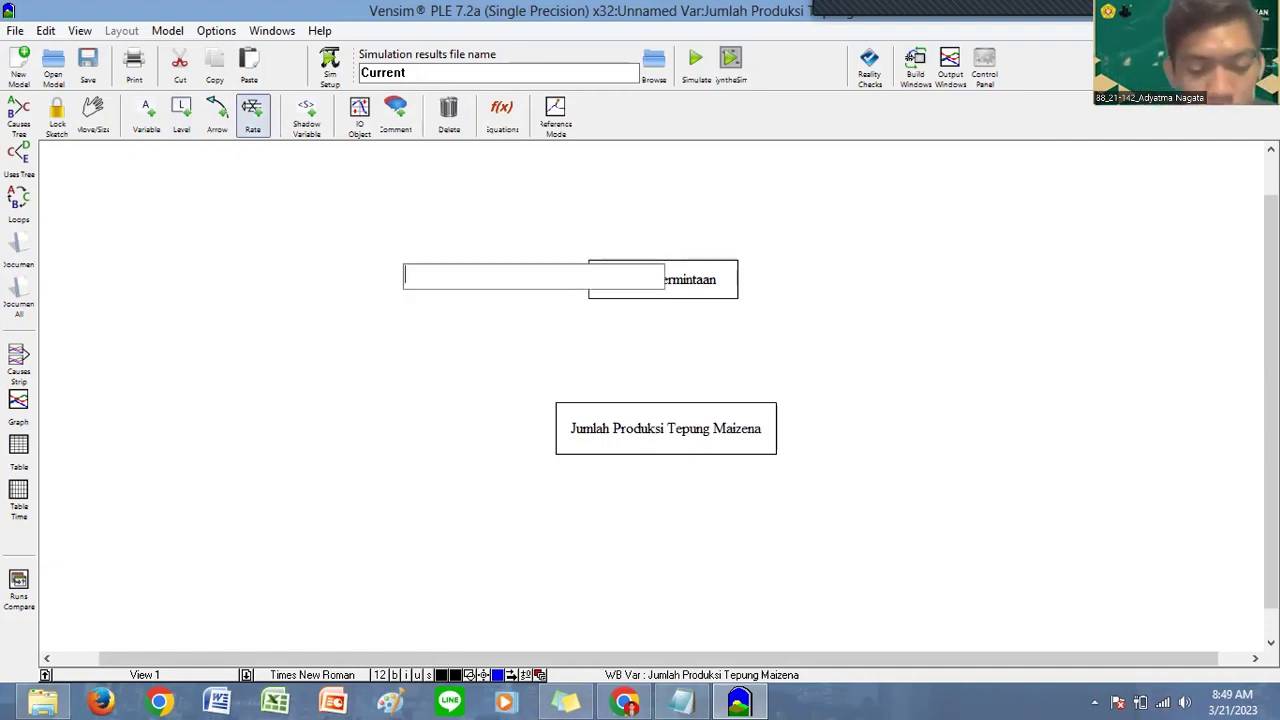
type("Peningka")
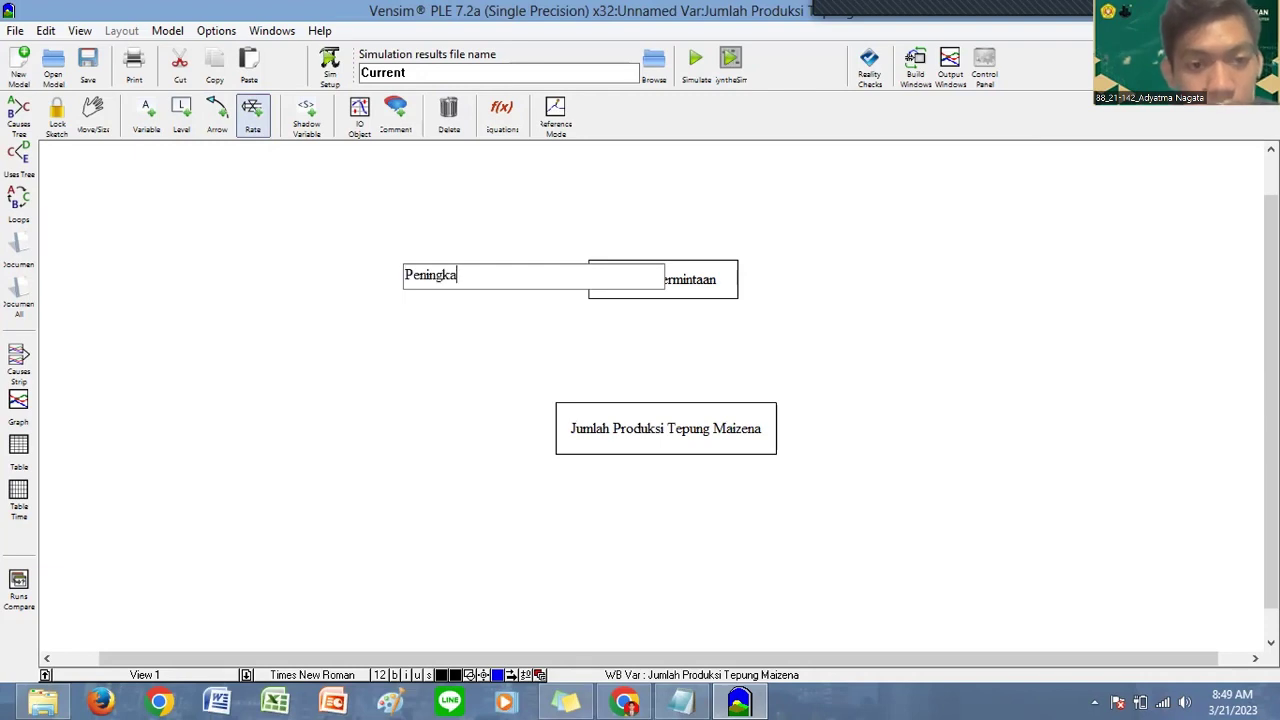
type("ta")
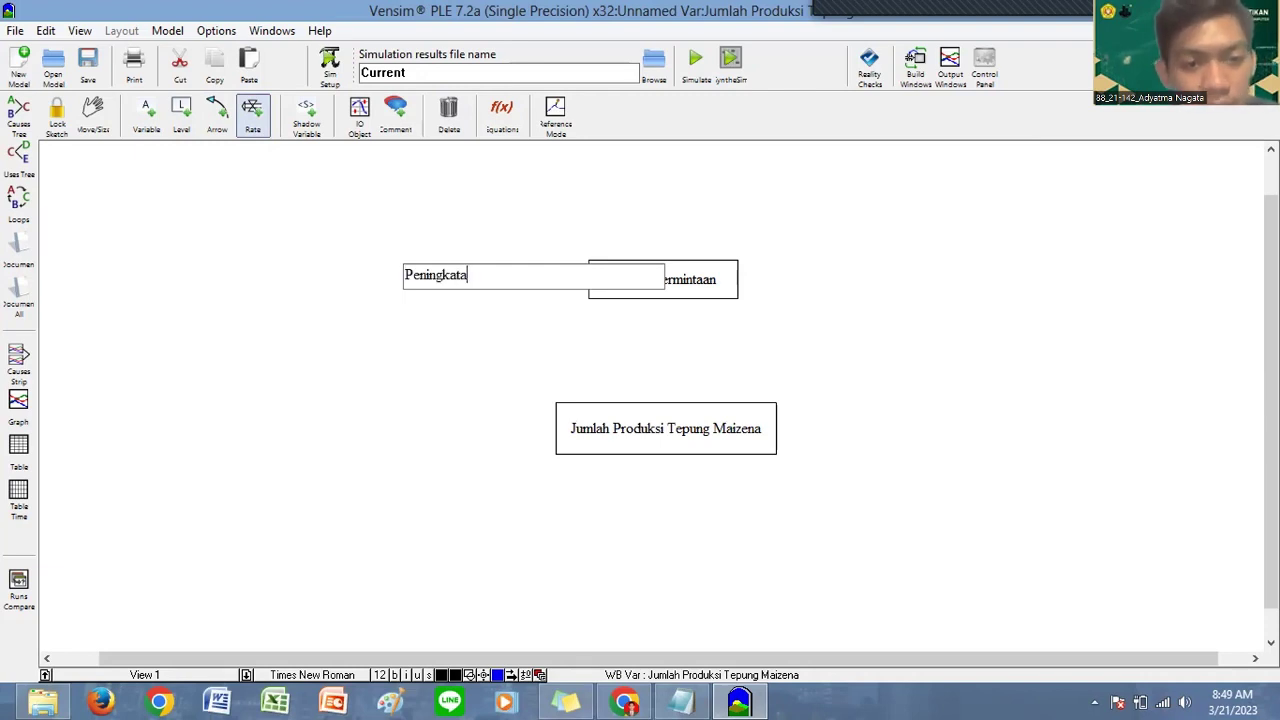
type(" Perminta")
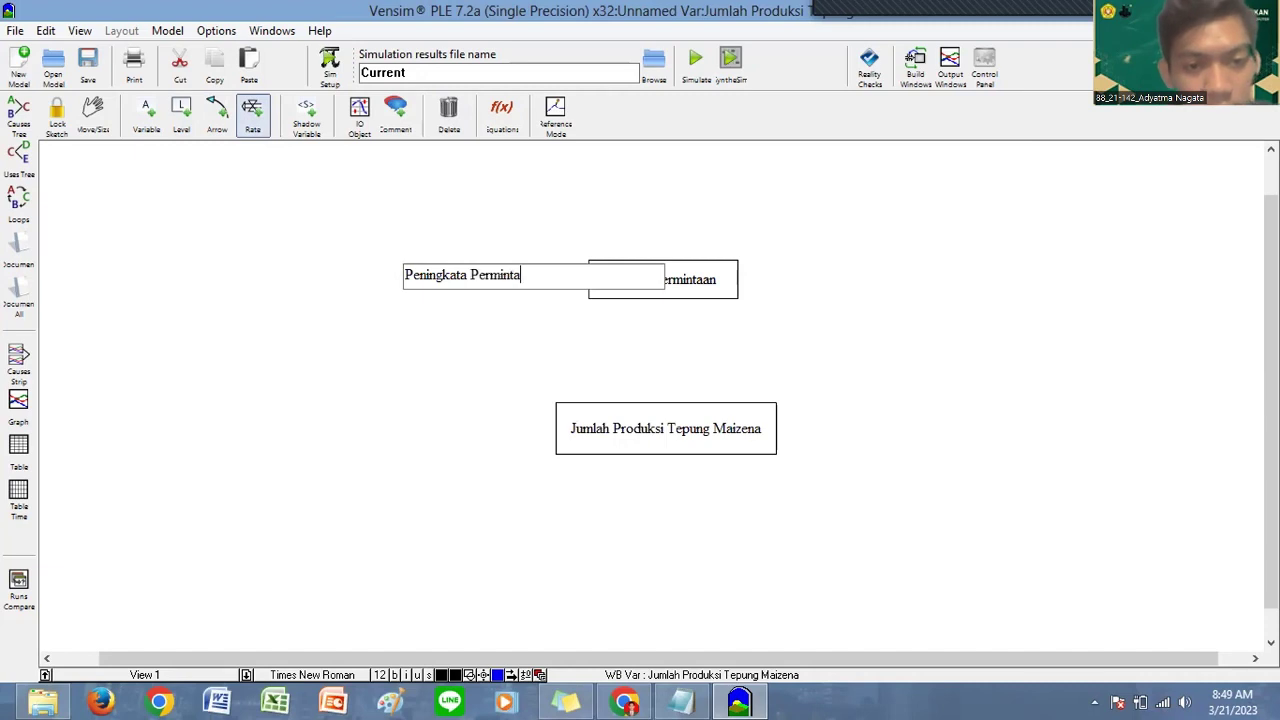
type("an")
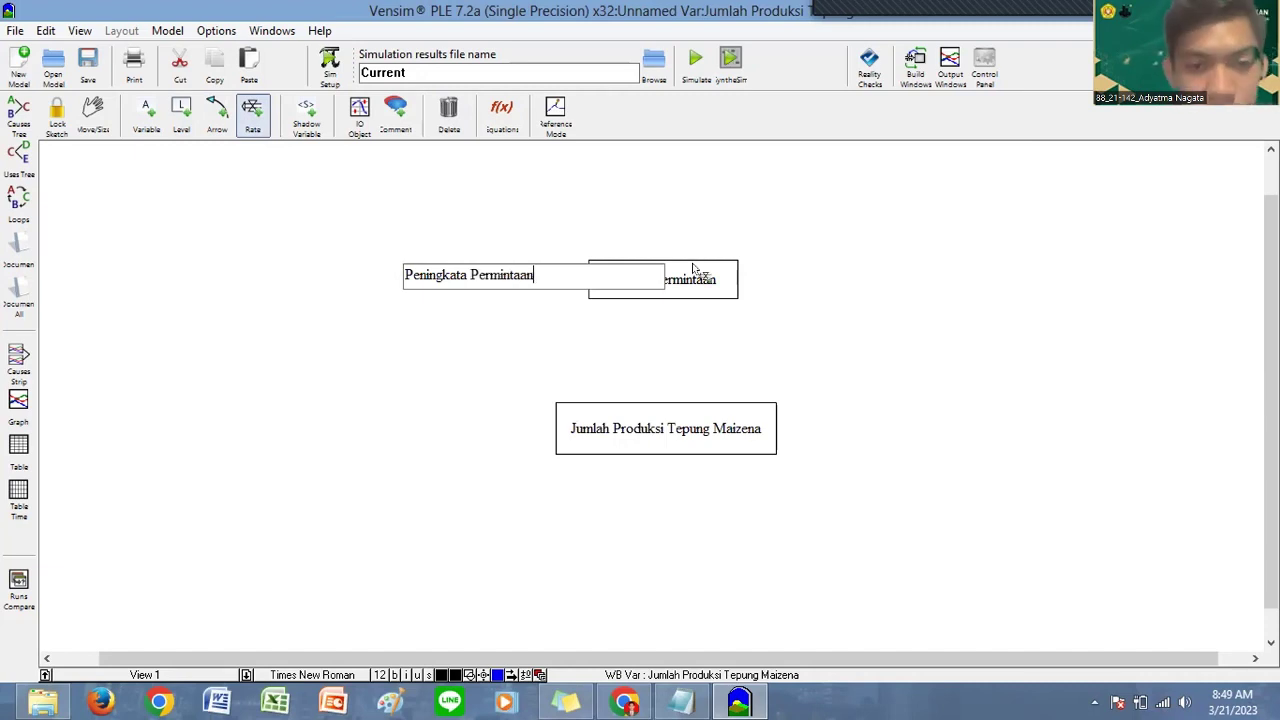
left_click(464, 274)
type("n")
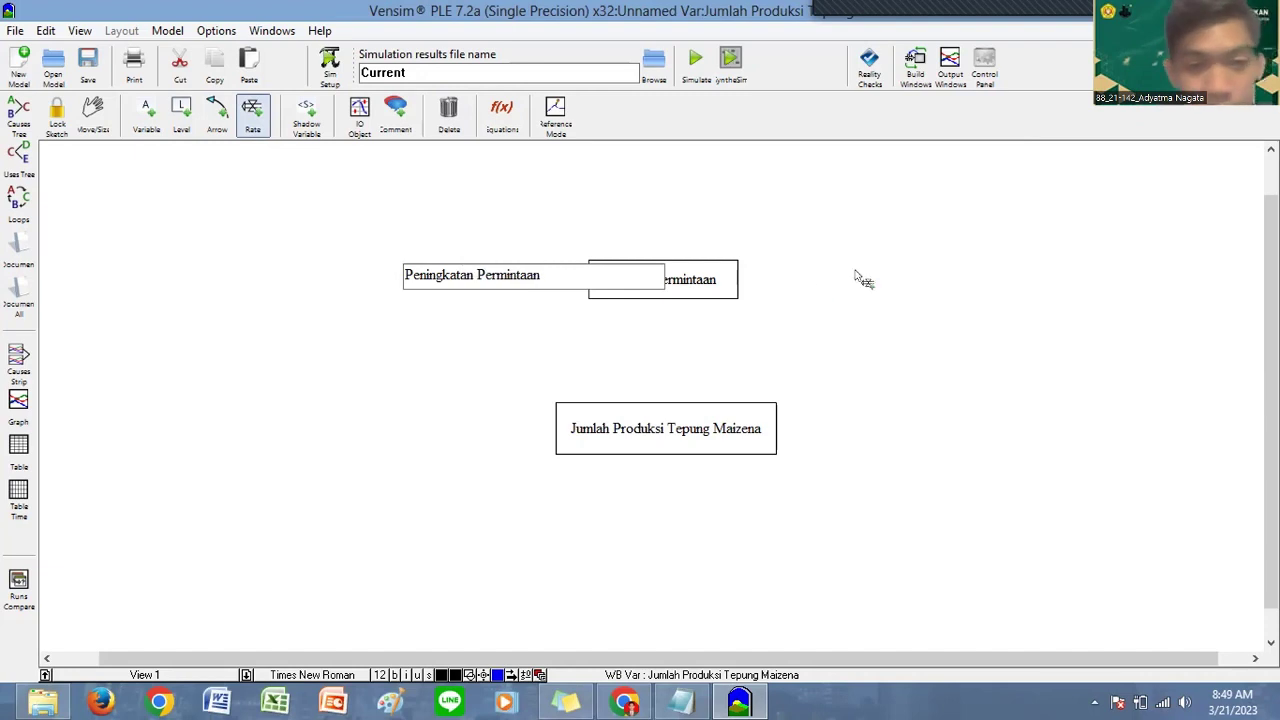
Step: Draw an outflow rate named Penurunan Permintaan from the Jumlah Permintaan level to empty space
left_click(727, 281)
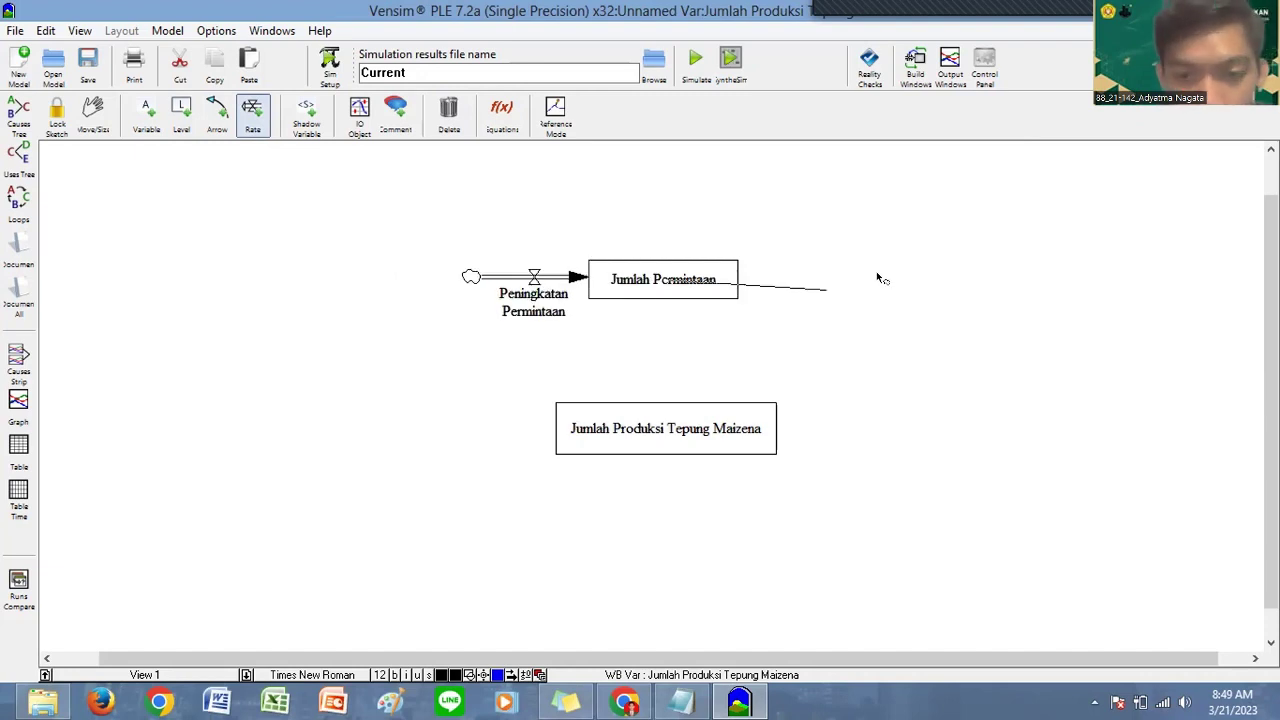
left_click(826, 279)
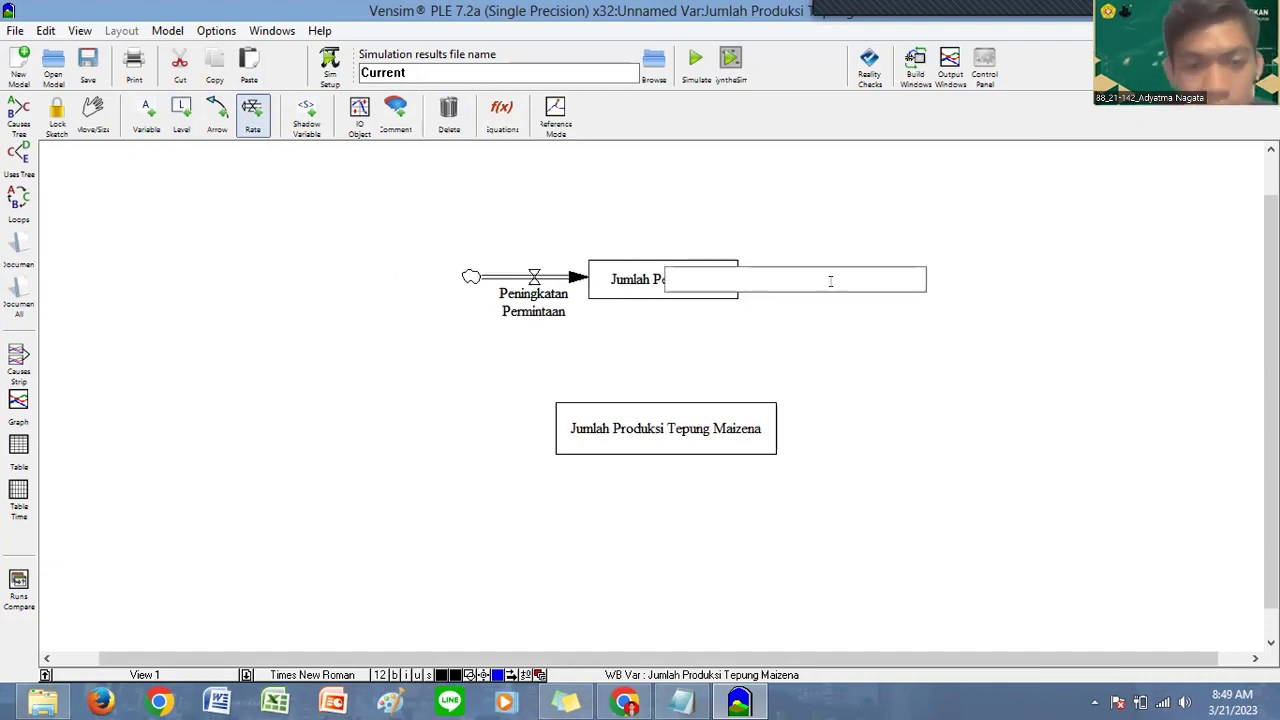
type("Penut")
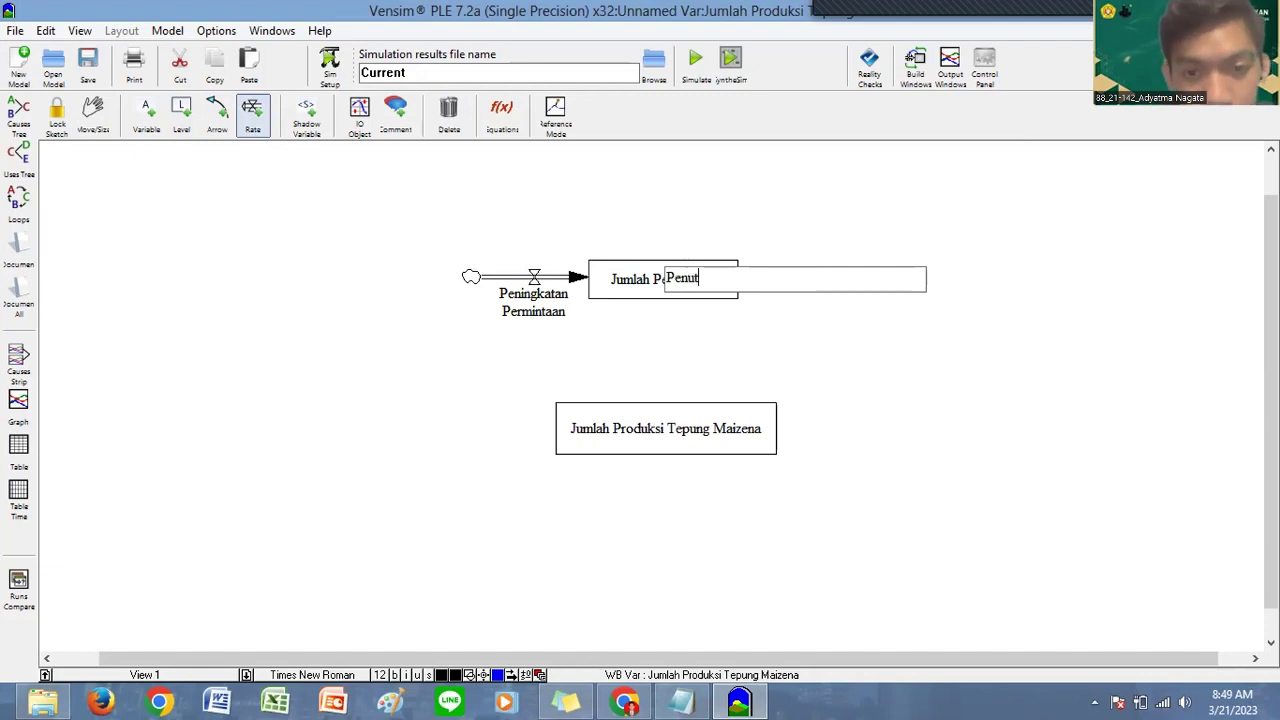
key("BackSpace")
type("runan Perminta")
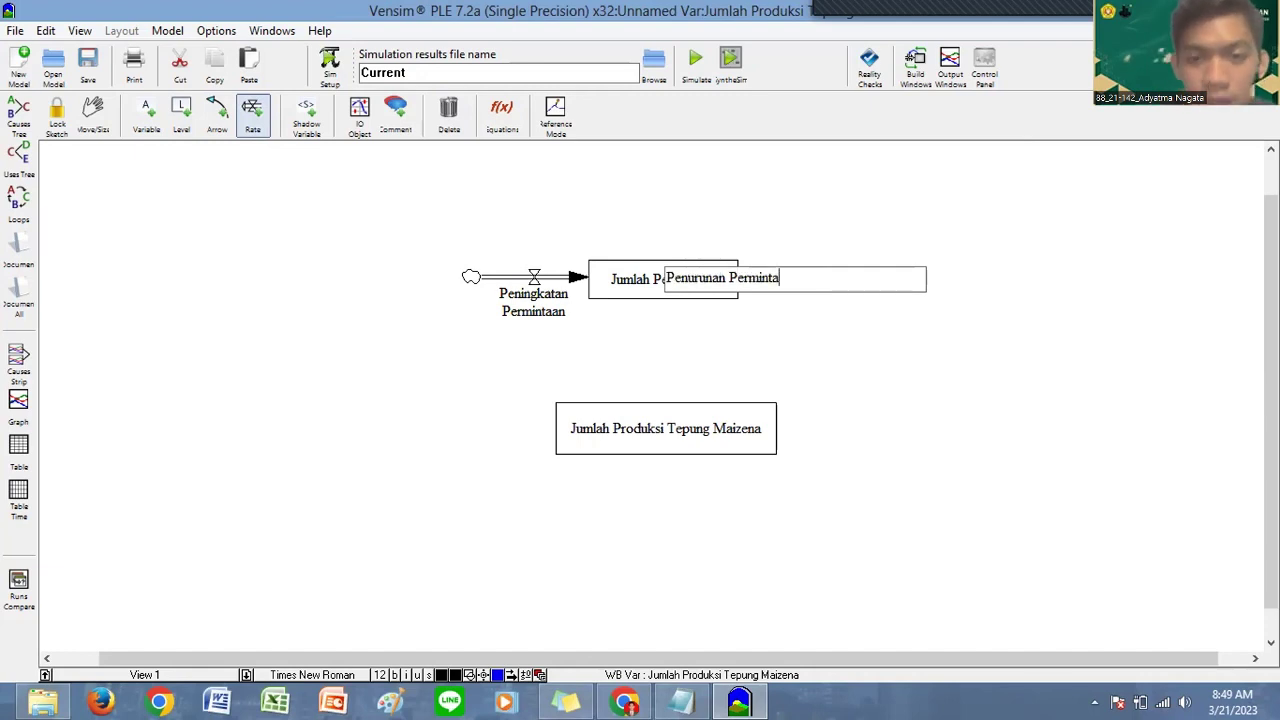
type("an")
key("Return")
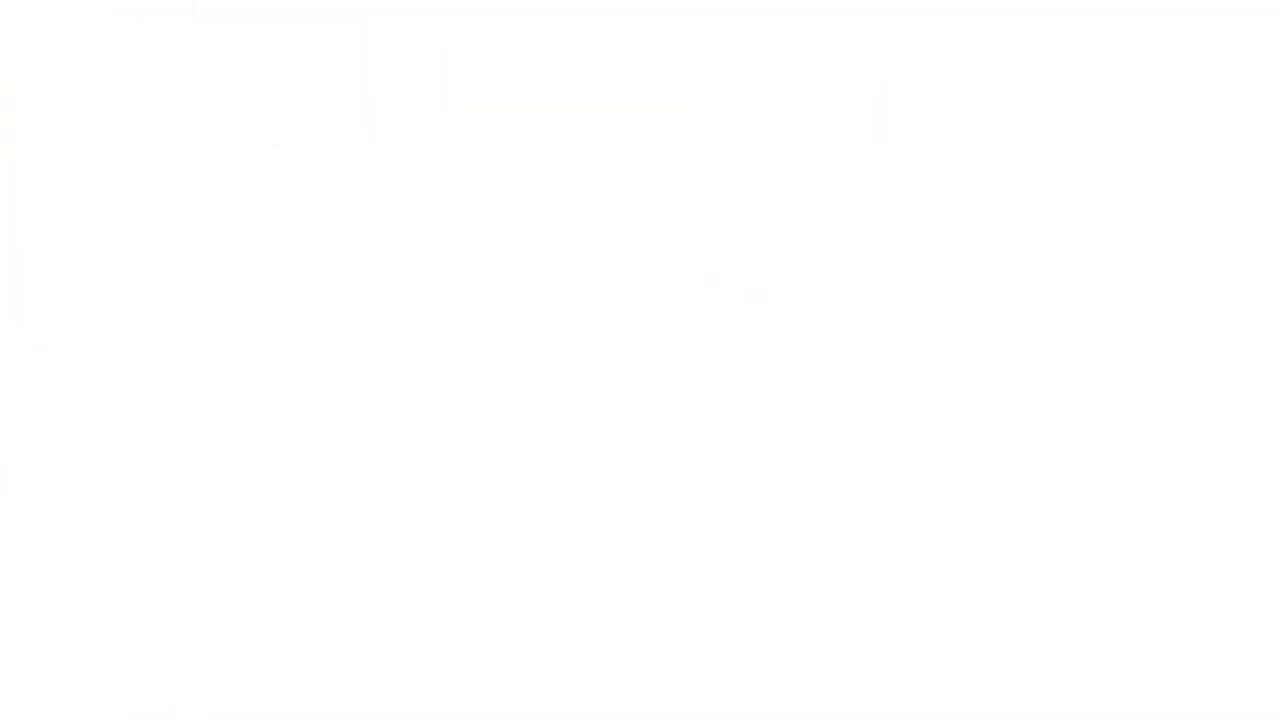
Step: Draw an inflow rate named Hasil Panen from empty space into the Jumlah Produksi Tepung Maizena level
left_click(438, 425)
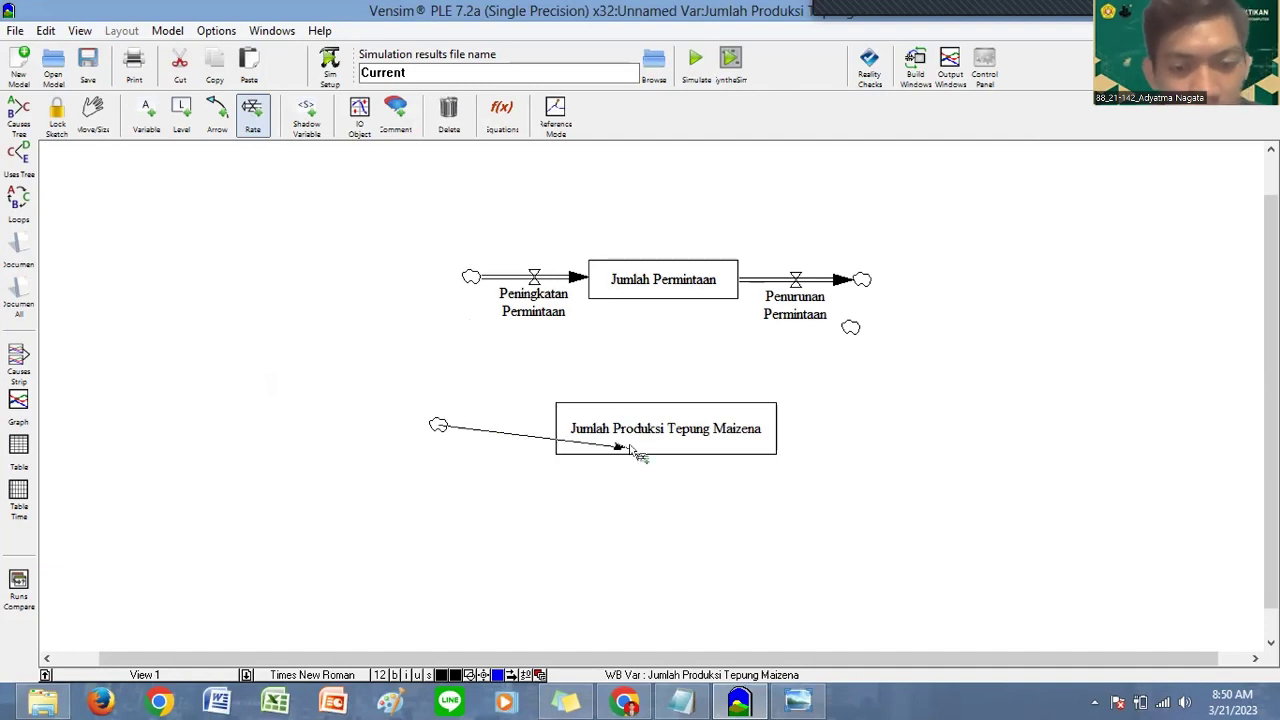
left_click(645, 432)
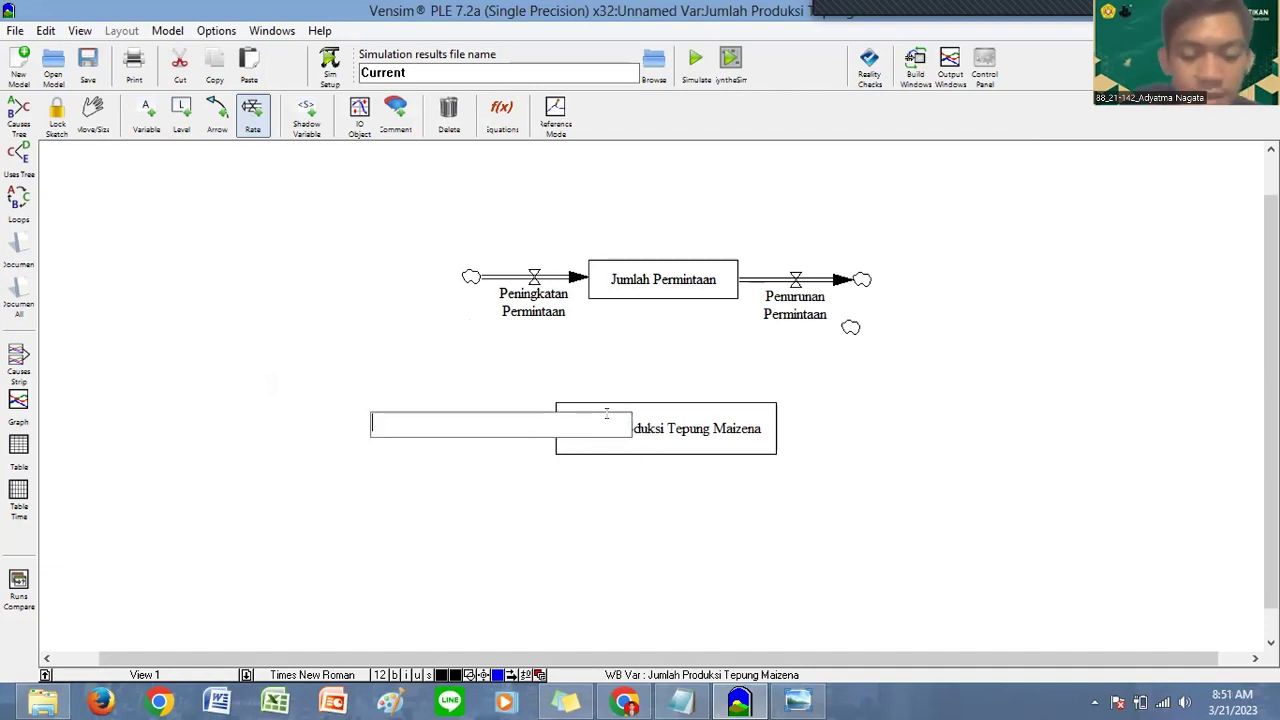
type("Has")
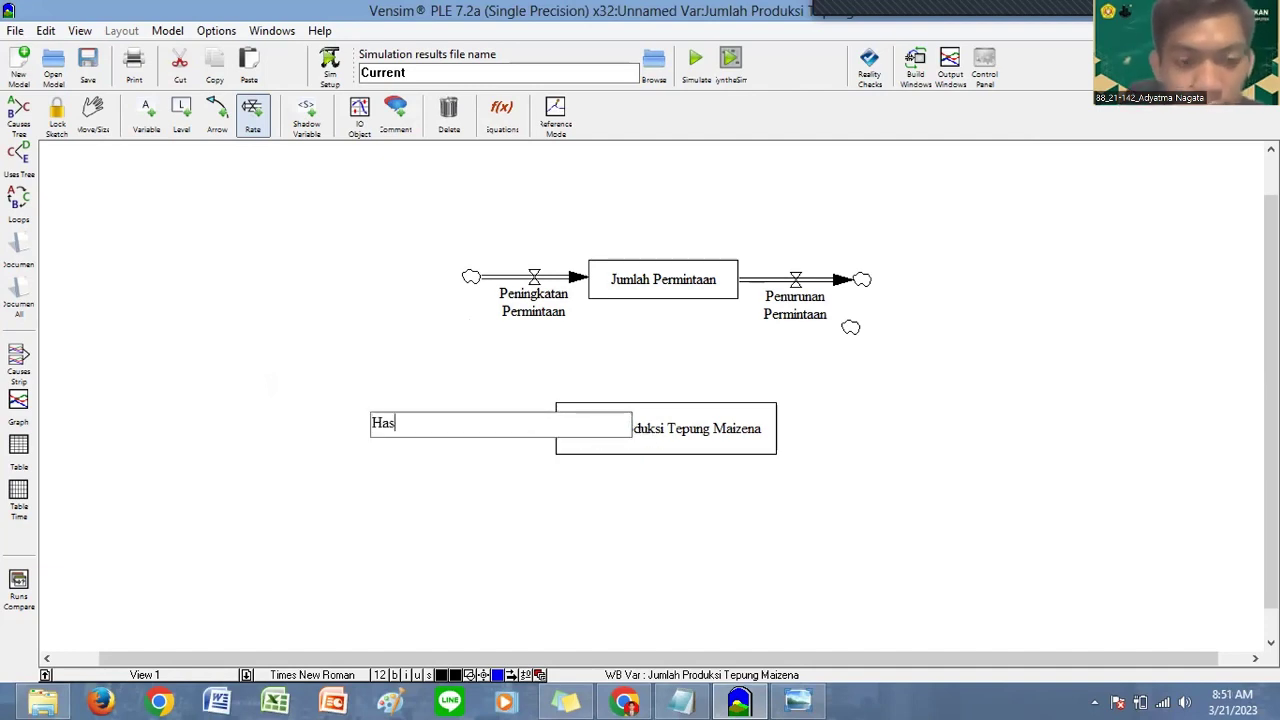
type("il Panen")
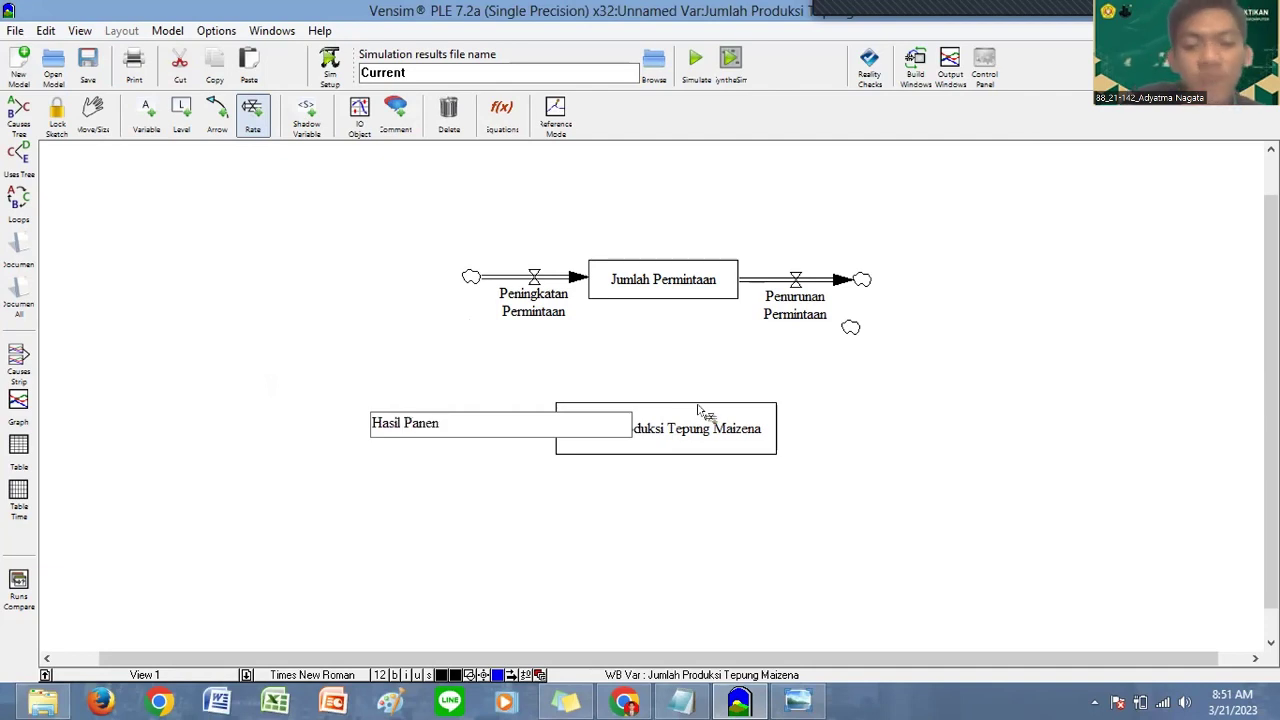
key("Return")
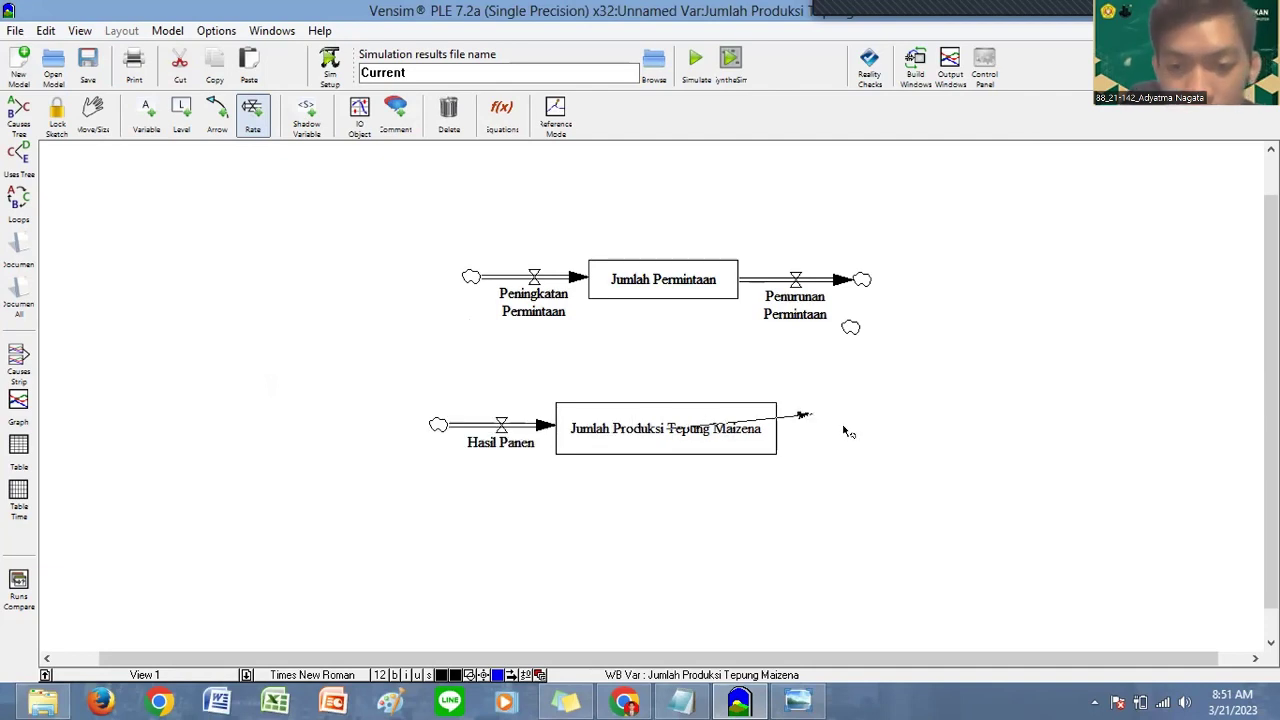
Step: Draw an outflow rate named Gagal Panen from the Jumlah Produksi Tepung Maizena level to empty space
left_click(840, 427)
left_click(817, 421)
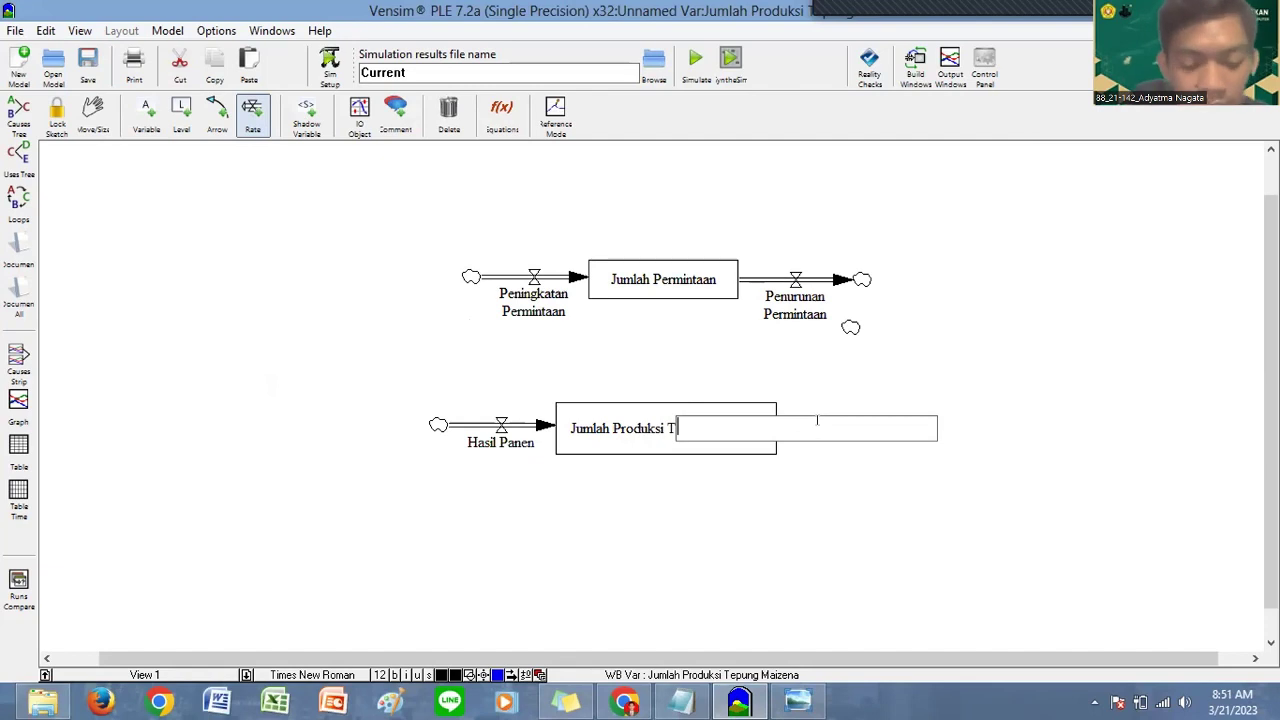
type("Gagal Panen")
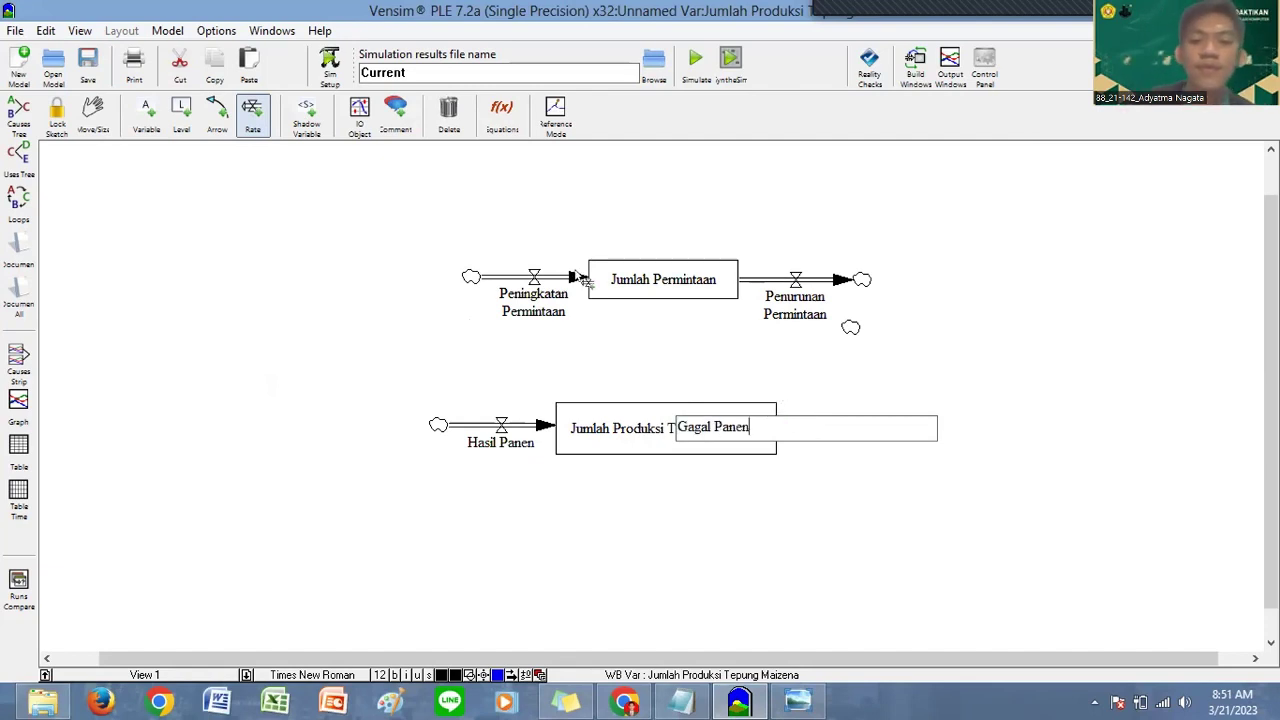
left_click(147, 116)
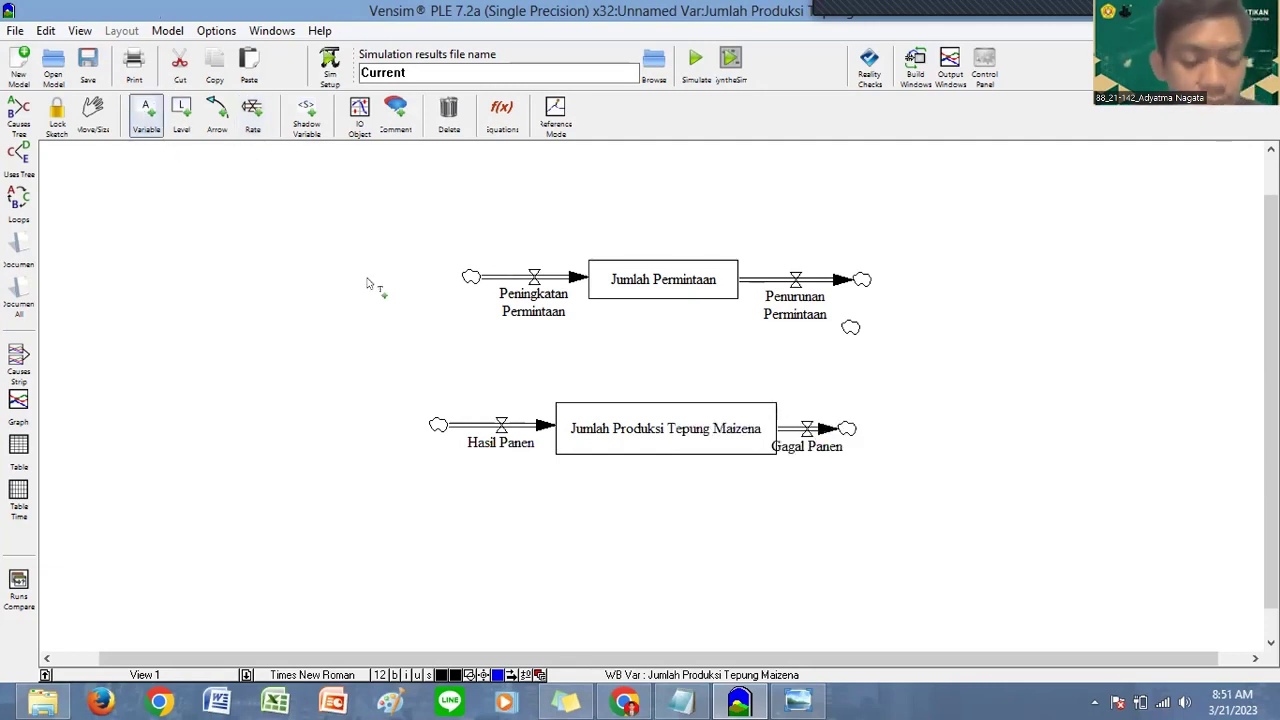
Step: Undo the Gagal Panen and Hasil Panen flows of Jumlah Produksi Tepung Maizena and reactivate the Rate tool
key("Delete")
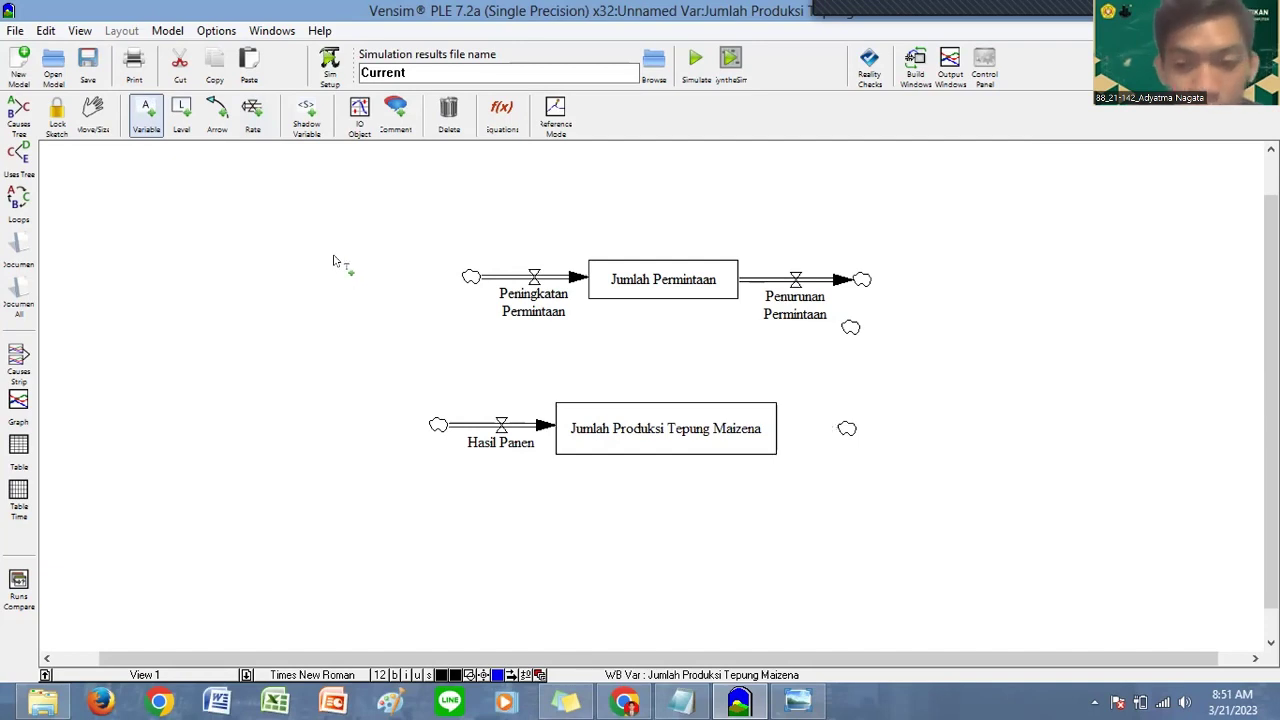
key("ctrl+z")
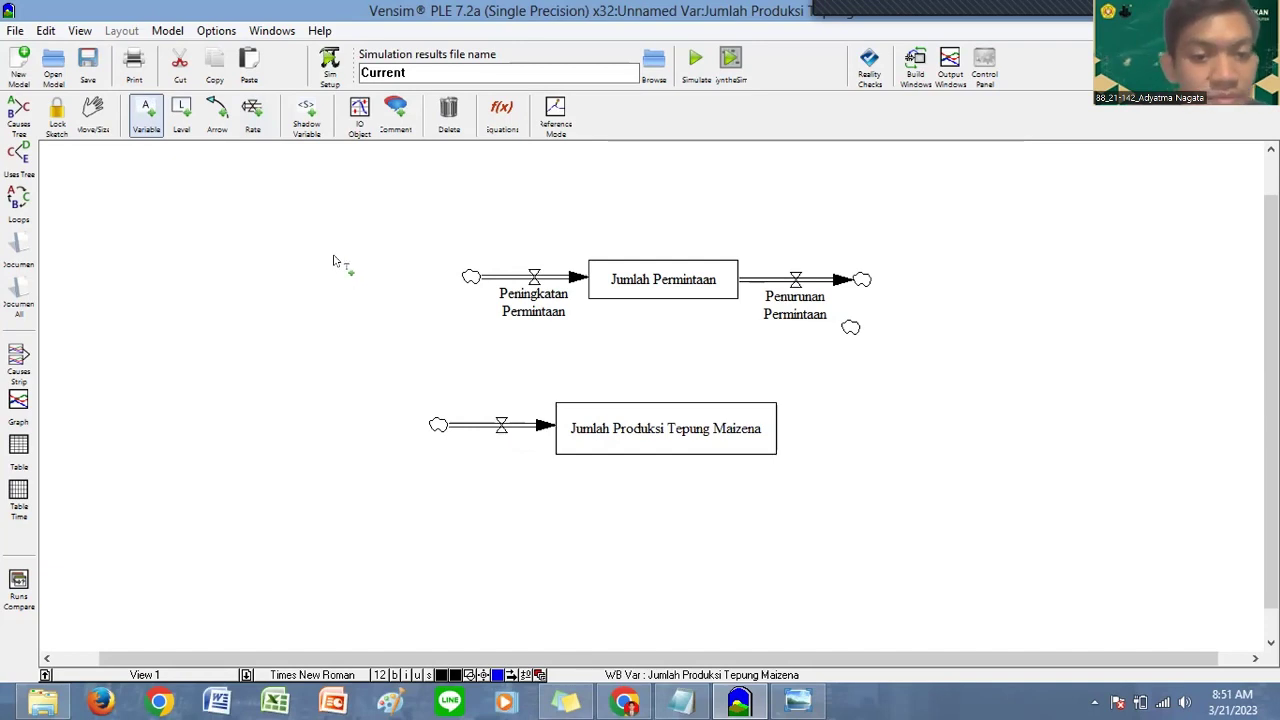
key("ctrl+z")
left_click(254, 122)
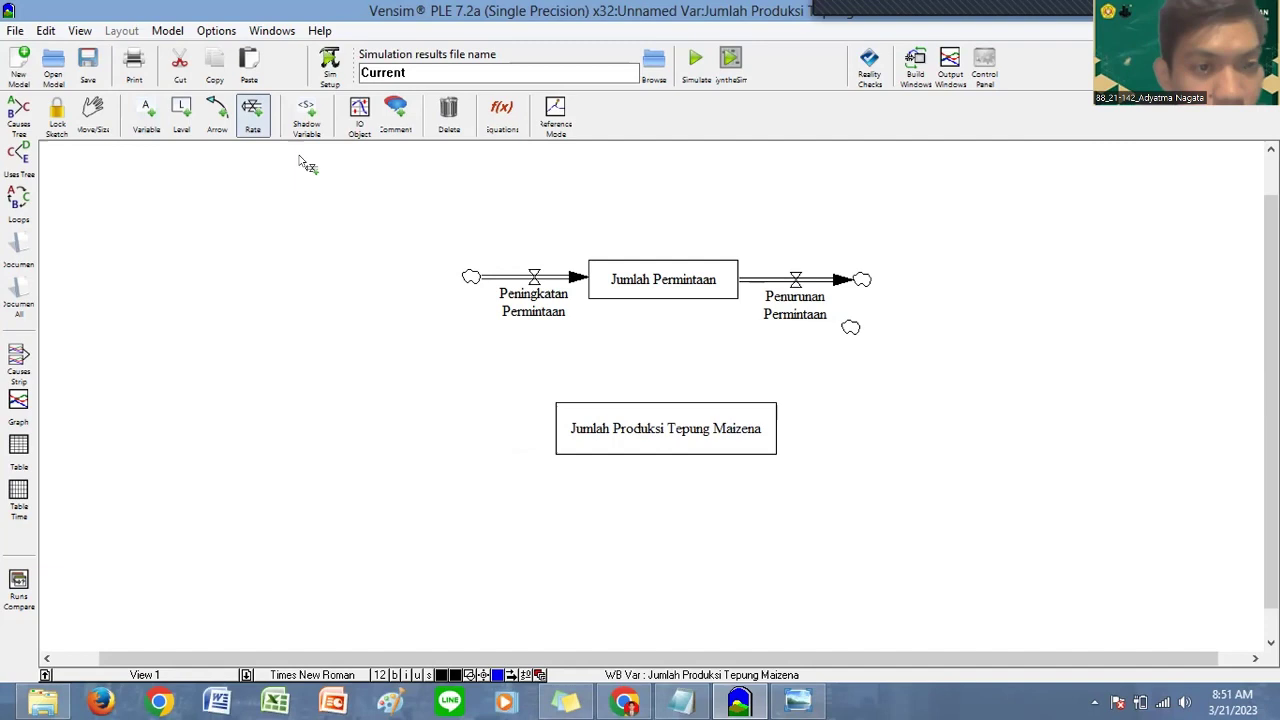
Step: Draw an inflow rate named Hasil Panen from empty space into the Jumlah Produksi Tepung Maizena level
left_click(420, 434)
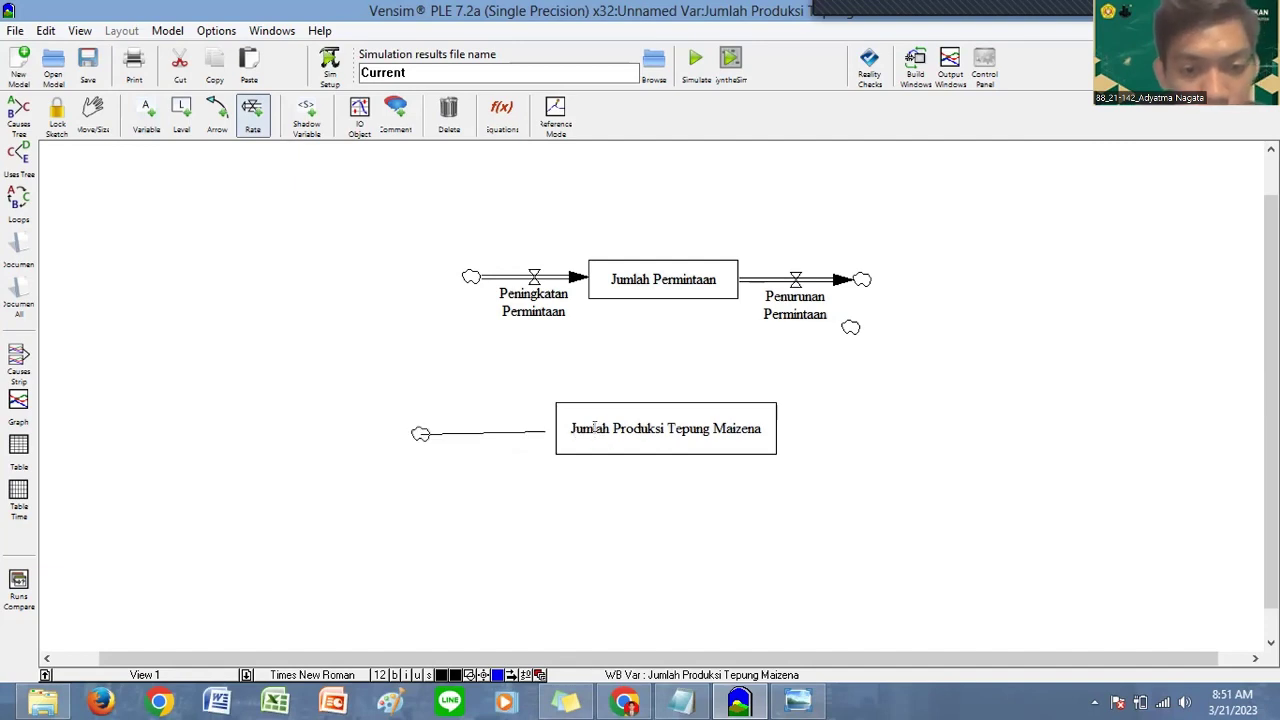
left_click(591, 430)
type("Hasi")
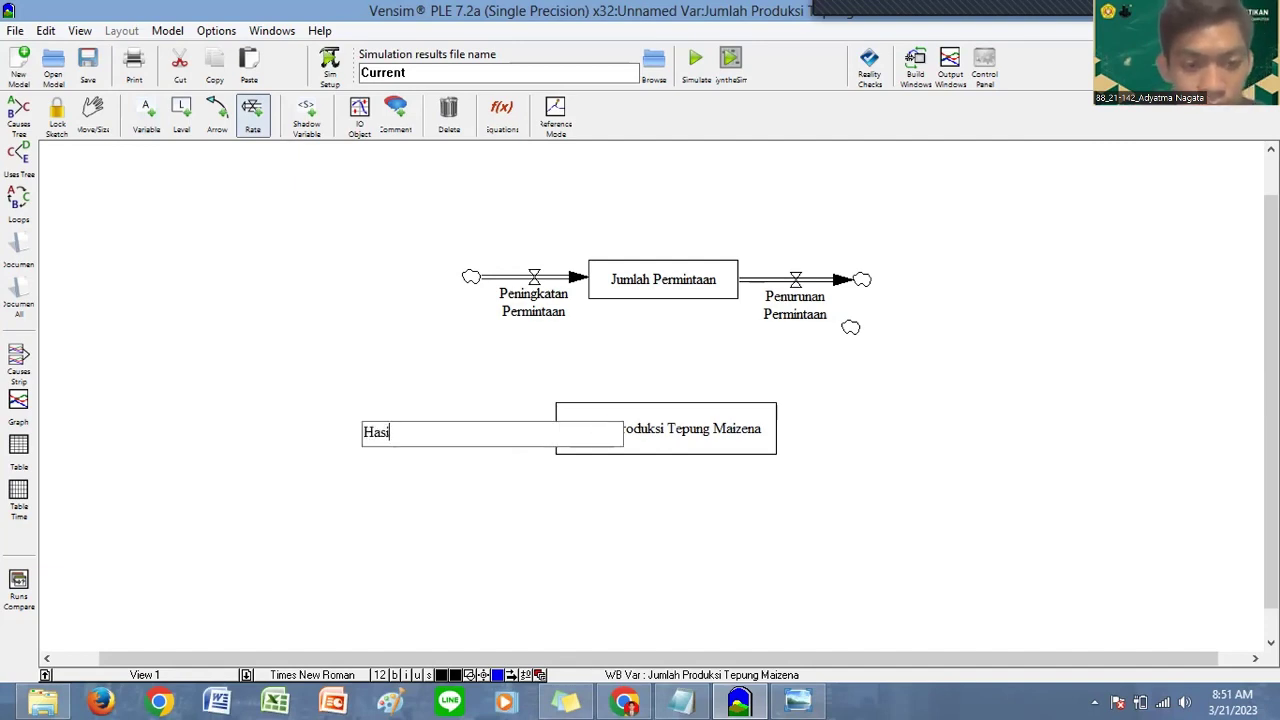
type("l Panen")
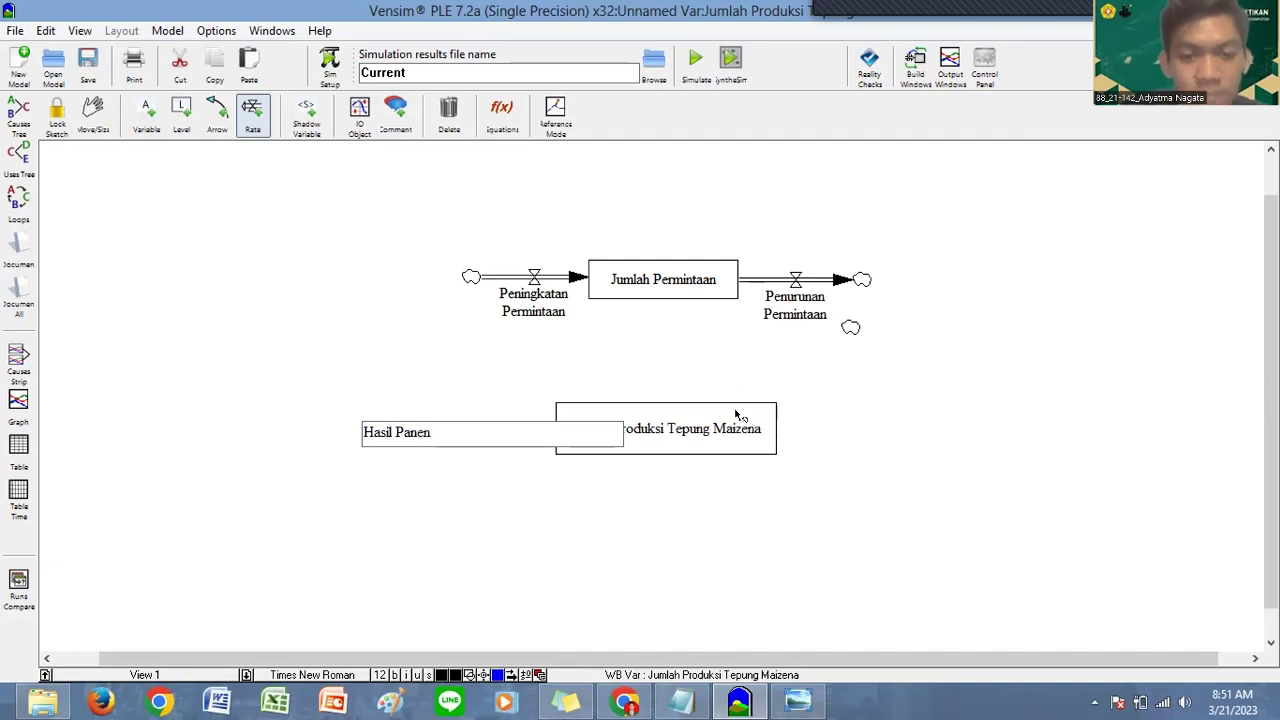
key("Return")
Step: Draw an outflow rate named Gagal Panen from the Jumlah Produksi Tepung Maizena level to empty space
left_click(768, 428)
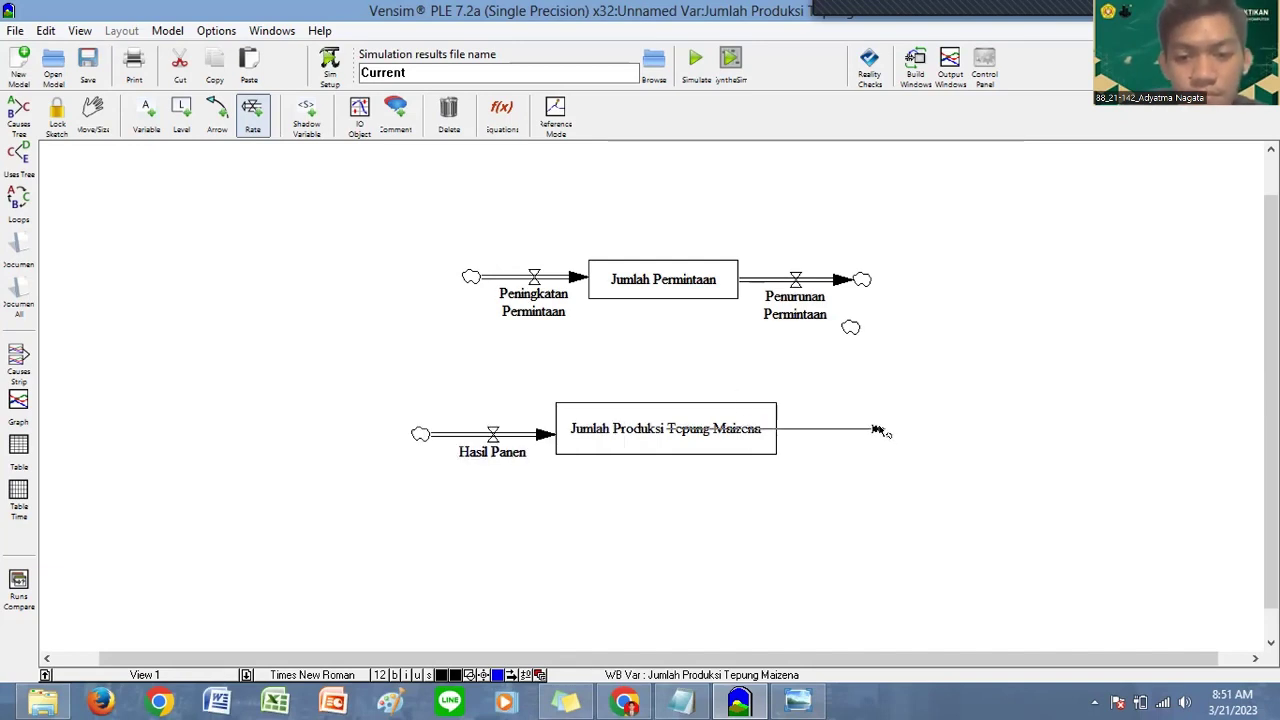
left_click(878, 428)
type("Gagal Panen")
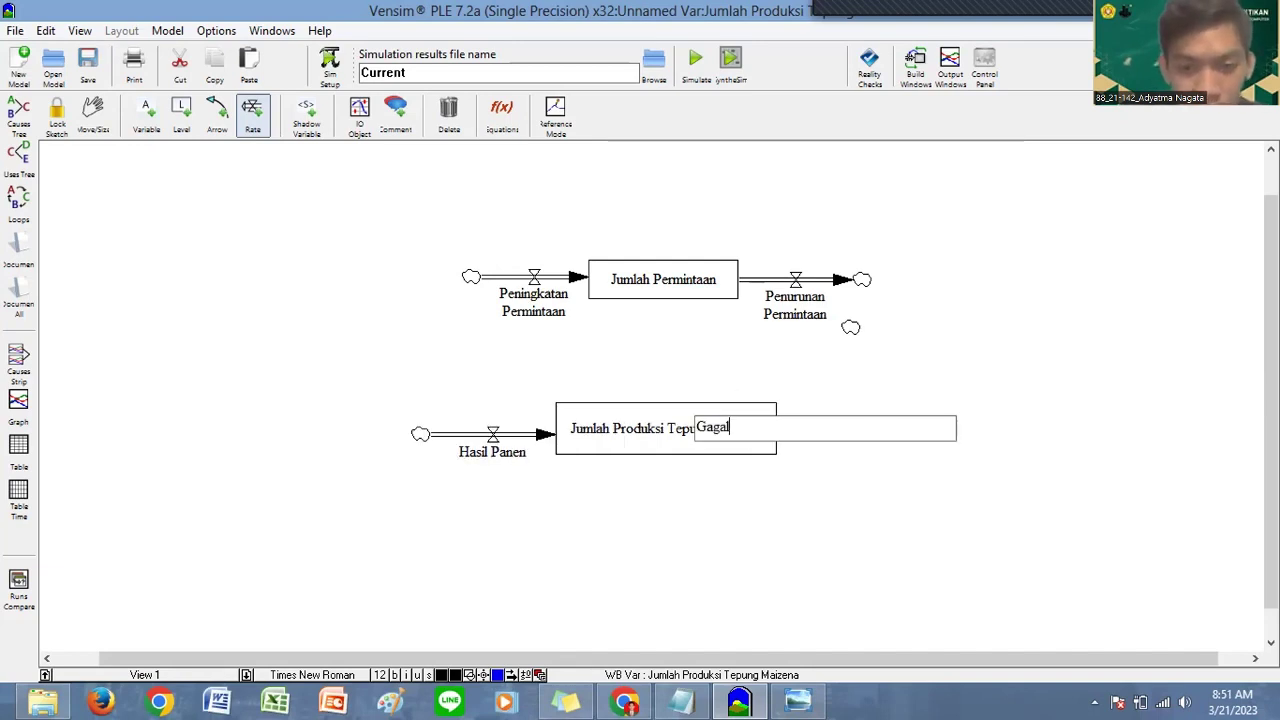
key("Return")
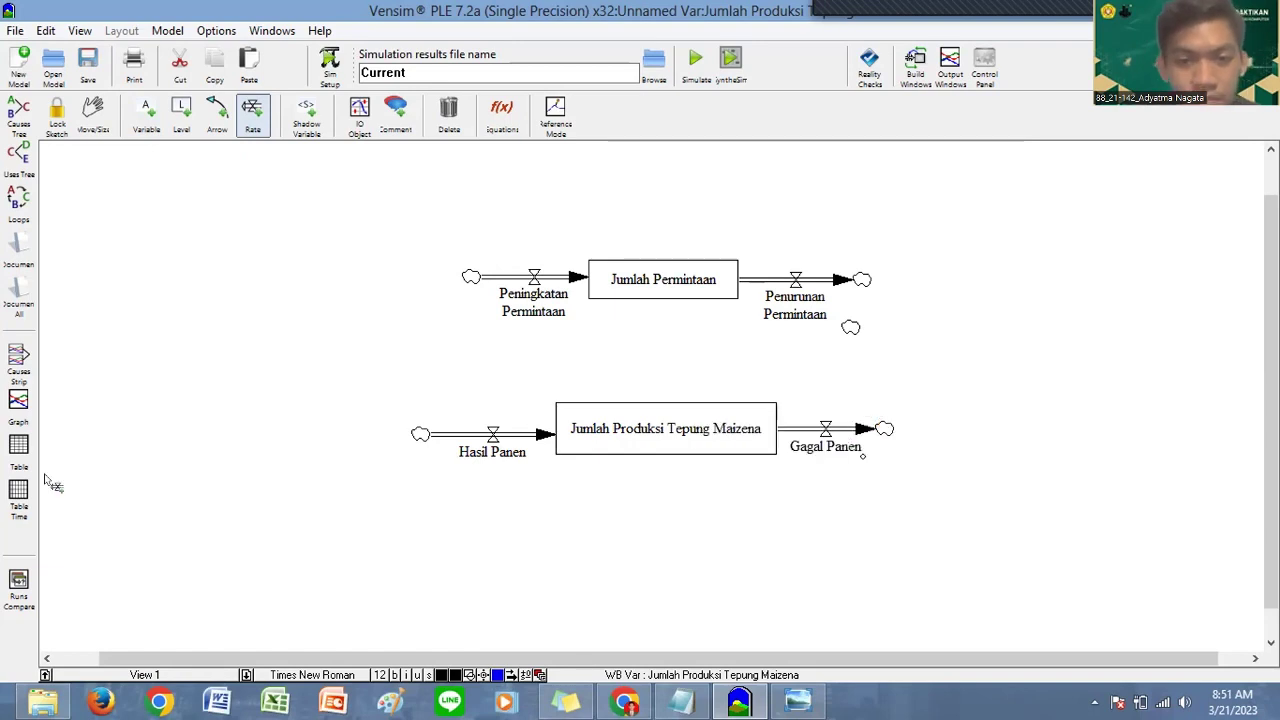
Step: Add an auxiliary variable named Presentase Peningkatan above the Peningkatan Permintaan rate
left_click(153, 106)
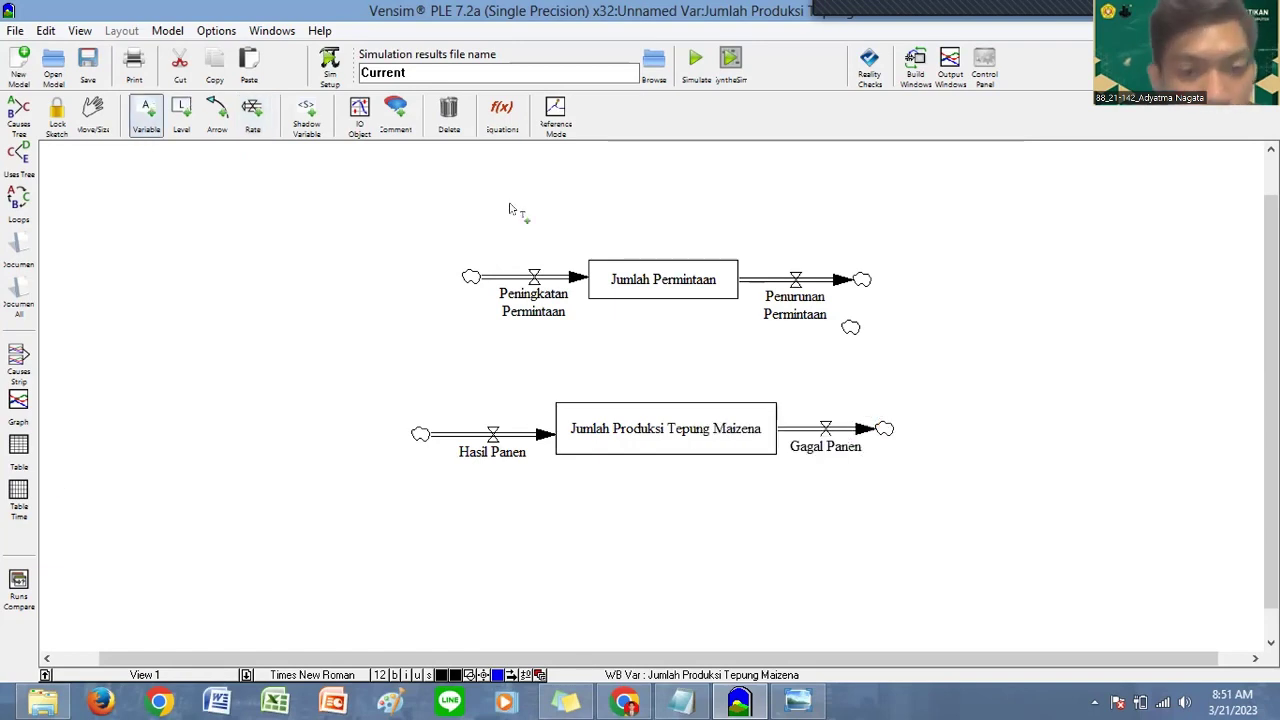
left_click(493, 174)
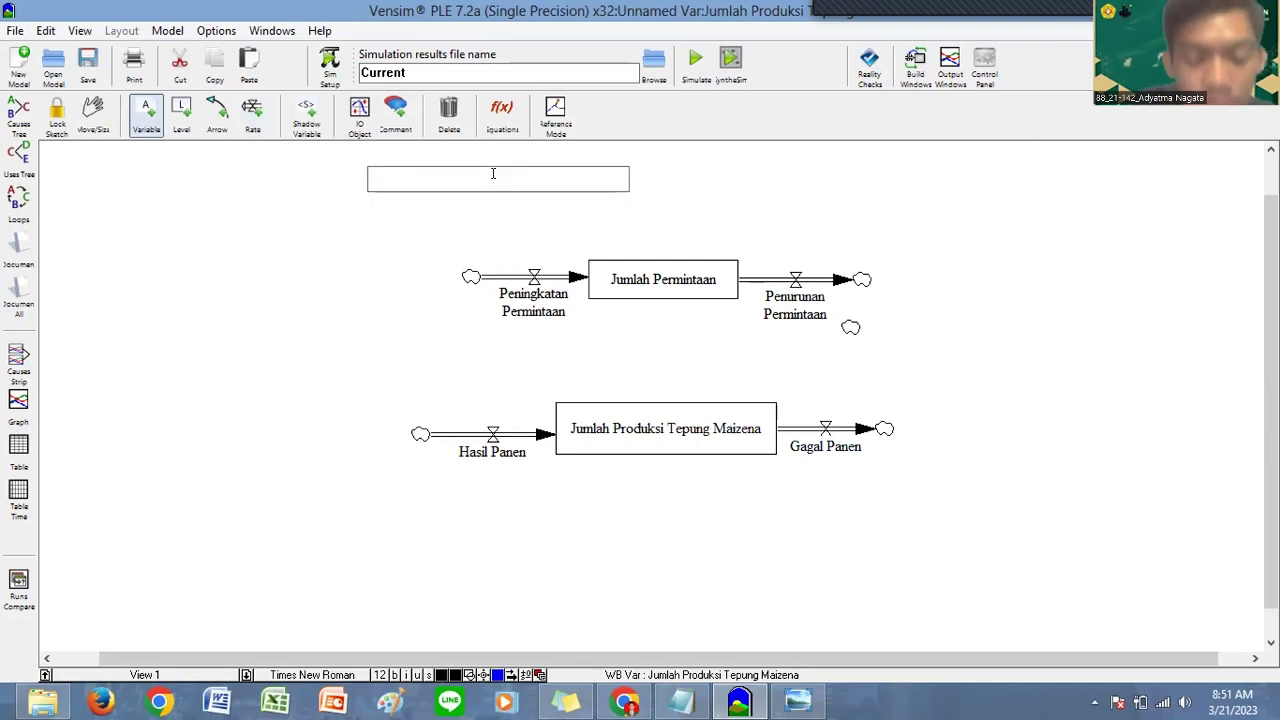
type("Presen")
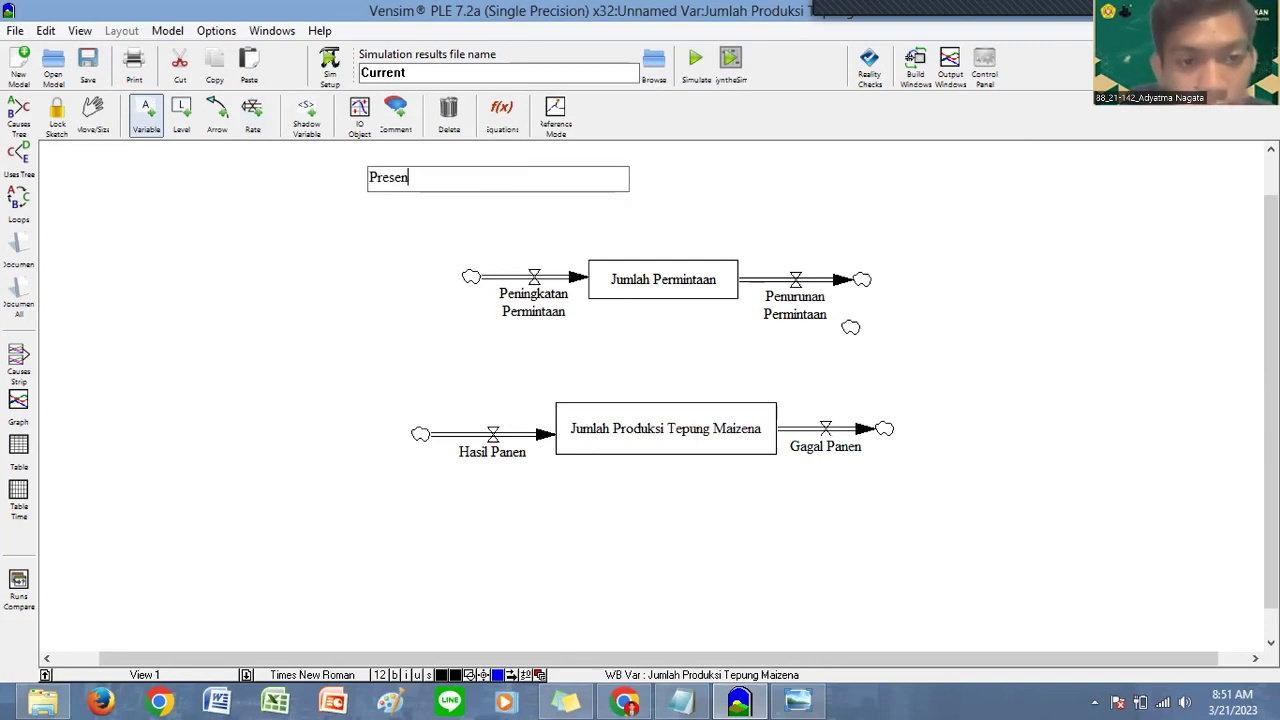
type("tase")
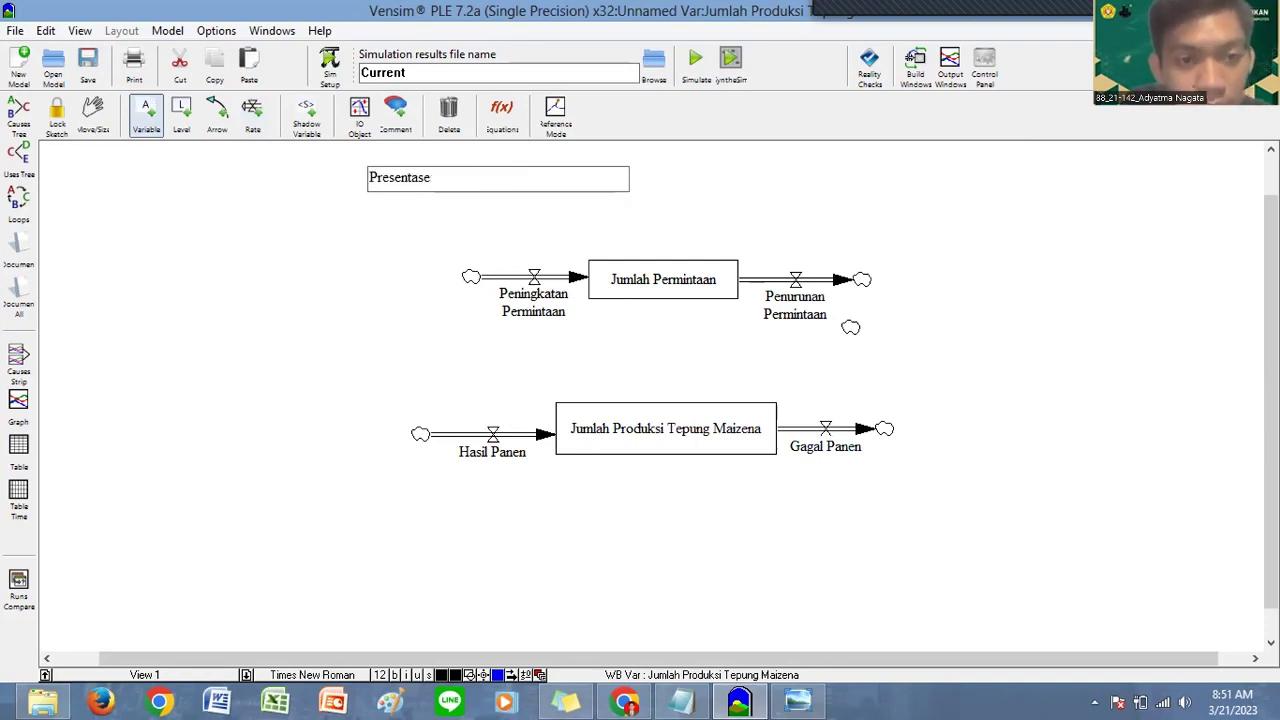
type(" Peningkatan")
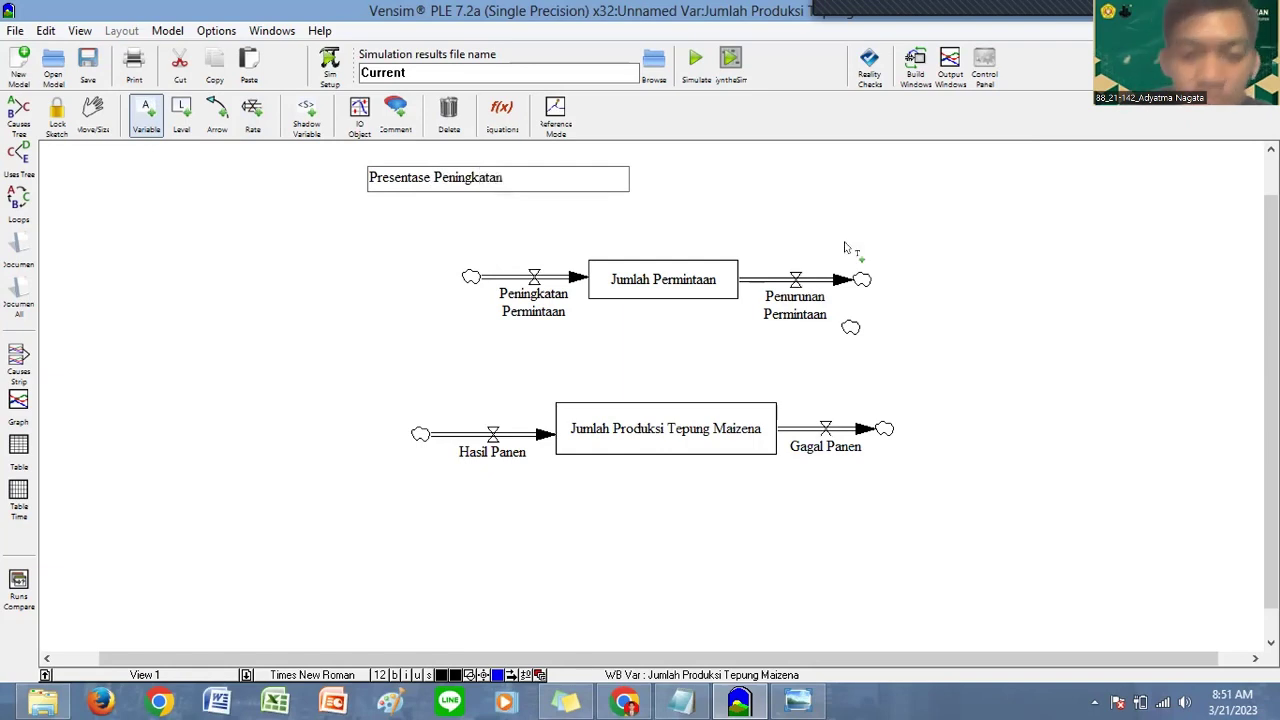
Step: Add an auxiliary variable named Presentase Penurunan above the Penurunan Permintaan rate
left_click(868, 202)
type("Pres")
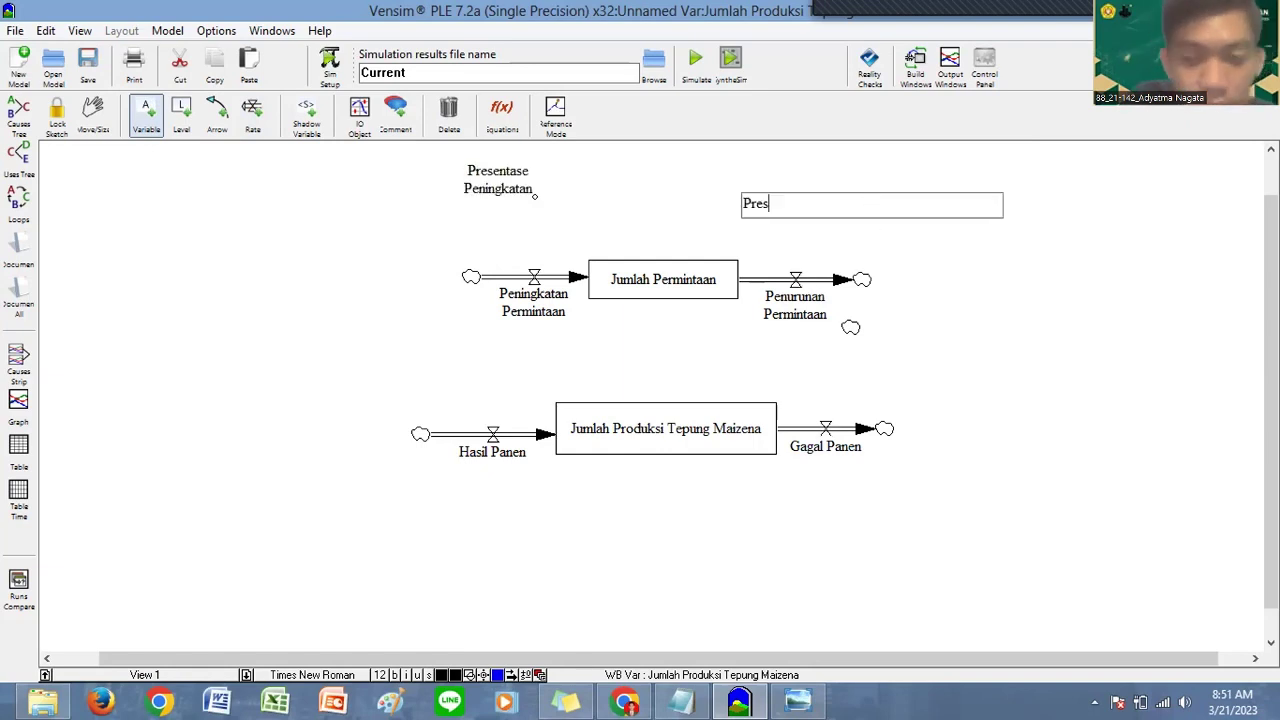
type("entase ")
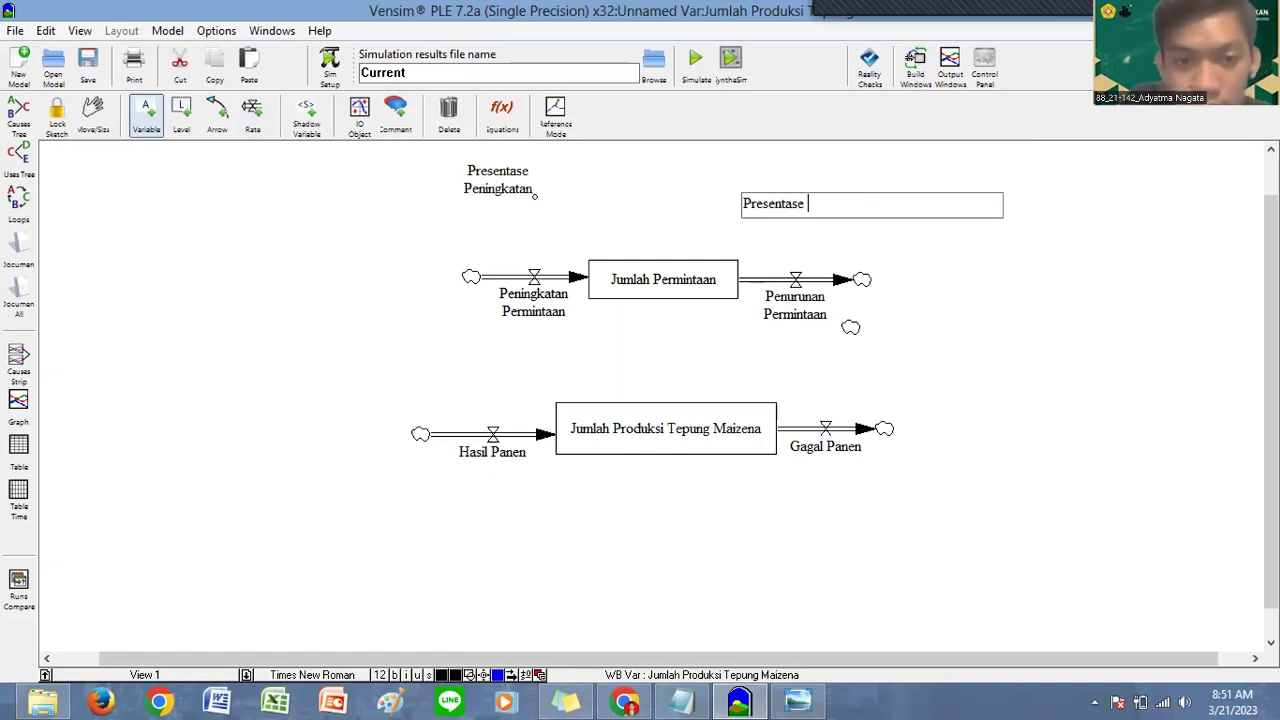
type("Penurunan")
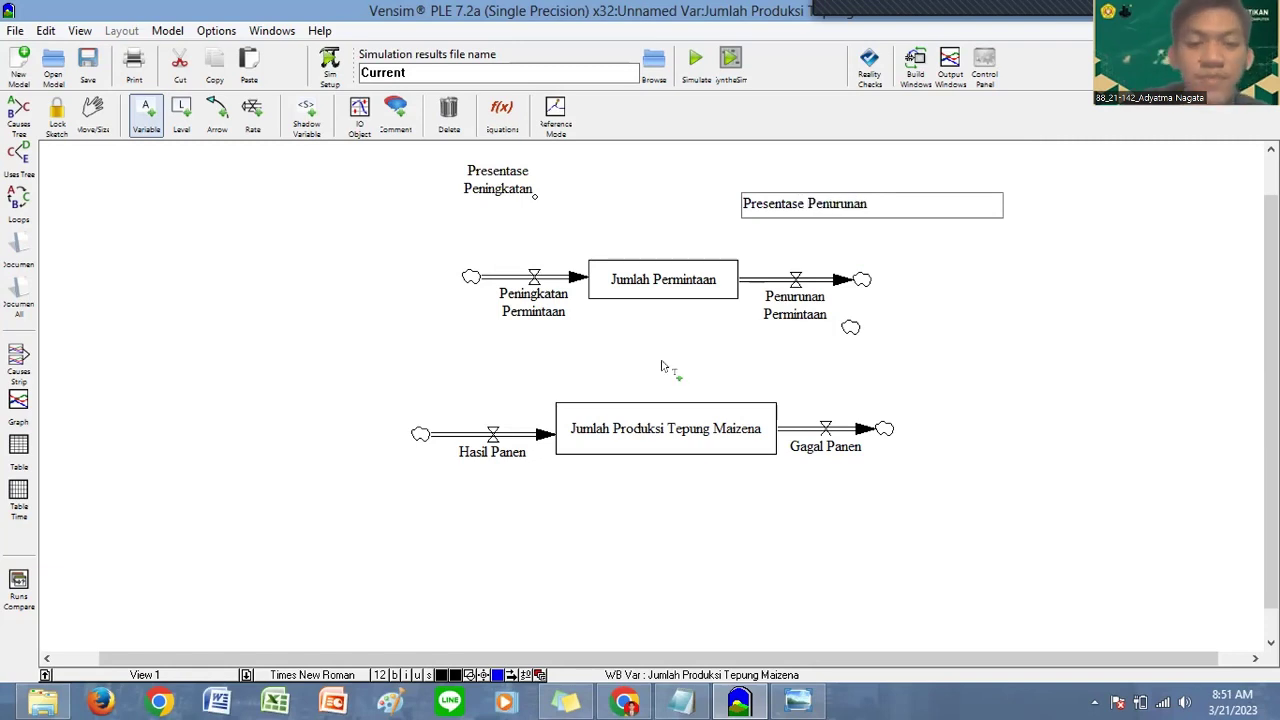
Step: Add an auxiliary variable named Pemberian Pupuk Kualitas Terbaik above and to the left of the Hasil Panen rate
left_click(370, 356)
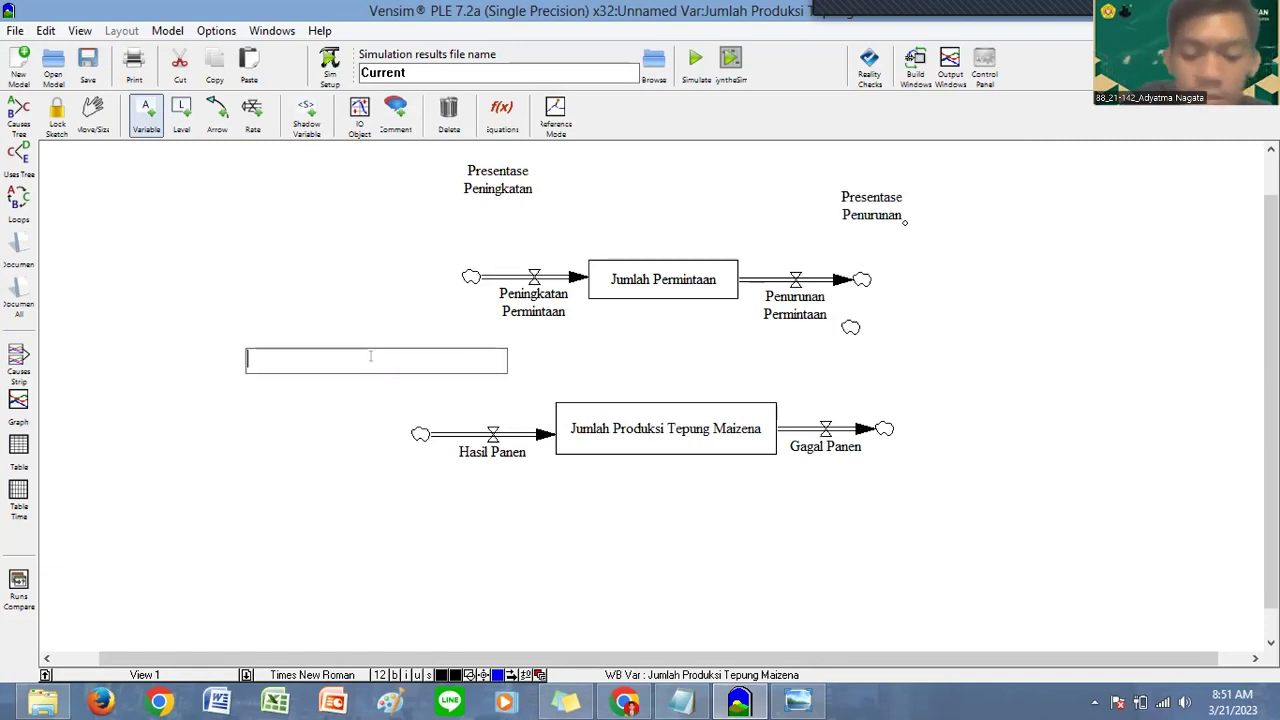
type("Pe")
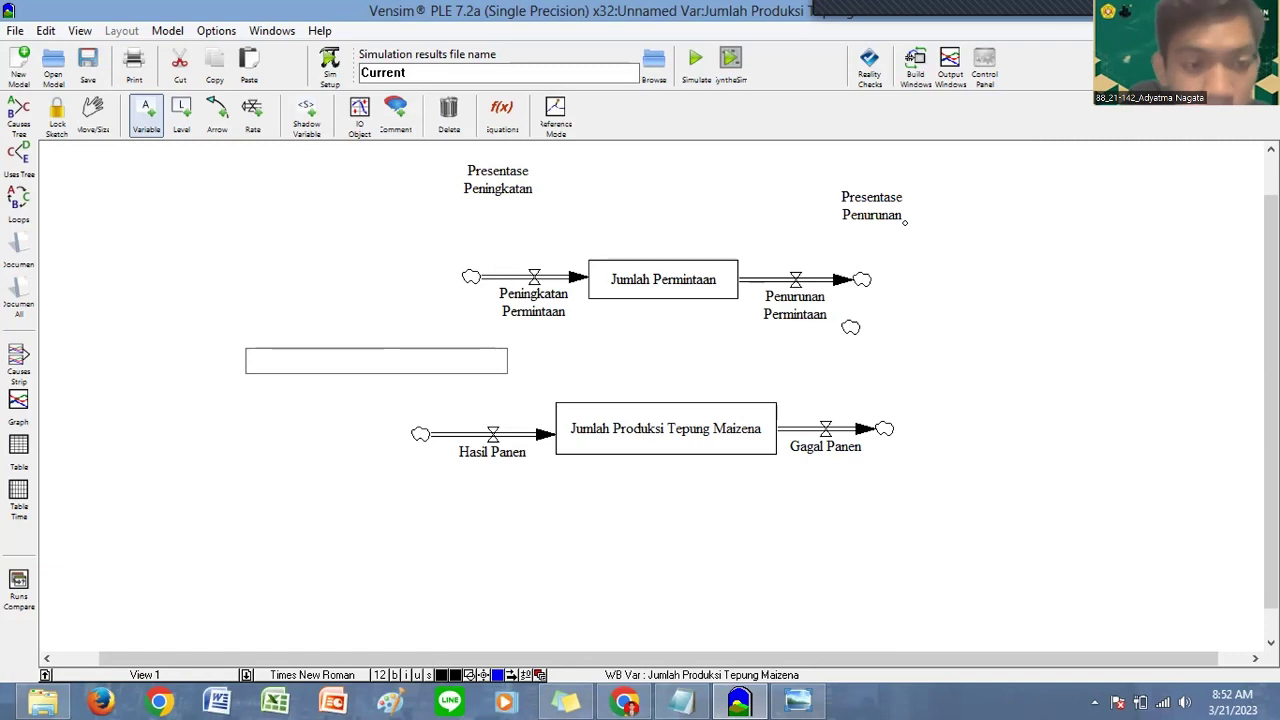
type("mberu")
key("BackSpace")
type("ian Pupuk ")
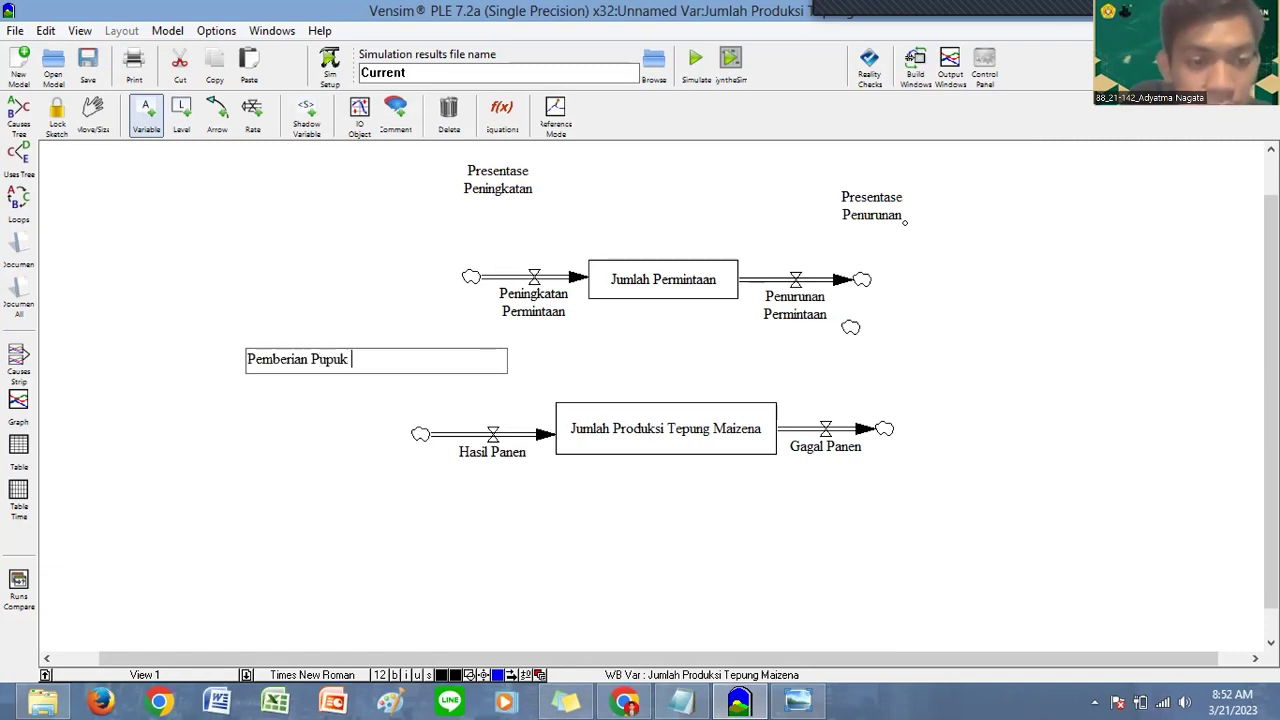
type("Kualitas Ter")
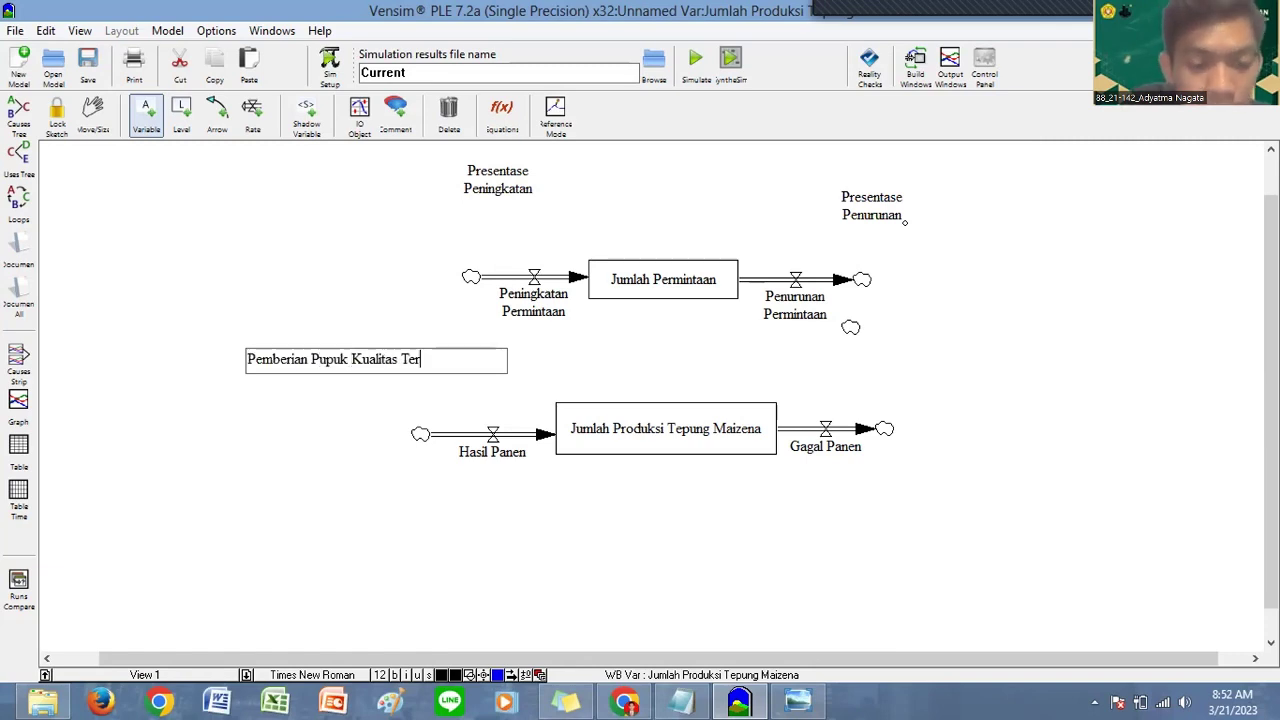
type("baik")
Step: Add an auxiliary variable named Pemilihan Bibit Jagung Kualitas Terbaik to the left of the Hasil Panen inflow's cloud
left_click(236, 443)
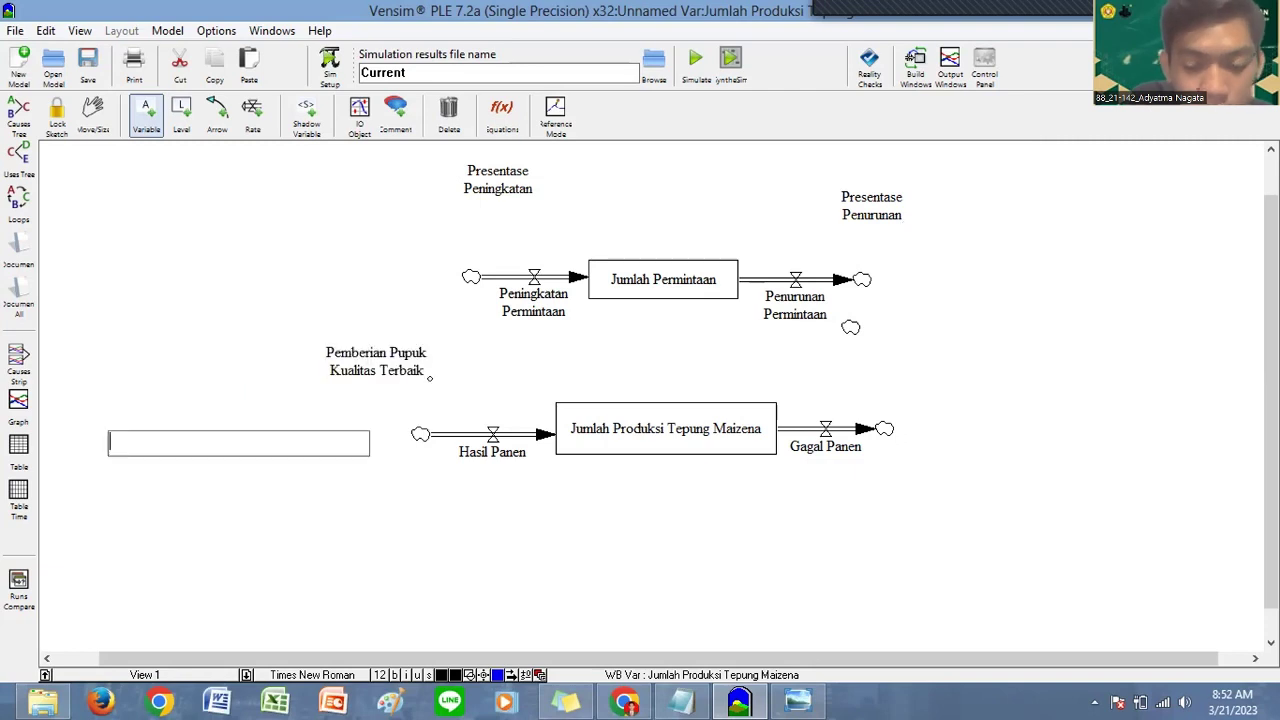
type("Pemilihan")
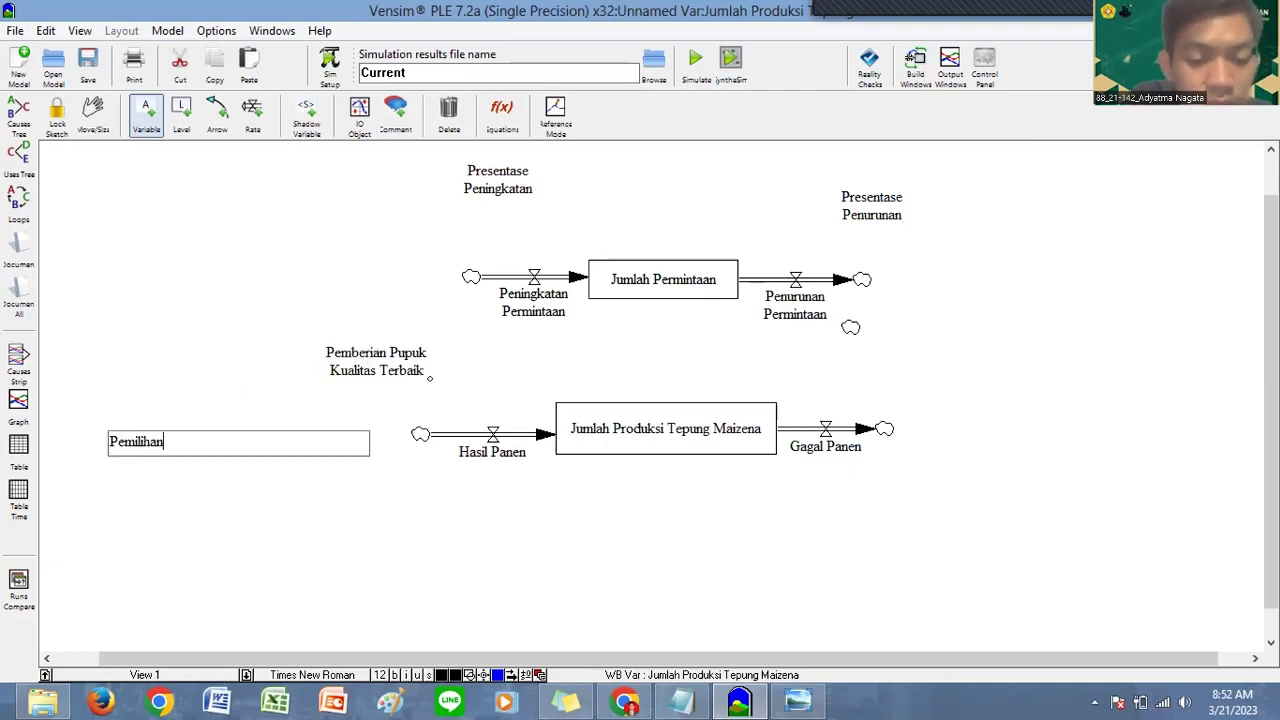
type(" Bibit ")
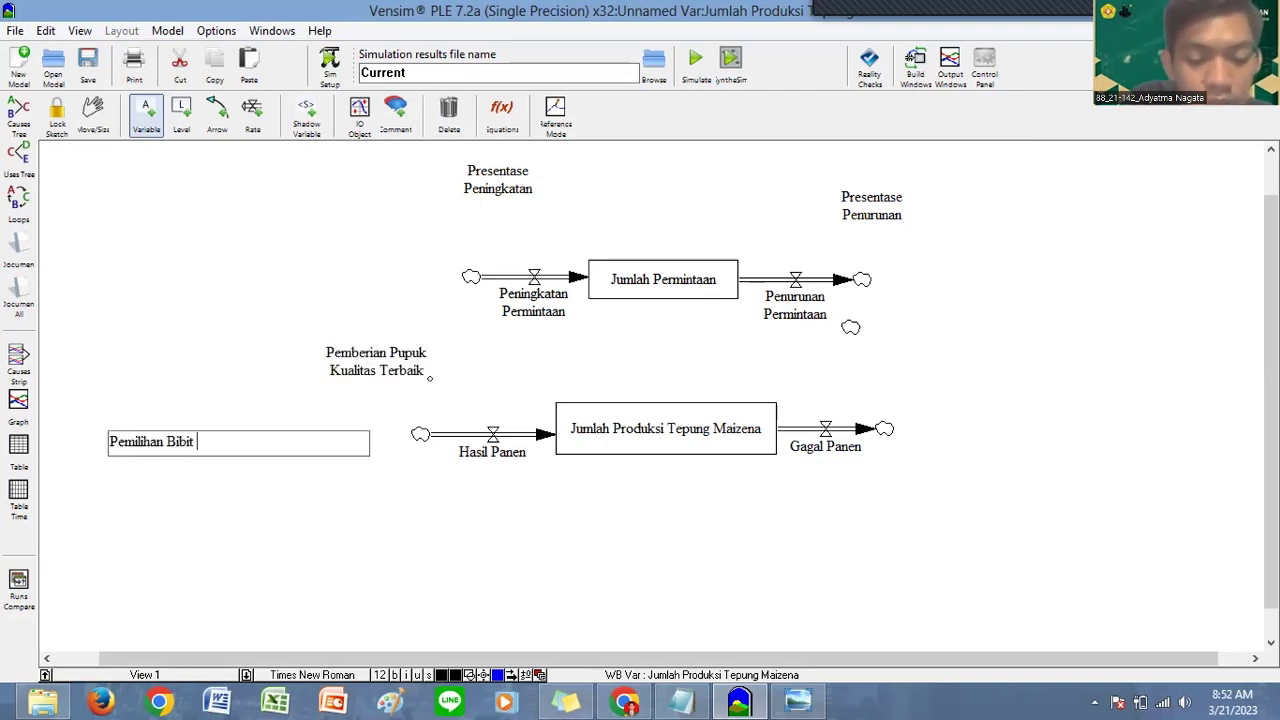
type("Jagung Kual")
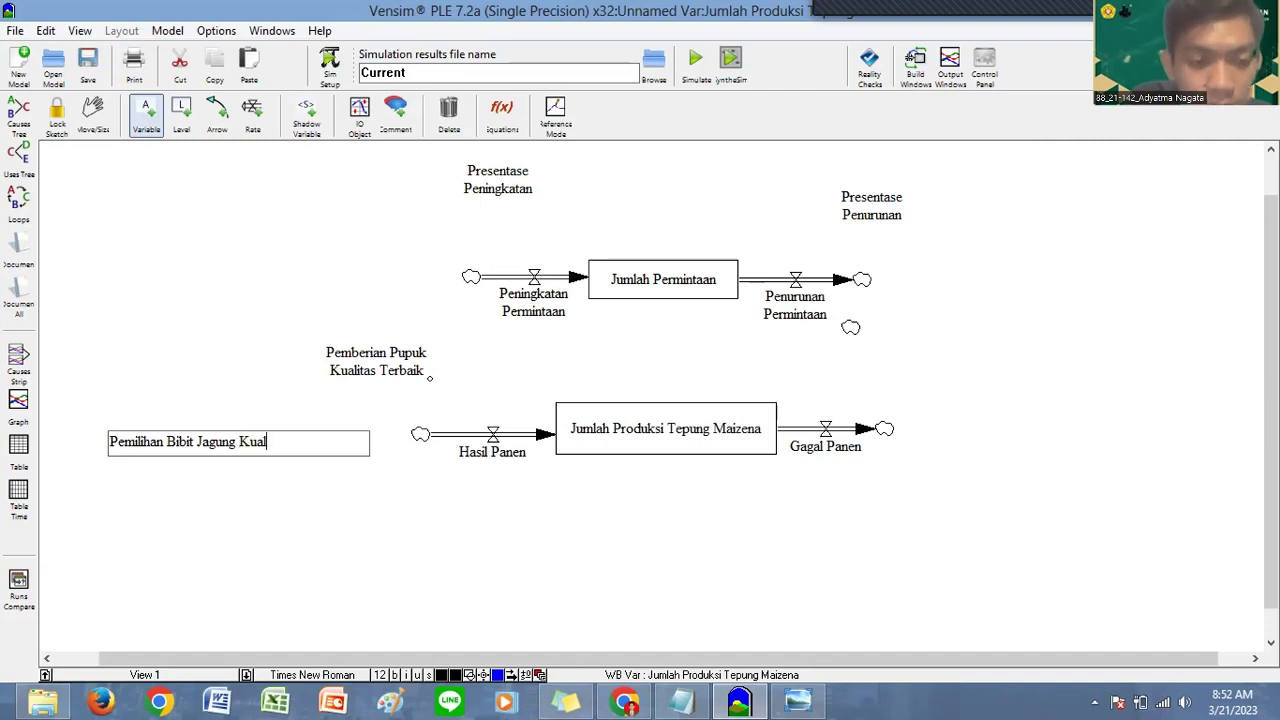
type("itas Terbaik")
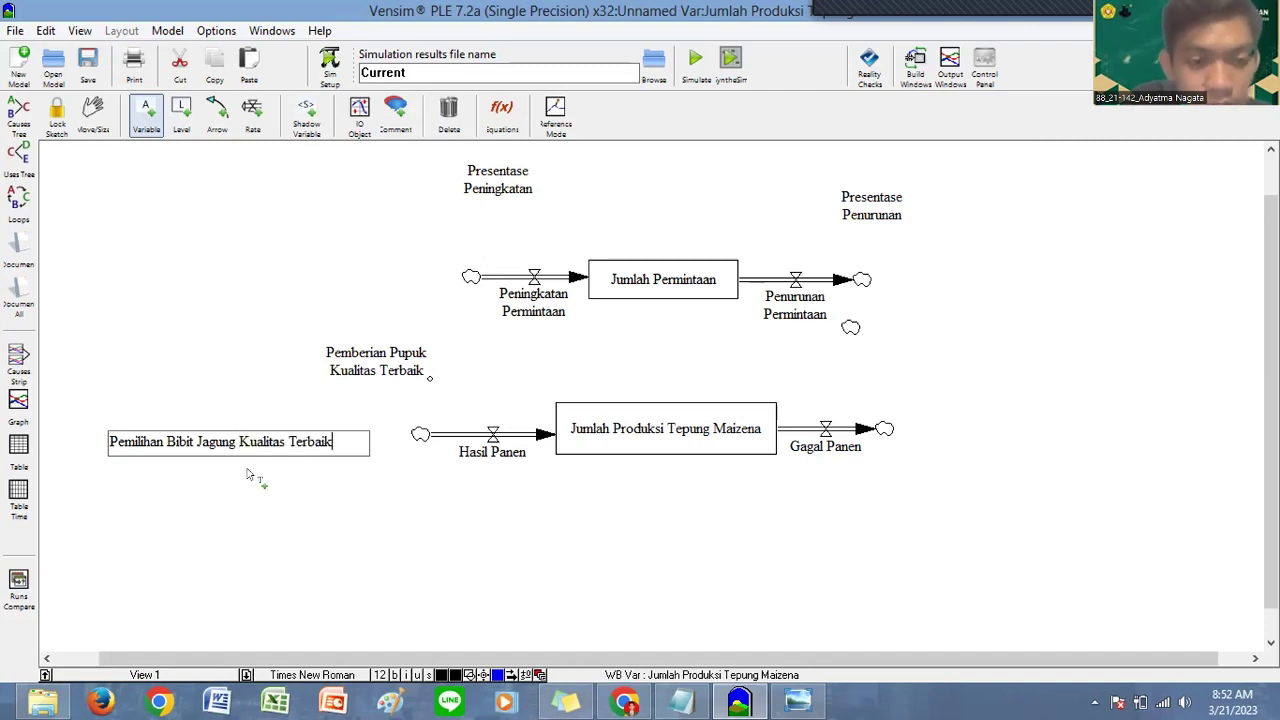
Step: Try to add a variable named Luas Lahan Tanaman Jagung directly below Pemilihan Bibit Jagung Kualitas Terbaik
left_click(249, 476)
type("L")
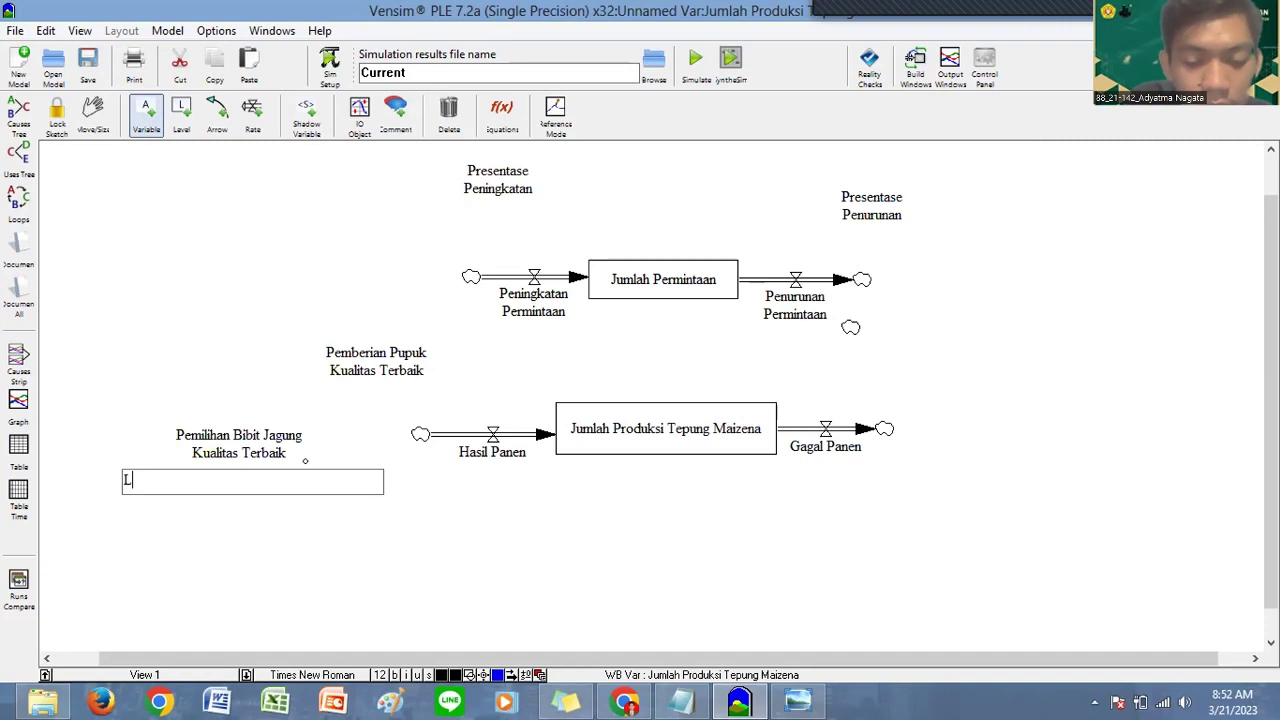
type("uas Lahan ")
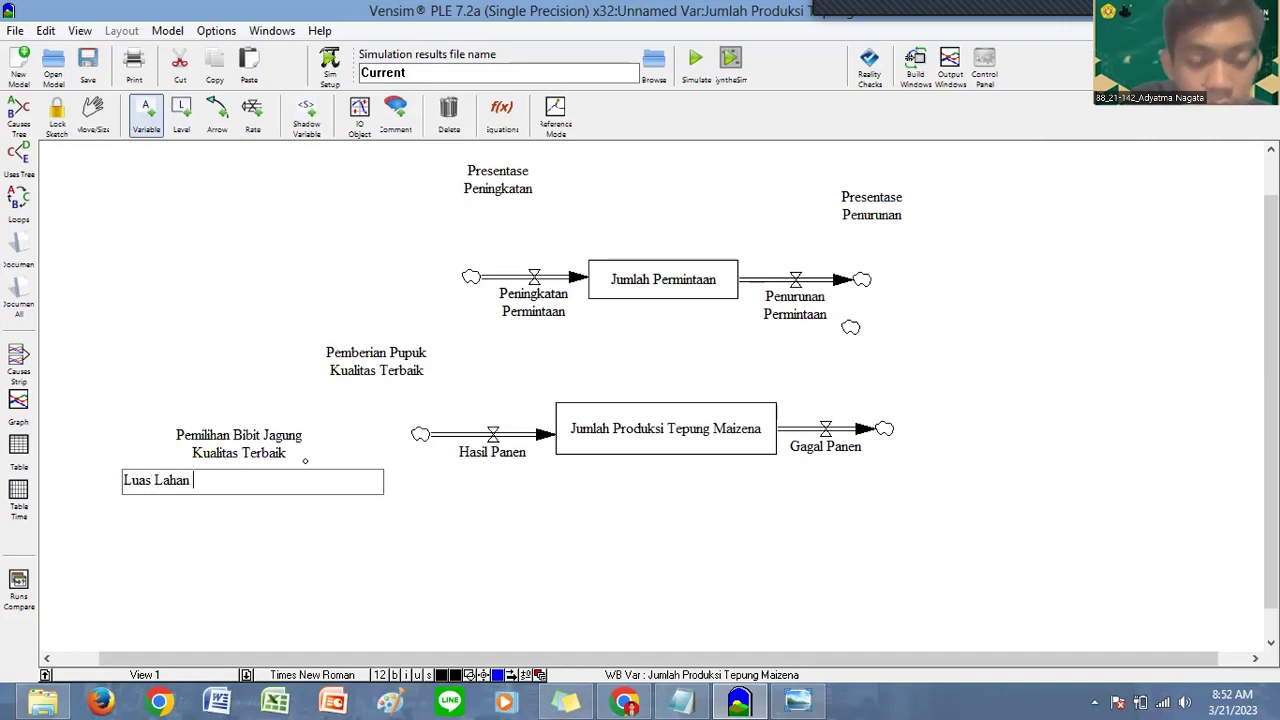
type("Tanaman J")
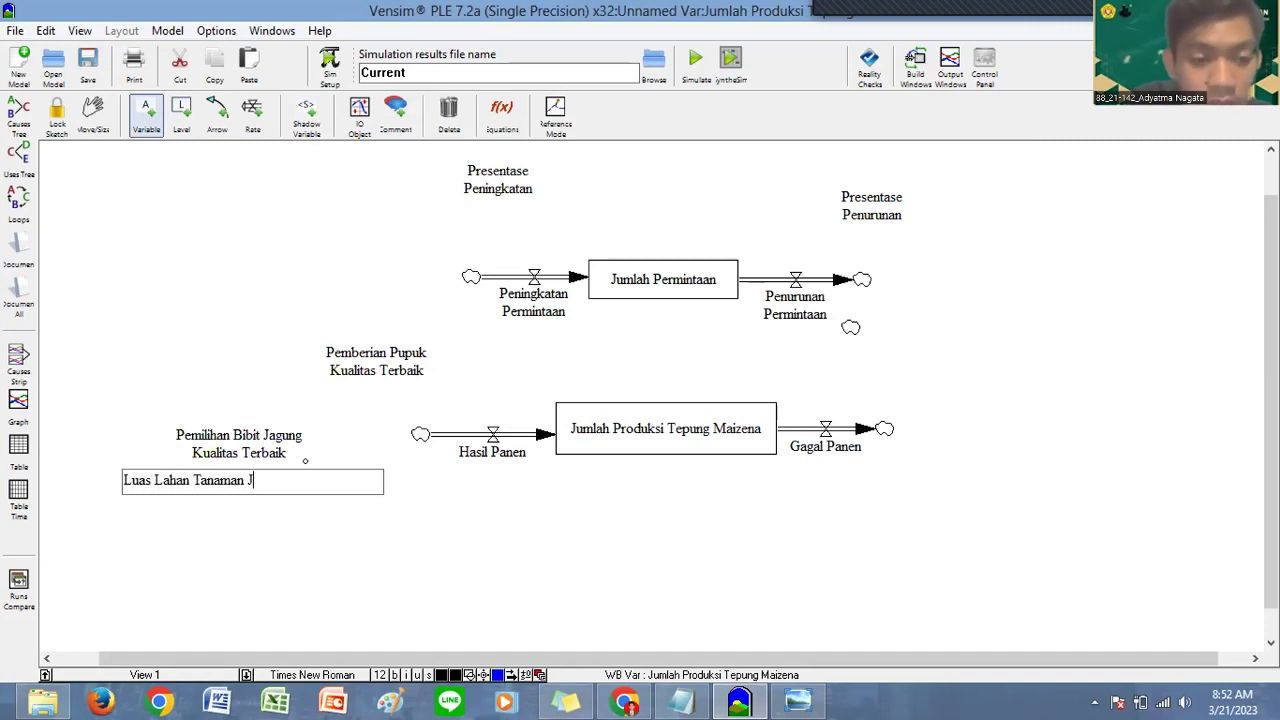
type("agung")
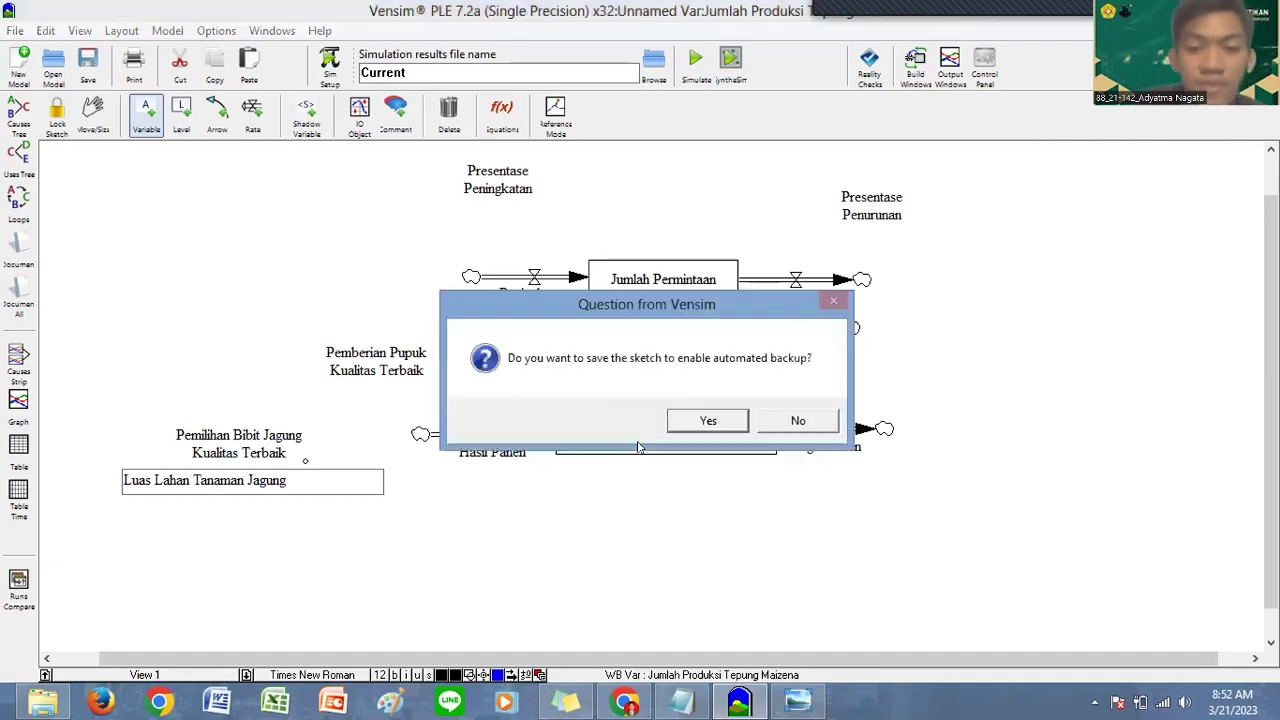
Step: Accept saving the sketch for automated backup and save the model in Documents as SFD 2
left_click(704, 414)
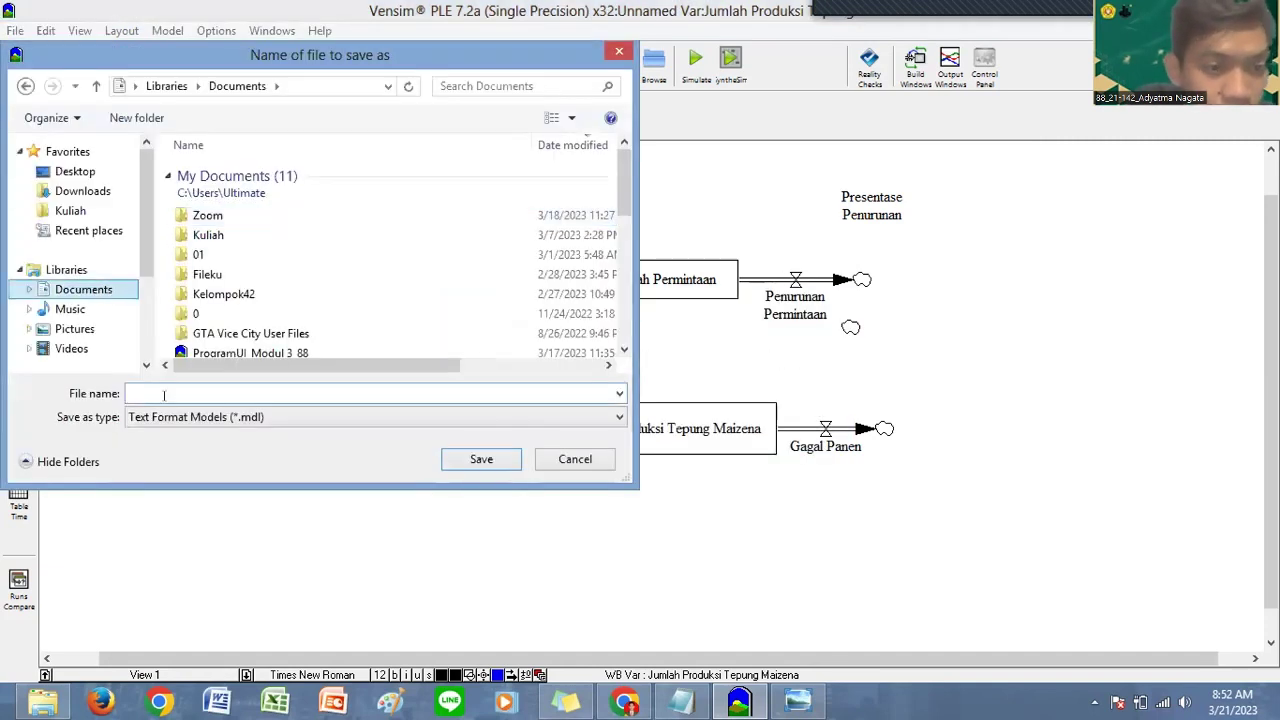
left_click(162, 391)
type("S")
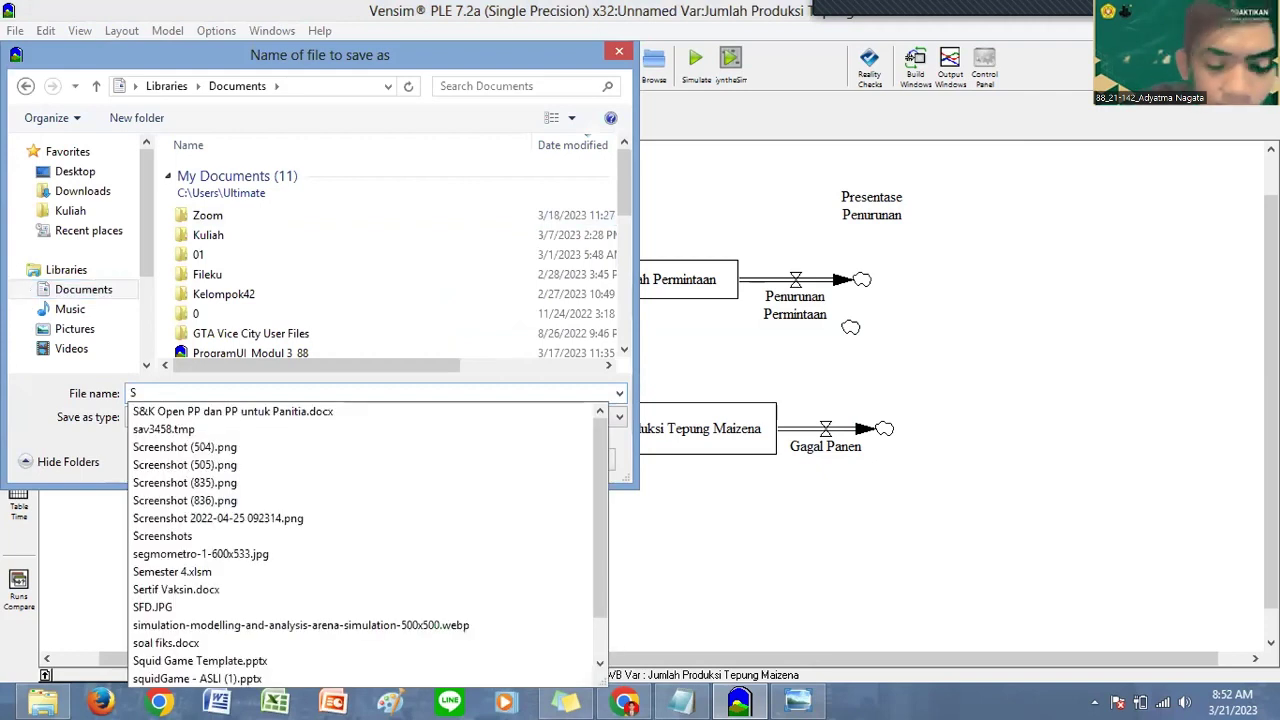
type("FD")
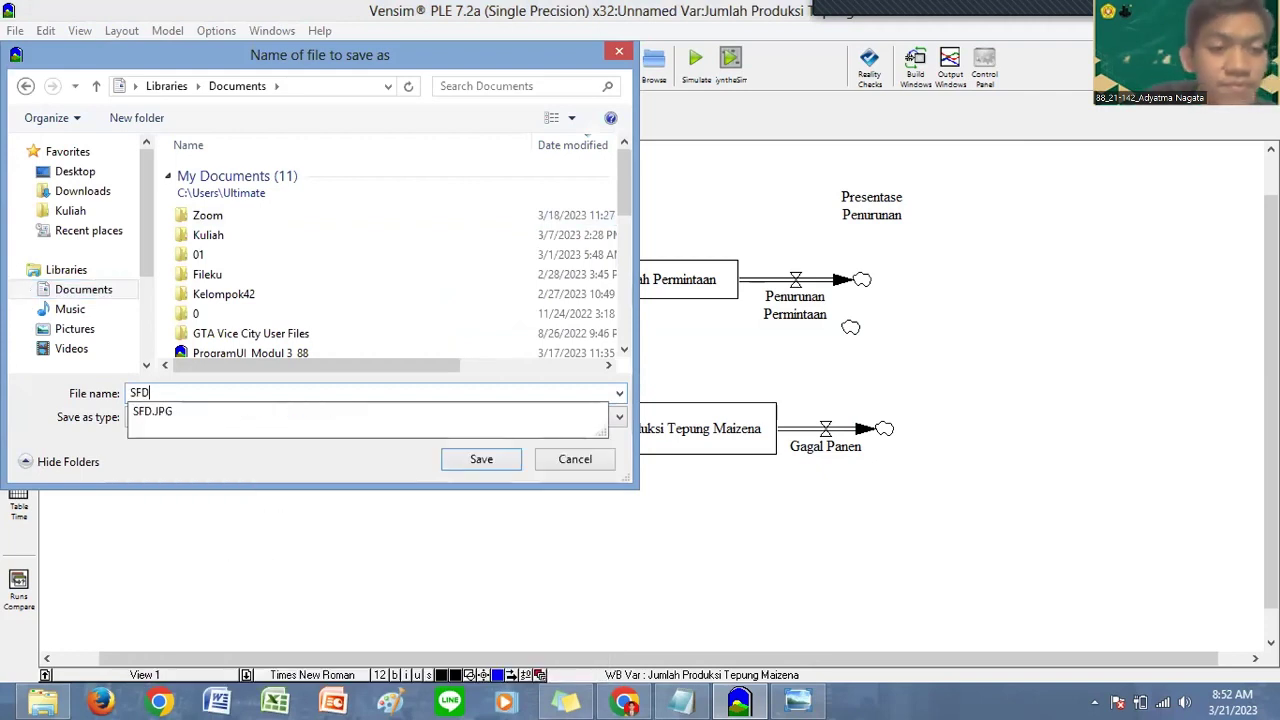
type(" 2")
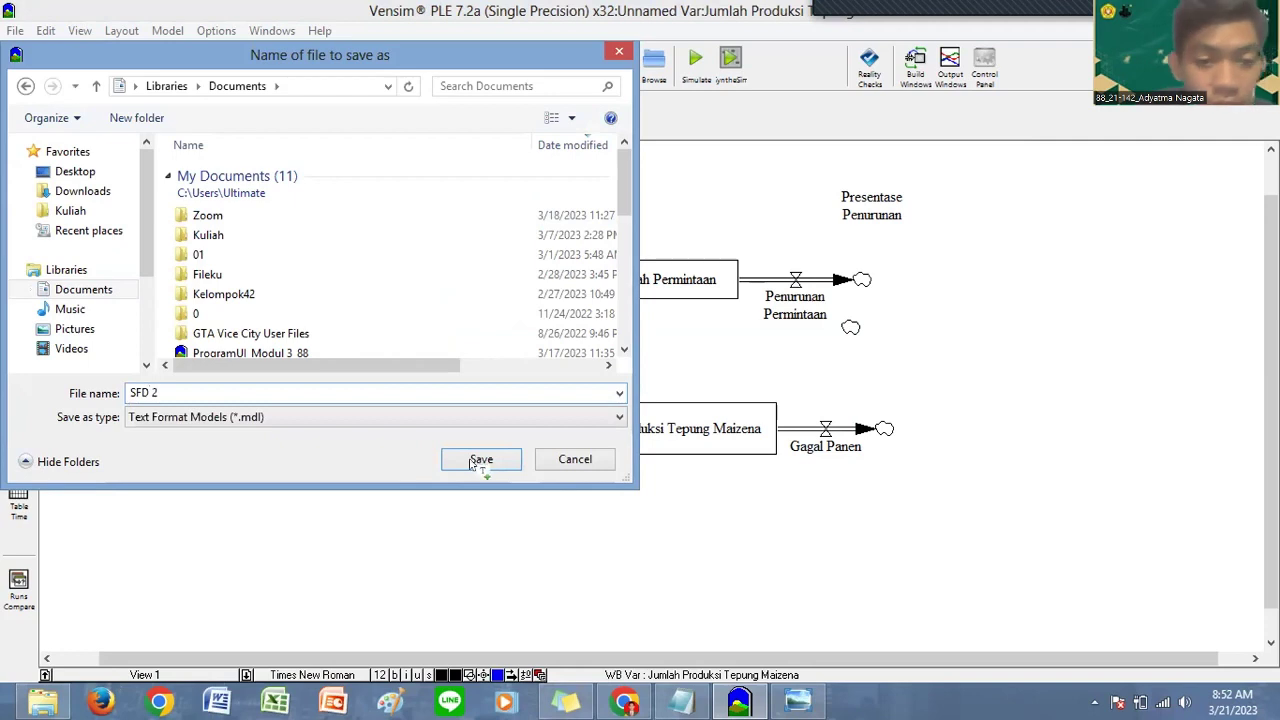
left_click(481, 459)
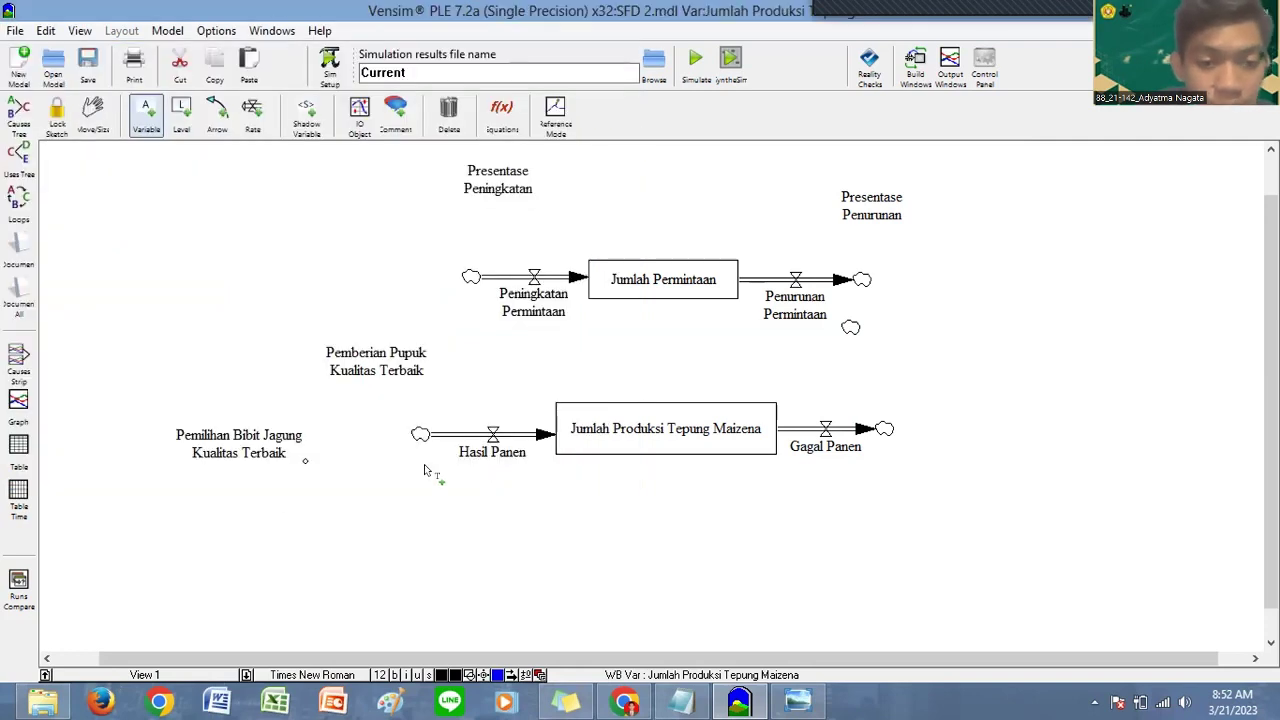
Step: Add an auxiliary variable named Luas Lahan Tanaman Jagung below and slightly to the right of Pemilihan Bibit Jagung Kualitas Terbaik
left_click(313, 502)
type("Luas")
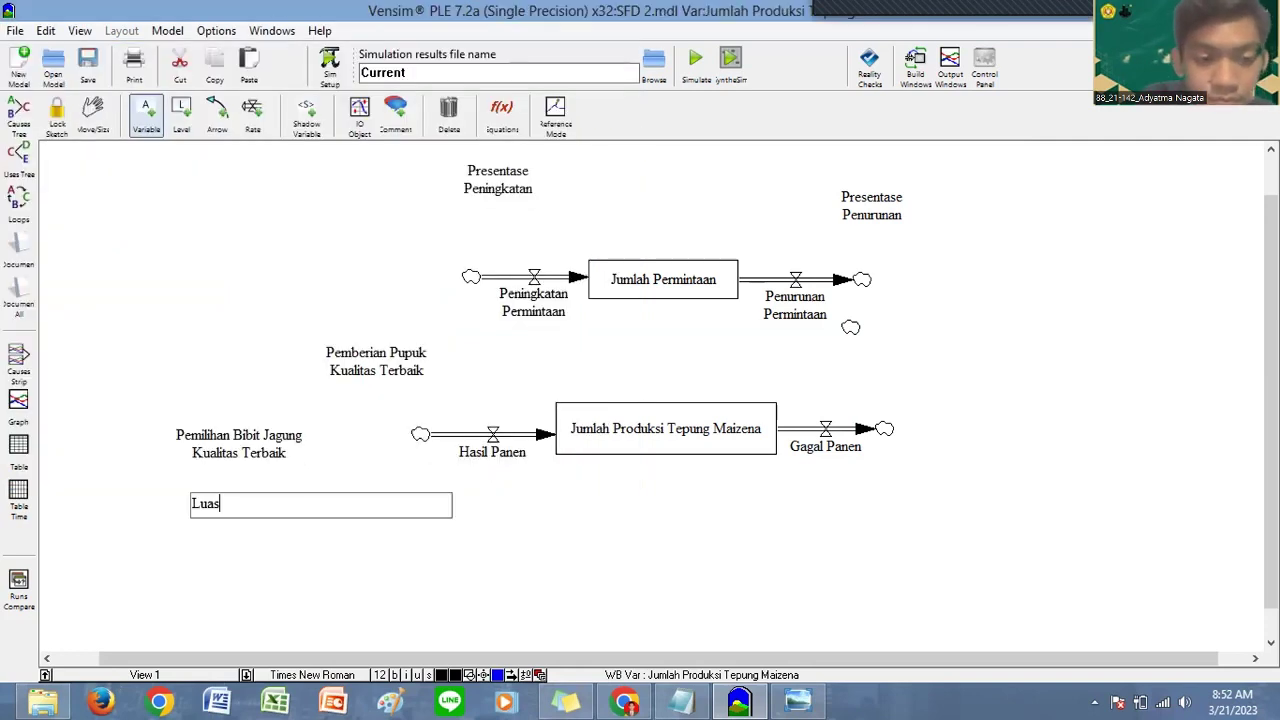
type(" Lahan Ta")
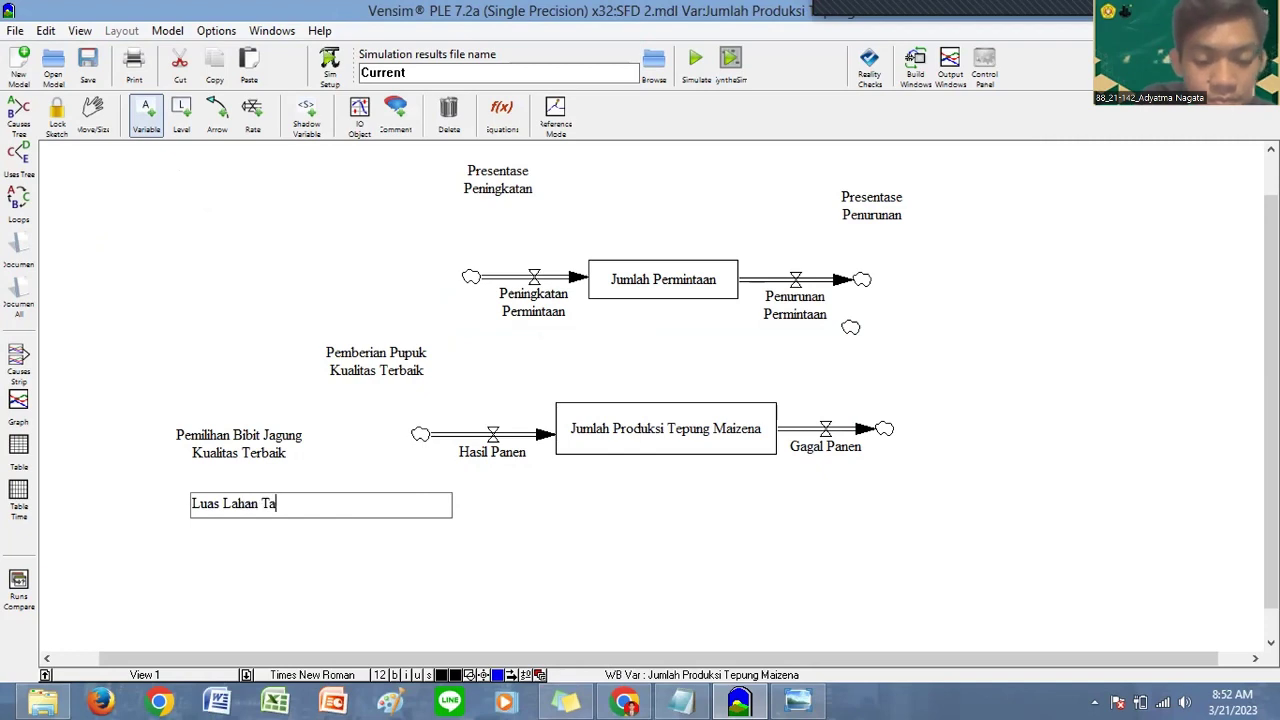
type("namana")
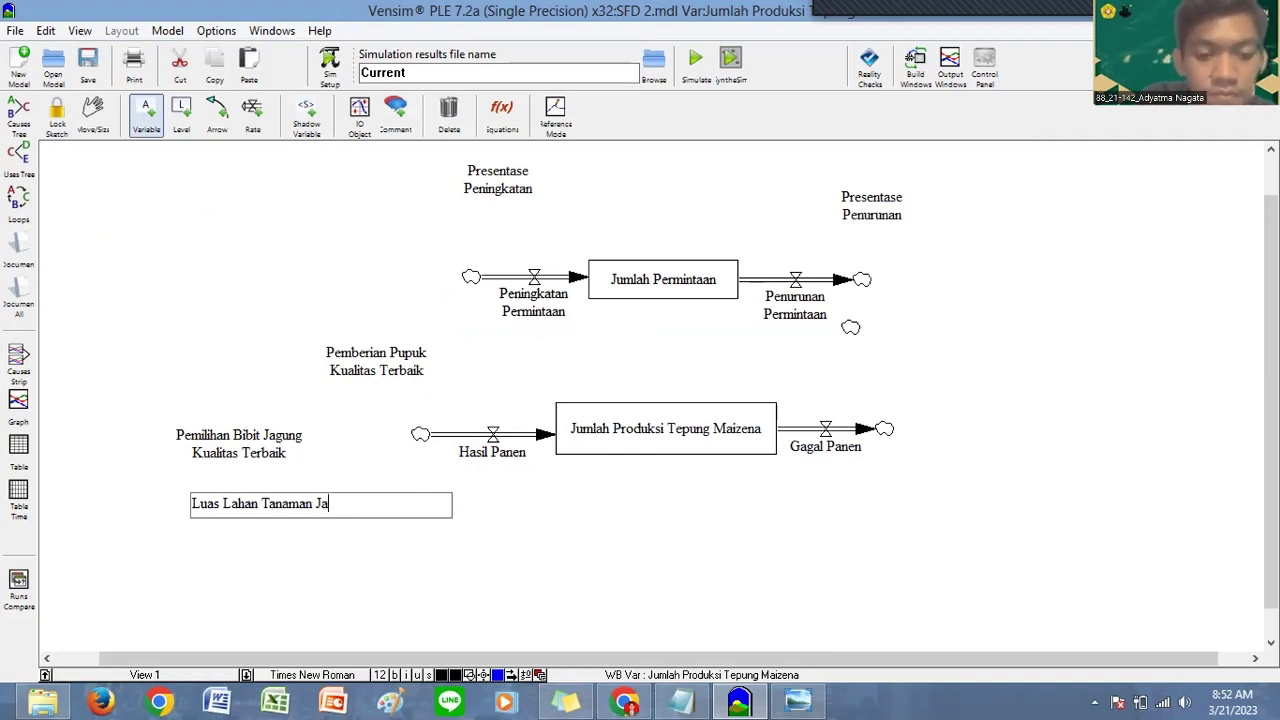
type("gung")
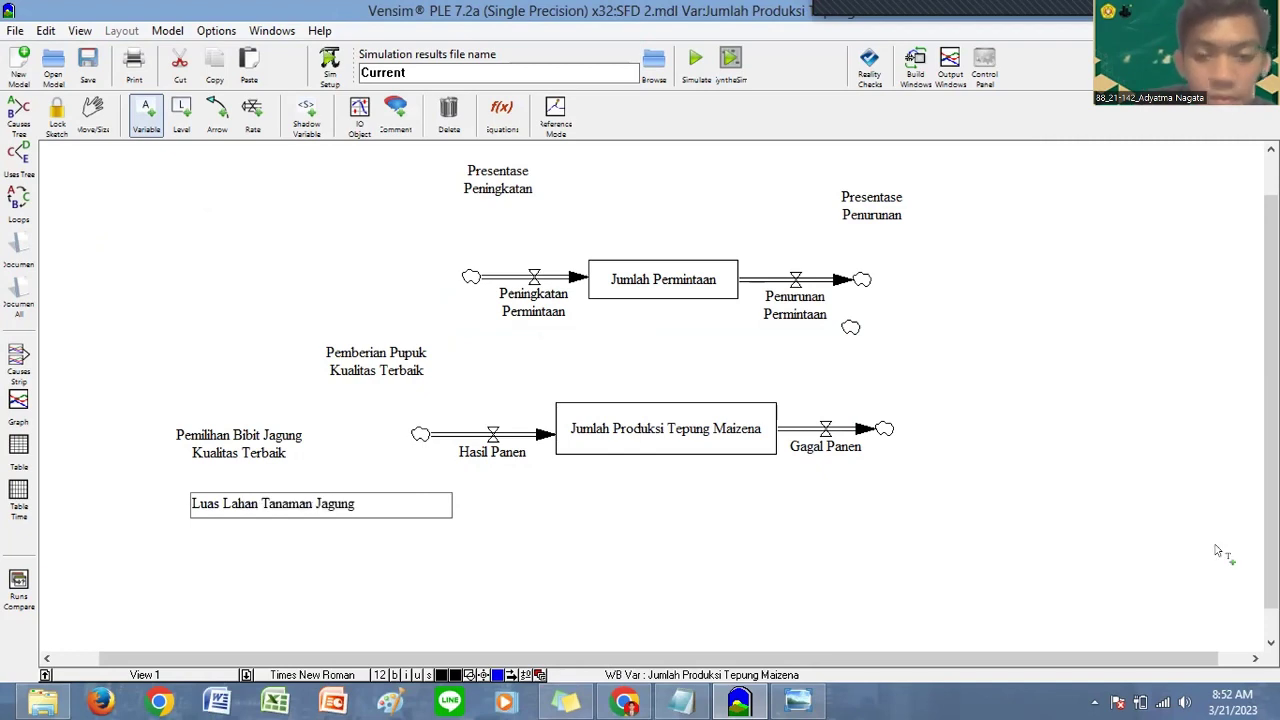
Step: Add an auxiliary variable named Penggunaan Peptisida Berlebihan above and to the right of the Gagal Panen rate
left_click(968, 370)
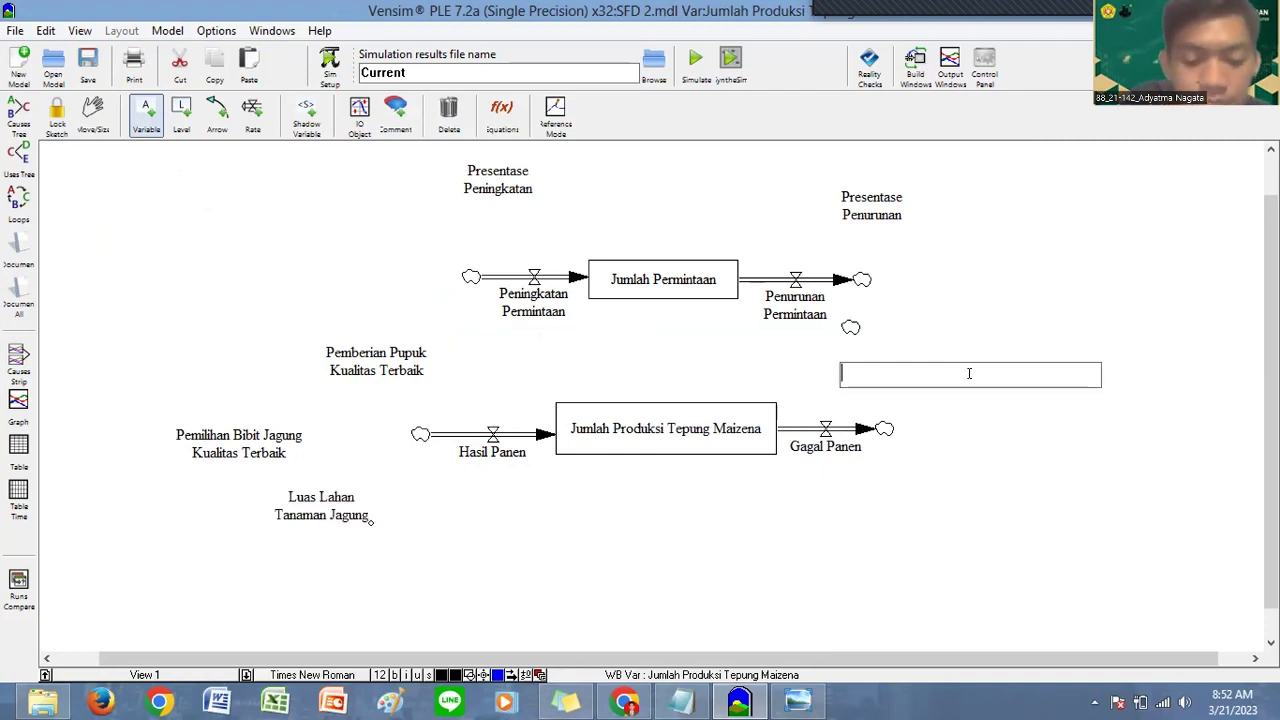
type("Pen")
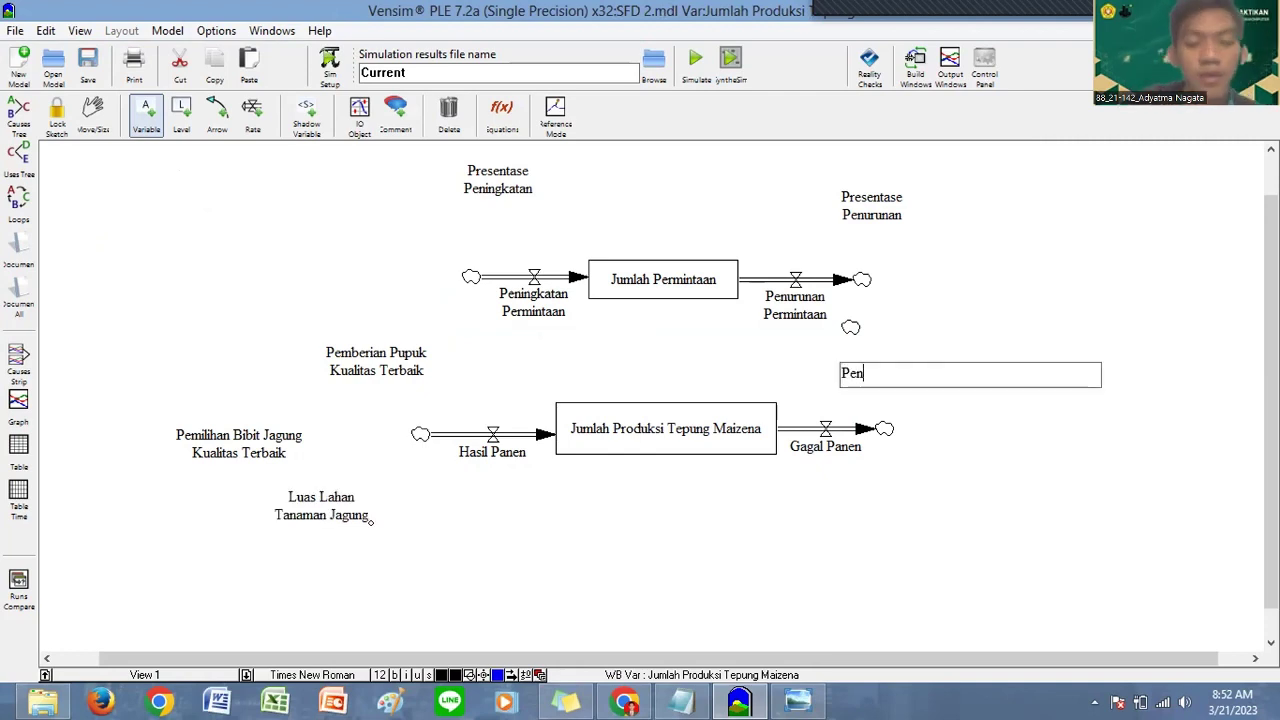
type("ggunaan Pep")
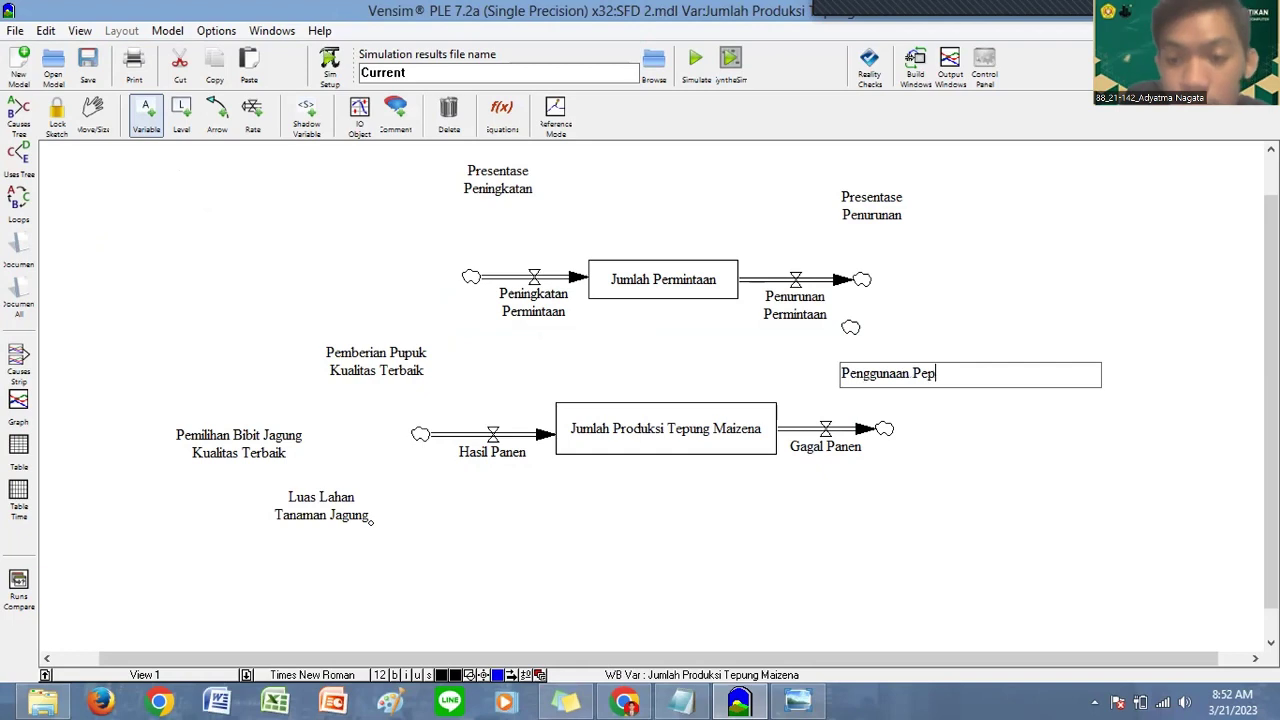
type("si")
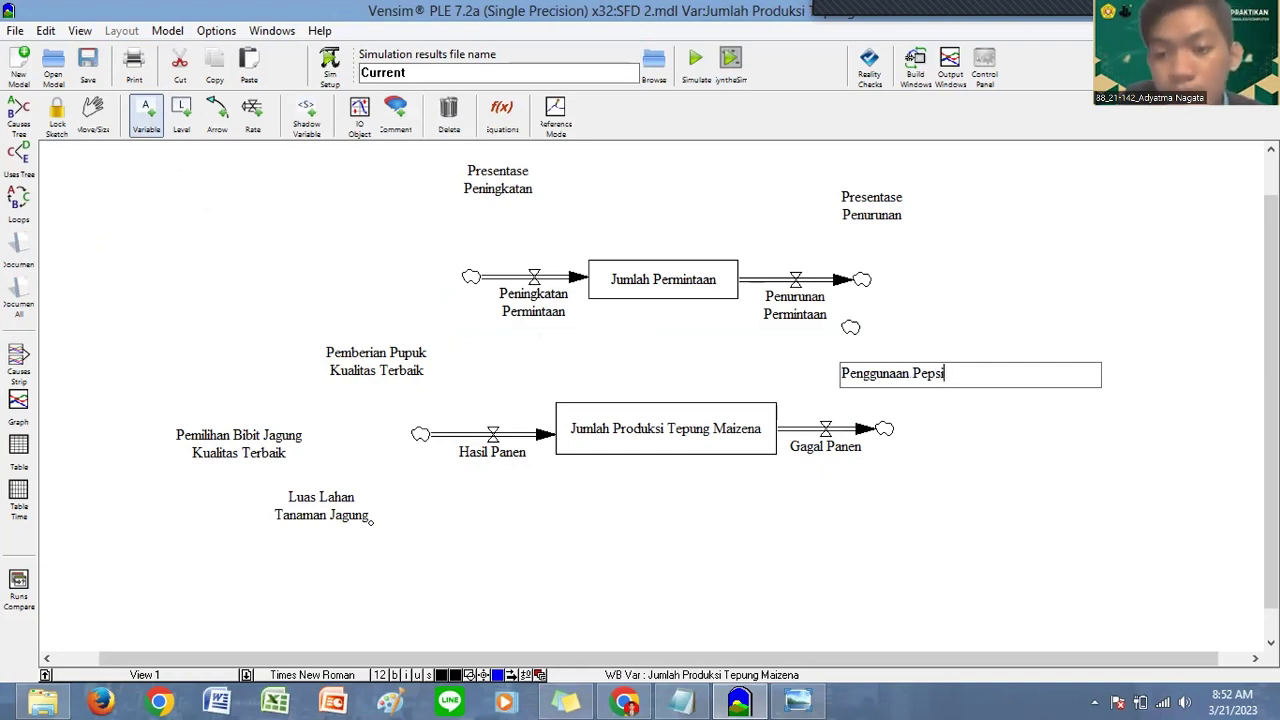
key("BackSpace")
key("BackSpace")
type("tisida")
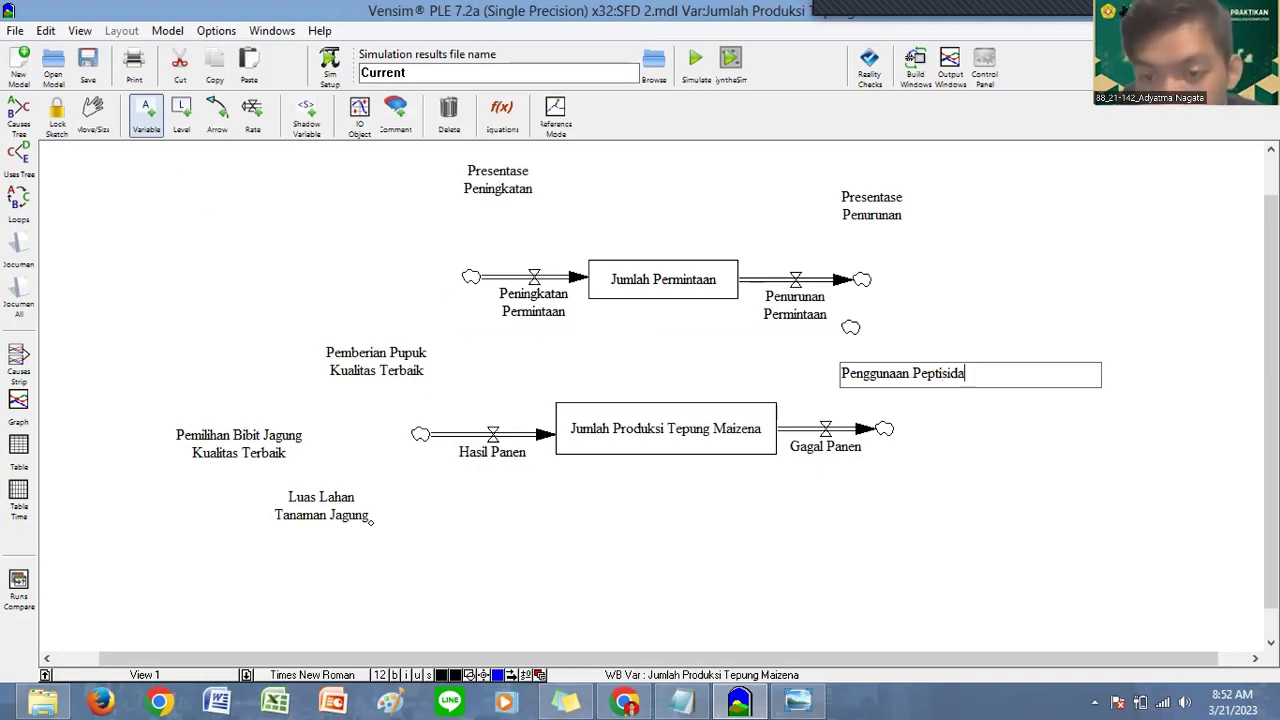
type(" Berlebihan")
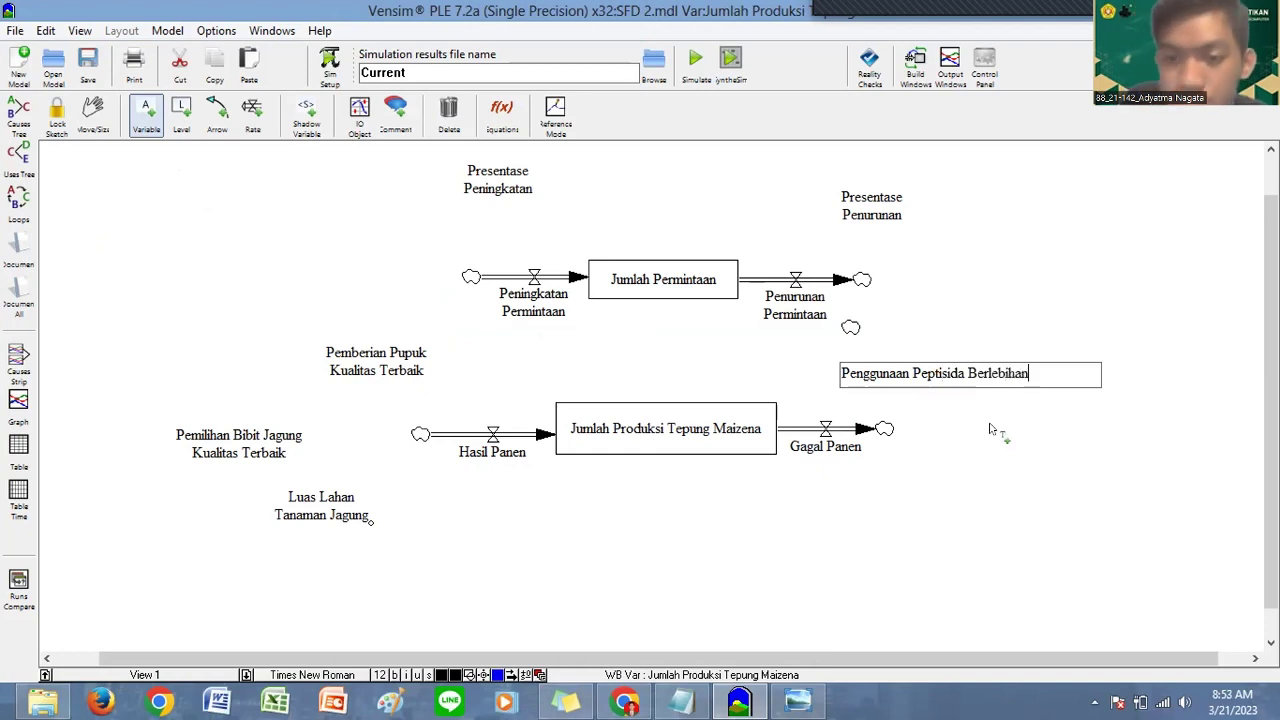
key("Return")
Step: Add an auxiliary variable named Teknologi Panen Belum Memadai to the right of the Gagal Panen outflow, below Penggunaan Peptisida Berlebihan
left_click(884, 428)
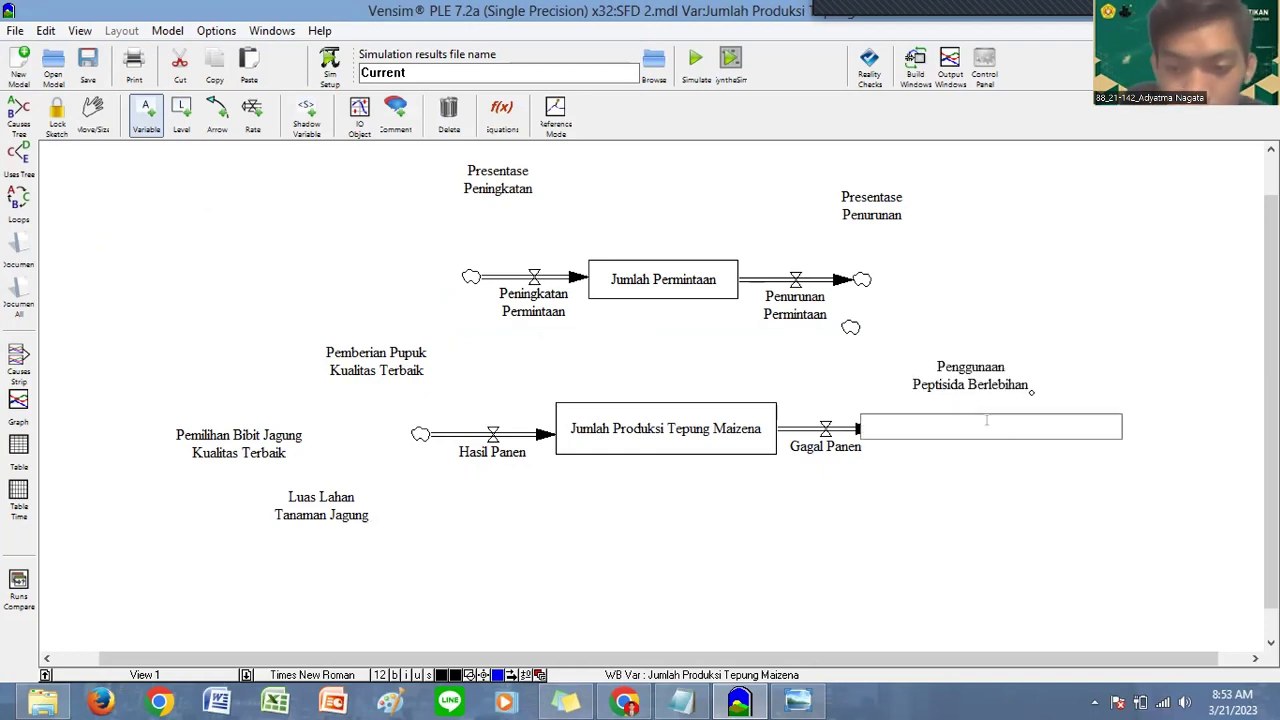
type("Teknolog")
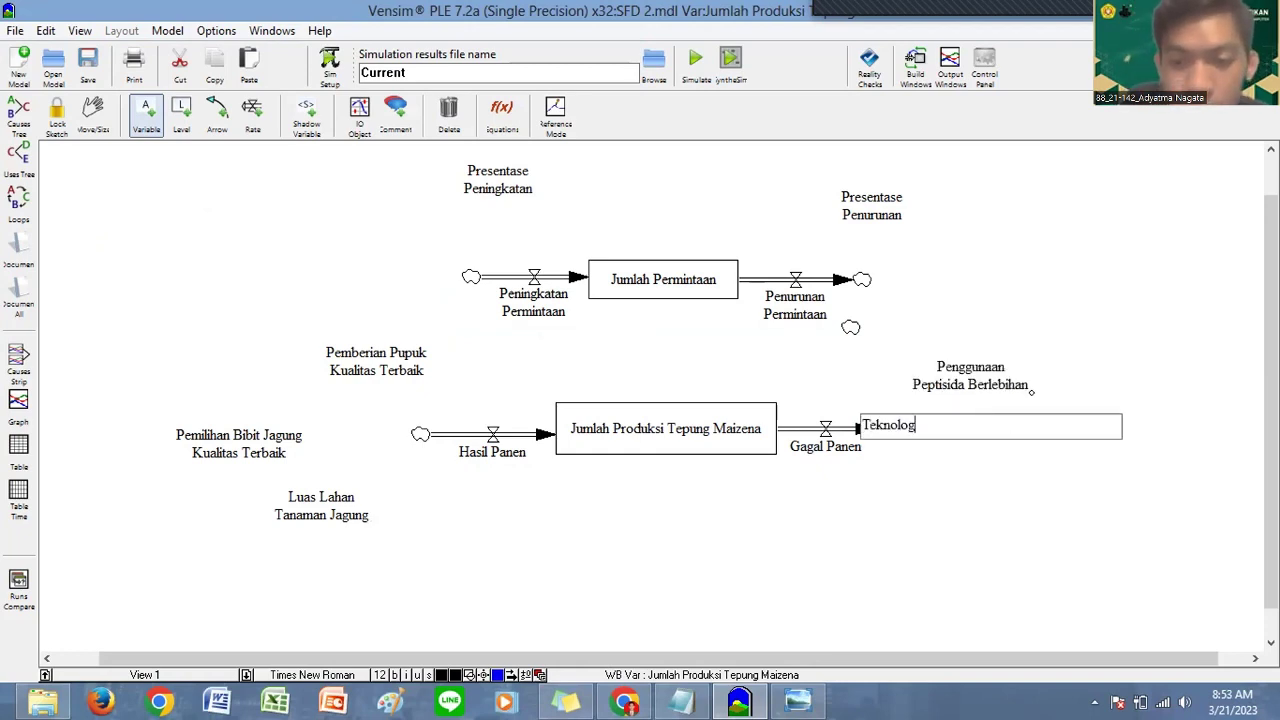
type("i Panen Be")
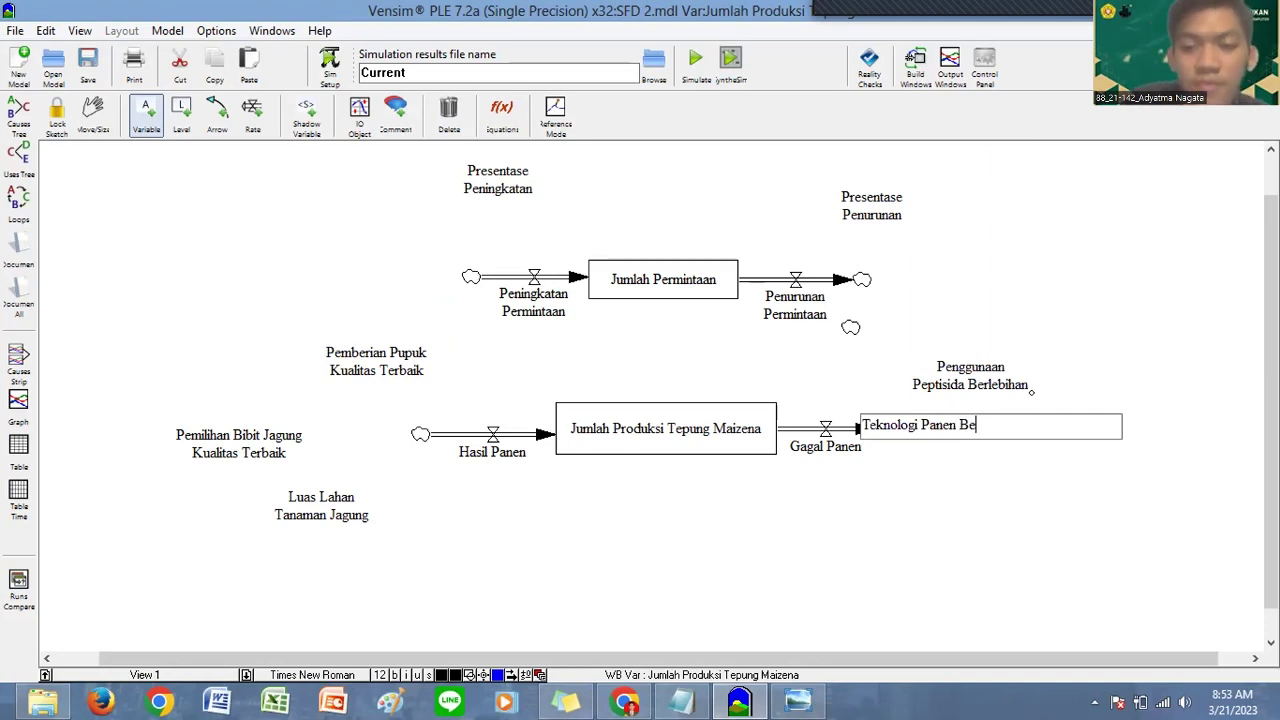
type("lum Memadai")
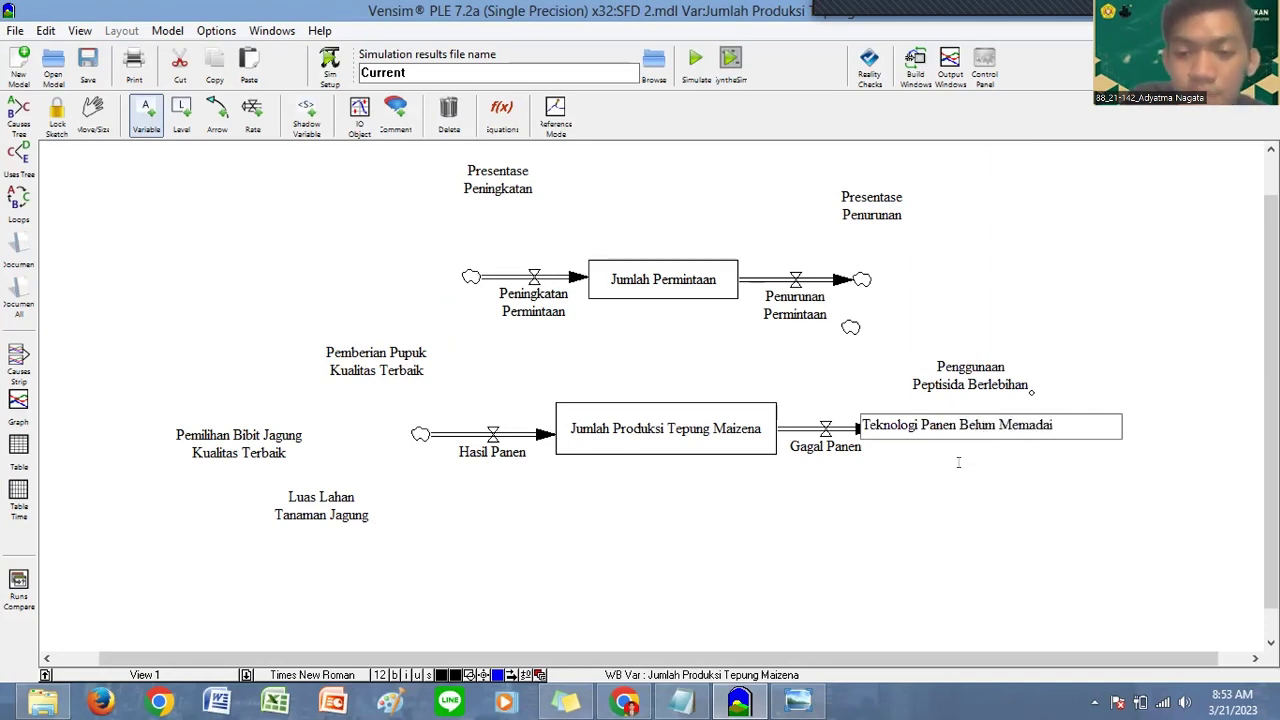
Step: Add an auxiliary variable named Iklim Tidak Mendukung directly below Teknologi Panen Belum Memadai
left_click(963, 467)
type("Iklim")
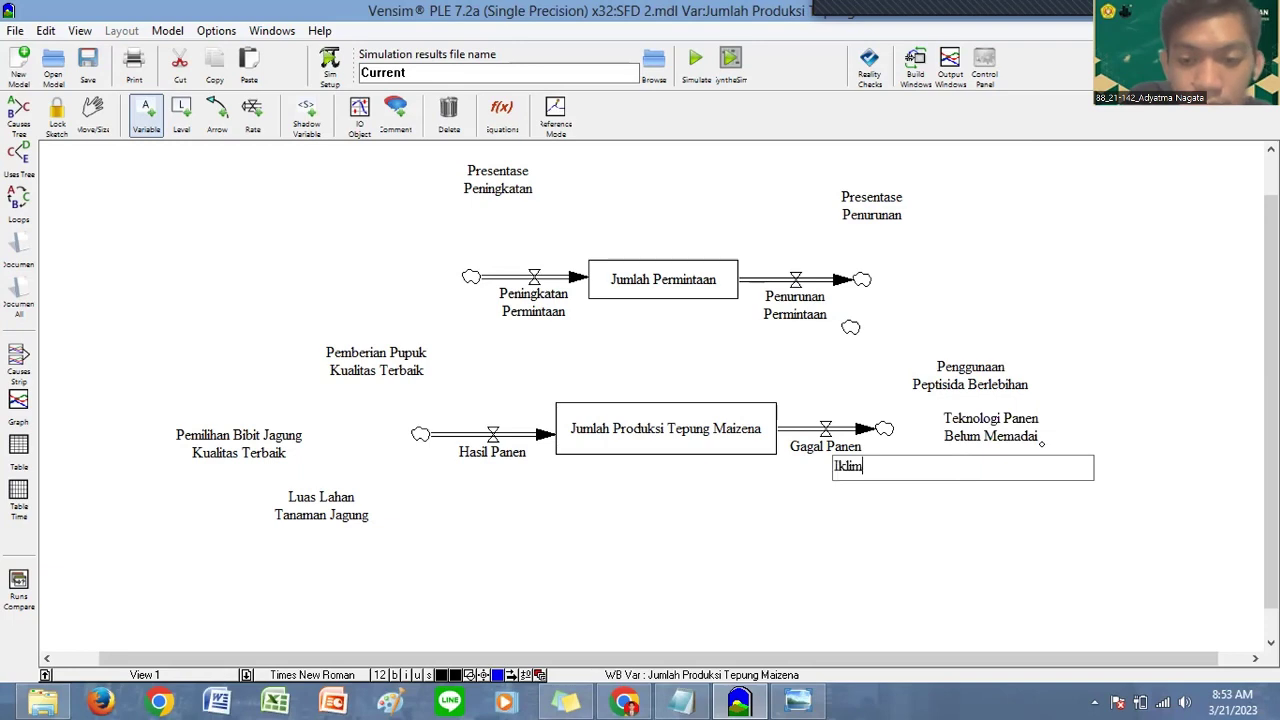
type(" Tidak ")
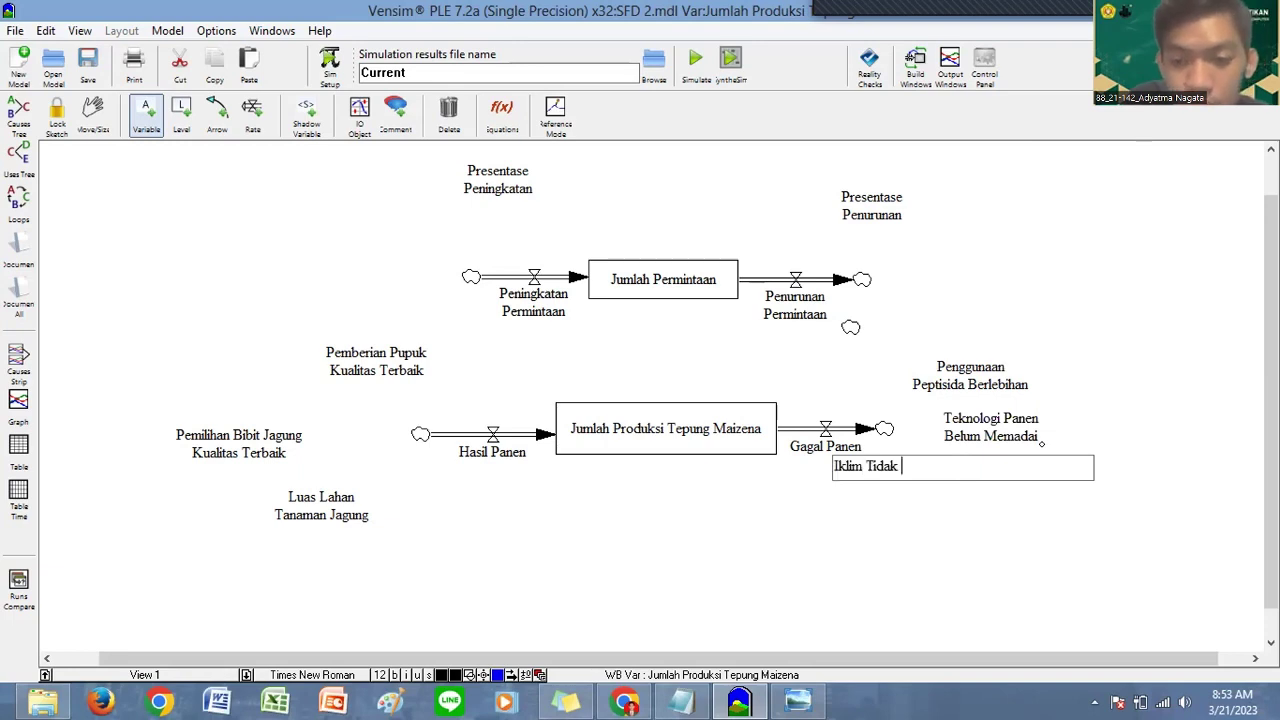
type("Mendukung")
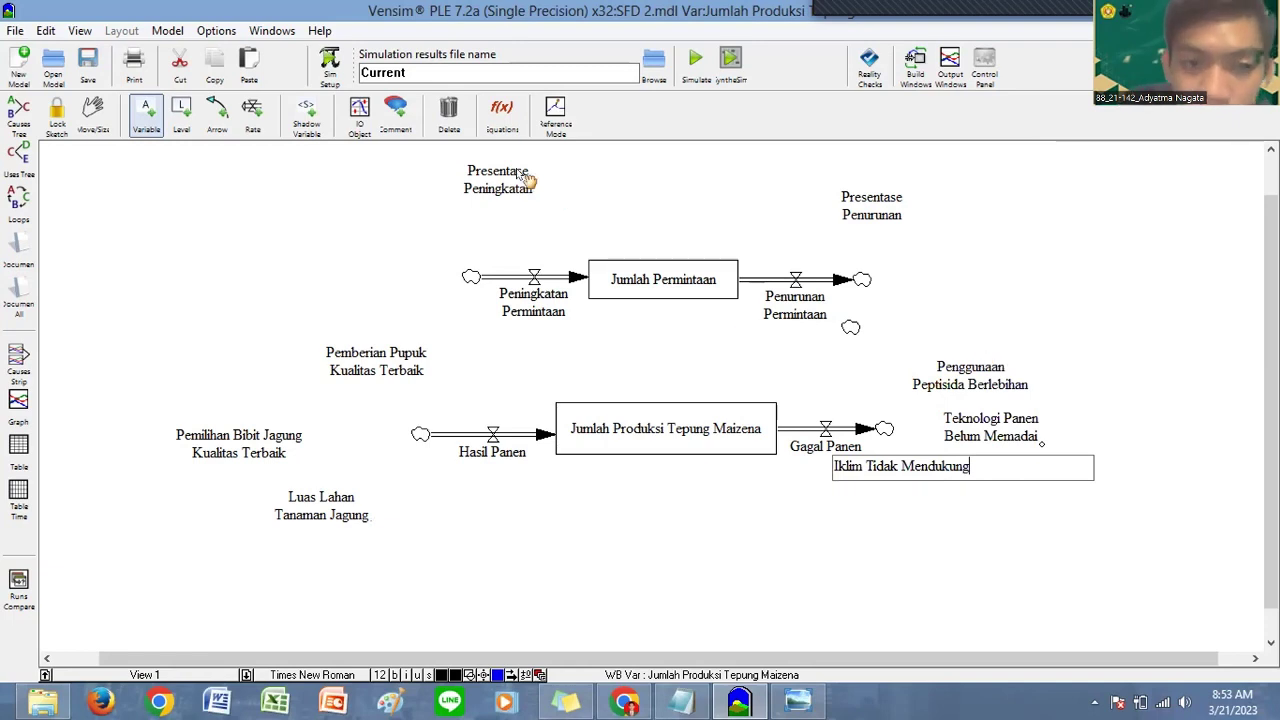
Step: Move Presentase Peningkatan slightly down and left, and space the three auxiliary variables around the Hasil Panen inflow farther apart
left_click_drag(527, 178, 517, 192)
left_click(386, 358)
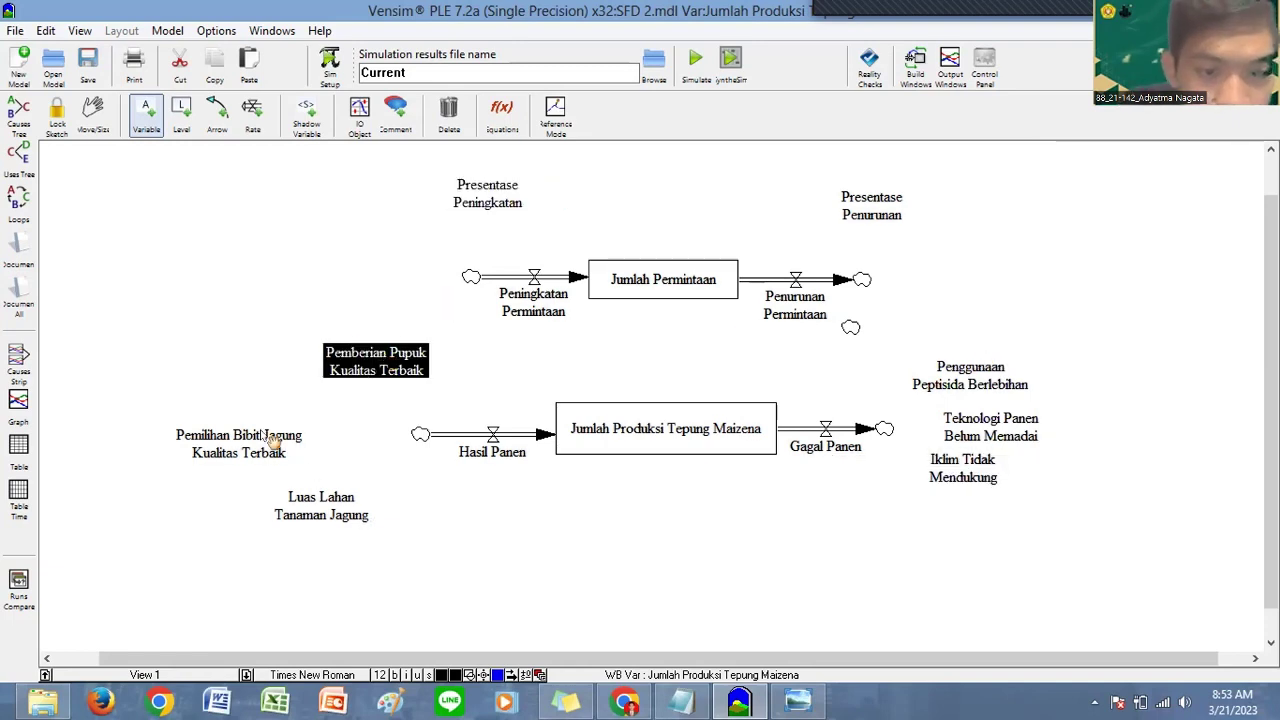
left_click_drag(270, 440, 257, 422)
left_click_drag(327, 495, 335, 514)
Step: Spread out the three auxiliary variables around the Gagal Panen outflow, with Teknologi Panen Belum Memadai farther right and Iklim Tidak Mendukung lower
left_click(985, 385)
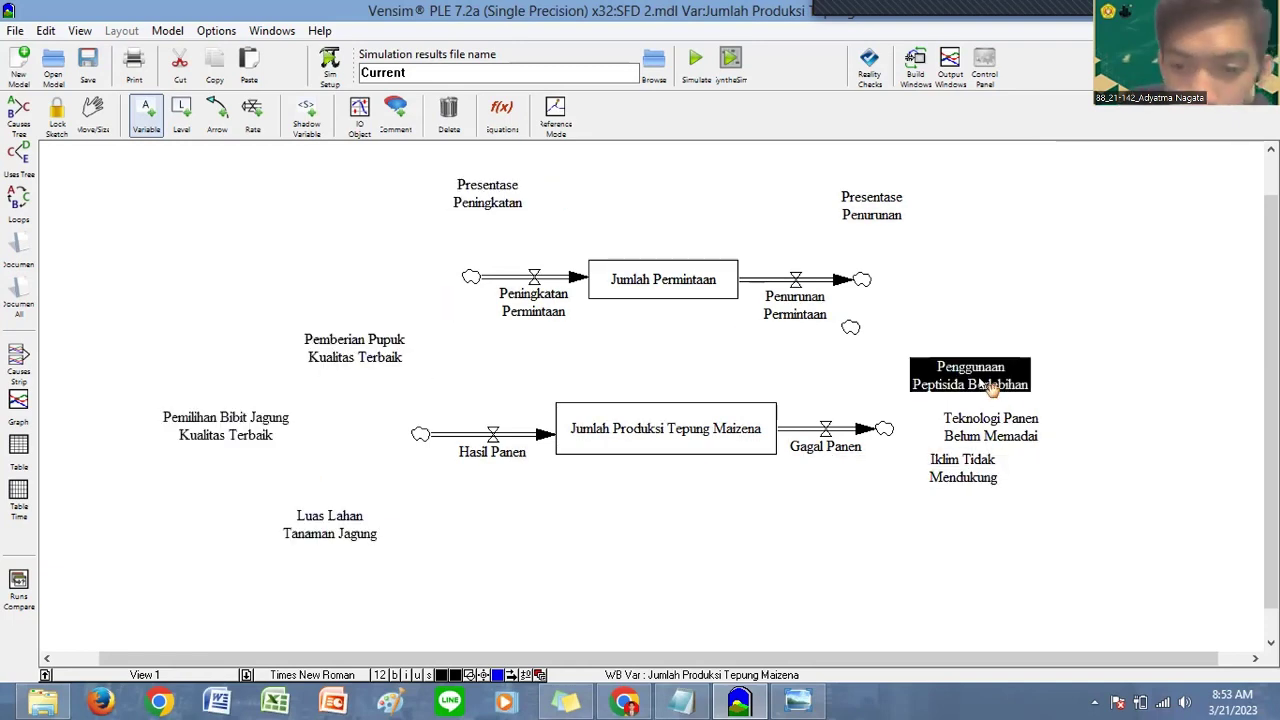
left_click_drag(985, 385, 1040, 429)
left_click(986, 468)
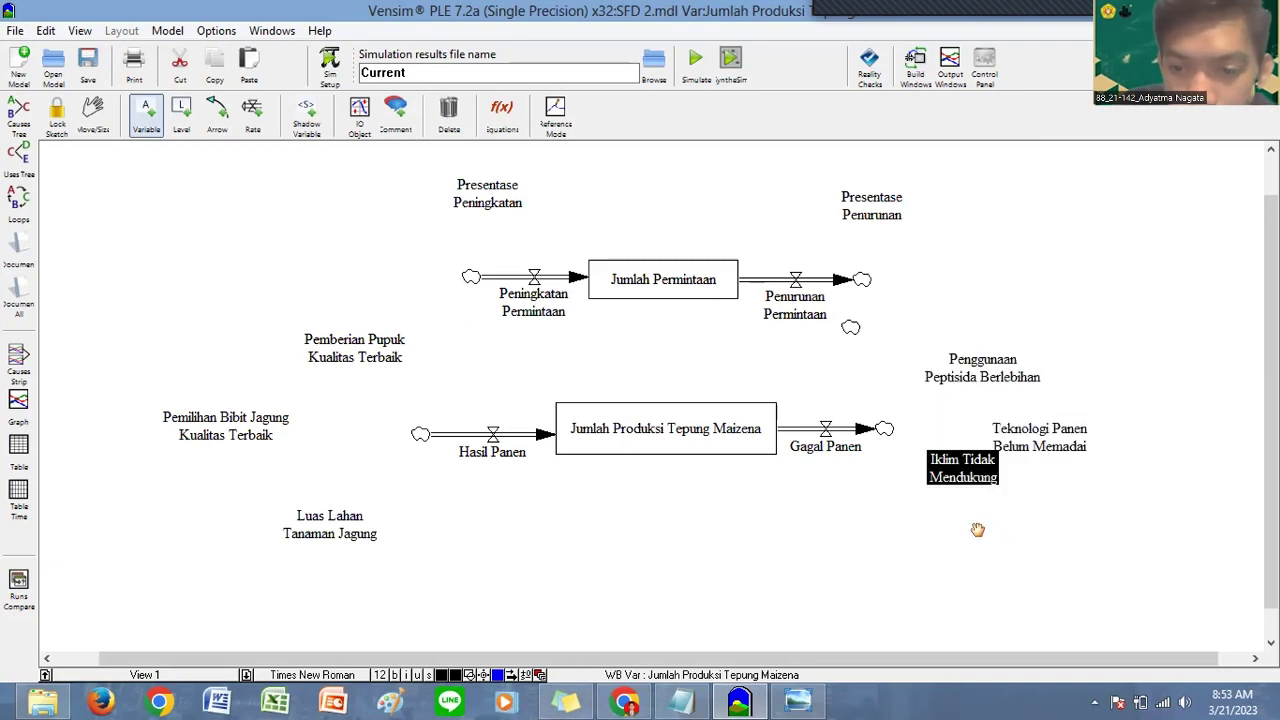
left_click_drag(977, 530, 977, 531)
Step: Draw causal arrows from Presentase Peningkatan to the Peningkatan Permintaan rate and from Presentase Penurunan to the Penurunan Permintaan rate
left_click(217, 116)
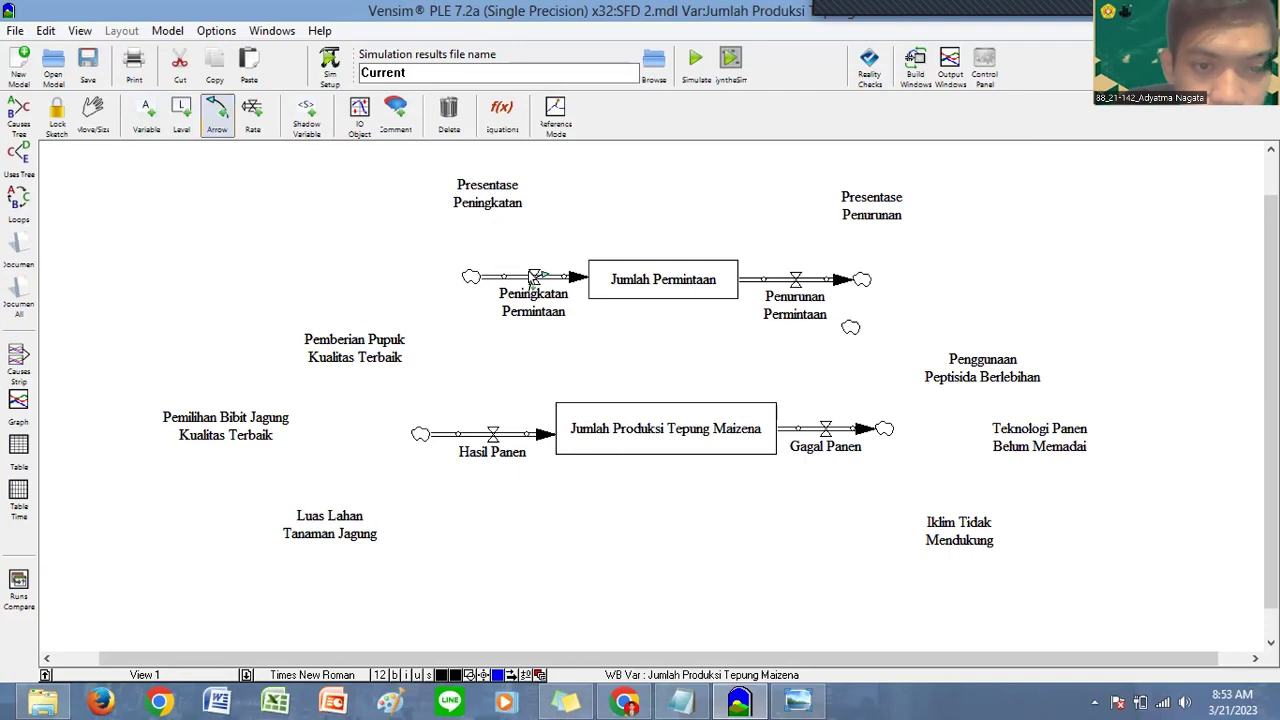
left_click(531, 277)
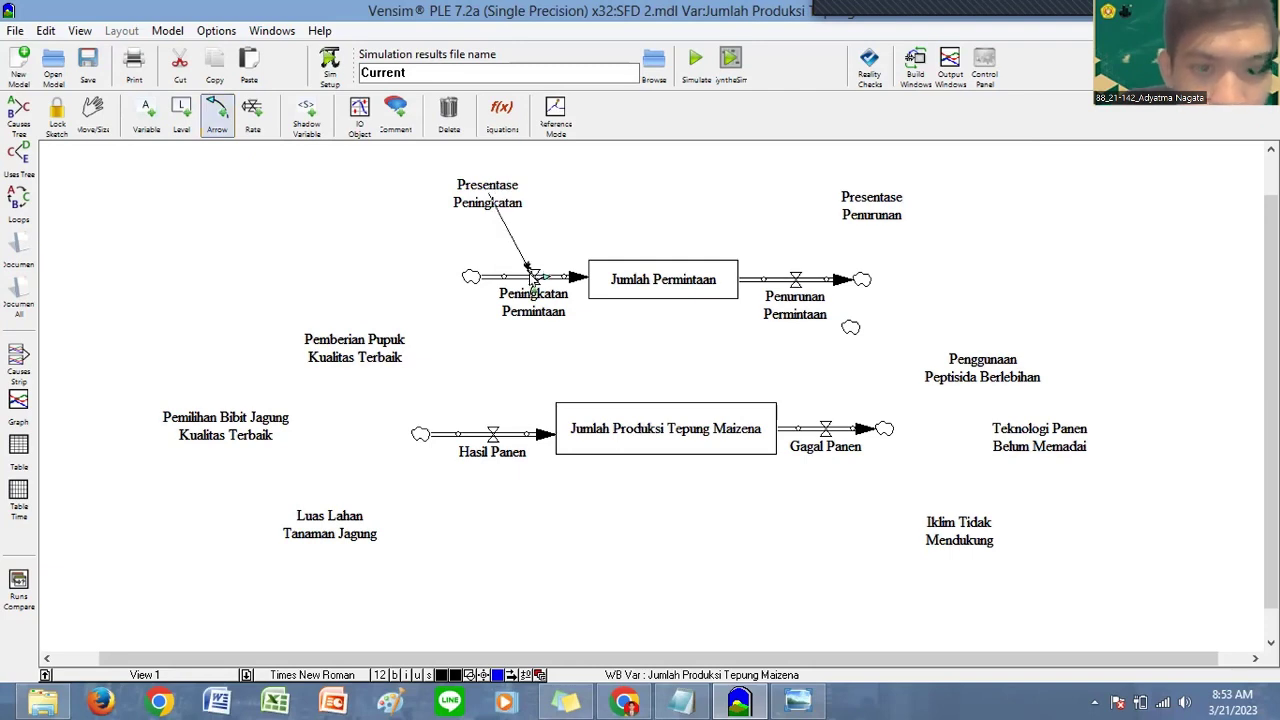
left_click(531, 277)
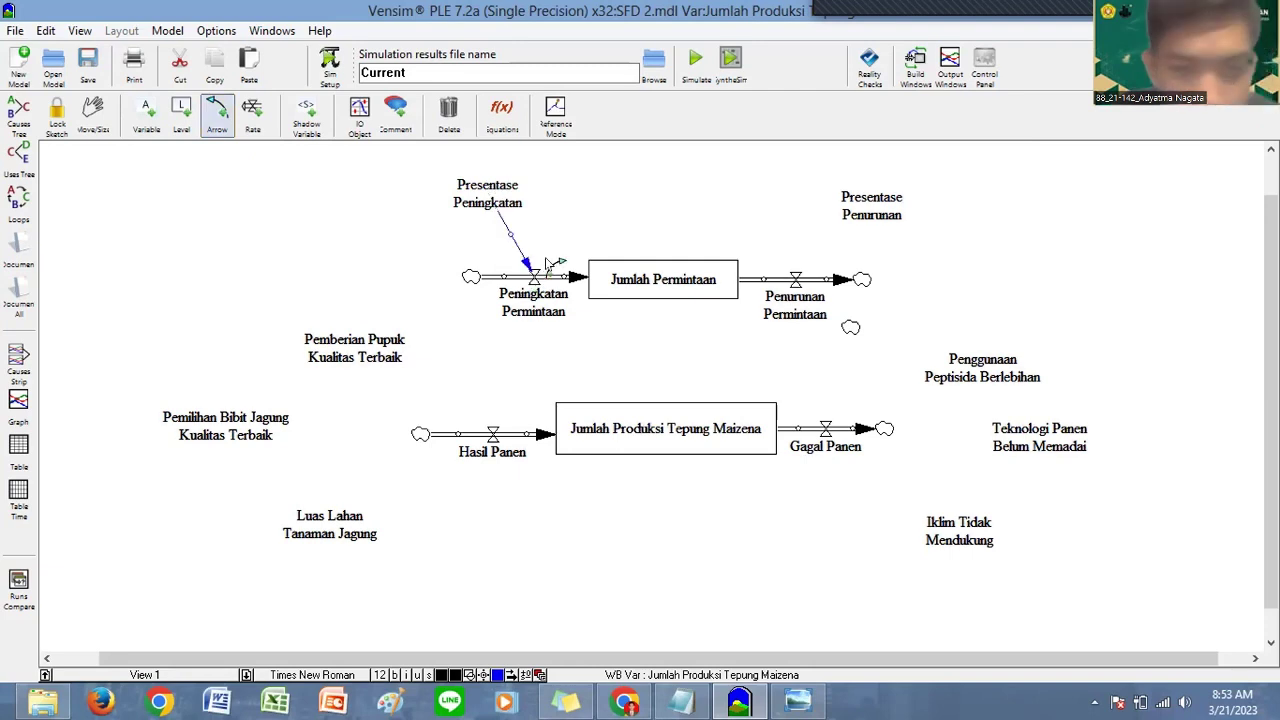
left_click(796, 279)
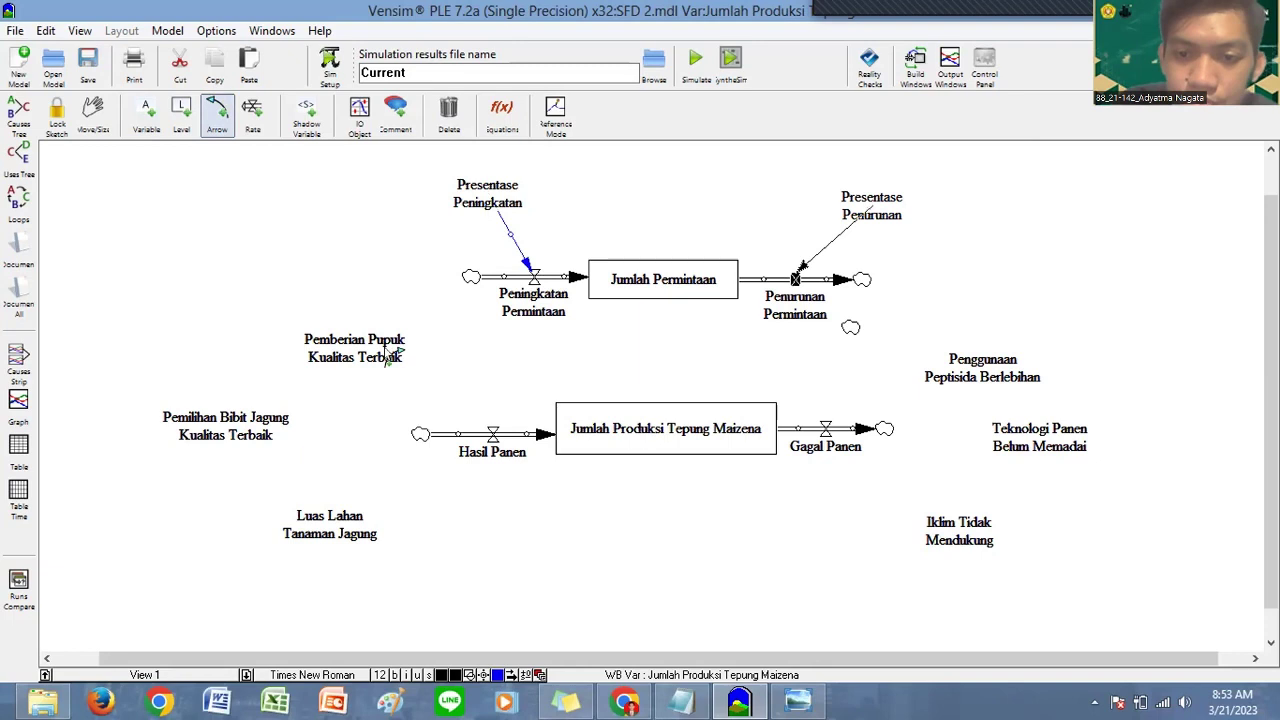
Step: Connect Pemberian Pupuk Kualitas Terbaik, Pemilihan Bibit Jagung Kualitas Terbaik and Luas Lahan Tanaman Jagung to the Hasil Panen rate with arrows
left_click(492, 436)
left_click(265, 426)
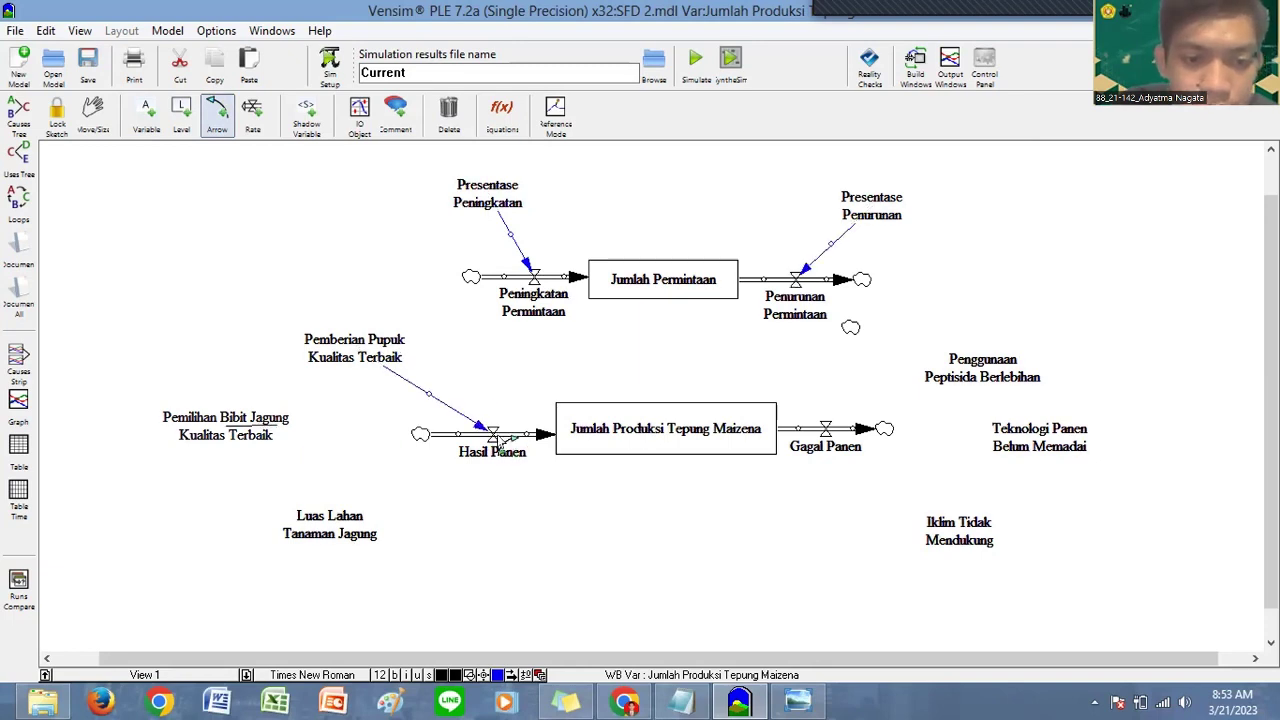
left_click(449, 115)
left_click(221, 111)
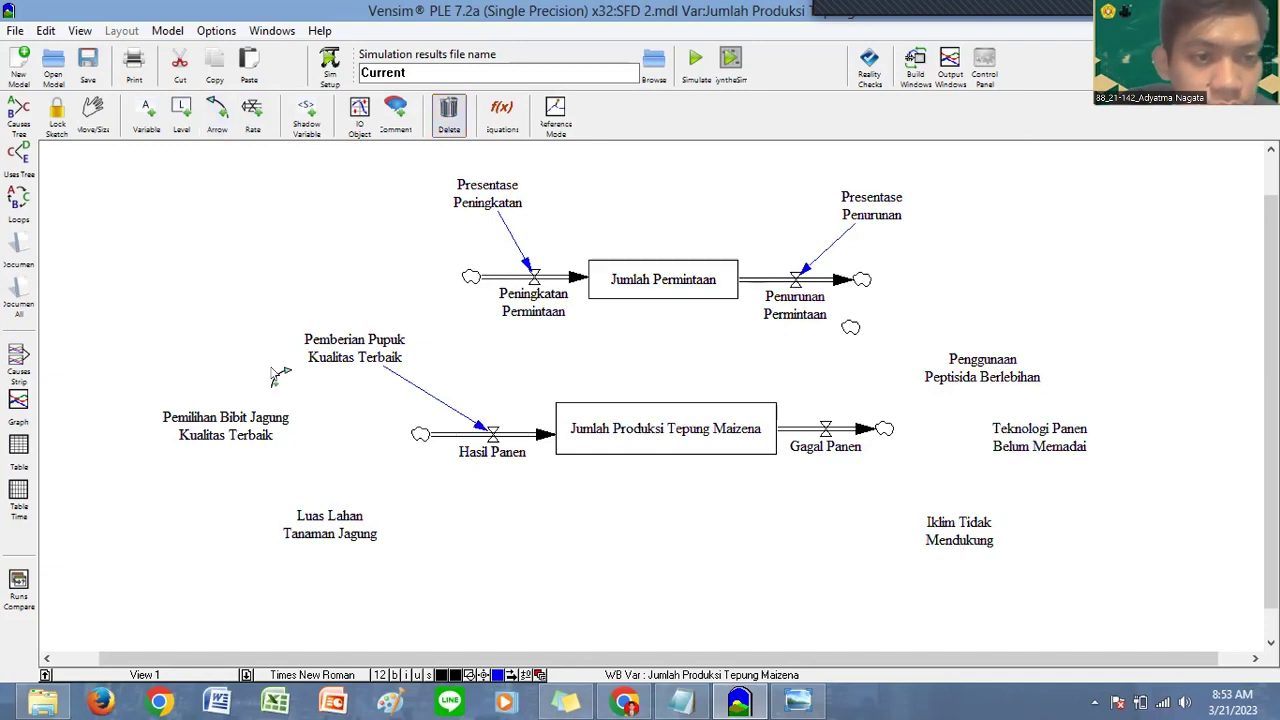
left_click(265, 422)
left_click(490, 436)
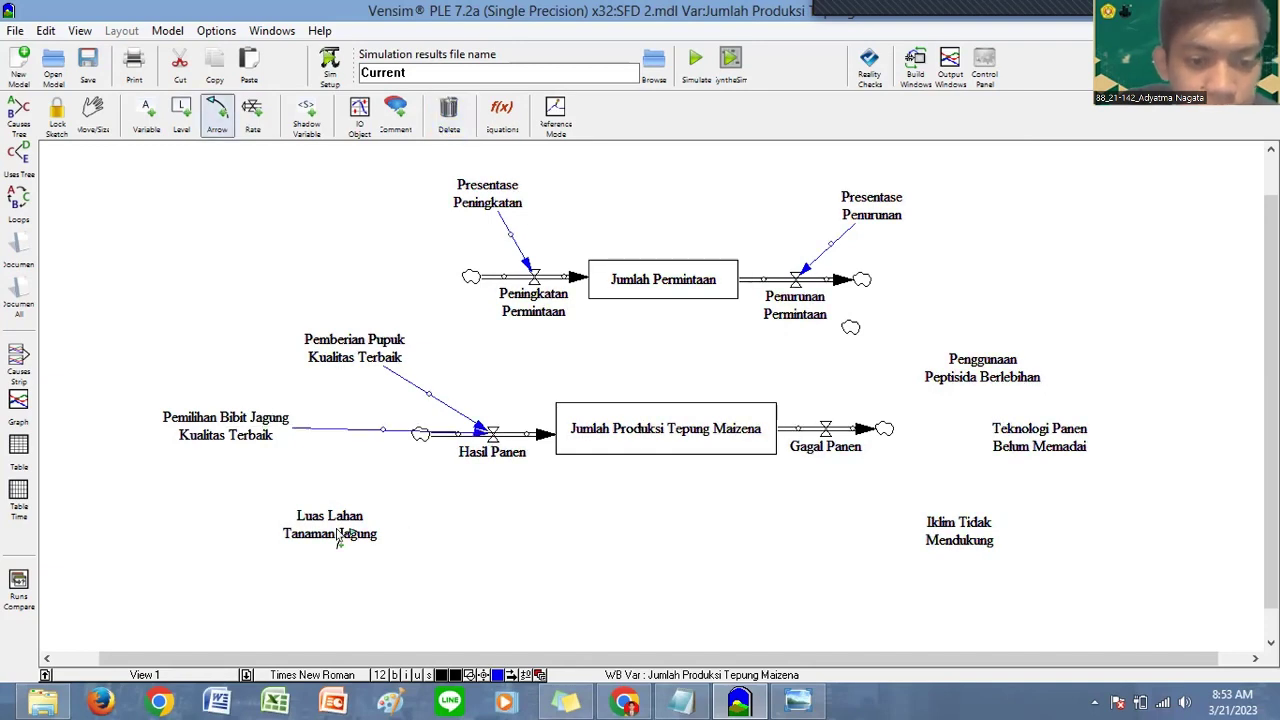
left_click(494, 436)
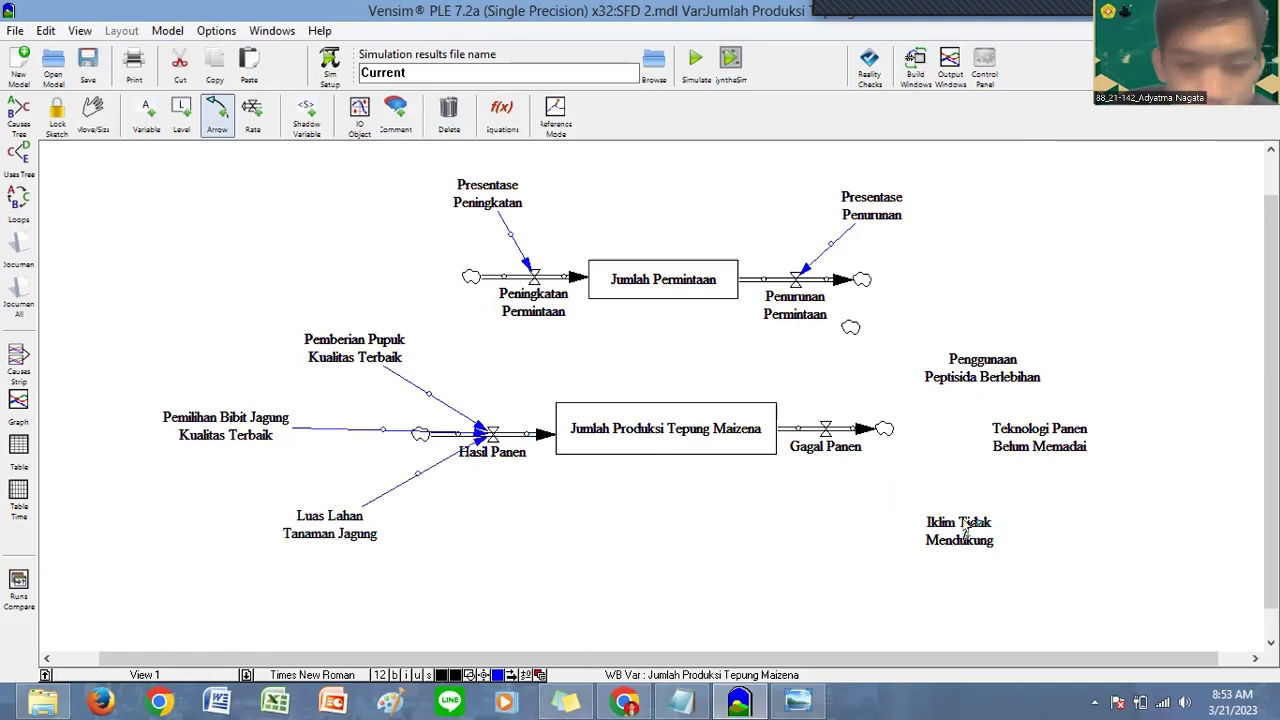
Step: Connect Iklim Tidak Mendukung, Teknologi Panen Belum Memadai and Penggunaan Peptisida Berlebihan to the Gagal Panen rate with arrows
left_click(826, 434)
left_click(1040, 437)
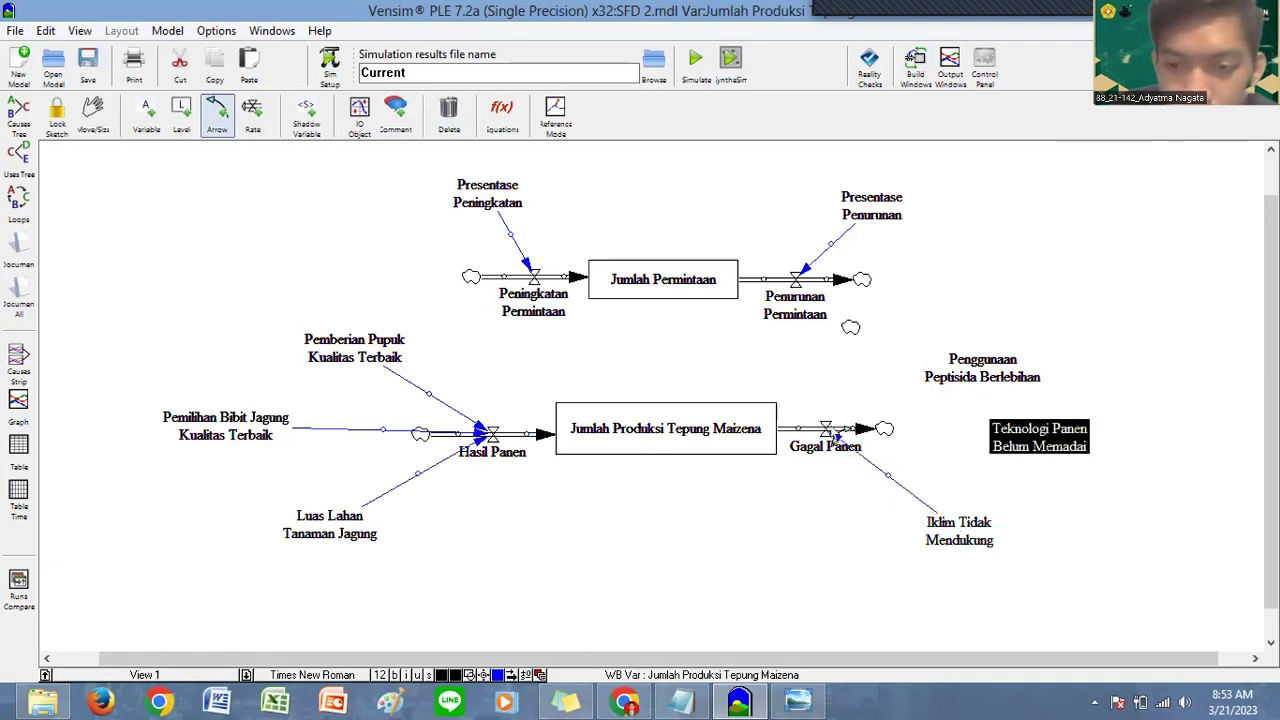
left_click(834, 437)
left_click(976, 378)
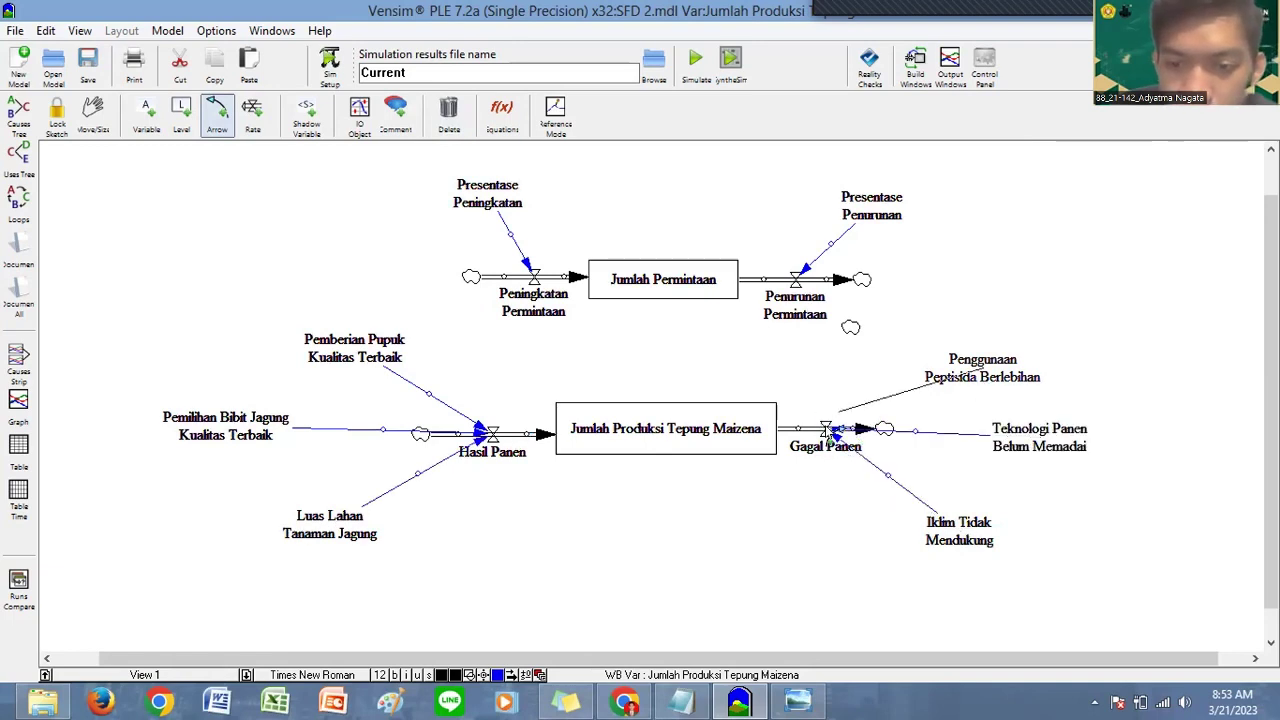
left_click(833, 431)
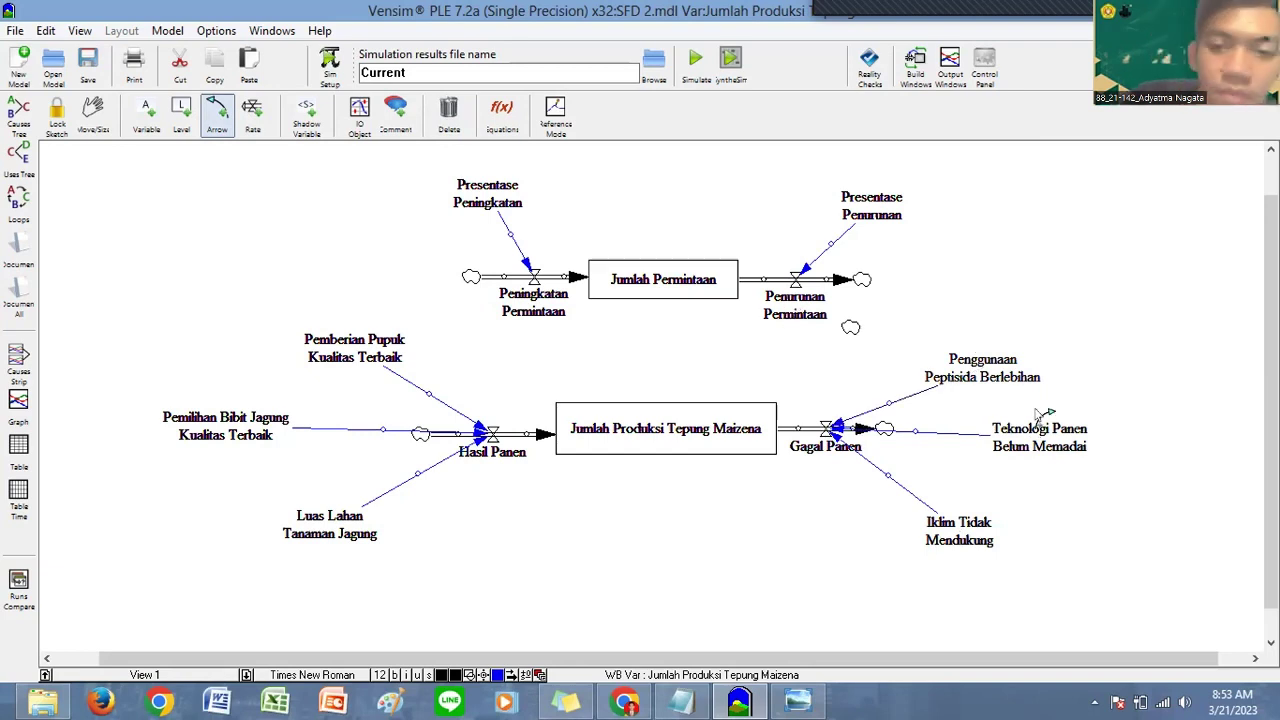
Step: Move Teknologi Panen Belum Memadai, Penggunaan Peptisida Berlebihan and the three variables feeding Hasil Panen slightly outward from their rates
left_click(146, 115)
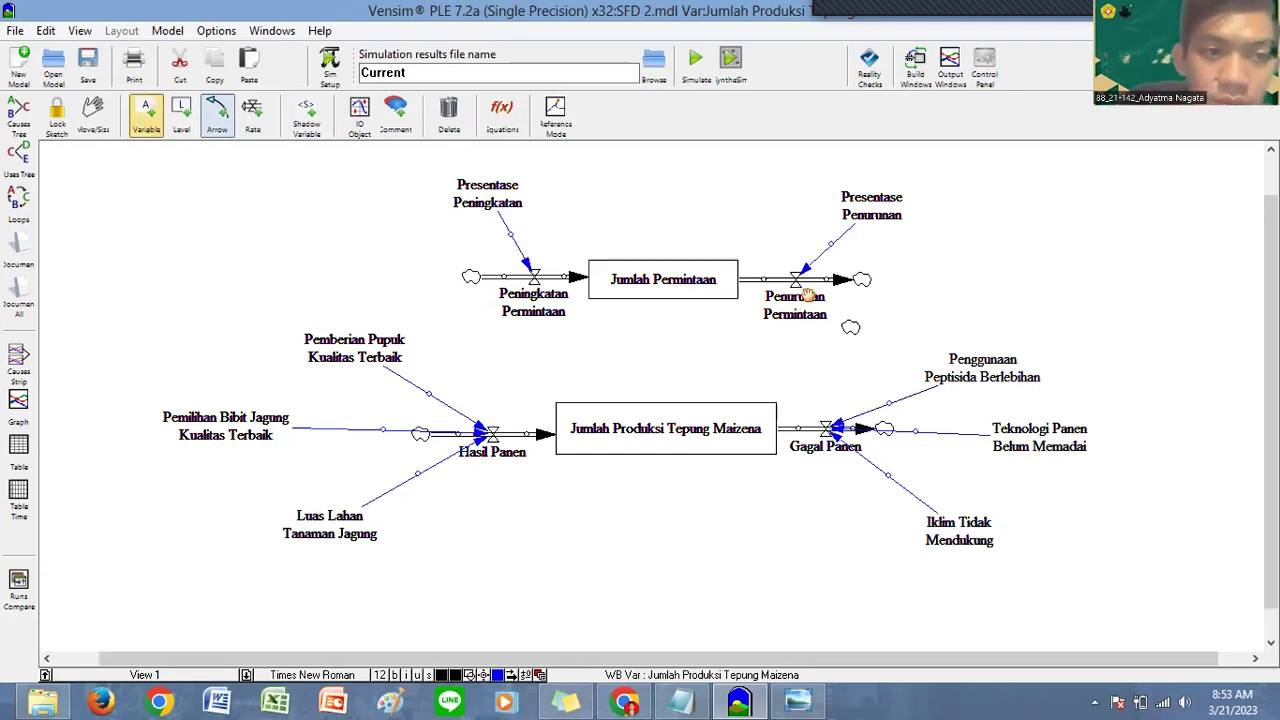
left_click_drag(1028, 437, 1045, 449)
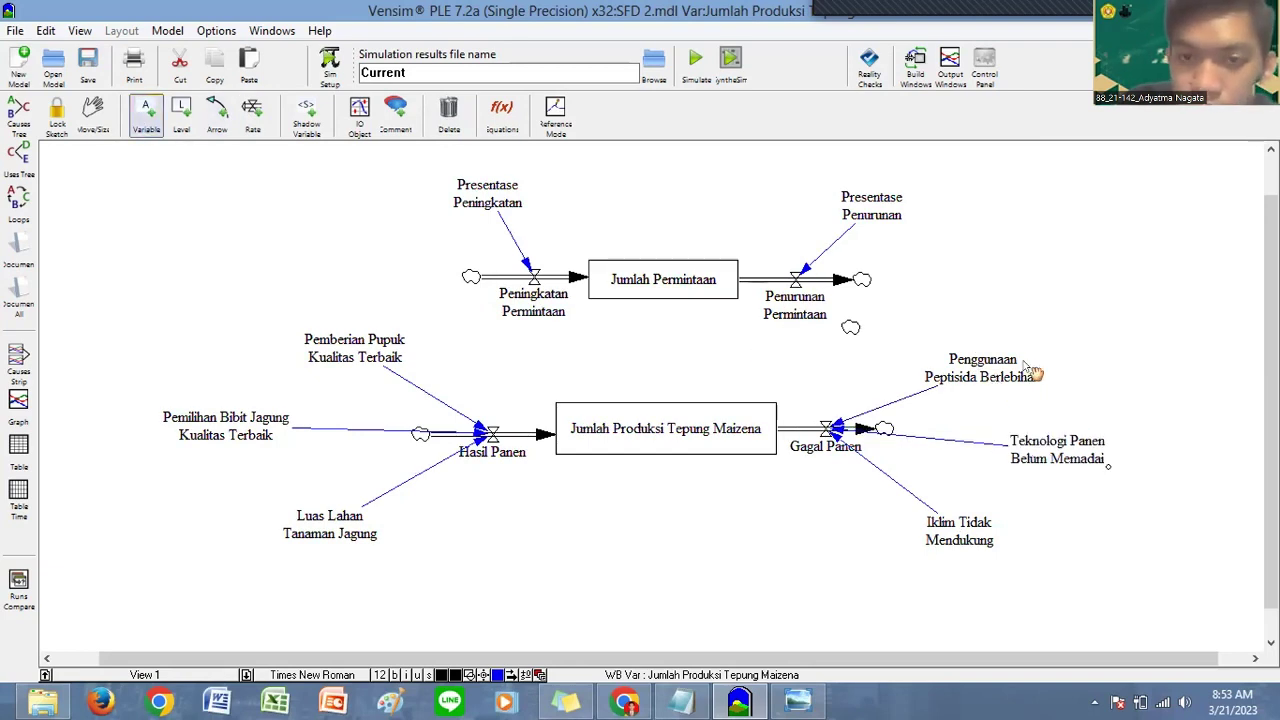
left_click_drag(982, 367, 1005, 344)
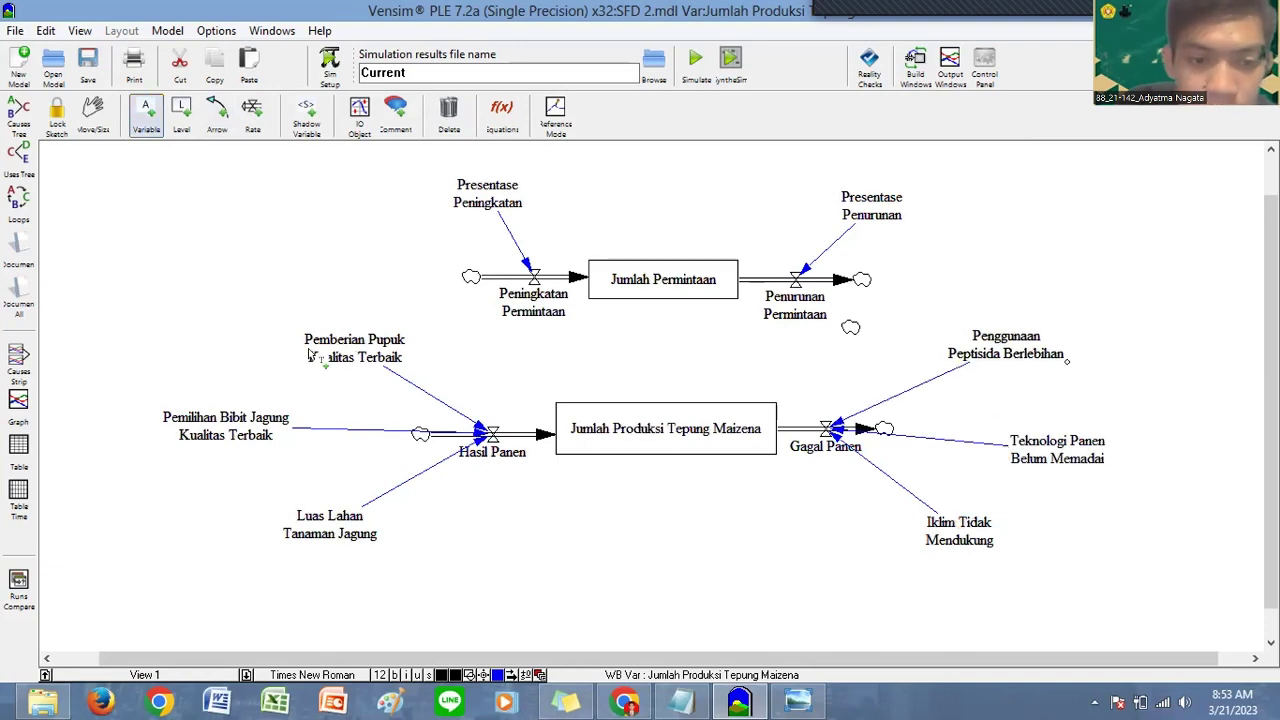
left_click_drag(322, 362, 319, 343)
left_click_drag(243, 404, 239, 392)
left_click_drag(298, 516, 289, 522)
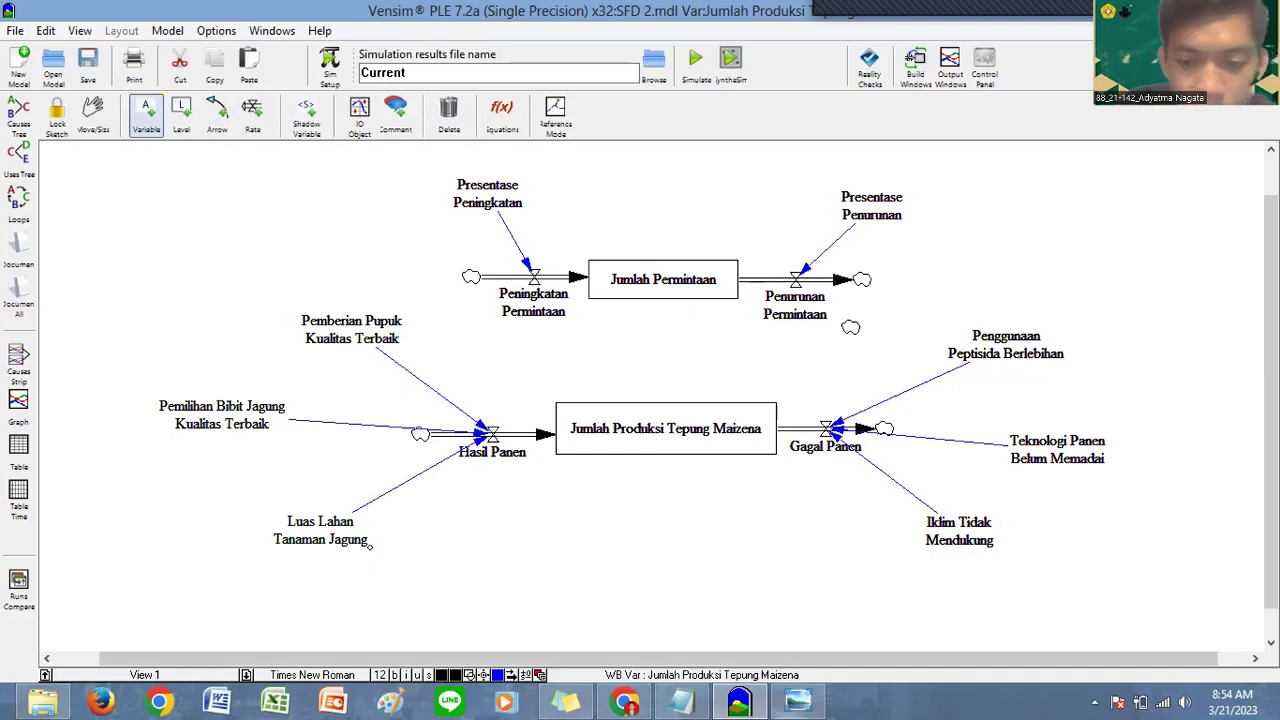
Step: Check the reference SFD picture, and enter 0.9 as the equation of the Presentase Peningkatan constant
key("alt+Tab")
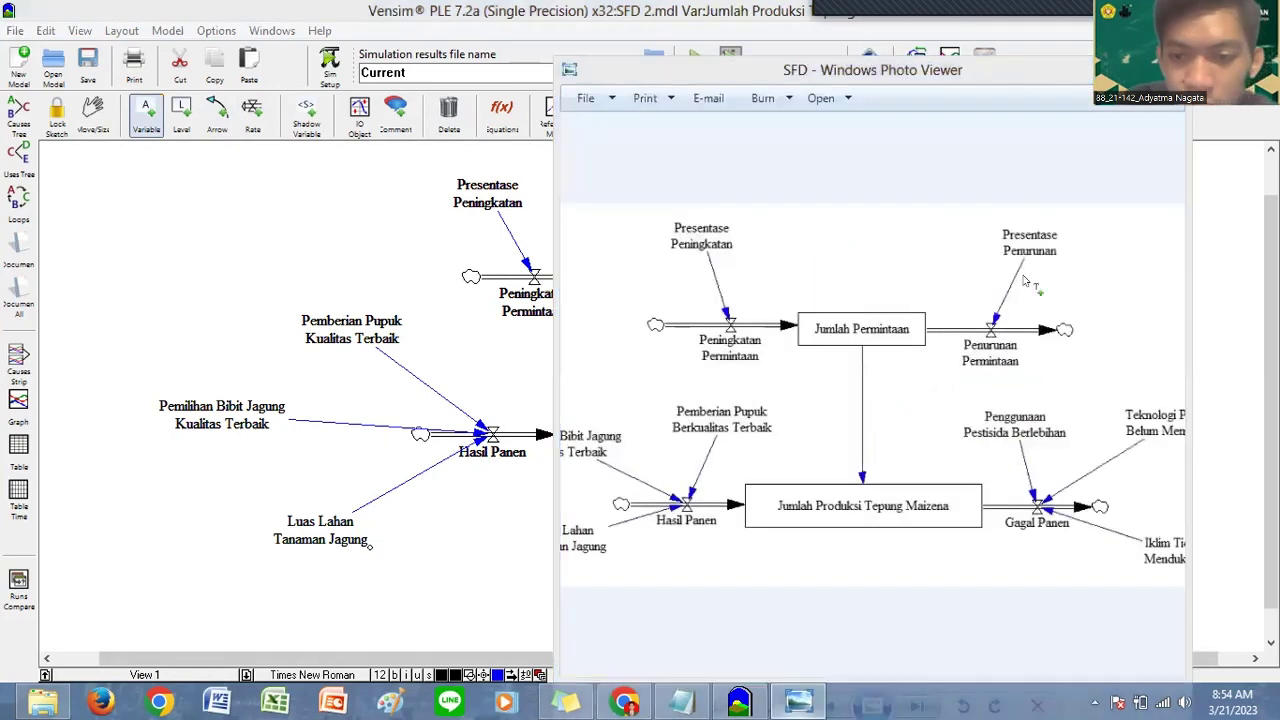
key("alt+Tab")
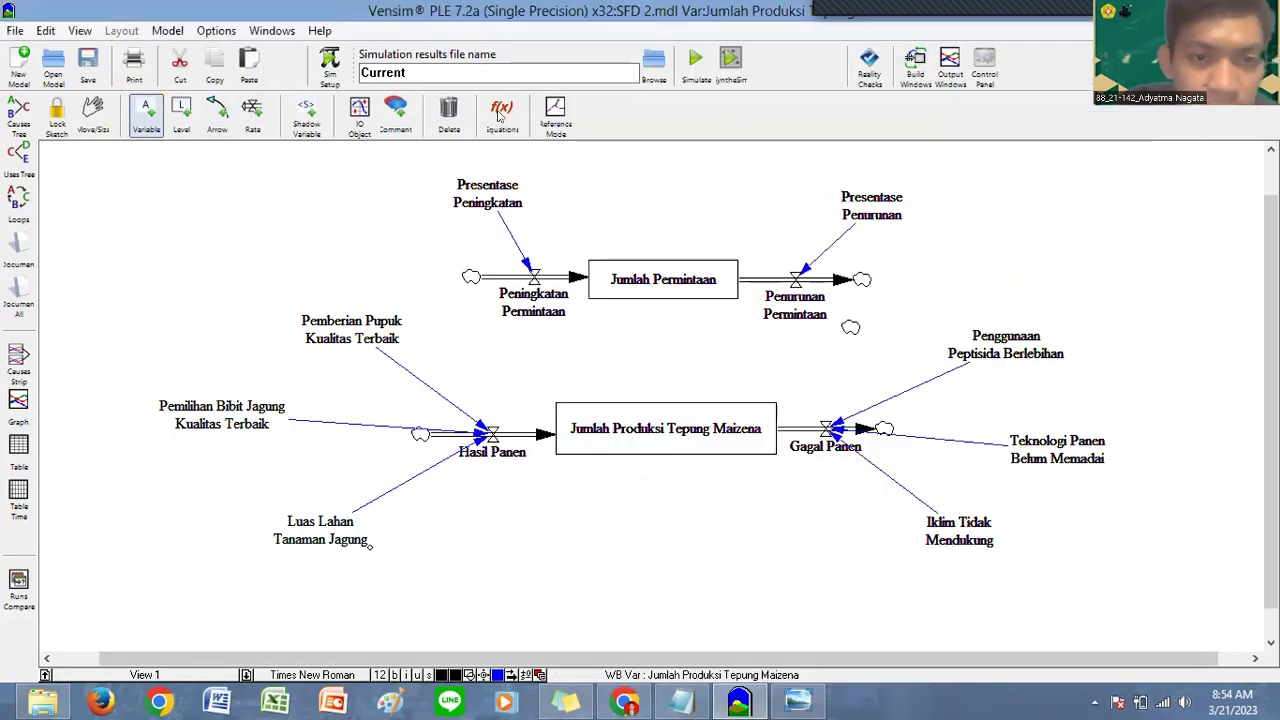
left_click(500, 112)
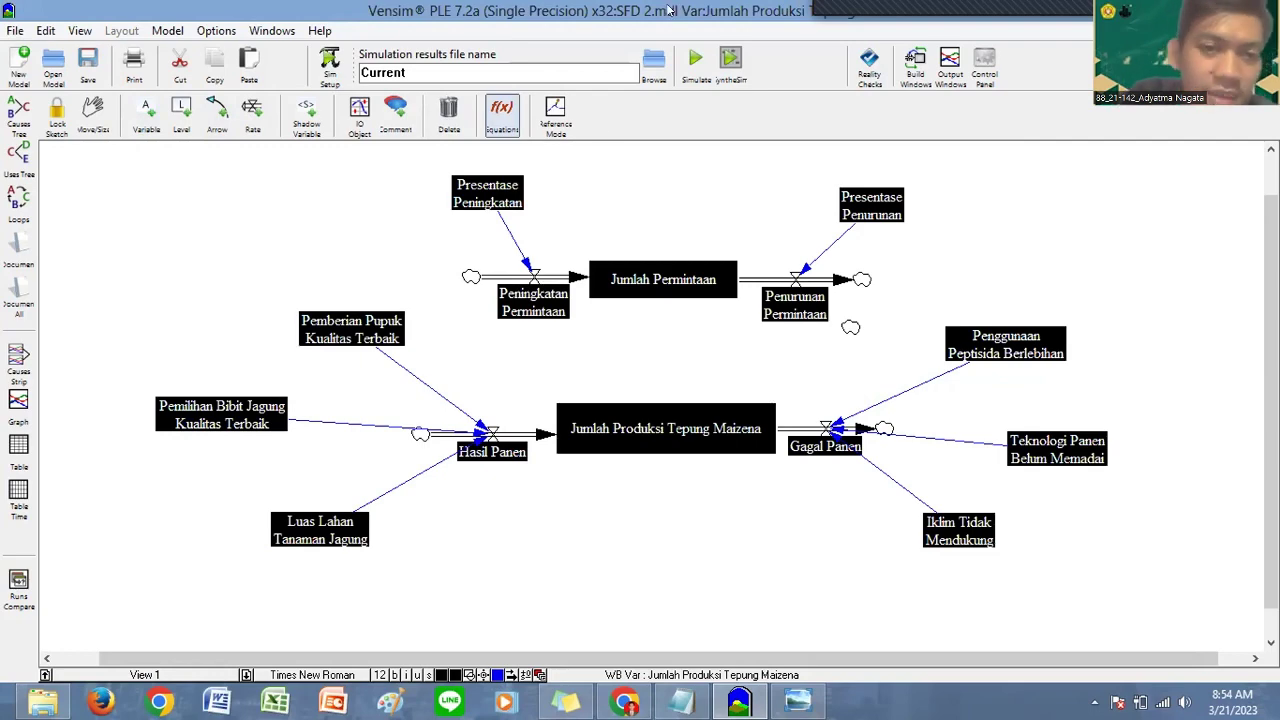
left_click(491, 186)
type("0")
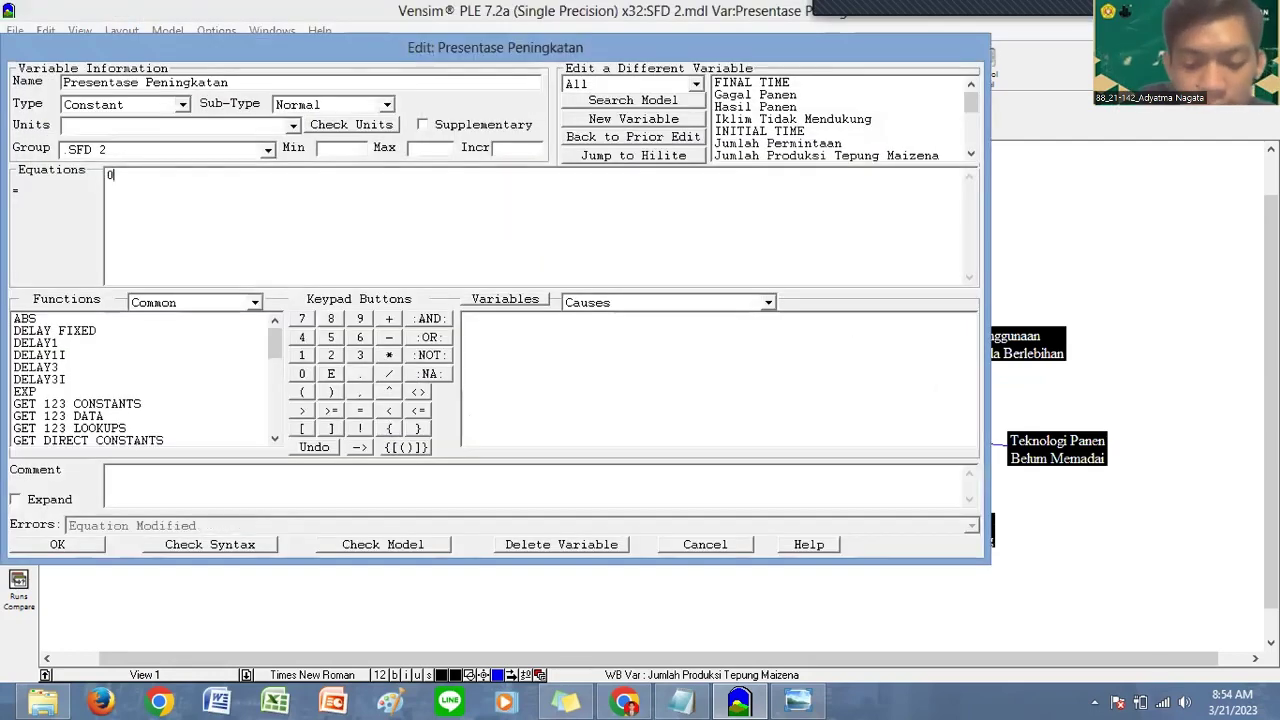
type(".9")
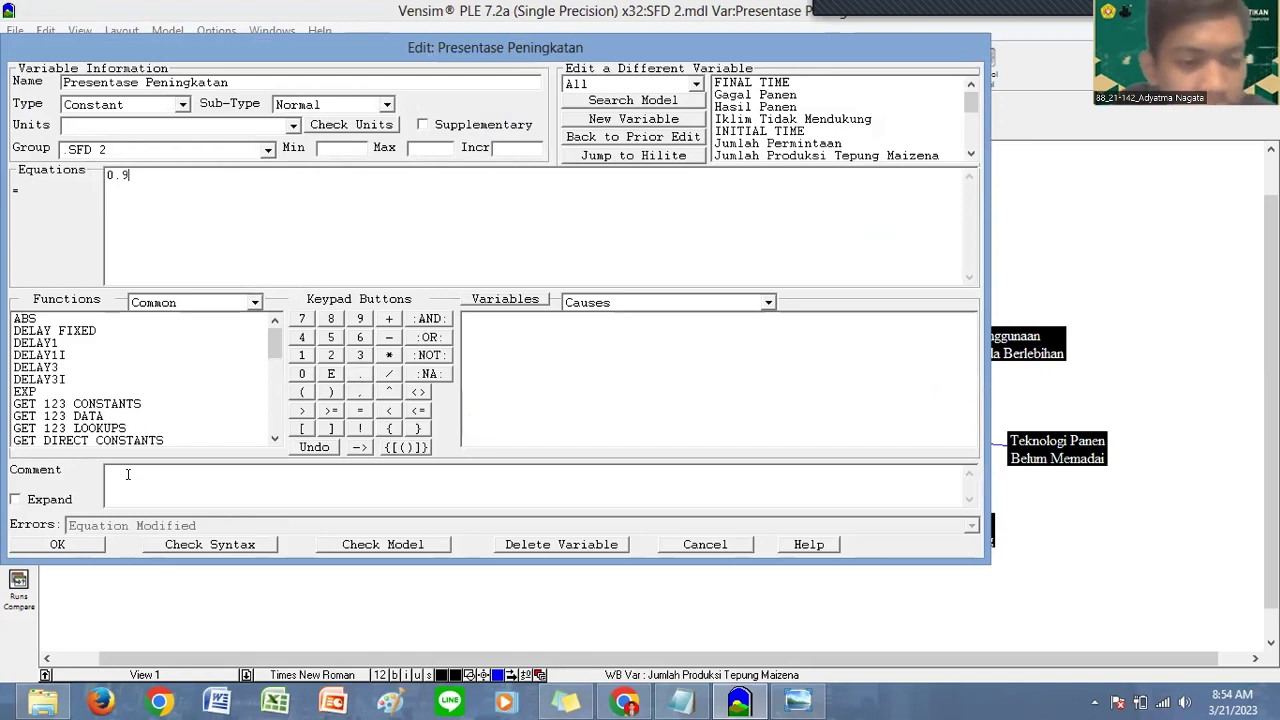
left_click(150, 103)
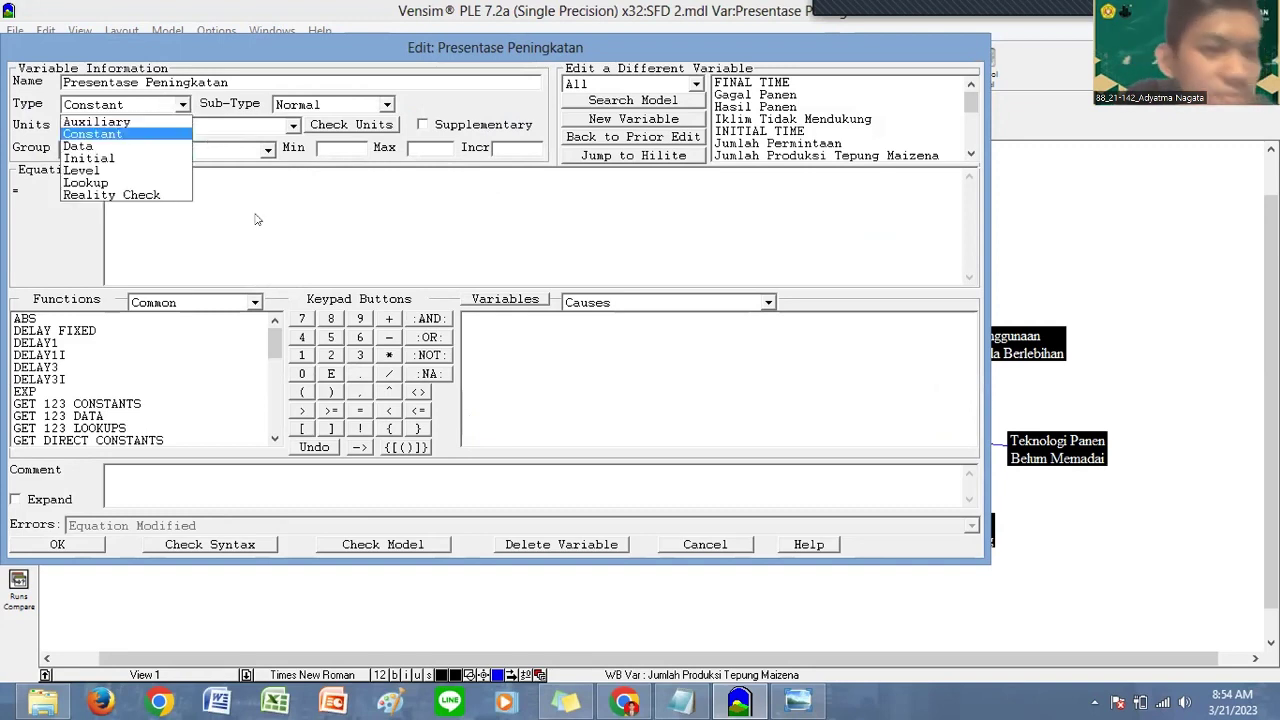
left_click(234, 178)
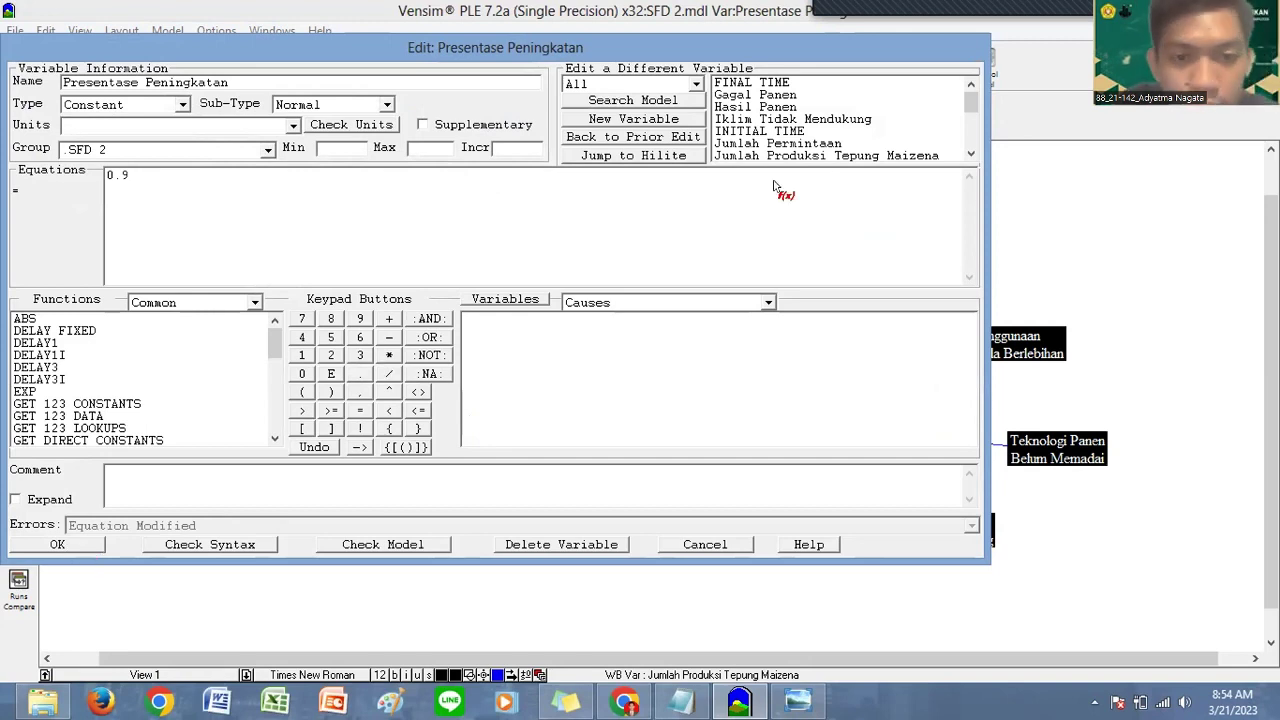
key("Return")
Step: Enter 0.5 as the equation of the Presentase Penurunan constant
left_click(856, 206)
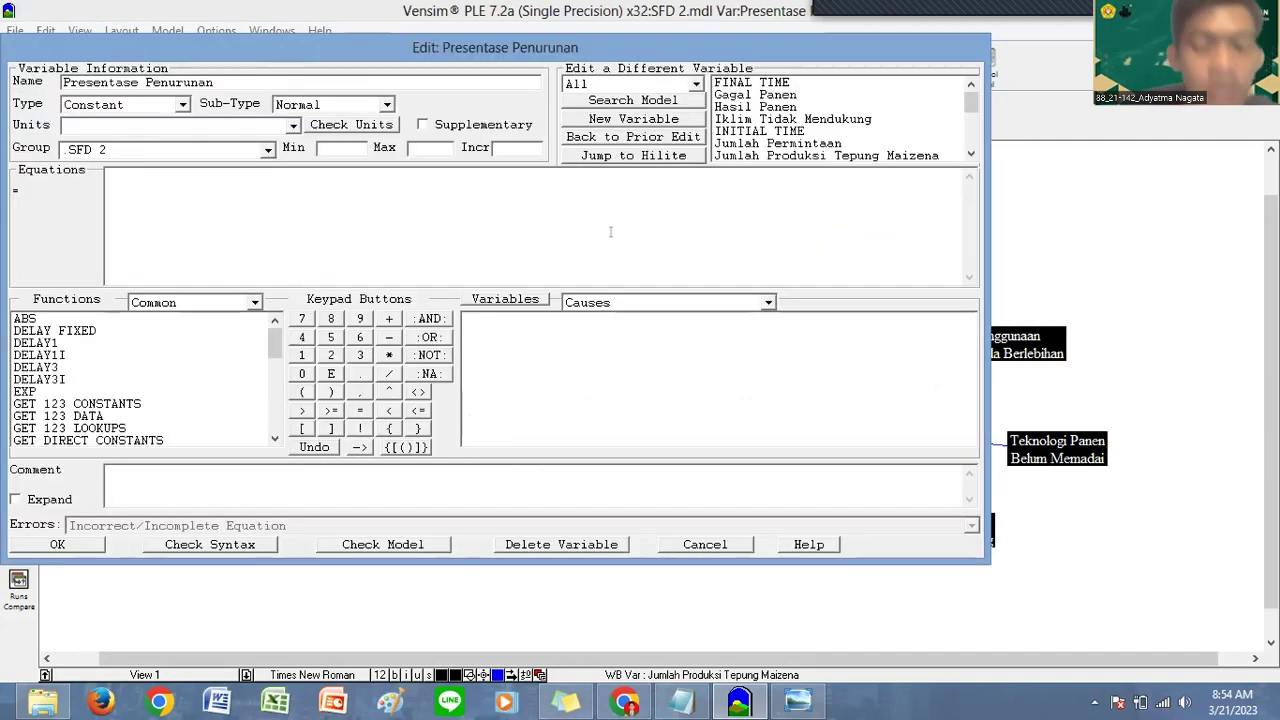
type("0.5")
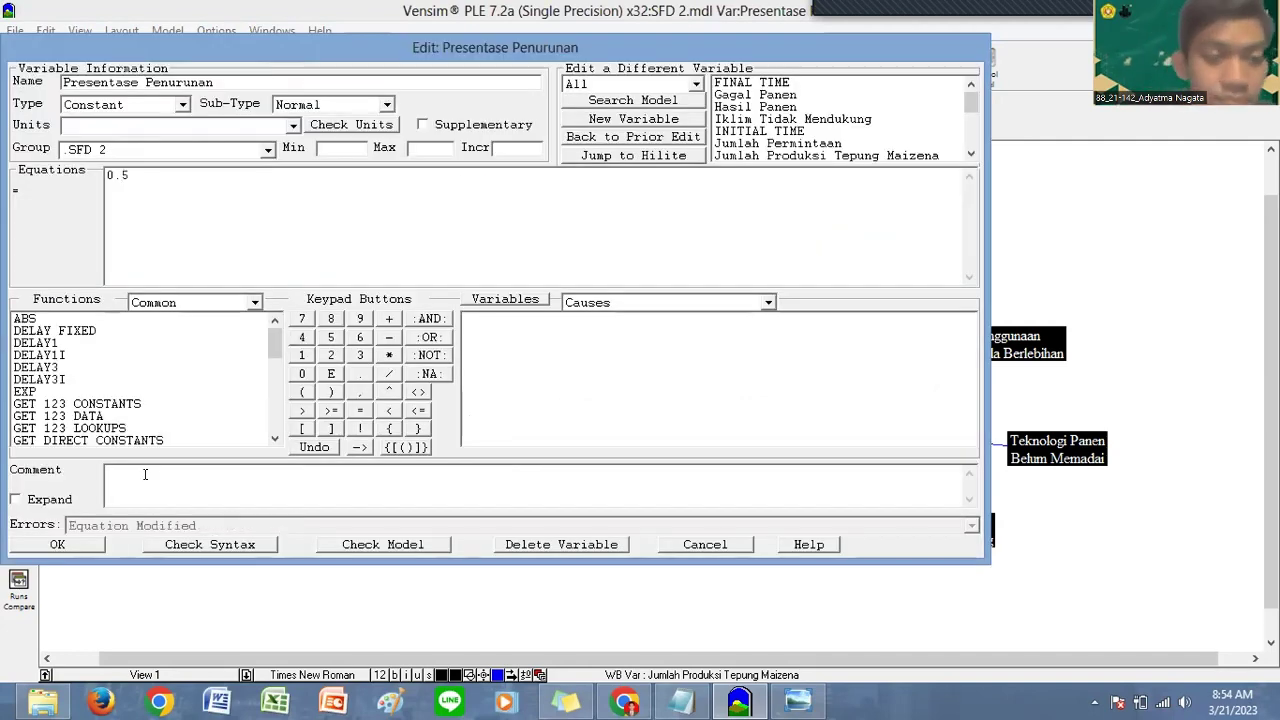
left_click(84, 546)
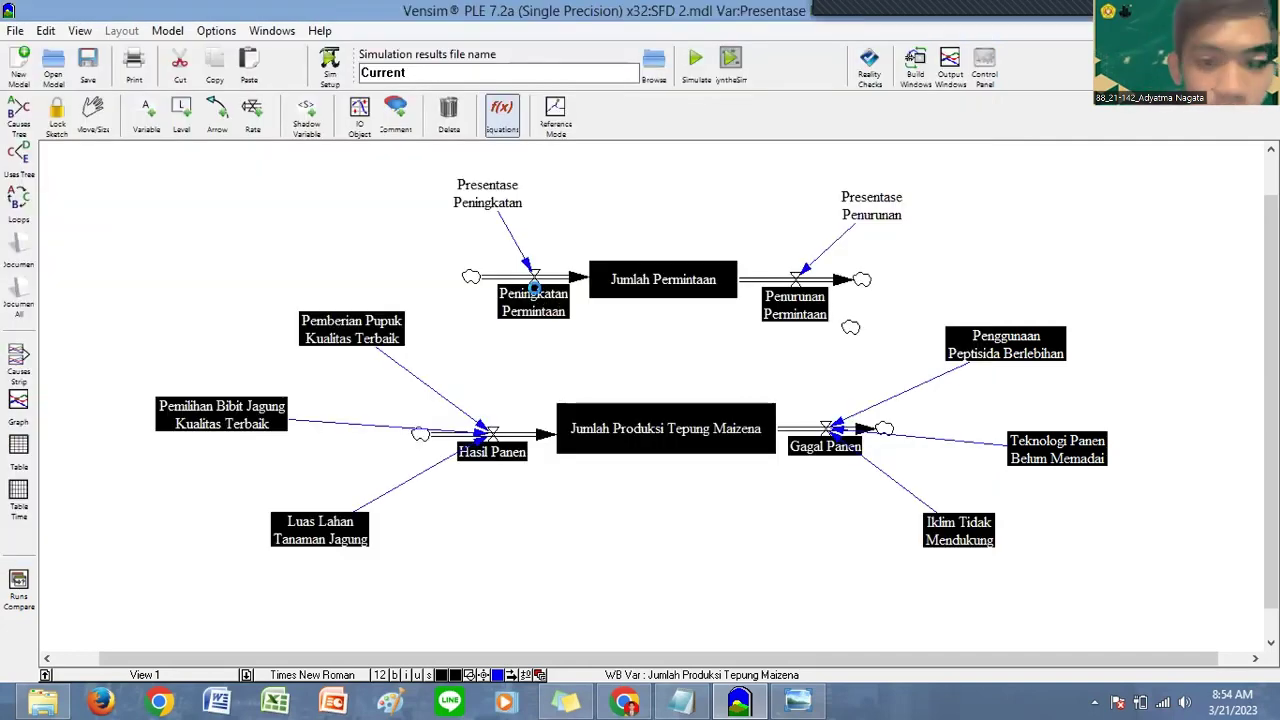
Step: Begin the Peningkatan Permintaan equation with Presentase Peningkatan*, and consult the Equation_Modul 3_88 notes in Notepad for the multiplier
left_click(534, 287)
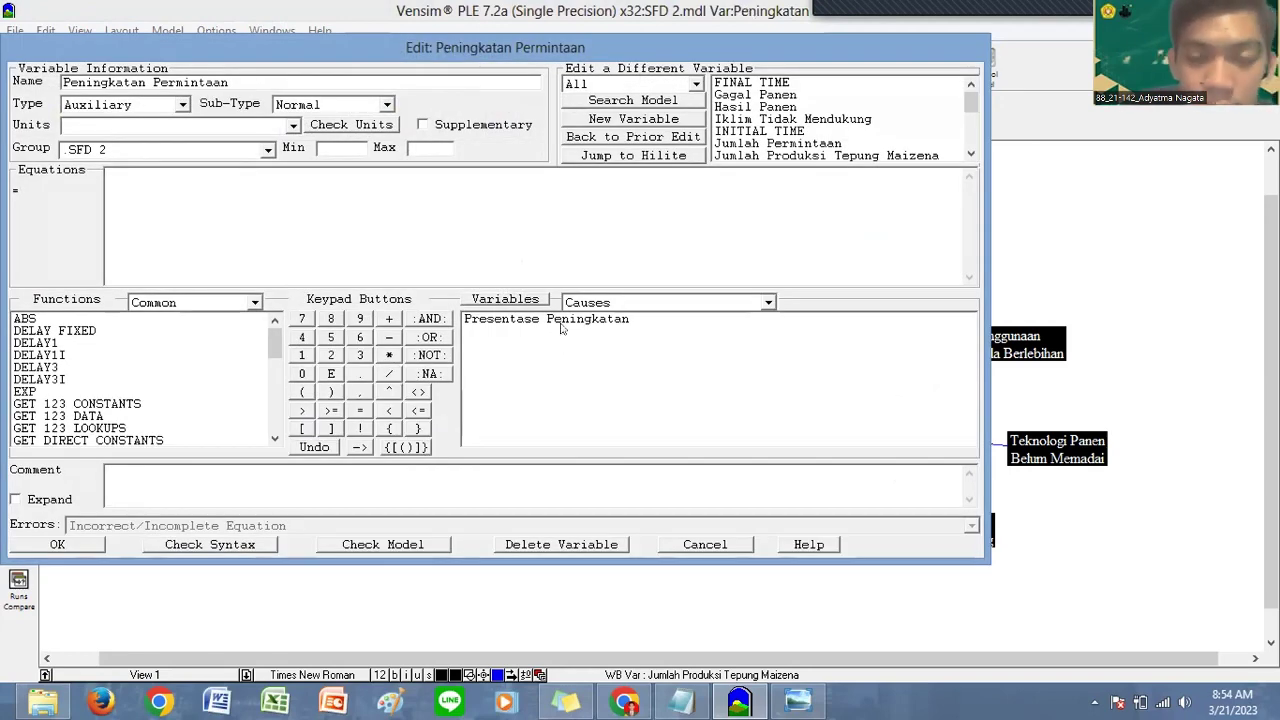
left_click(563, 320)
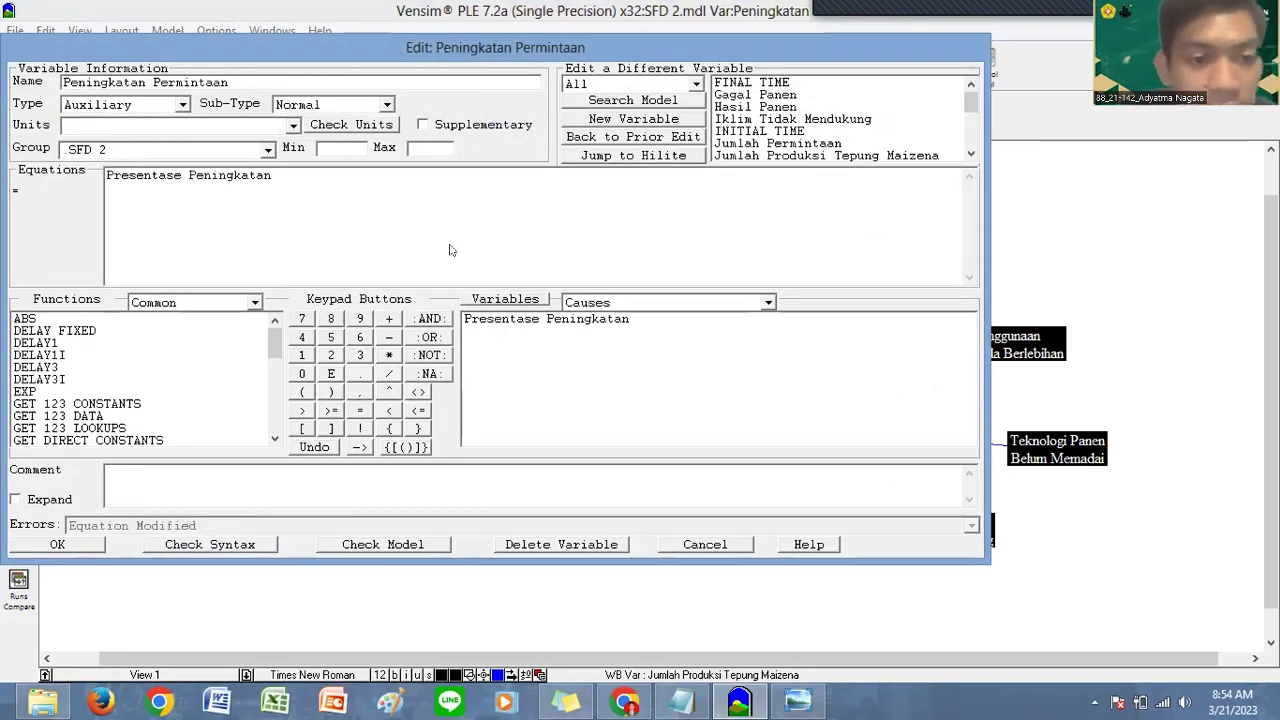
left_click(389, 355)
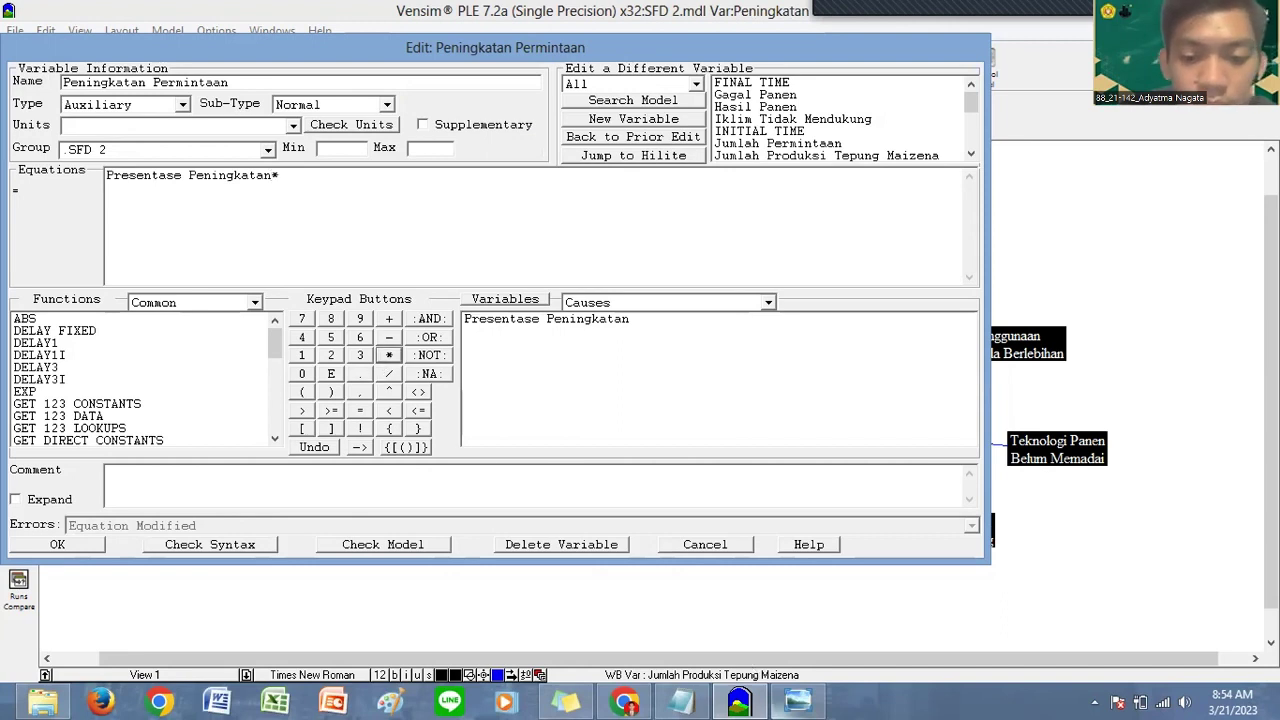
left_click(680, 701)
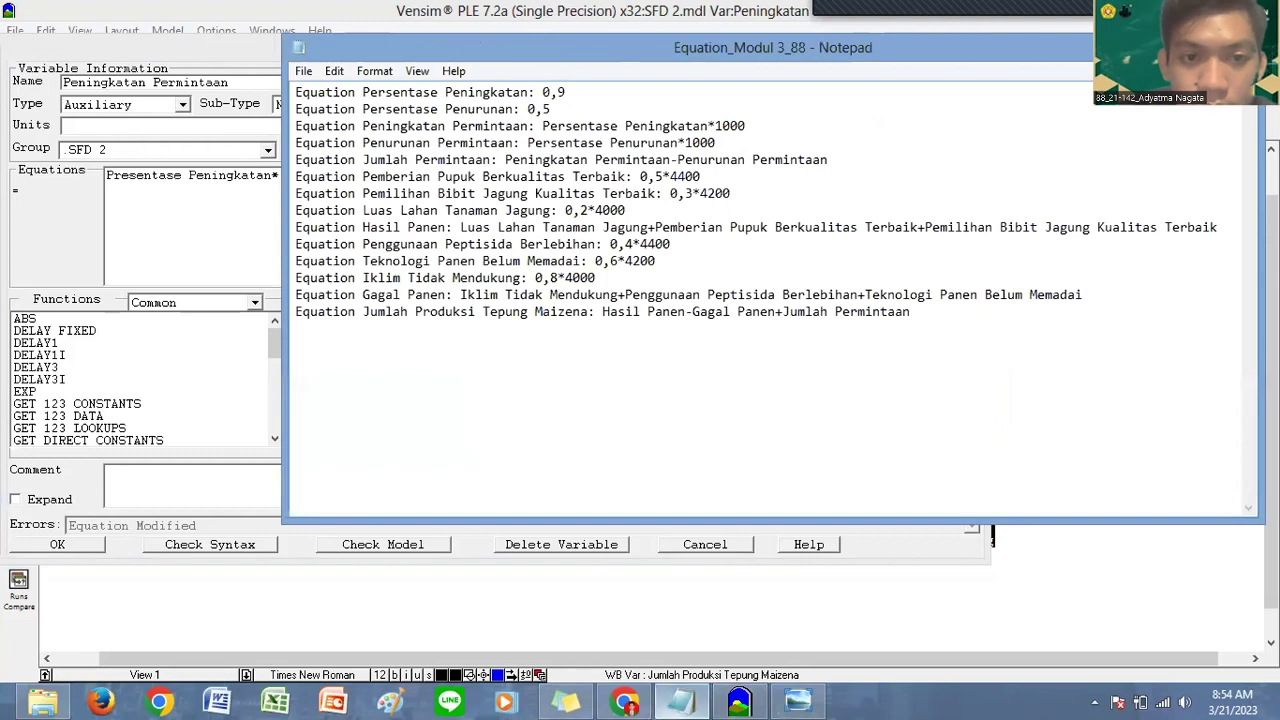
Step: Switch to Vensim and complete the Peningkatan Permintaan equation as Presentase Peningkatan*1000
key("alt+Tab")
type("1")
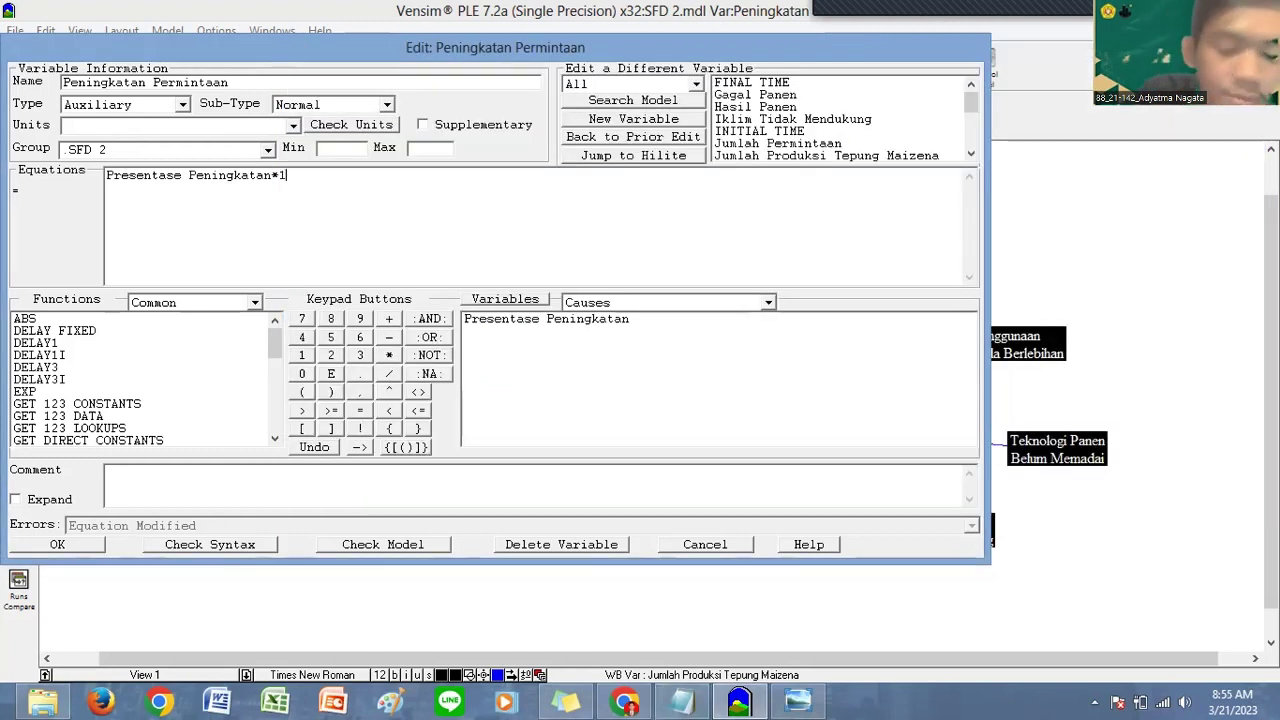
type("000")
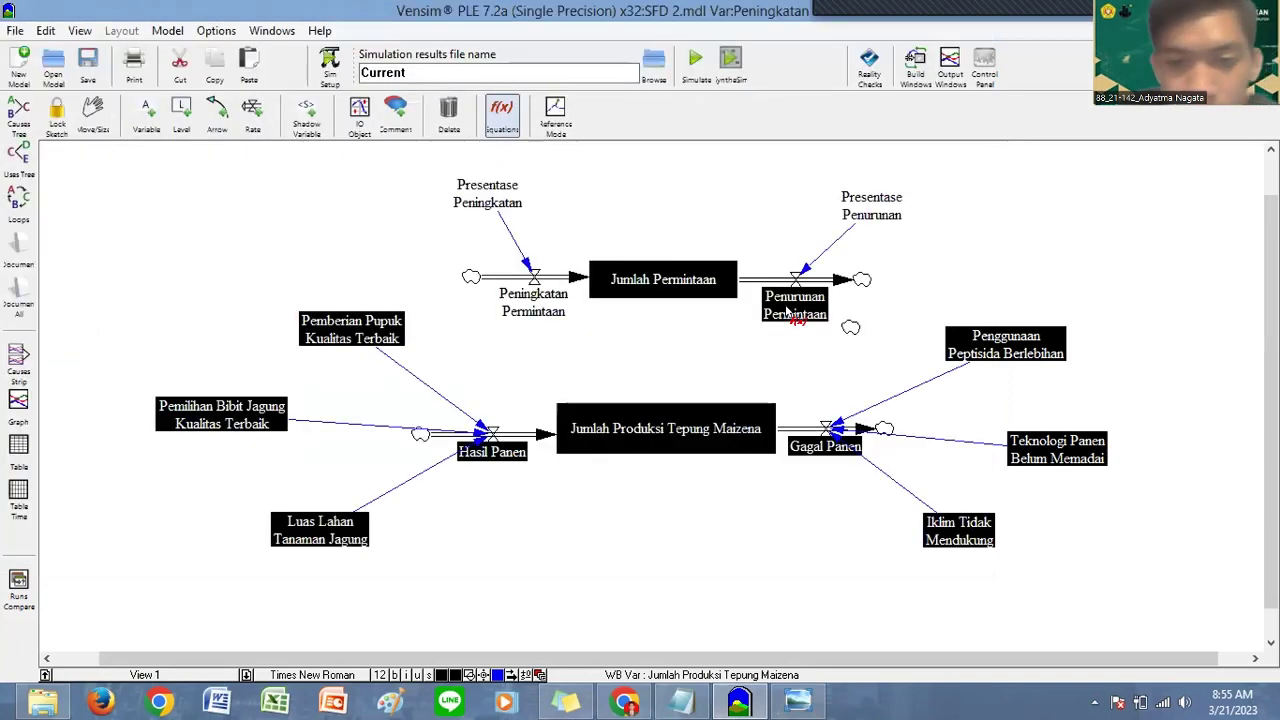
Step: Define the Penurunan Permintaan equation as Presentase Penurunan*1000
left_click(785, 305)
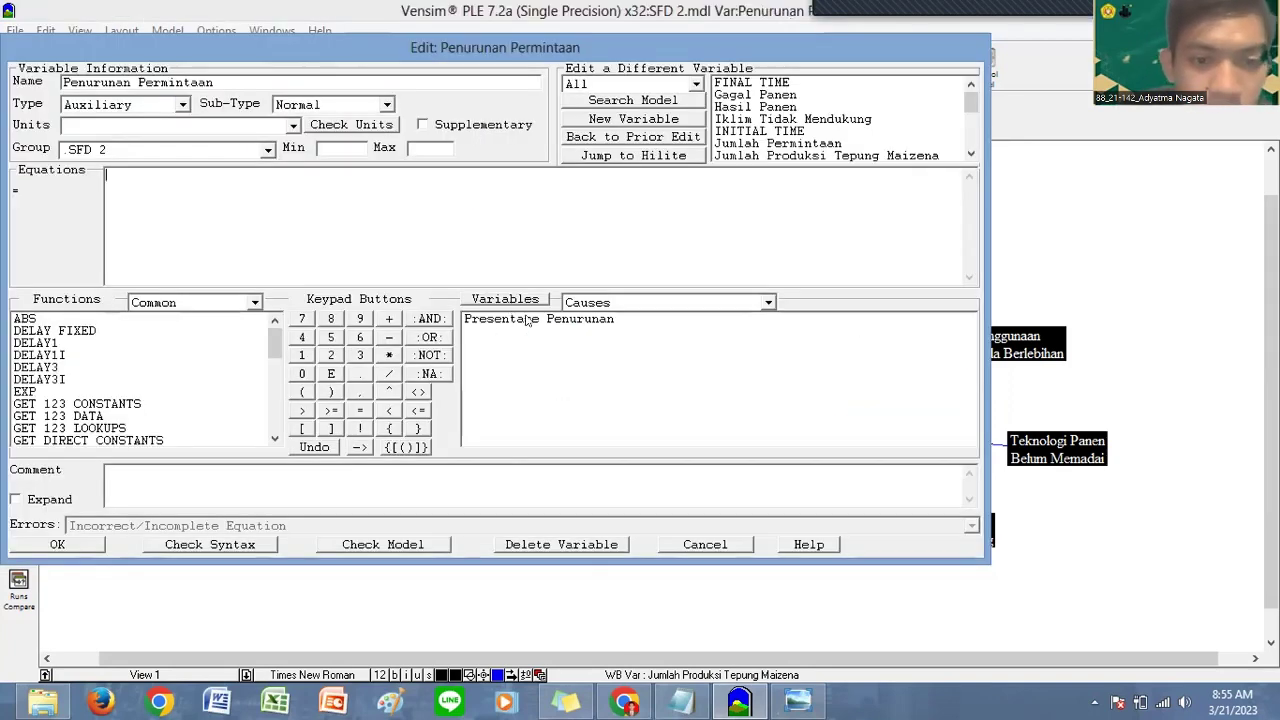
left_click(527, 320)
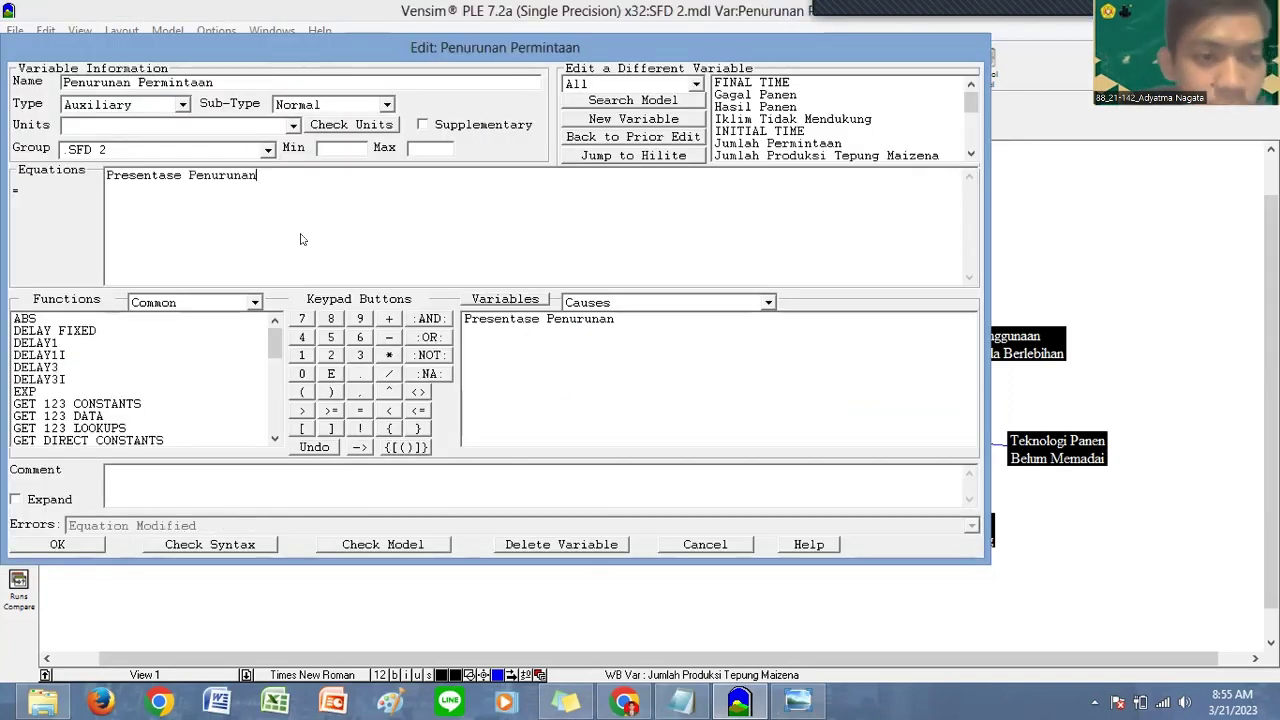
left_click(388, 355)
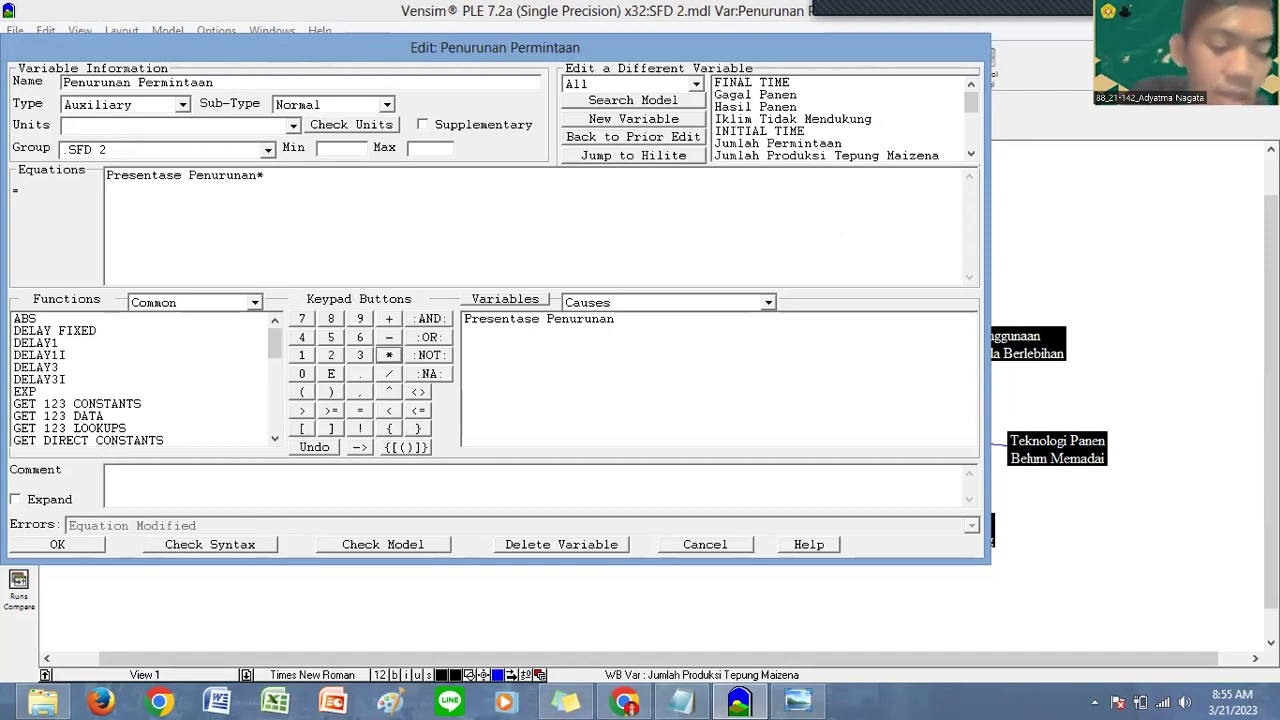
type("1000")
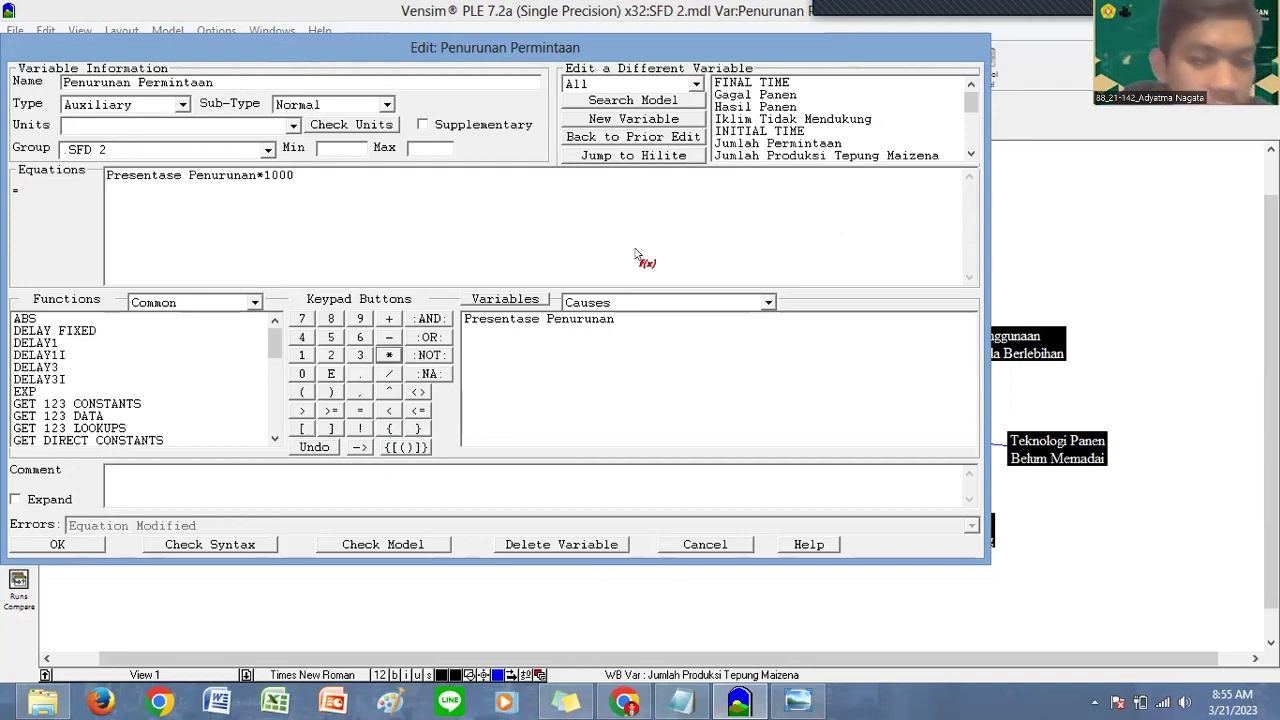
key("Return")
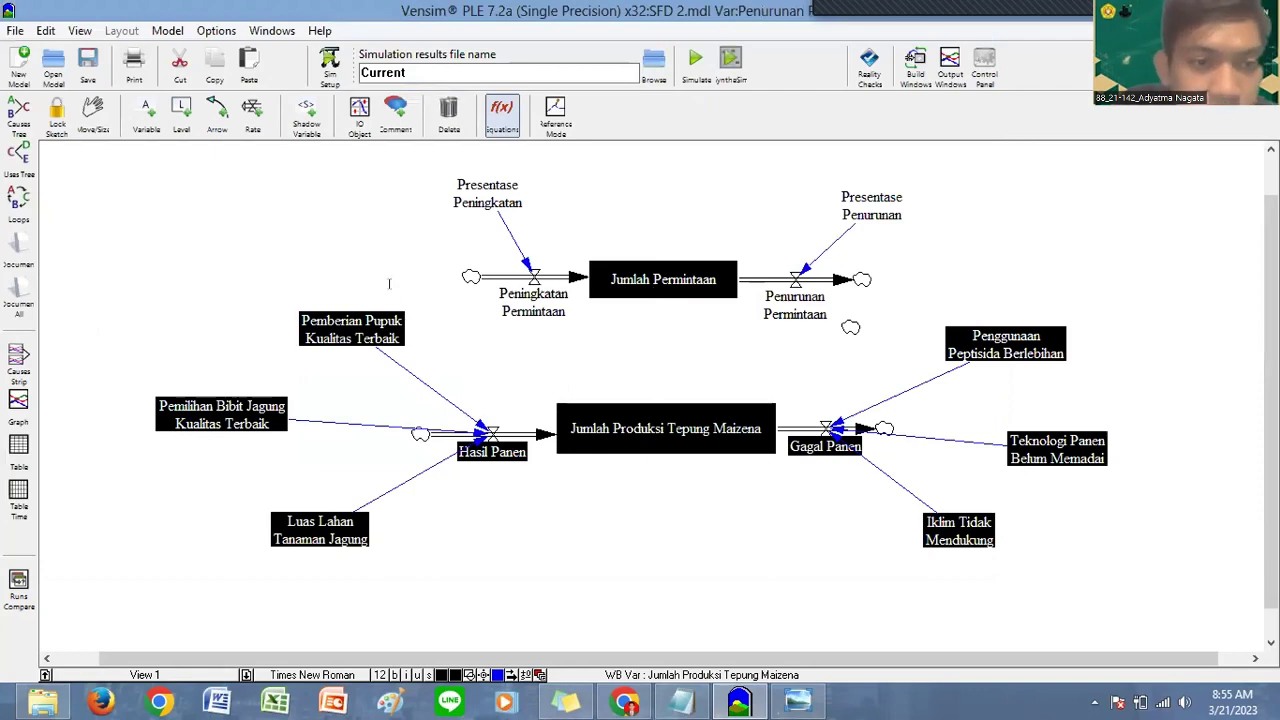
Step: Set the initial value of the Jumlah Permintaan level to 4000
left_click(663, 279)
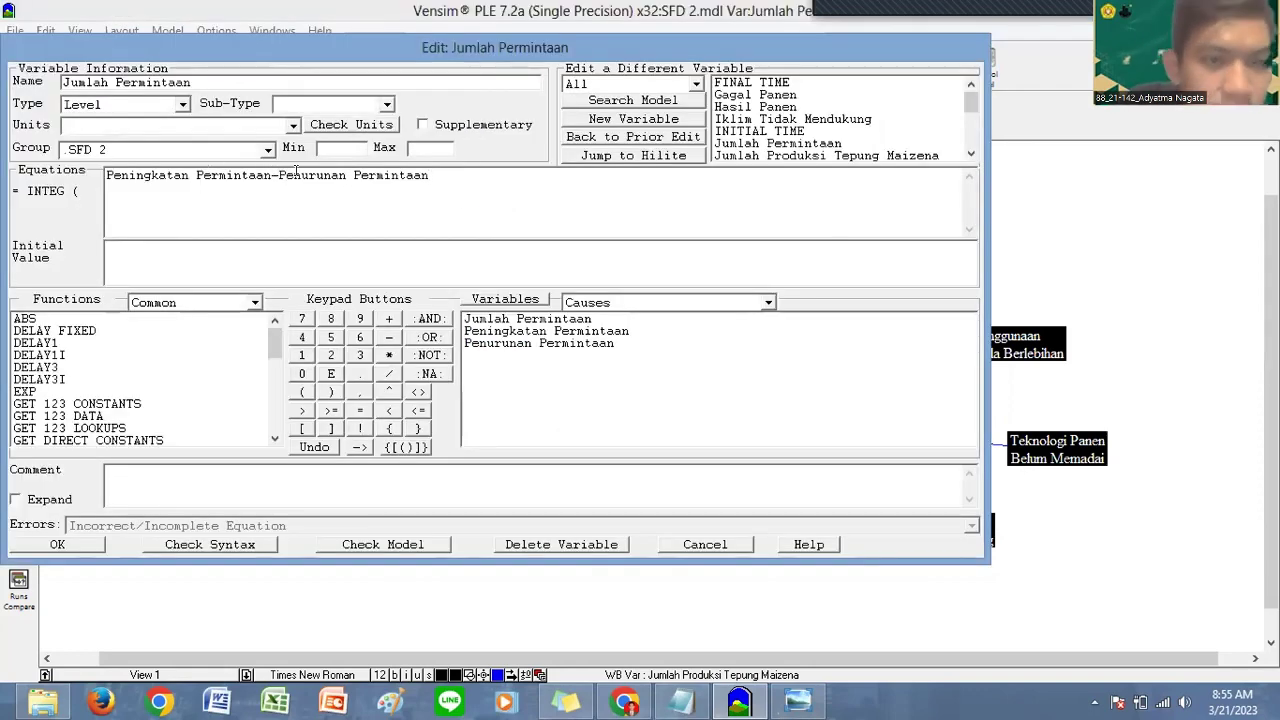
left_click(84, 541)
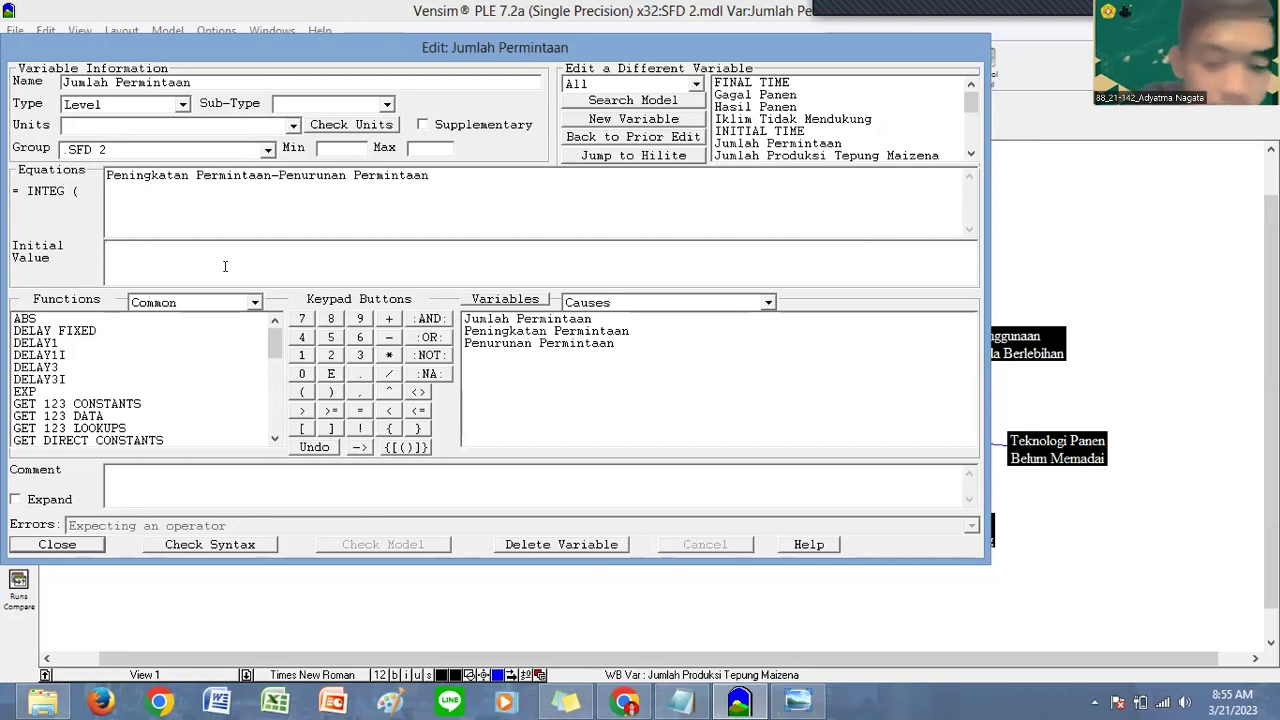
type("4000")
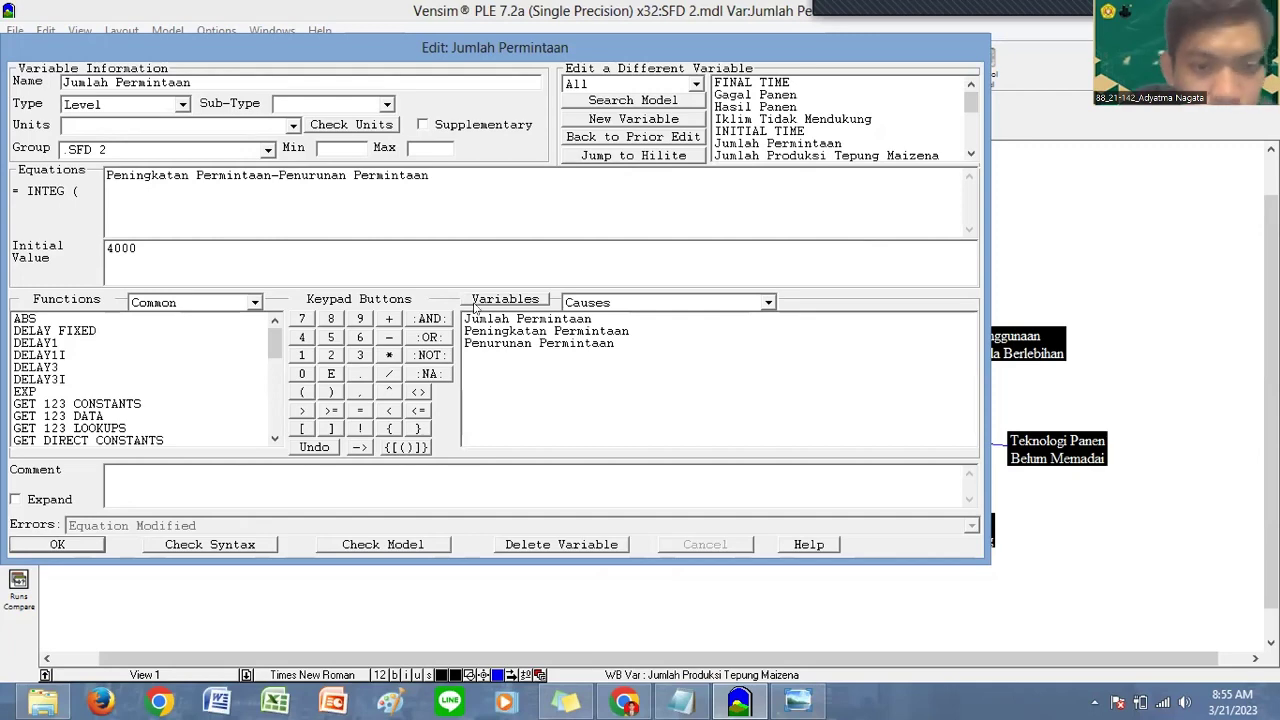
left_click(62, 550)
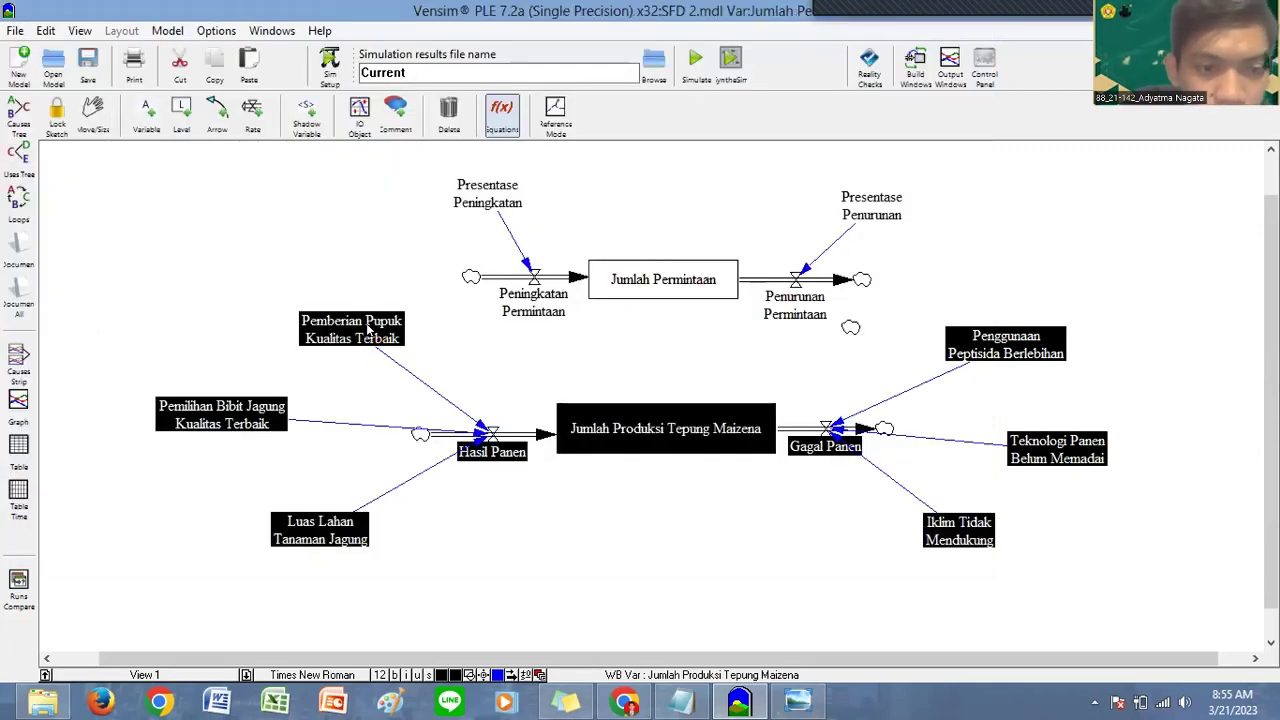
Step: Consult the equation list in Notepad and set the Pemberian Pupuk Kualitas Terbaik equation to 0.5*4400 in Vensim
left_click(368, 330)
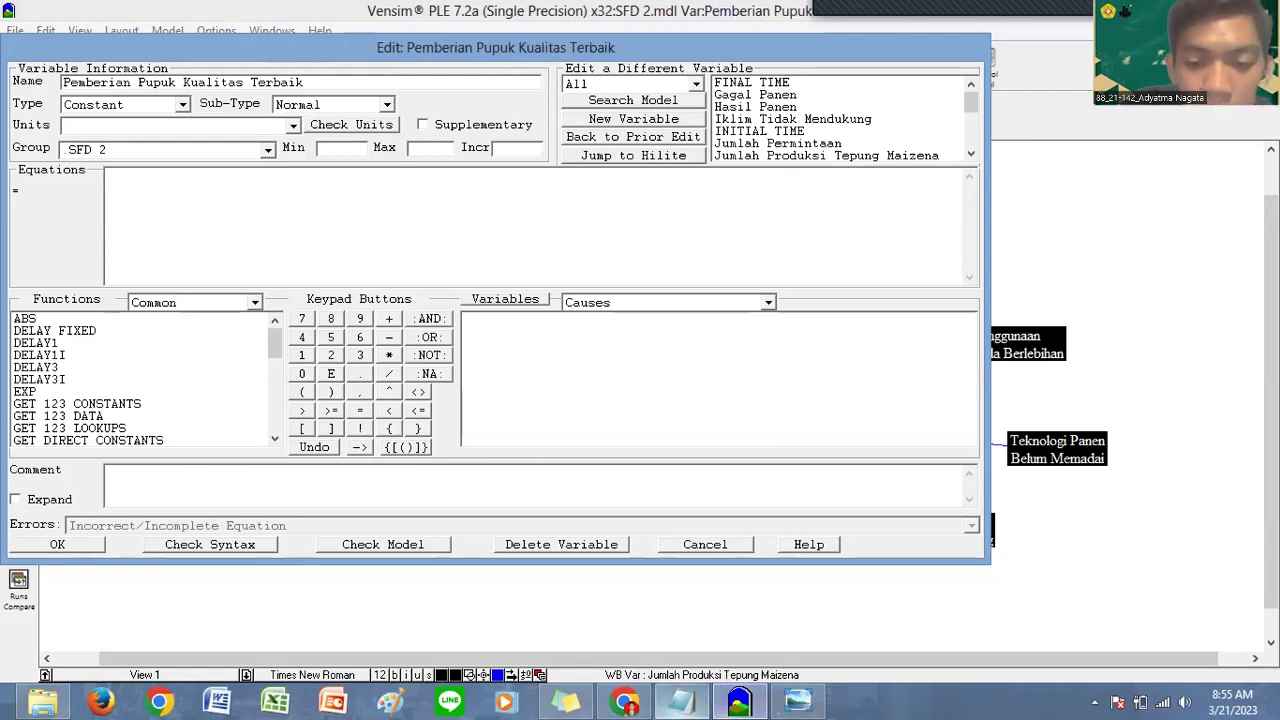
left_click(681, 702)
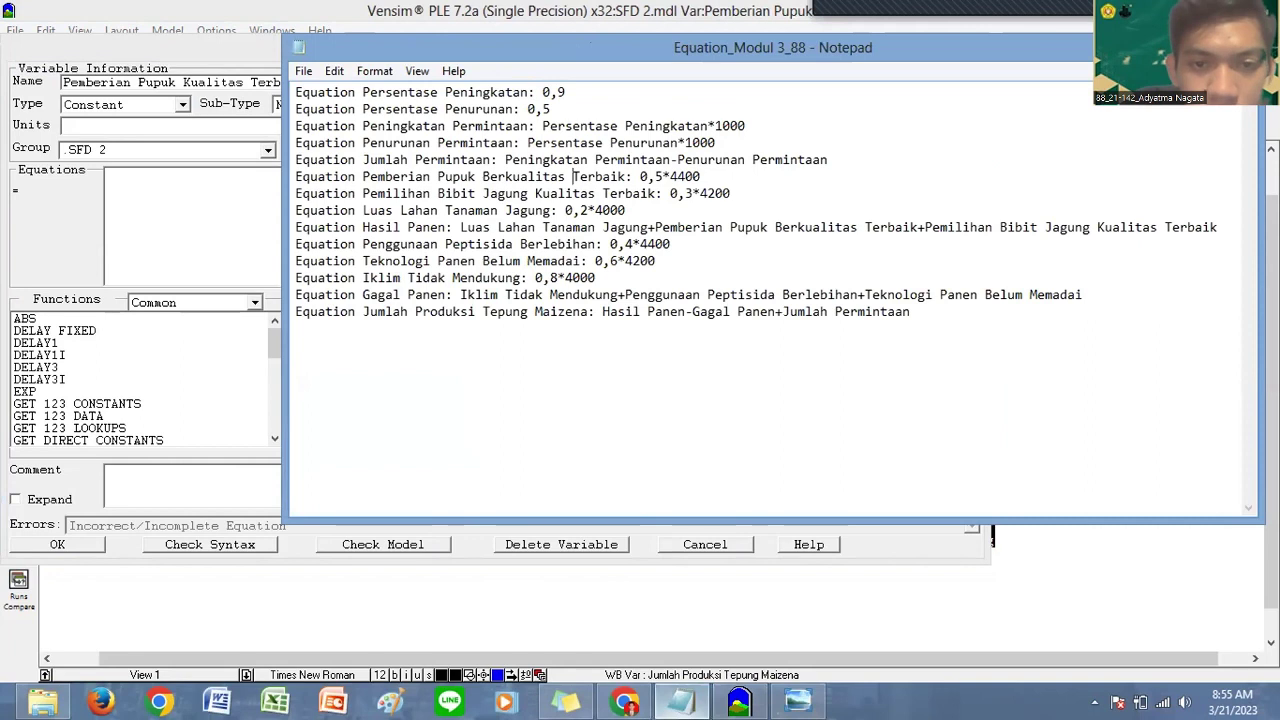
key("alt+Tab")
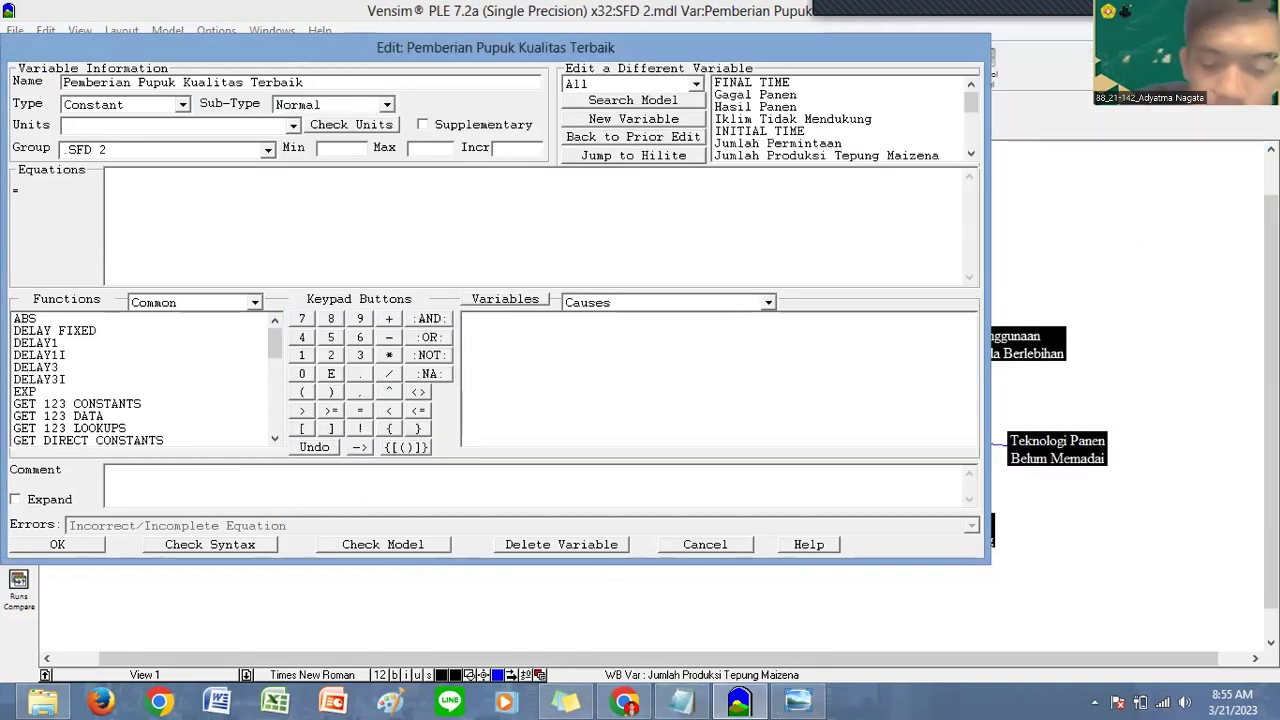
type("0.5")
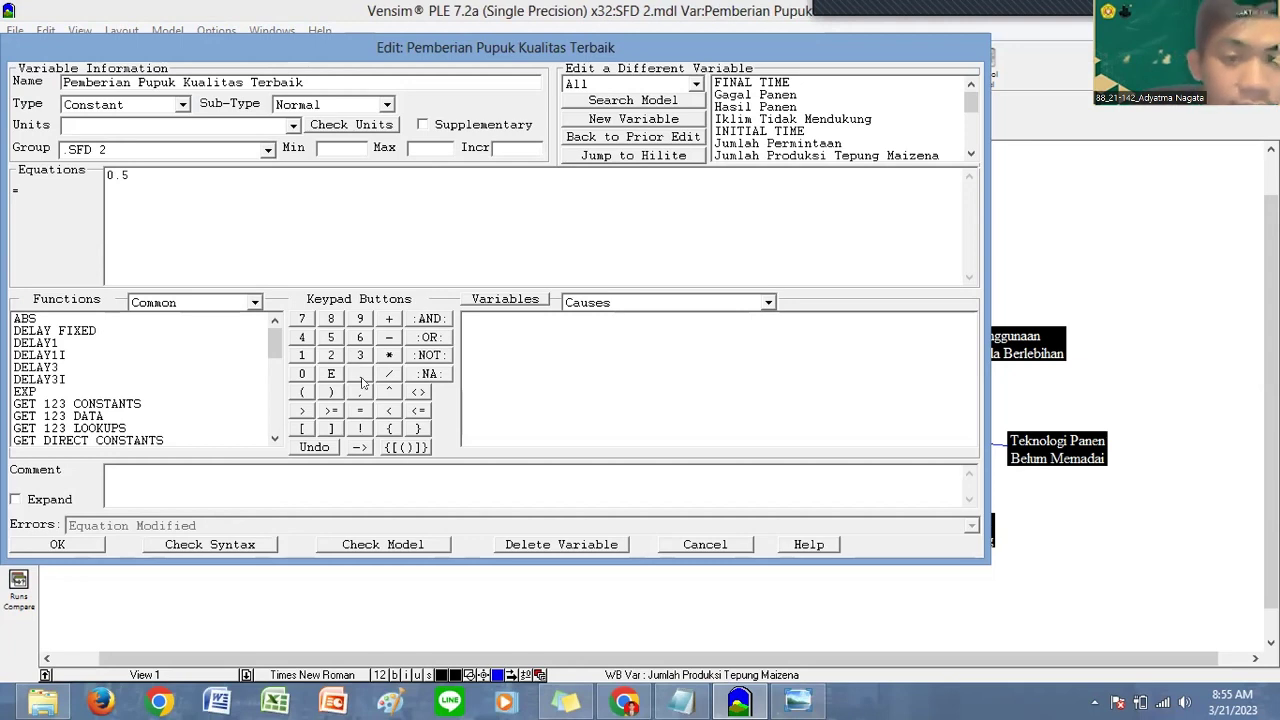
left_click(389, 355)
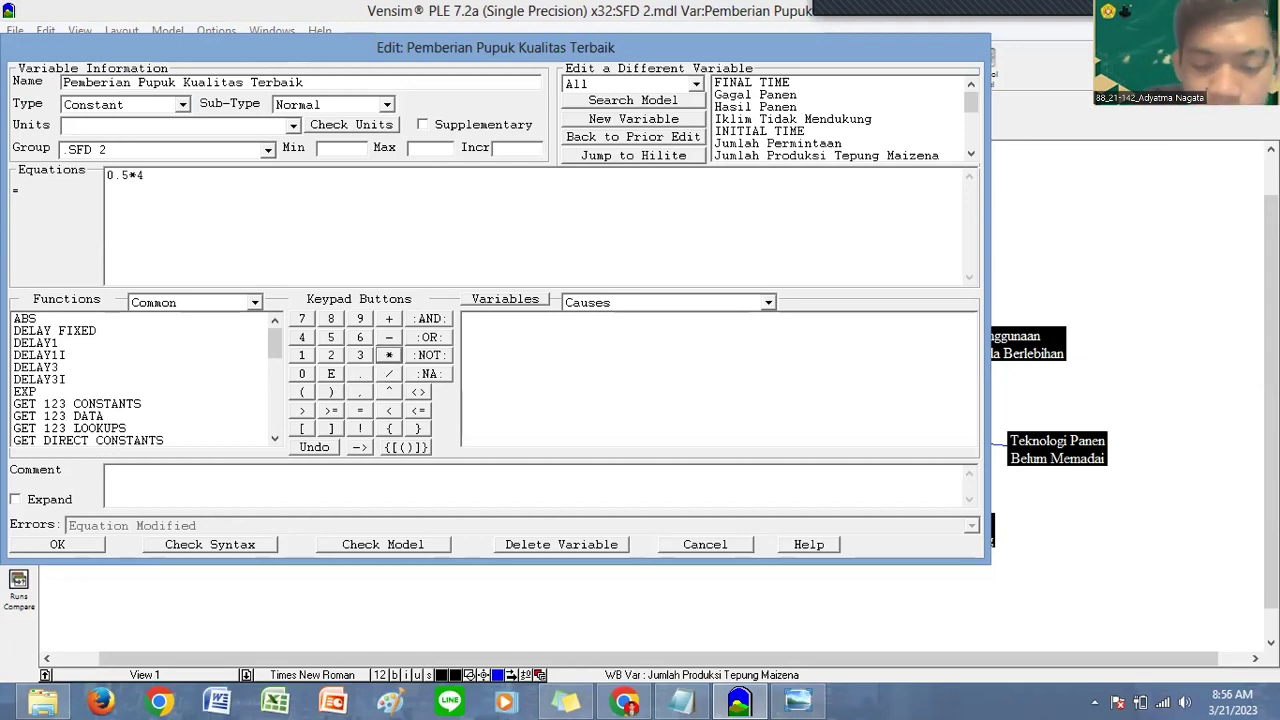
type("4400")
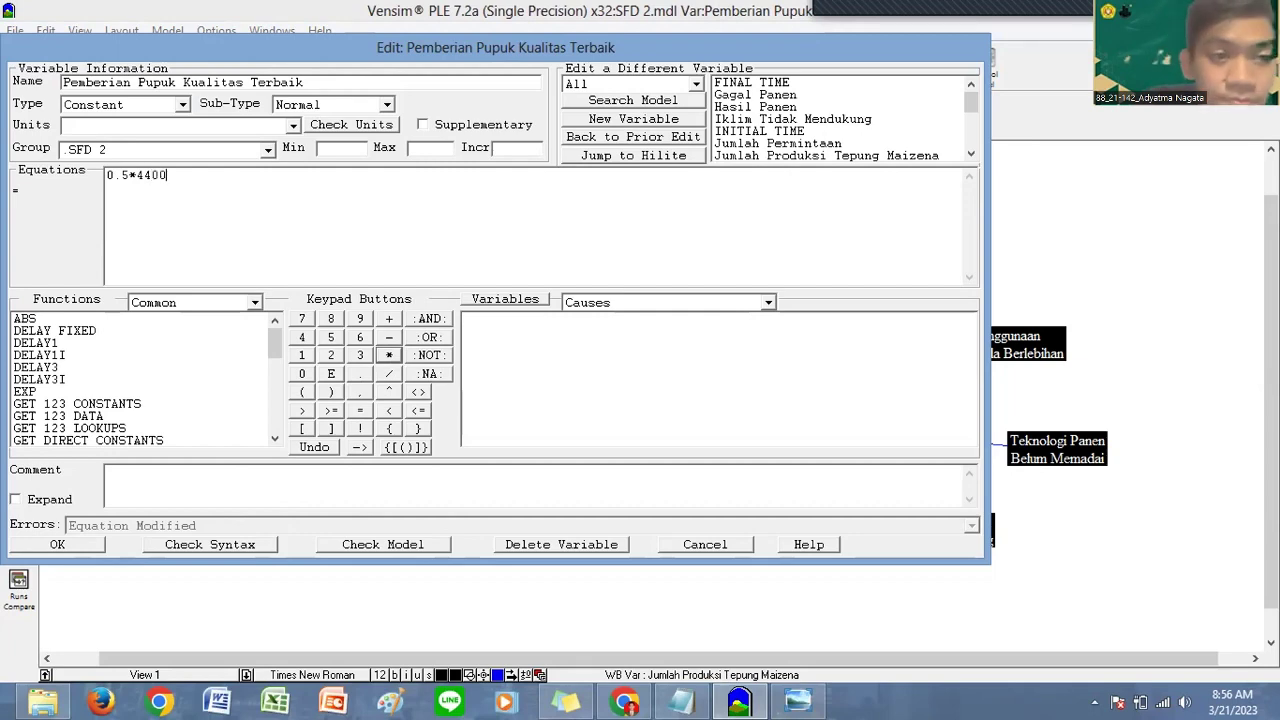
key("Return")
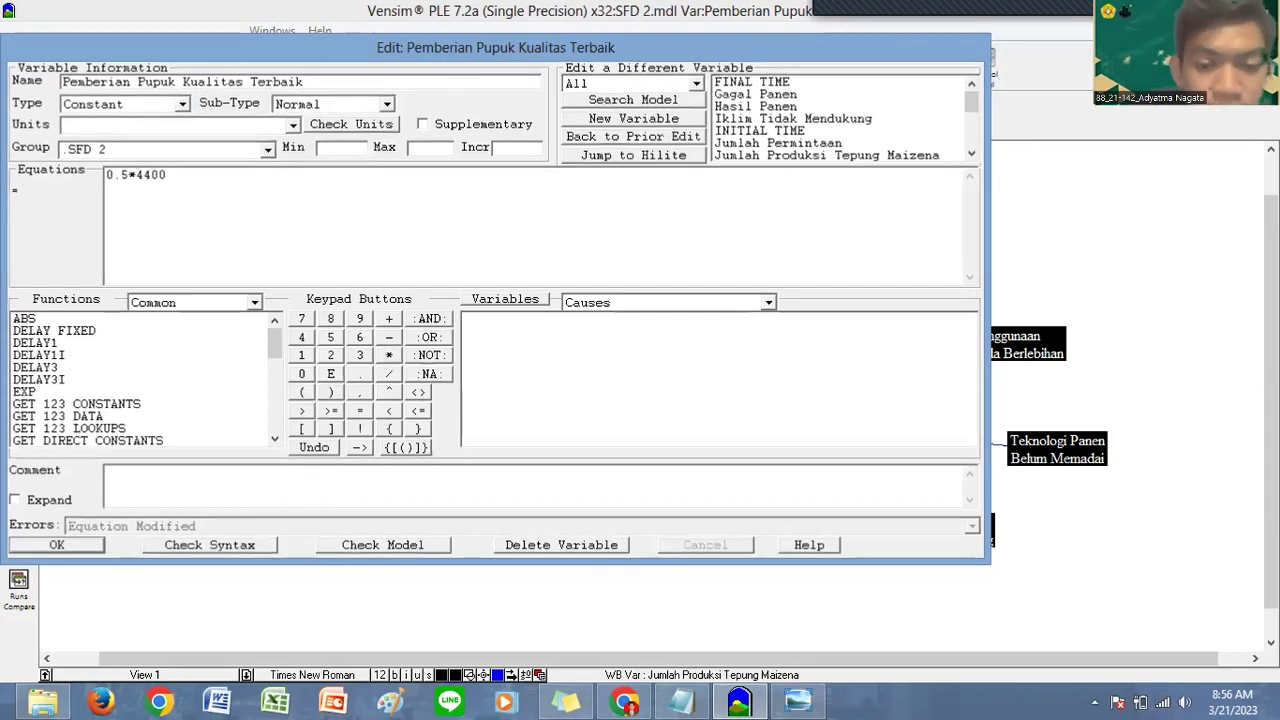
Step: Check the Notepad equation list again and set the Pemilihan Bibit Jagung Kualitas Terbaik equation to 0.3*4200 in Vensim
key("alt+Tab")
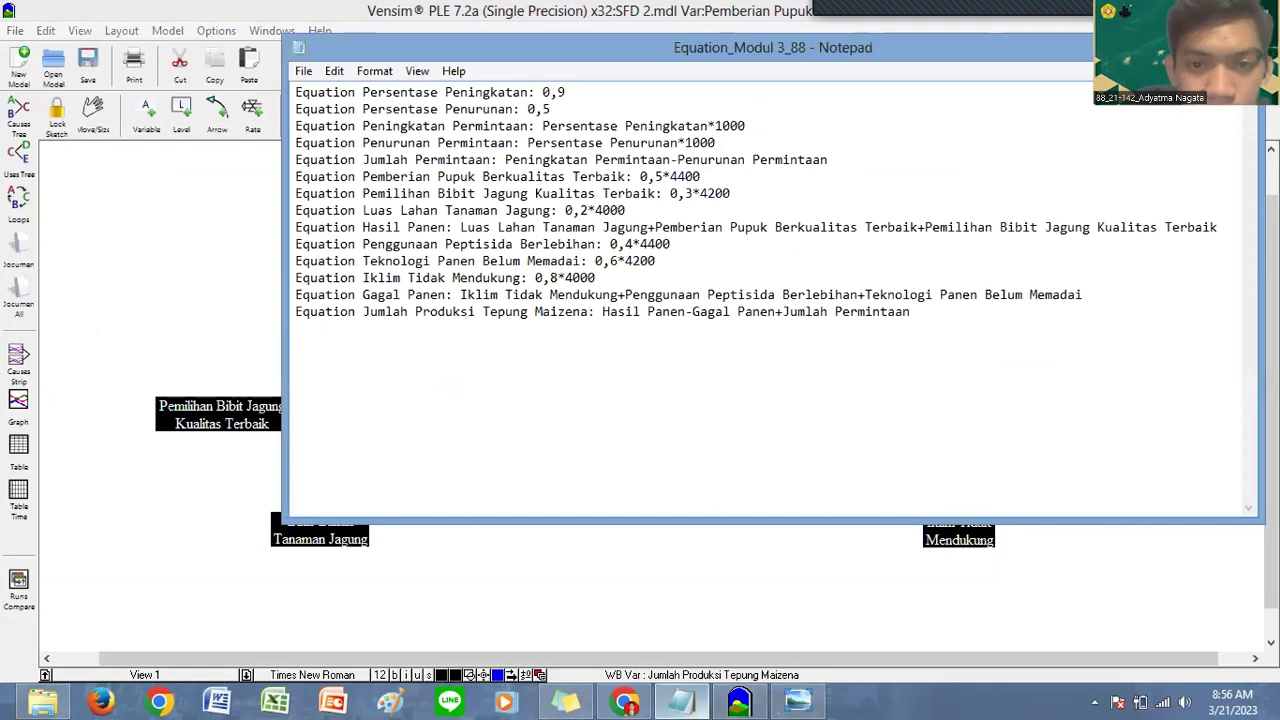
left_click(250, 410)
left_click(256, 402)
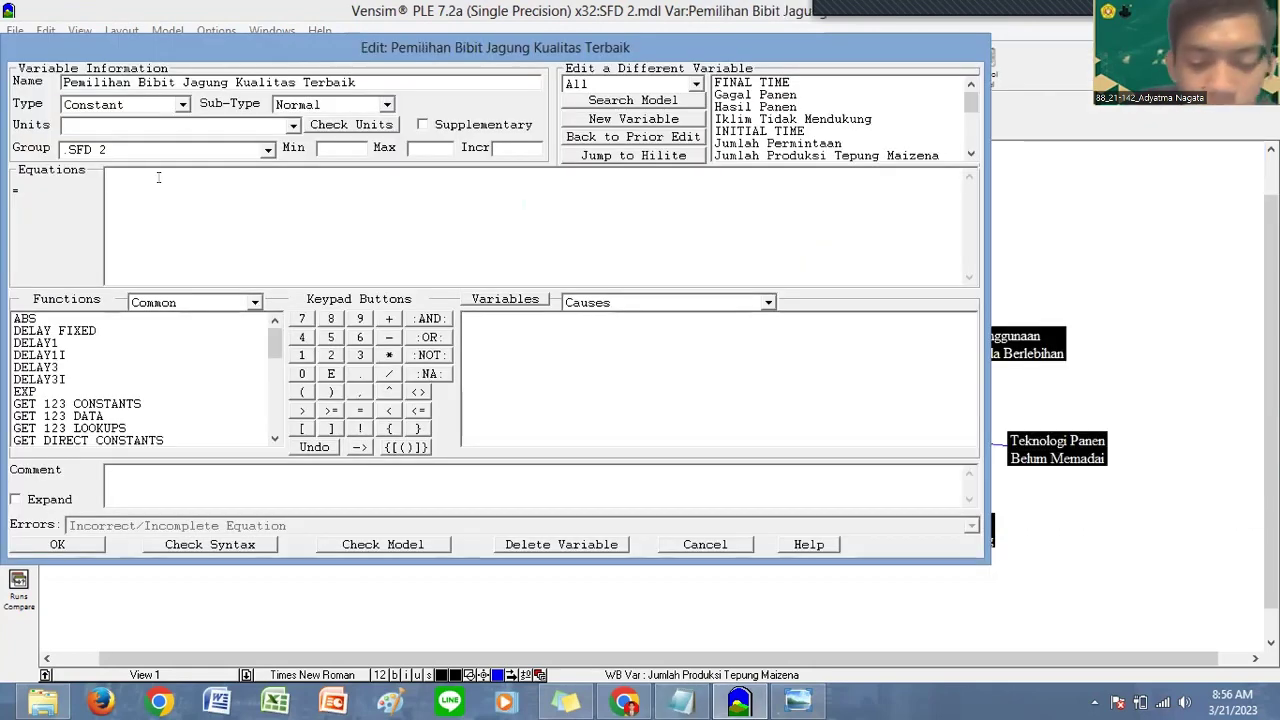
type("0.3")
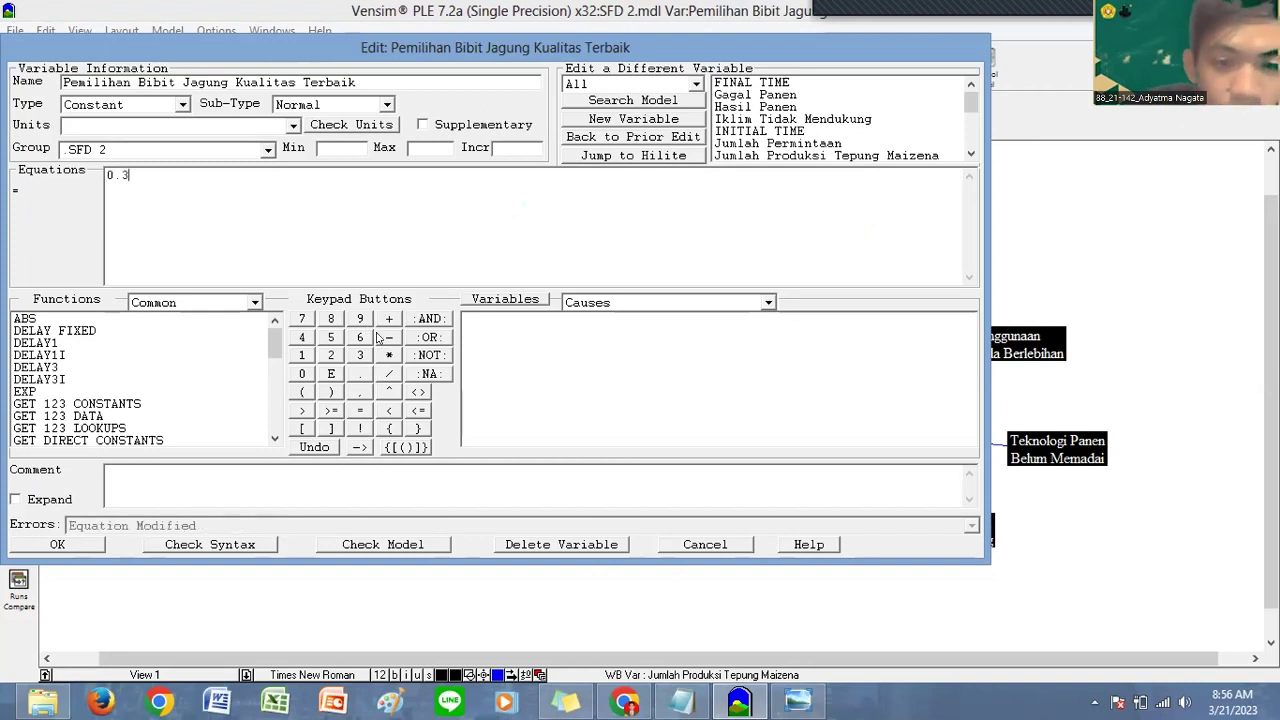
type("*4")
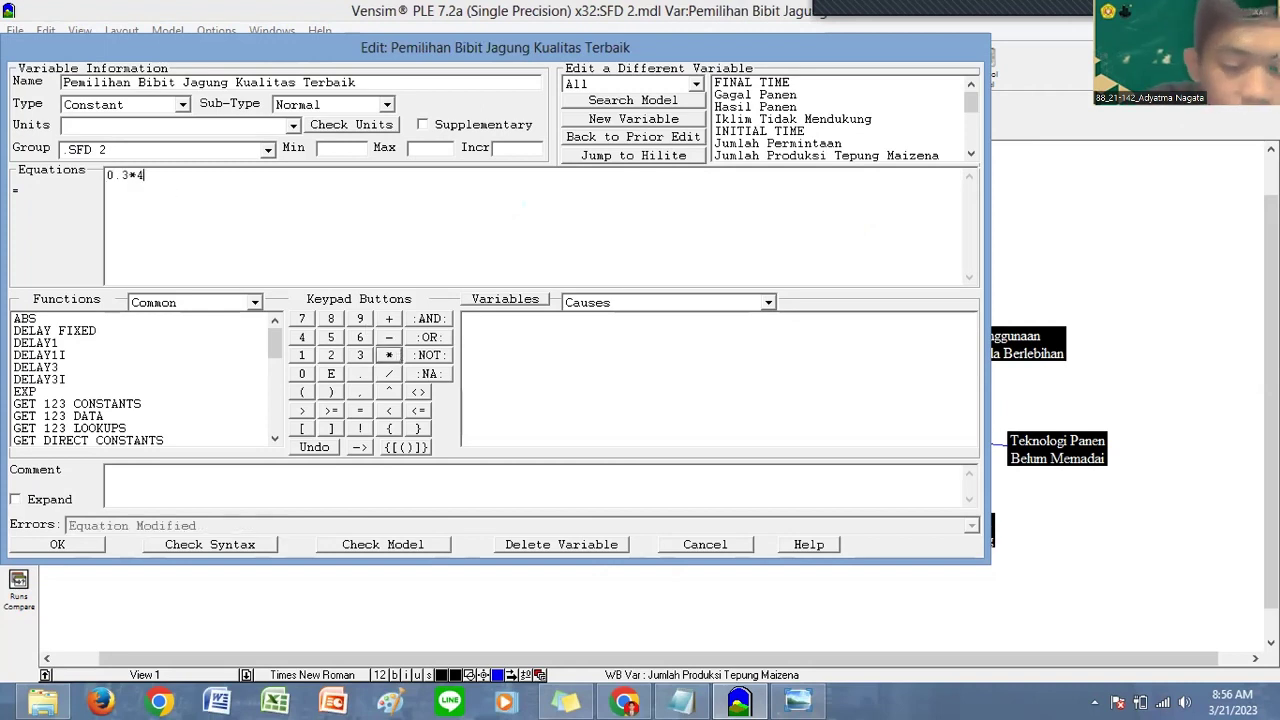
type("200")
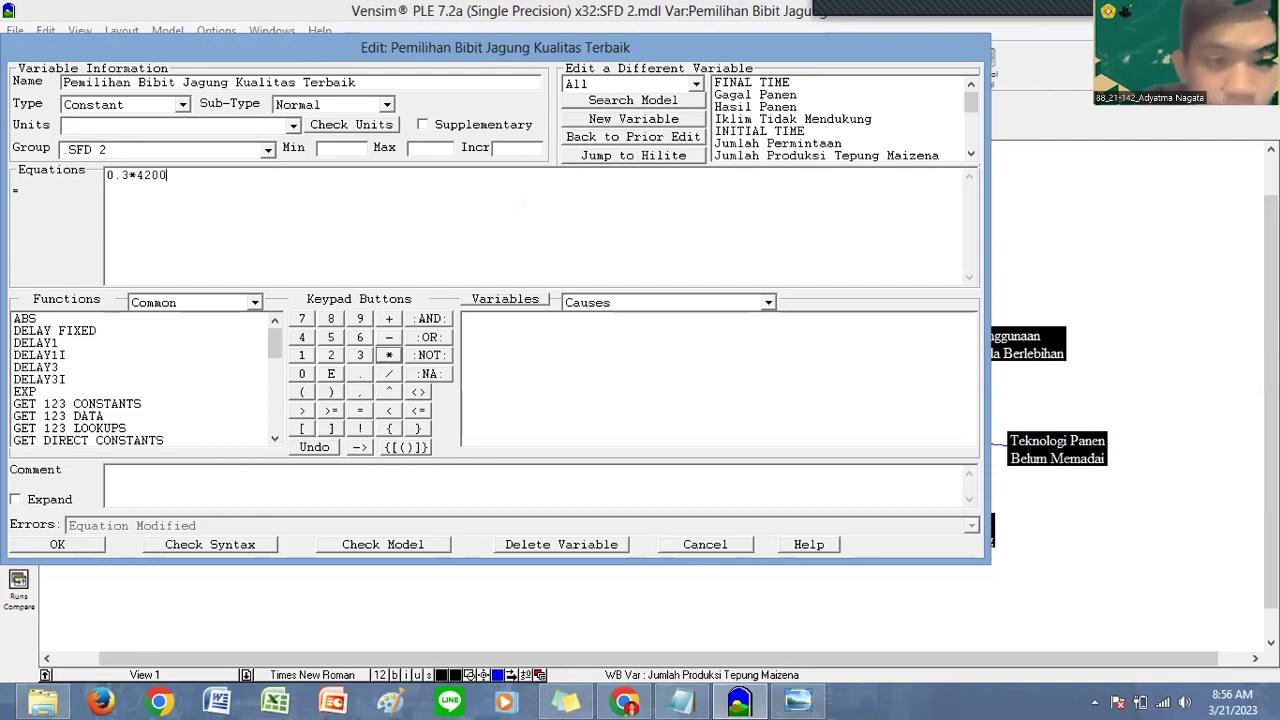
left_click(80, 540)
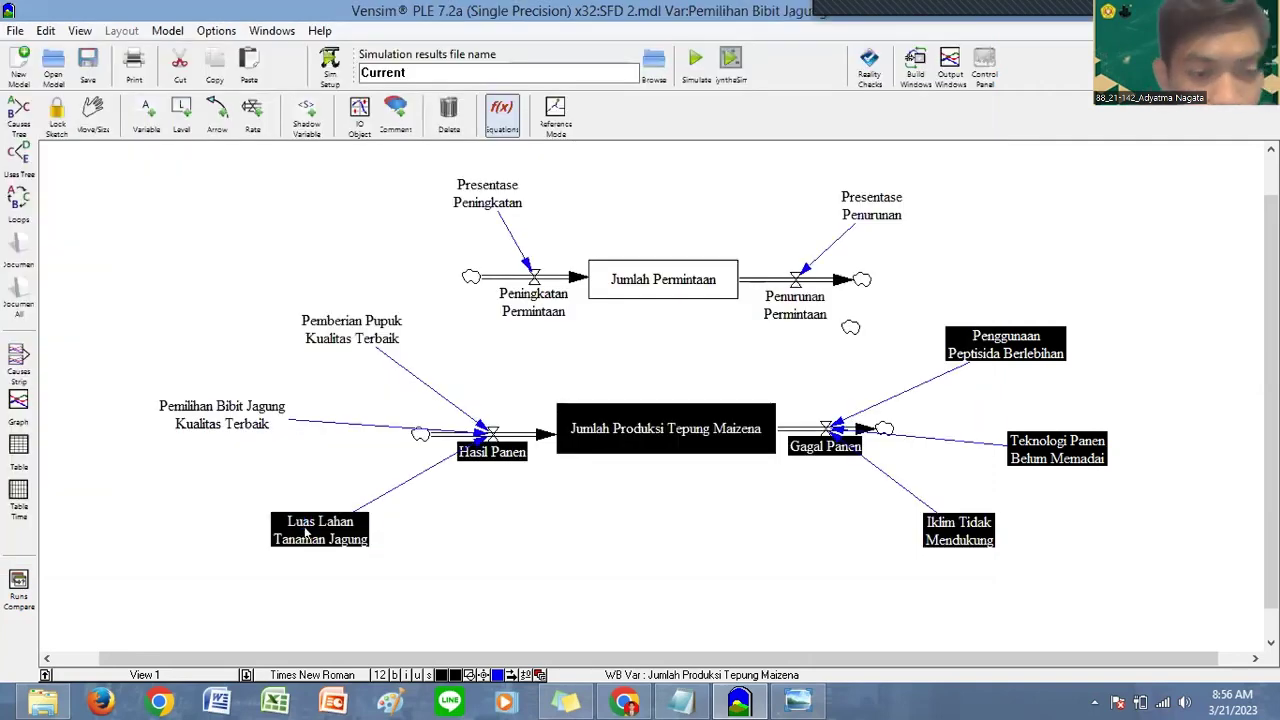
Step: Set the Luas Lahan Tanaman Jagung equation to 0.2*4000
left_click(305, 525)
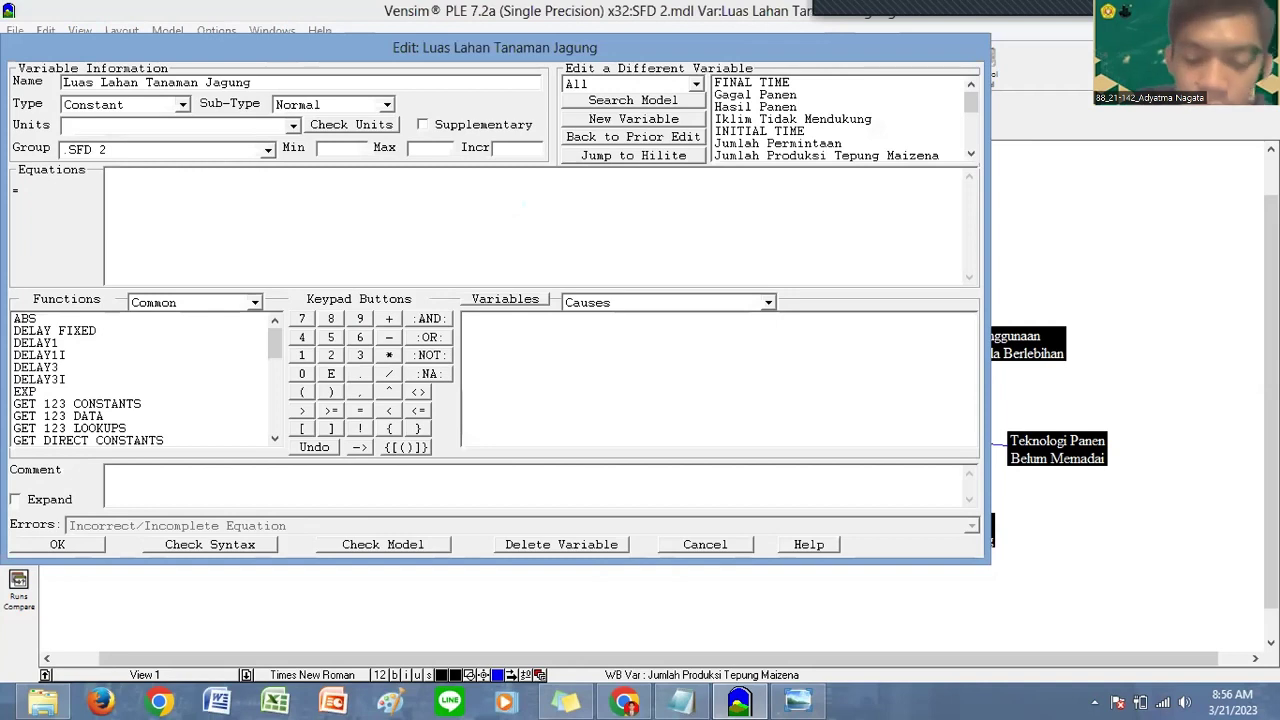
type("0.")
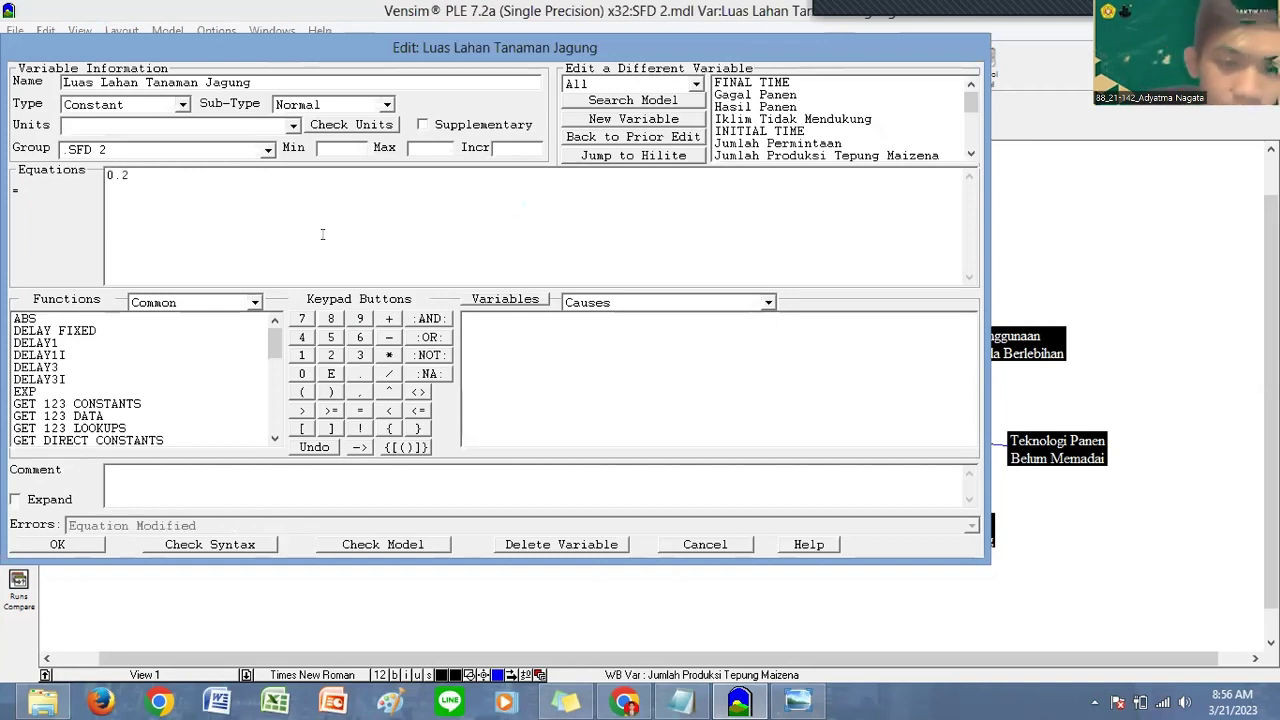
type("2")
left_click(389, 355)
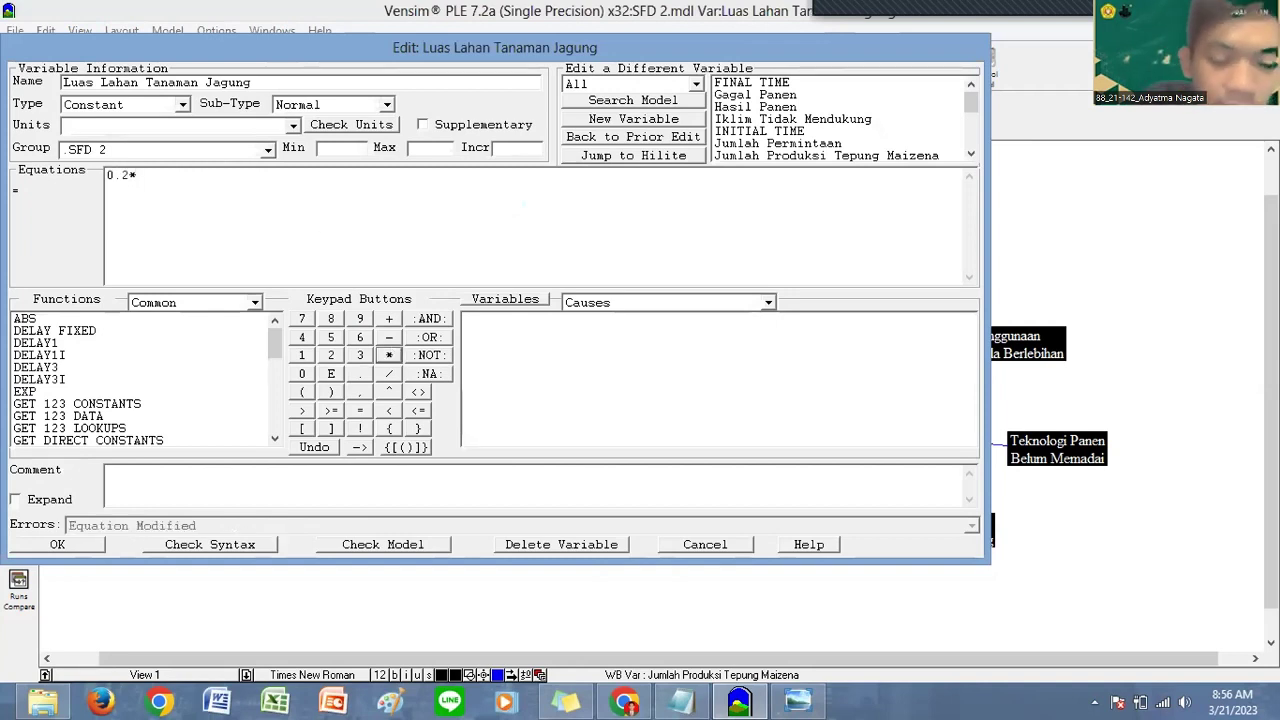
type("4000")
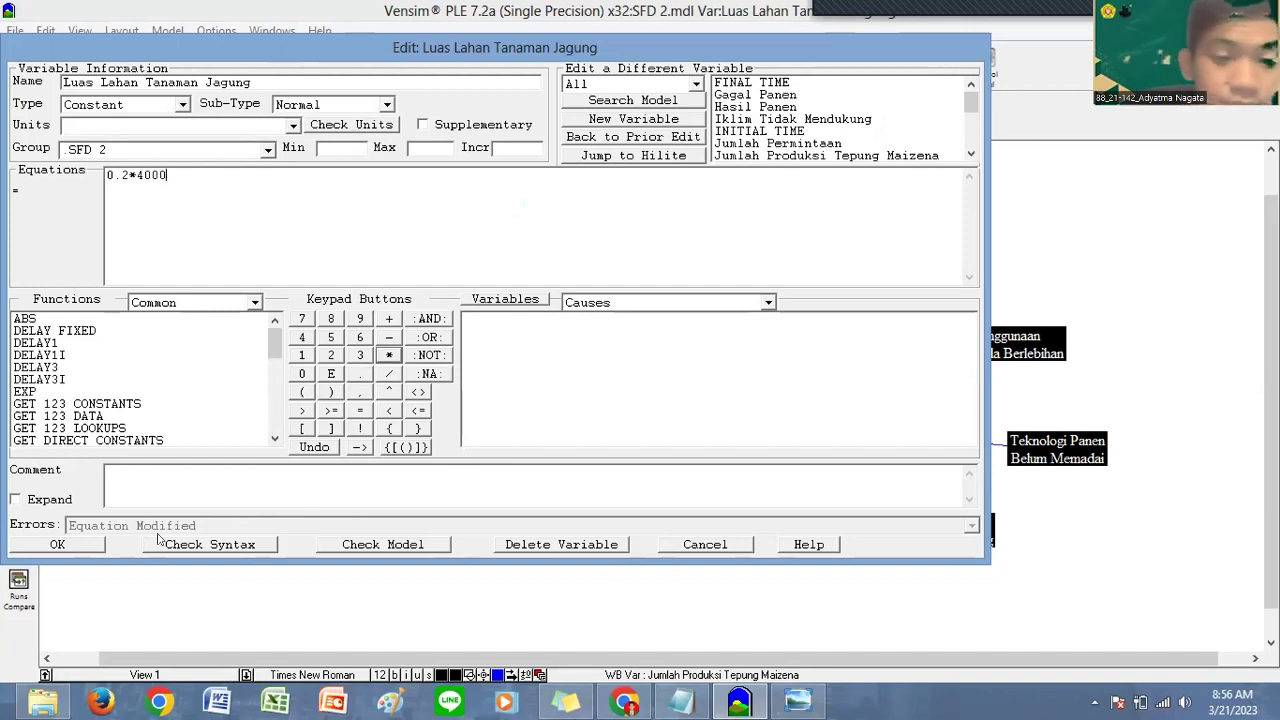
left_click(85, 547)
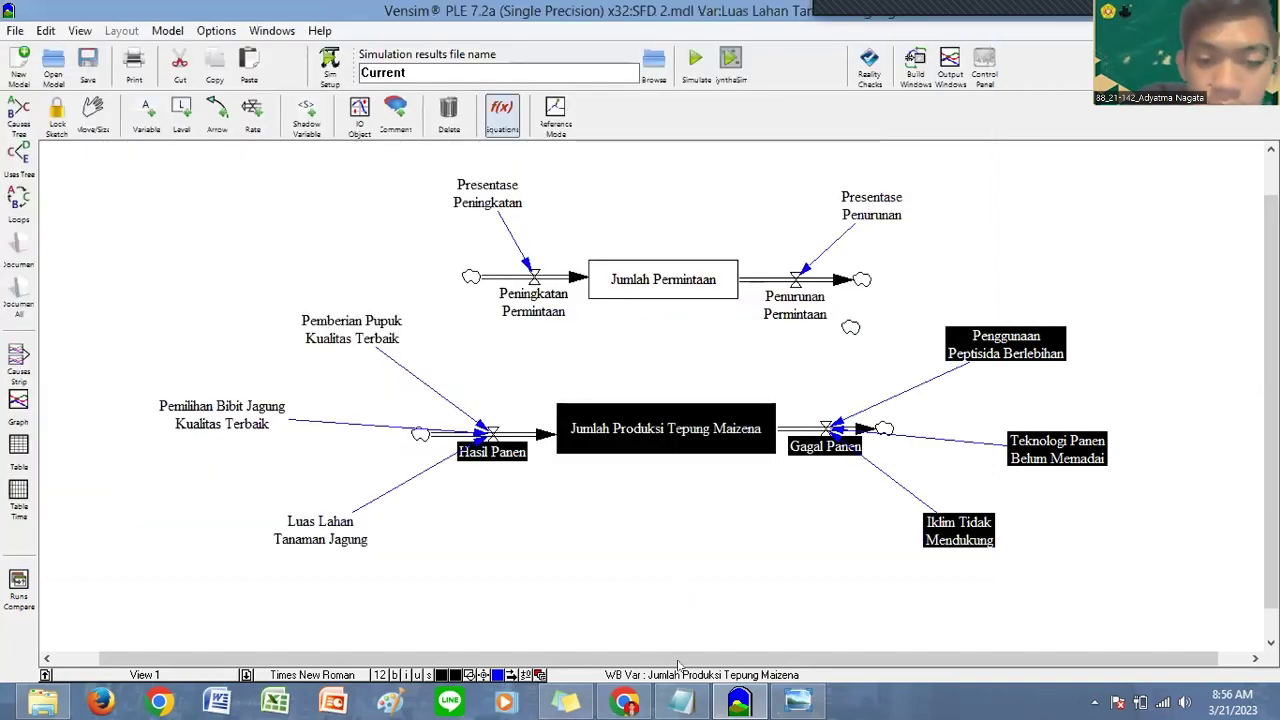
Step: Consult the Notepad equation list and set the Penggunaan Peptisida Berlebihan equation to 0.4*440 in Vensim
key("alt+Tab")
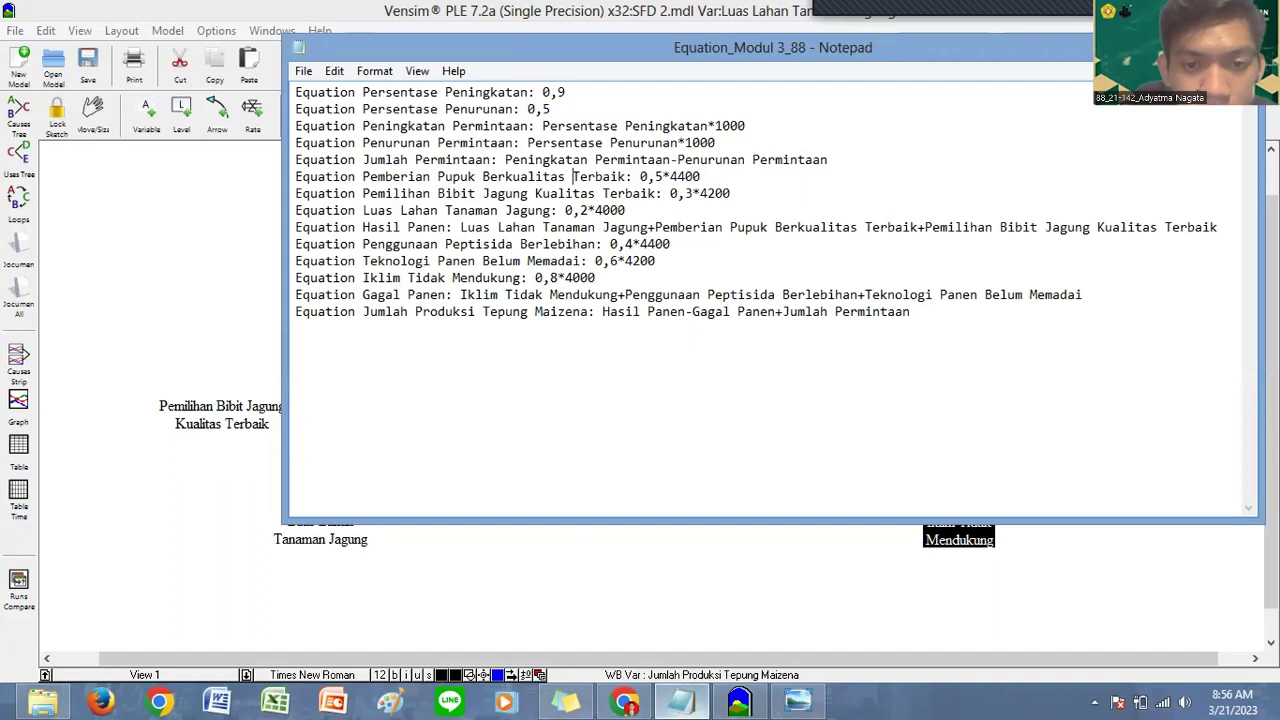
key("alt+Tab")
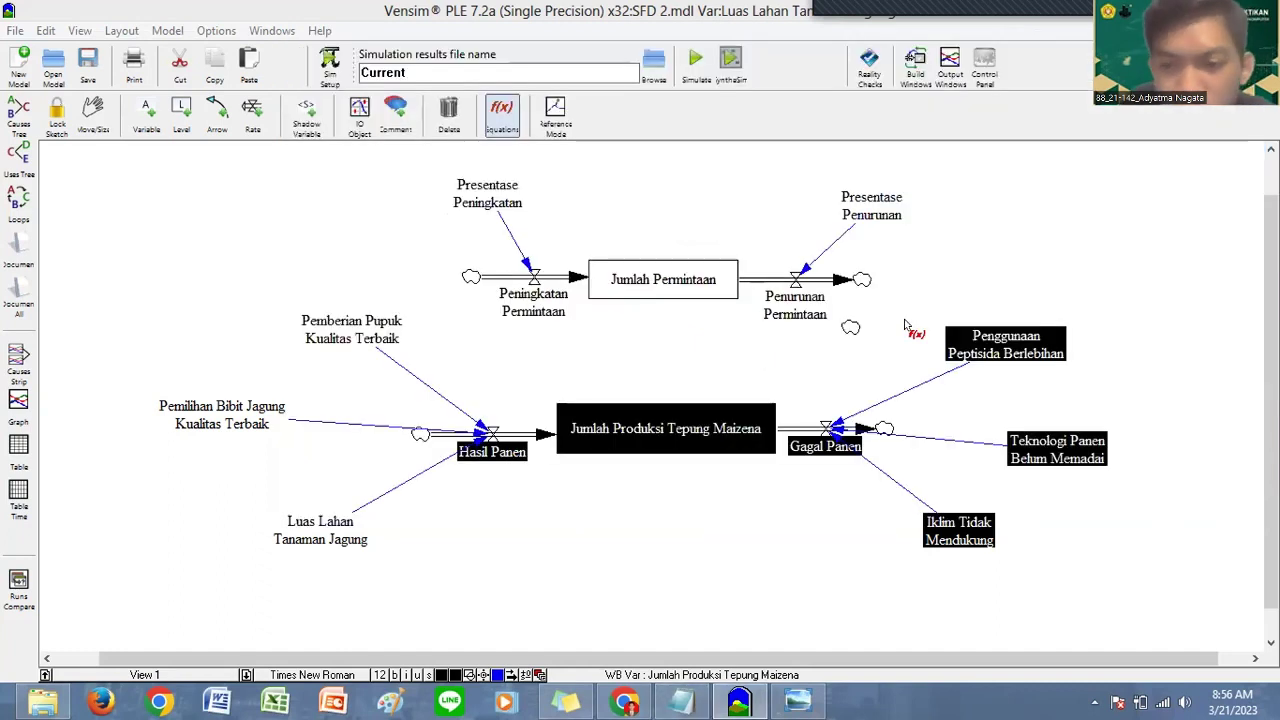
left_click(1022, 344)
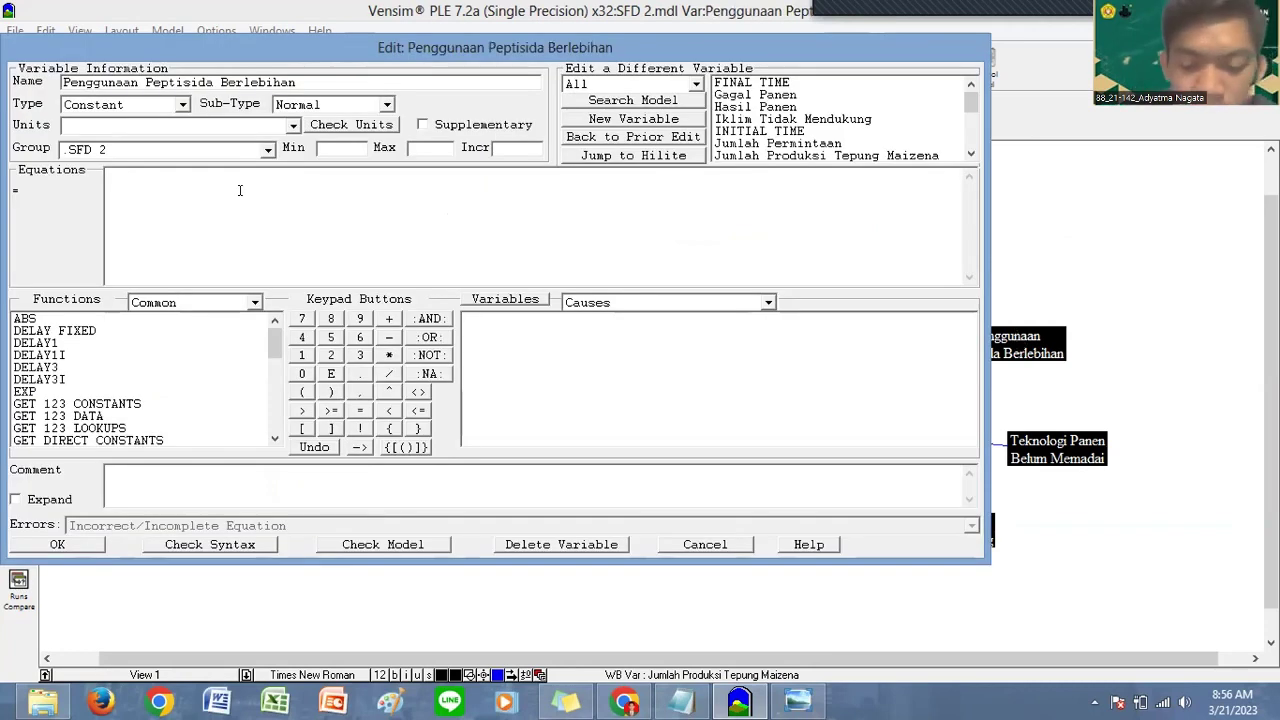
type("0.2")
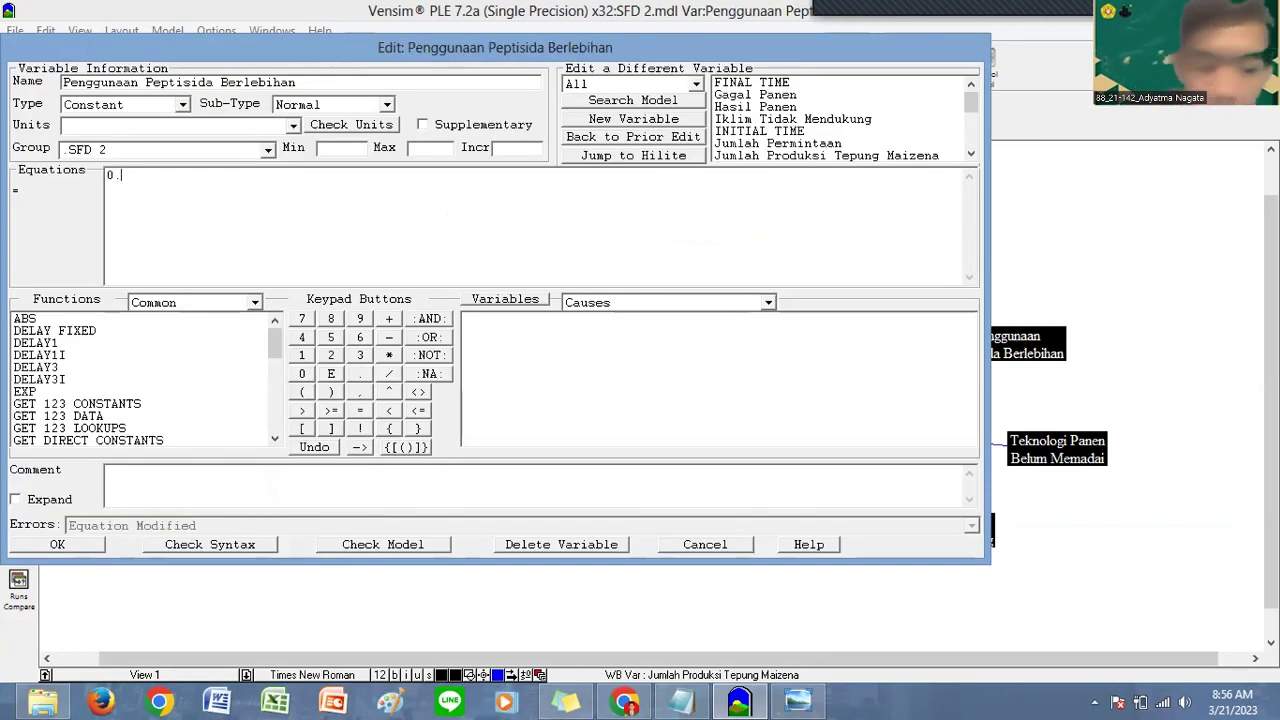
left_click(389, 355)
type("4")
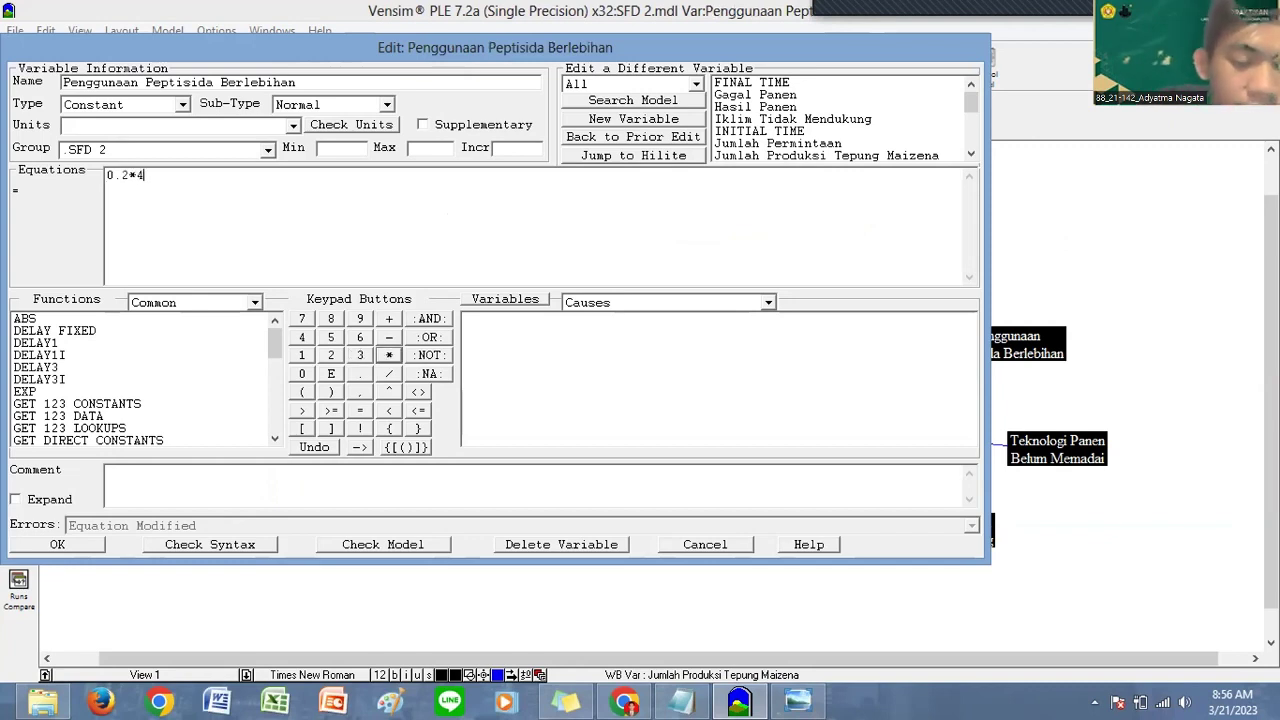
left_click(682, 702)
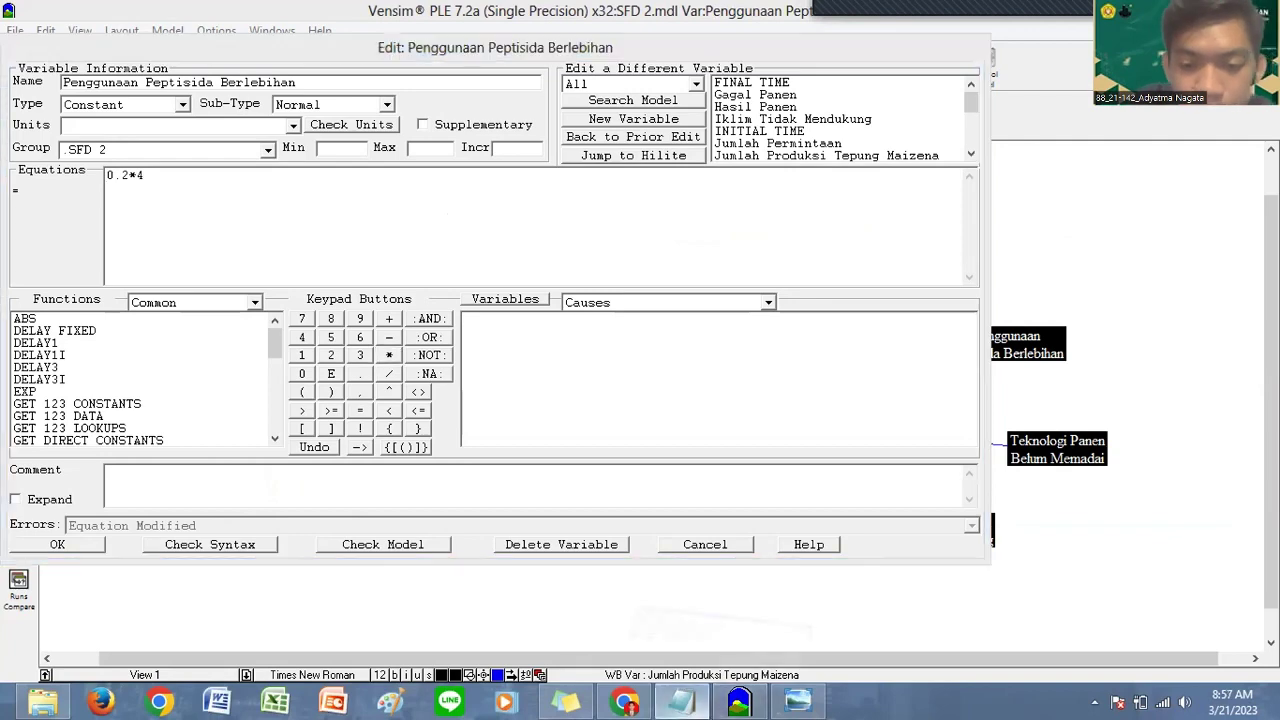
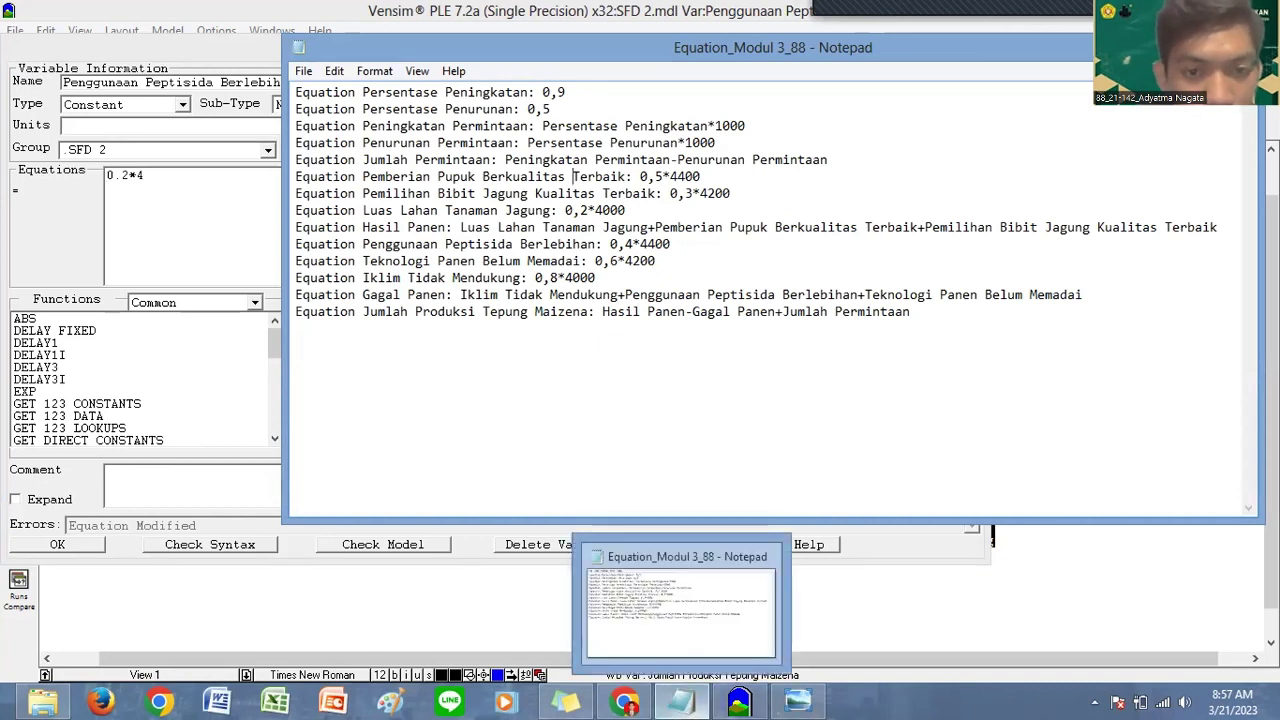
left_click(680, 702)
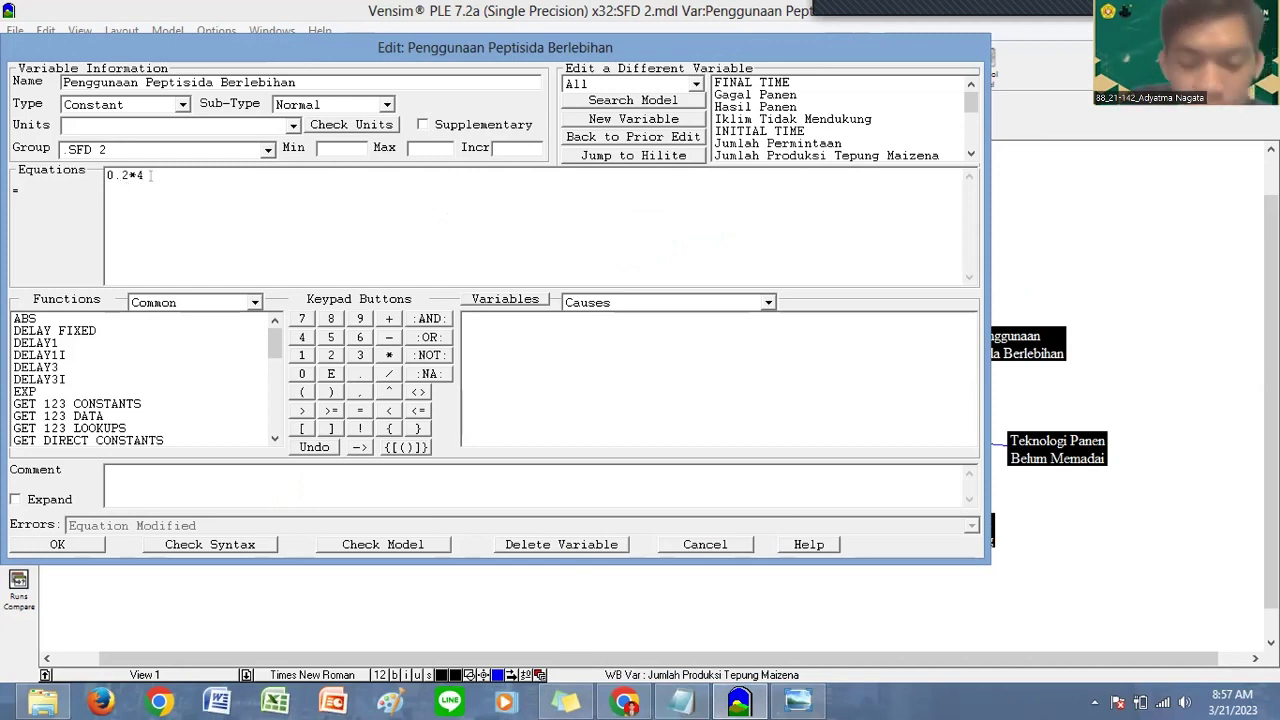
key("BackSpace")
type("4")
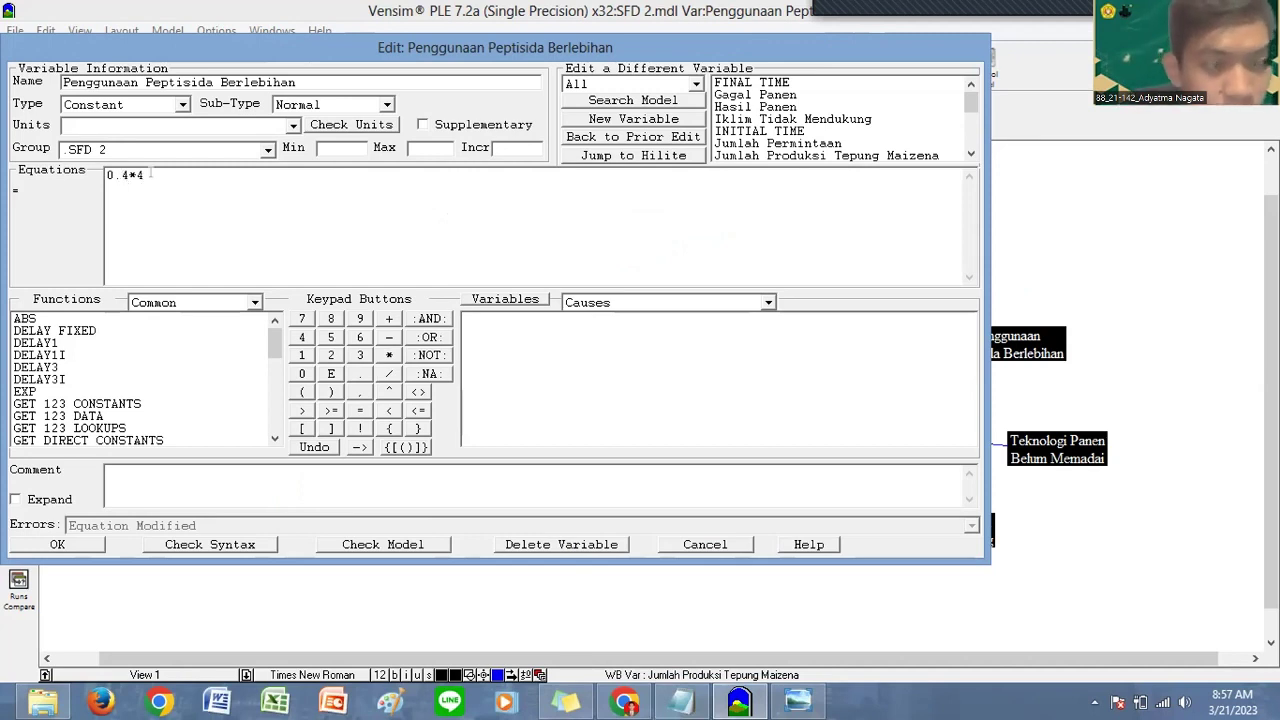
type("40")
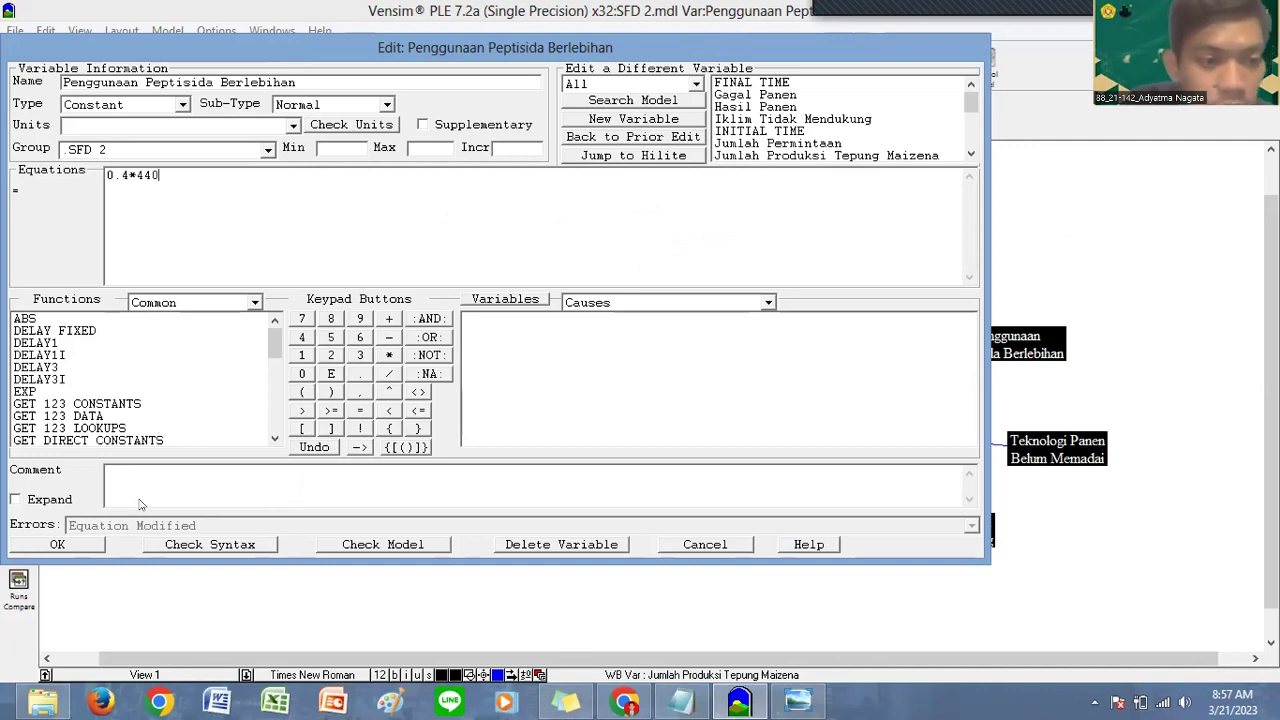
left_click(82, 549)
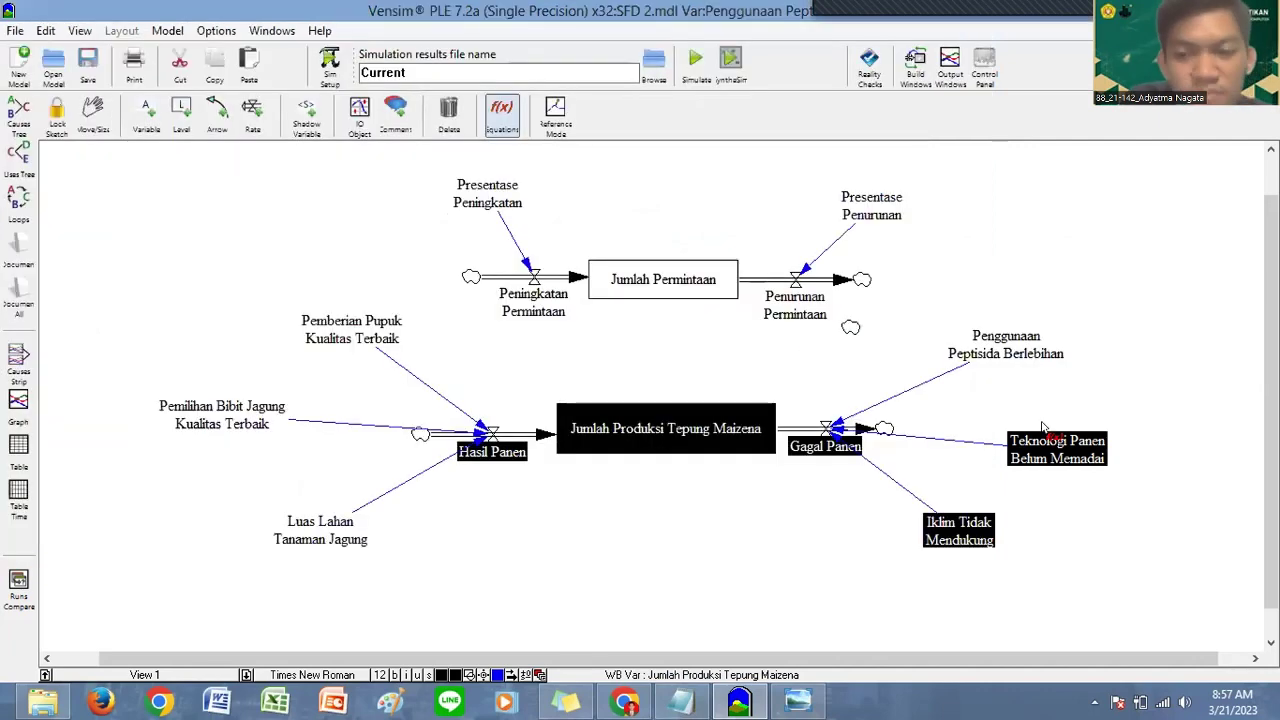
Step: Set the Teknologi Panen Belum Memadai equation to 0.6*420
left_click(1045, 448)
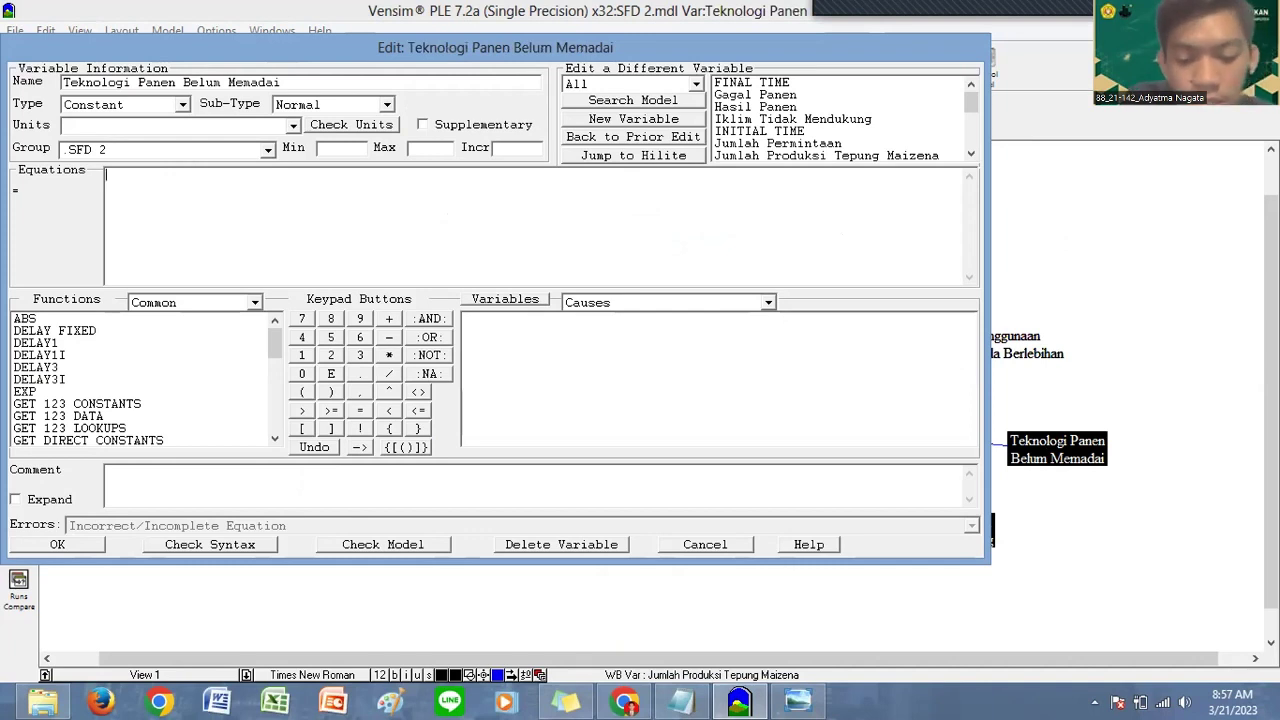
type("0.6")
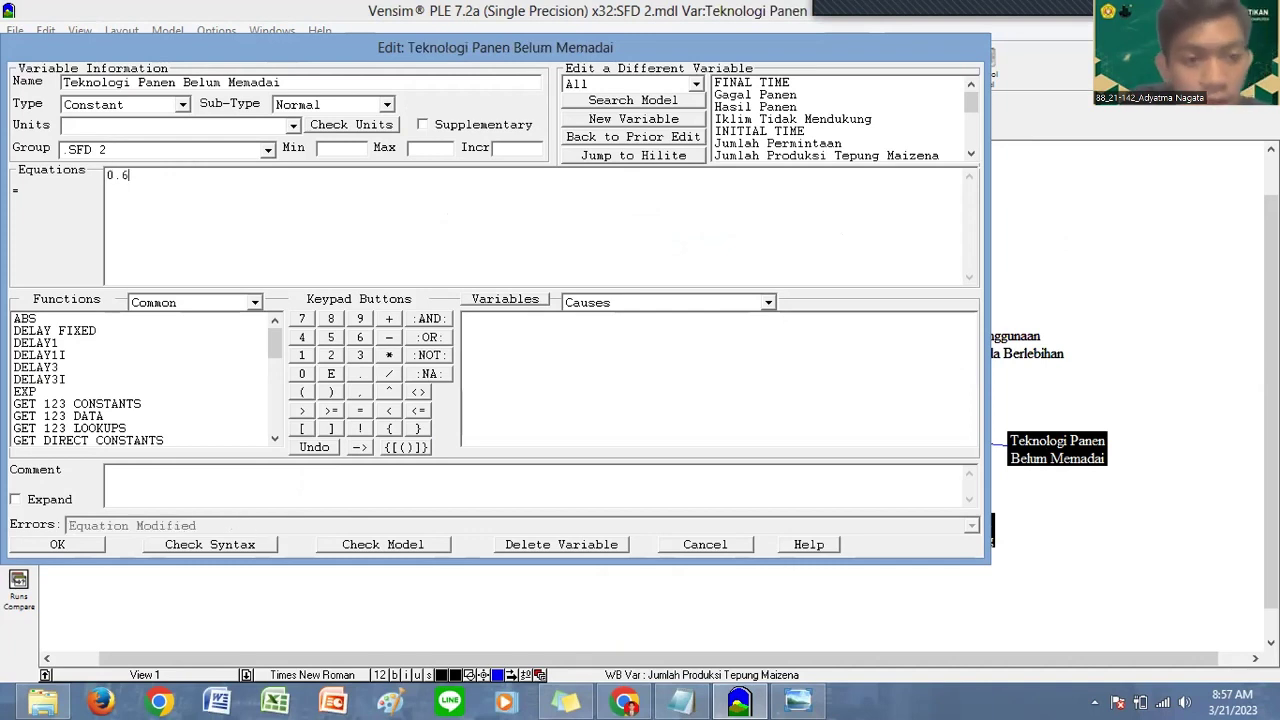
left_click(389, 355)
type("420")
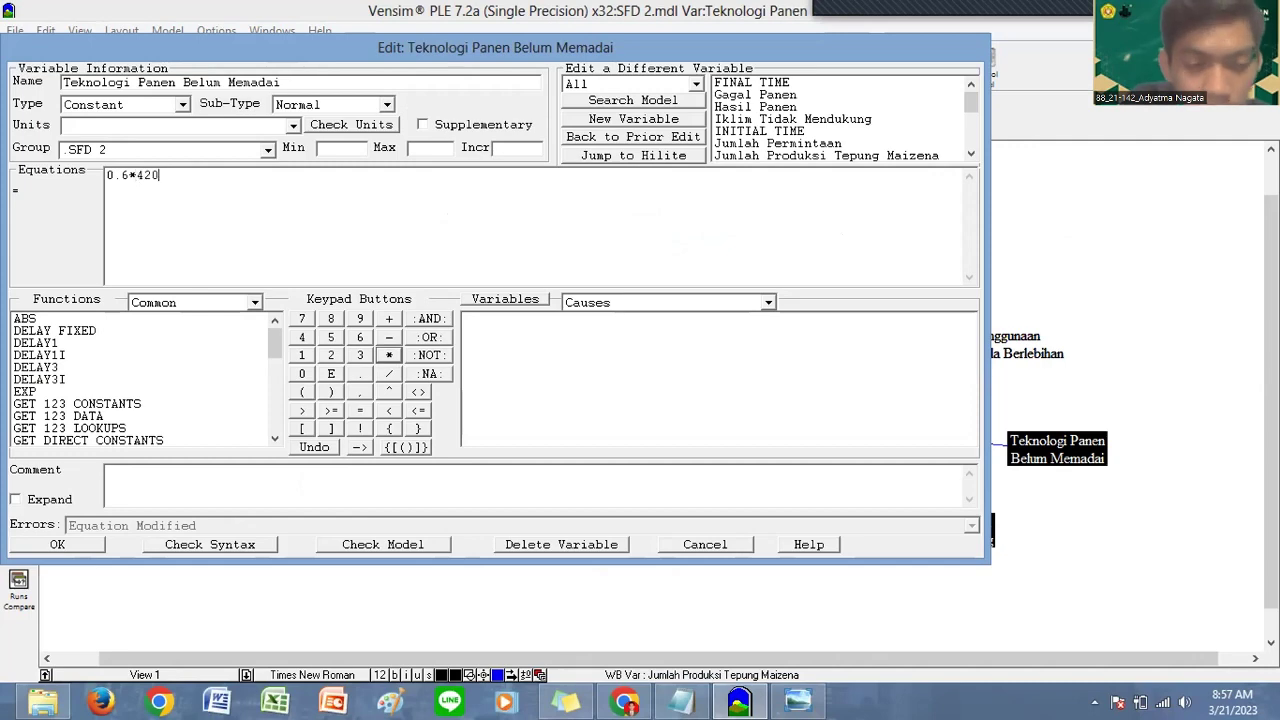
left_click(88, 549)
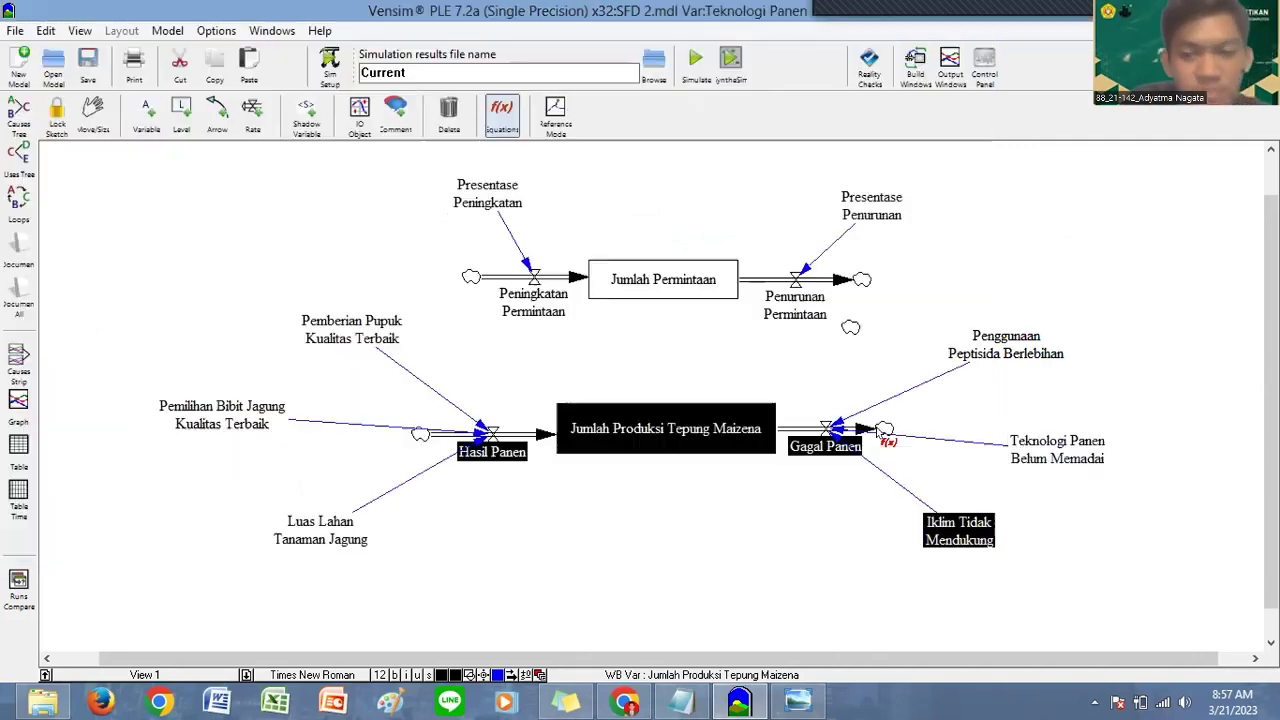
Step: Set the Iklim Tidak Mendukung equation to 0.8*400
left_click(940, 520)
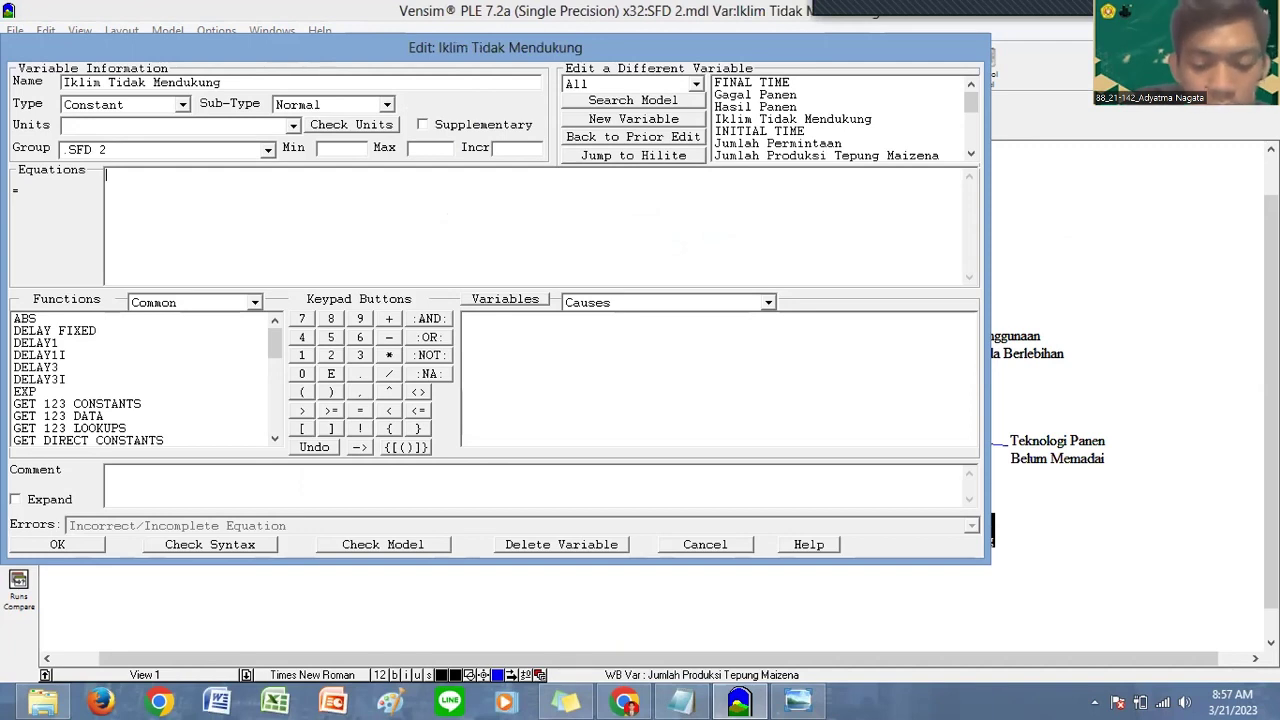
type("0.8")
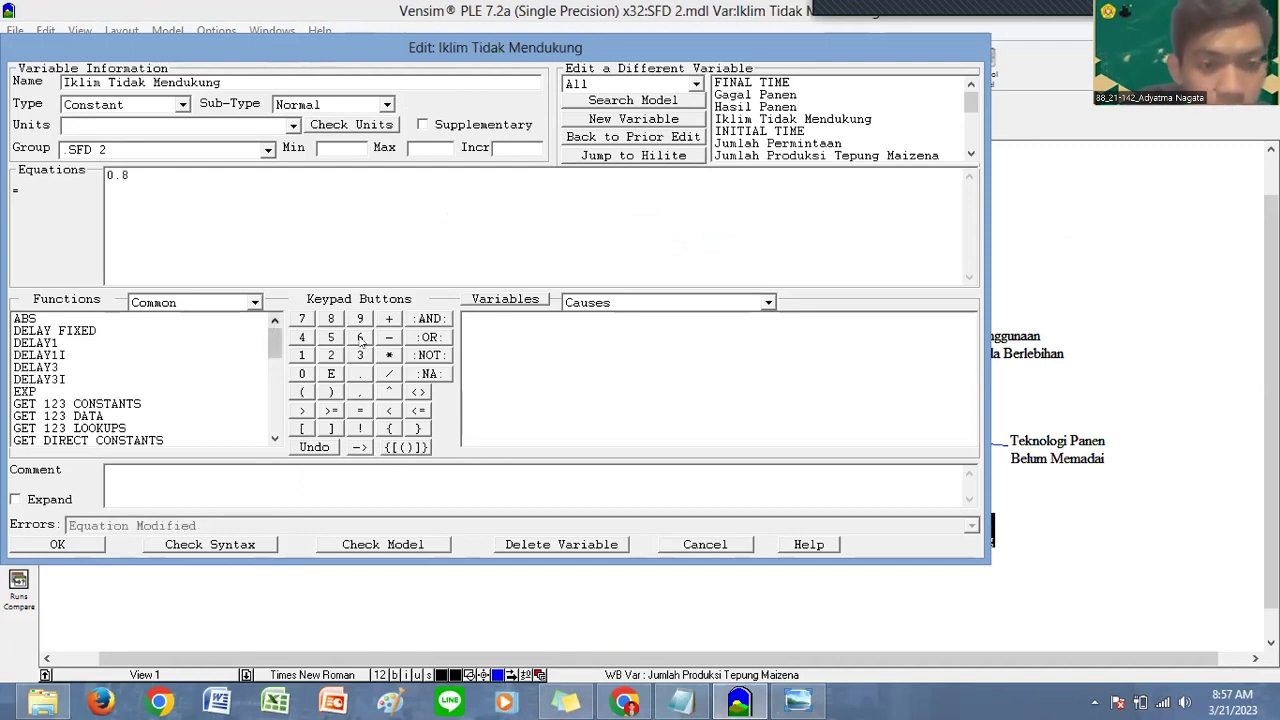
left_click(389, 355)
type("4")
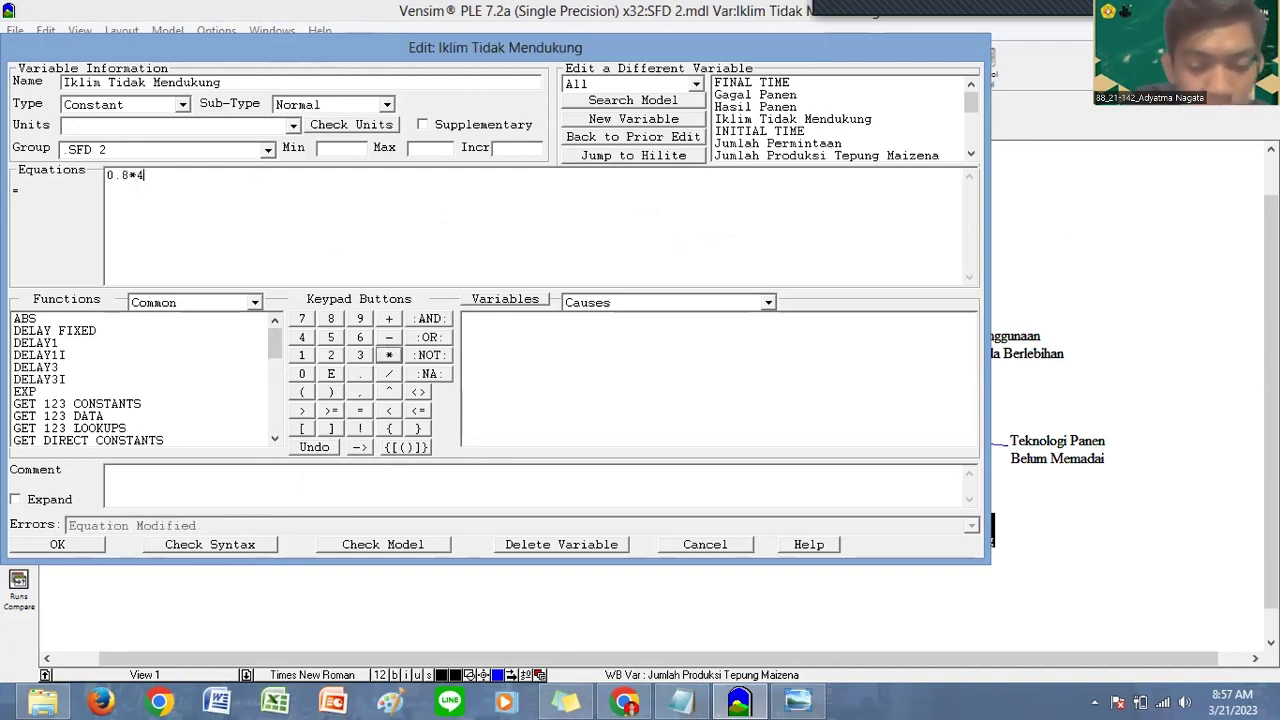
type("00")
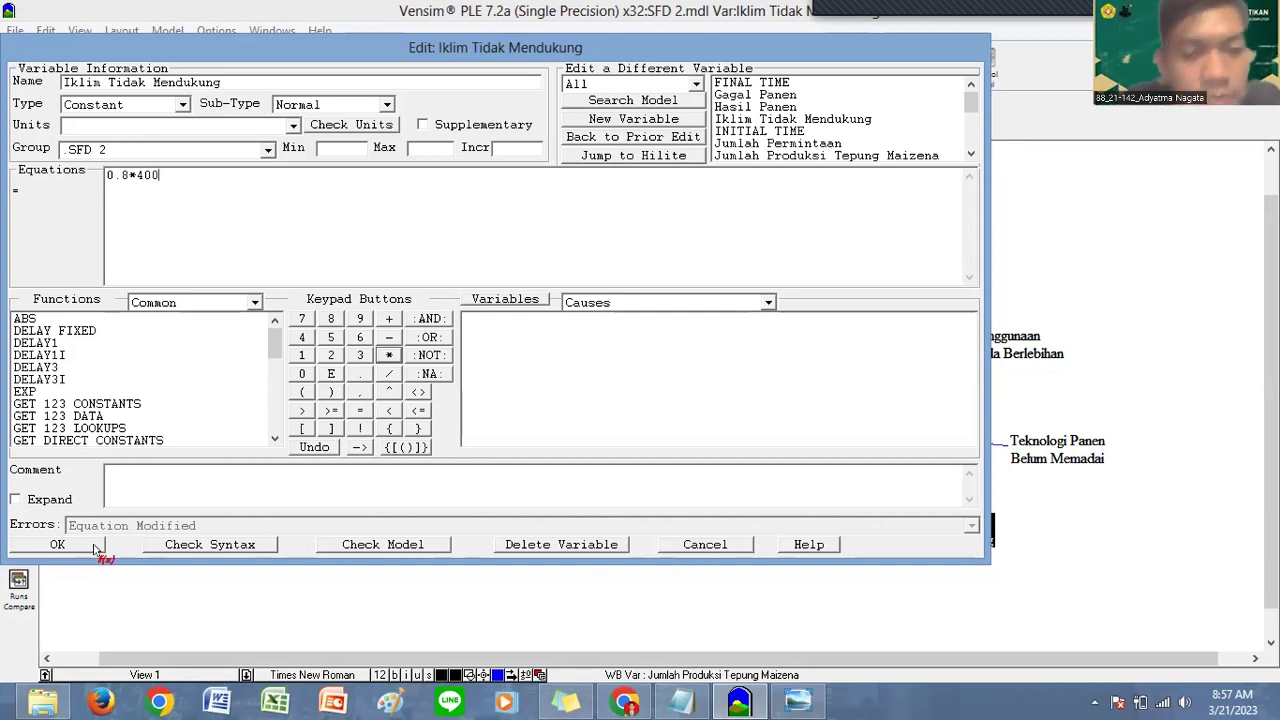
left_click(57, 545)
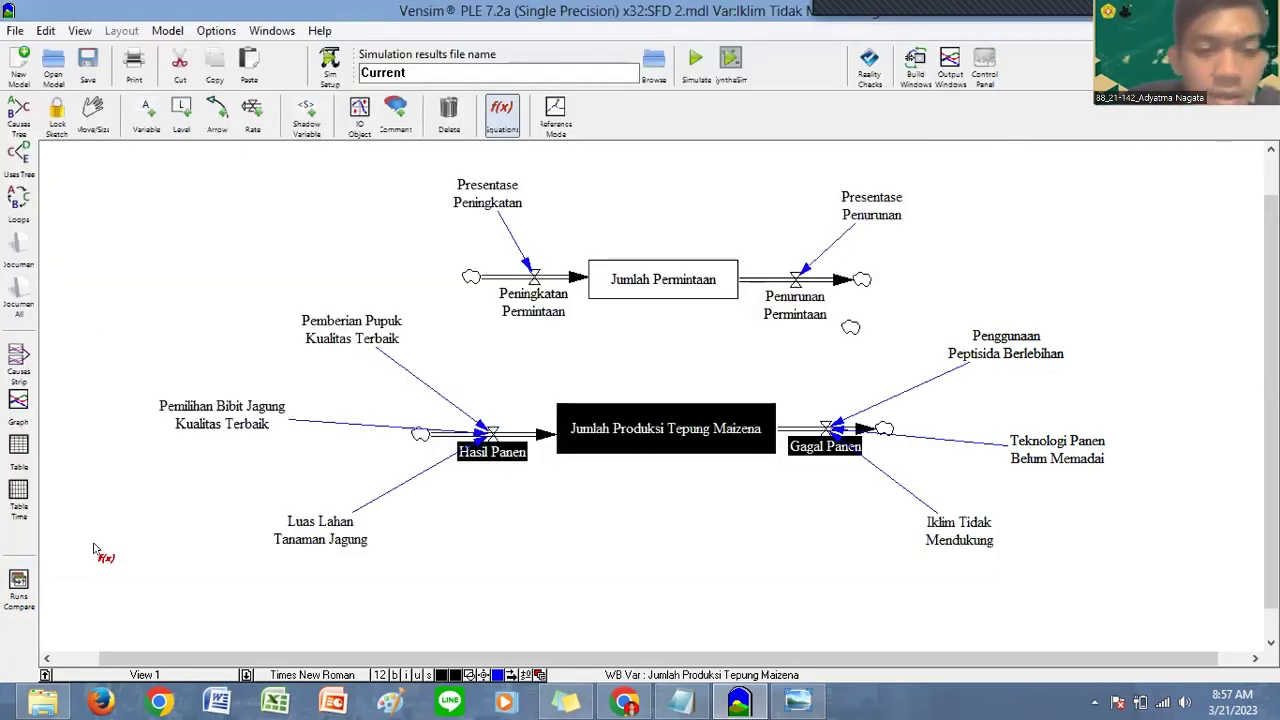
Step: Set the Hasil Panen rate equation to Luas Lahan Tanaman Jagung+Pemberian Pupuk Kualitas Terbaik+Pemilihan Bibit Jagung Kualitas Terbaik
left_click(502, 455)
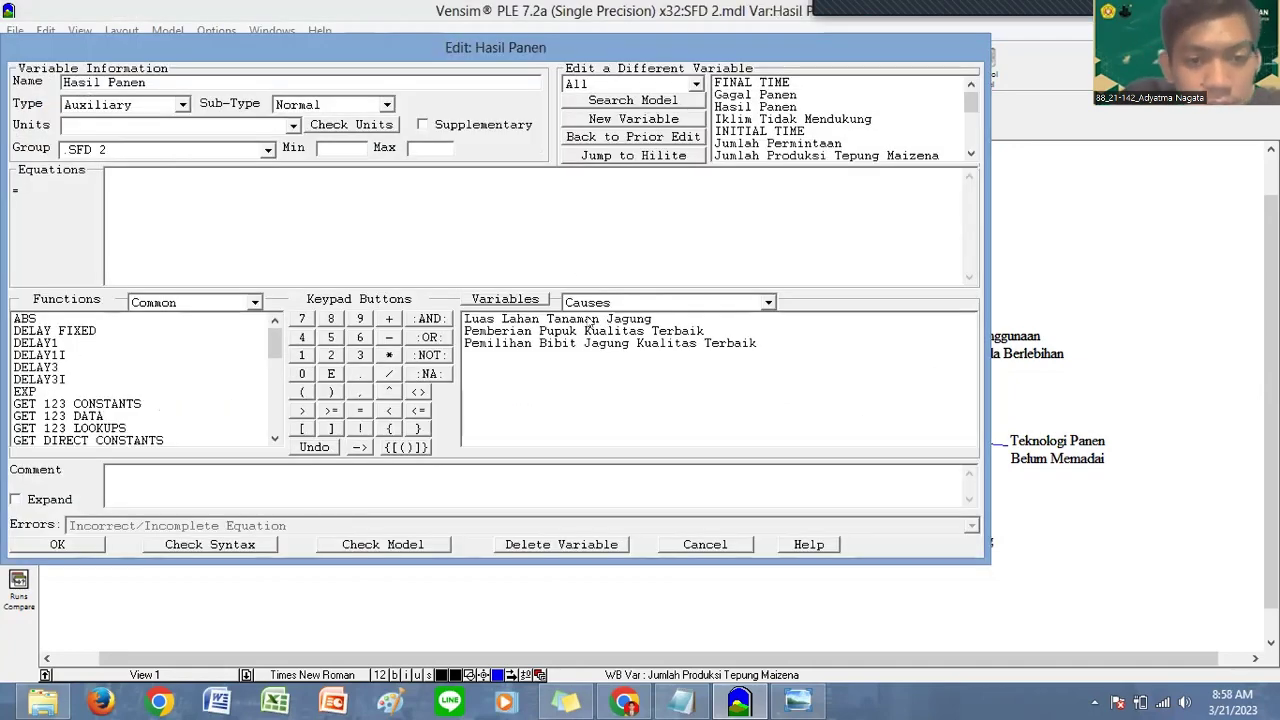
left_click(466, 319)
left_click(389, 318)
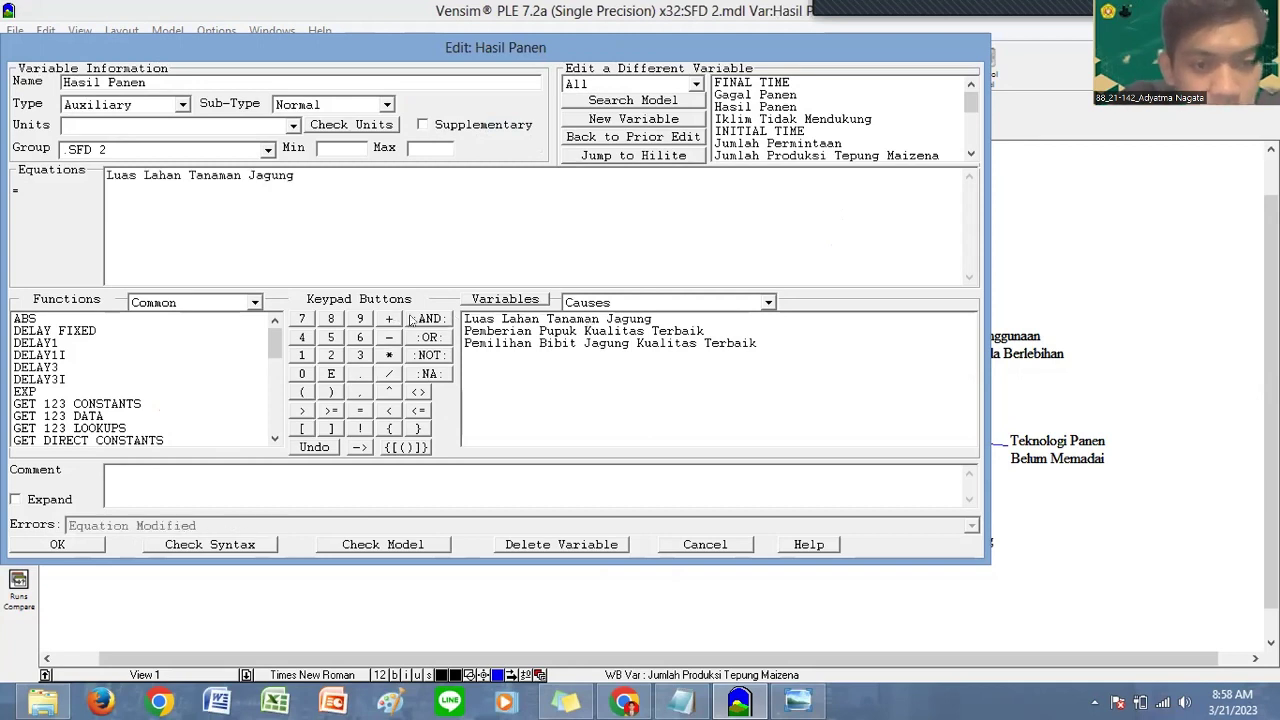
left_click(487, 331)
left_click(389, 318)
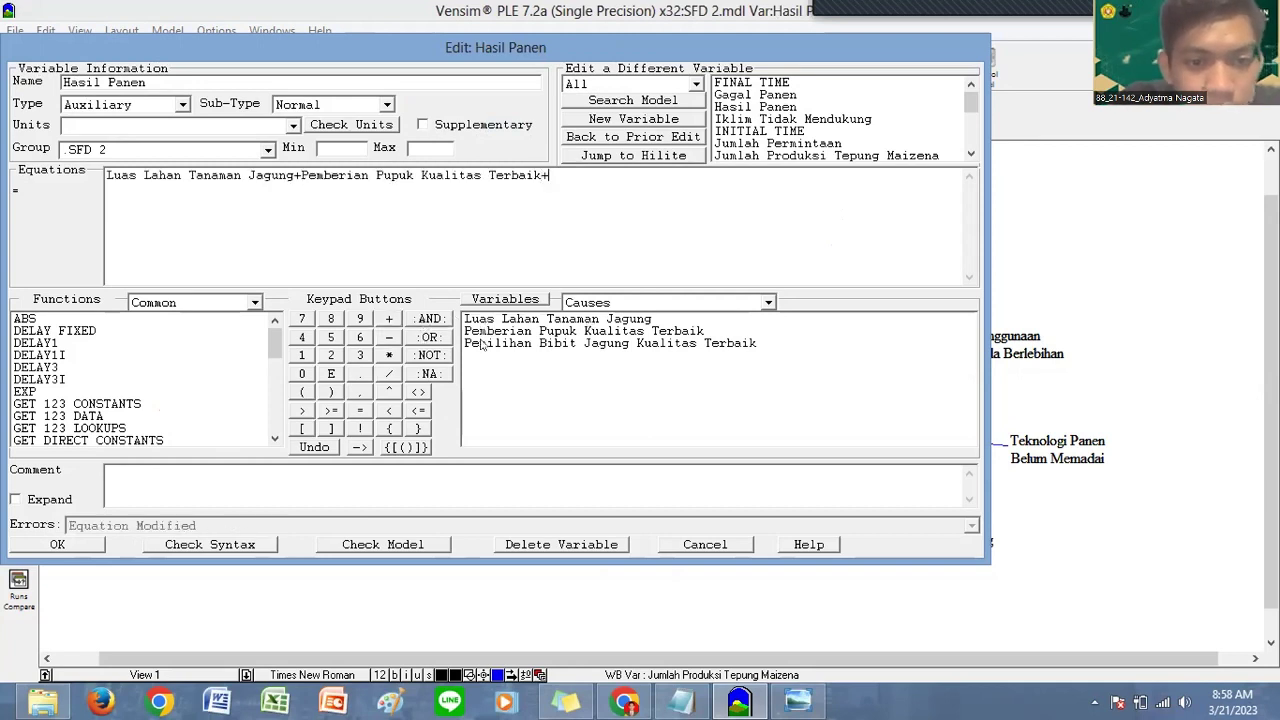
left_click(481, 343)
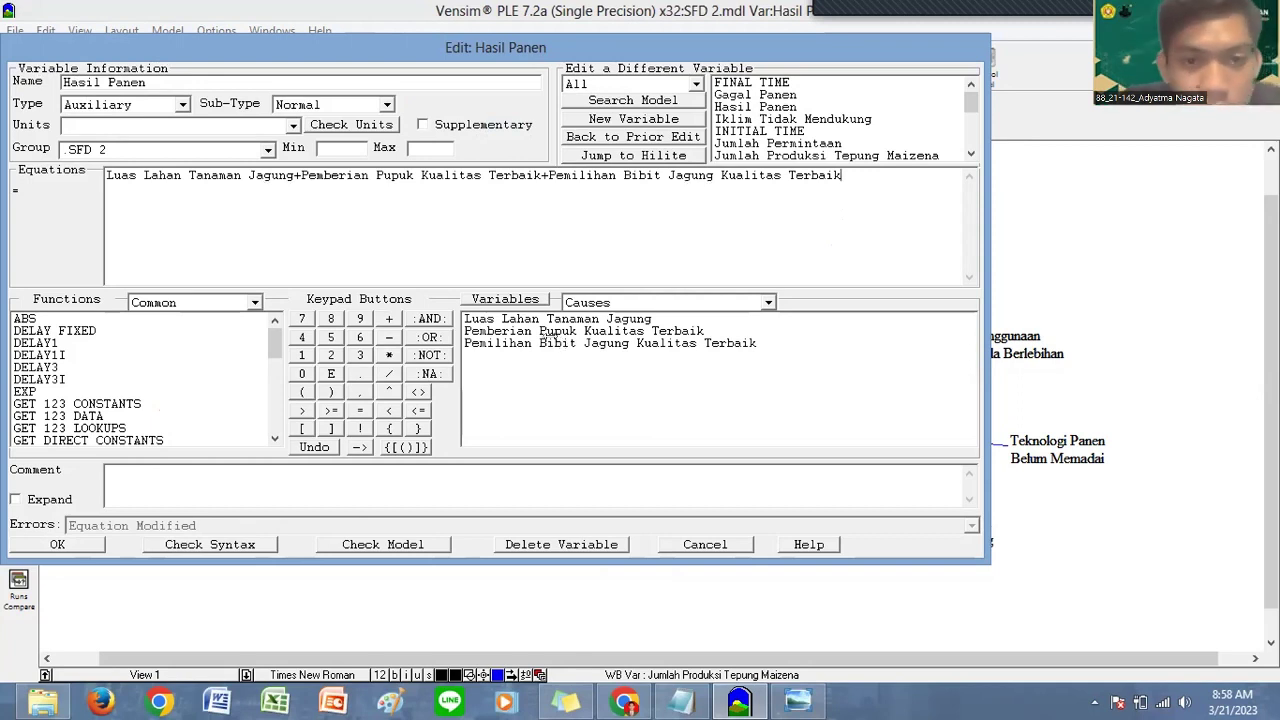
left_click(58, 545)
Step: Set the Gagal Panen rate equation to Iklim Tidak Mendukung+Penggunaan Peptisida Berlebihan+Teknologi Panen Belum Memadai
left_click(803, 436)
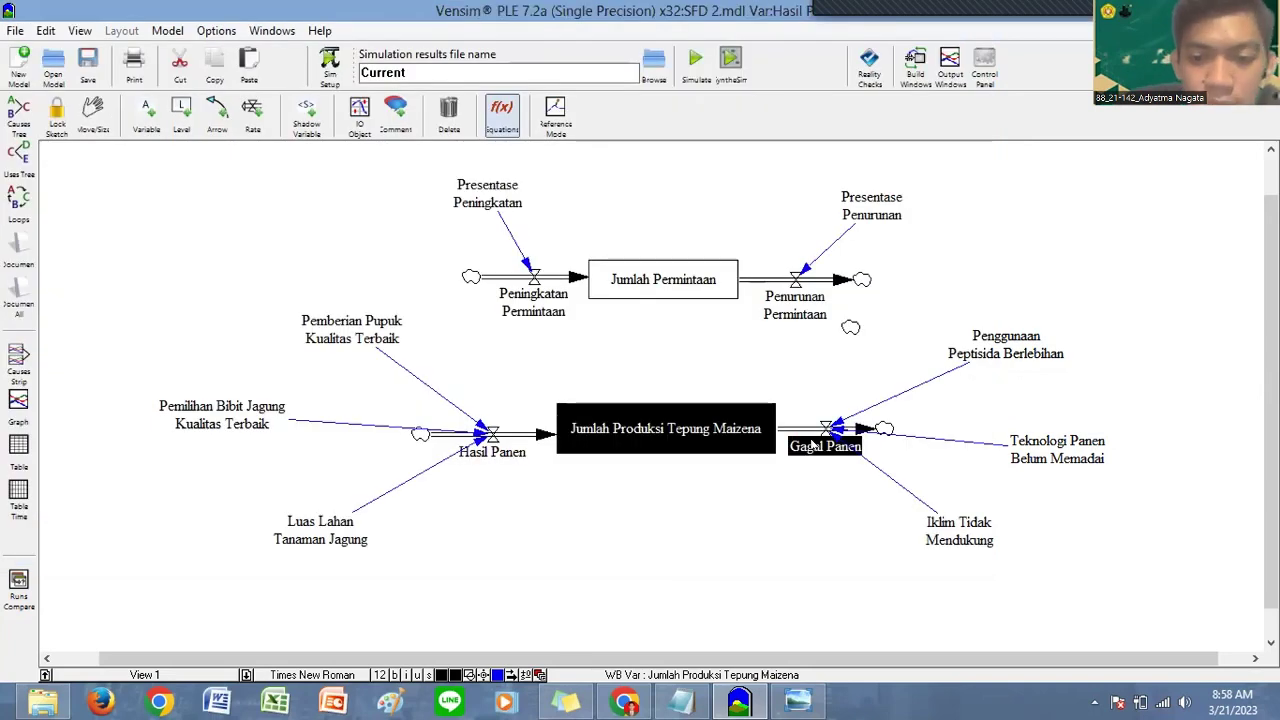
left_click(503, 320)
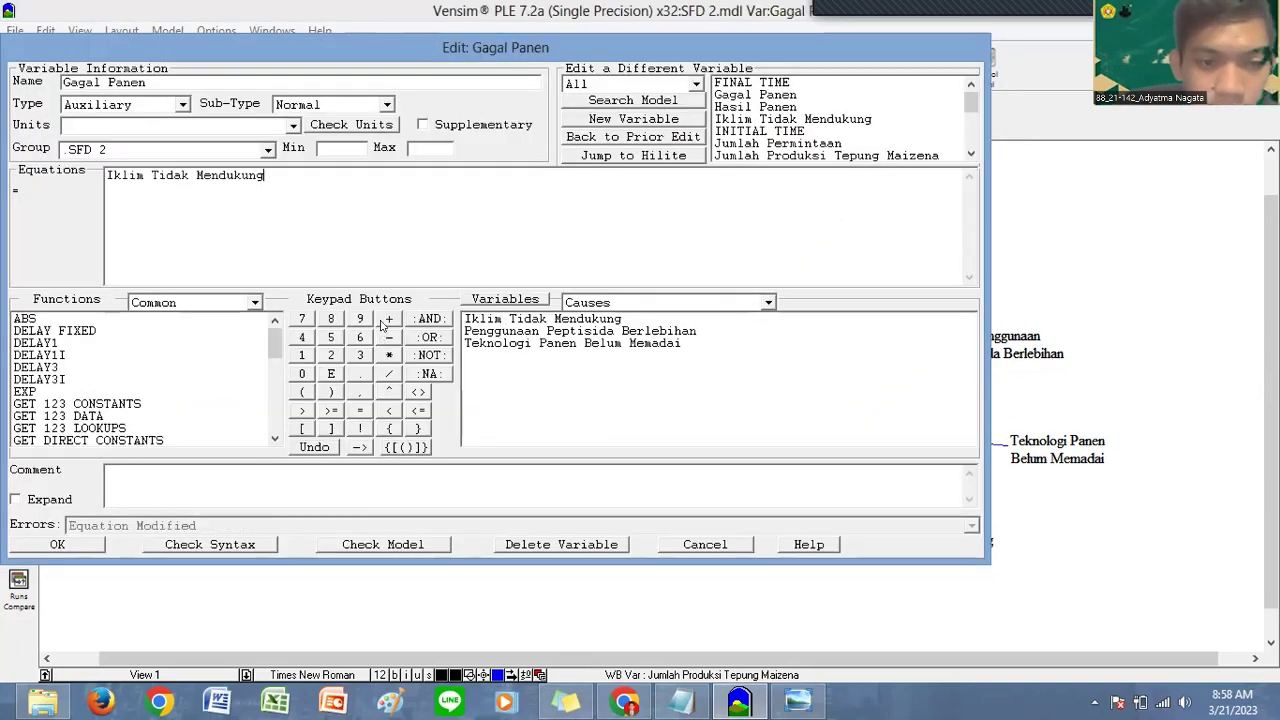
left_click(390, 319)
left_click(480, 331)
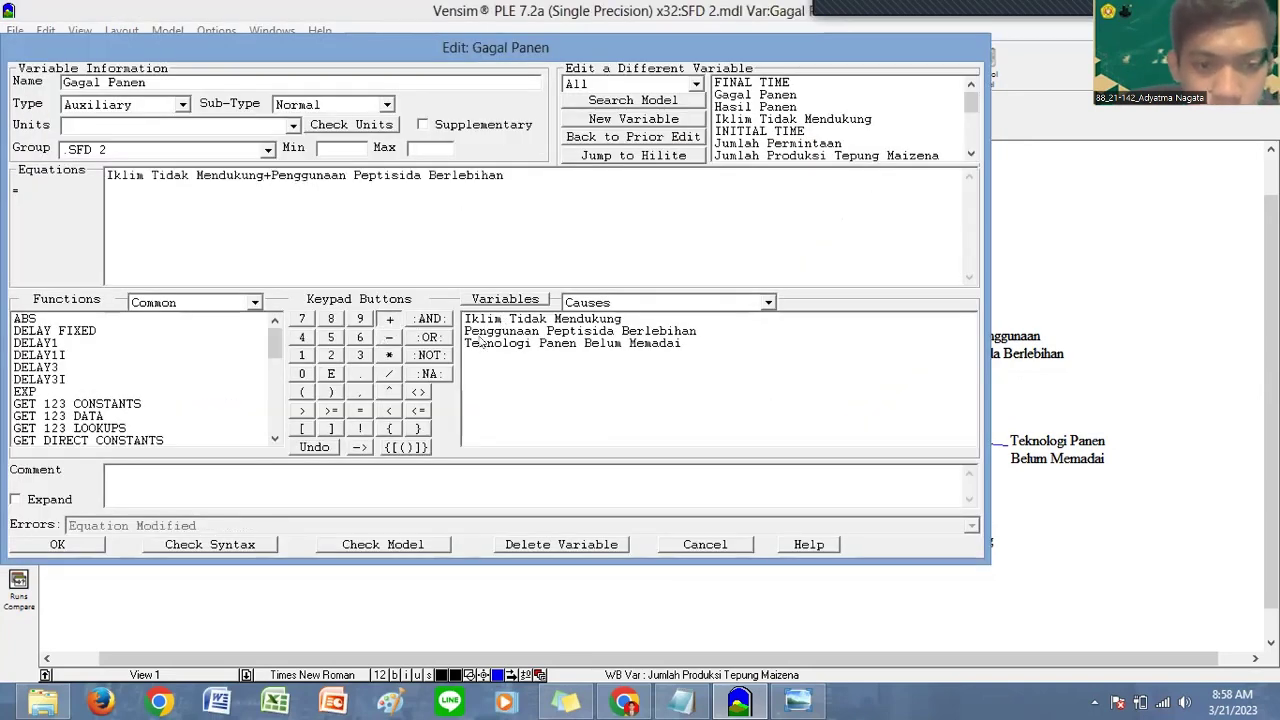
type("+")
left_click(480, 343)
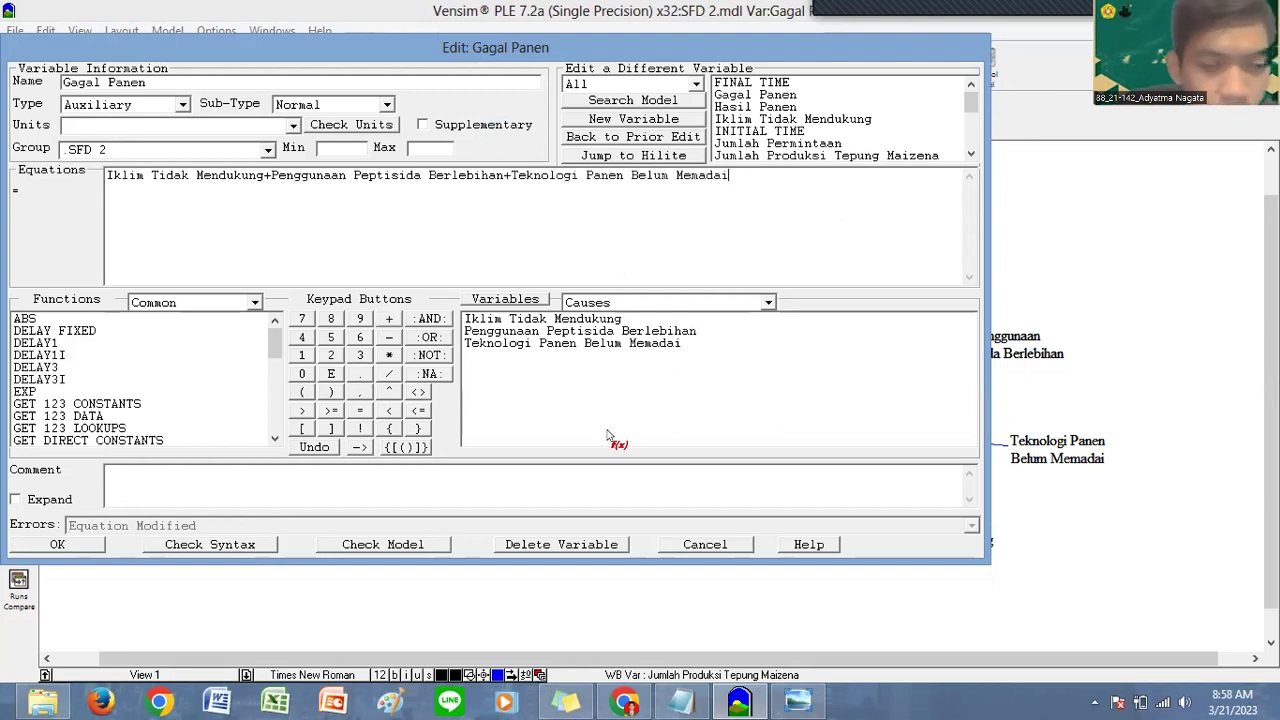
key("Return")
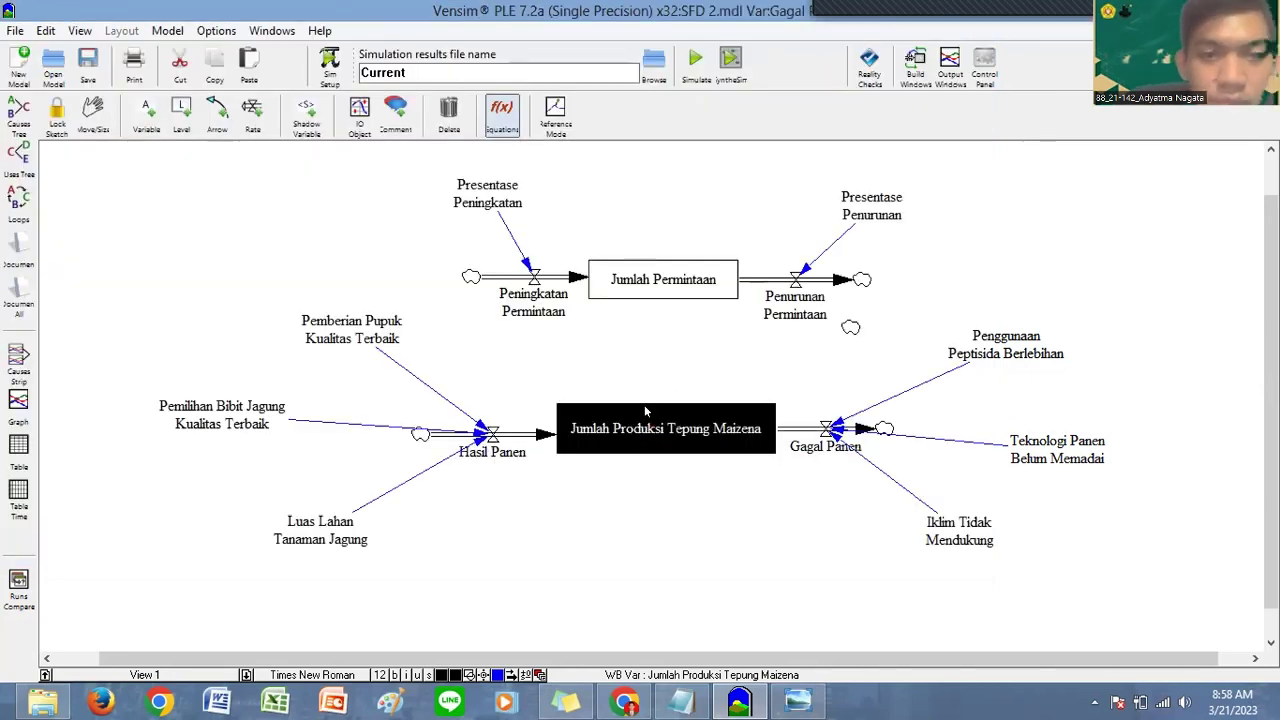
Step: Draw a causal arrow from the Jumlah Permintaan level to the Jumlah Produksi Tepung Maizena level
left_click(217, 113)
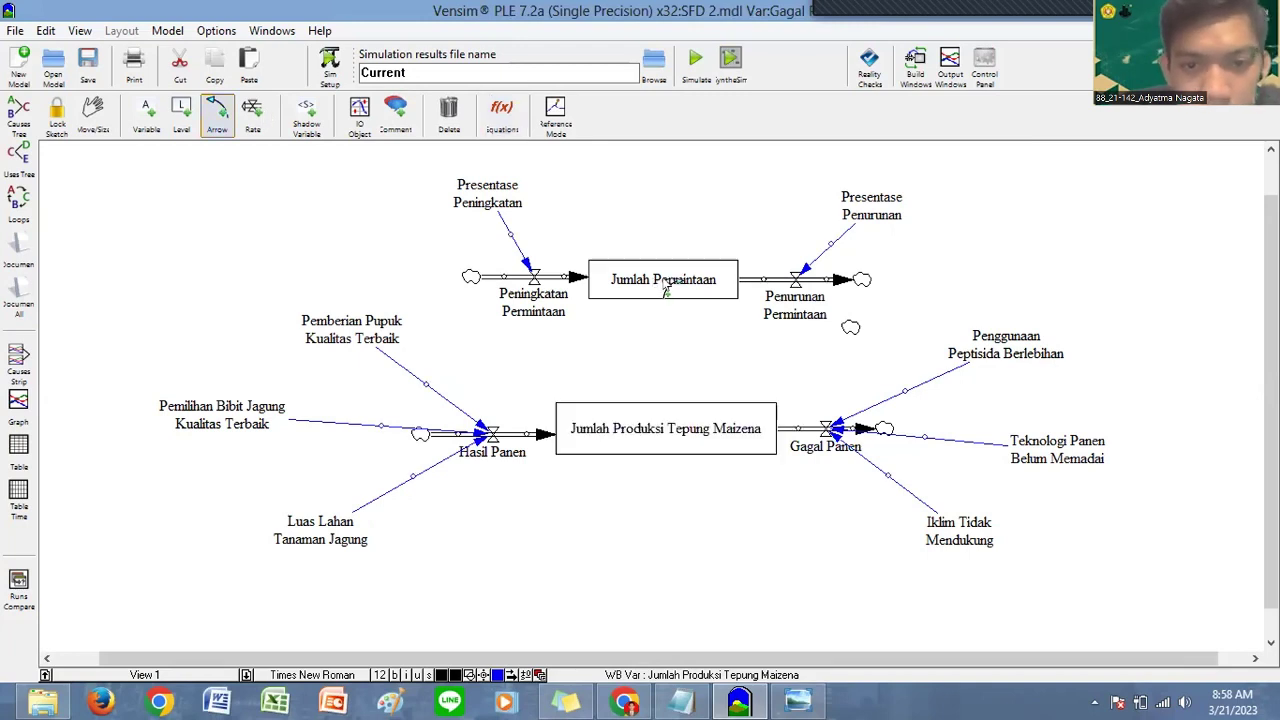
left_click(665, 287)
left_click(667, 412)
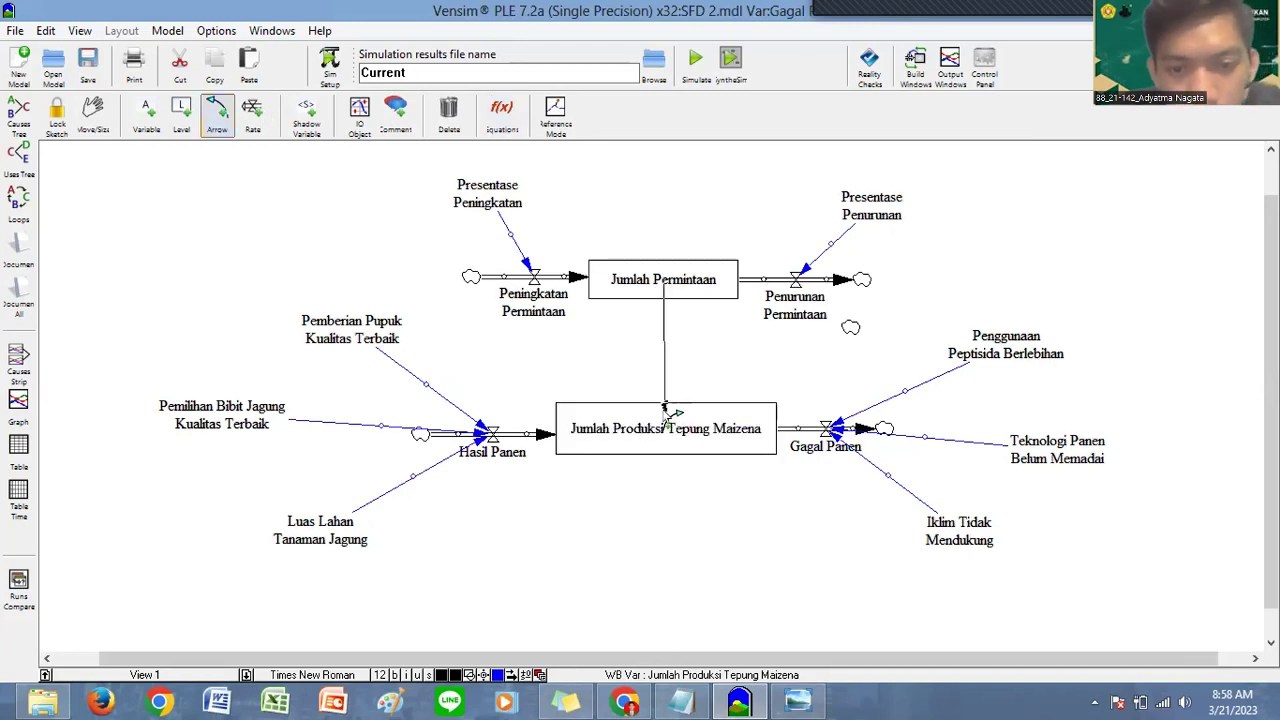
left_click(668, 411)
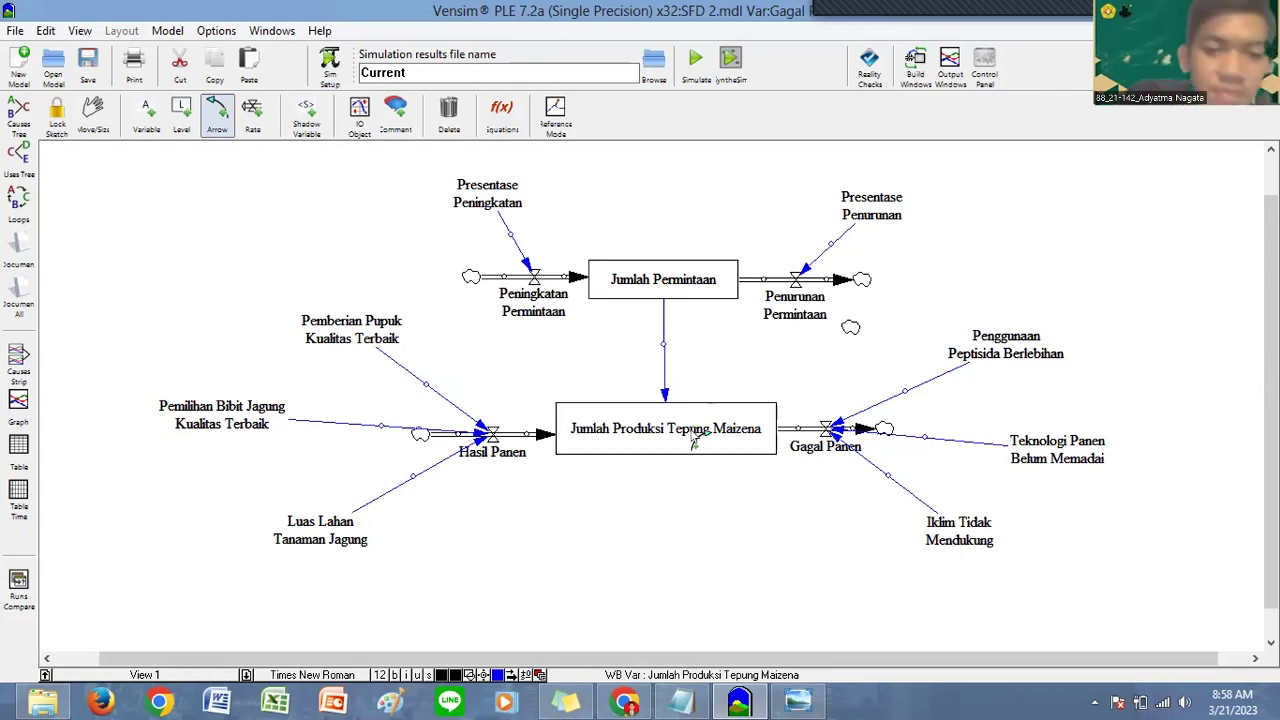
Step: Set the Jumlah Produksi Tepung Maizena level equation to Hasil Panen-Gagal Panen+Jumlah Permintaan with an initial value of 4000
left_click(503, 115)
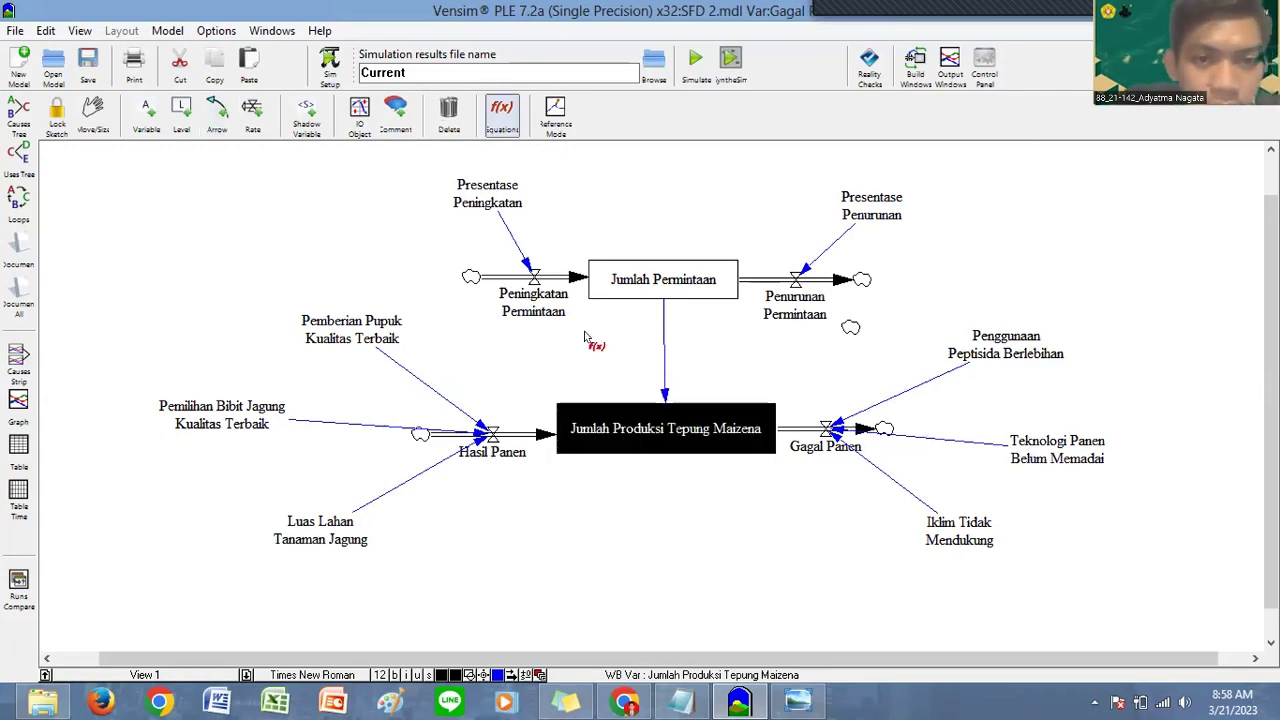
left_click(634, 418)
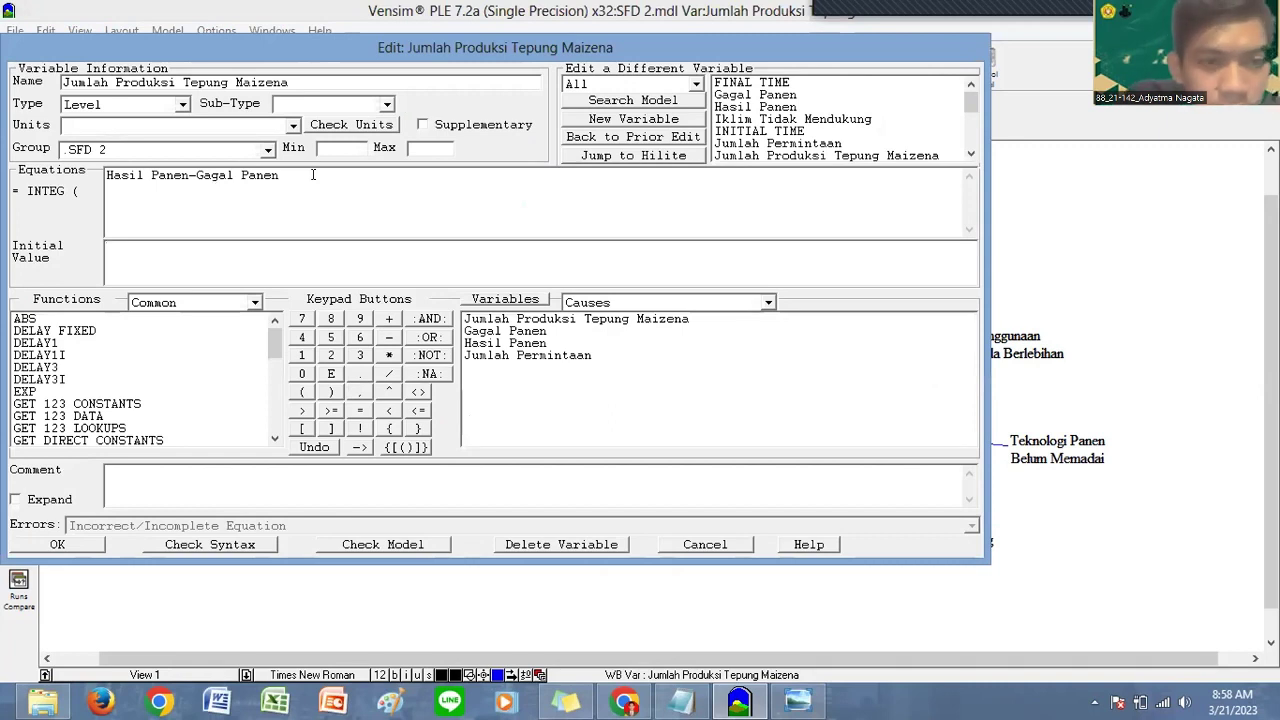
left_click(389, 318)
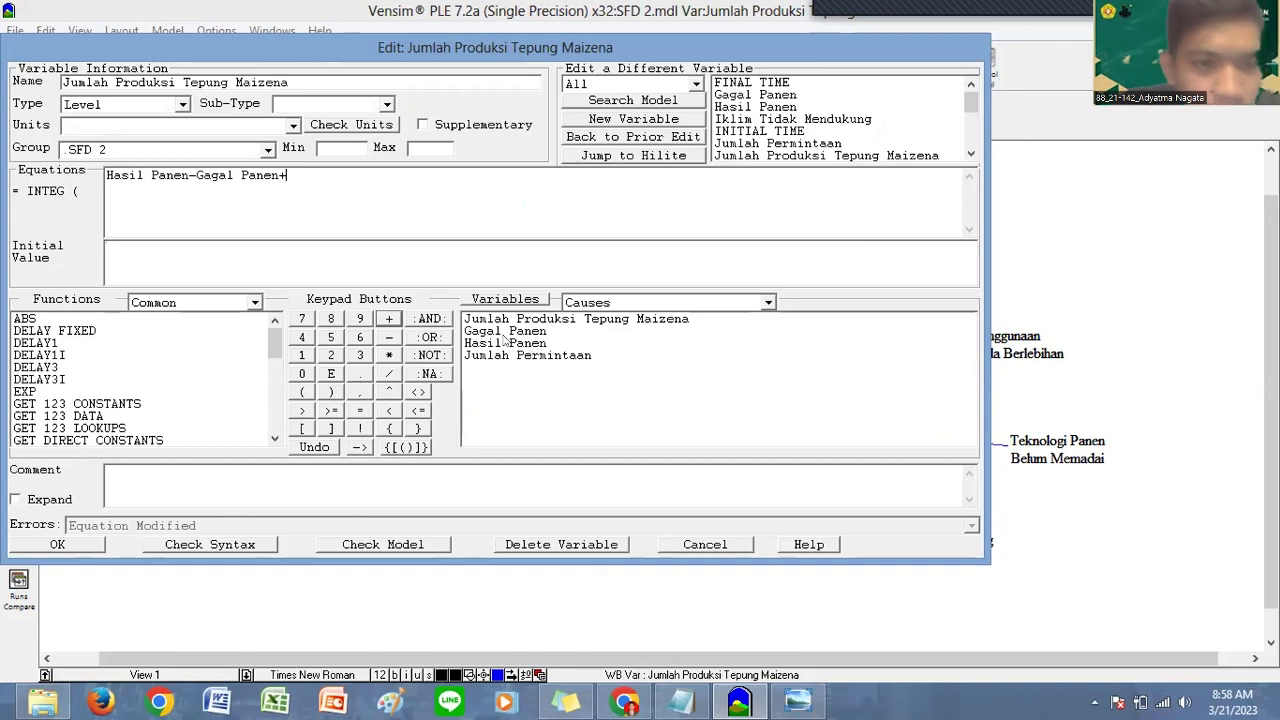
left_click(527, 355)
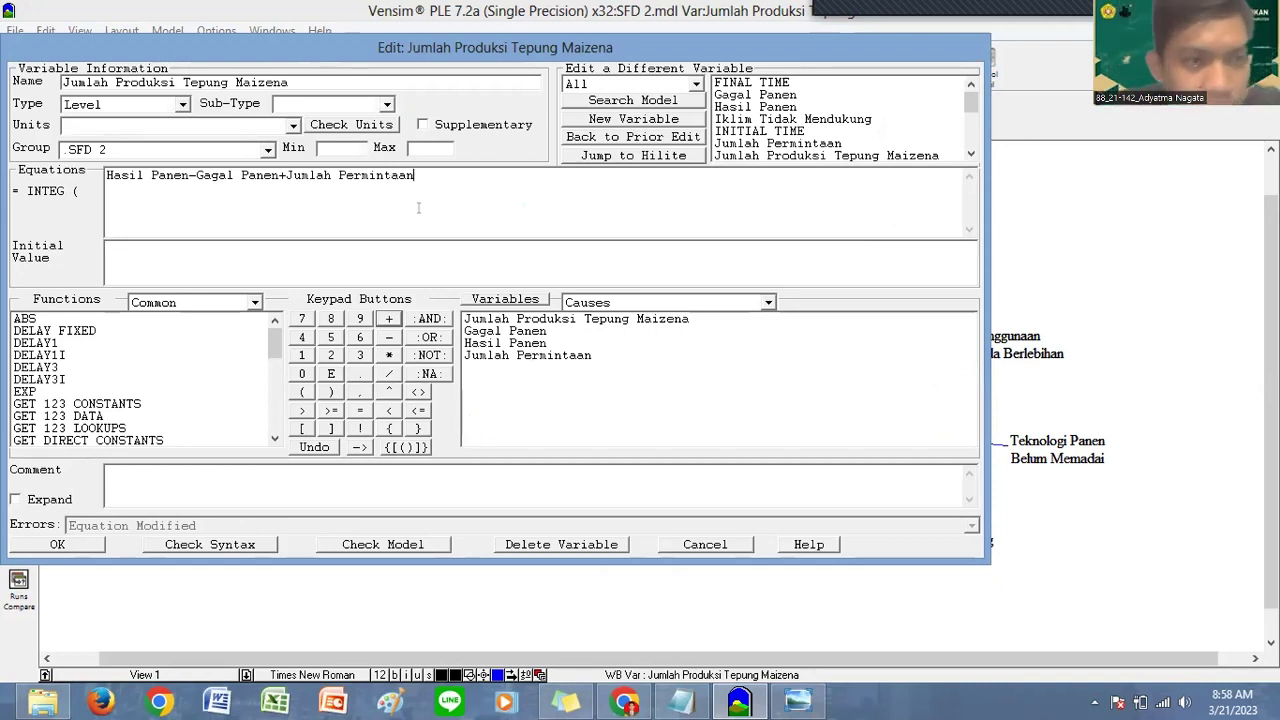
left_click(85, 545)
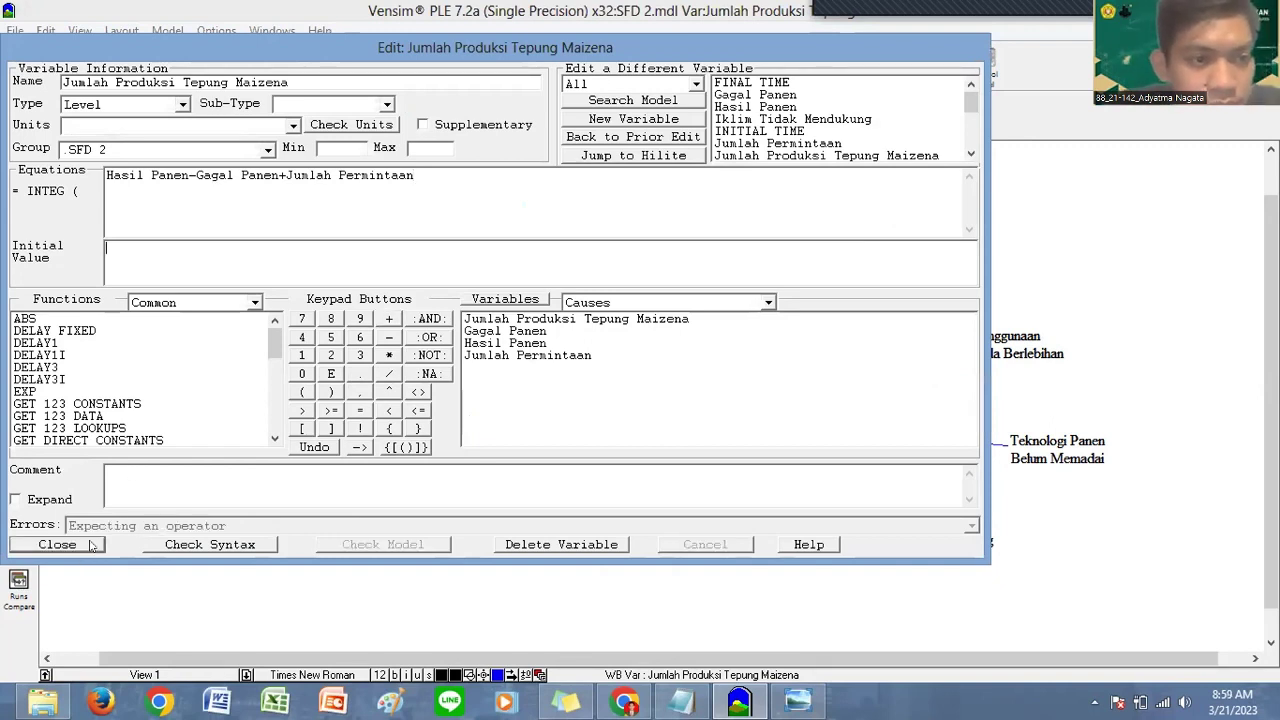
type("4")
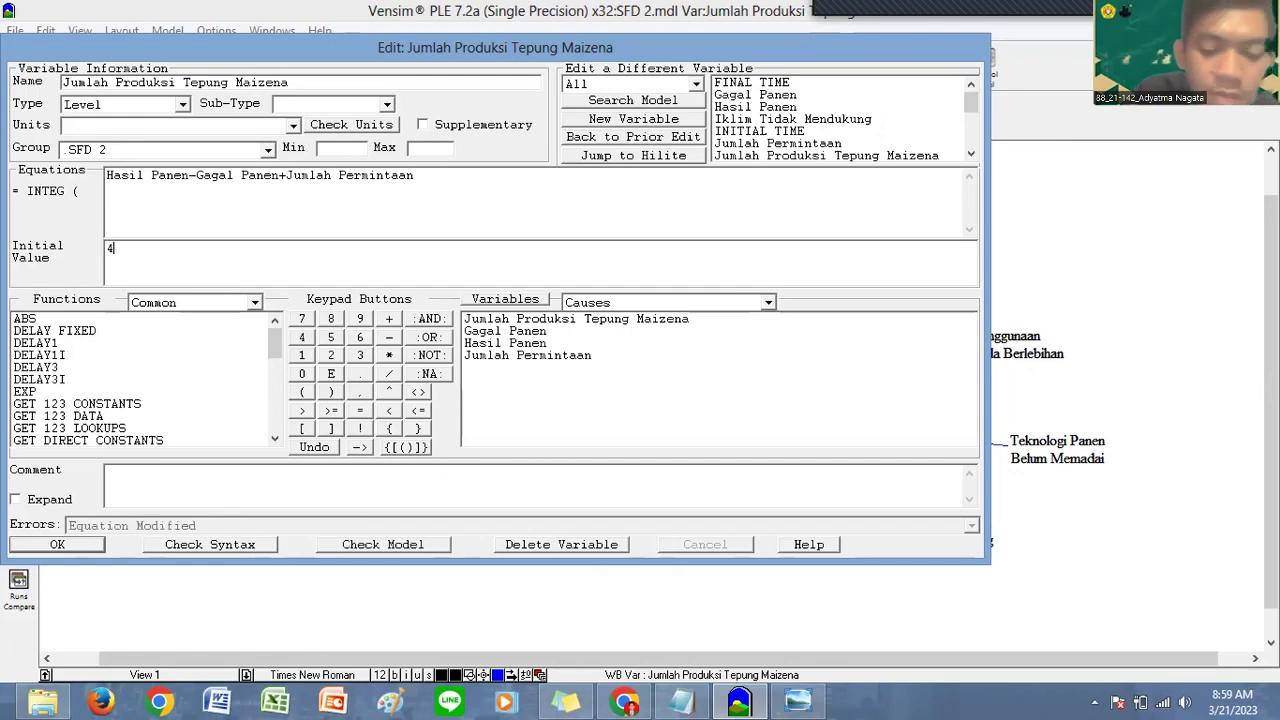
type("000")
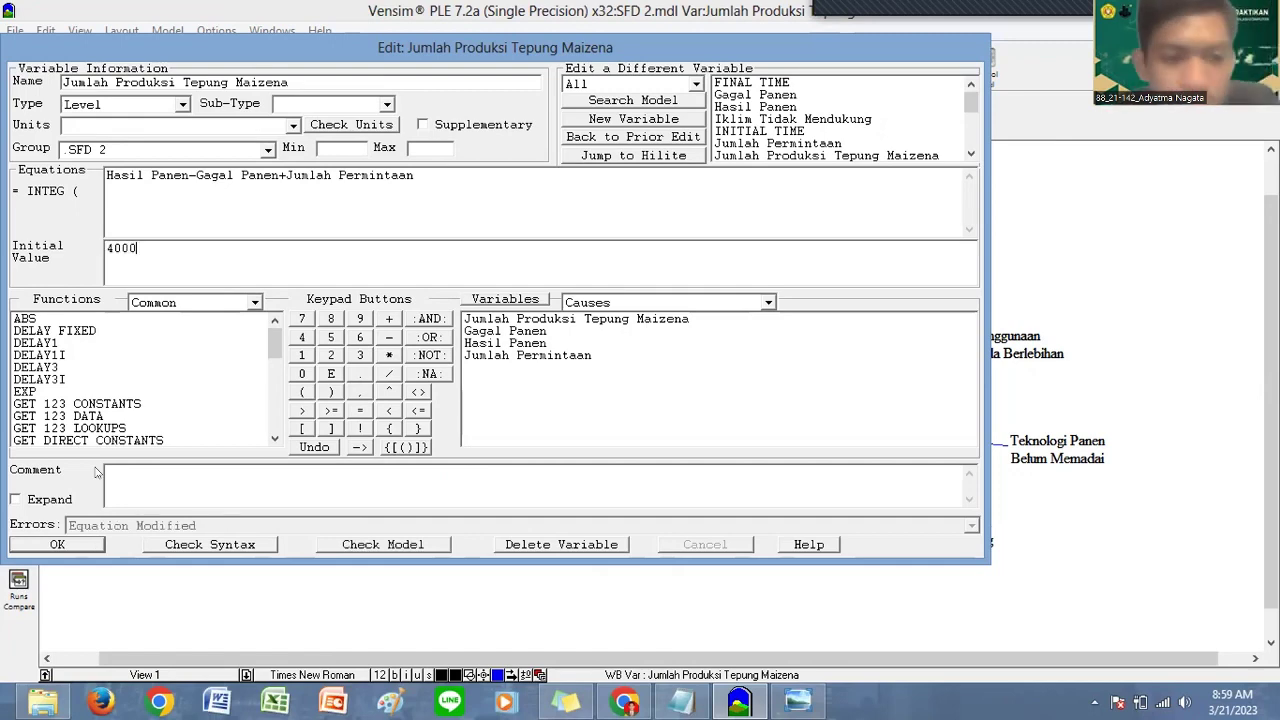
left_click(82, 548)
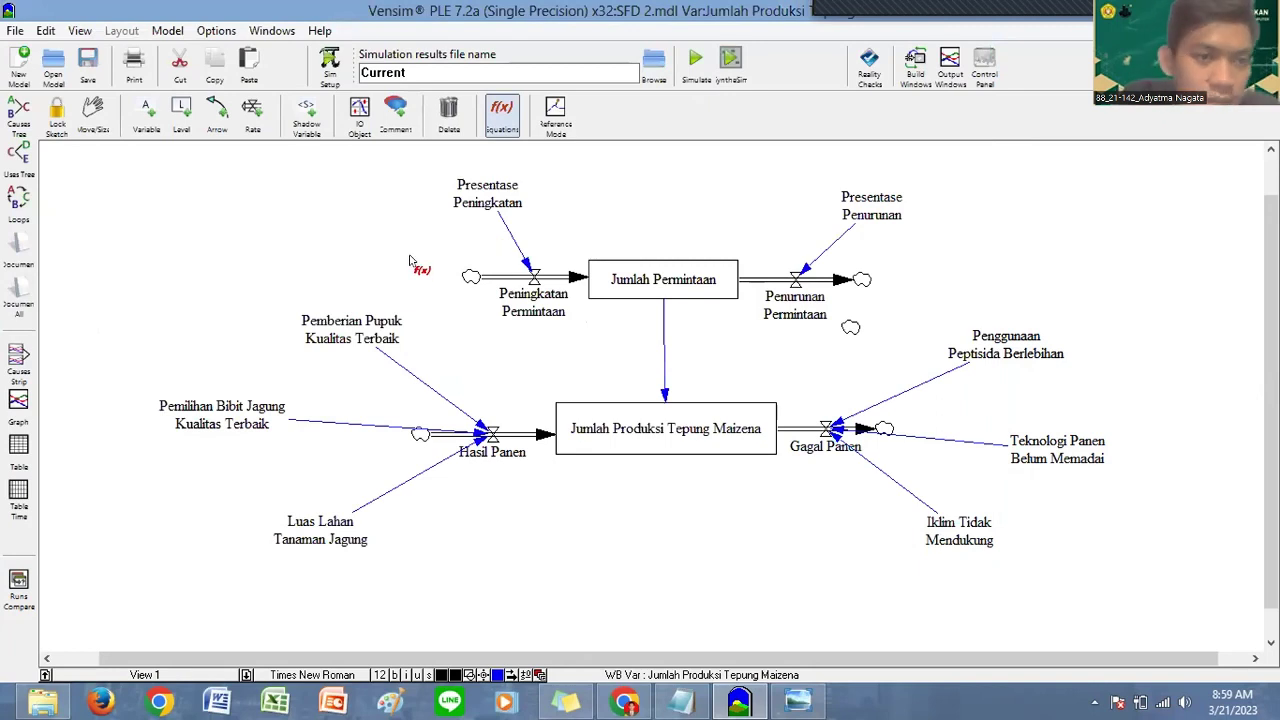
Step: Simulate the model and overwrite the existing Current dataset
left_click(697, 66)
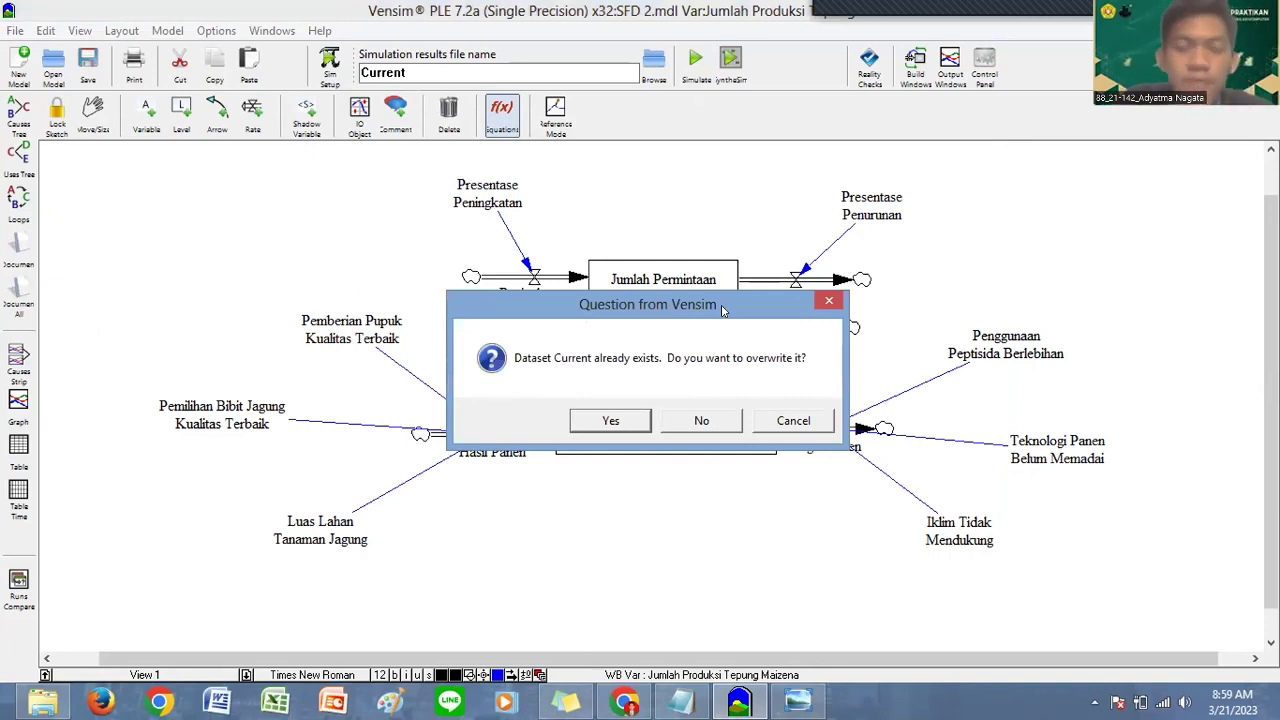
left_click_drag(723, 311, 678, 283)
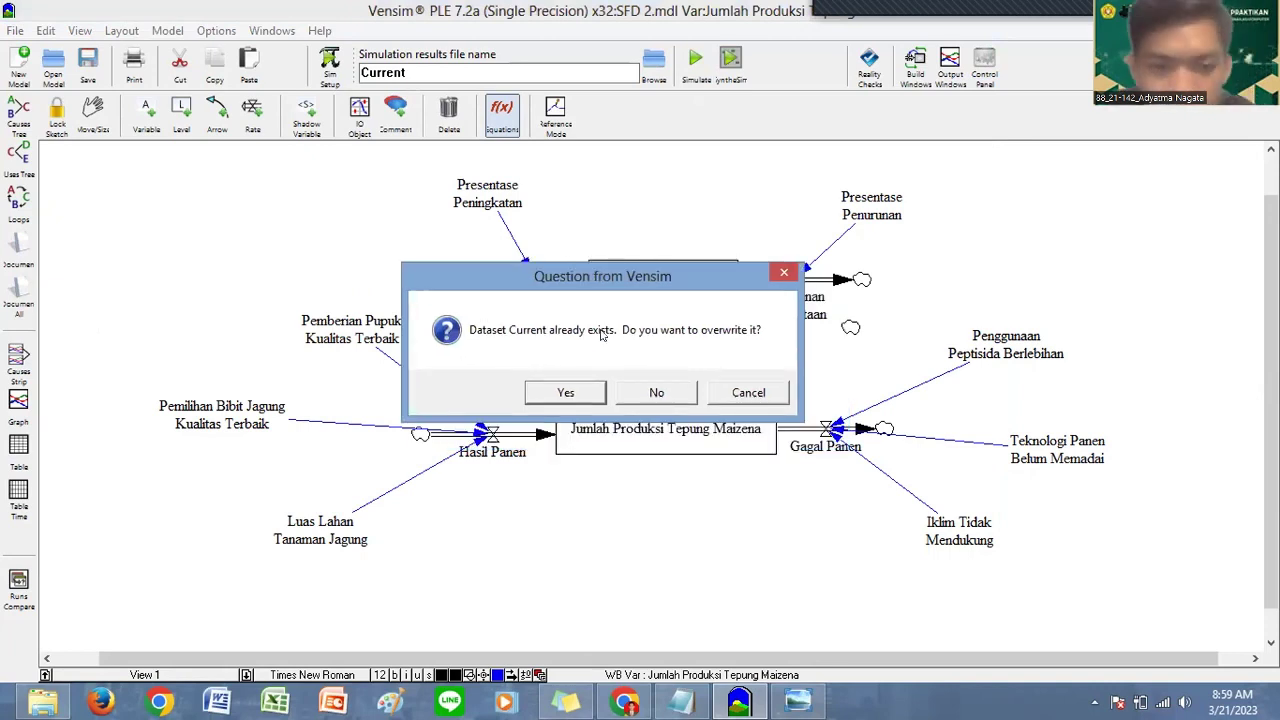
left_click(585, 394)
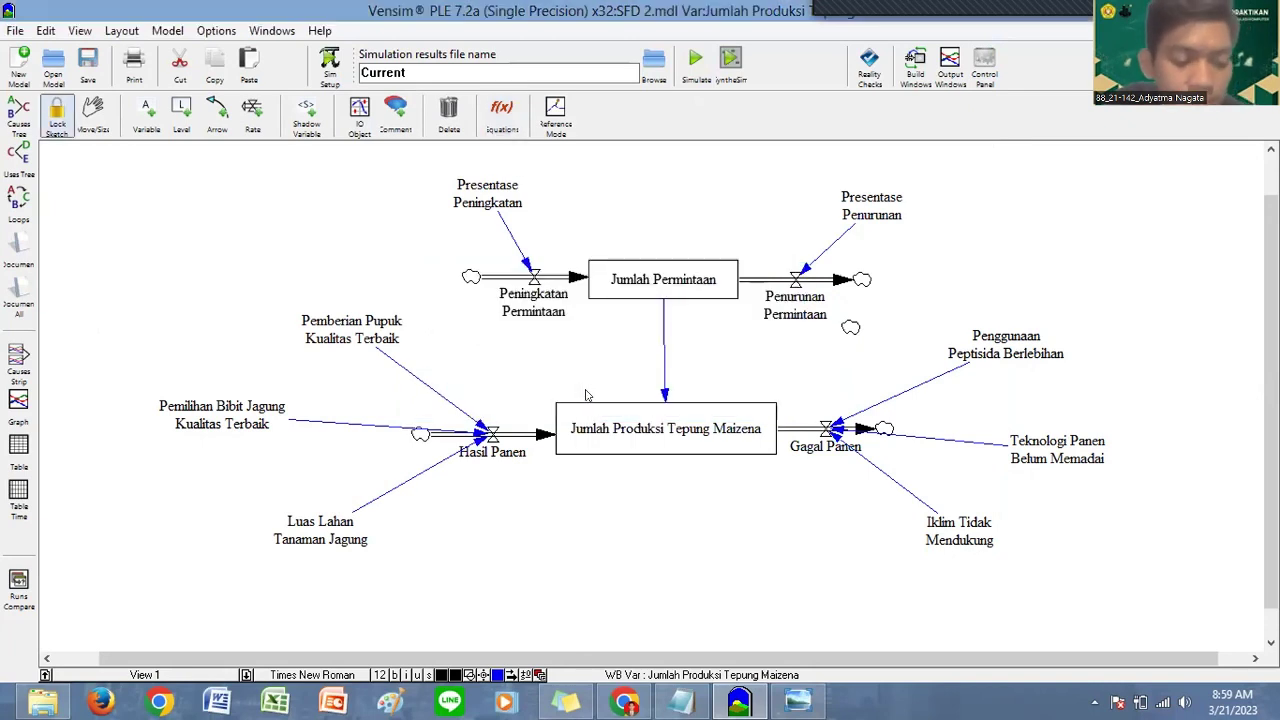
Step: Select the whole model, plot all its variables in one graph, and examine the curves and their legend
key("ctrl+a")
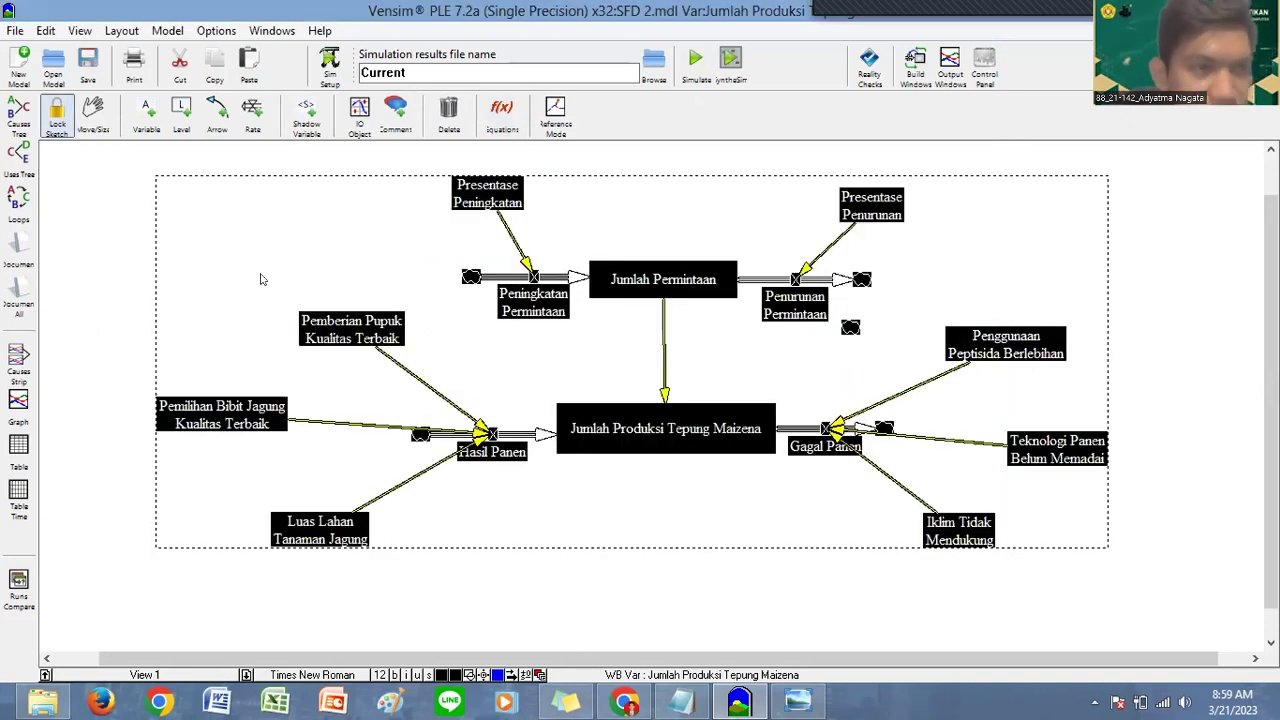
left_click(19, 408)
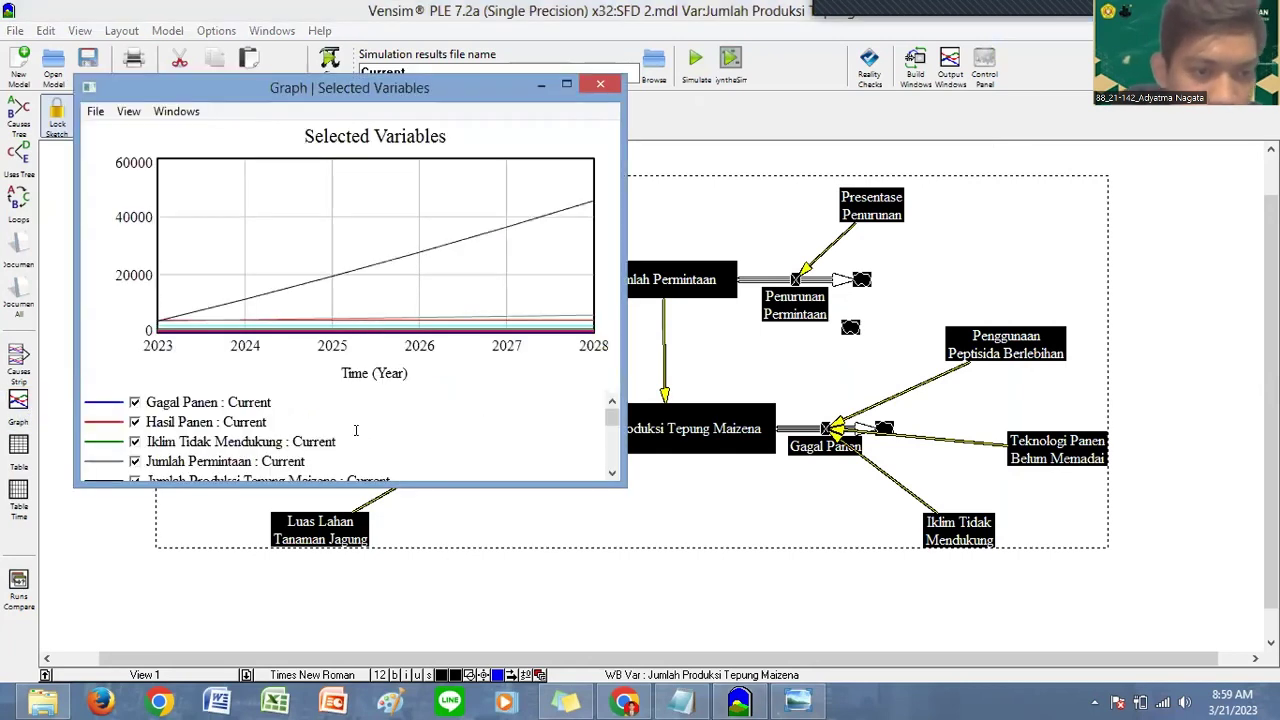
left_click(262, 444)
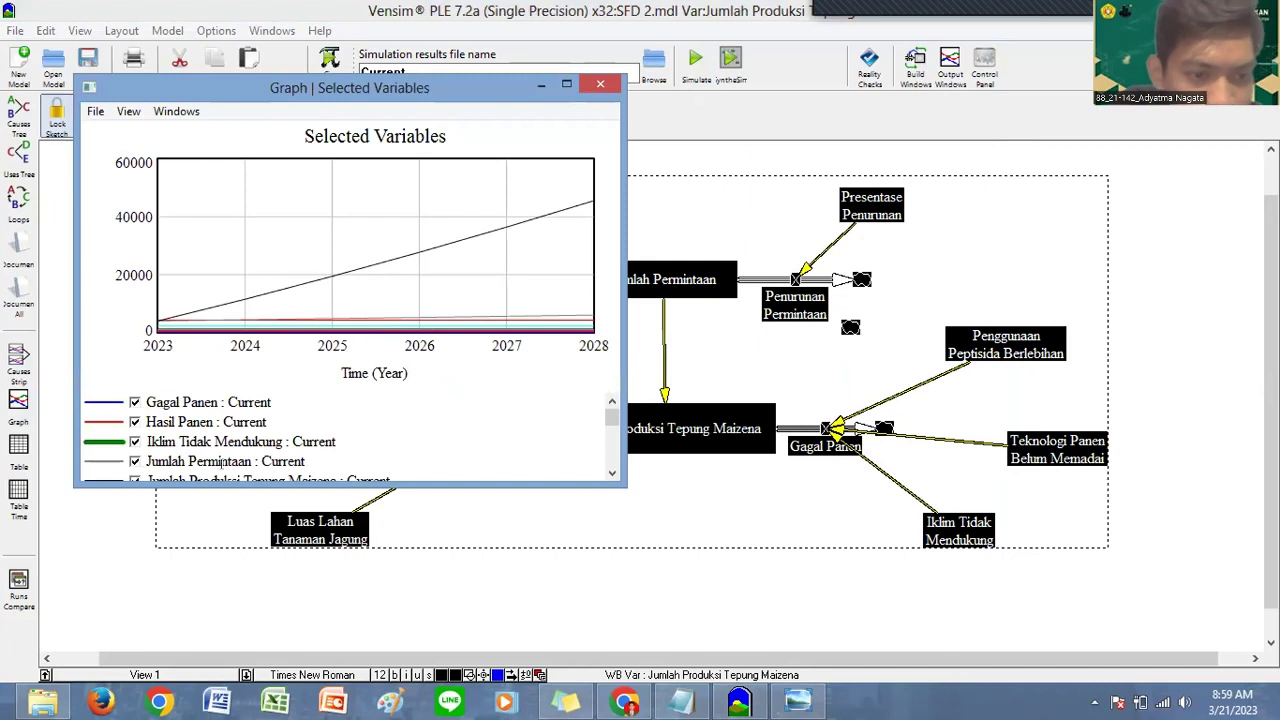
scroll(344, 436, "down", 1)
left_click(343, 442)
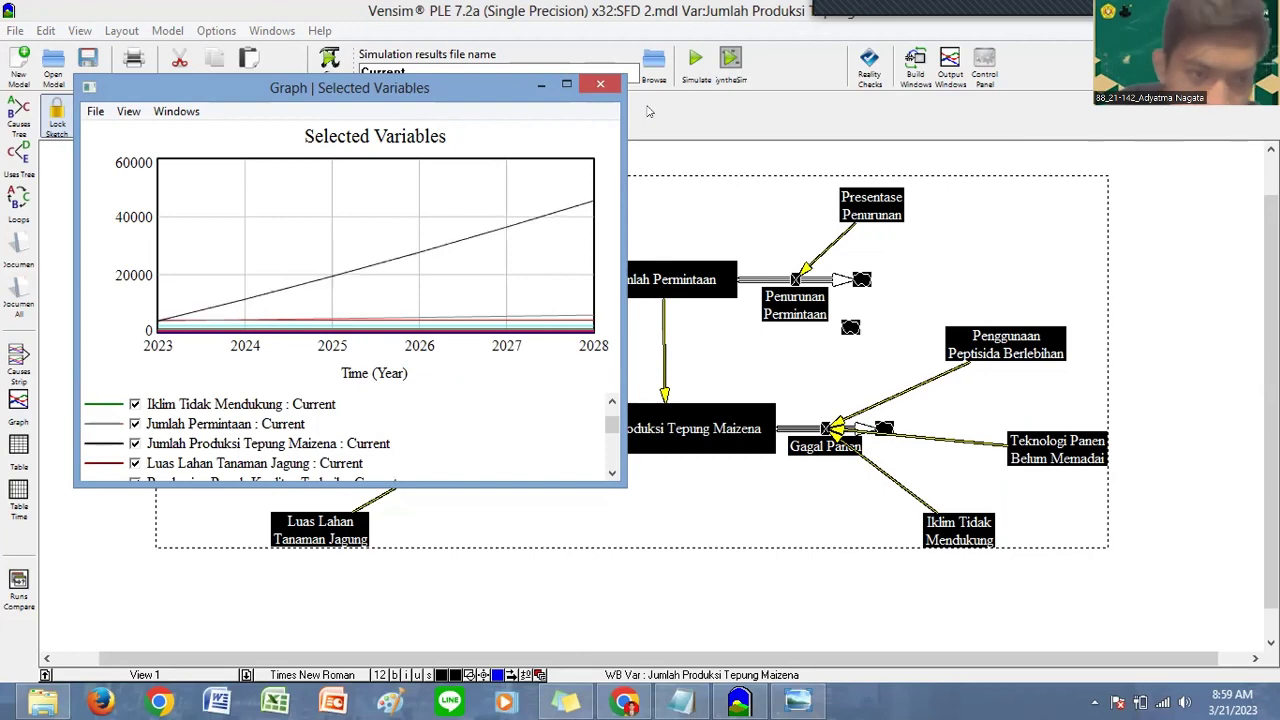
left_click(612, 87)
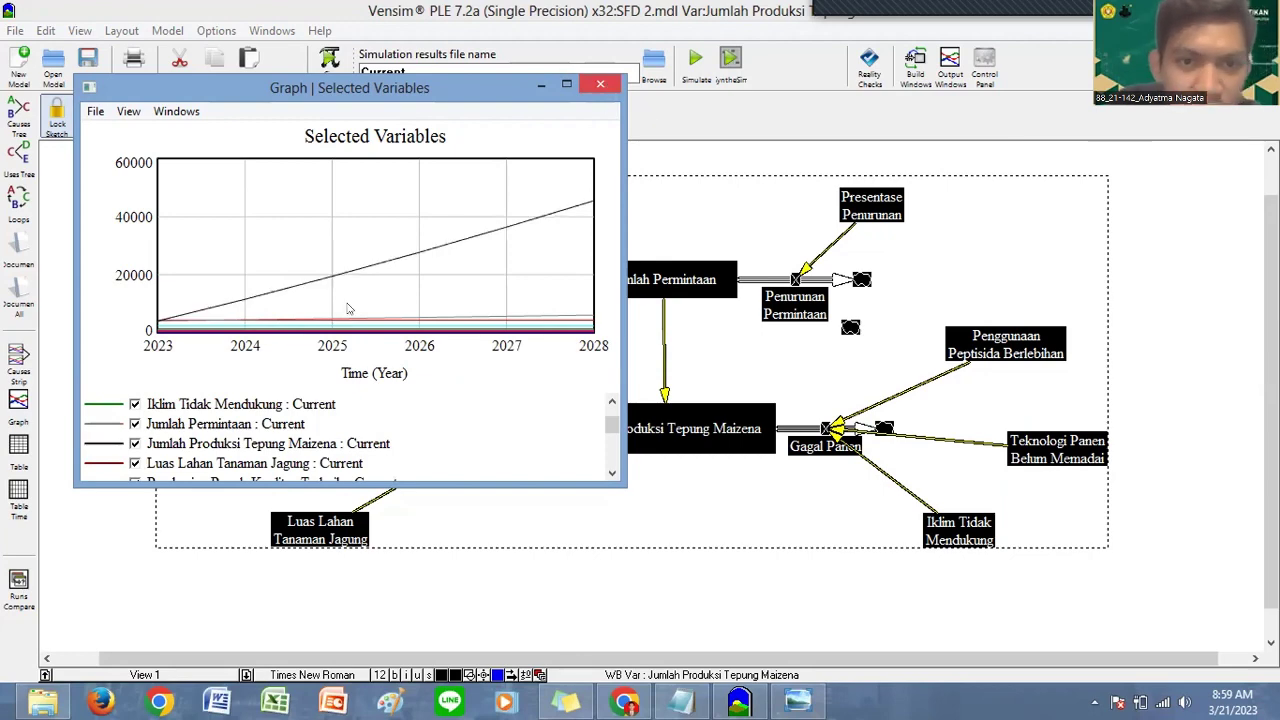
Step: Review the simulated yearly values of all selected variables in a table, then close it and clear the selection
left_click(18, 446)
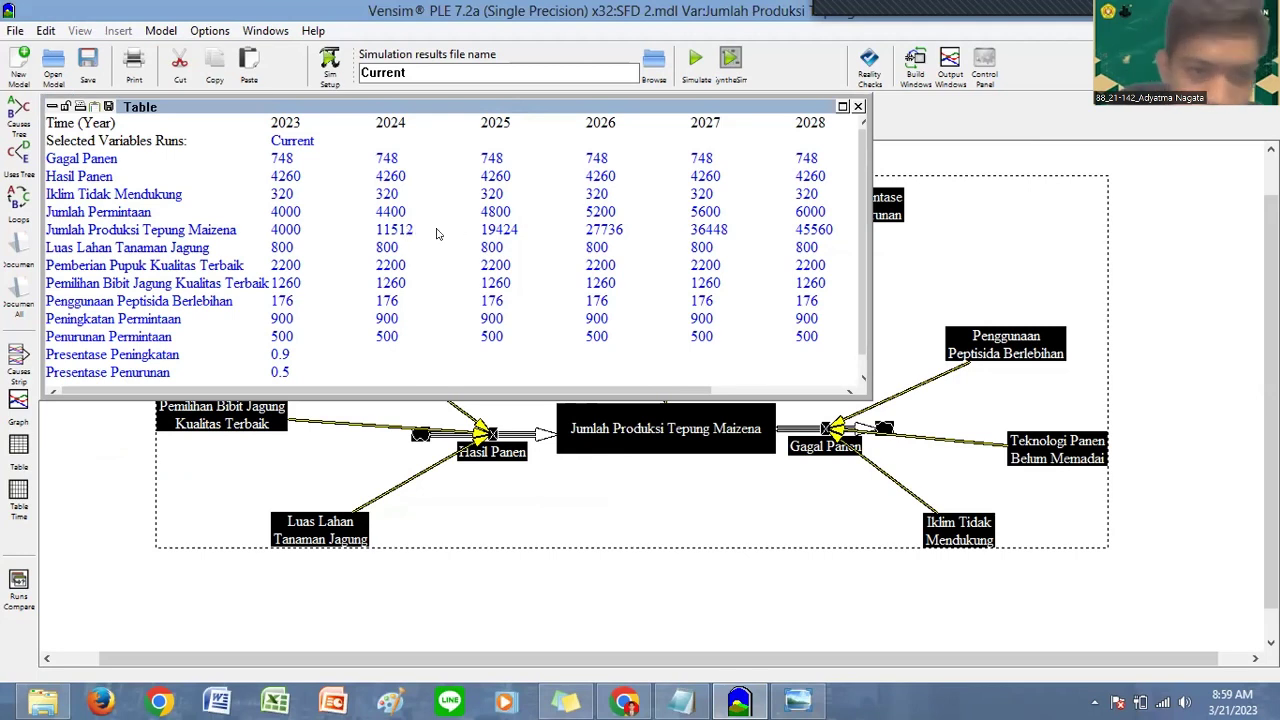
scroll(436, 233, "down", 1)
scroll(436, 233, "up", 1)
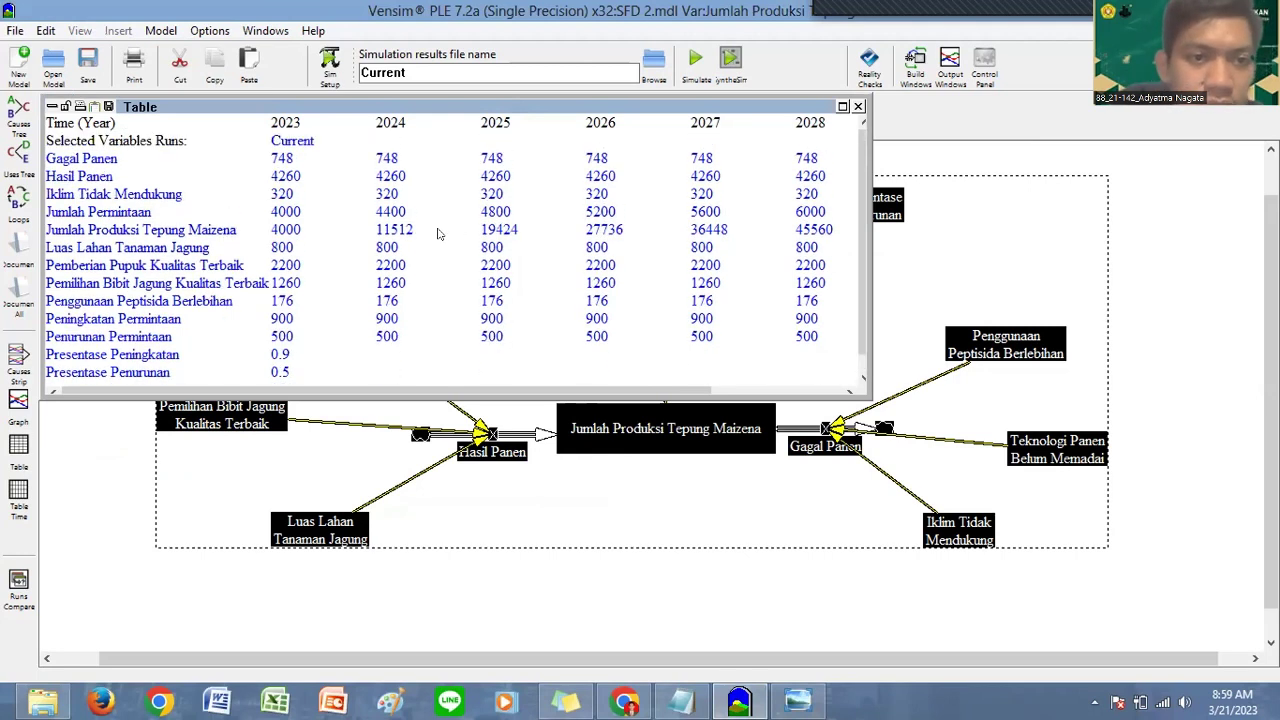
scroll(436, 233, "down", 1)
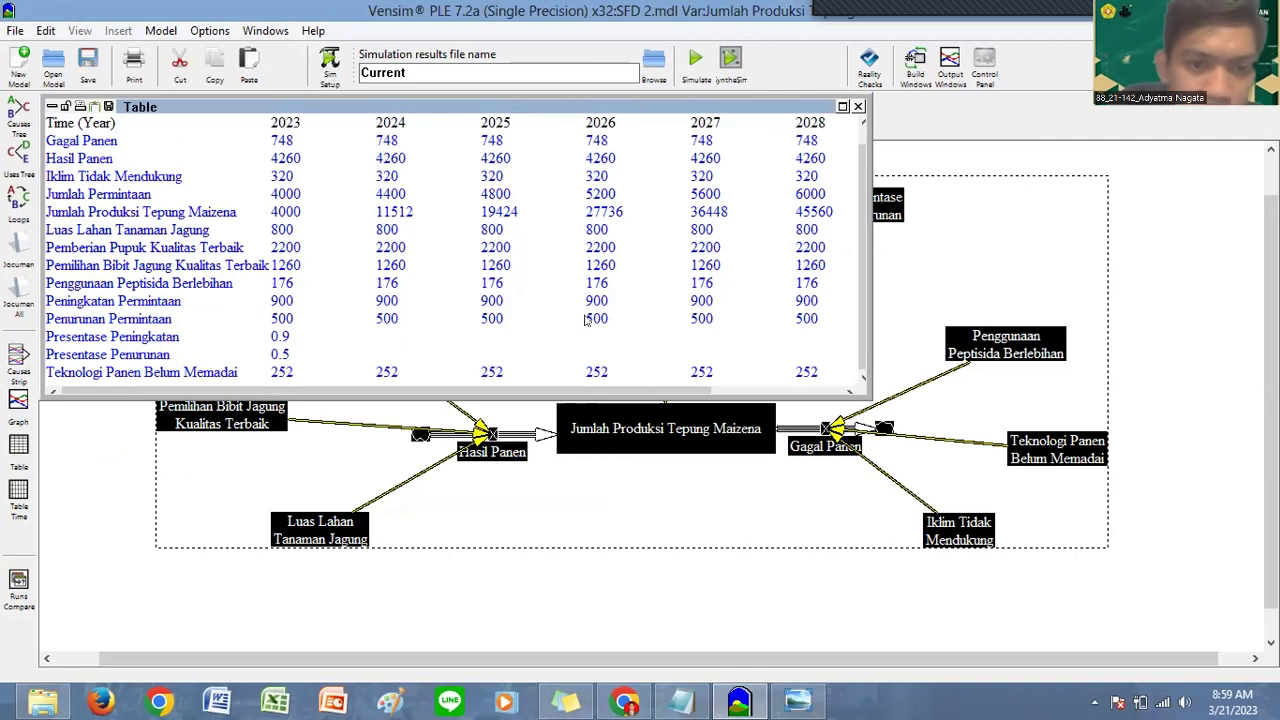
left_click(858, 107)
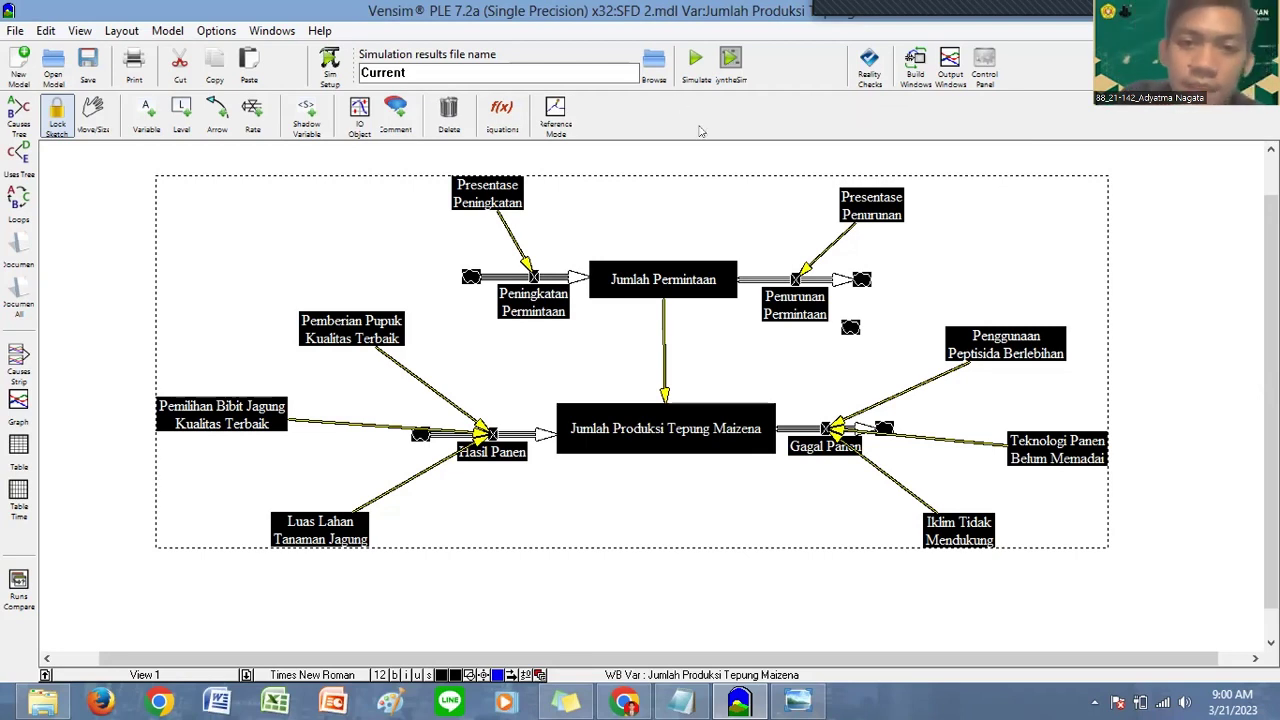
left_click(694, 82)
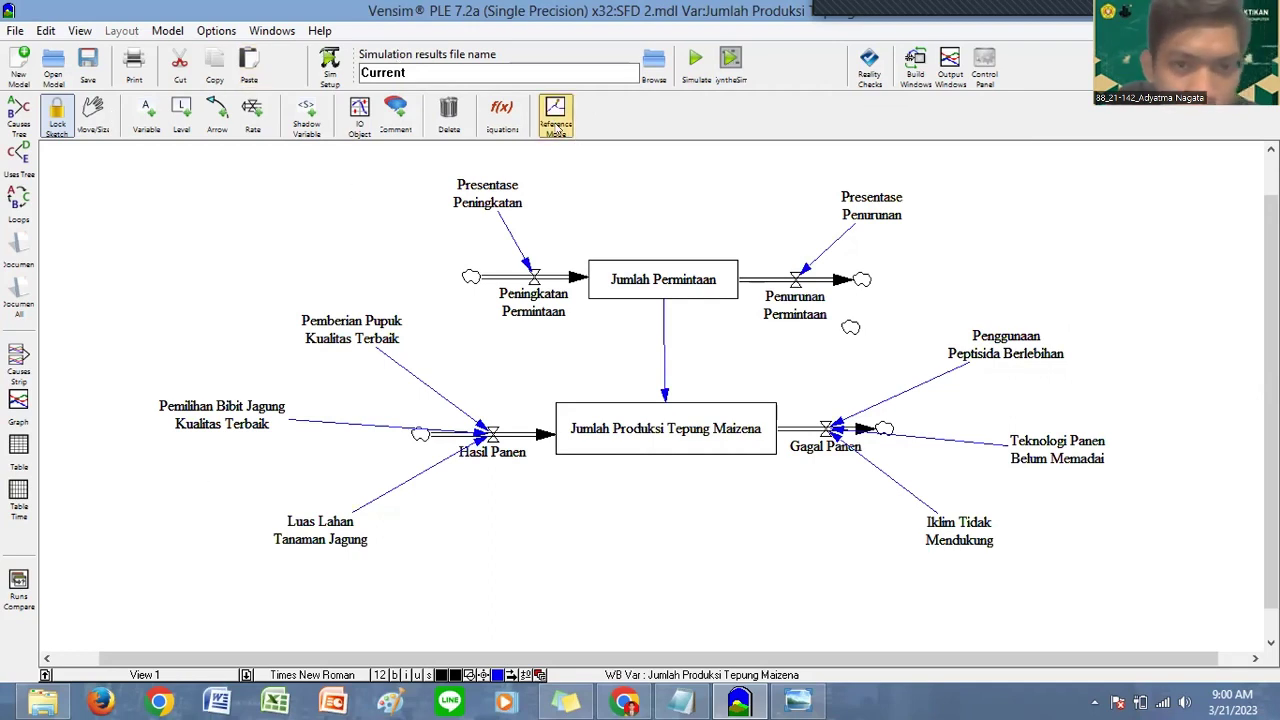
Step: Reduce the Pemberian Pupuk Kualitas Terbaik equation to 0.5 and change its variable type to Constant
left_click(512, 122)
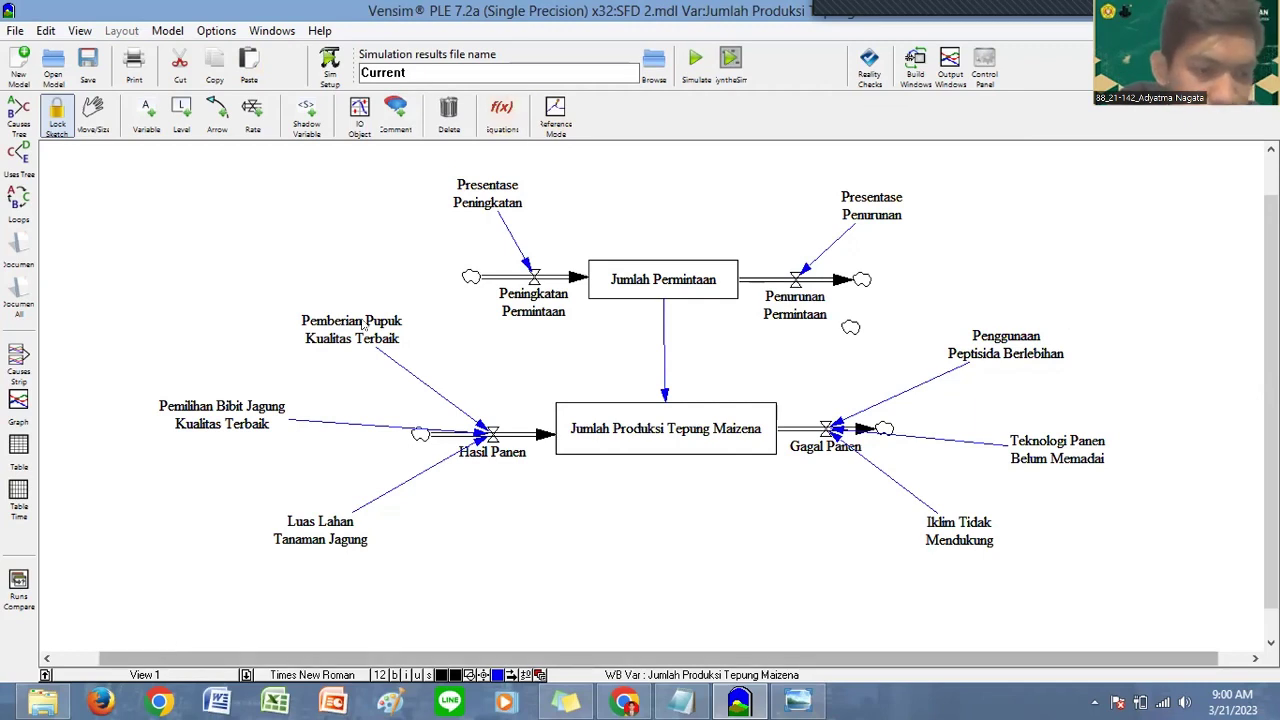
left_click(470, 200)
left_click(378, 336)
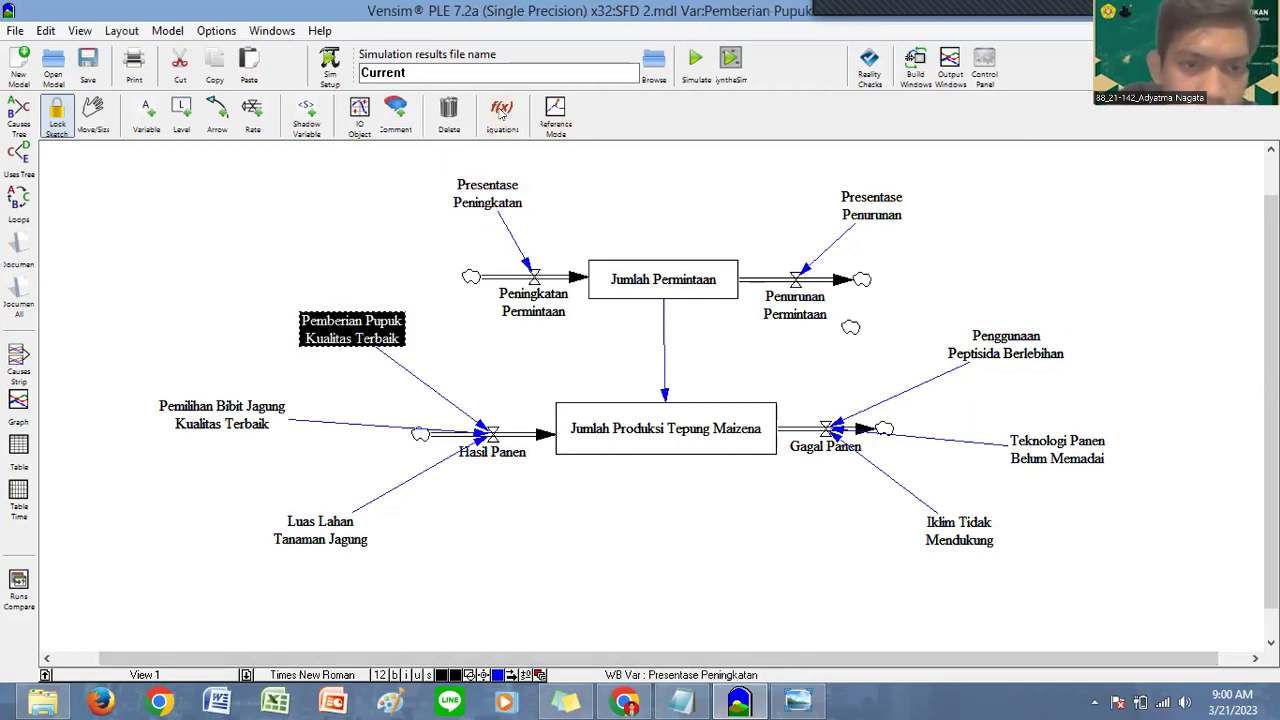
left_click(503, 112)
left_click(351, 333)
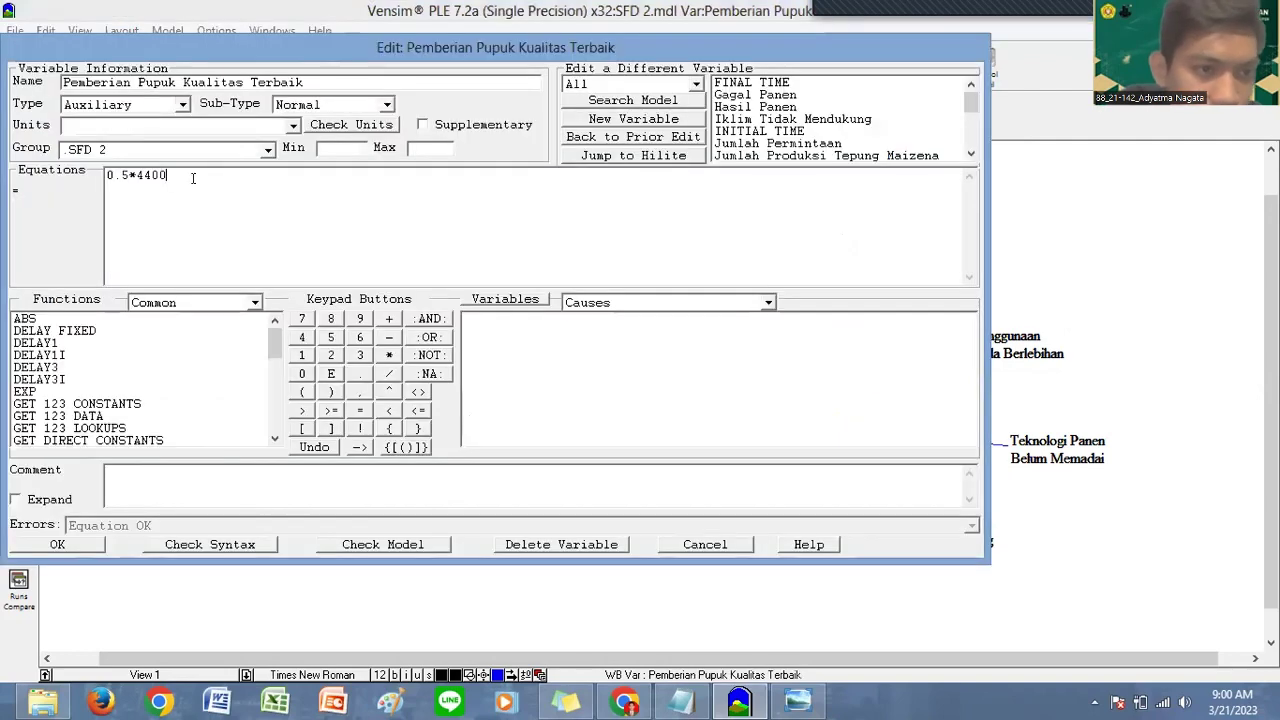
double_click(130, 176)
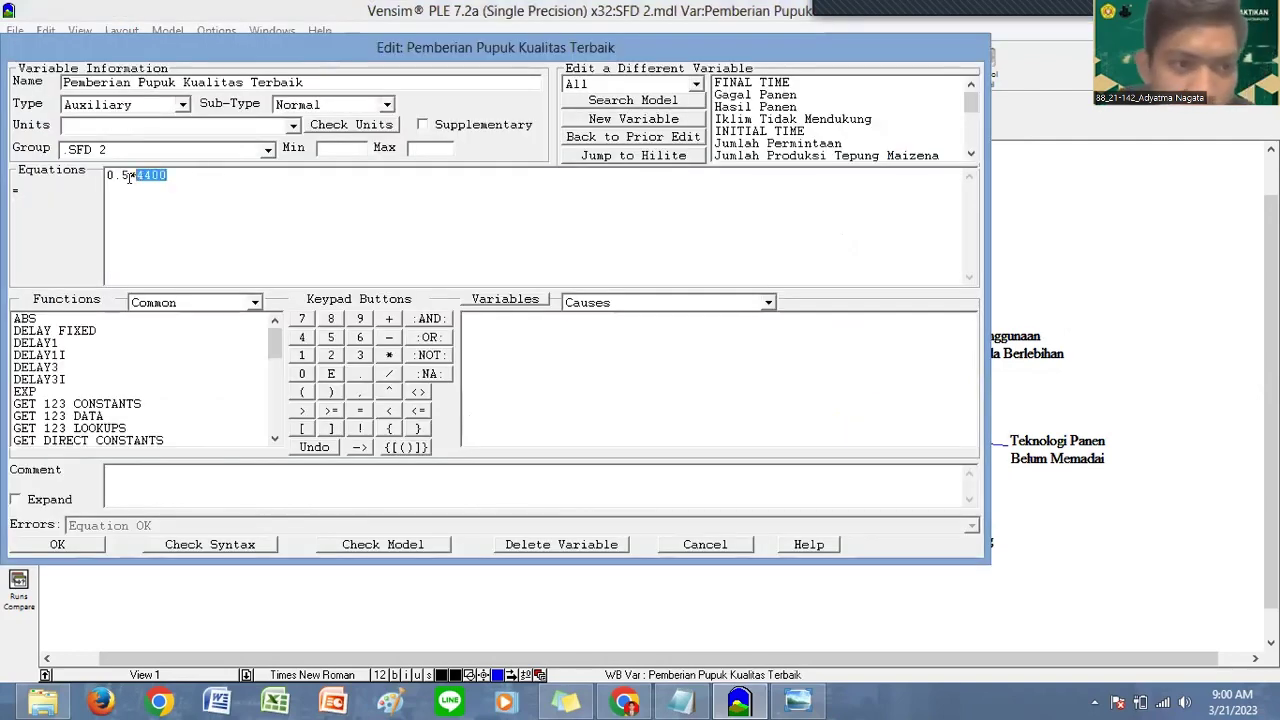
key("BackSpace")
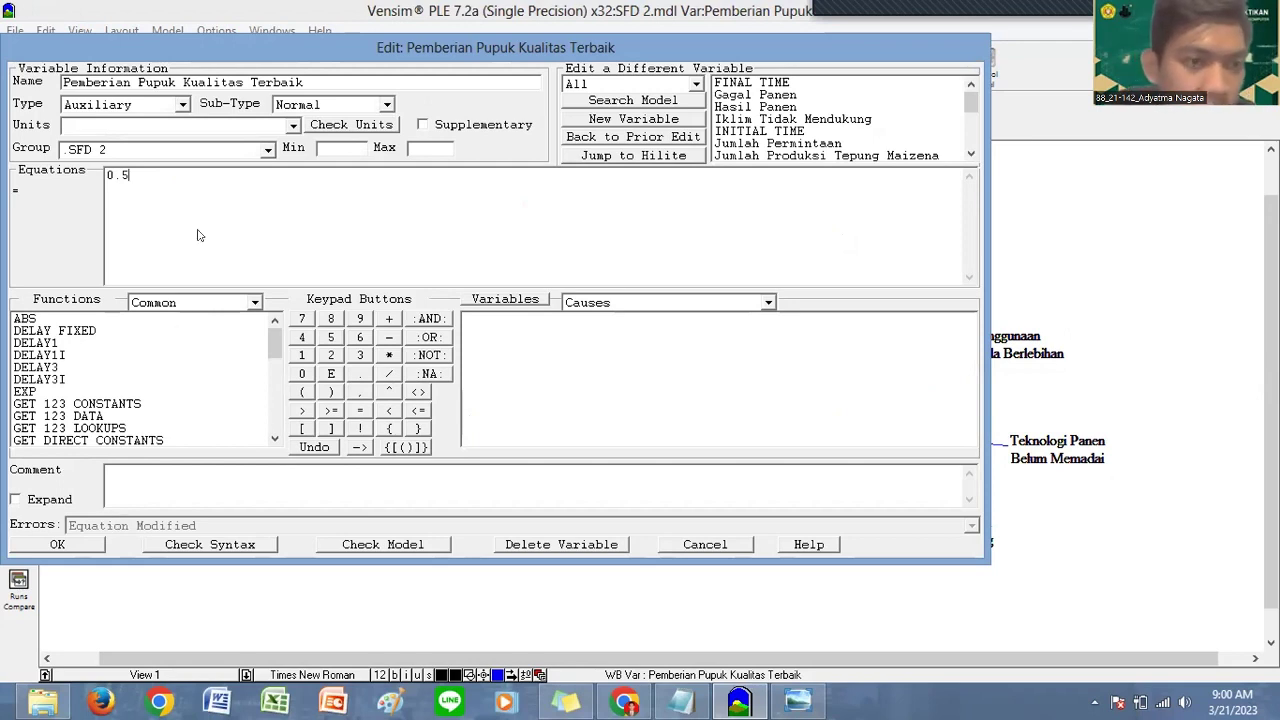
left_click(183, 105)
left_click(158, 129)
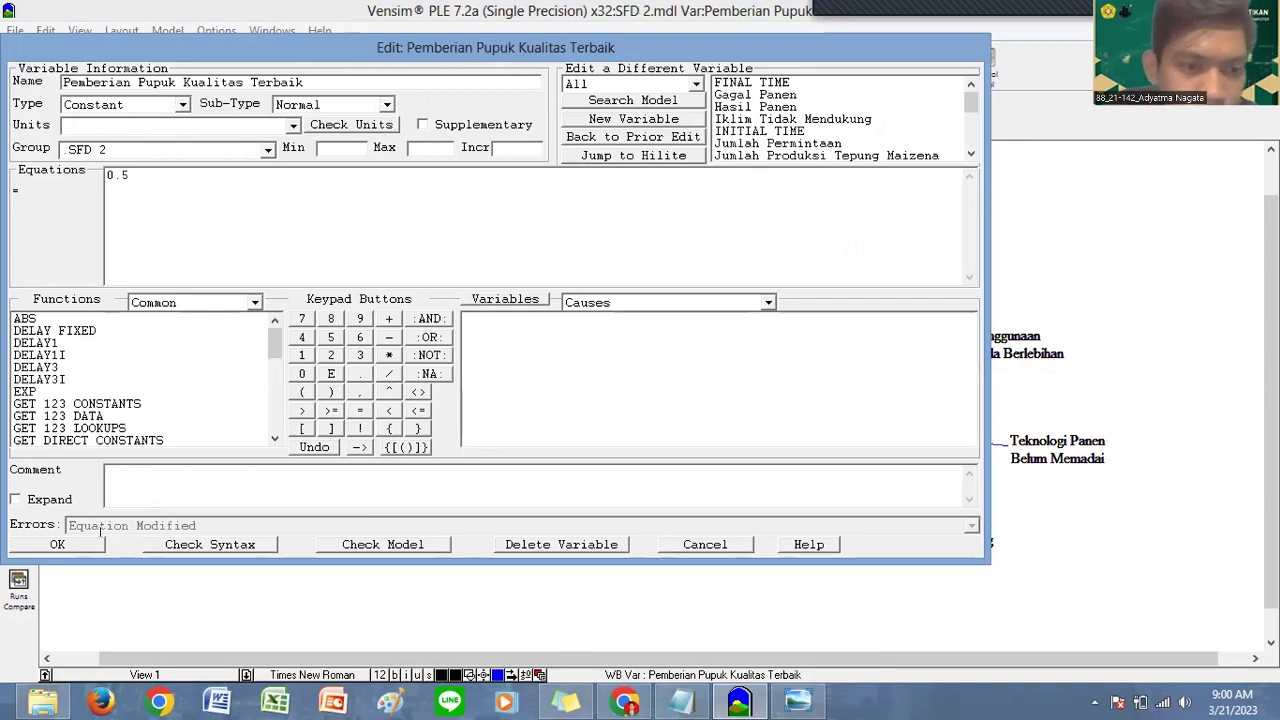
left_click(95, 542)
Step: Reduce the Pemilihan Bibit Jagung Kualitas Terbaik equation to 0.3 by removing its multiplier
left_click(222, 415)
left_click_drag(168, 175, 129, 176)
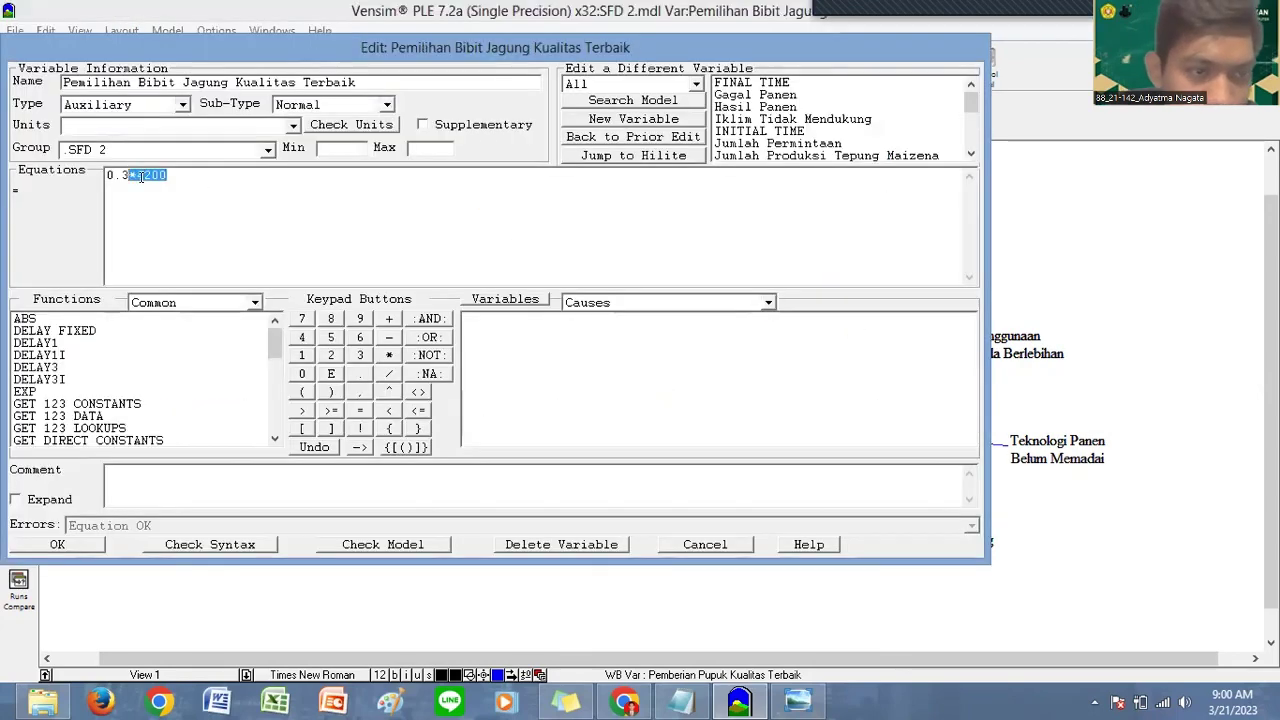
key("BackSpace")
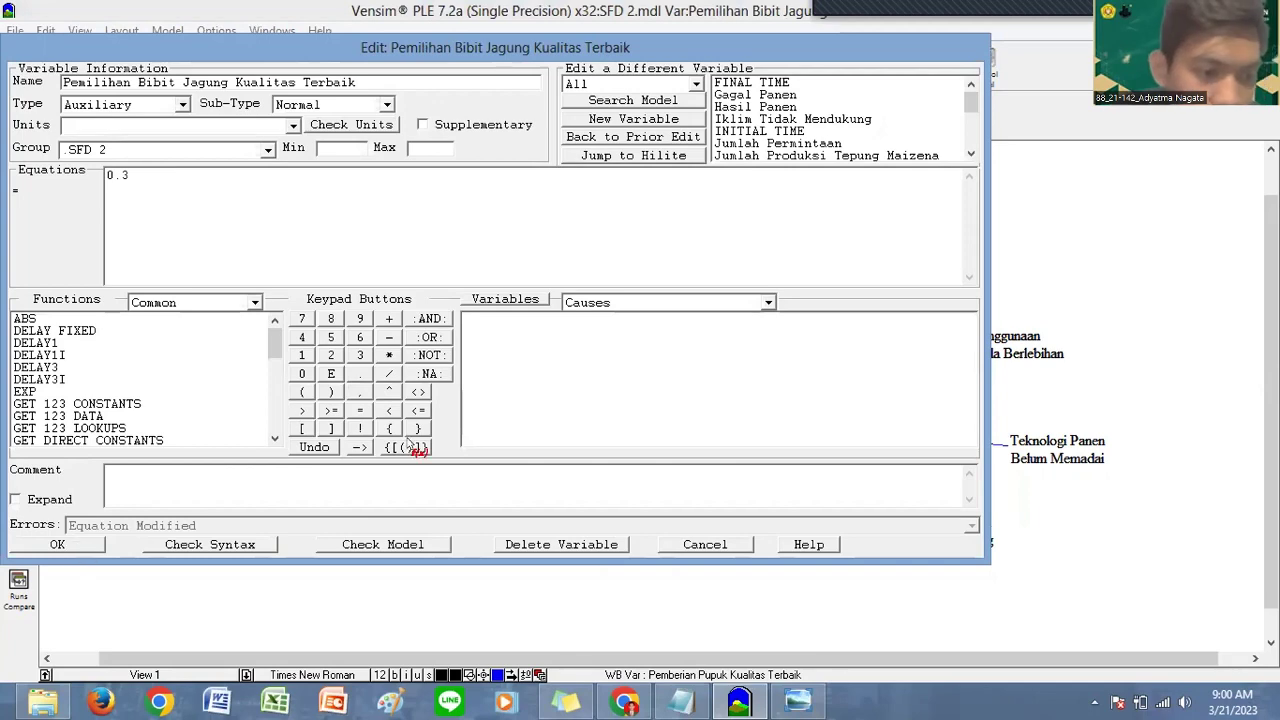
key("Return")
Step: Reduce the Luas Lahan Tanaman Jagung equation to 0.2 by removing its multiplier
left_click(340, 606)
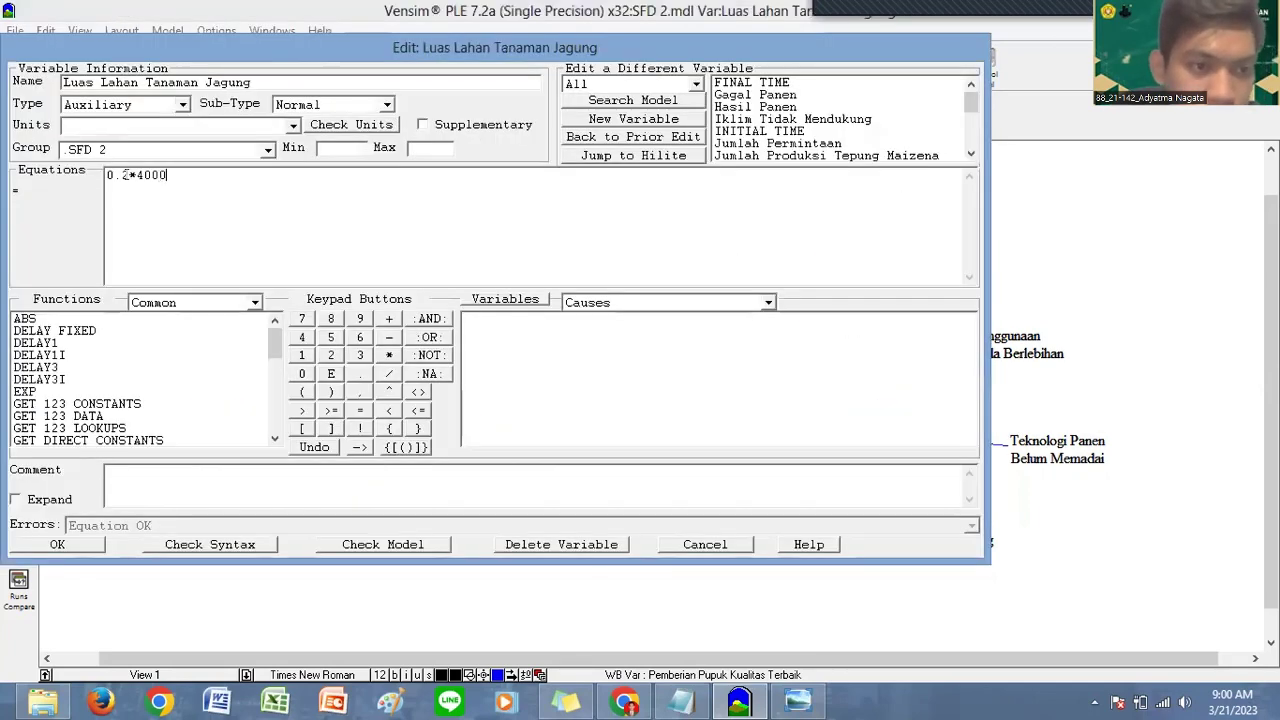
left_click_drag(168, 175, 127, 176)
key("BackSpace")
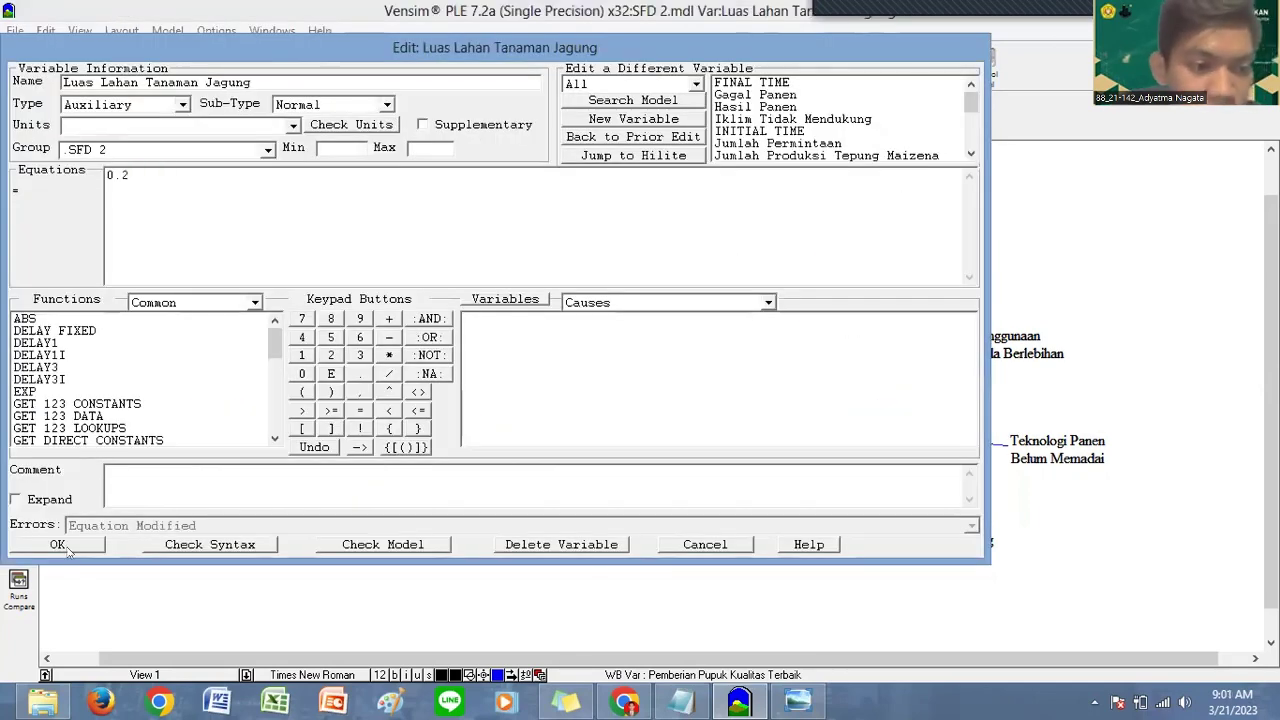
key("Return")
Step: Check the equations of the Hasil Panen rate and the Jumlah Produksi Tepung Maizena level
left_click(482, 448)
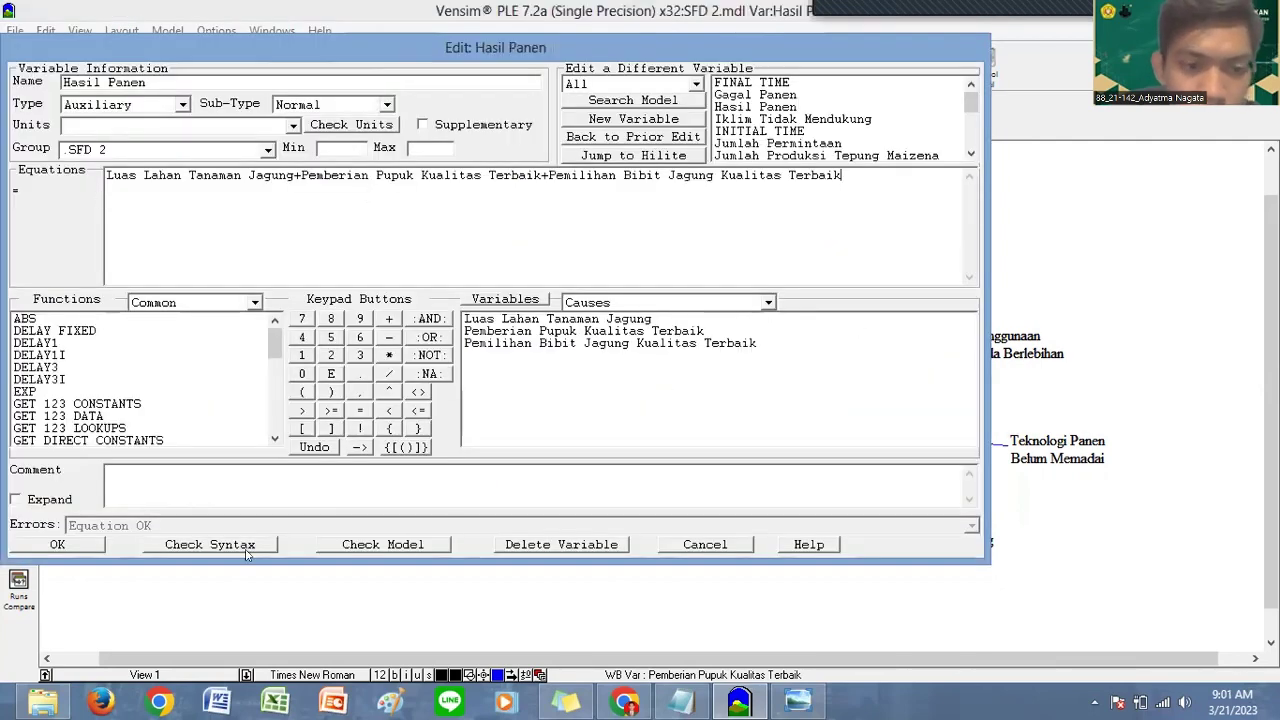
left_click(88, 548)
left_click(654, 430)
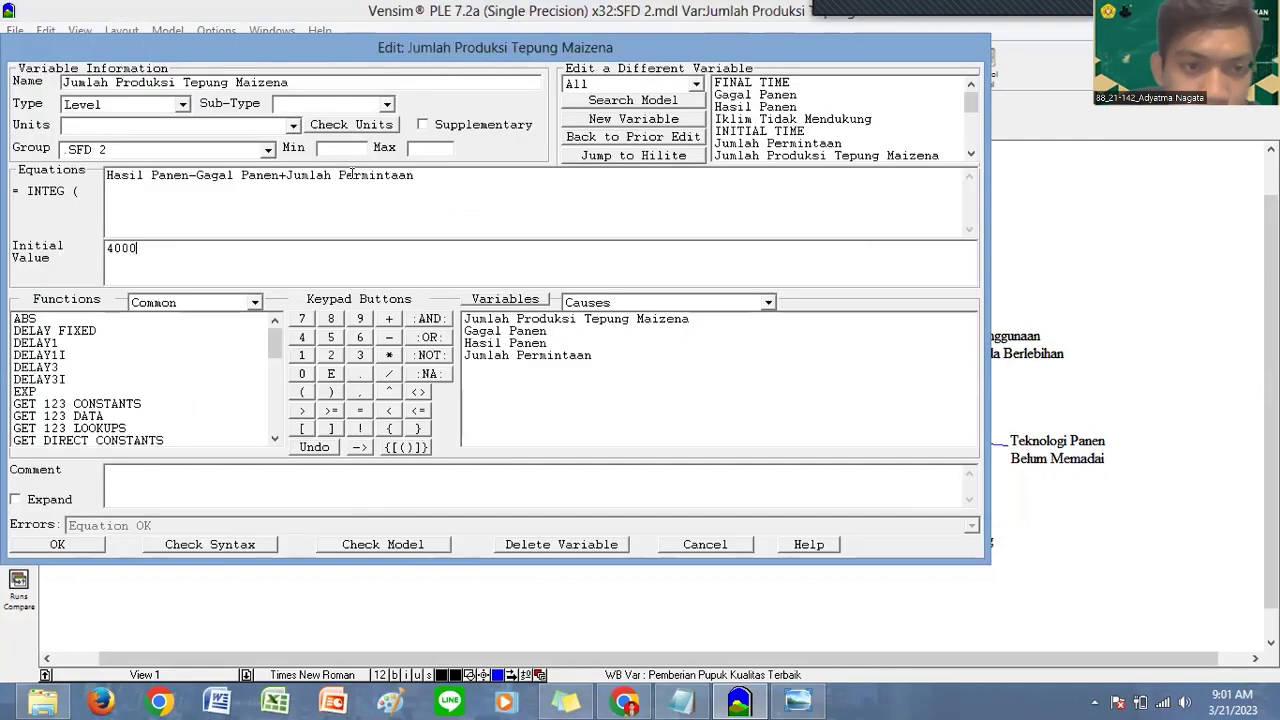
left_click(88, 546)
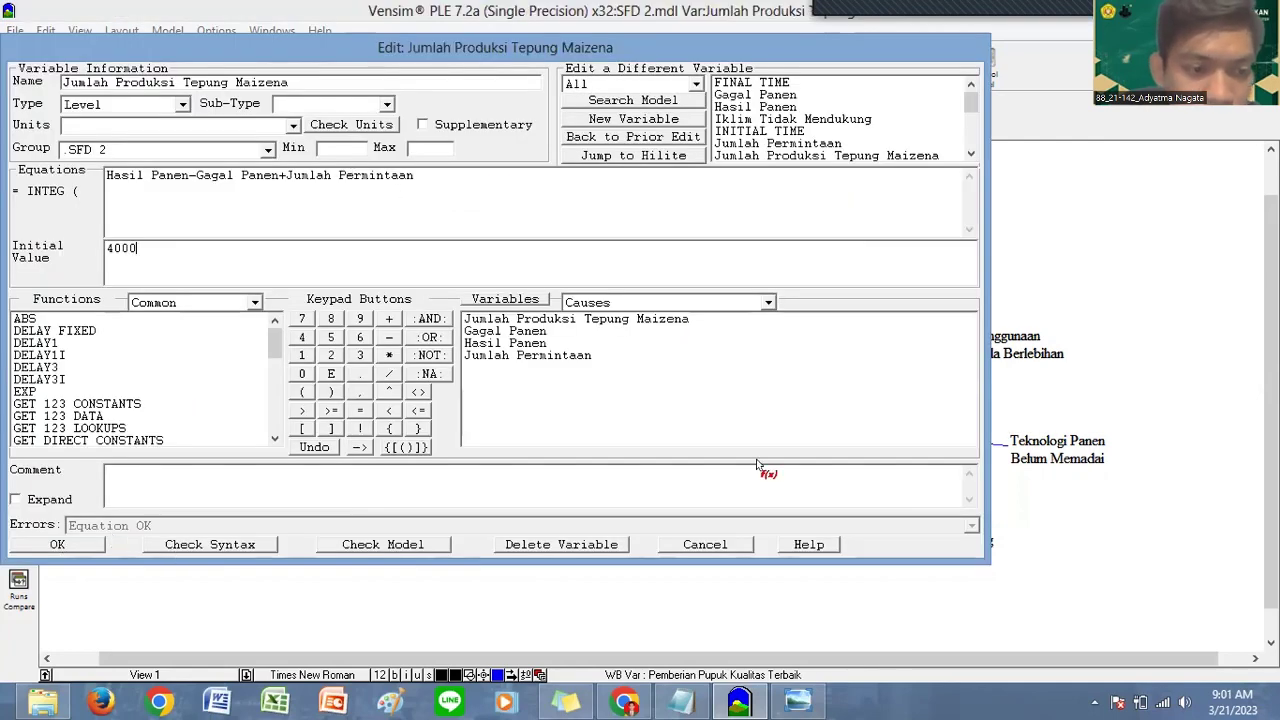
Step: Reduce the Penggunaan Peptisida Berlebihan equation to its decimal factor alone by removing the multiplier
left_click(1006, 346)
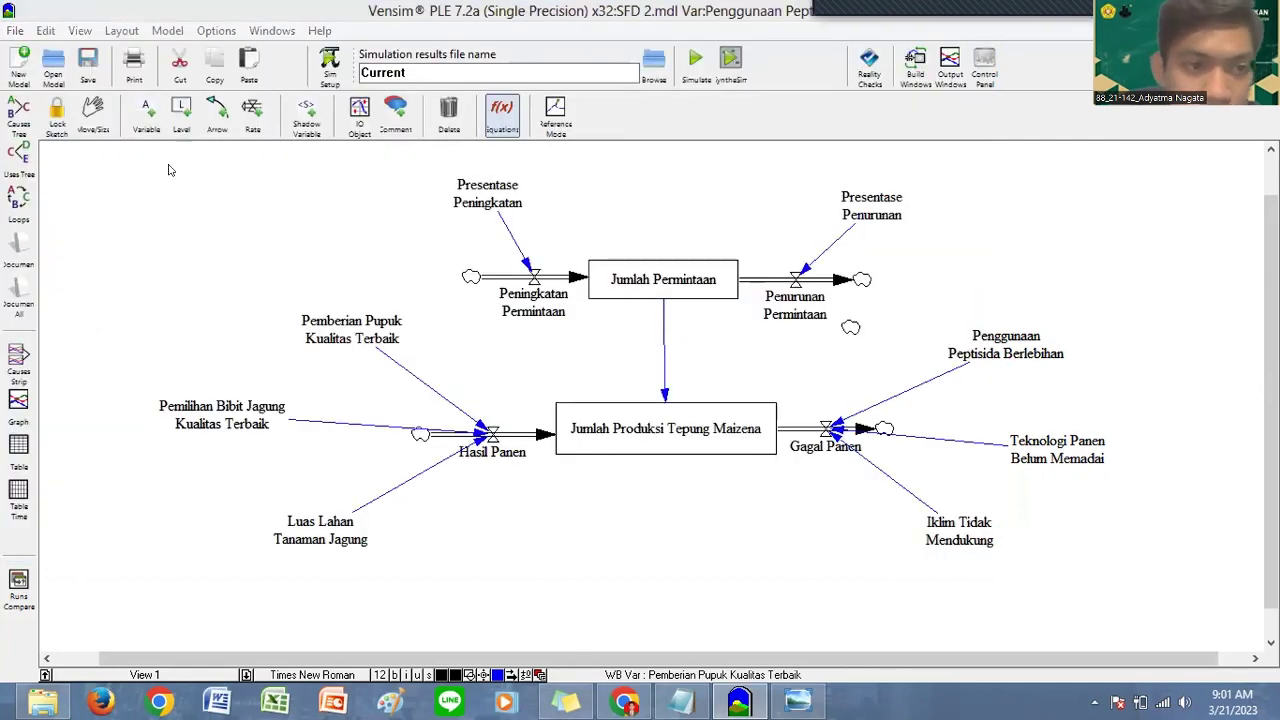
left_click_drag(127, 175, 160, 175)
key("Delete")
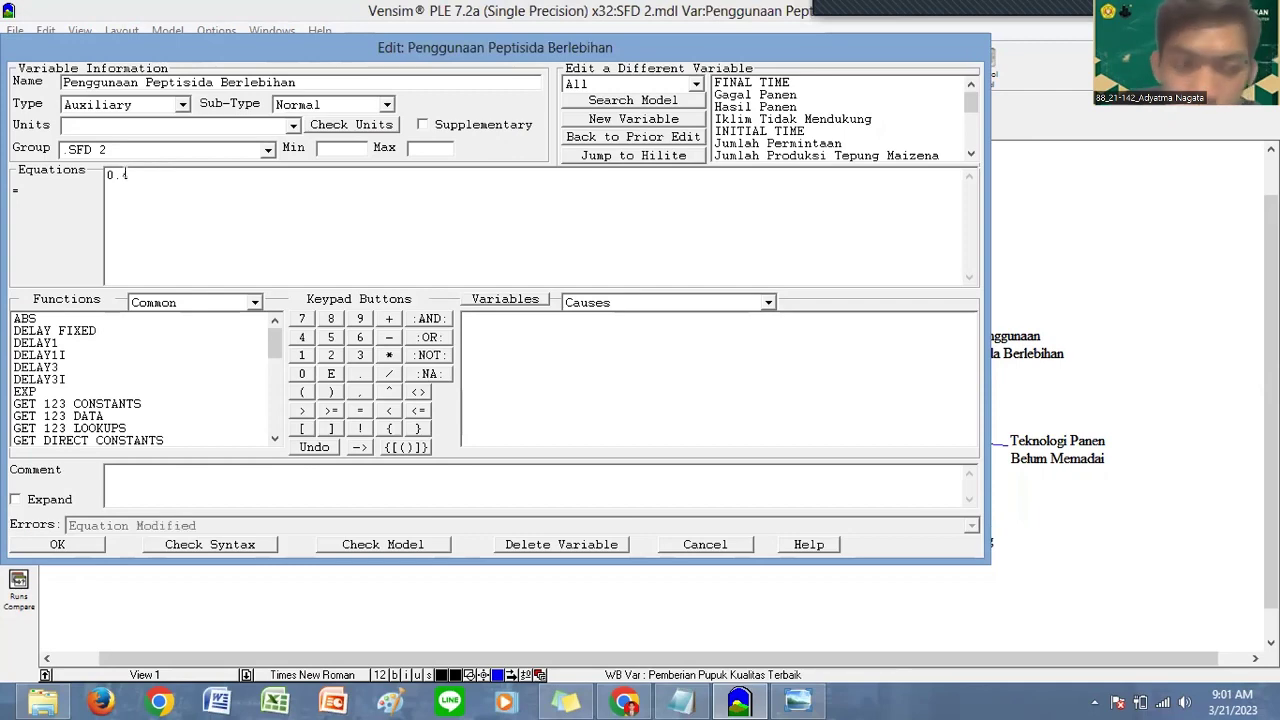
left_click(90, 545)
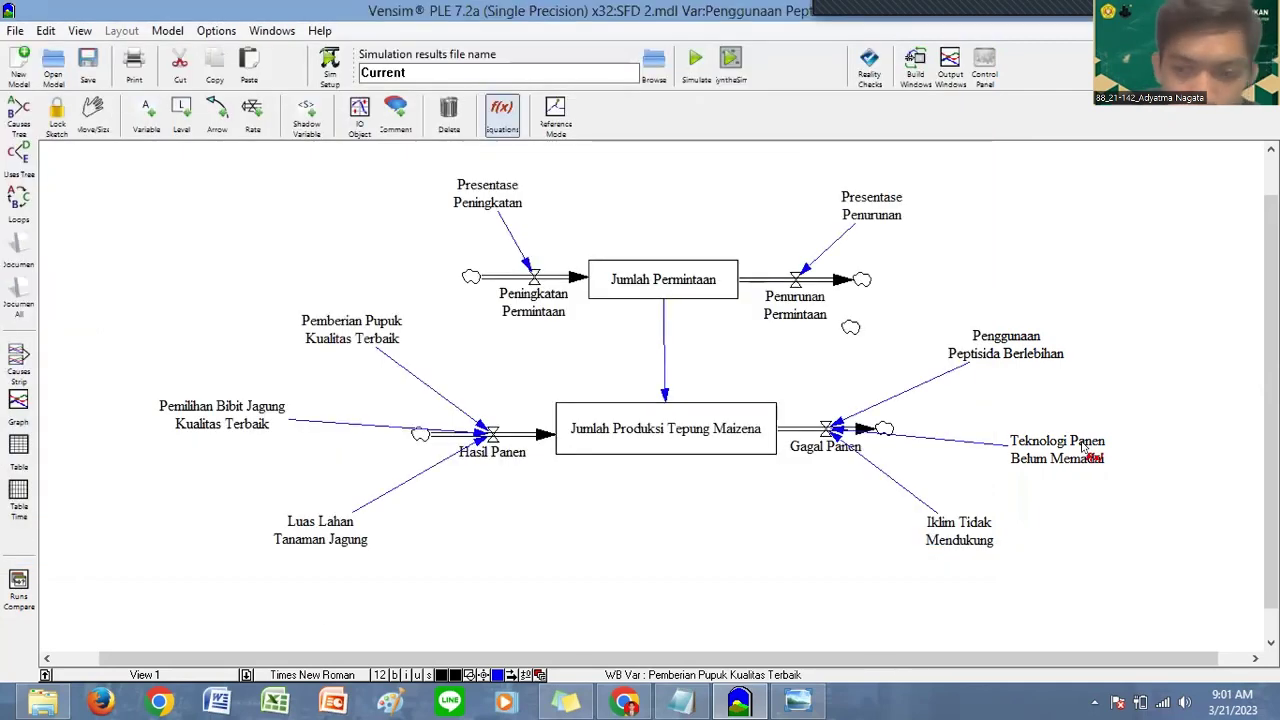
Step: Reduce the Teknologi Panen Belum Memadai equation to 0.6 by removing its multiplier
left_click(1057, 449)
left_click_drag(160, 175, 129, 175)
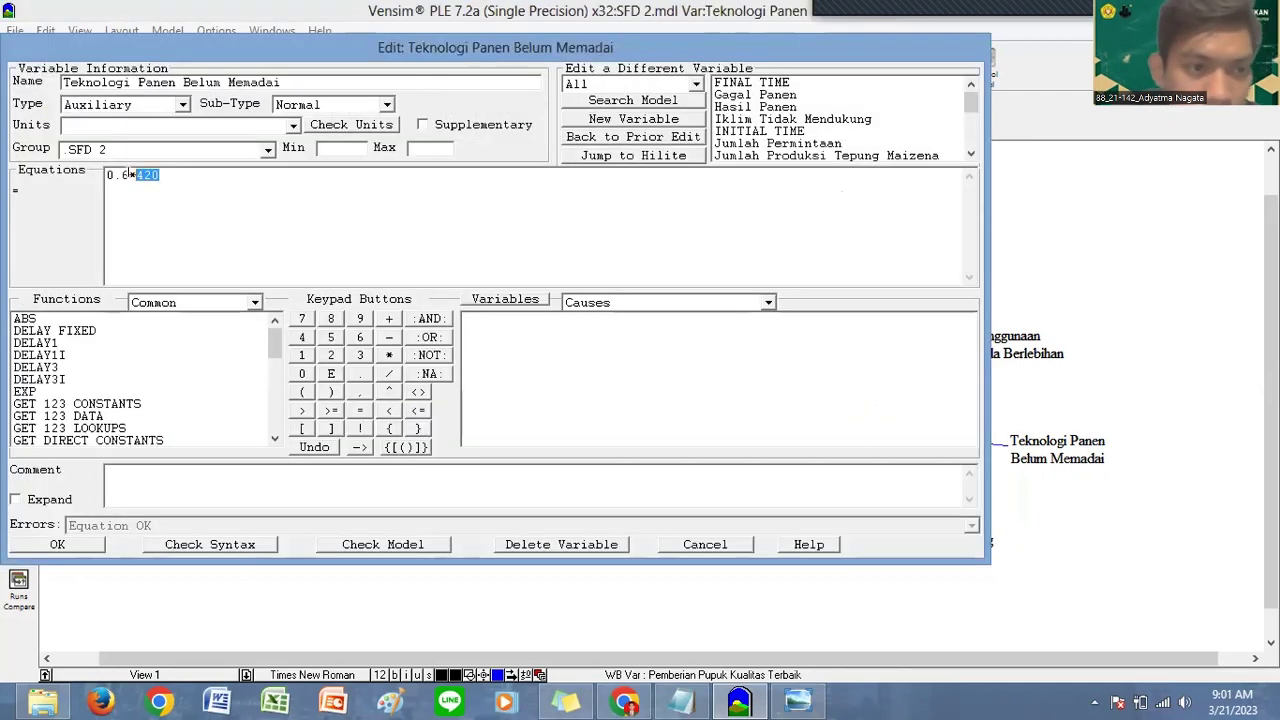
key("Delete")
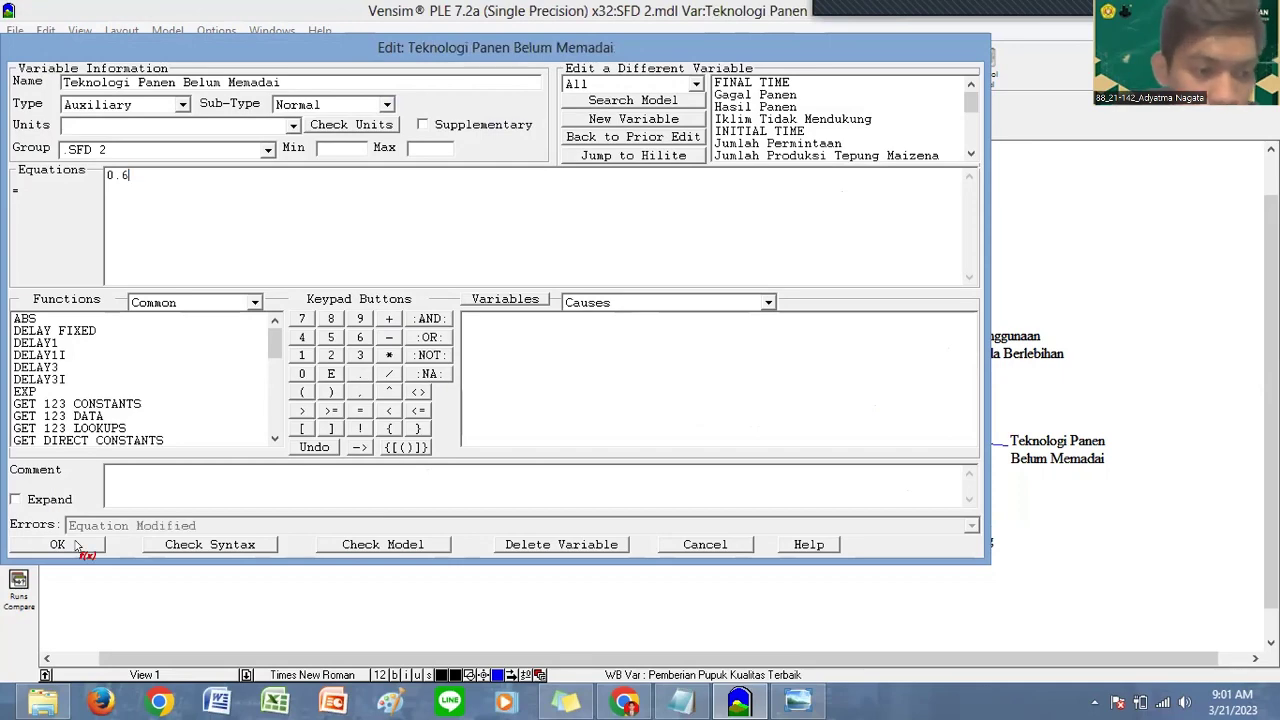
left_click(82, 548)
Step: Reduce the Iklim Tidak Mendukung equation to 0.8 by removing its multiplier
left_click(952, 519)
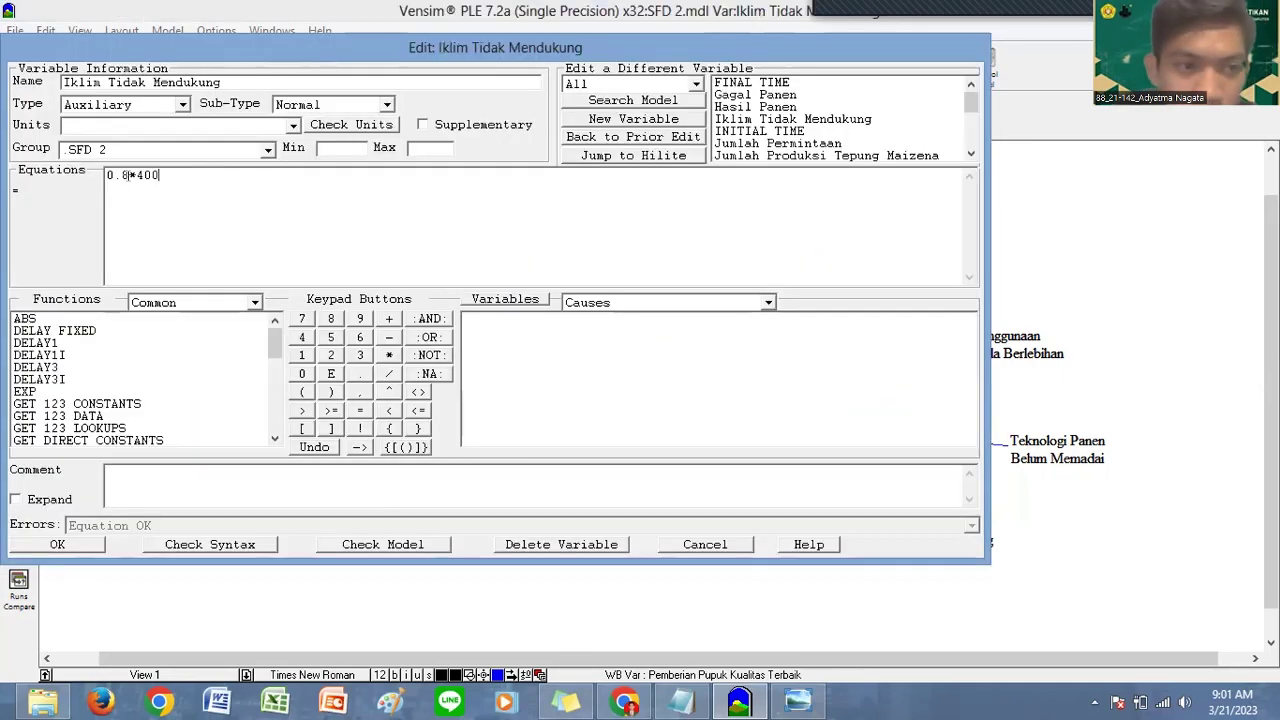
left_click_drag(129, 175, 160, 175)
key("Delete")
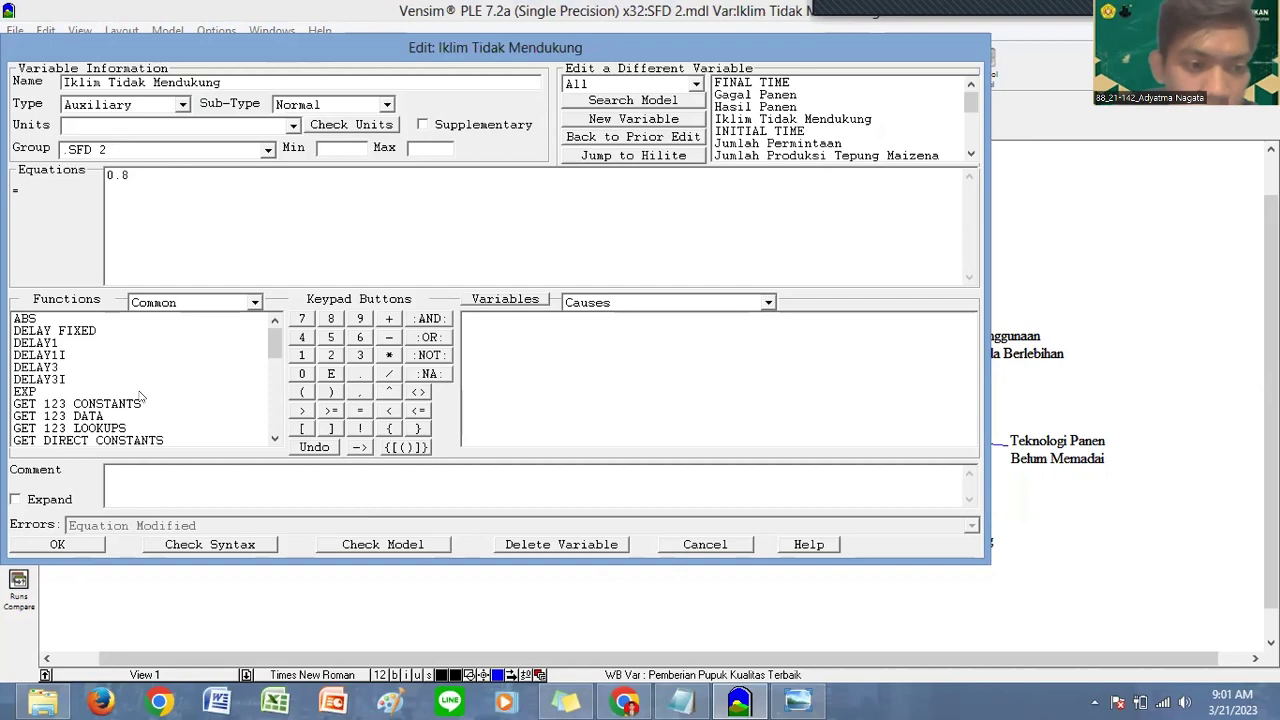
left_click(80, 543)
Step: Check the Presentase Penurunan equation and reduce the Penurunan Permintaan rate equation to Presentase Penurunan alone
left_click(855, 198)
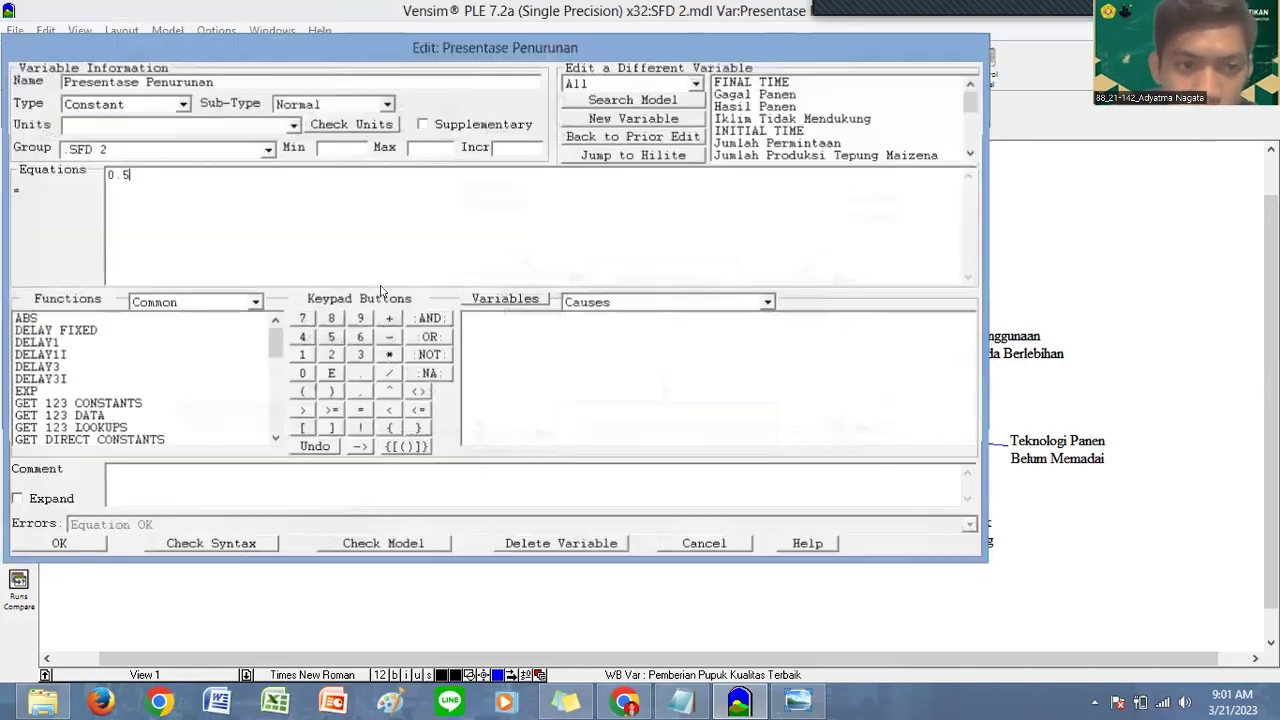
left_click(89, 547)
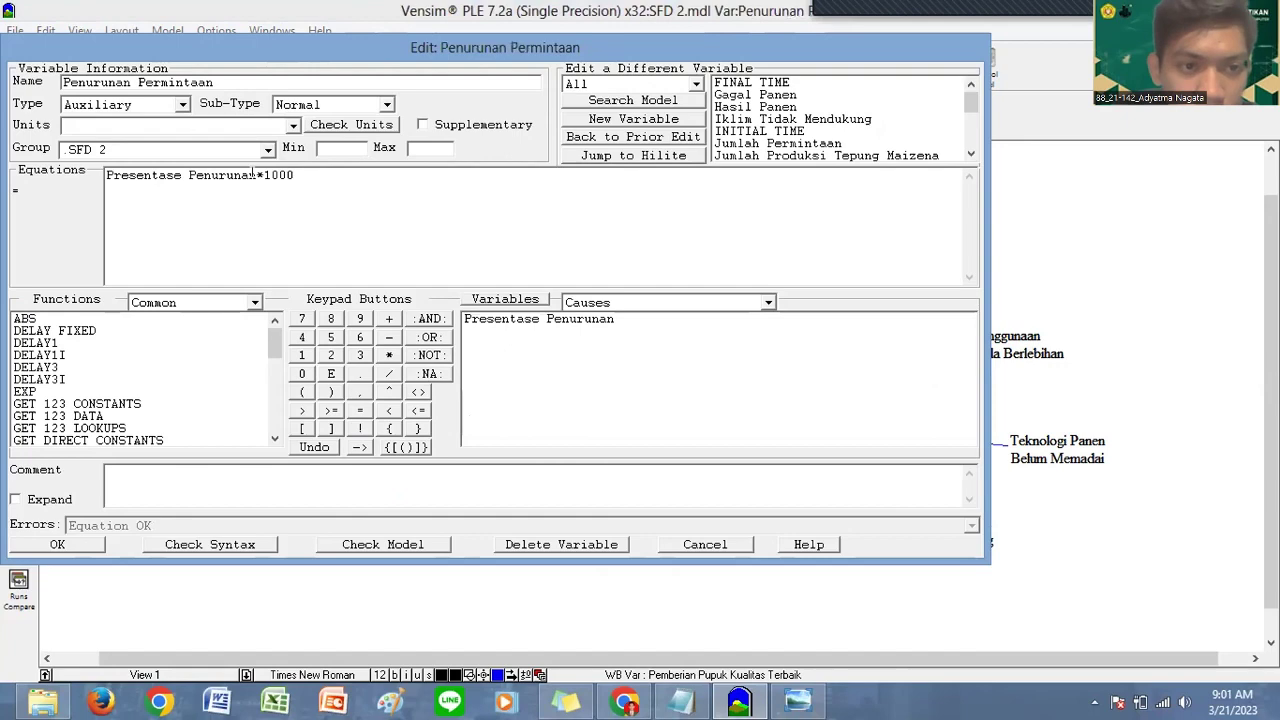
left_click_drag(296, 173, 253, 187)
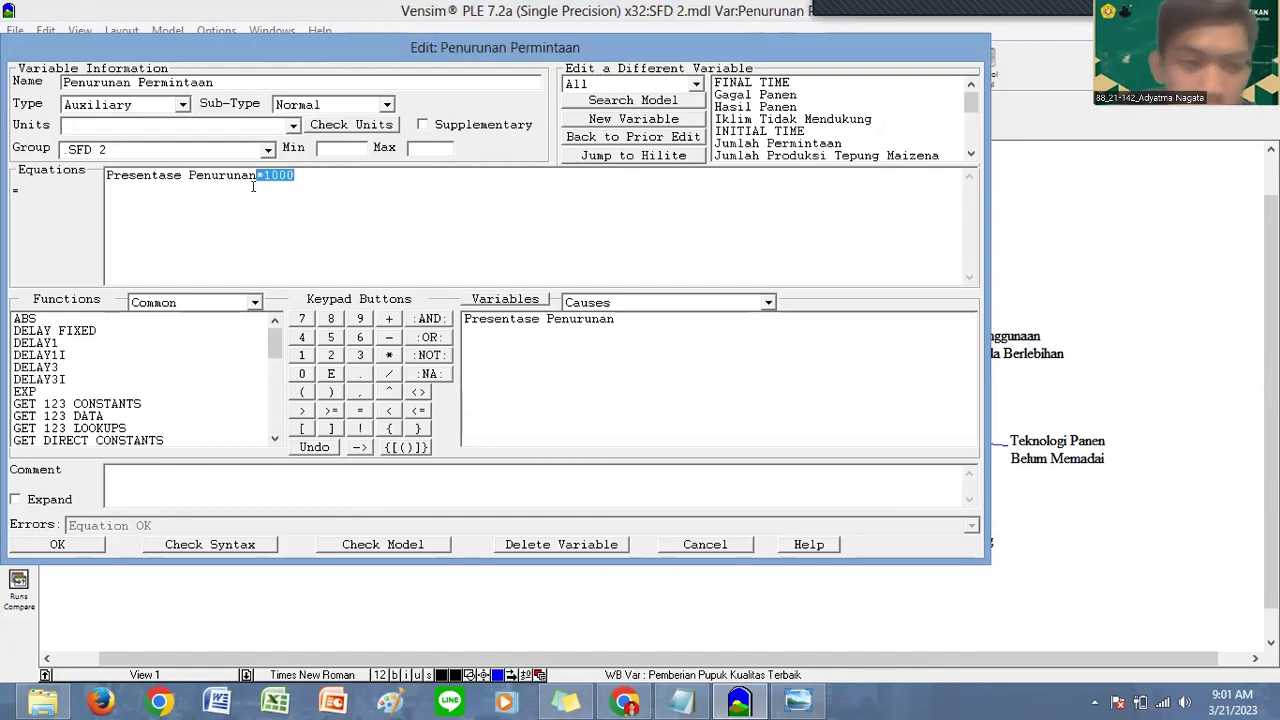
key("Delete")
left_click(55, 545)
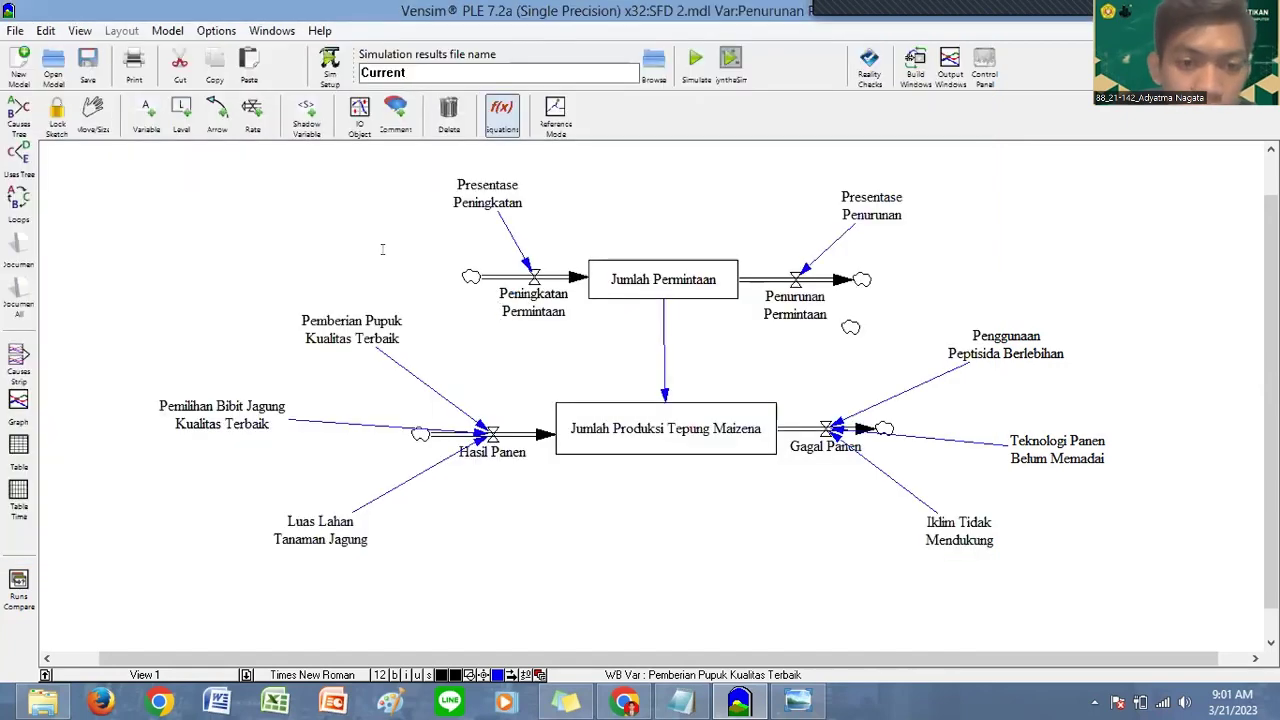
Step: Reduce the Peningkatan Permintaan rate equation to Presentase Peningkatan alone by removing its multiplier
left_click_drag(309, 175, 269, 175)
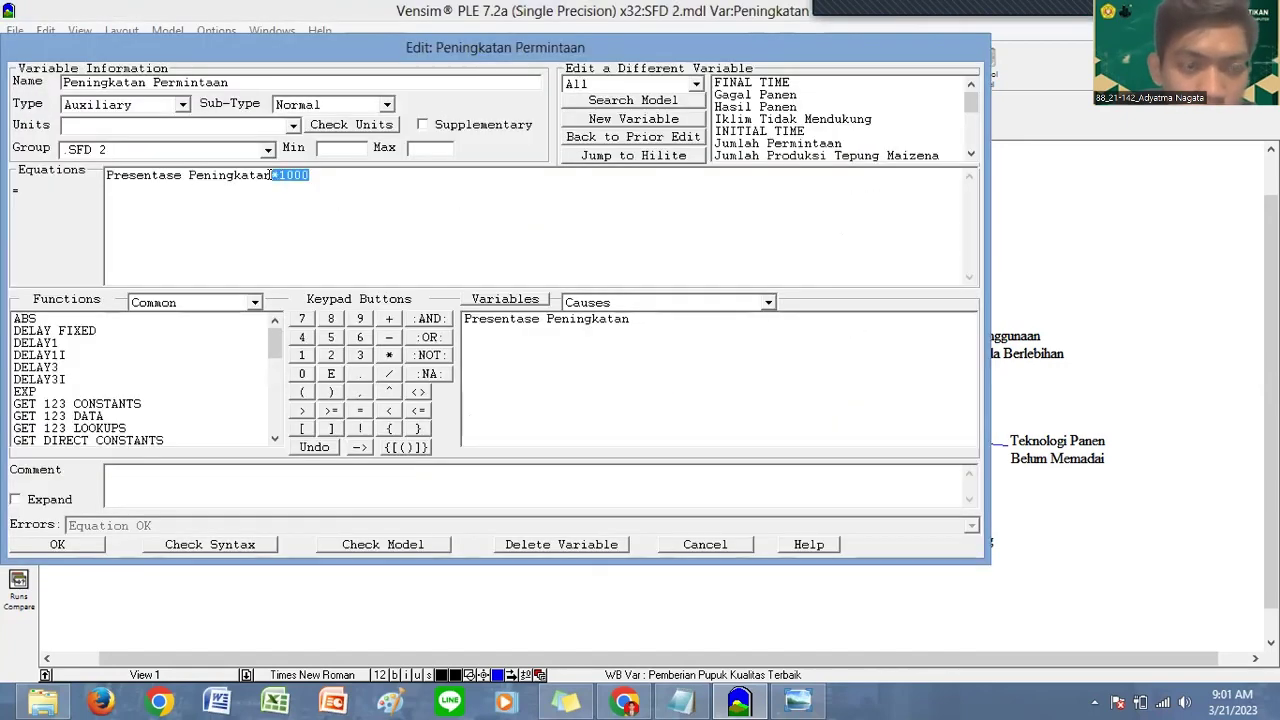
key("Delete")
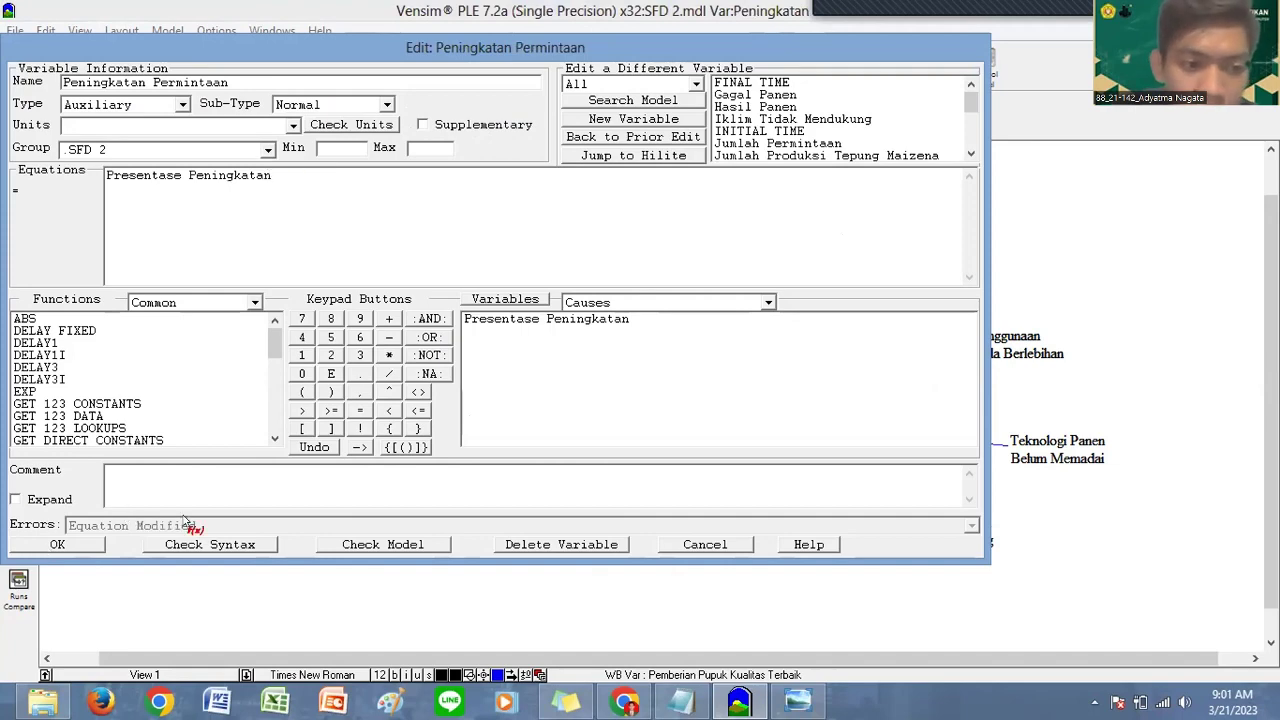
key("Return")
Step: Check the equations of the Presentase Peningkatan constant and the Jumlah Permintaan level
left_click(503, 203)
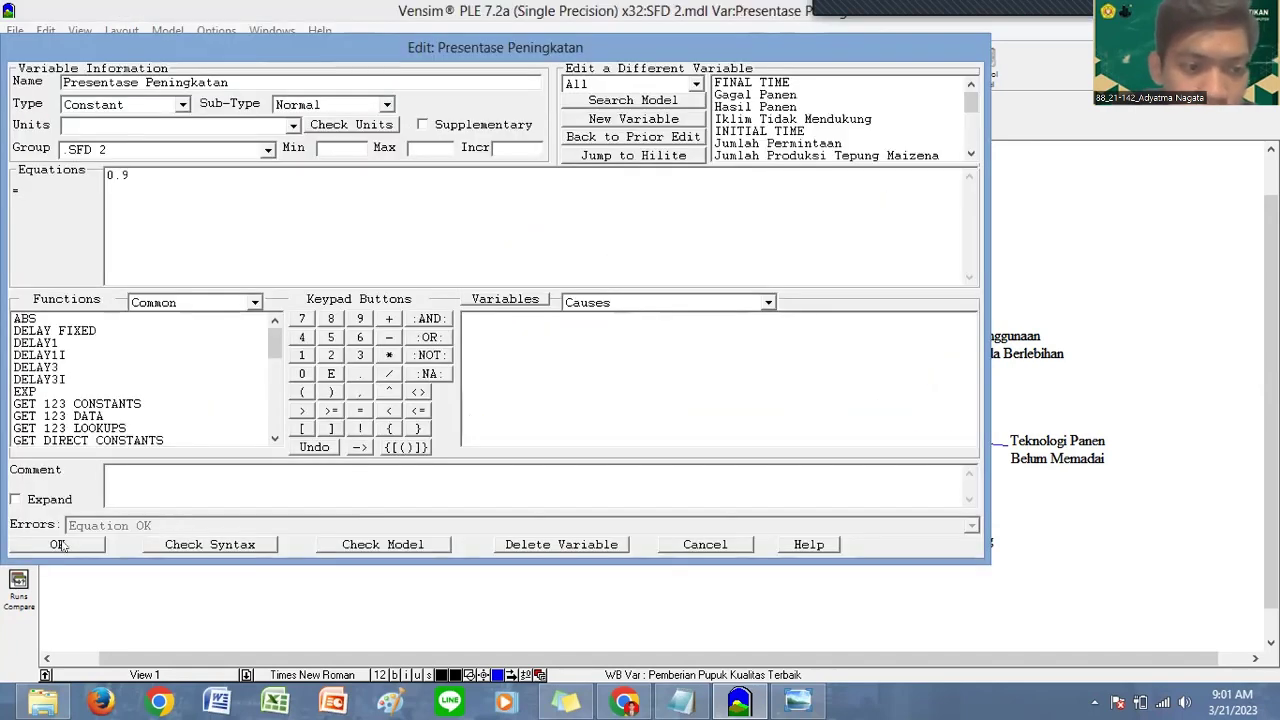
key("Return")
left_click(606, 291)
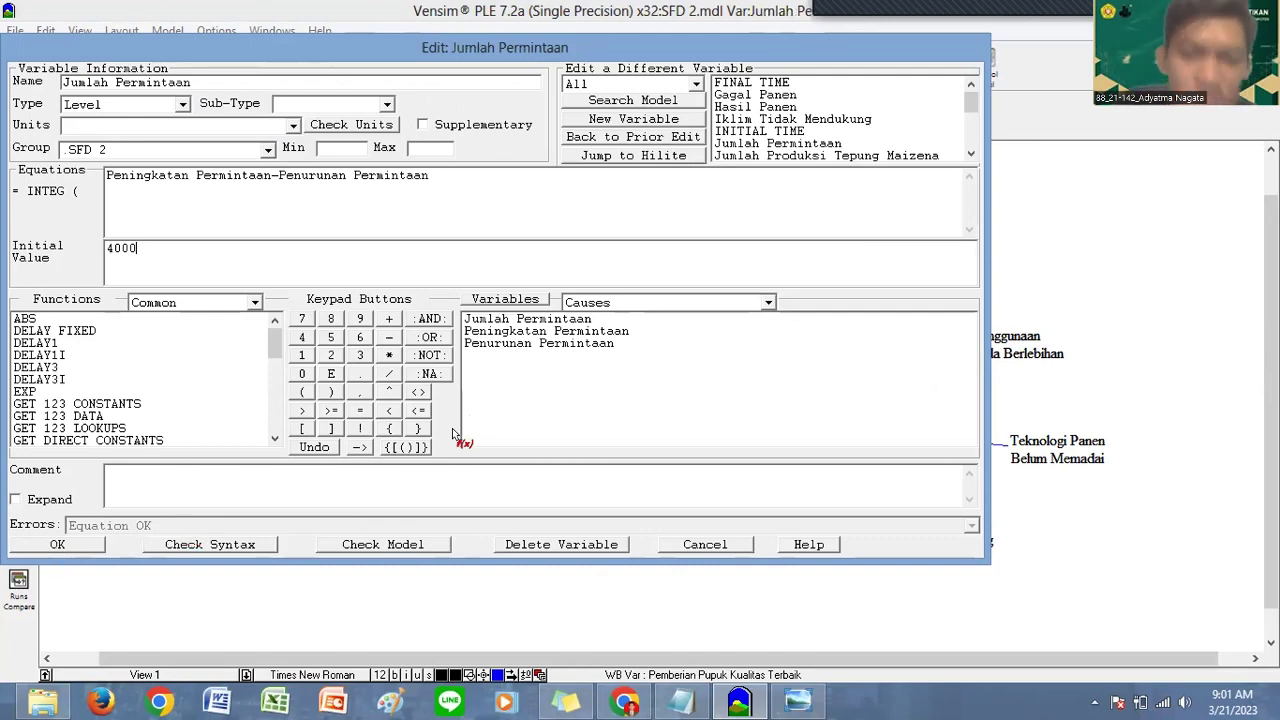
key("Return")
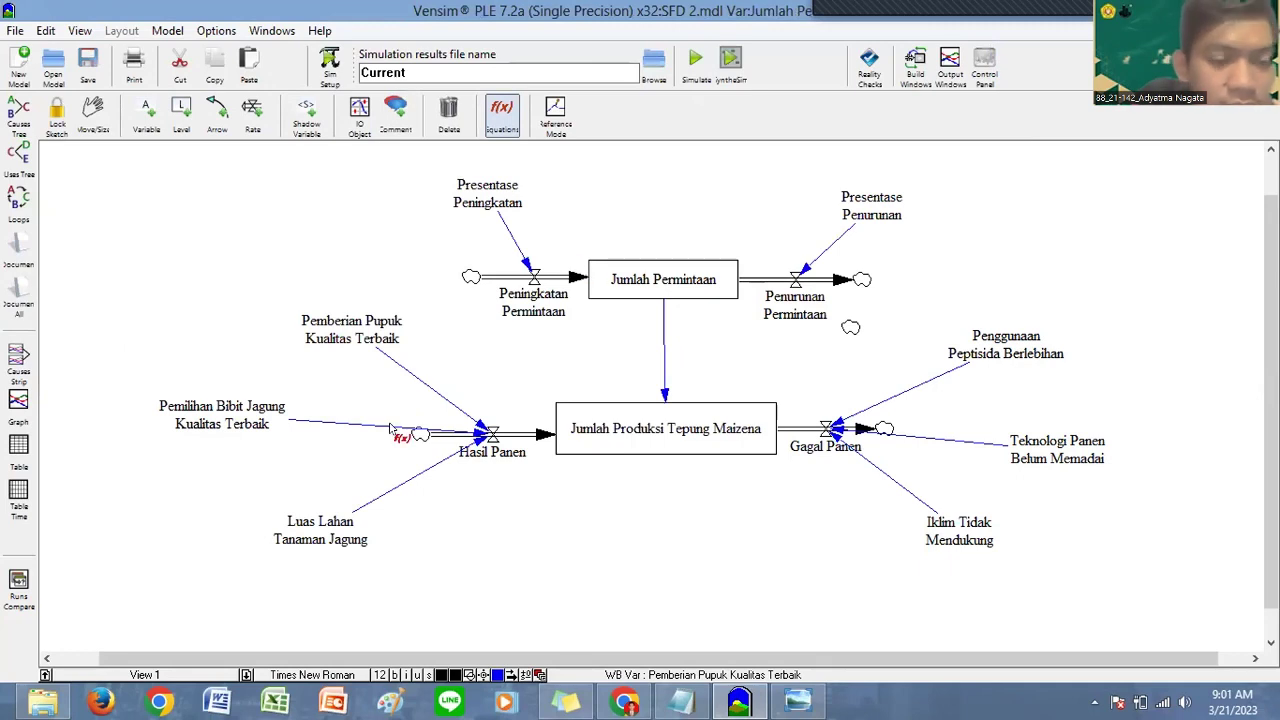
Step: Create a new view and set up an Output Workbench Tool object in it for the level Jumlah Permintaan, using Graph as the analysis tool
left_click(203, 673)
left_click(197, 660)
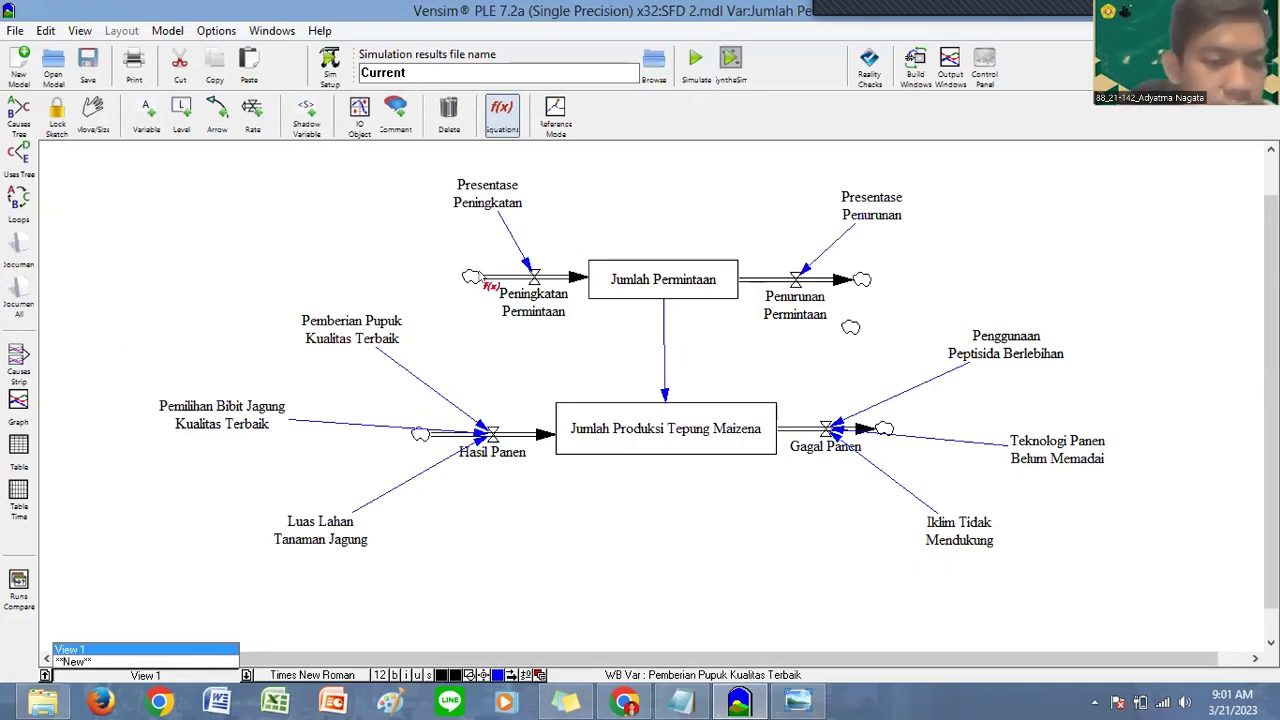
left_click(362, 125)
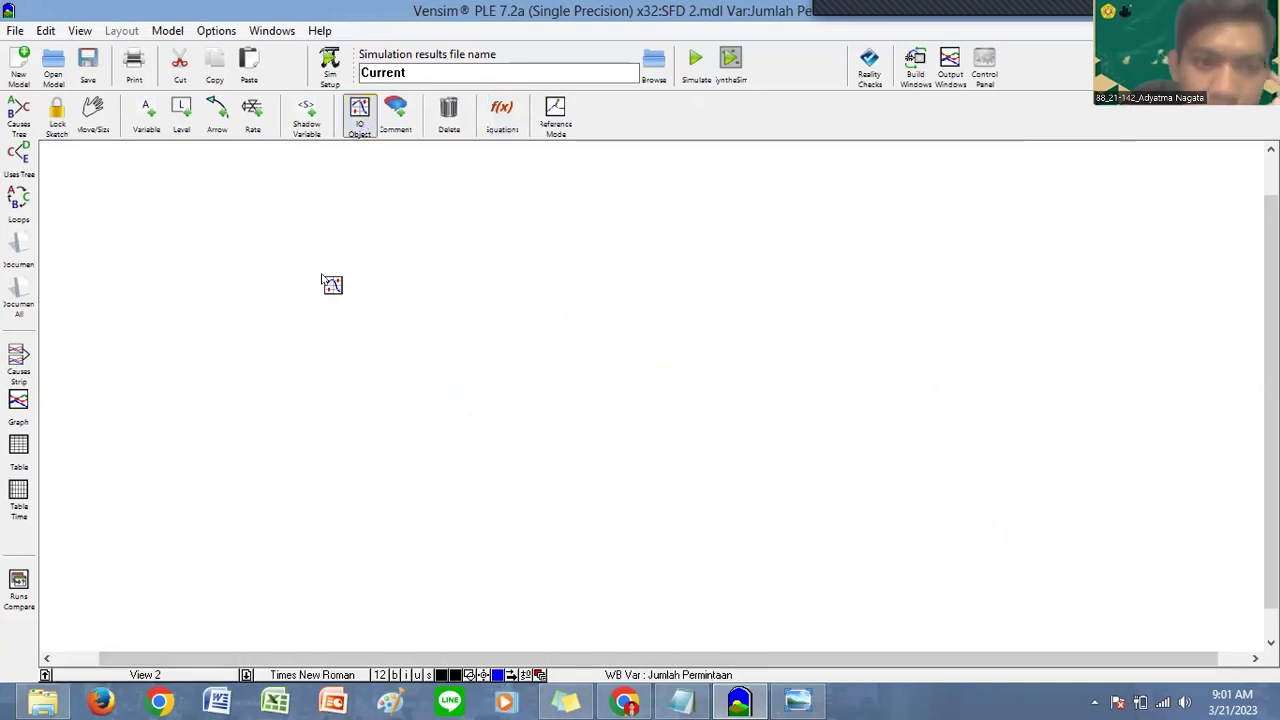
left_click(250, 223)
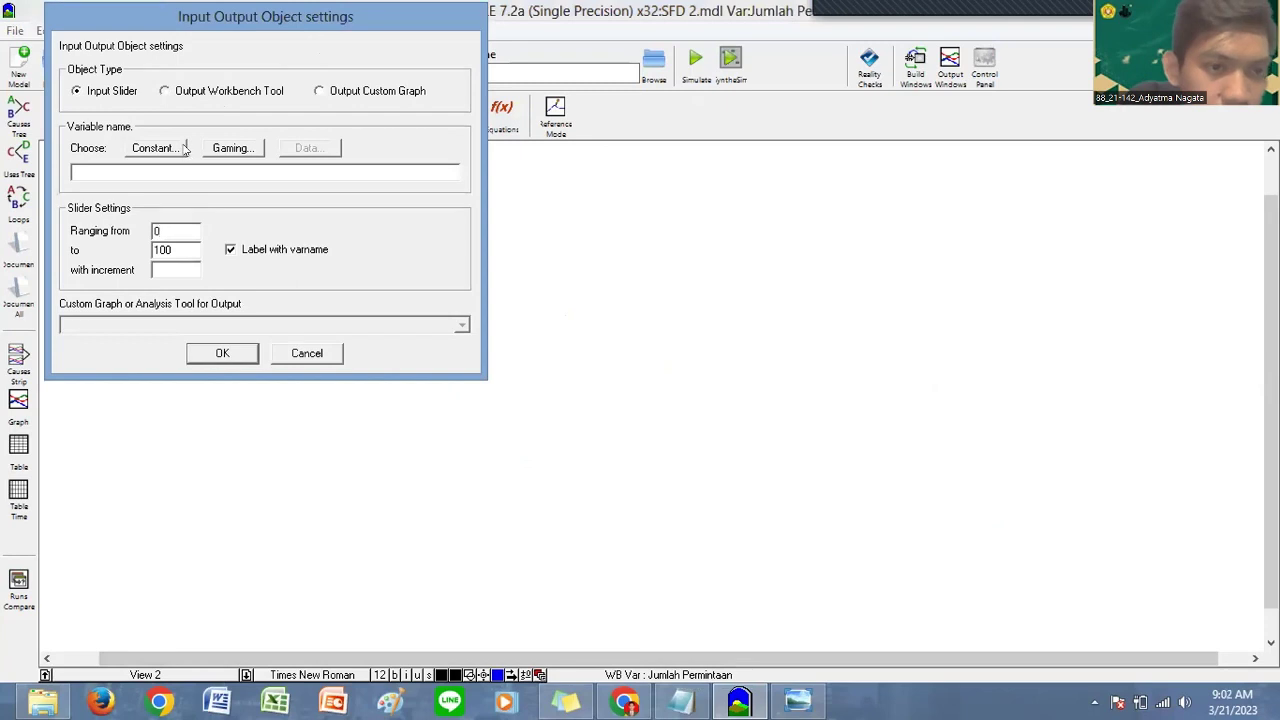
left_click(222, 91)
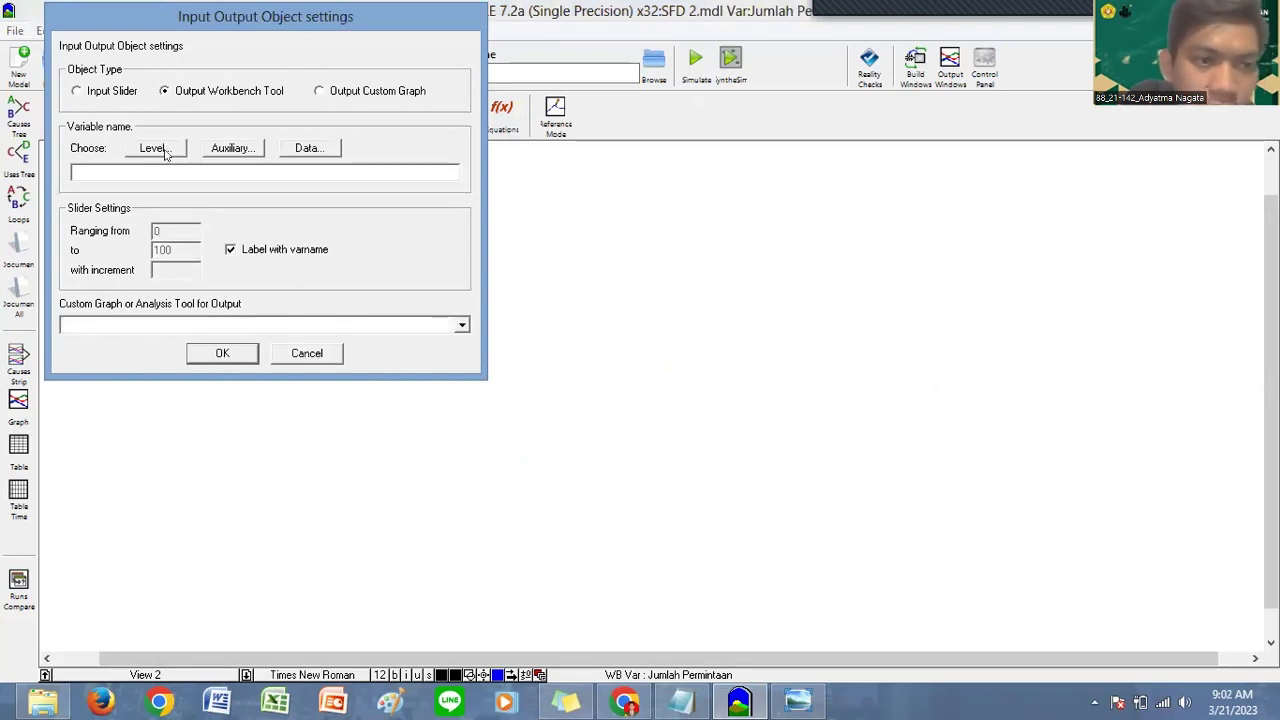
left_click(166, 150)
left_click(140, 104)
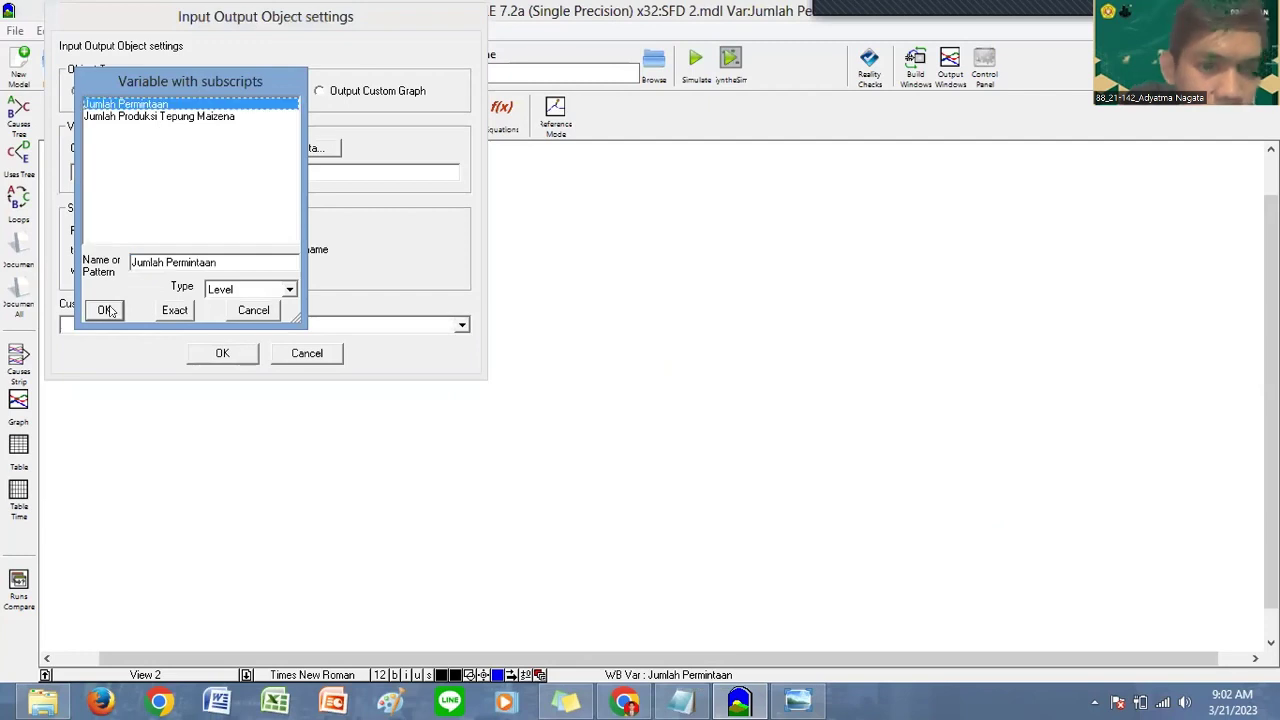
left_click(106, 311)
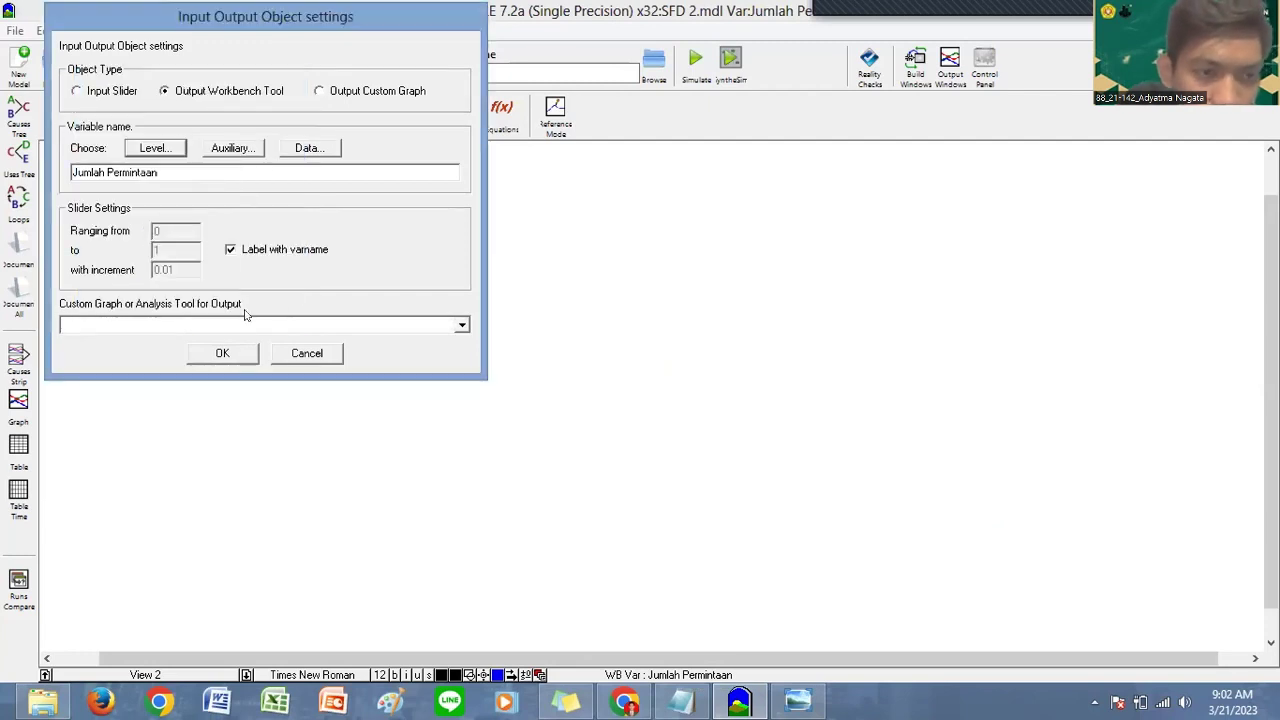
left_click(425, 316)
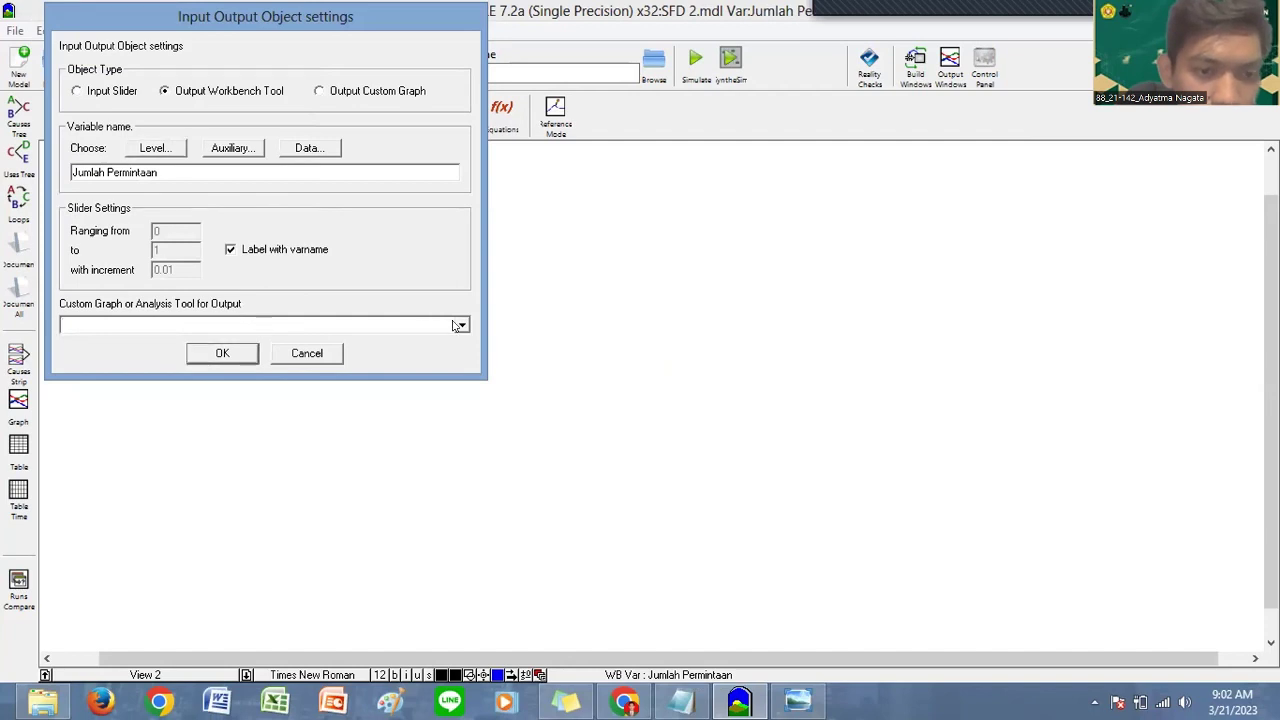
left_click(458, 325)
left_click(391, 393)
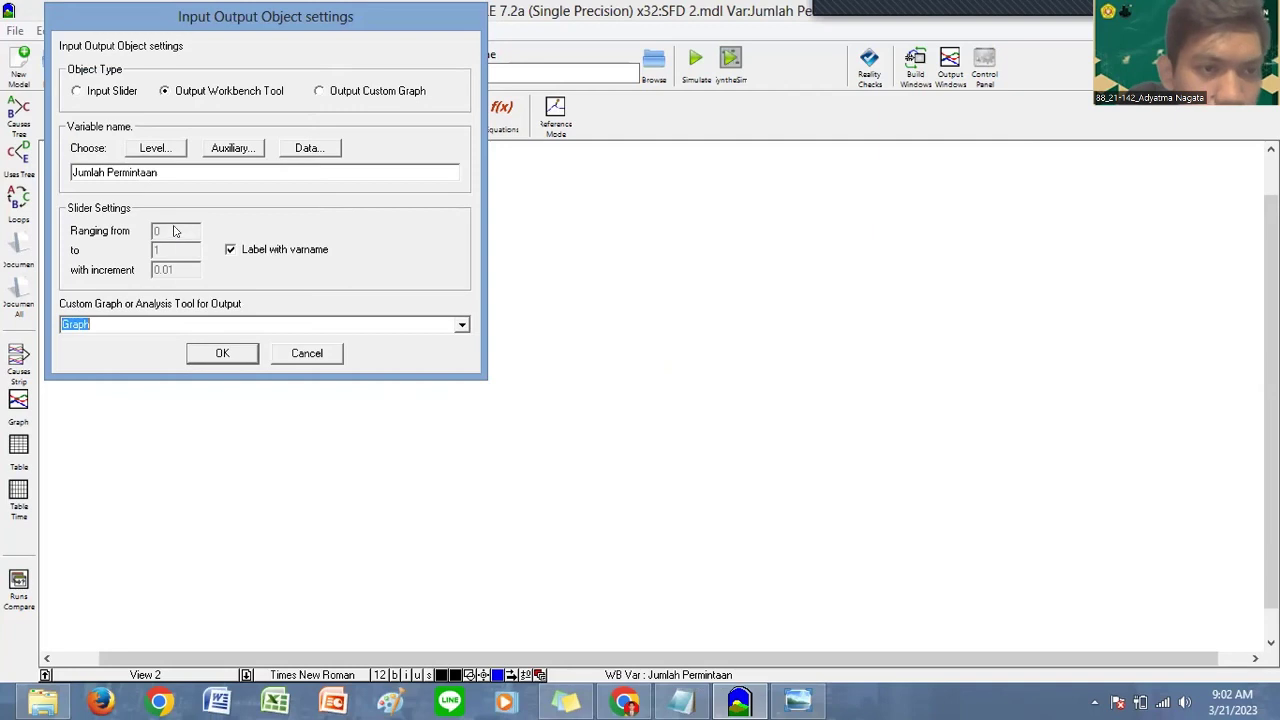
Step: Look through the auxiliary and level variables, keep Jumlah Permintaan as the graph's variable, and place the graph object
left_click(234, 149)
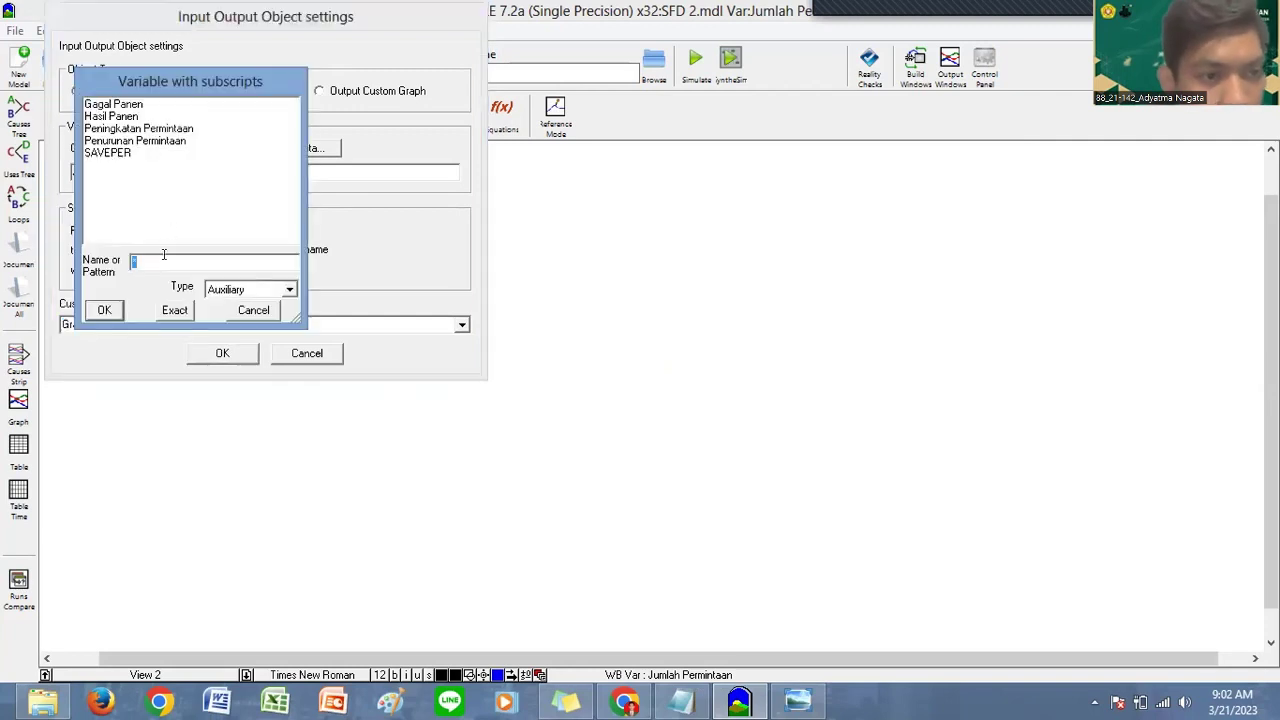
double_click(154, 142)
left_click(154, 148)
left_click(158, 104)
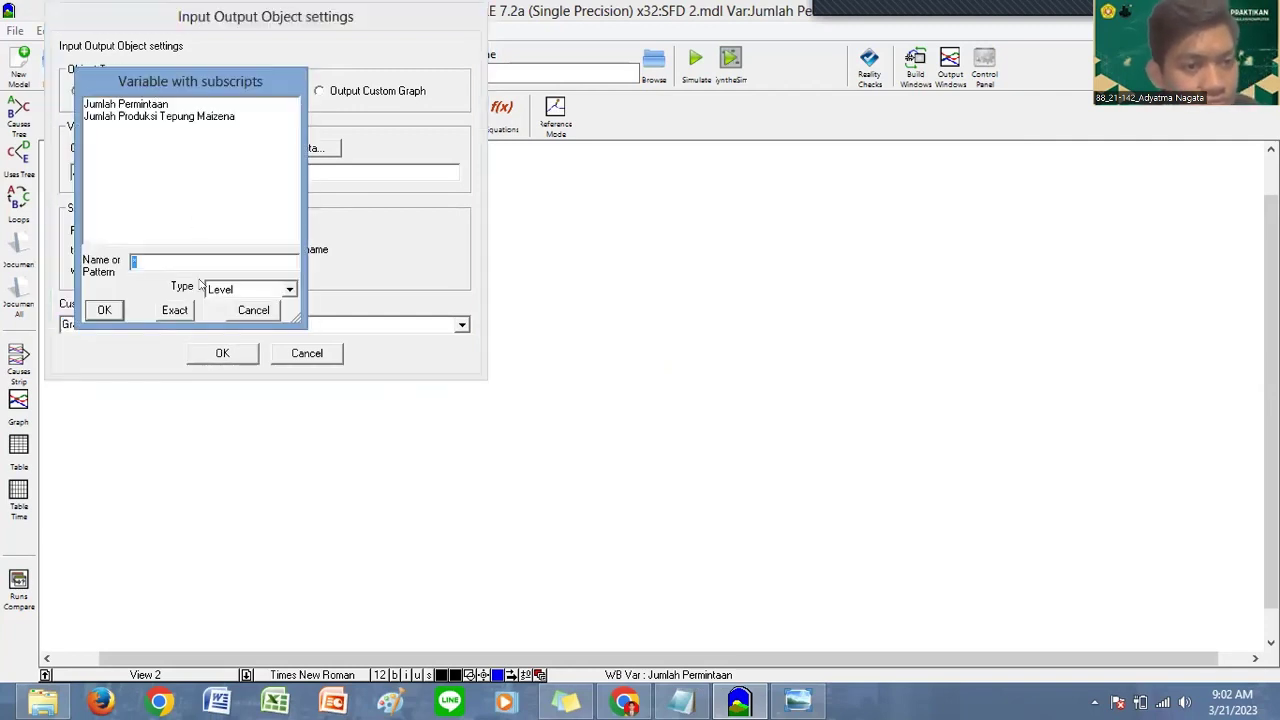
left_click(174, 310)
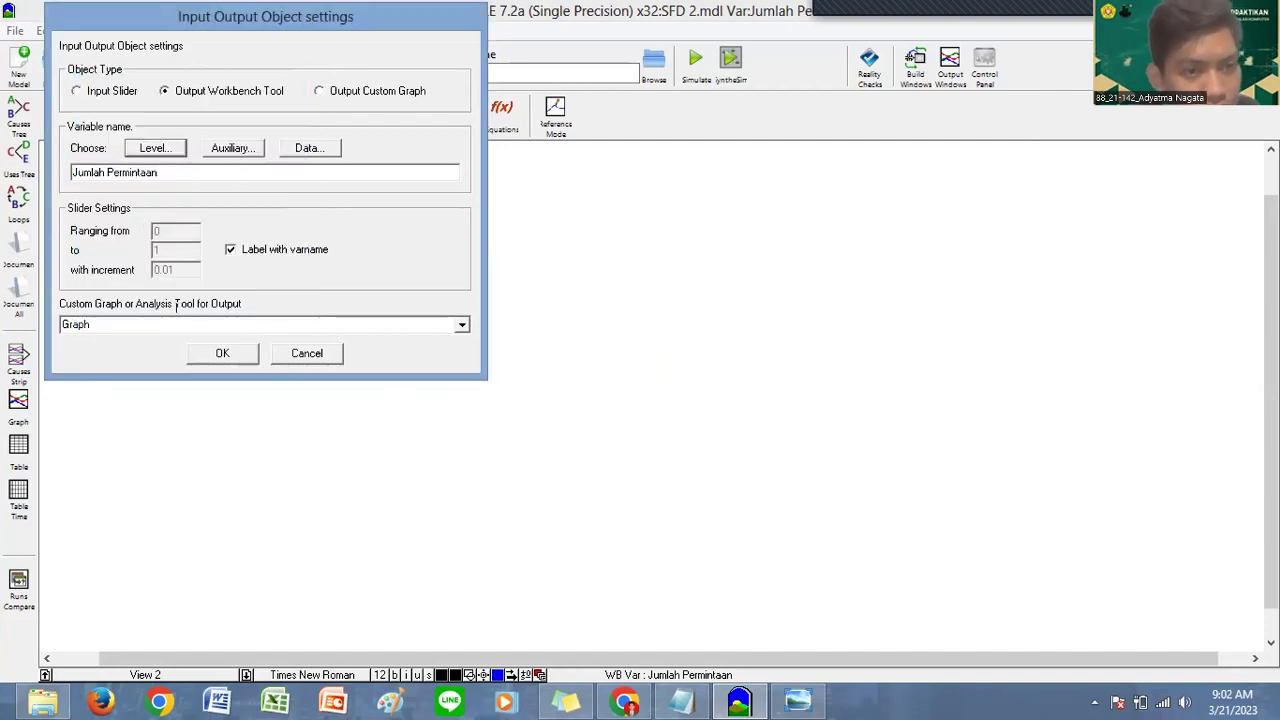
left_click(222, 355)
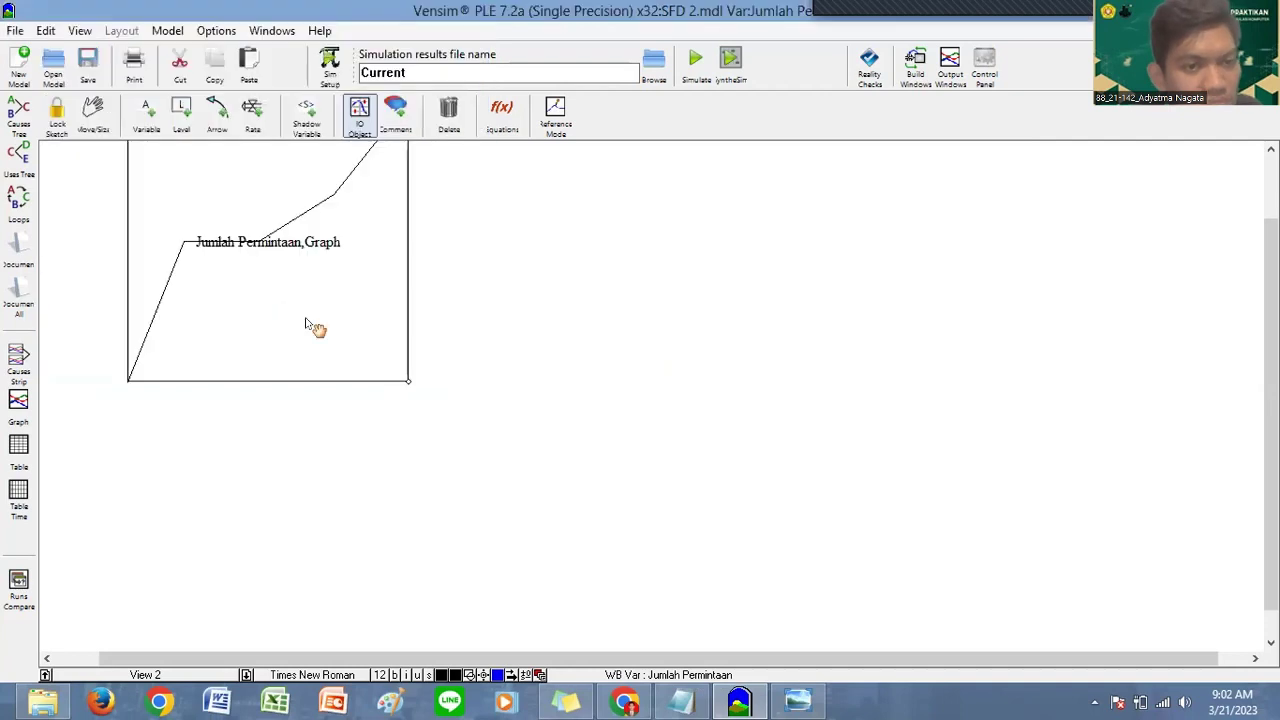
Step: Add a second Output Workbench Tool graph for the level Jumlah Produksi Tepung Maizena and align it beside the Jumlah Permintaan graph
left_click(439, 152)
left_click(436, 152)
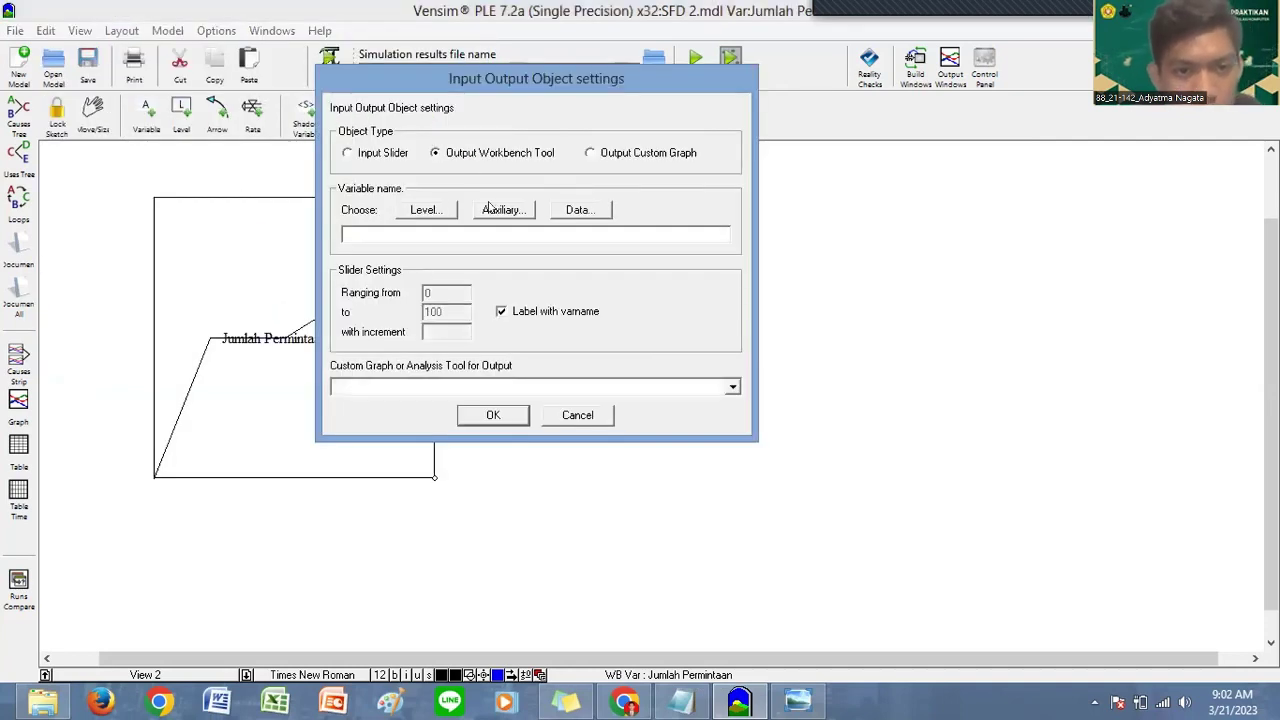
left_click(443, 219)
left_click(214, 118)
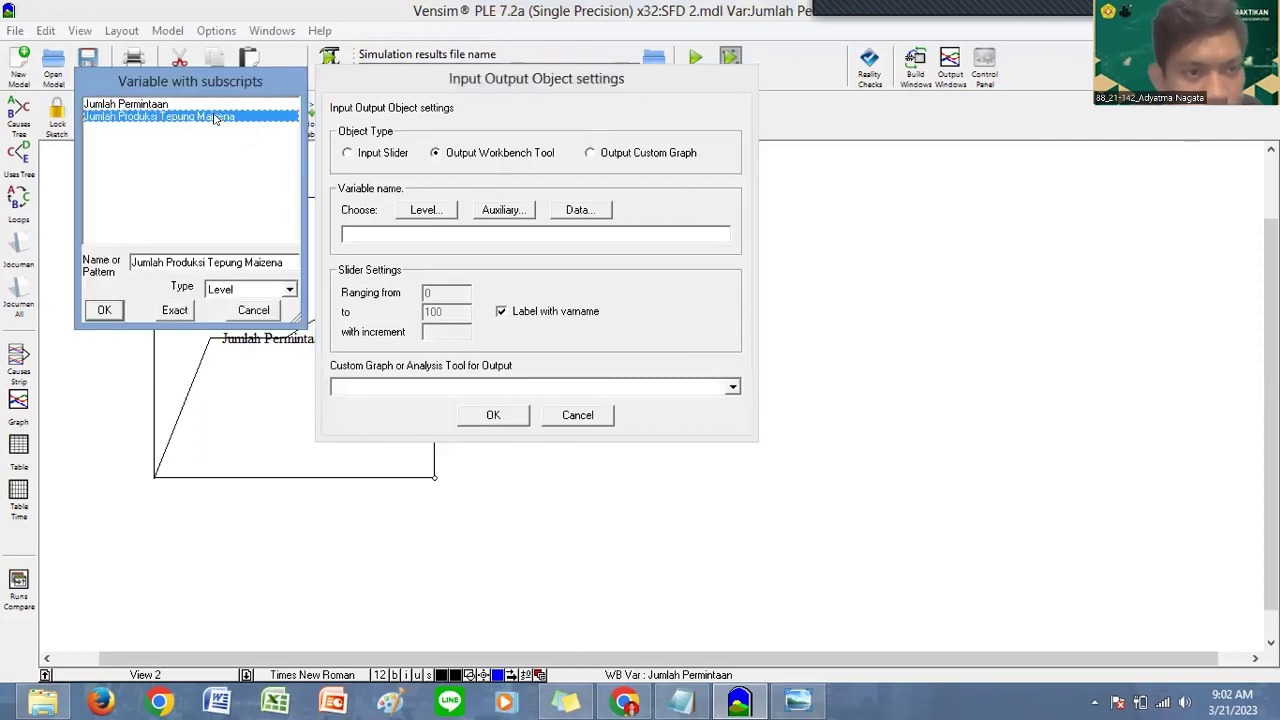
left_click(159, 312)
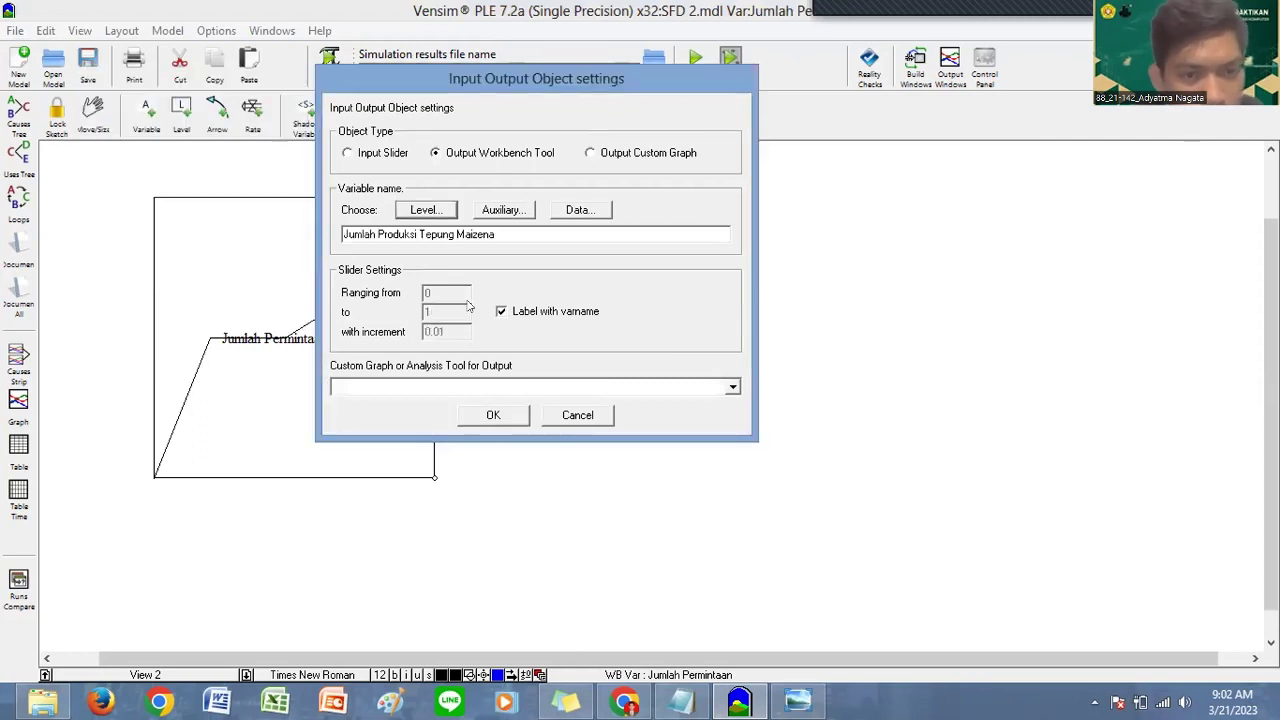
left_click(732, 390)
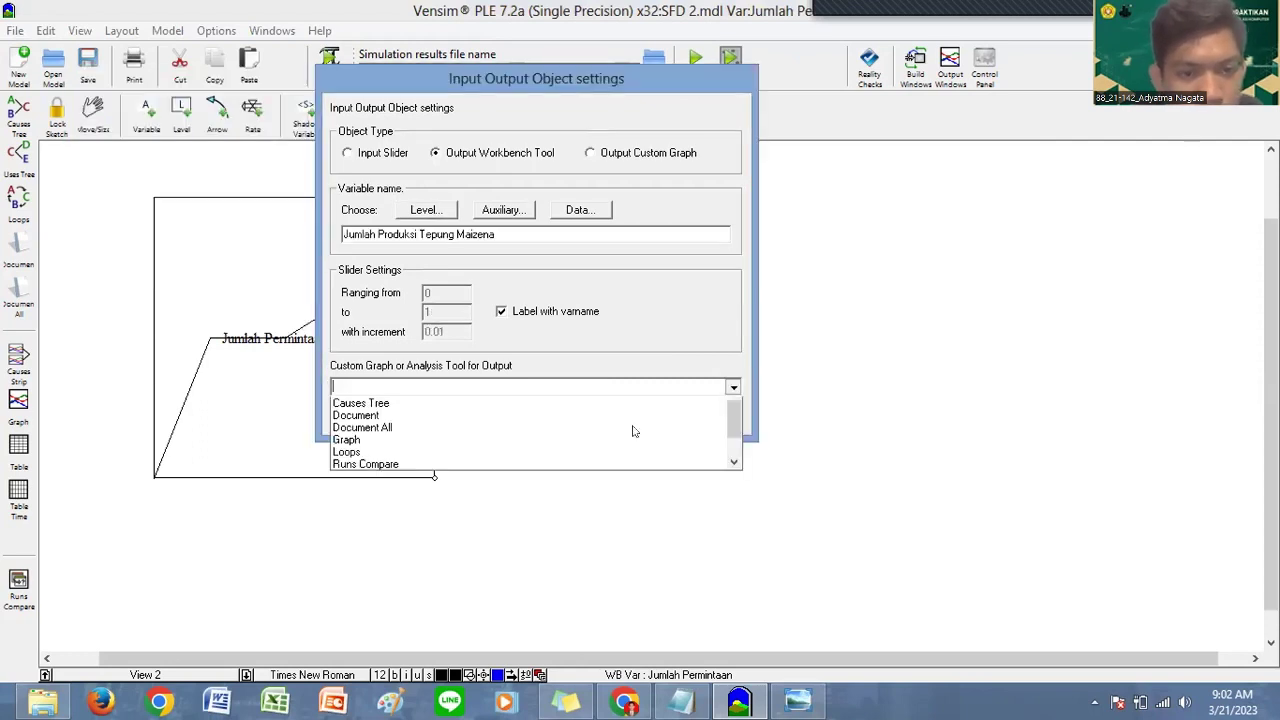
left_click(565, 449)
left_click(493, 414)
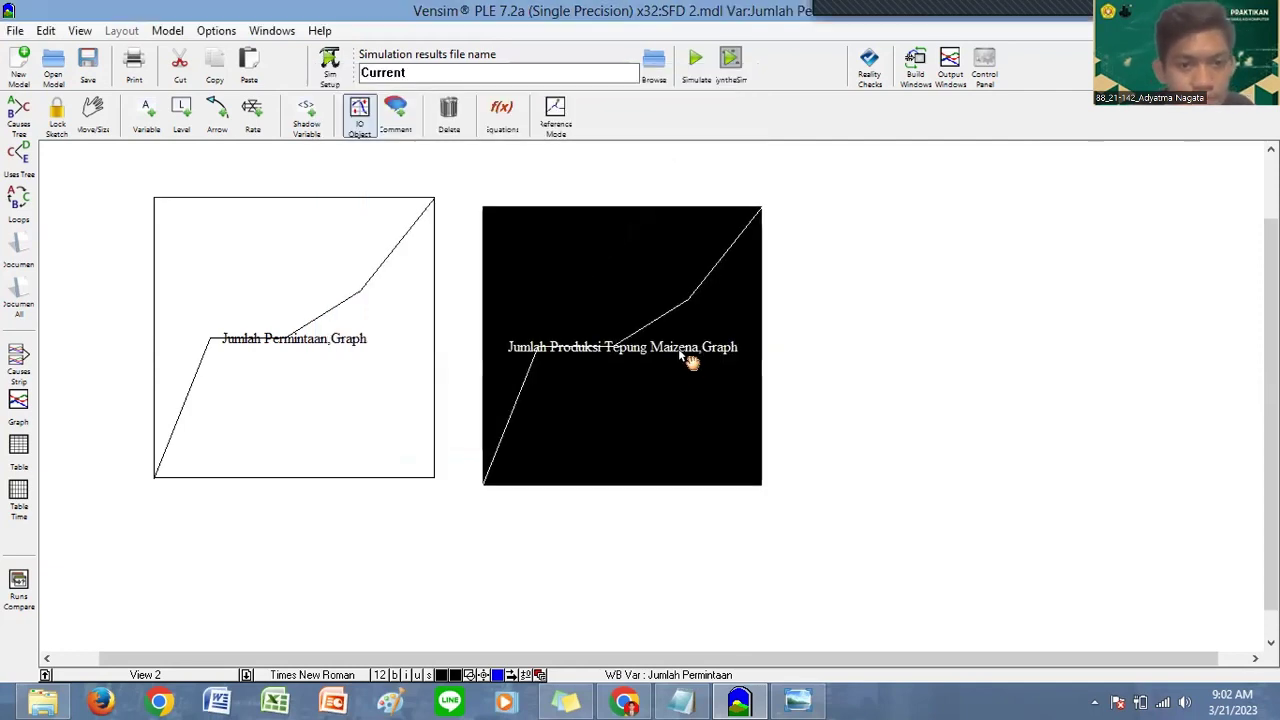
left_click(470, 196)
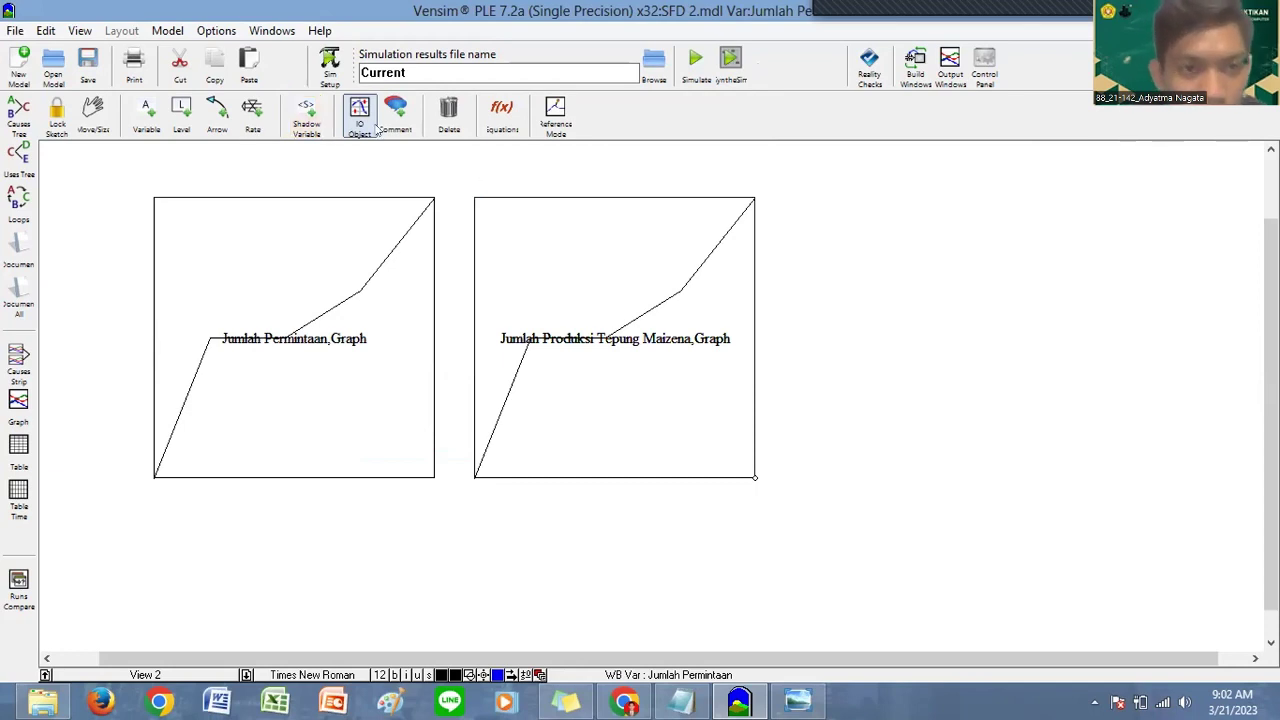
Step: Add an Output Workbench Tool object for the auxiliary Hasil Panen with Graph as the analysis tool, right of the Jumlah Produksi Tepung Maizena graph
left_click(779, 256)
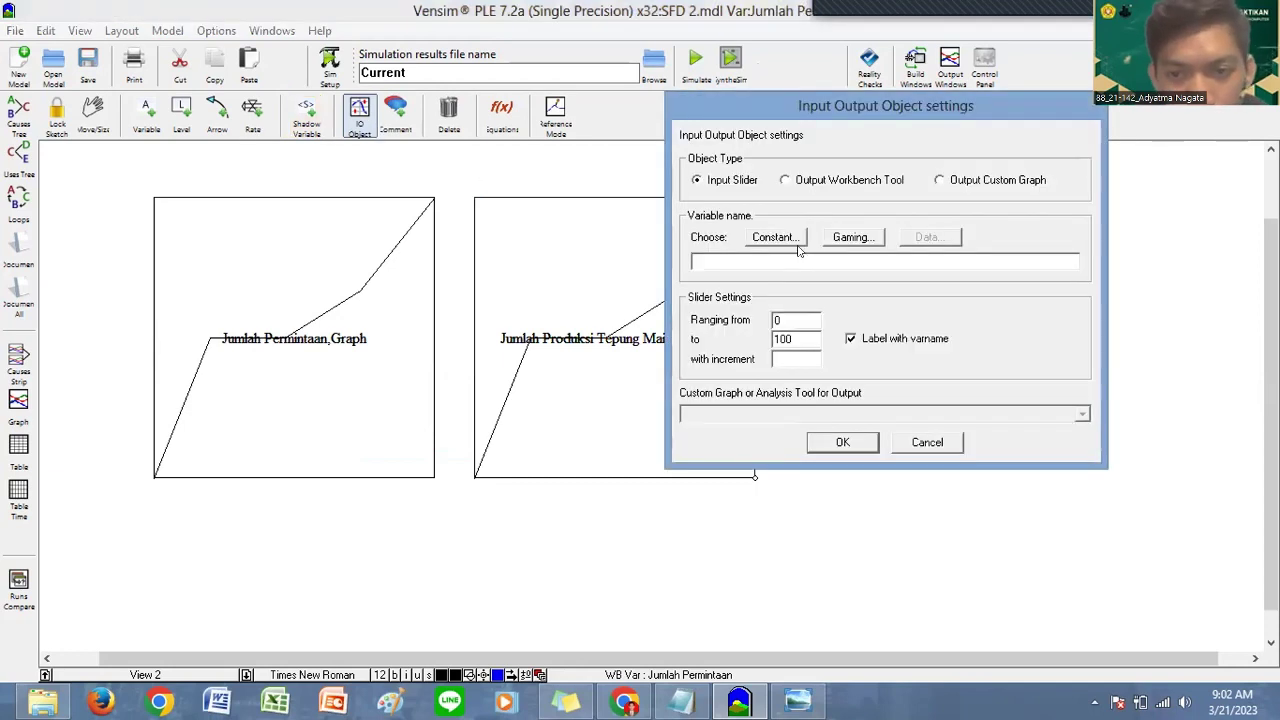
left_click(798, 181)
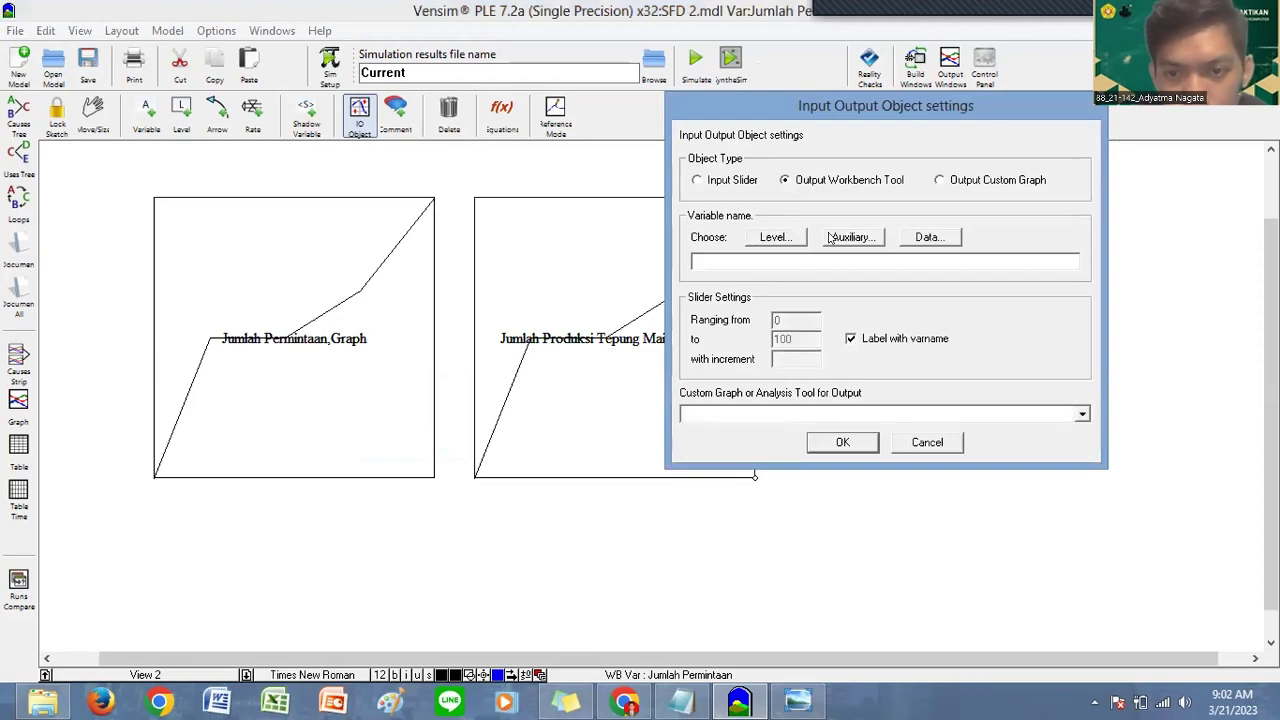
left_click(828, 237)
left_click(126, 116)
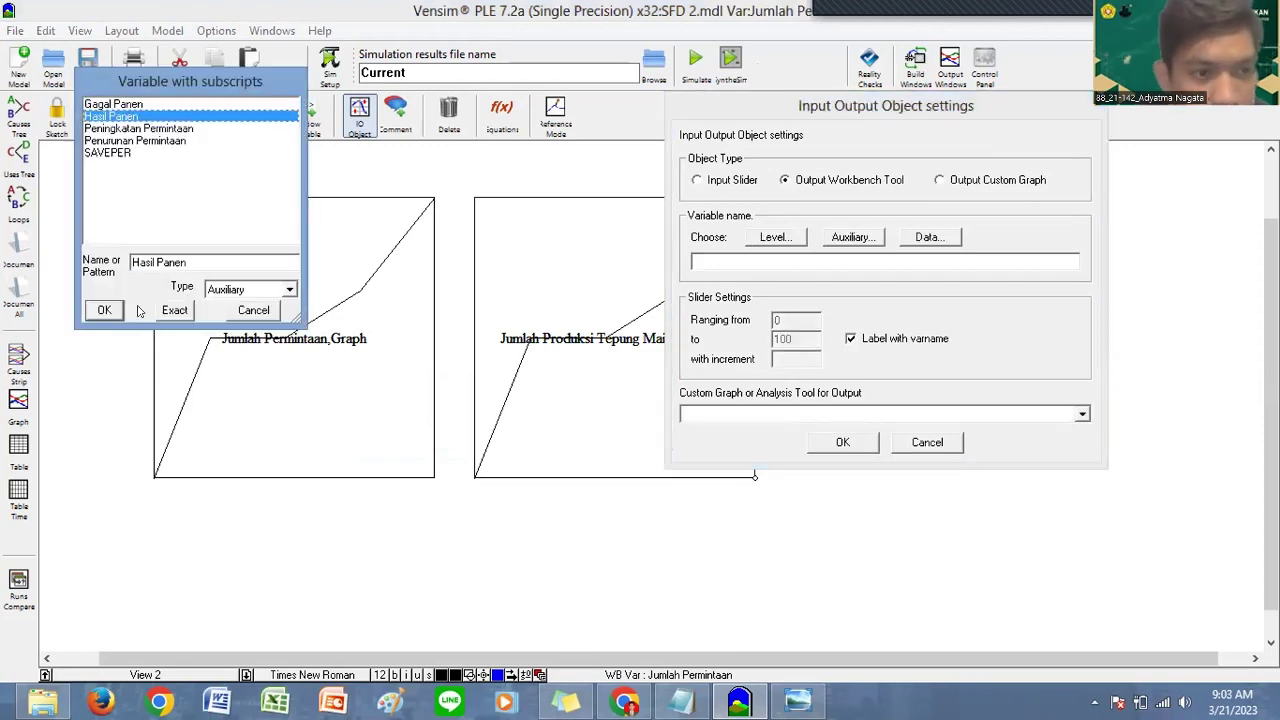
key("Return")
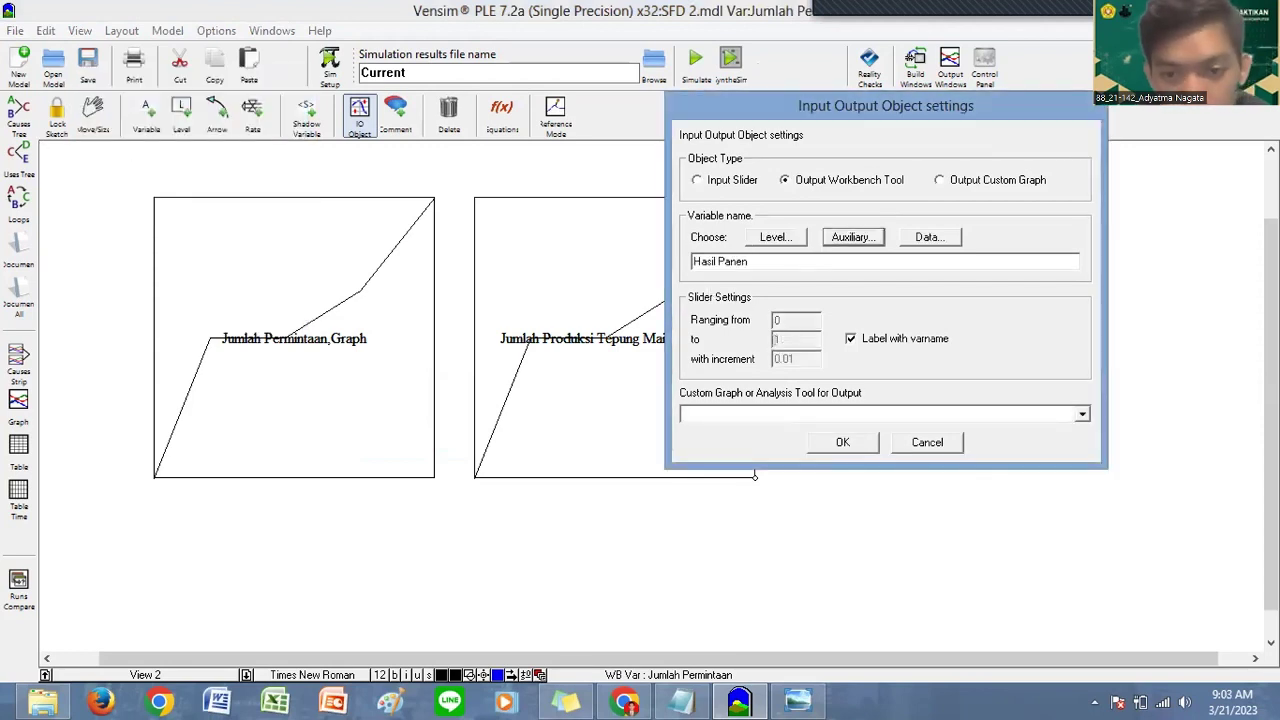
left_click(1082, 412)
left_click(922, 480)
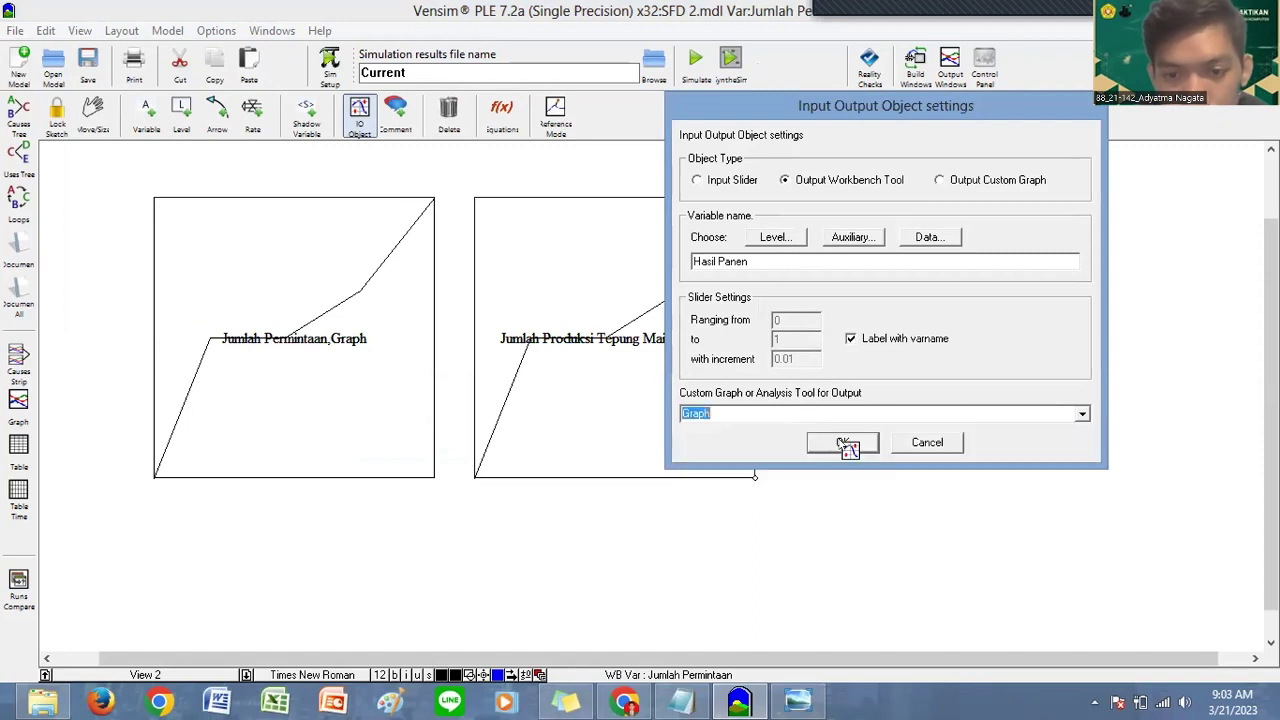
left_click(848, 443)
Step: Space the Jumlah Permintaan, Jumlah Produksi Tepung Maizena and Hasil Panen graphs side by side in one row without overlap
left_click_drag(325, 318, 262, 306)
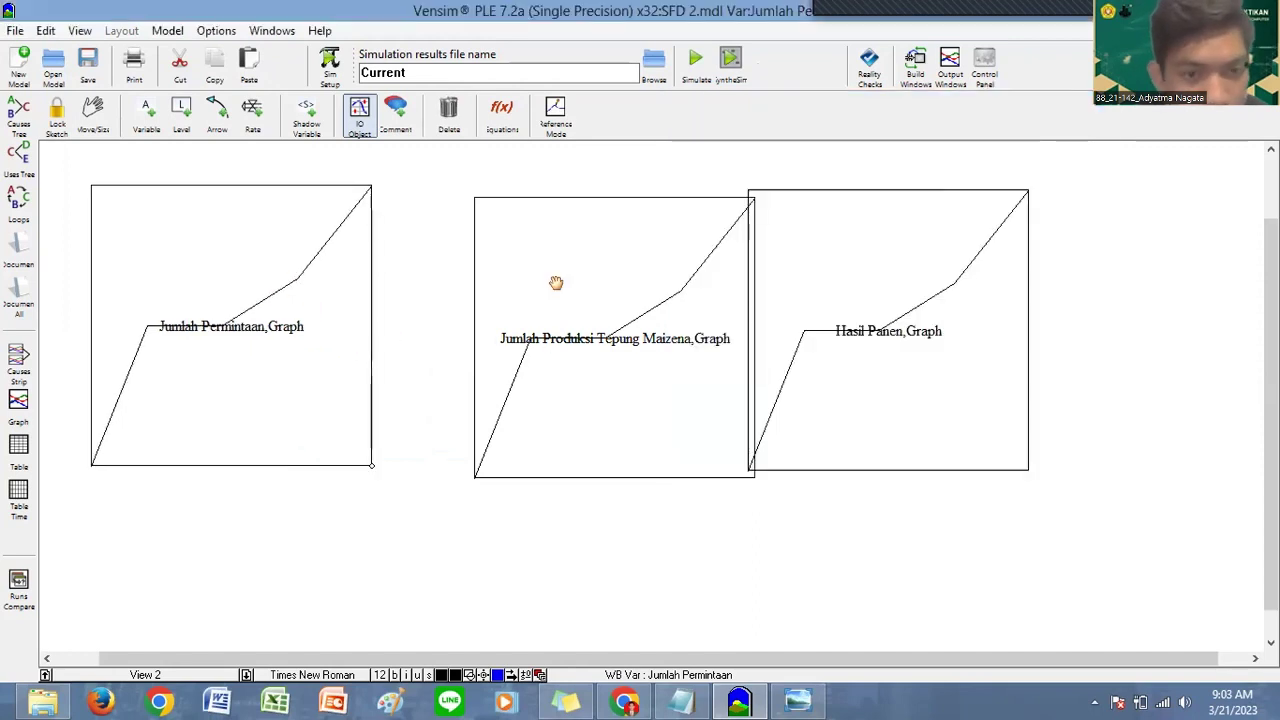
left_click_drag(557, 283, 486, 286)
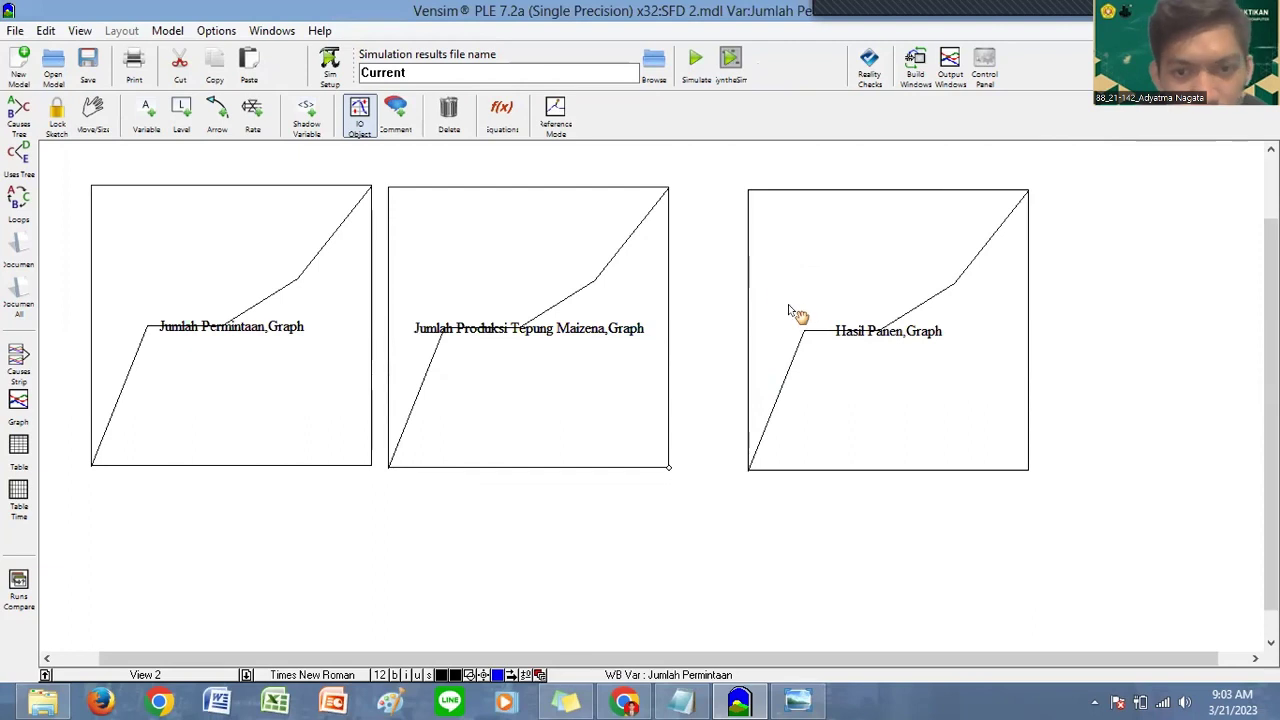
left_click_drag(853, 304, 797, 302)
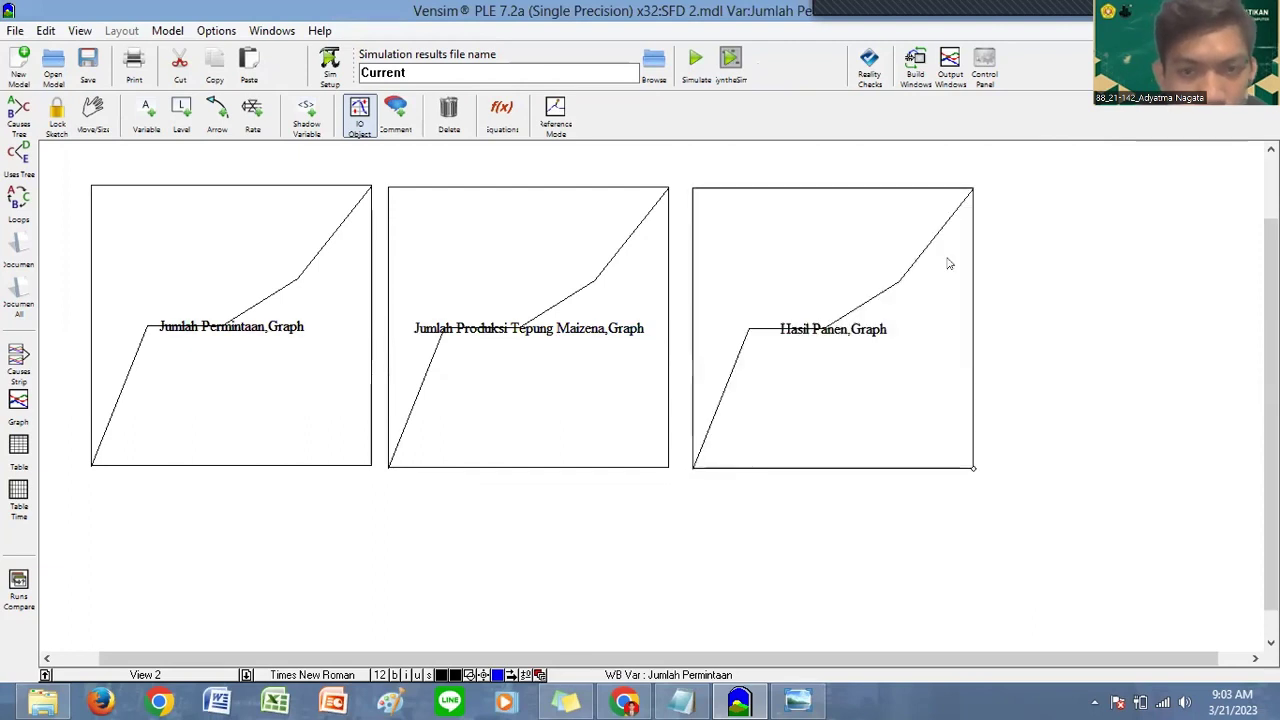
Step: Add an Output Workbench Tool object for the auxiliary Gagal Panen using Graph, and place it right of the Hasil Panen graph
left_click(949, 263)
left_click(967, 160)
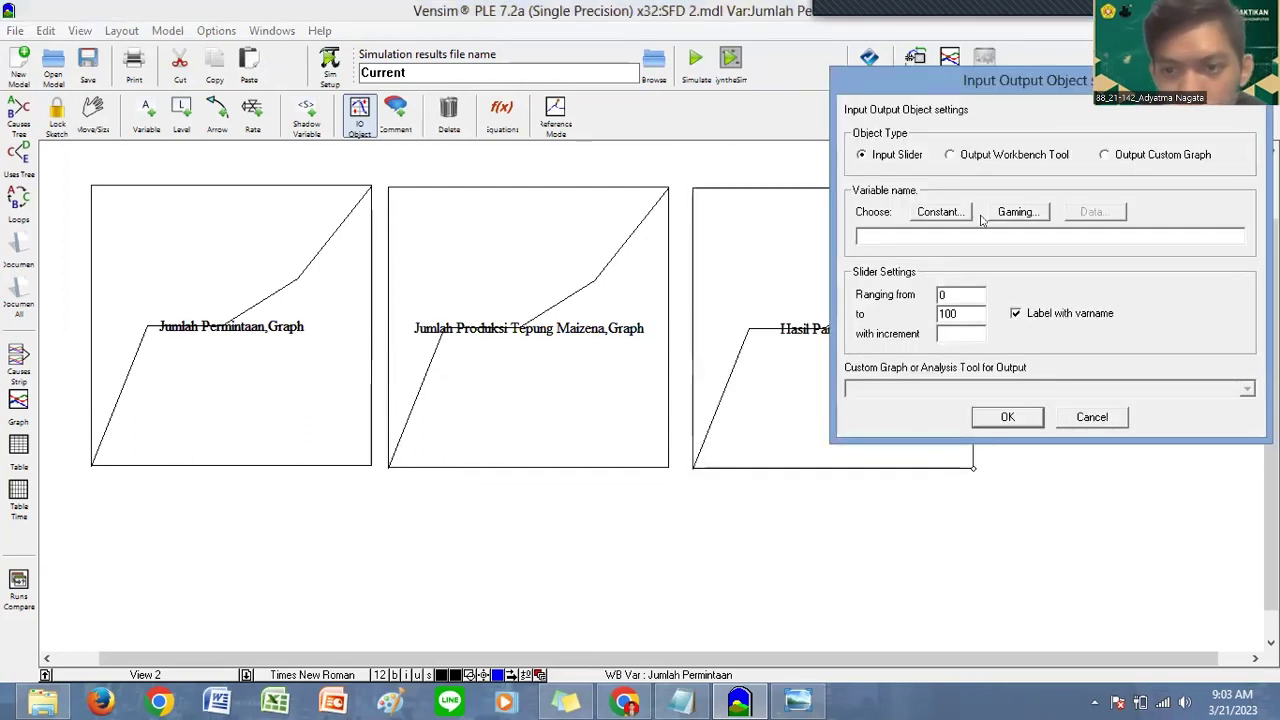
left_click(1016, 214)
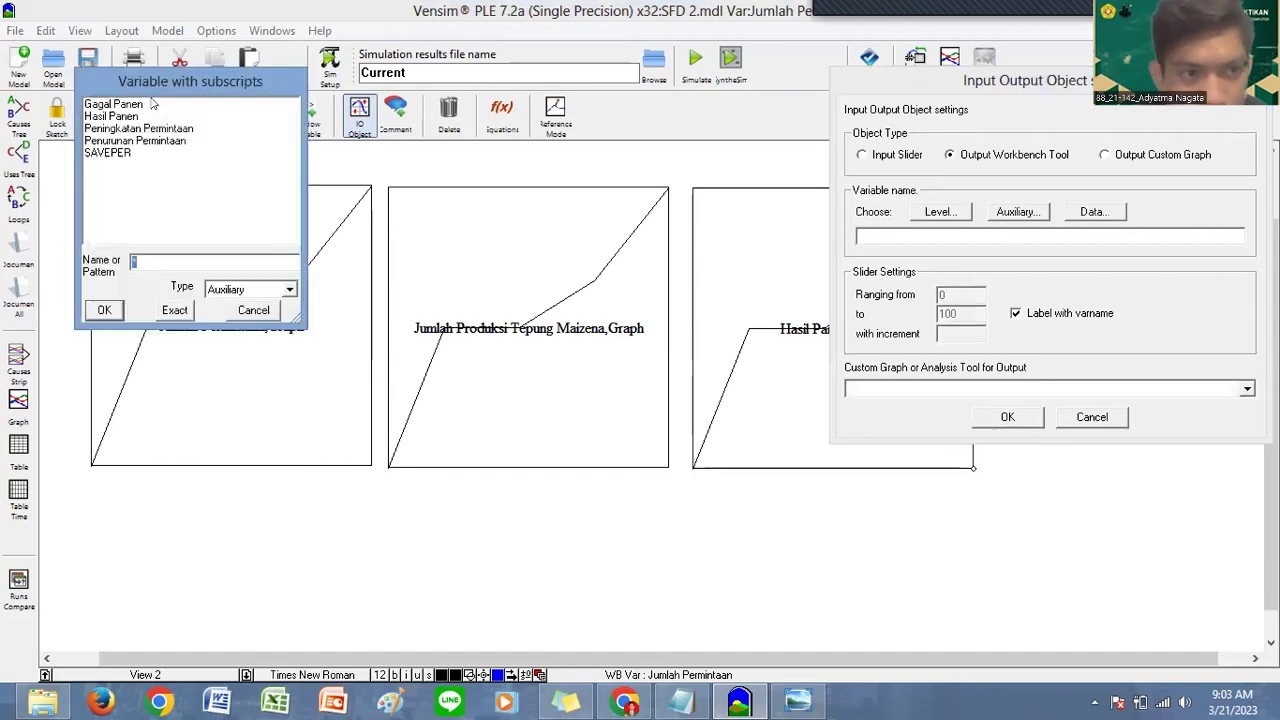
key("Return")
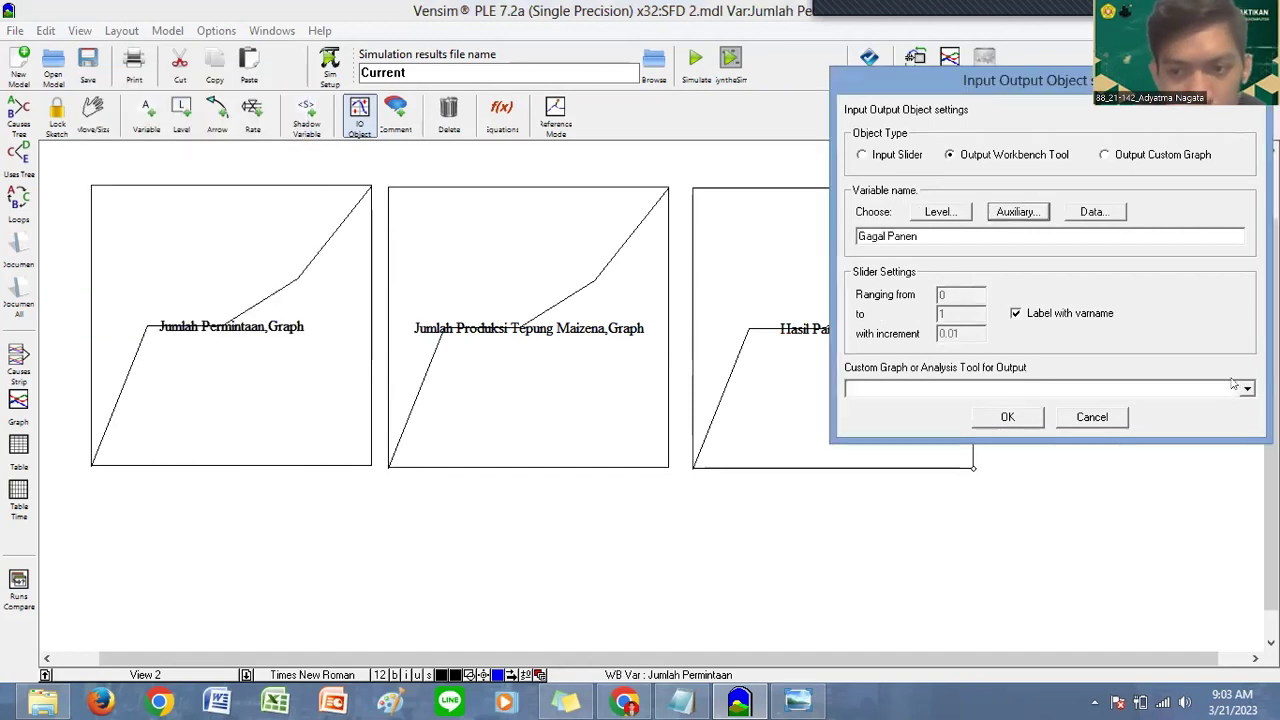
left_click(1247, 389)
left_click(969, 456)
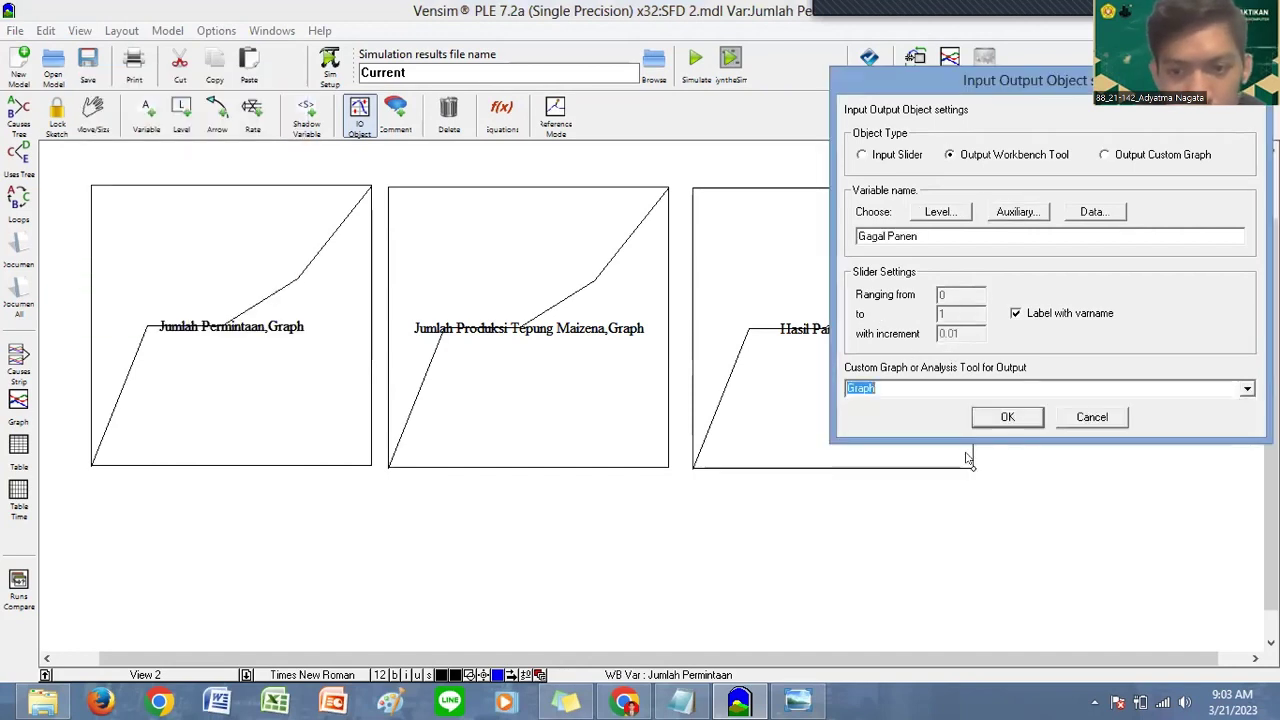
left_click(1031, 416)
left_click_drag(974, 305, 1057, 300)
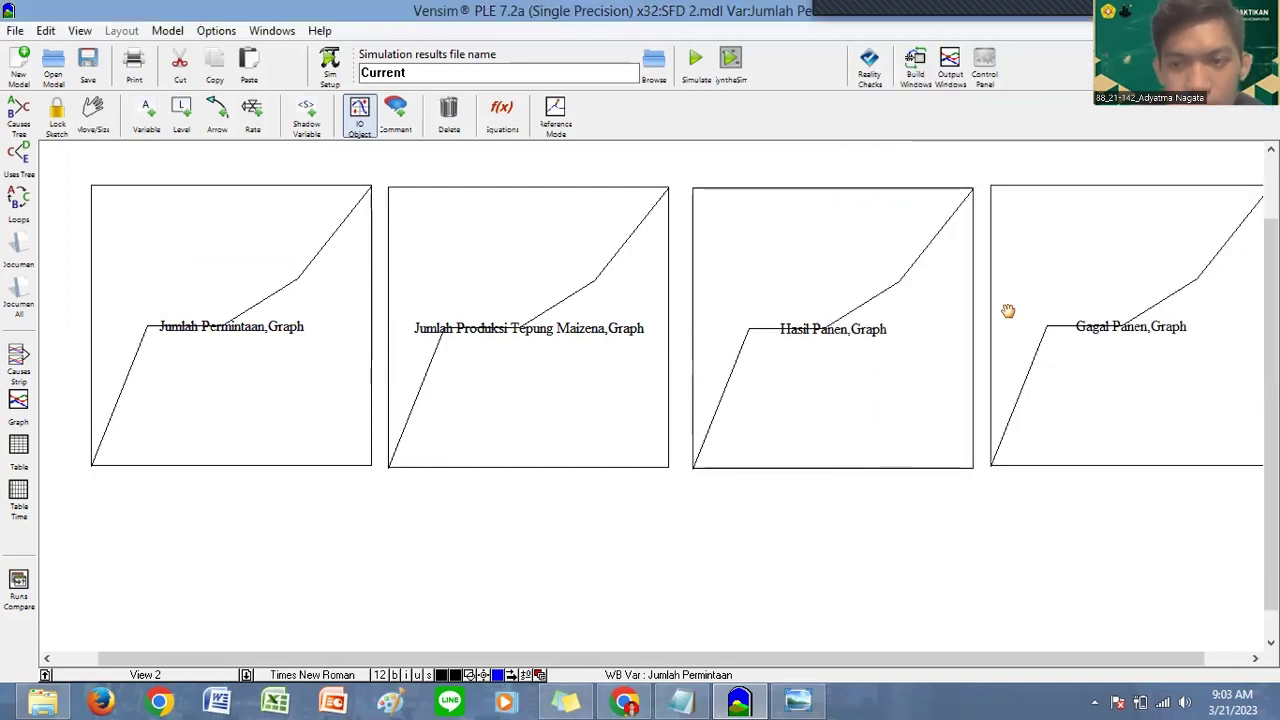
Step: Shift all four graphs slightly left and up so the whole row fits in the view with even spacing
left_click_drag(204, 271, 170, 264)
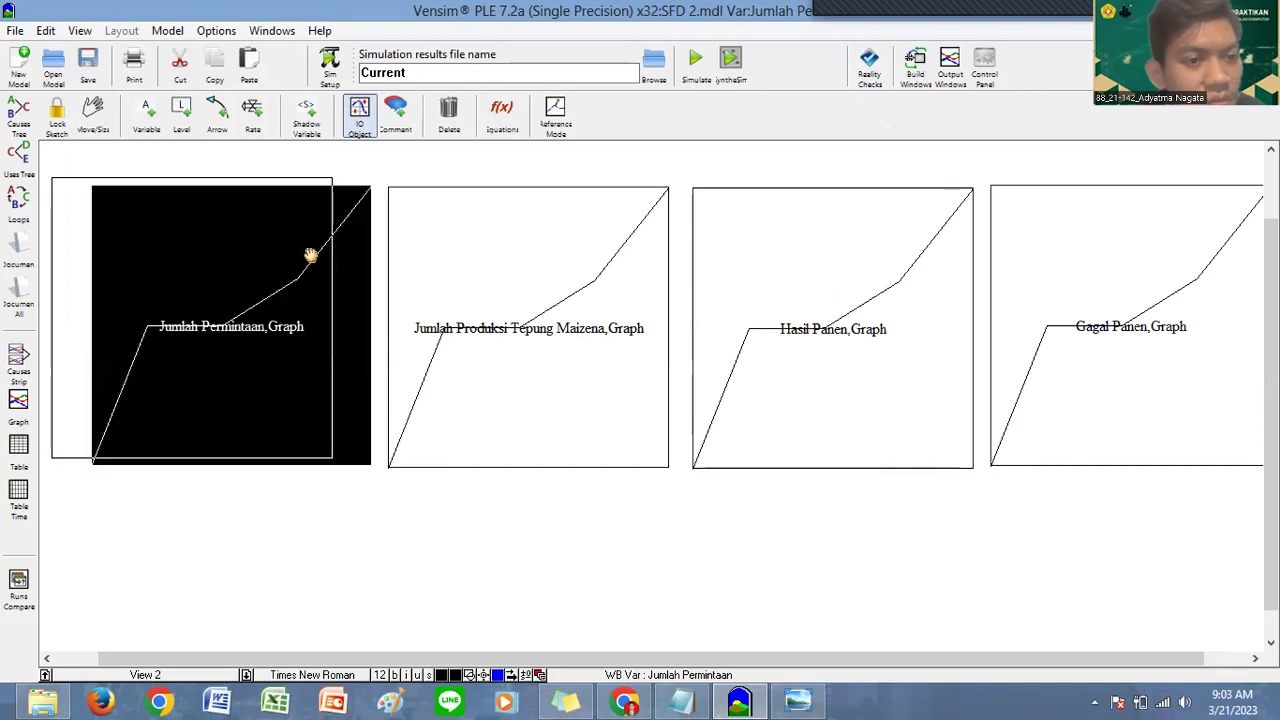
left_click_drag(572, 271, 542, 263)
left_click_drag(822, 306, 808, 294)
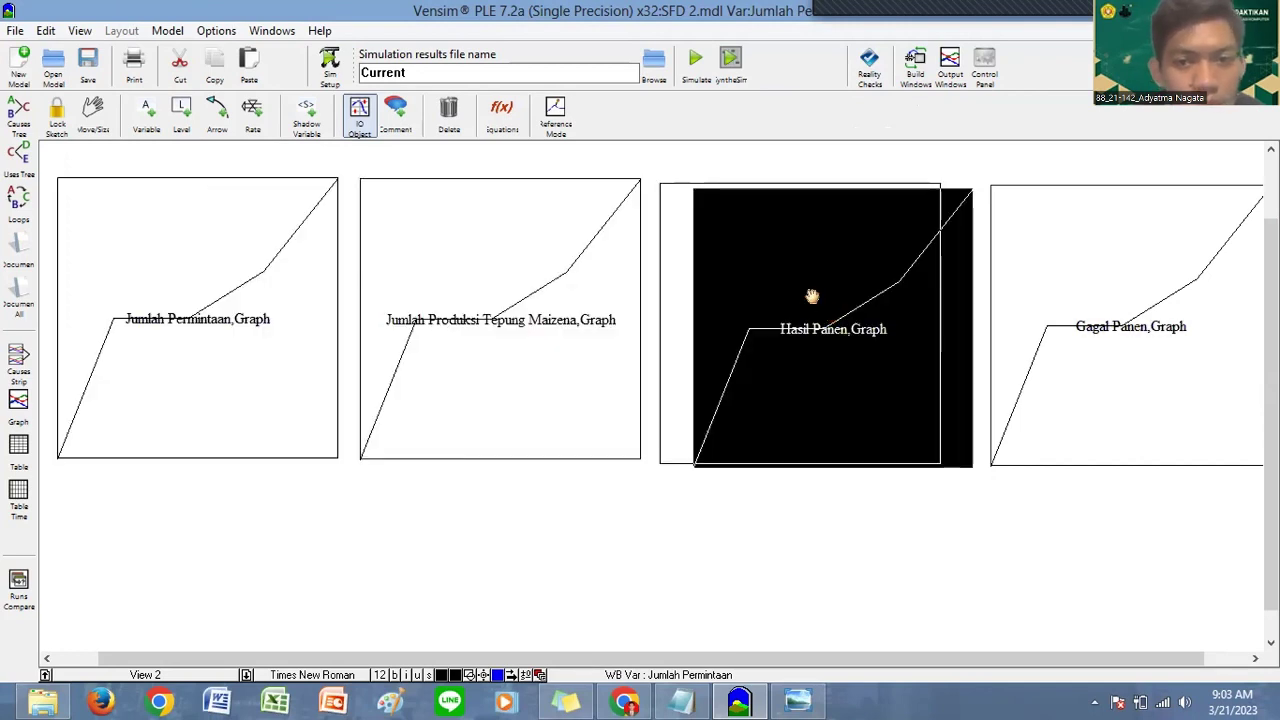
left_click(1100, 289)
left_click_drag(1100, 296, 1073, 290)
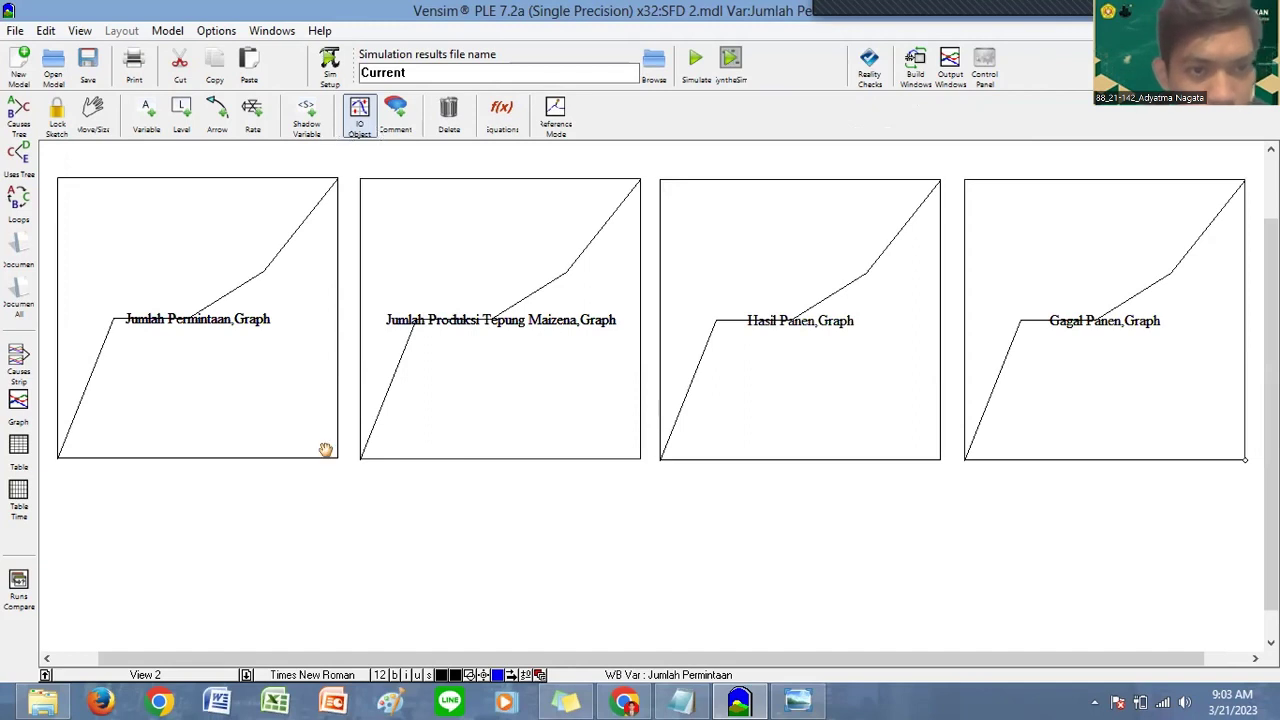
left_click(172, 537)
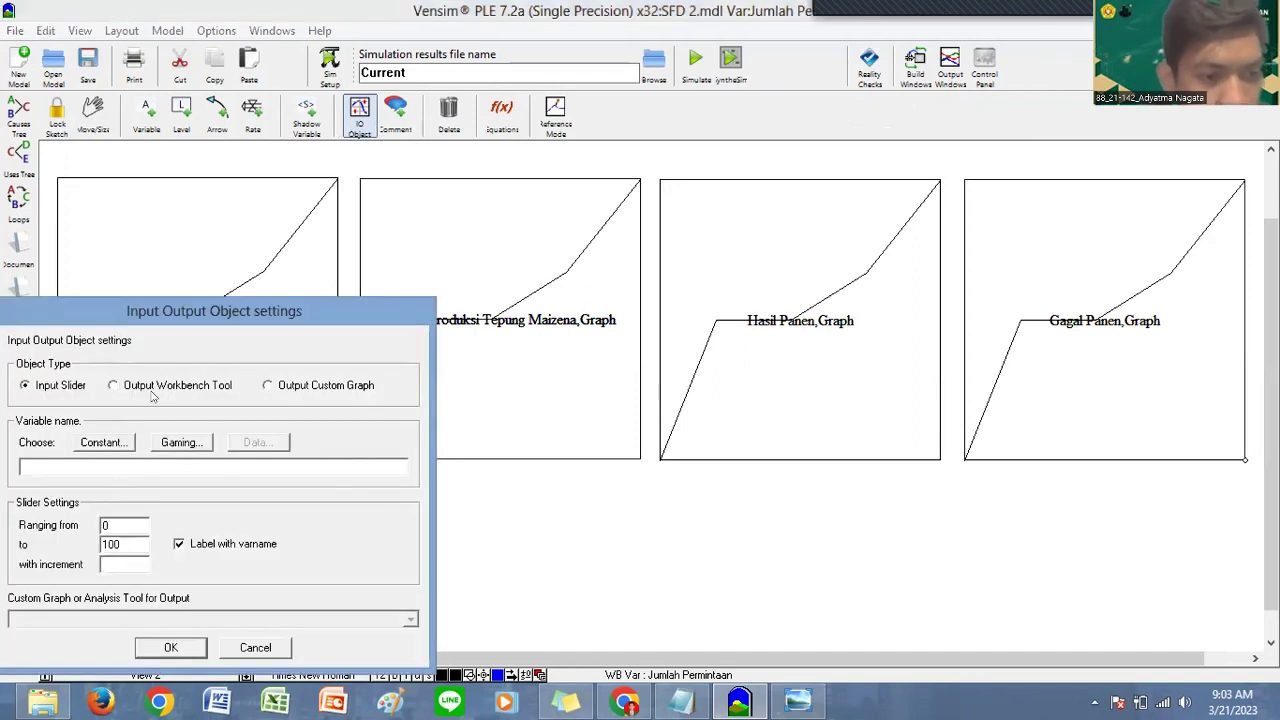
left_click_drag(288, 318, 357, 273)
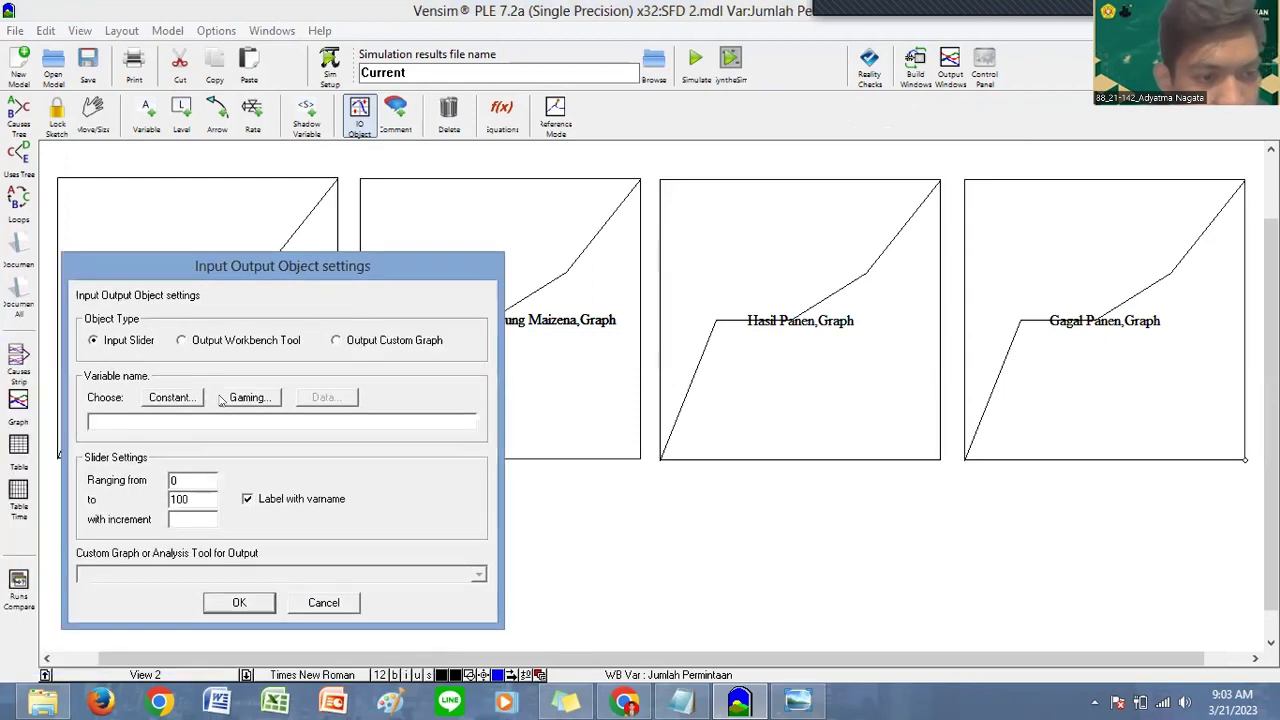
left_click(175, 398)
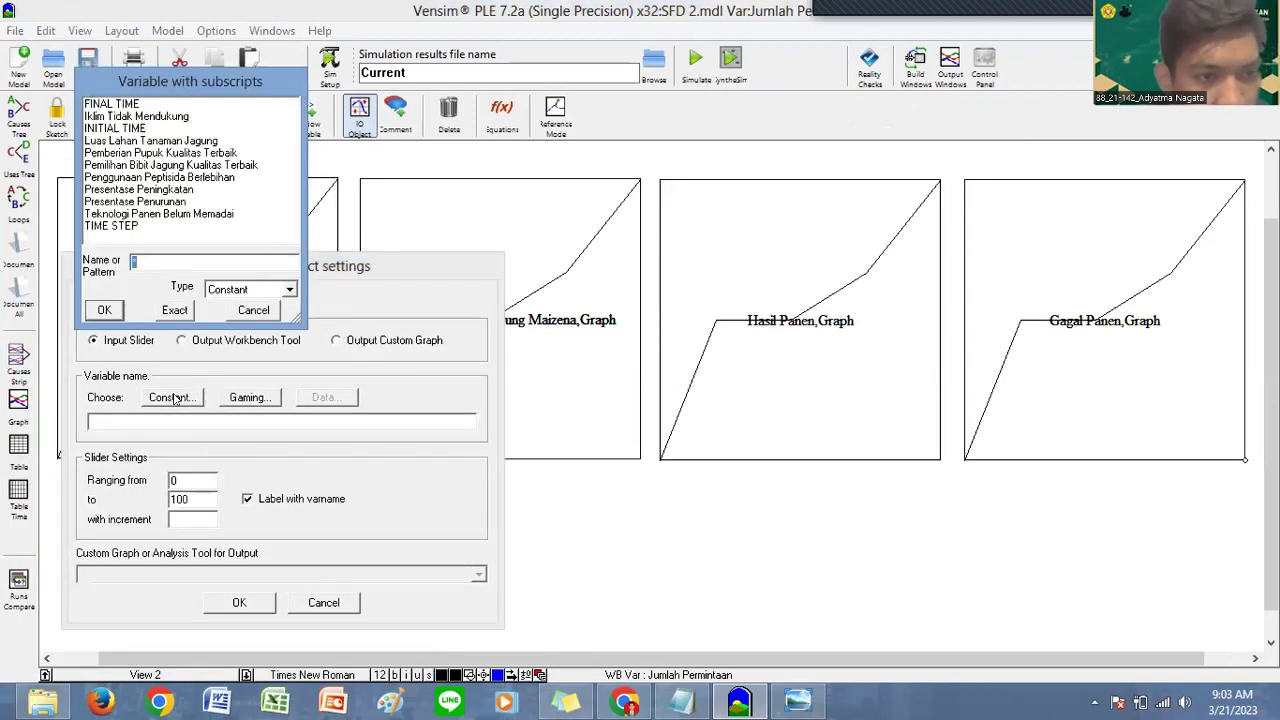
left_click(270, 312)
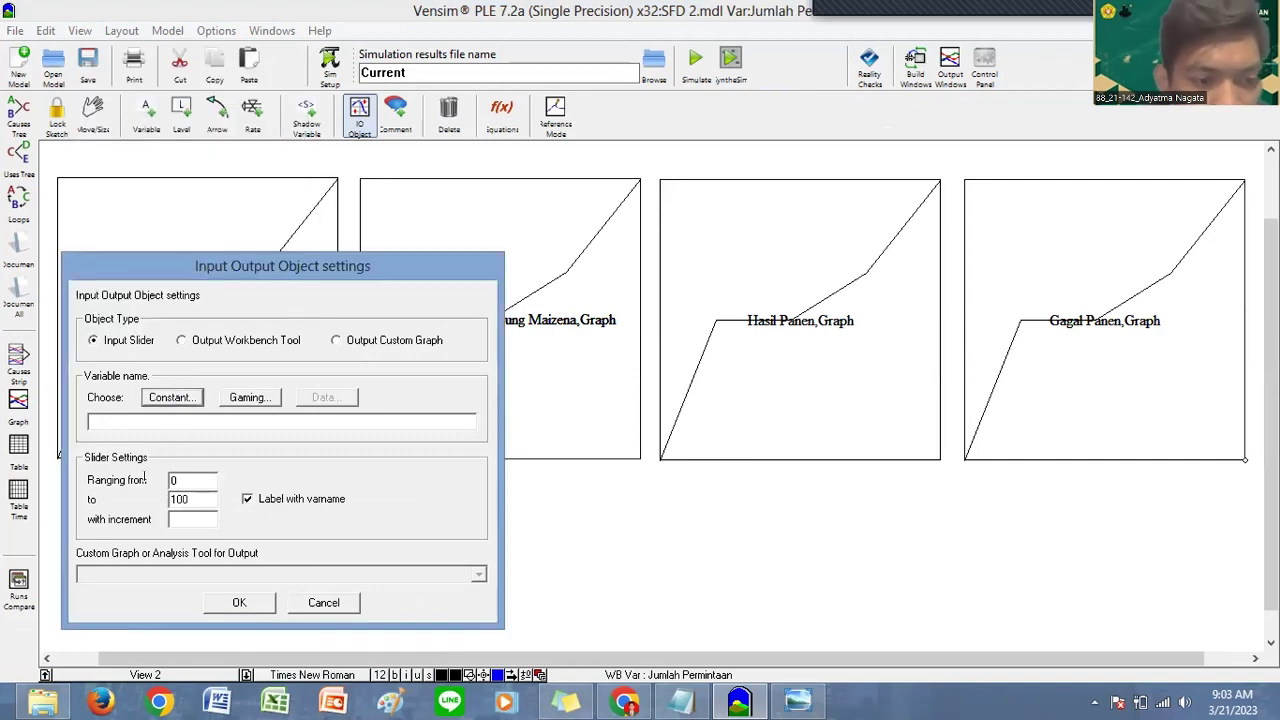
double_click(186, 482)
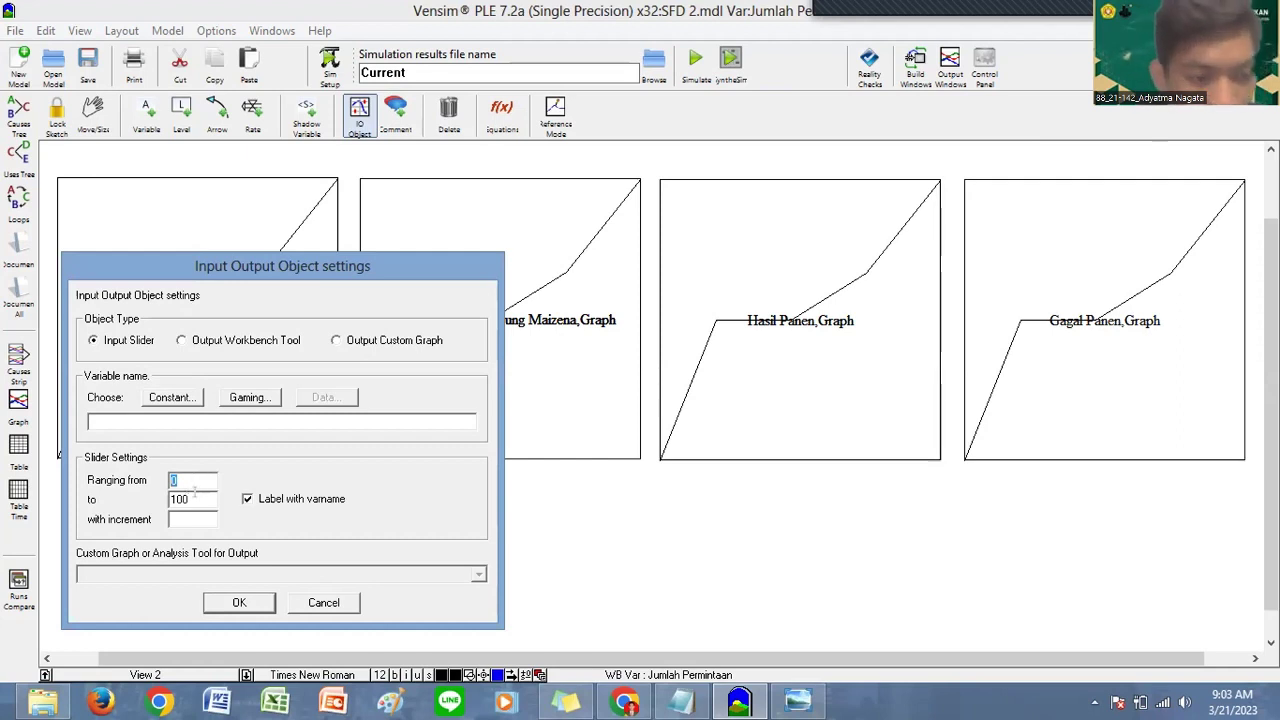
left_click(189, 499)
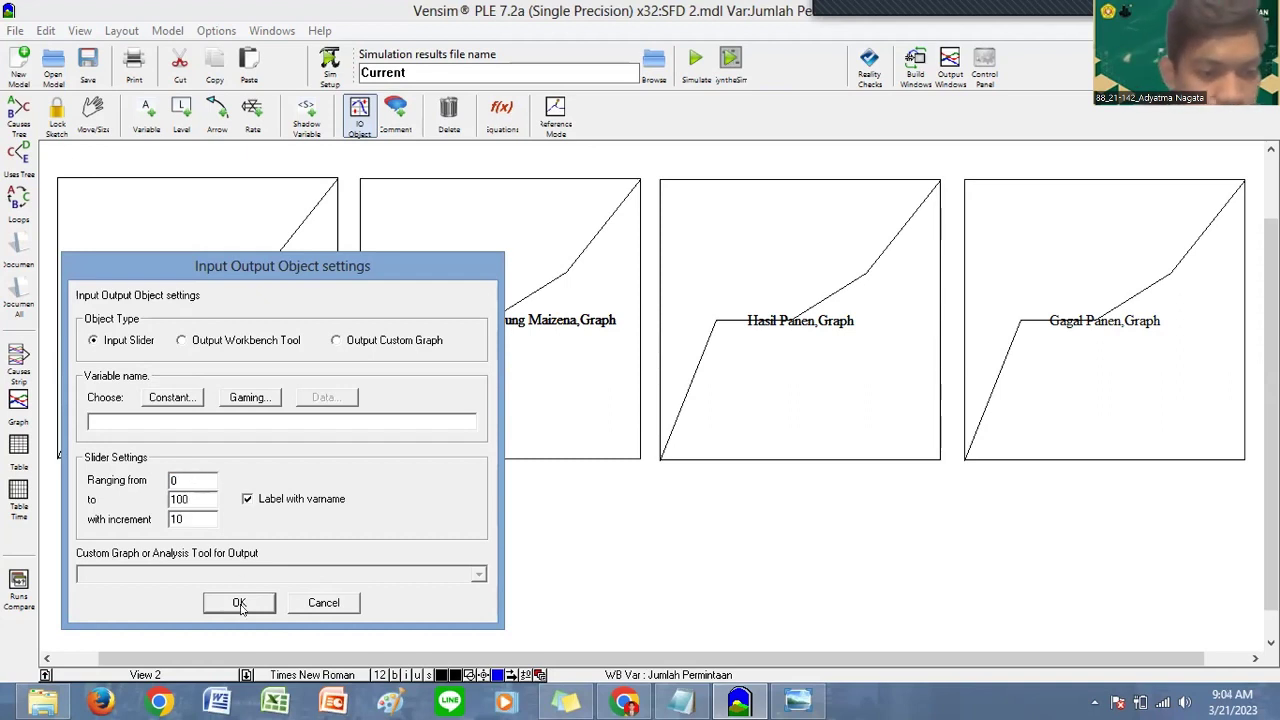
left_click(180, 398)
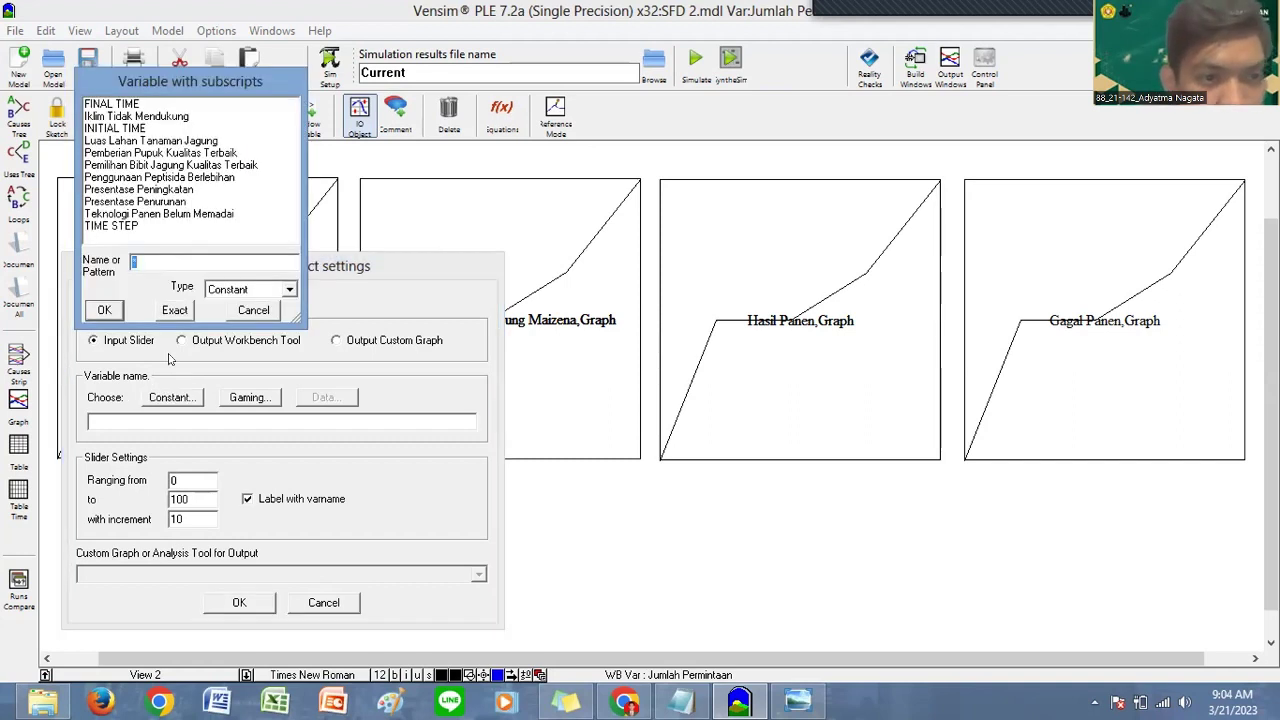
key("Escape")
left_click(323, 602)
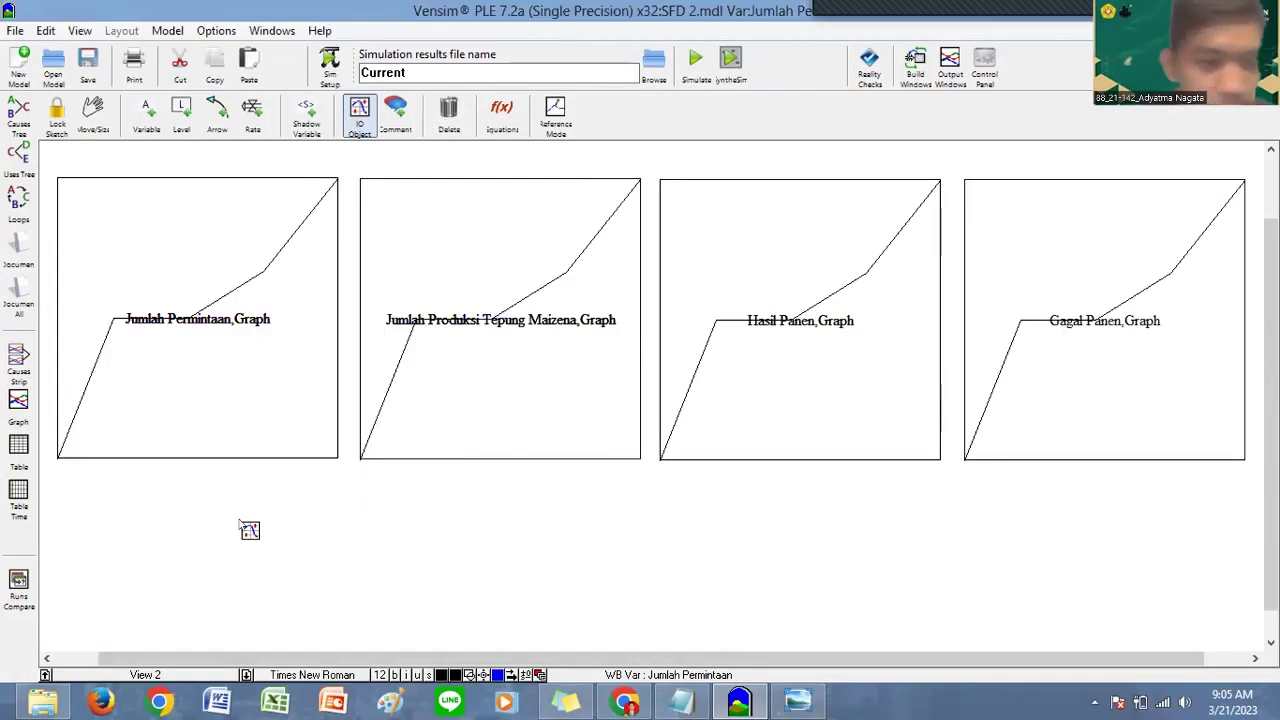
Step: Create an Input Slider object below the Jumlah Permintaan graph and assign it the constant Presentase Peningkatan
left_click(204, 461)
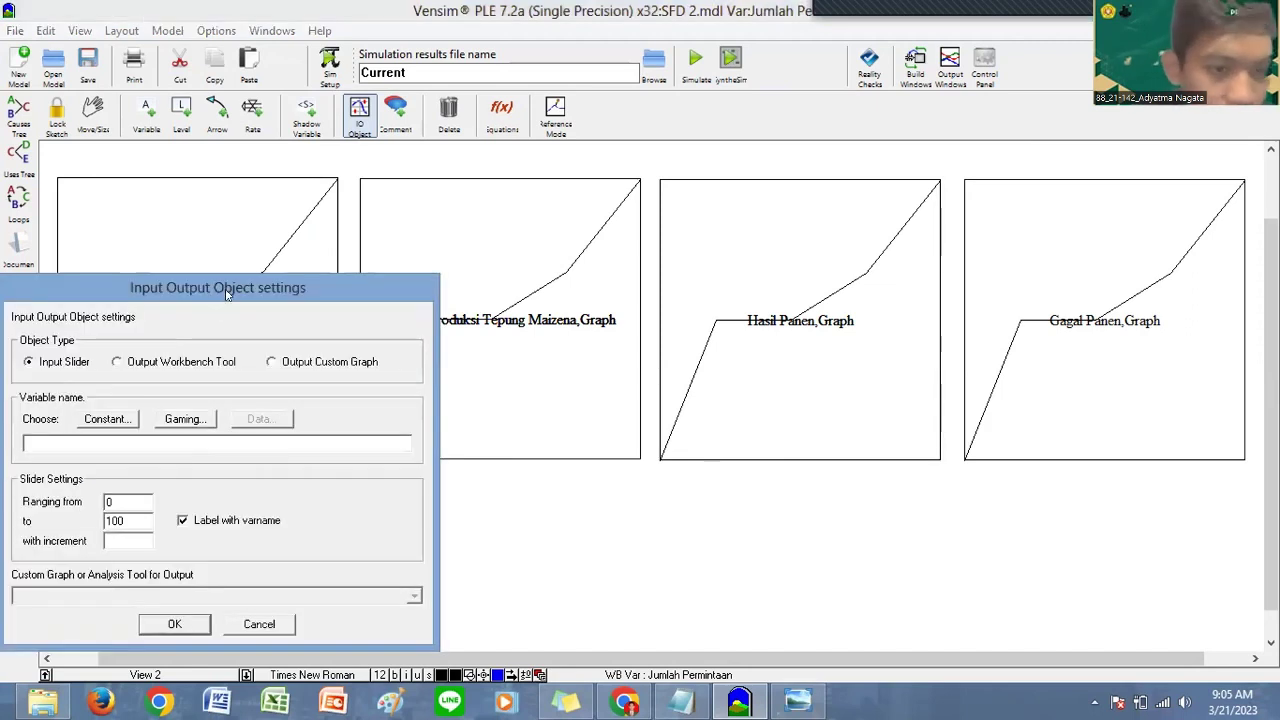
left_click_drag(229, 296, 336, 255)
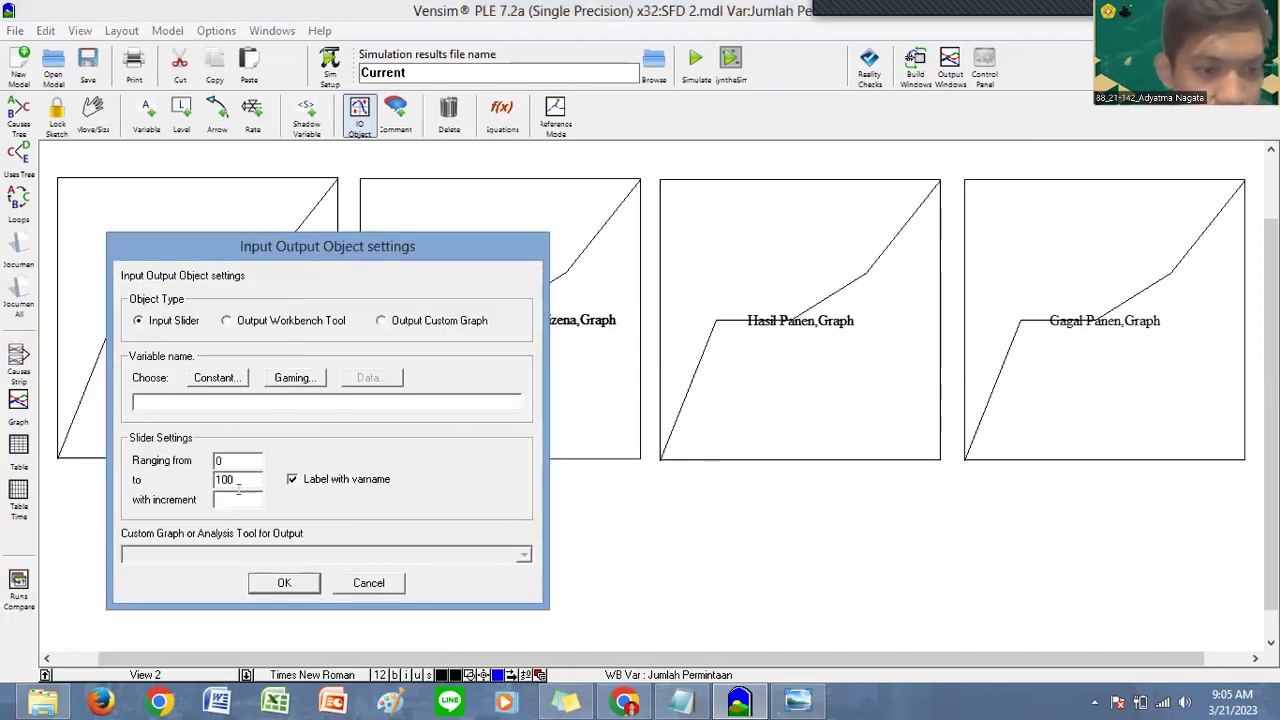
left_click(218, 379)
left_click(160, 190)
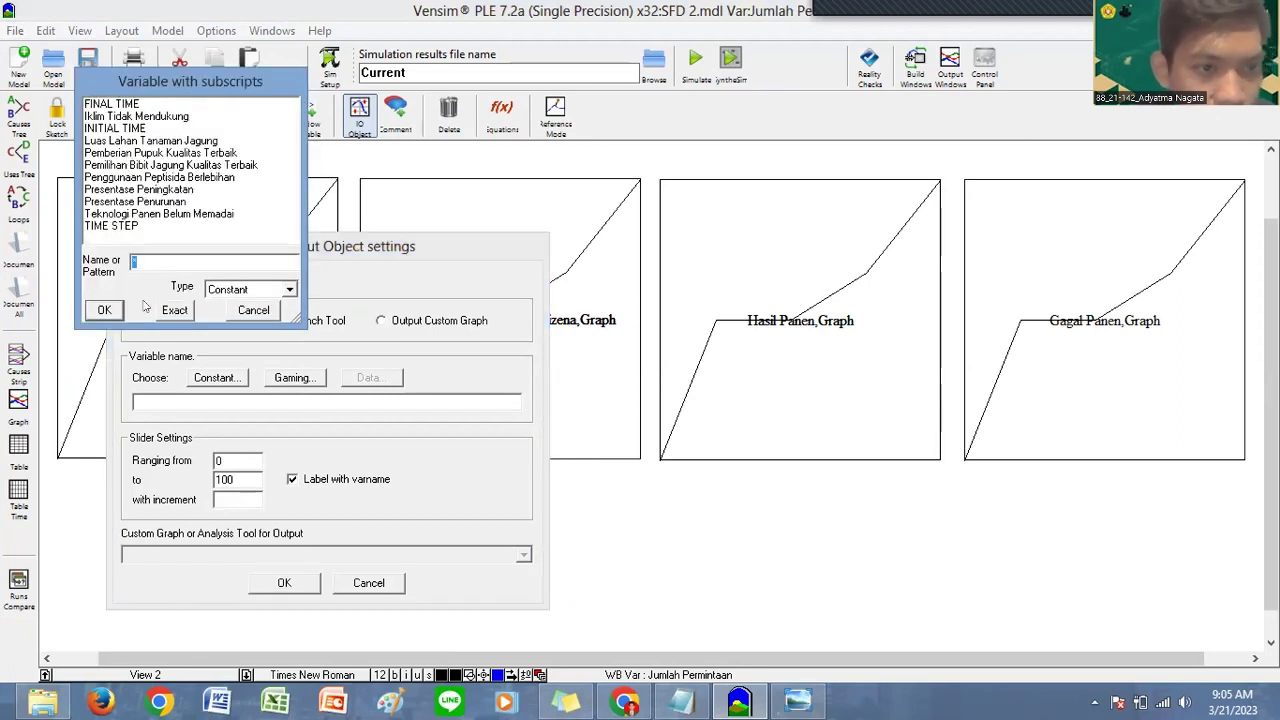
left_click(172, 311)
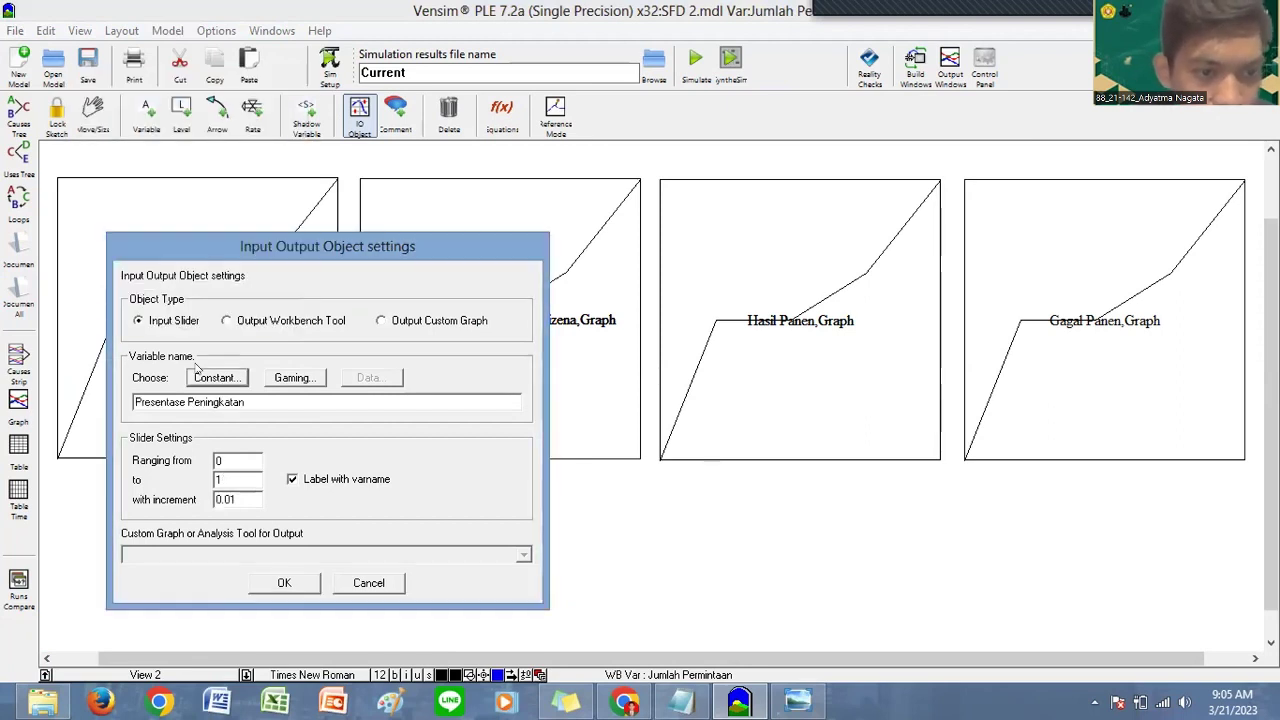
Step: Set the Presentase Peningkatan slider's upper limit to 100 and increment to 10, and position it just below the Jumlah Permintaan graph
left_click(236, 460)
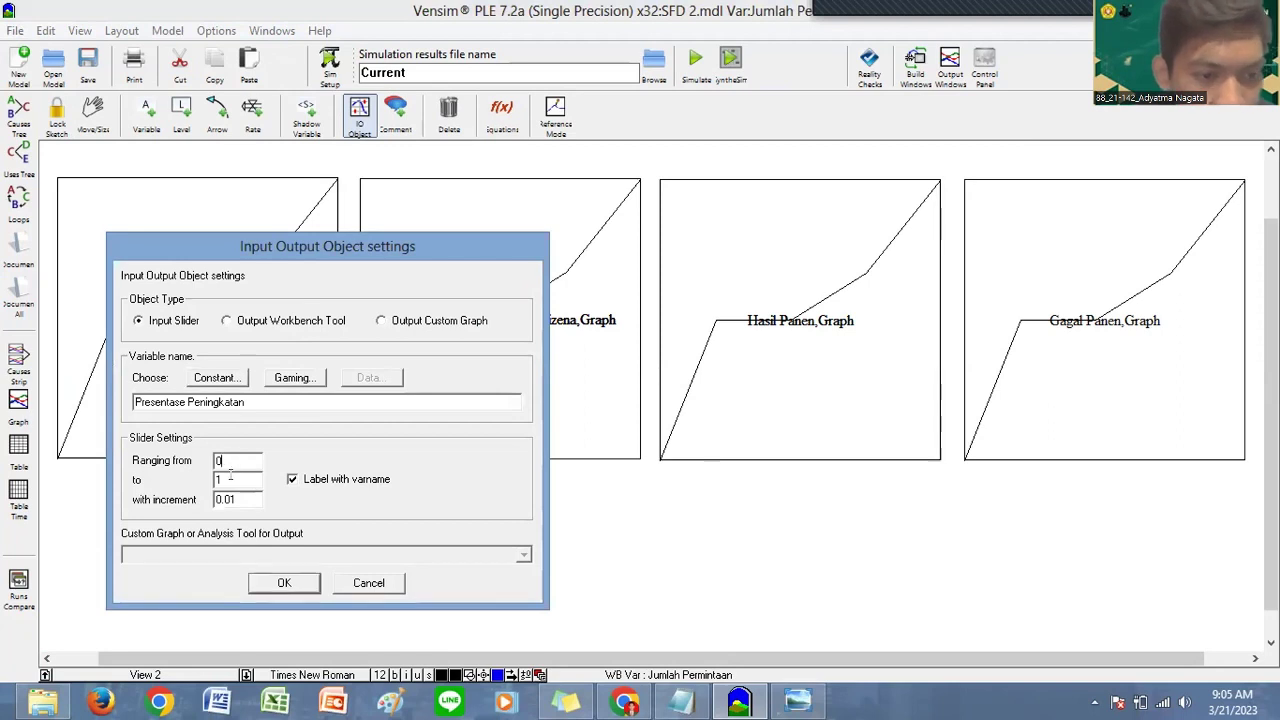
left_click(232, 479)
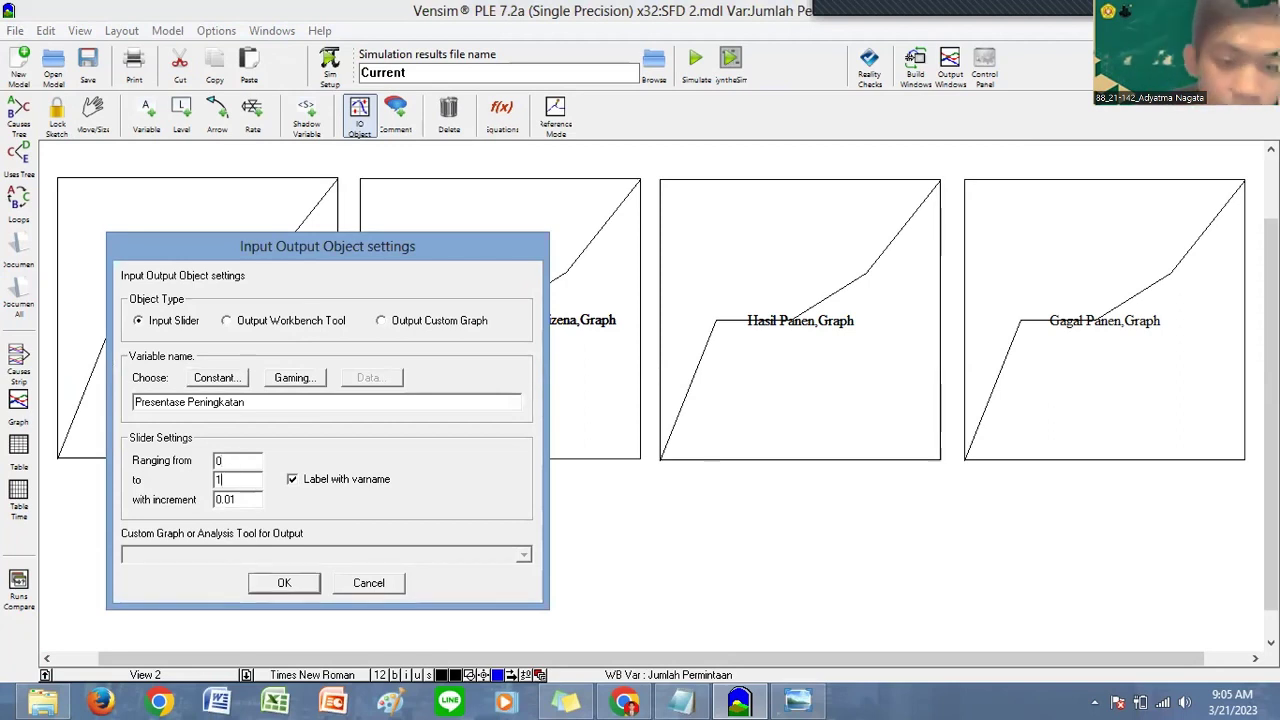
type("00")
key("Tab")
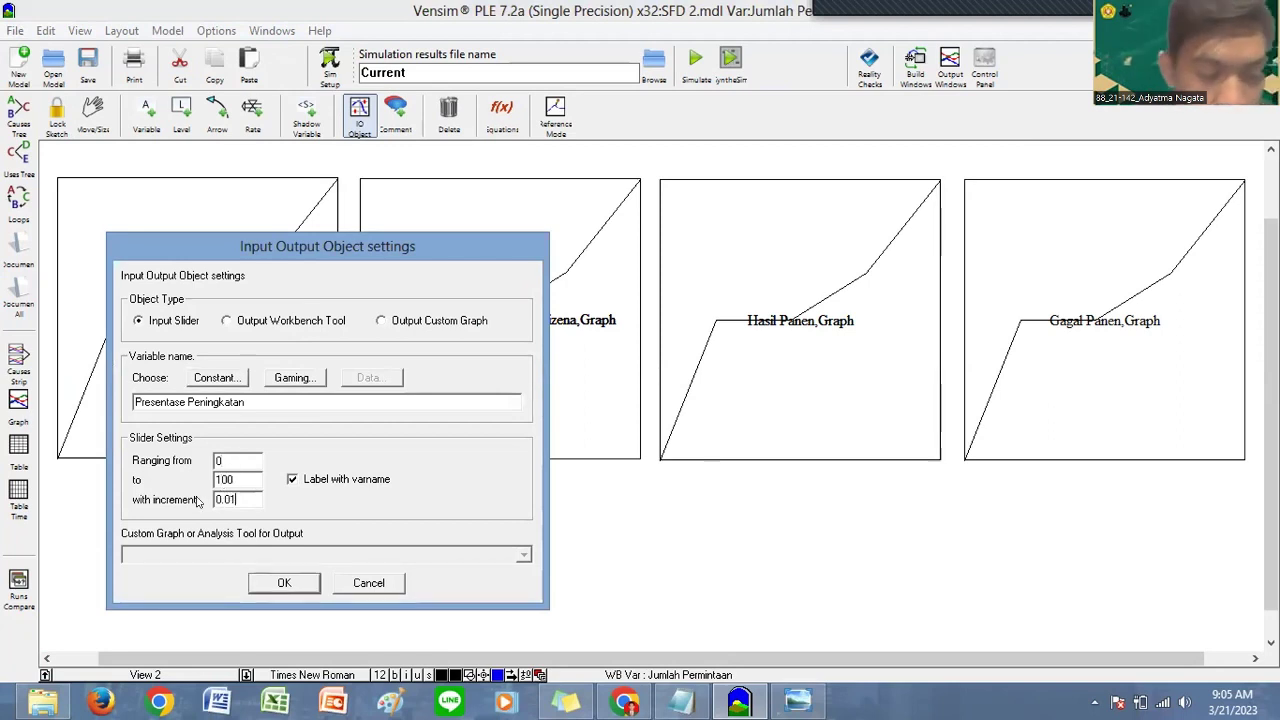
type("10")
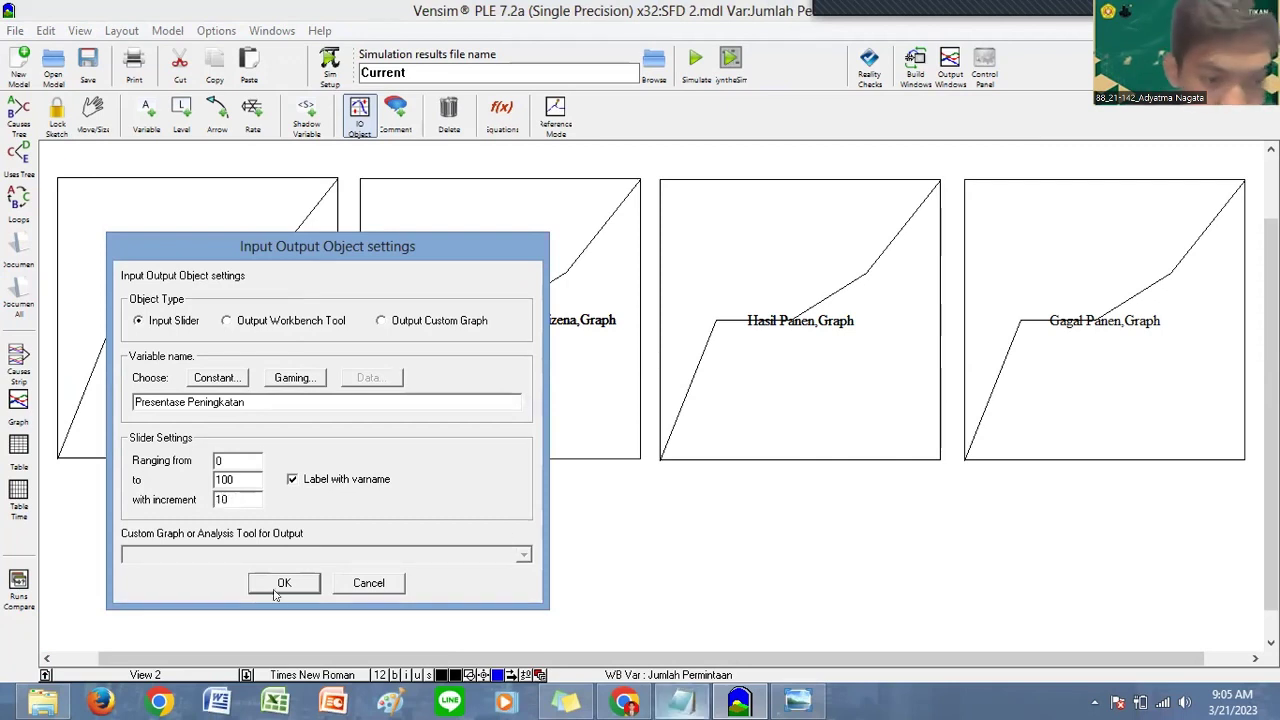
left_click(284, 583)
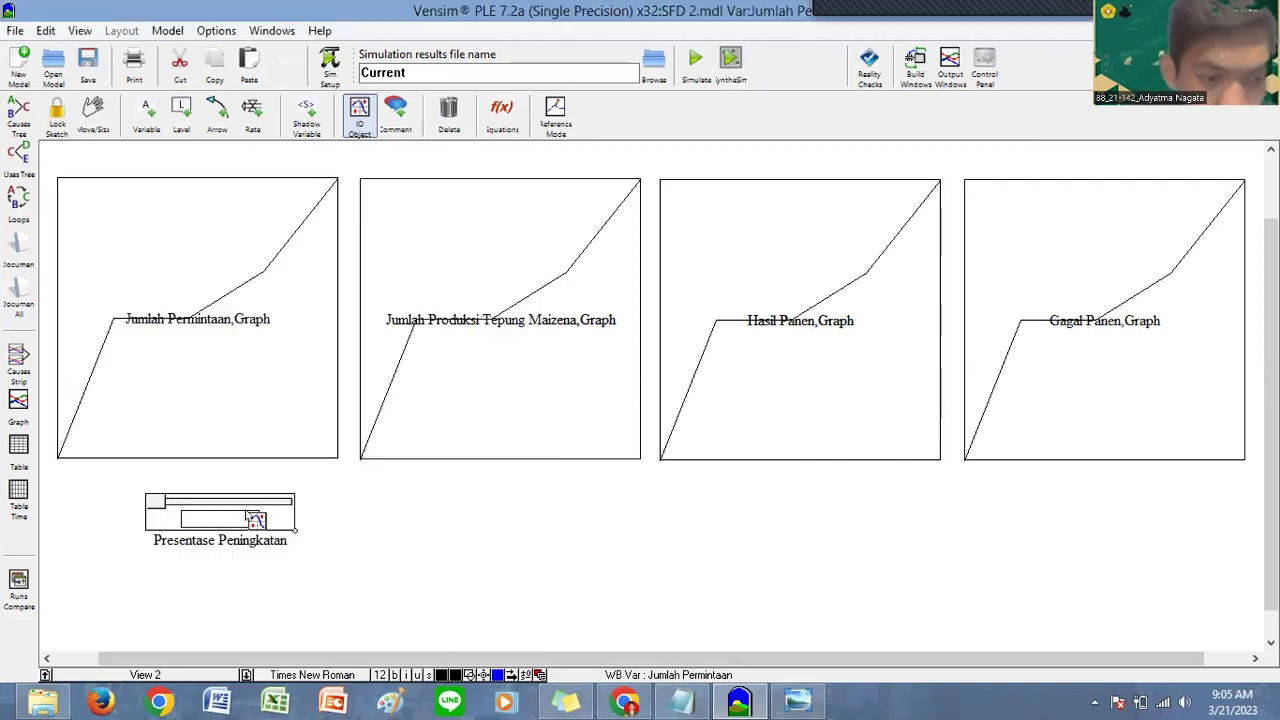
left_click_drag(255, 518, 222, 507)
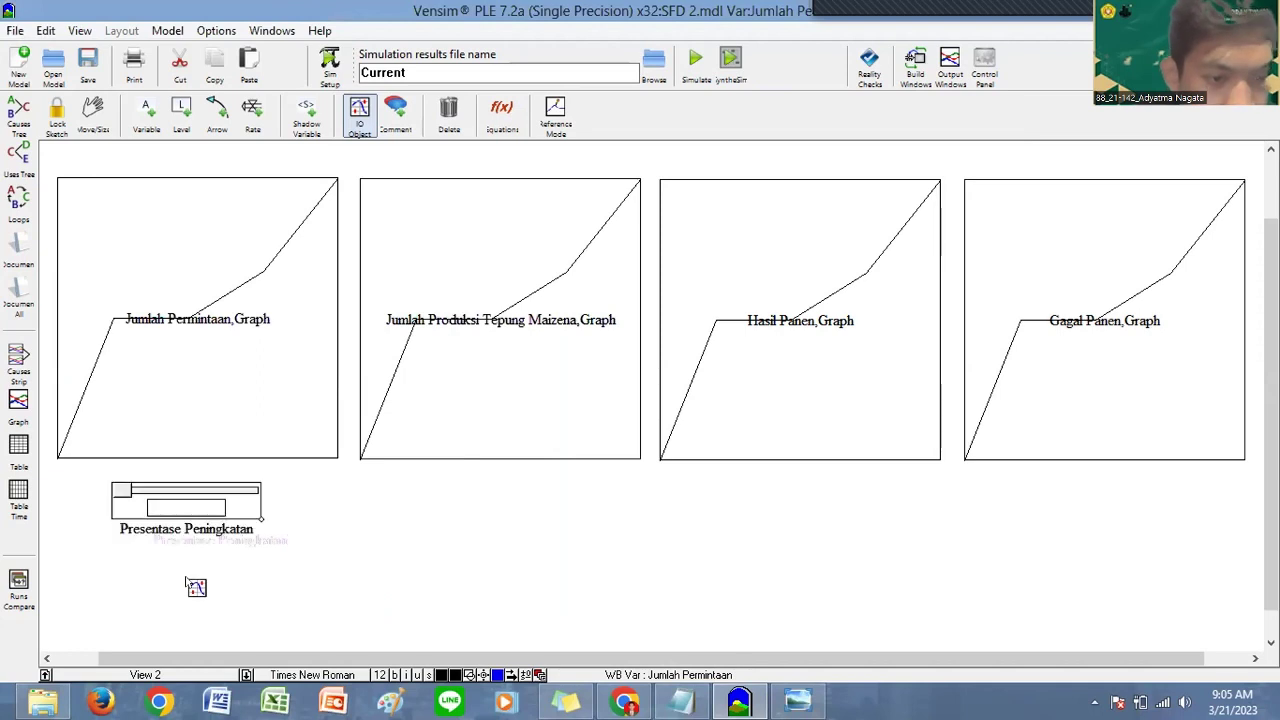
Step: Create an Input Slider object below the Presentase Peningkatan slider and assign it the constant Presentase Penurunan
left_click(126, 410)
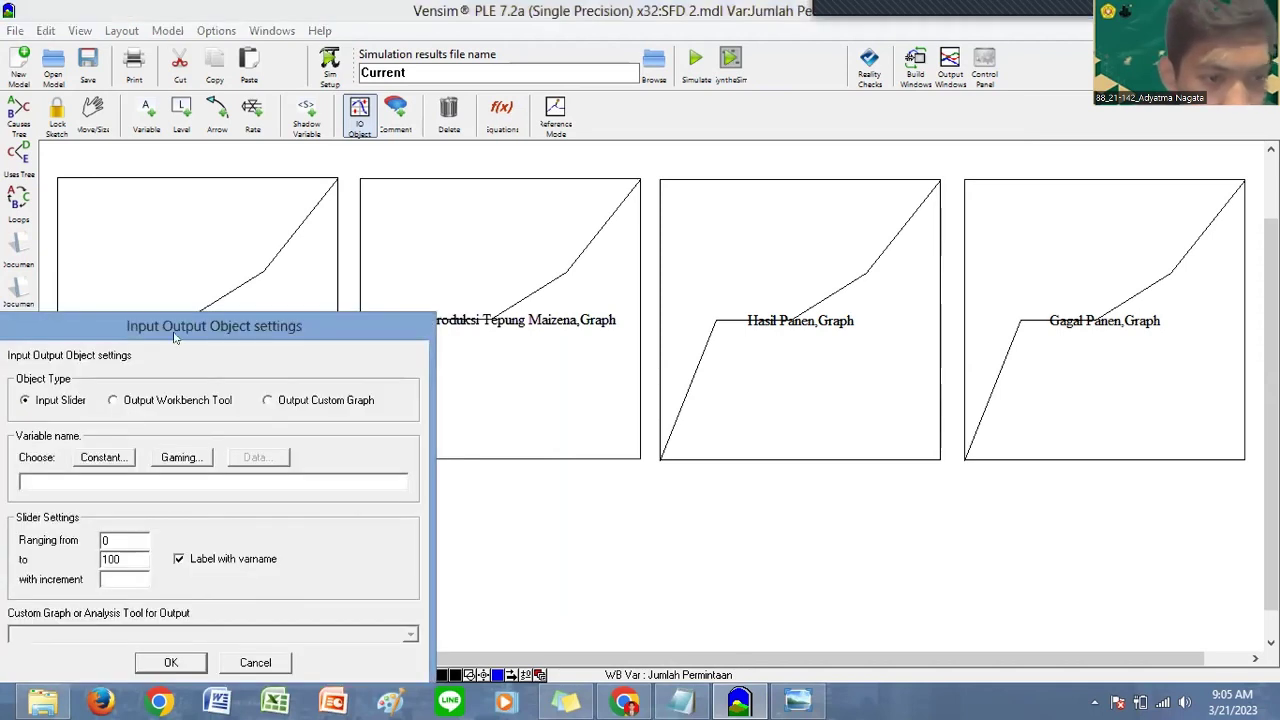
left_click_drag(174, 338, 278, 264)
left_click(210, 381)
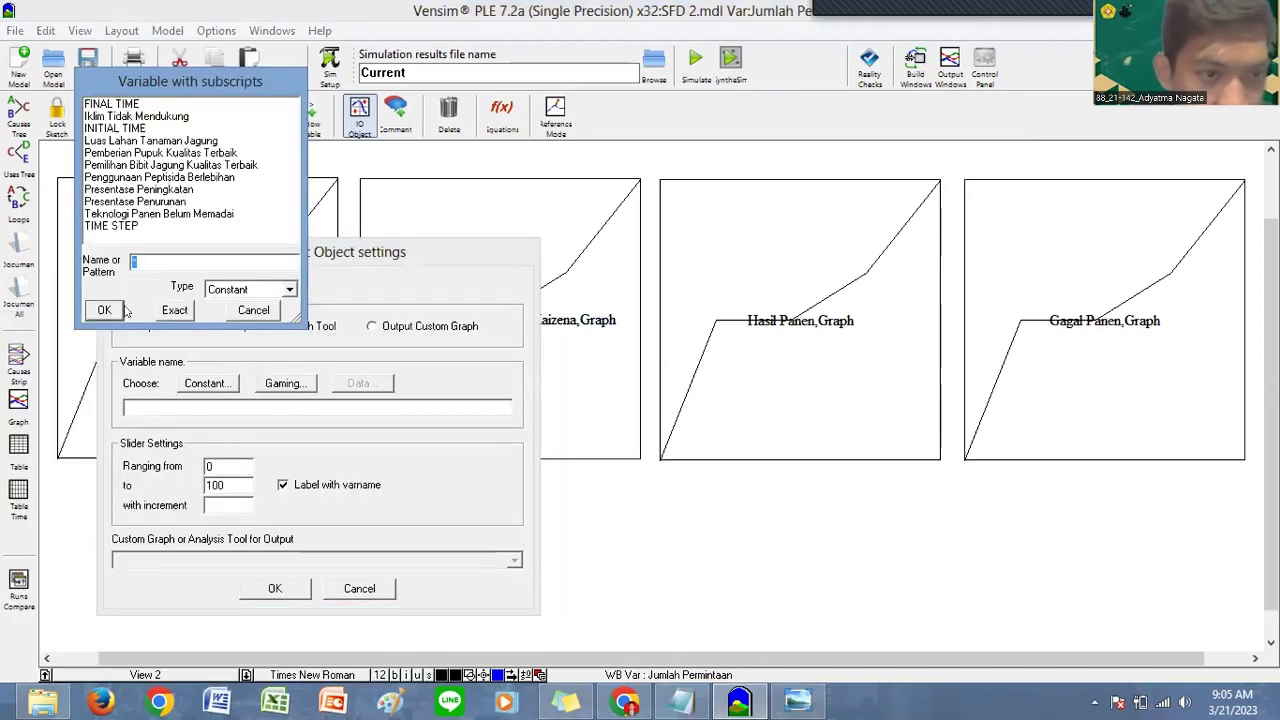
left_click(150, 202)
key("Return")
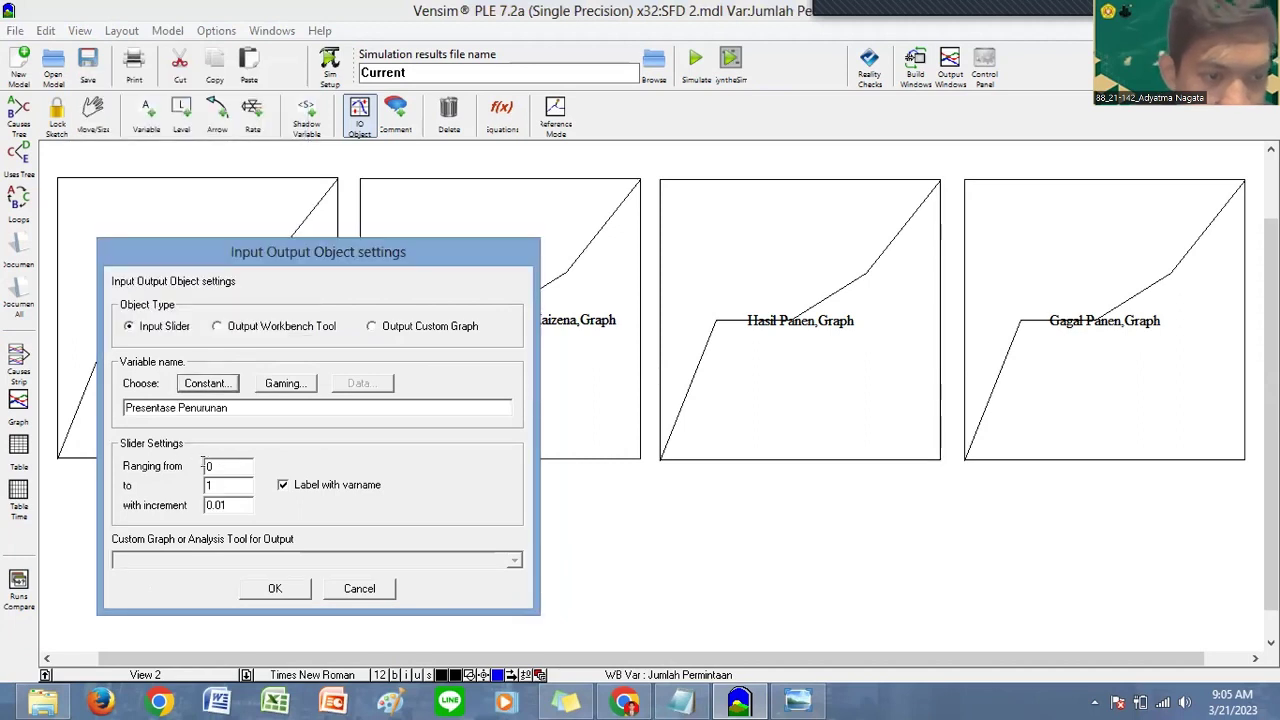
Step: Set the new Presentase Penurunan slider's upper limit to 100 and its increment to 10
double_click(204, 466)
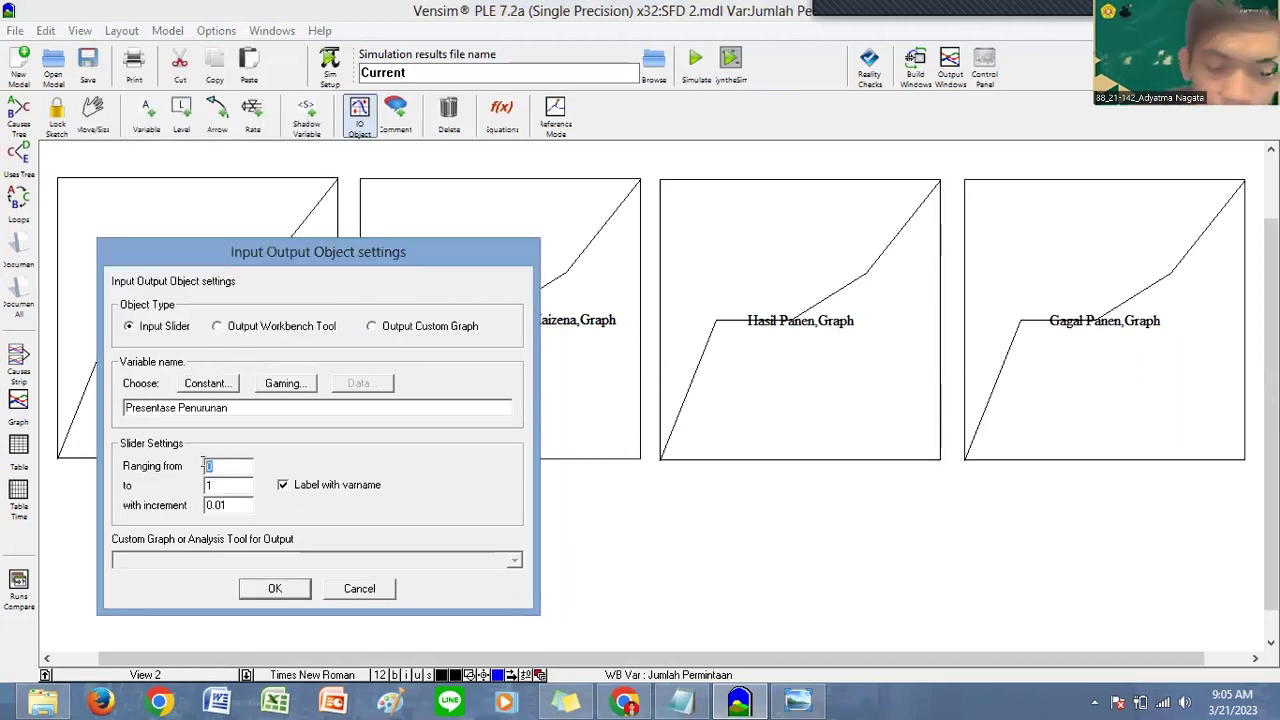
key("Tab")
type("100")
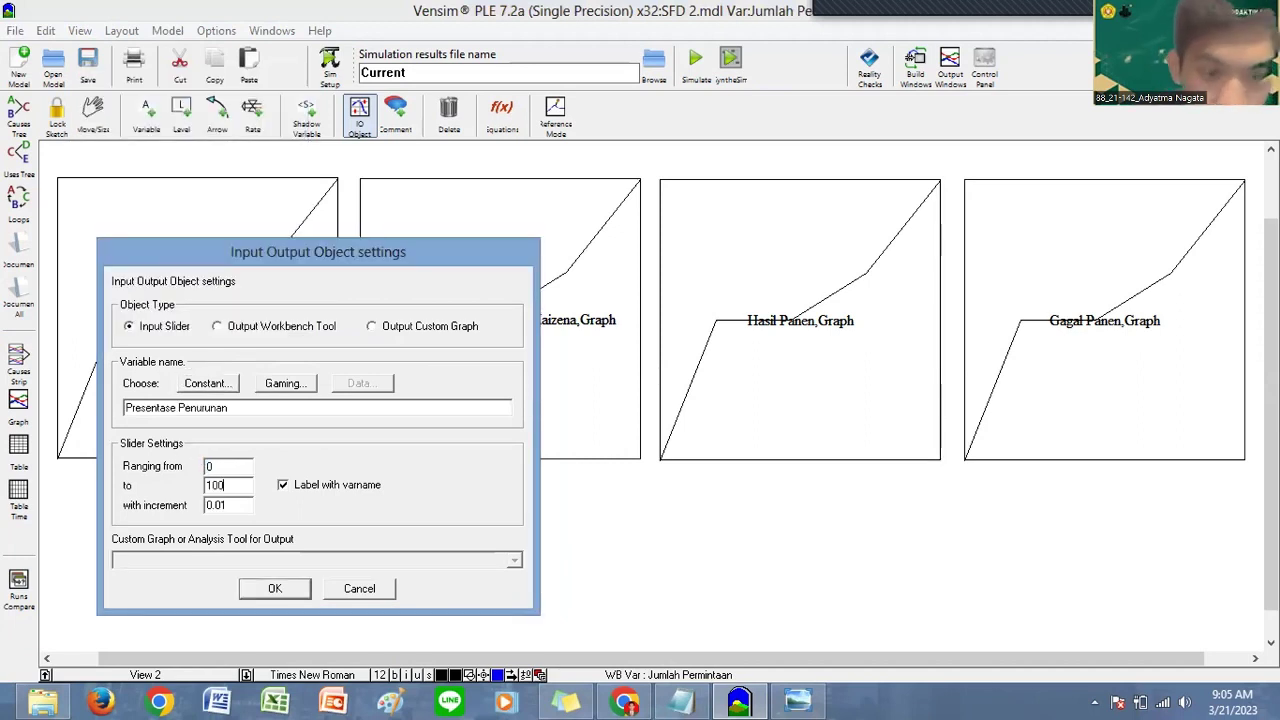
key("Tab")
type("1")
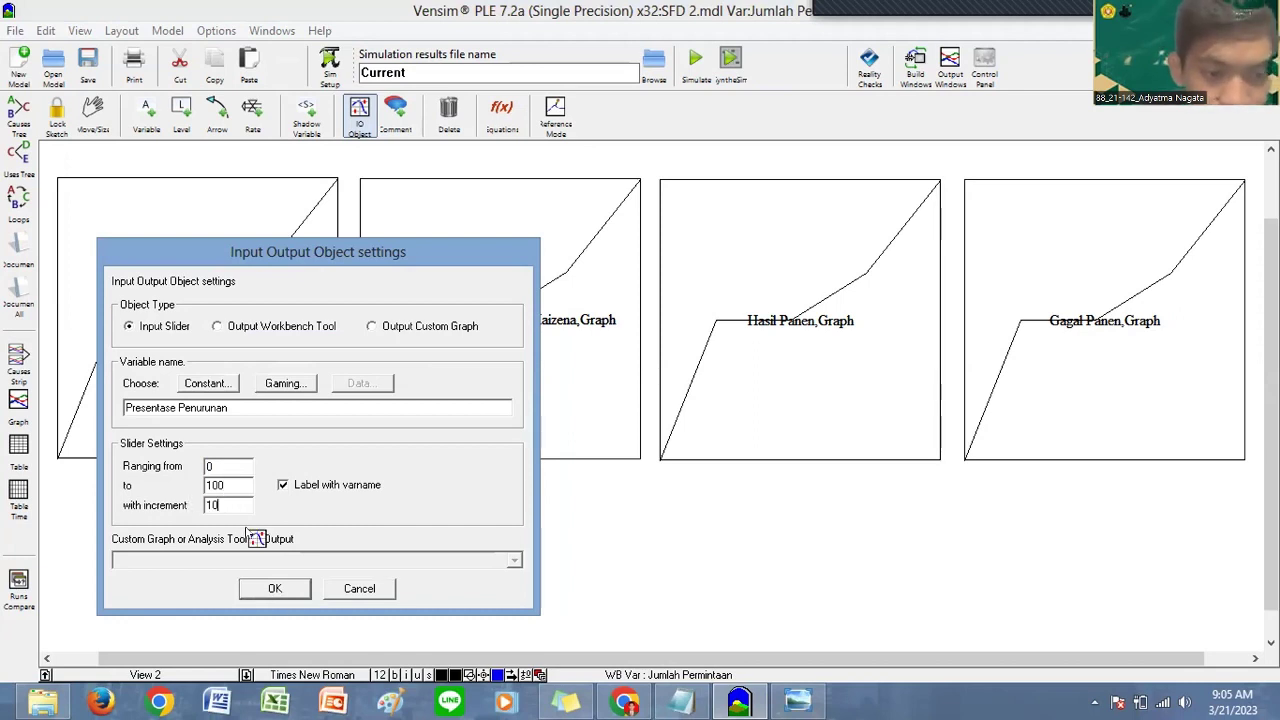
key("Return")
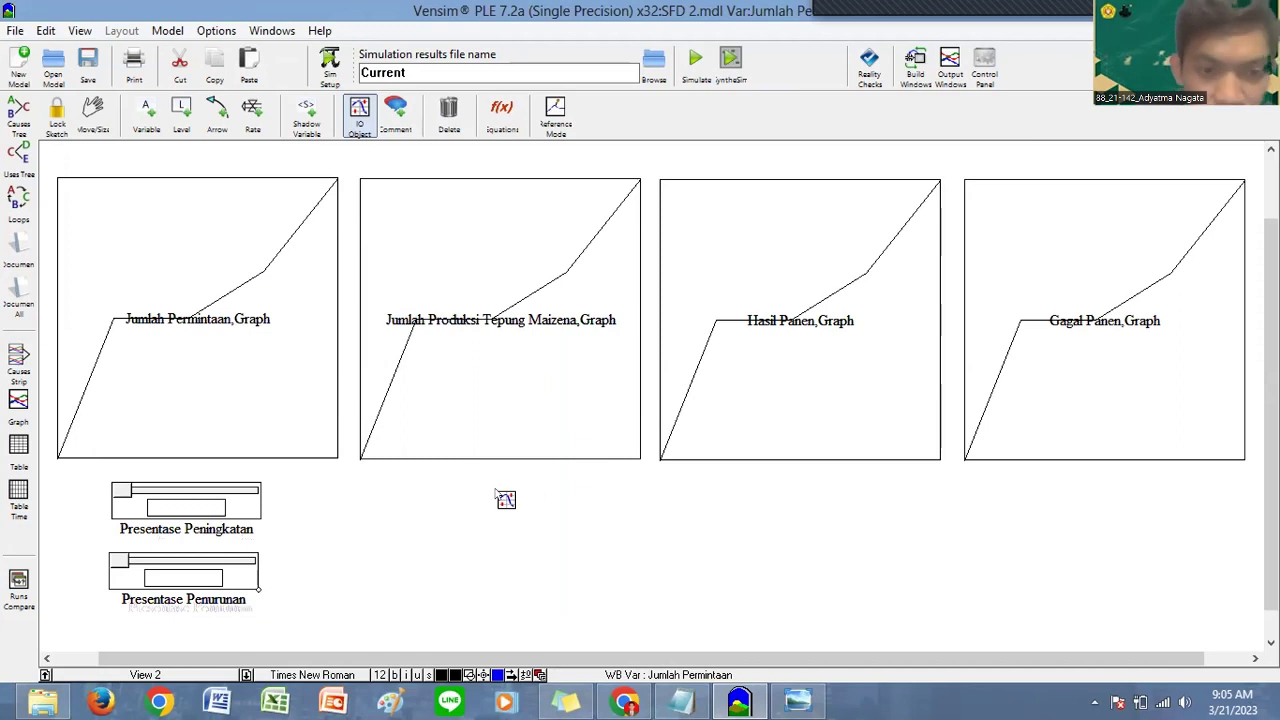
Step: Start an Input Slider object below the Jumlah Produksi Tepung Maizena graph and open its list of constants
left_click(494, 486)
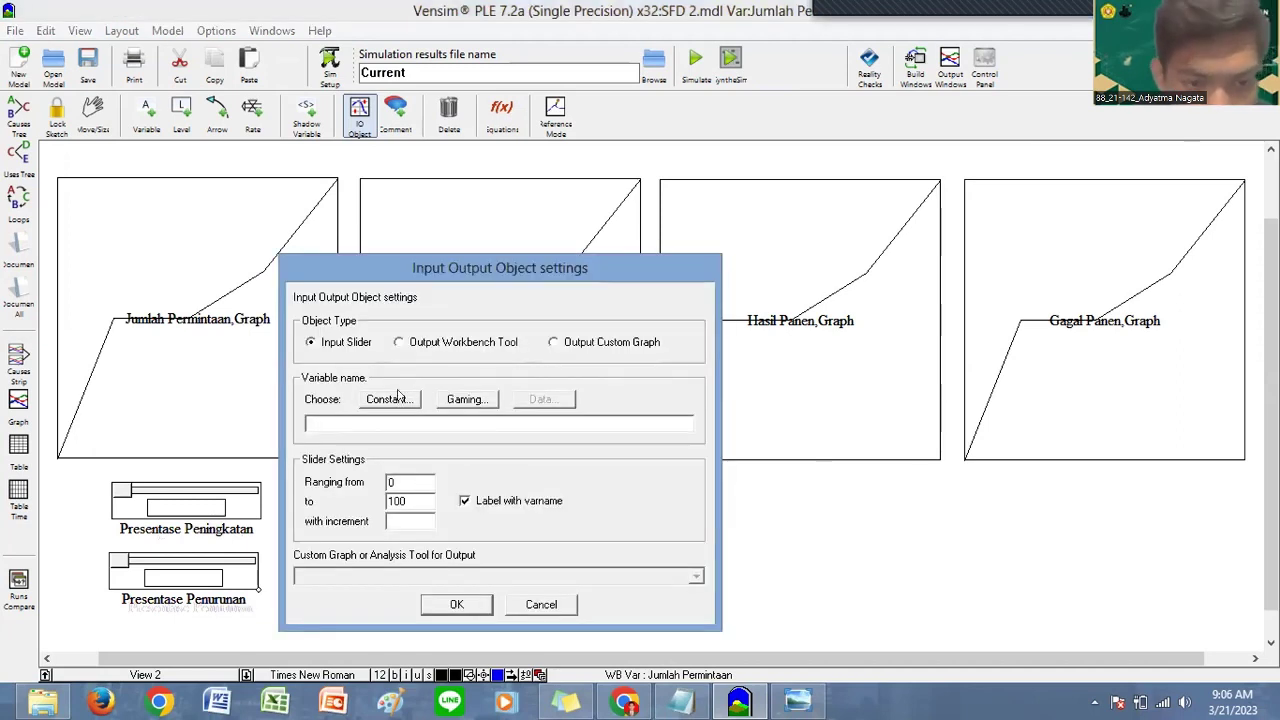
left_click(399, 401)
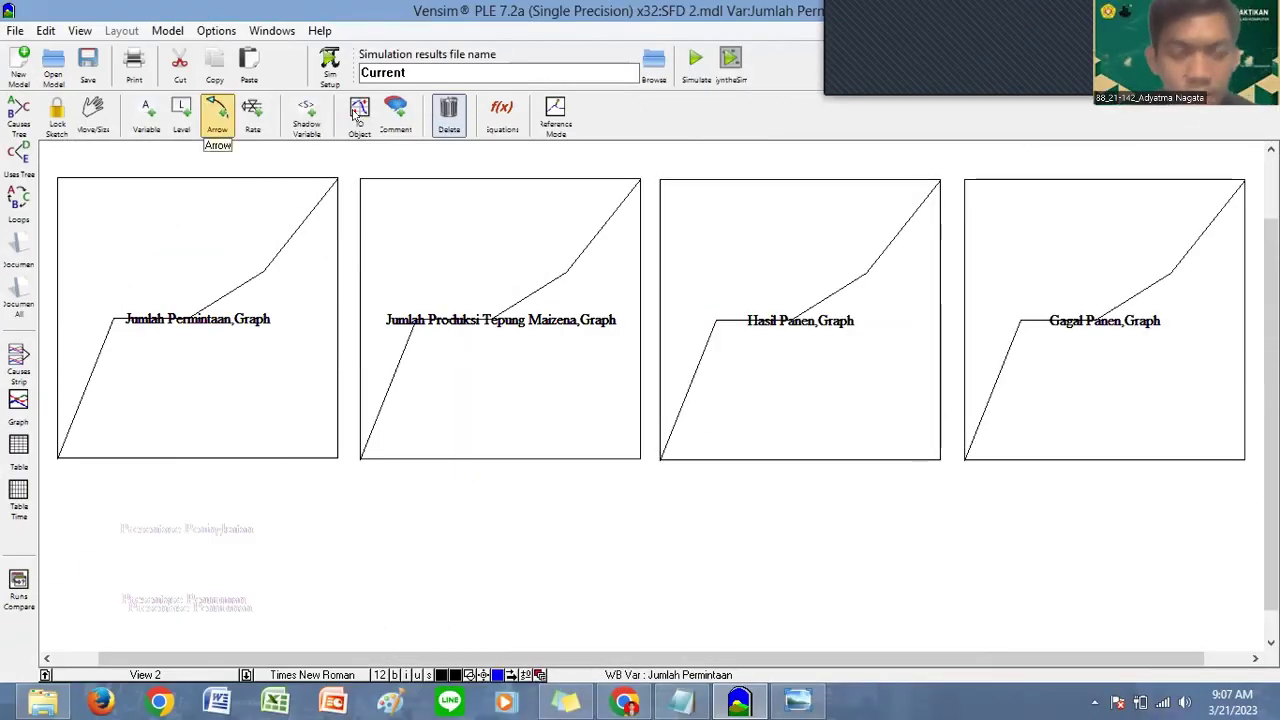
Step: Create an Input Slider object in the empty space below the Jumlah Permintaan graph and assign it the constant Presentase Peningkatan
left_click(354, 115)
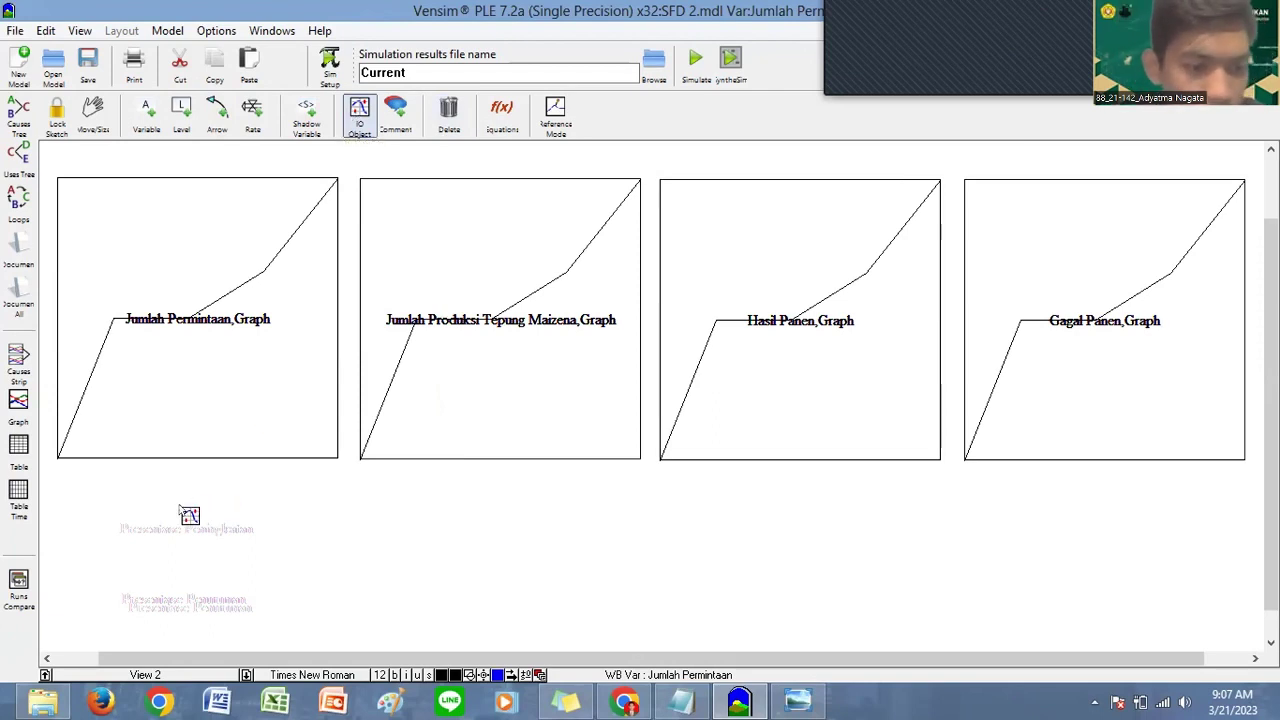
left_click(135, 425)
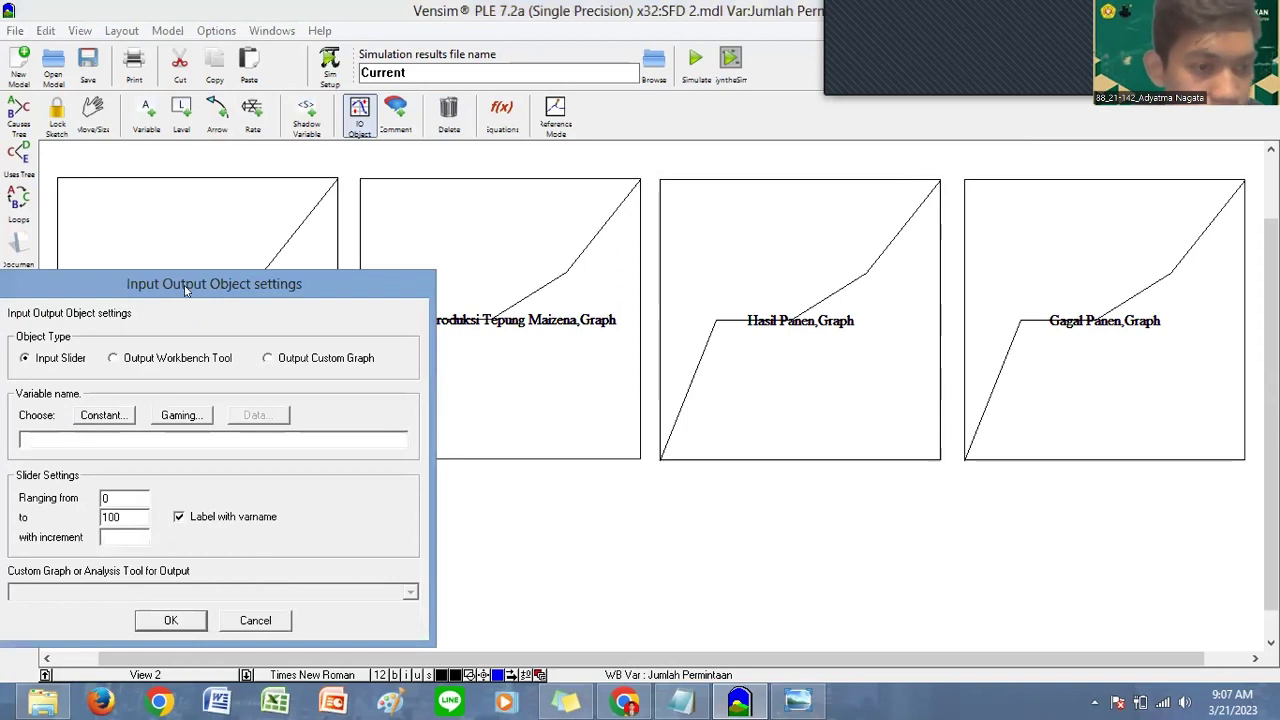
left_click_drag(277, 295, 424, 258)
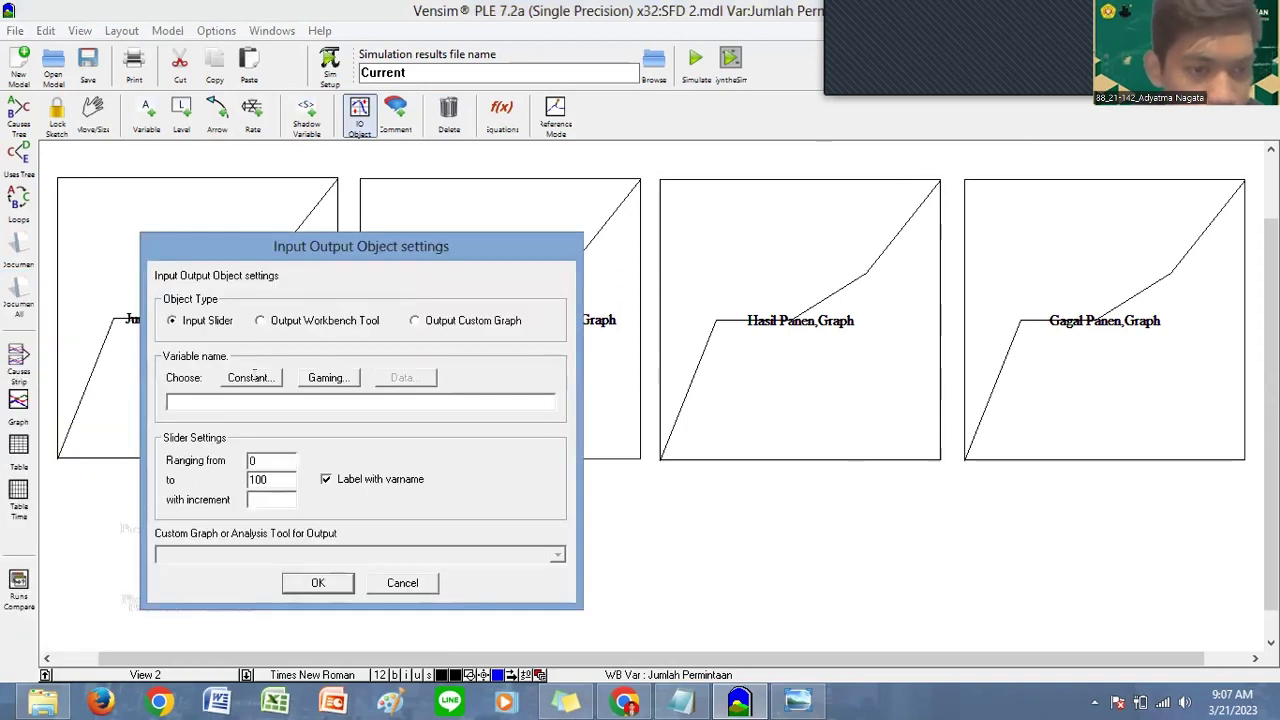
left_click(250, 377)
left_click(142, 189)
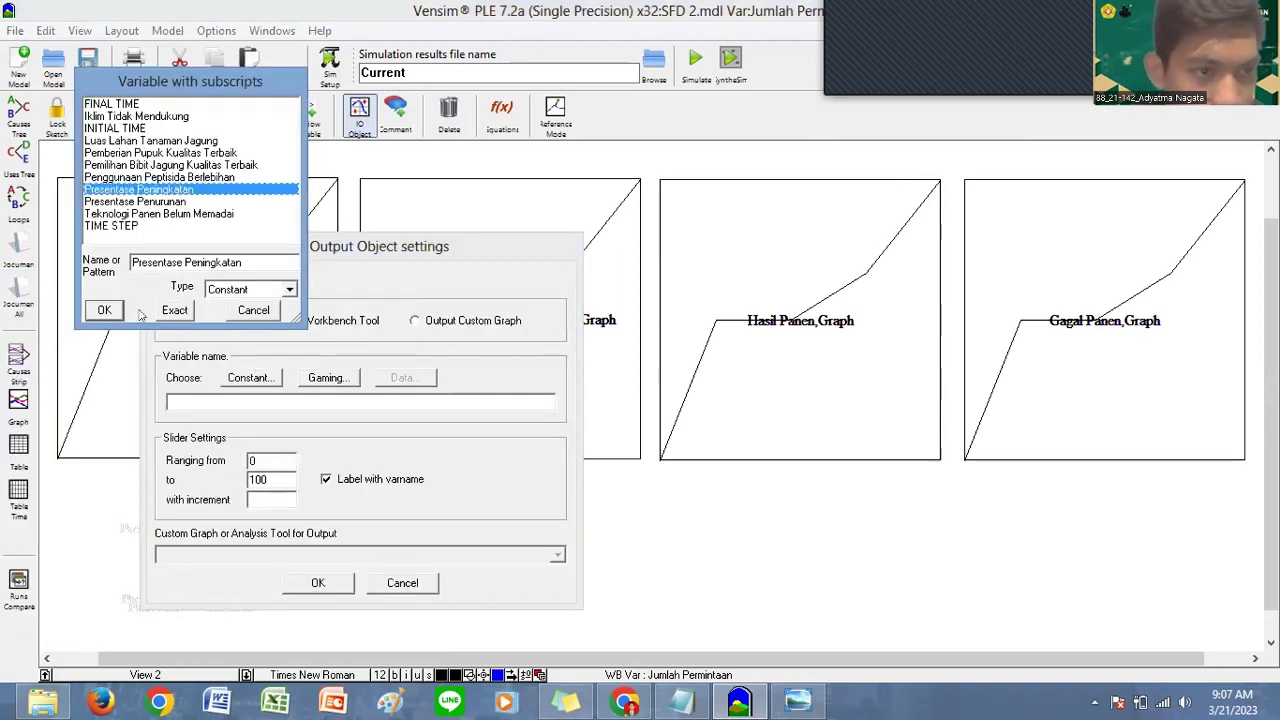
left_click(105, 311)
Step: Set the Presentase Peningkatan slider's upper limit to 100 and its increment to 10
double_click(249, 460)
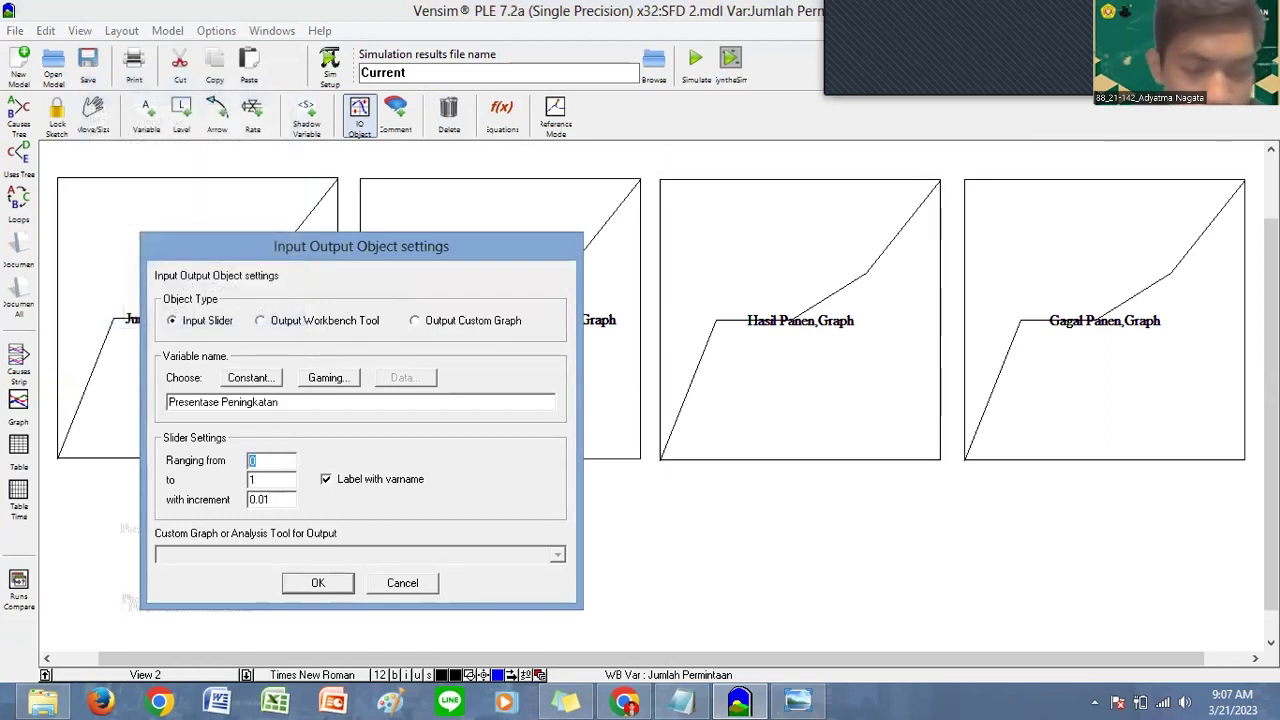
key("Tab")
type("100")
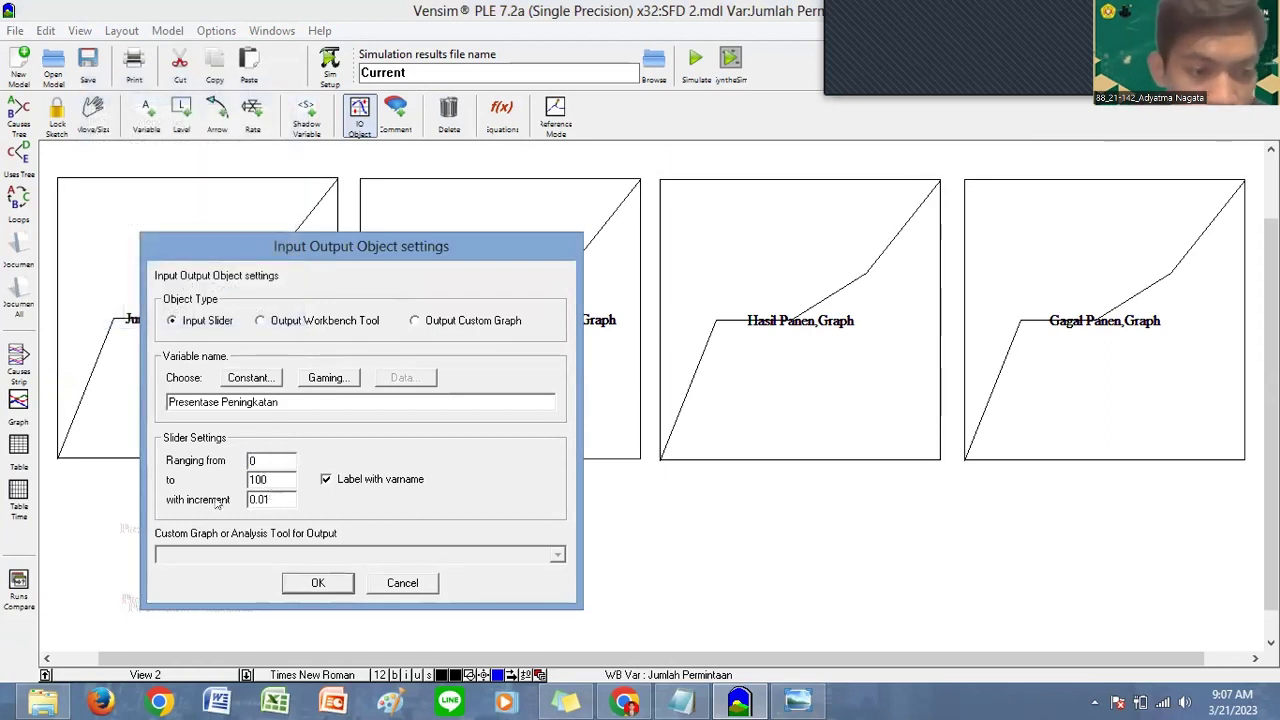
key("Tab")
type("10")
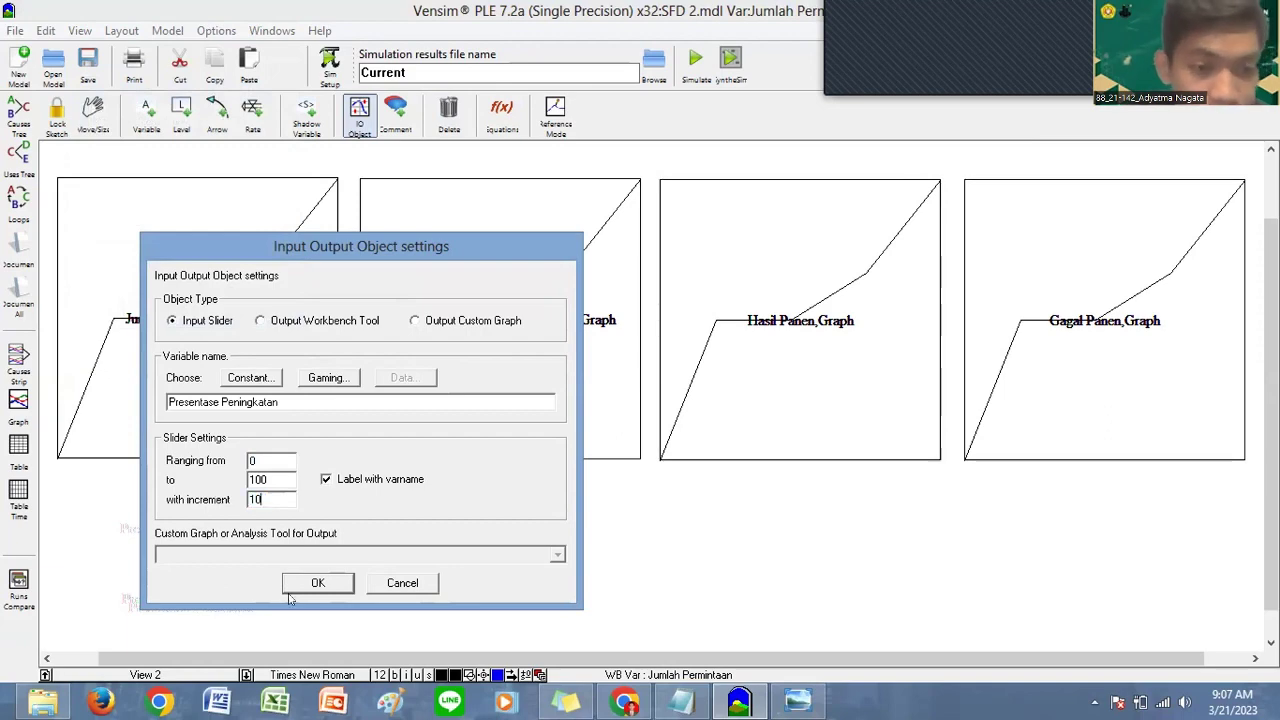
left_click(325, 583)
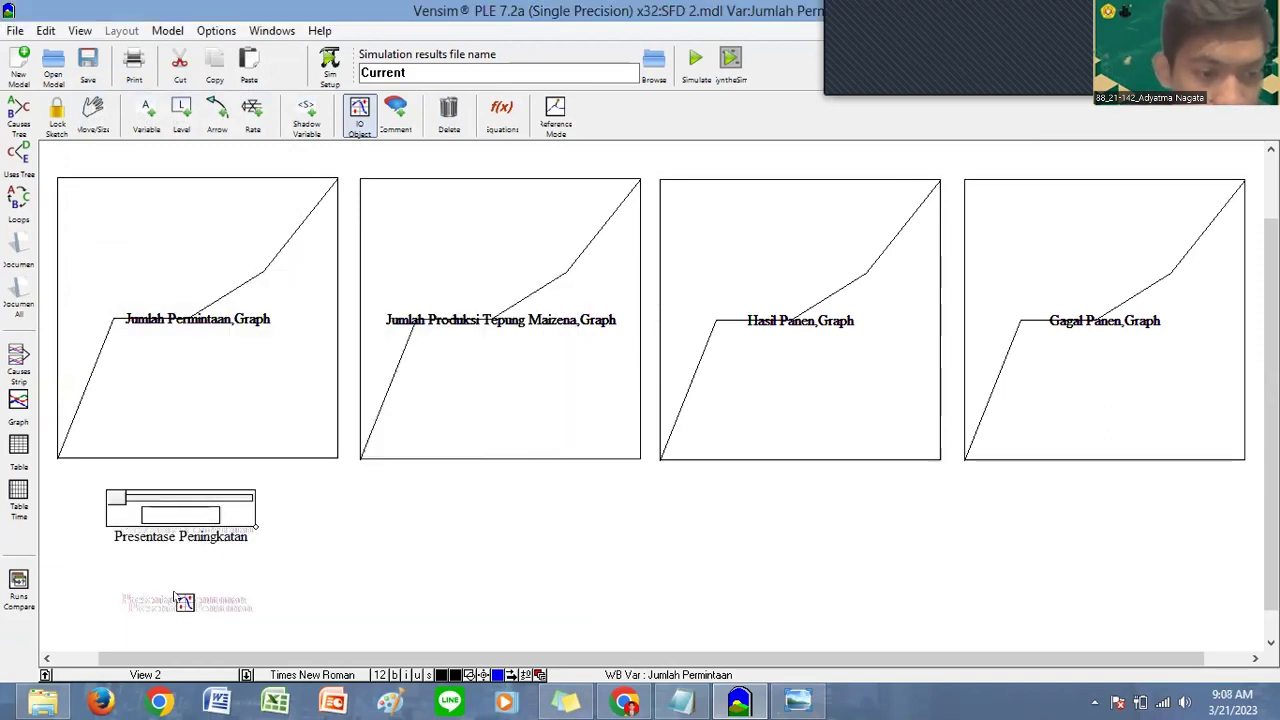
Step: Add a second Input Slider object under the Presentase Peningkatan slider, using the constant Presentase Penurunan
left_click(148, 447)
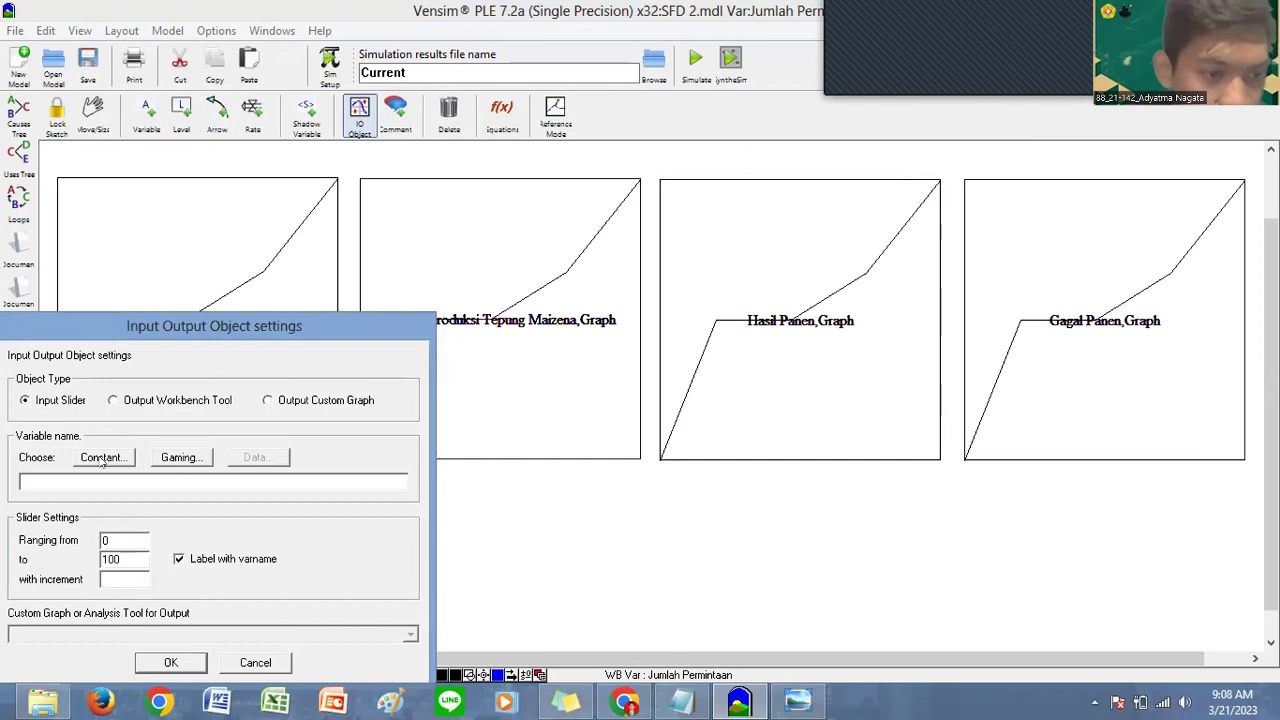
left_click(103, 458)
key("Down")
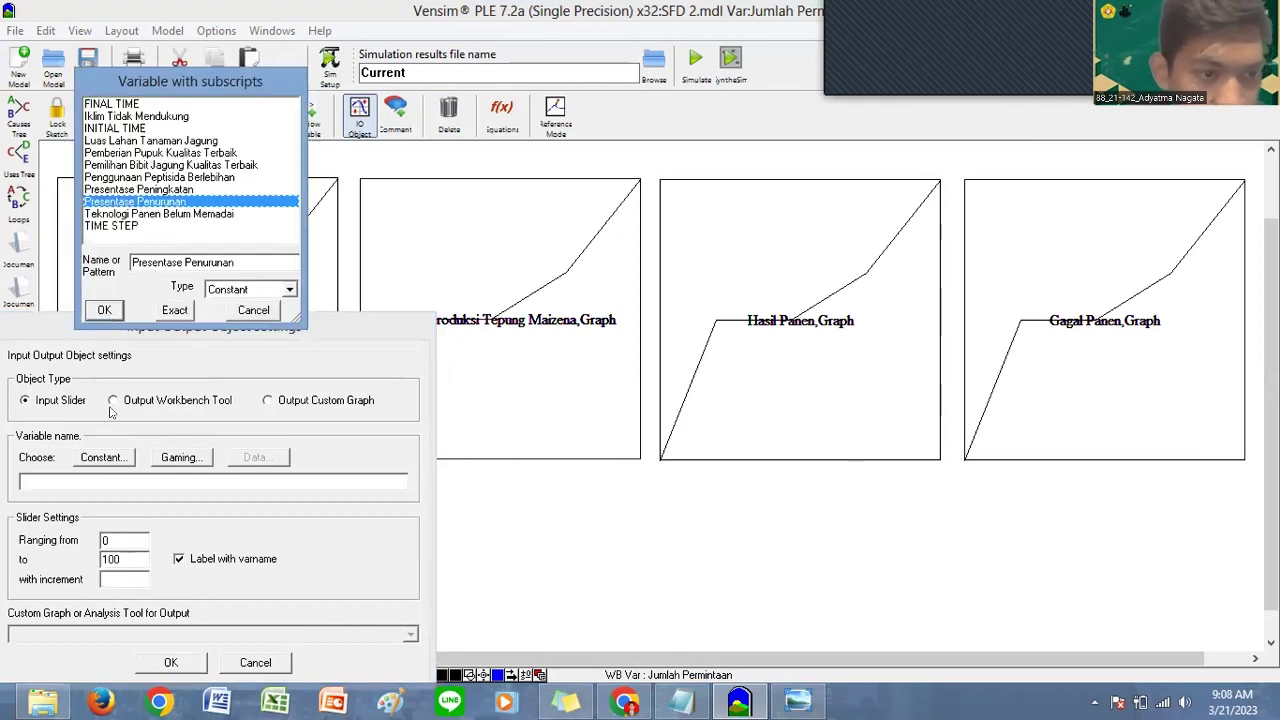
left_click(104, 310)
Step: Give the Presentase Penurunan slider an upper limit of 100 and increment of 10, and move it slightly closer to the slider above
left_click(113, 541)
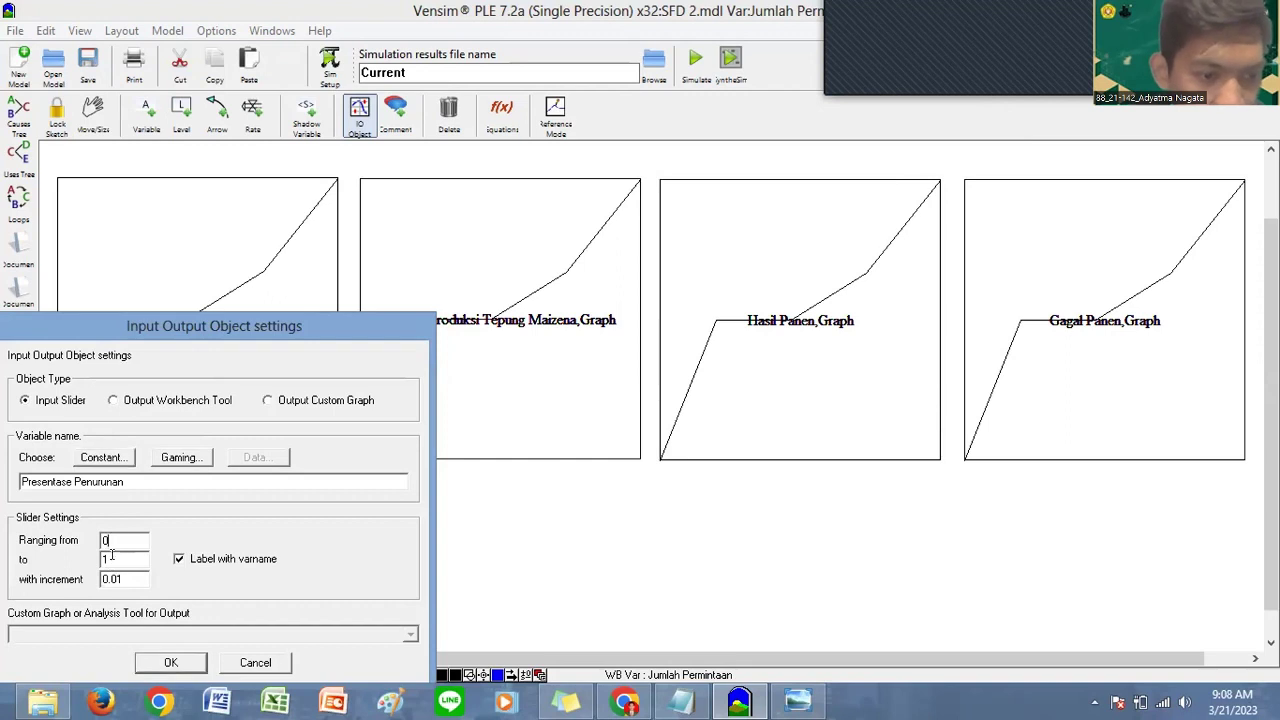
left_click(113, 558)
type("00")
left_click(126, 580)
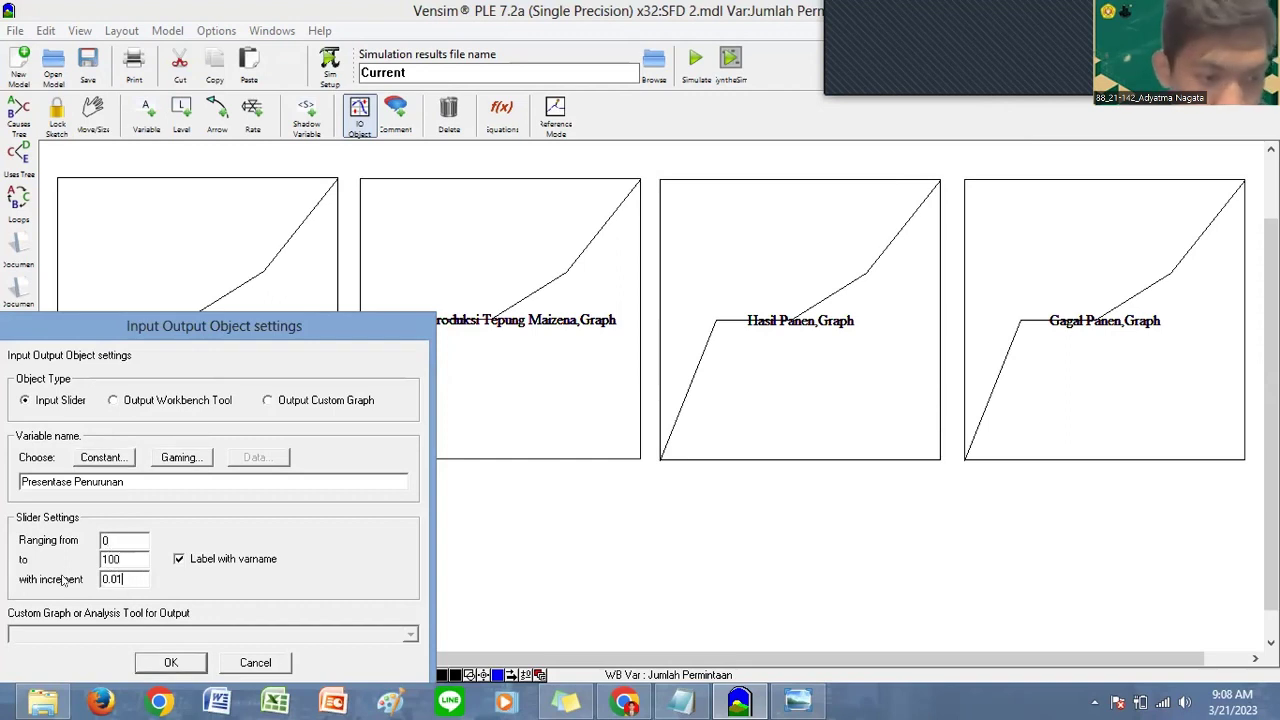
key("BackSpace")
key("BackSpace")
key("BackSpace")
key("BackSpace")
type("1")
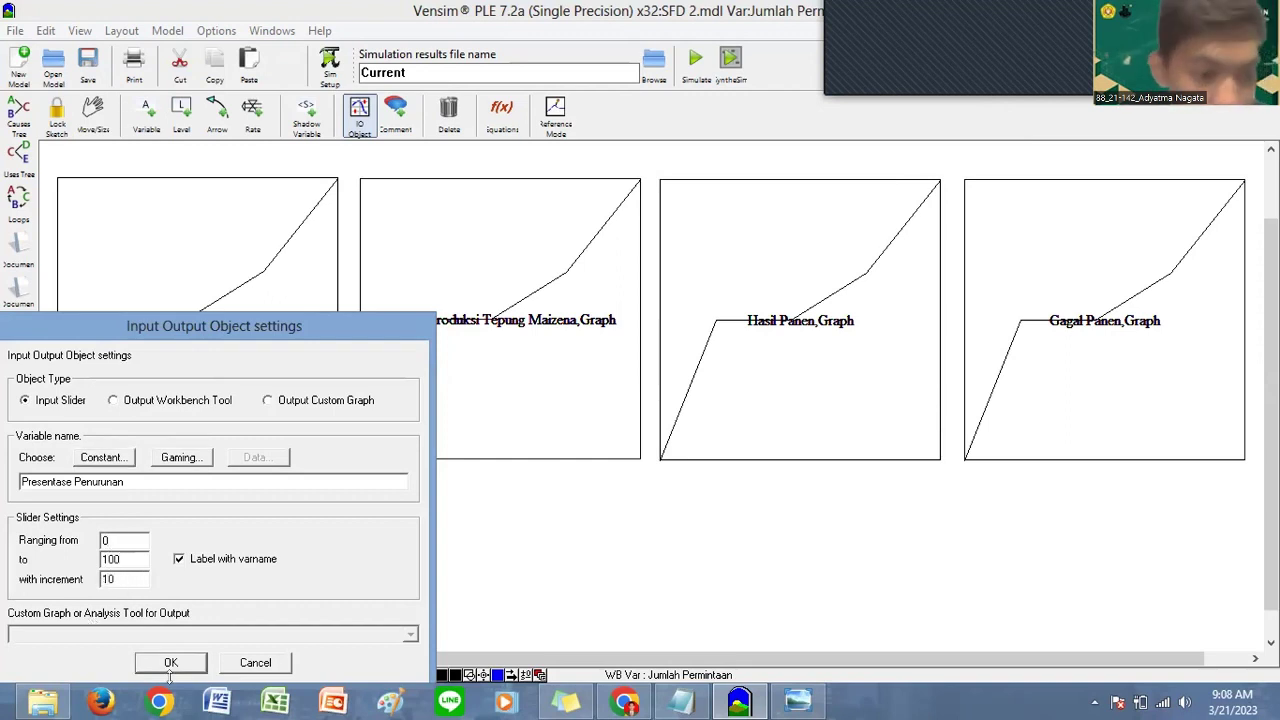
type("0")
key("Return")
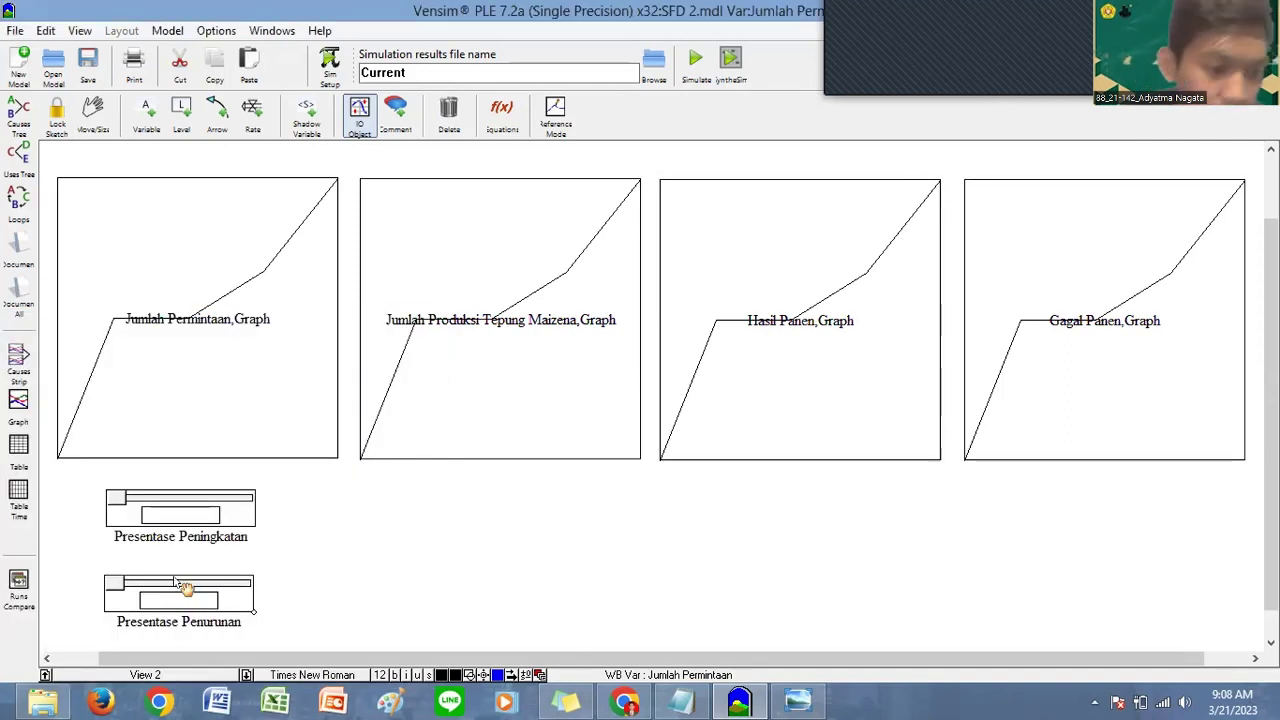
left_click(186, 578)
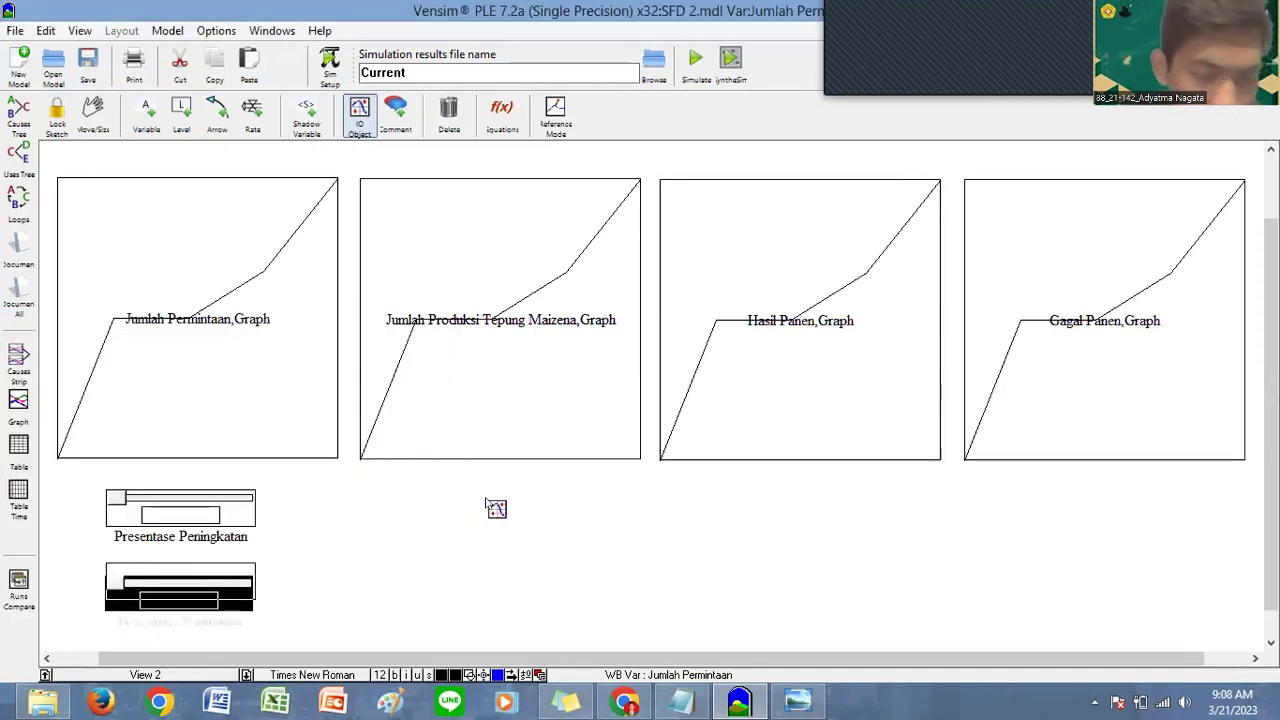
Step: Create an Input Slider object below the Jumlah Produksi Tepung Maizena graph and assign it the constant Pemberian Pupuk Kualitas Terbaik
left_click(393, 418)
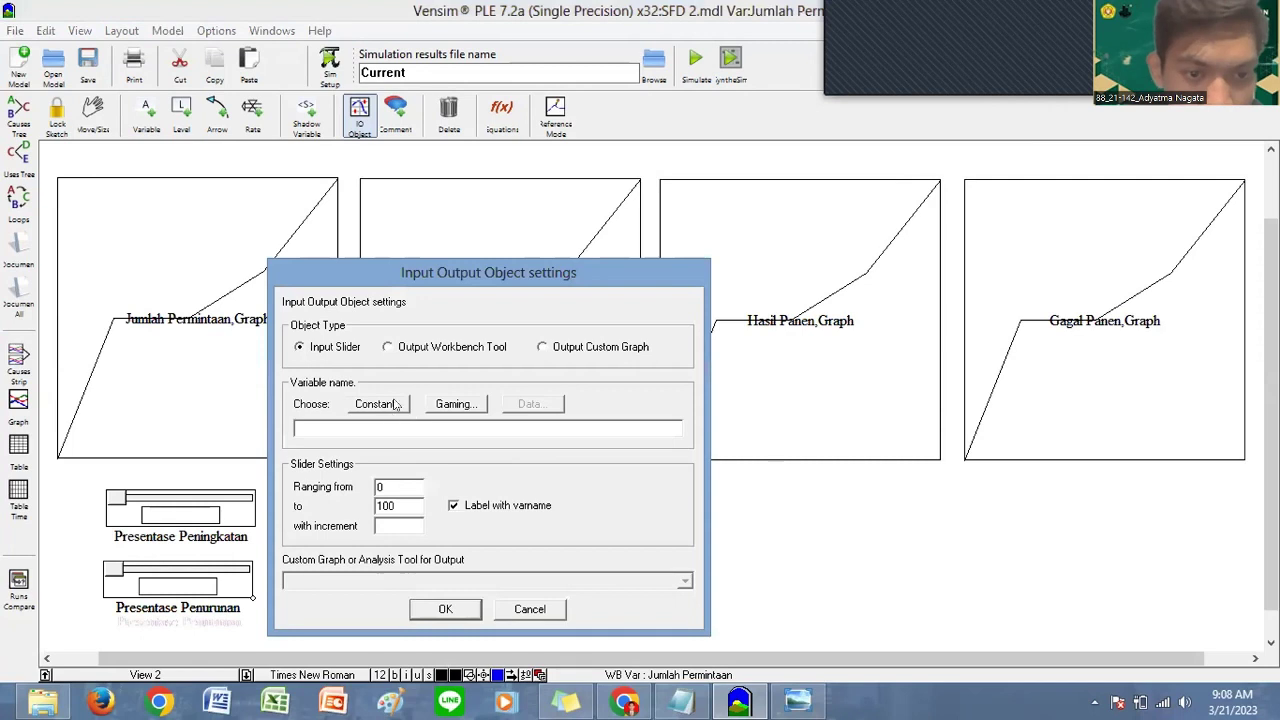
left_click(395, 404)
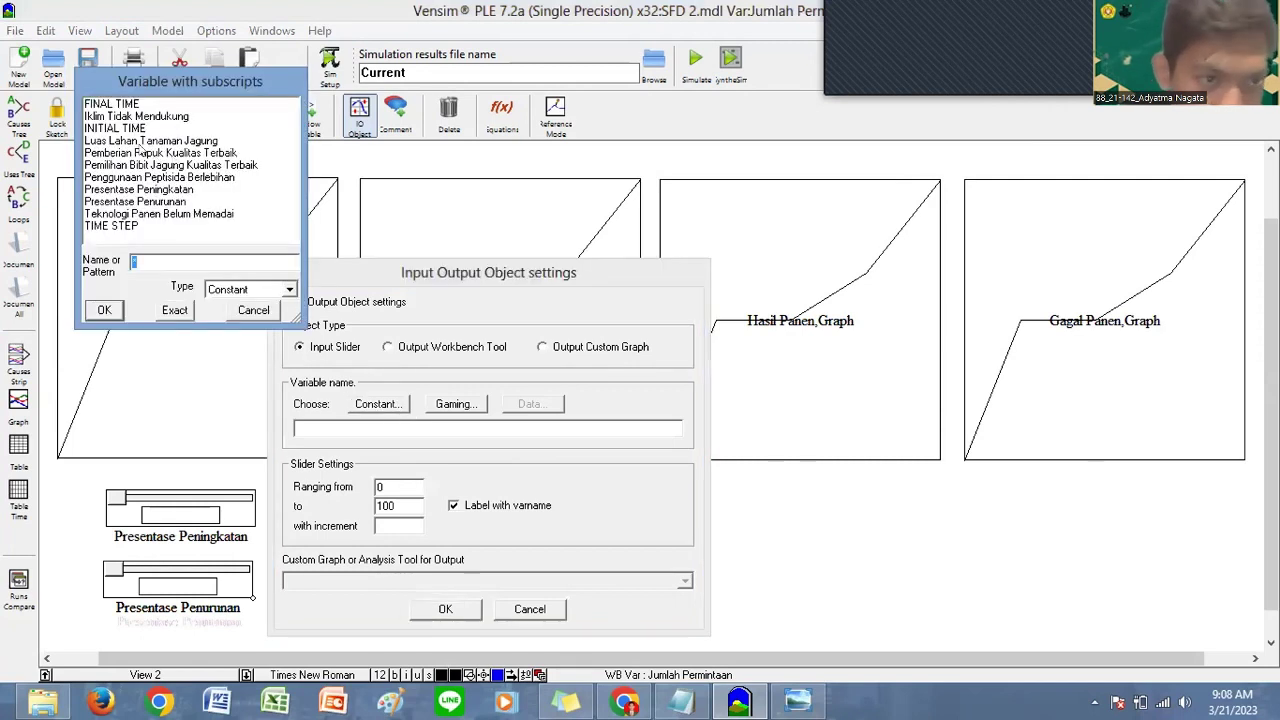
left_click(150, 152)
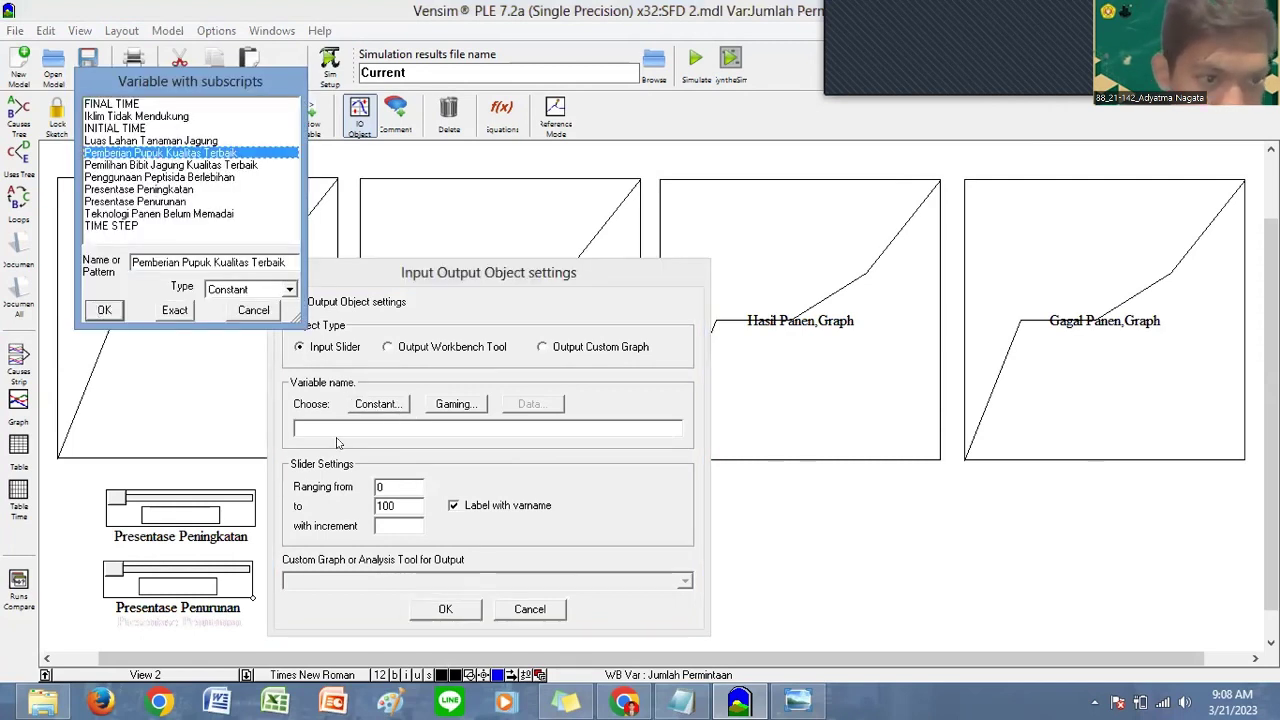
Step: Set the Pemberian Pupuk Kualitas Terbaik slider's upper limit to 4000 and its increment to 100
left_click(392, 506)
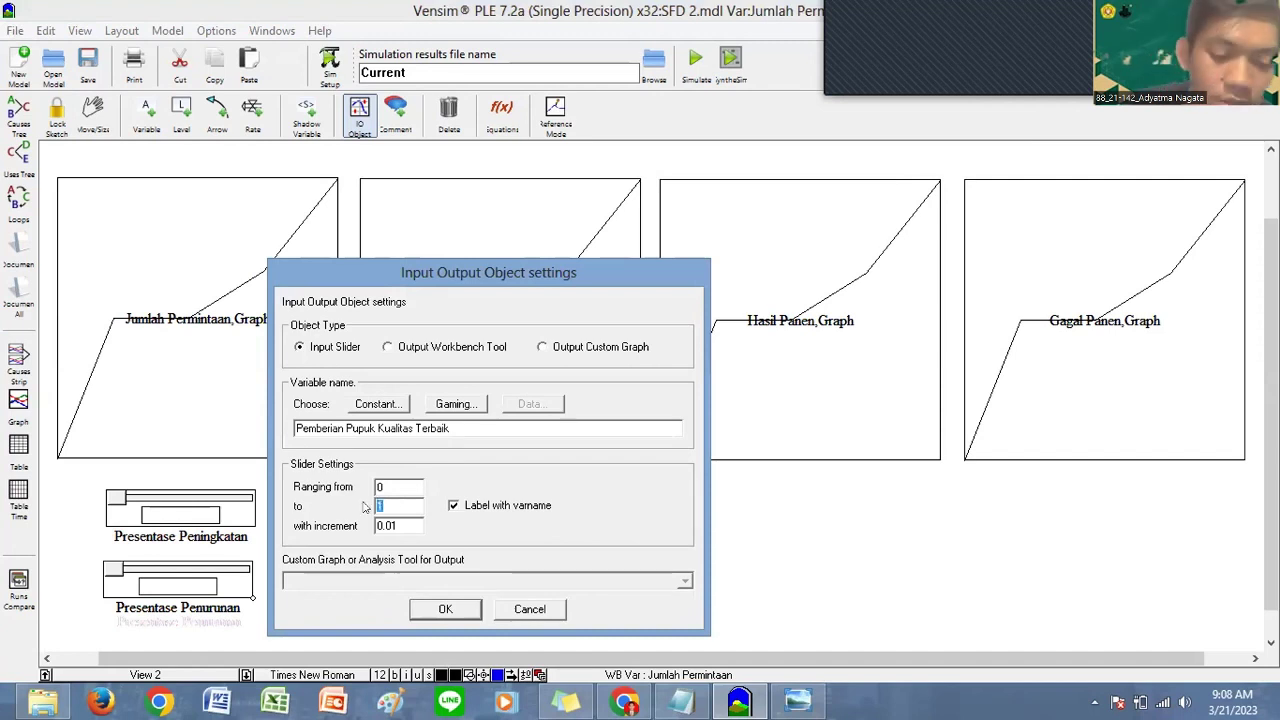
key("BackSpace")
type("4000")
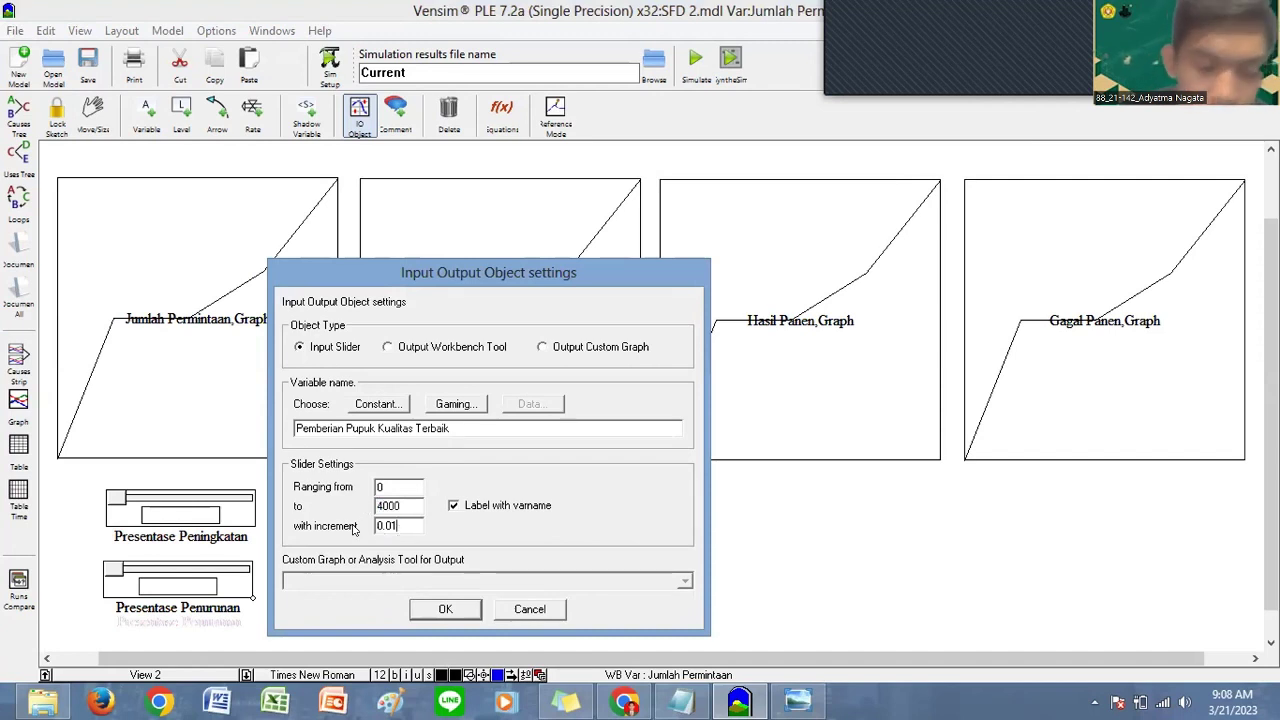
key("BackSpace")
key("BackSpace")
key("BackSpace")
key("BackSpace")
type("10")
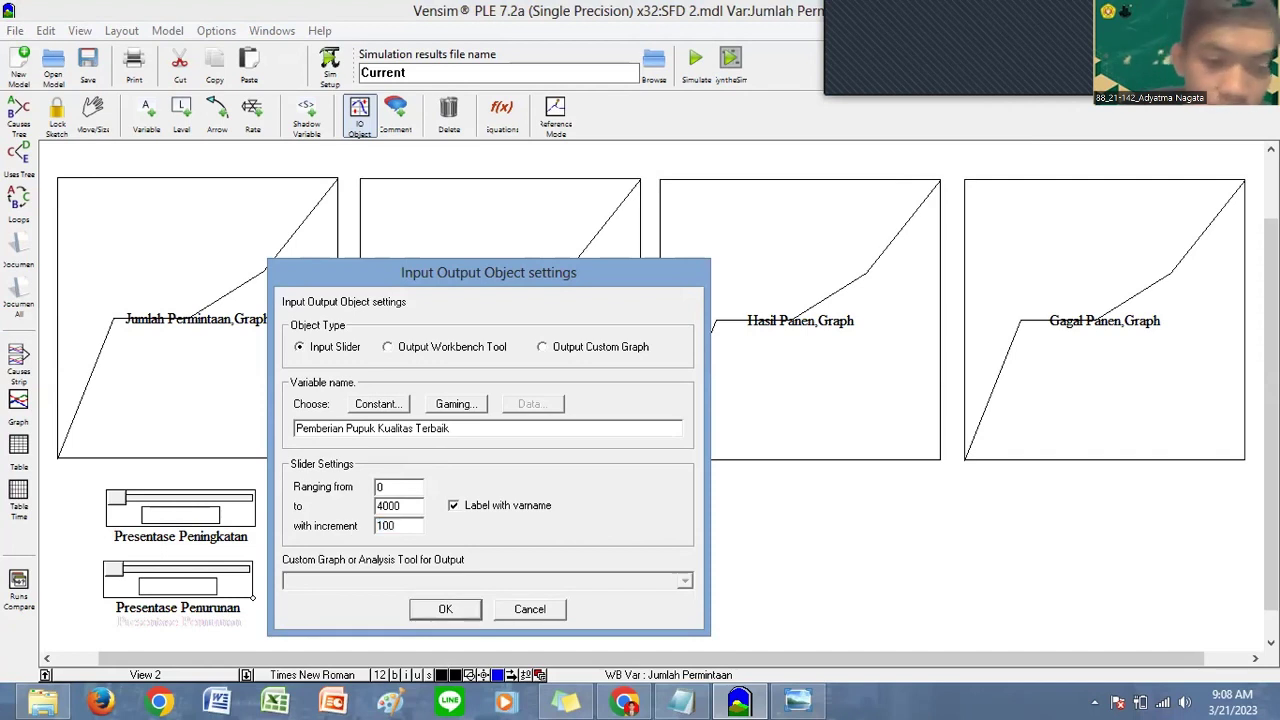
left_click(445, 609)
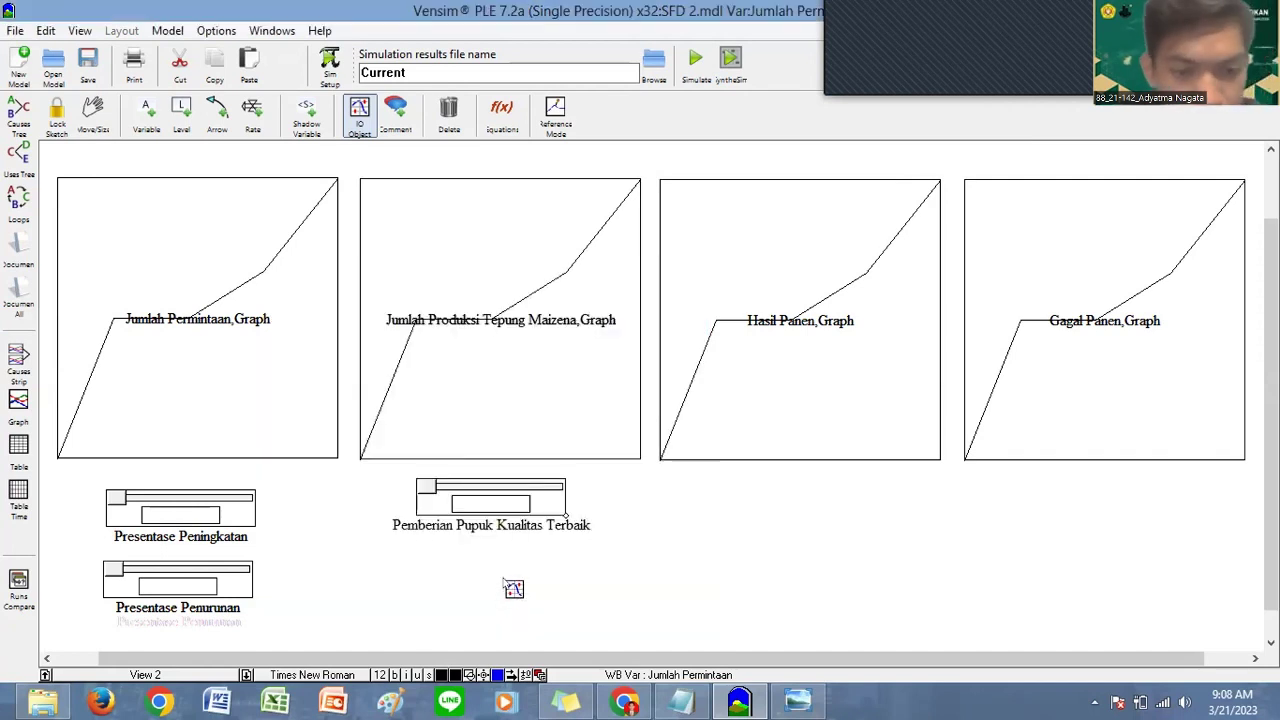
right_click(503, 583)
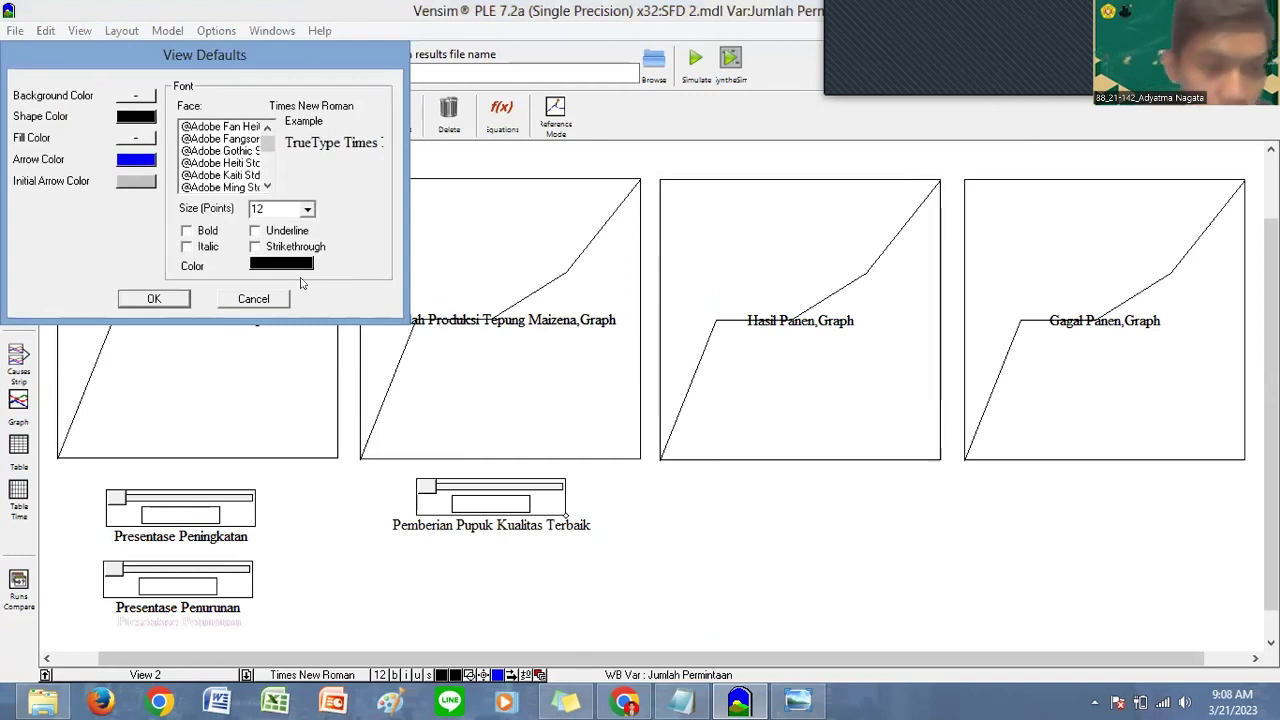
key("Escape")
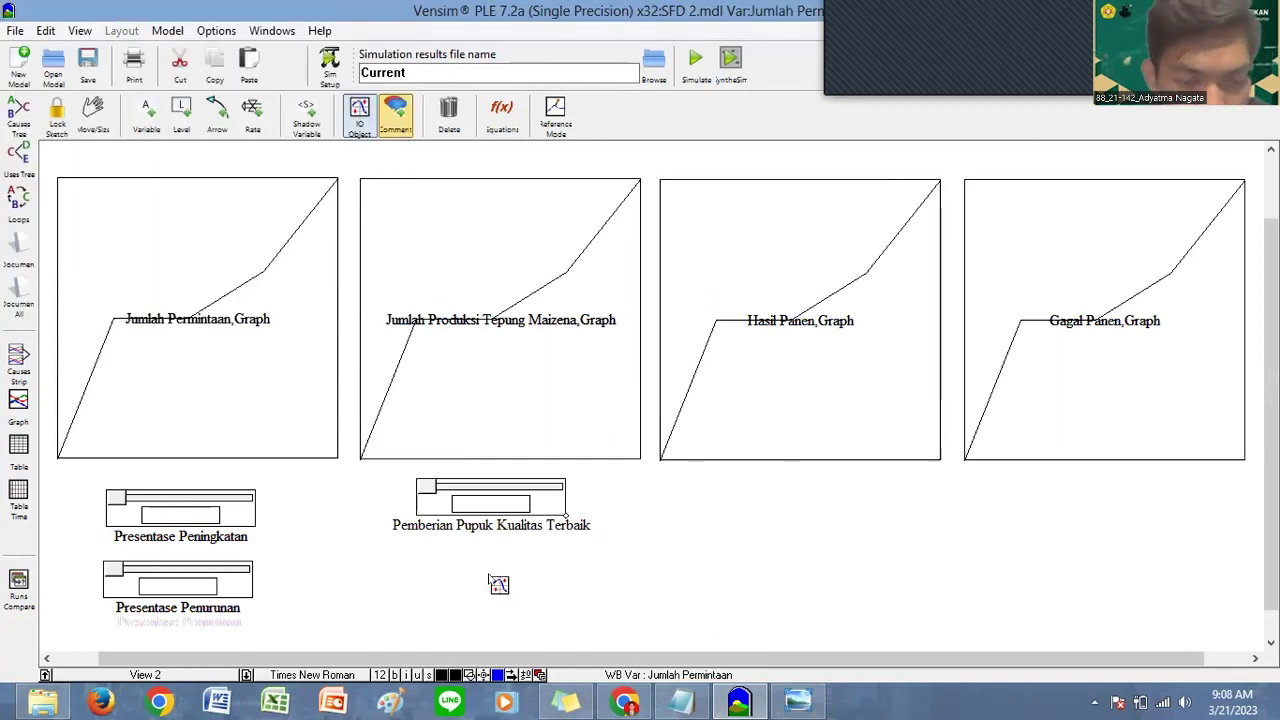
Step: Create an Input Slider object below the Pemberian Pupuk Kualitas Terbaik slider and assign it the constant Penggunaan Peptisida Berlebihan
left_click(484, 403)
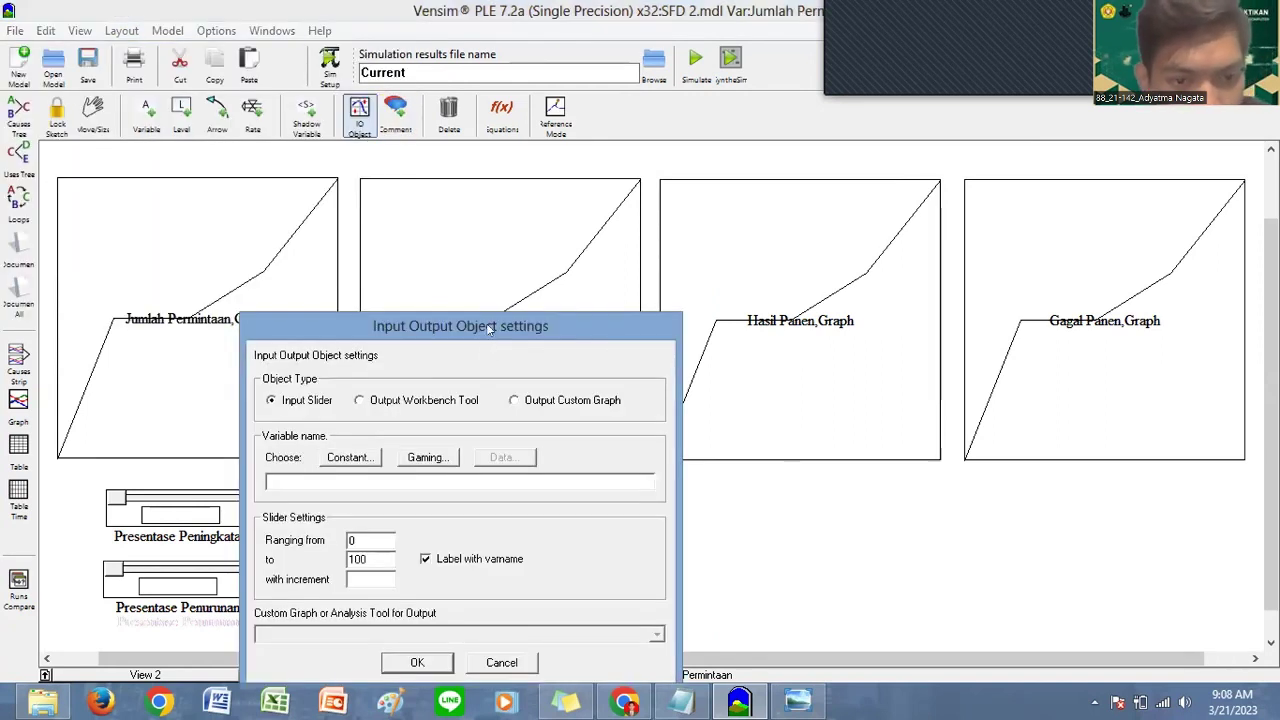
left_click(340, 412)
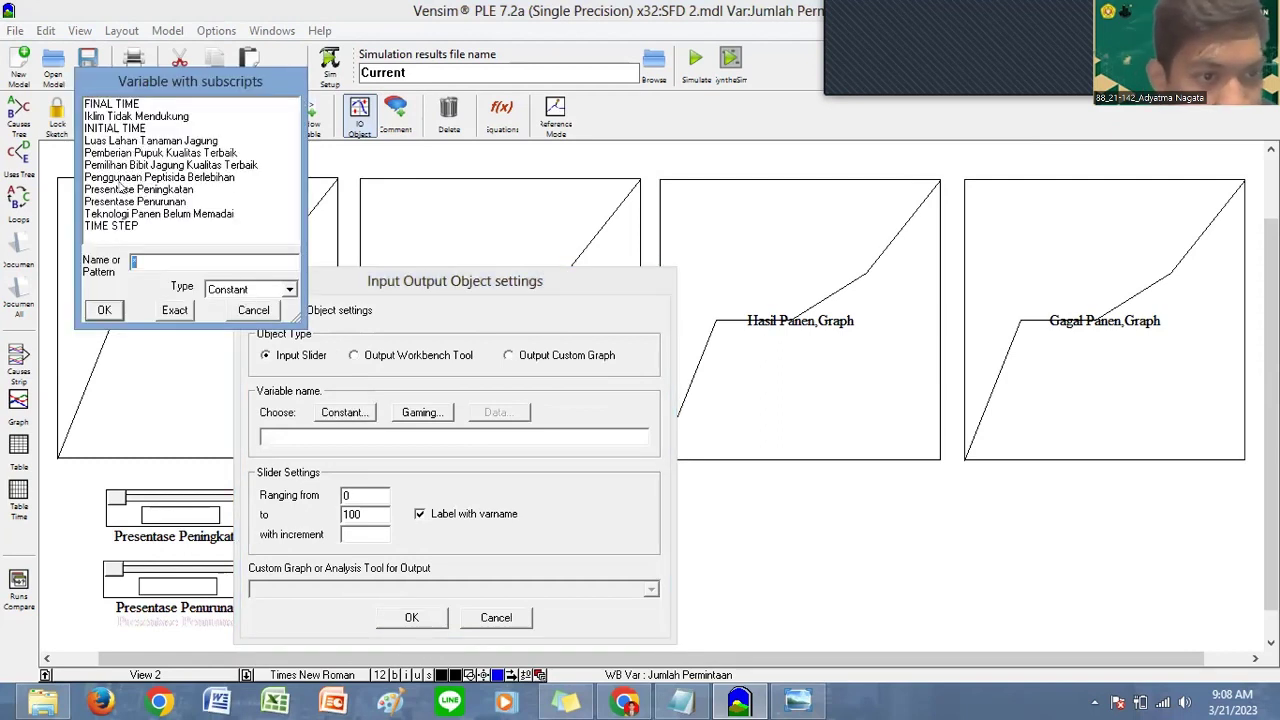
left_click(116, 178)
key("Return")
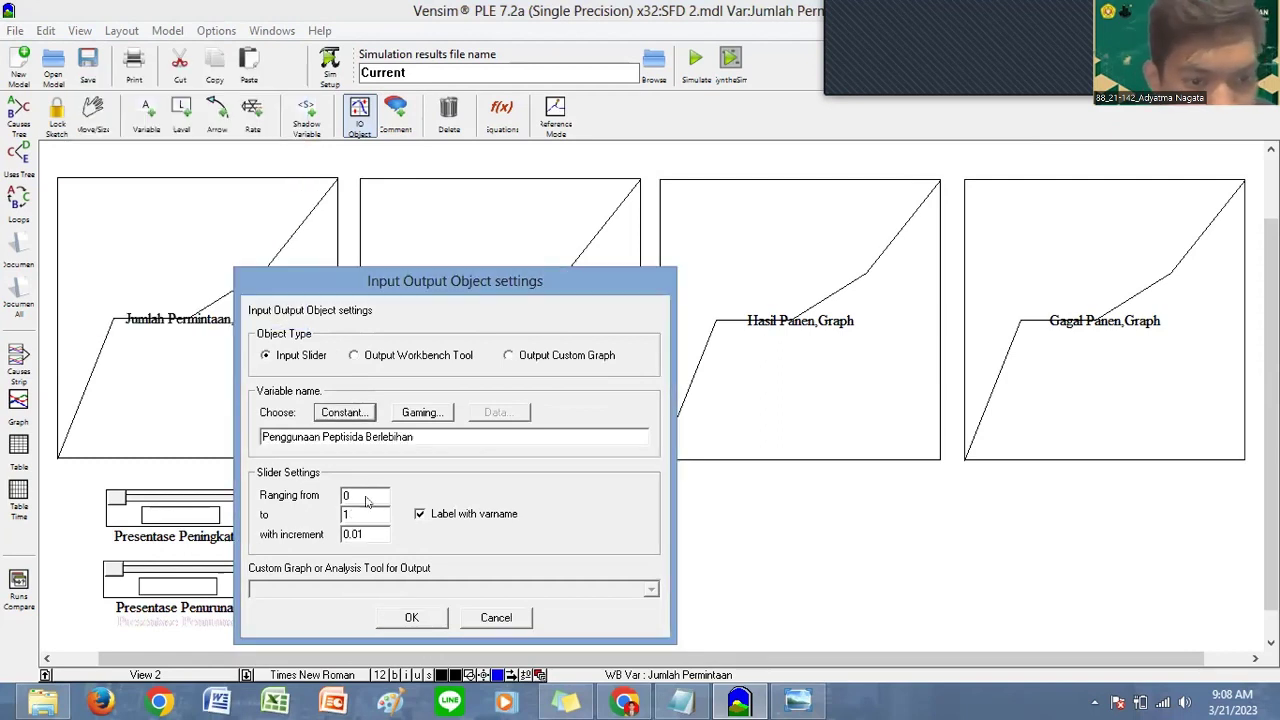
Step: Set the Penggunaan Peptisida Berlebihan slider's upper limit to 4000 and its increment to 100
left_click(366, 507)
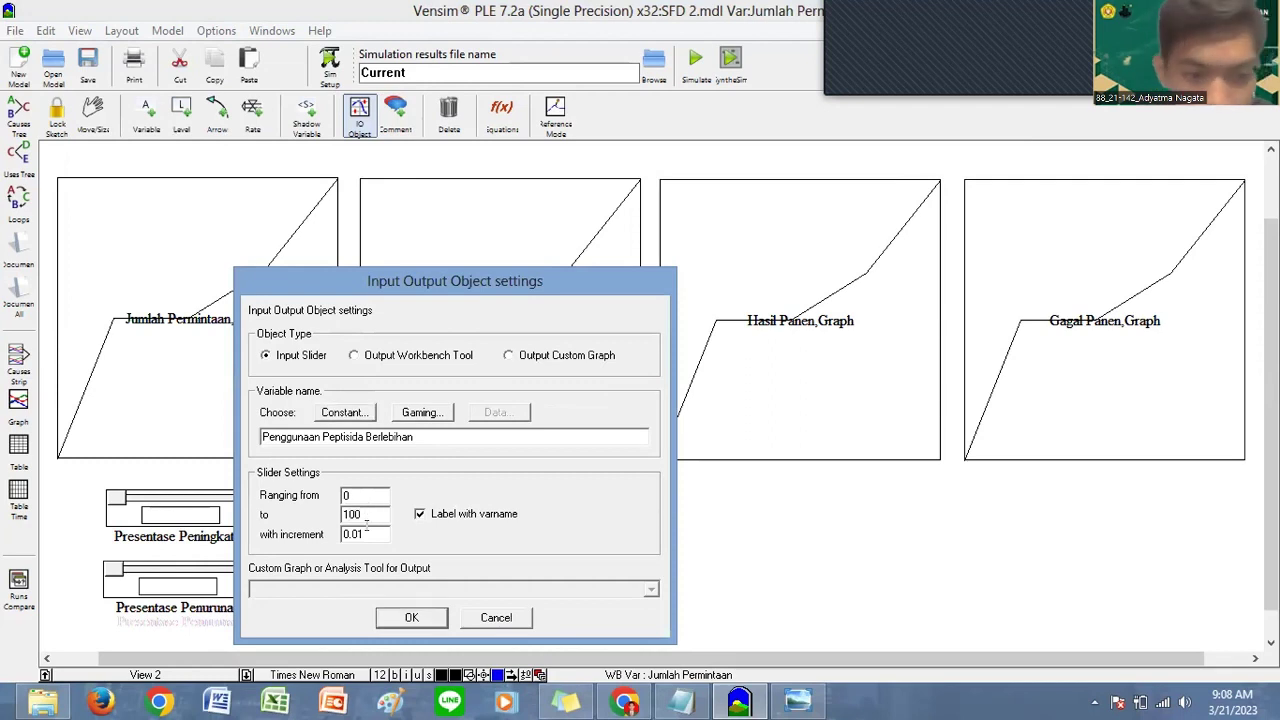
key("BackSpace")
key("BackSpace")
key("BackSpace")
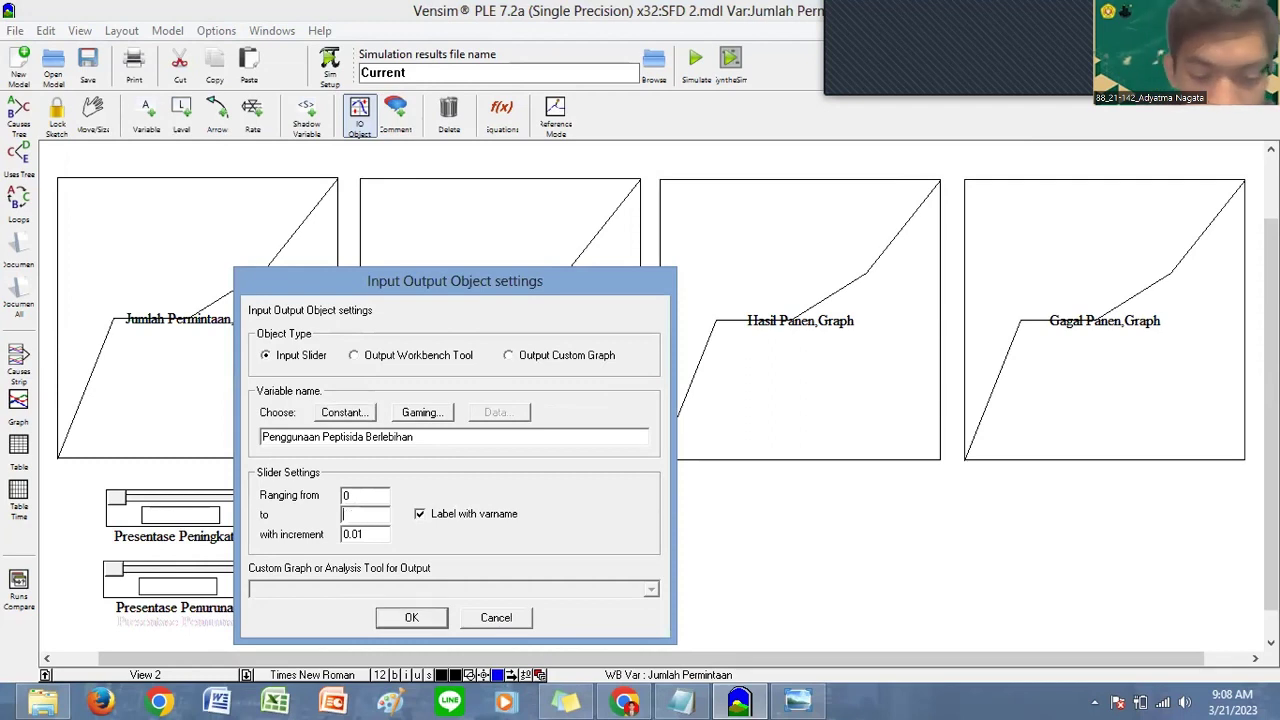
type("4000")
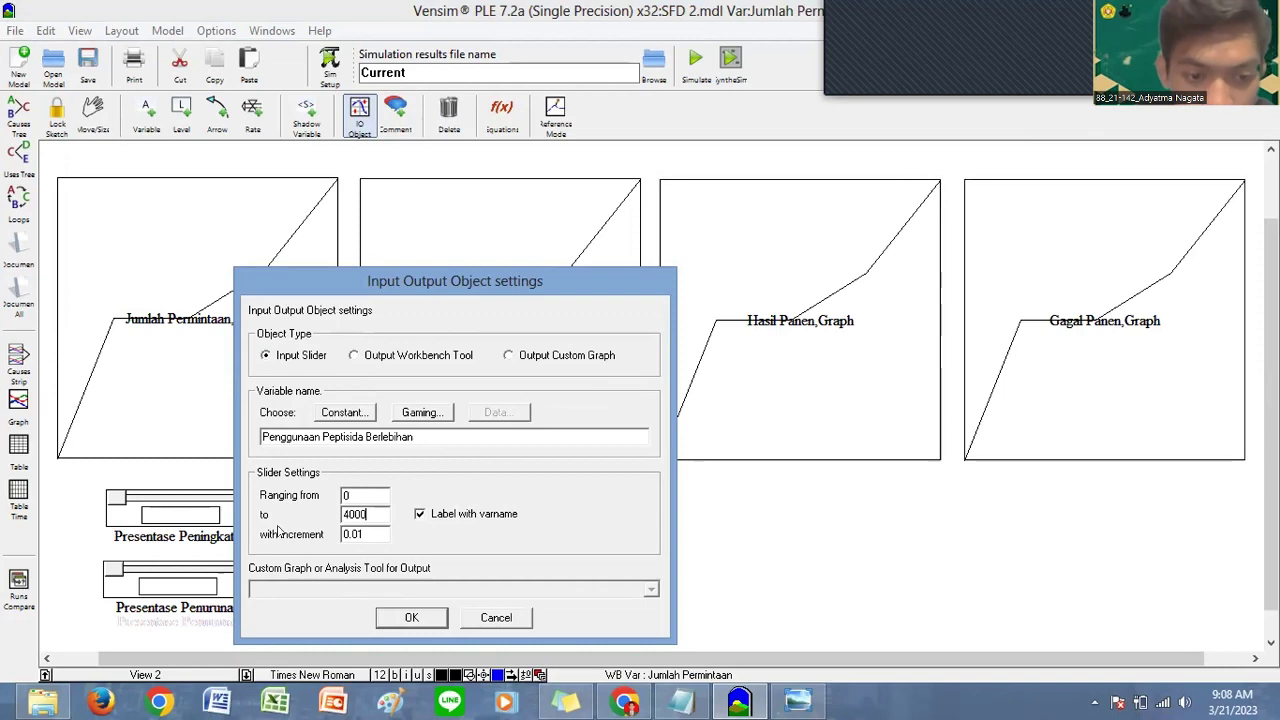
key("Tab")
type("100")
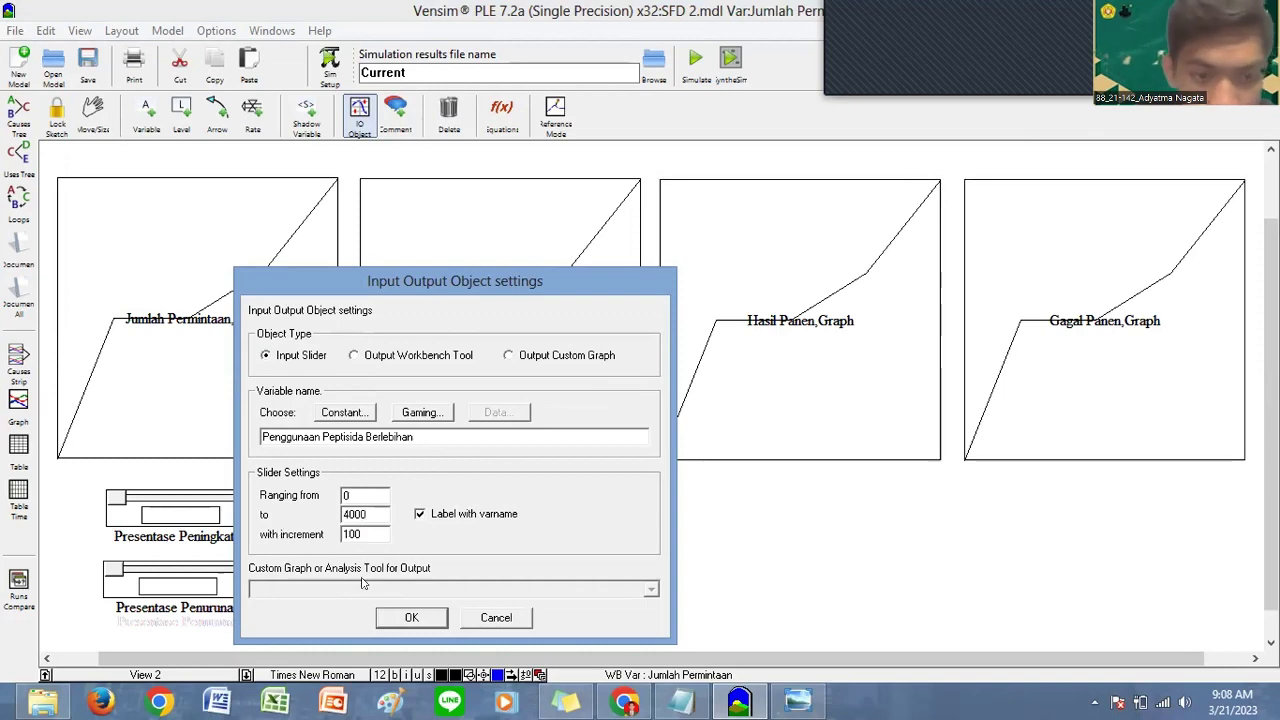
left_click(430, 615)
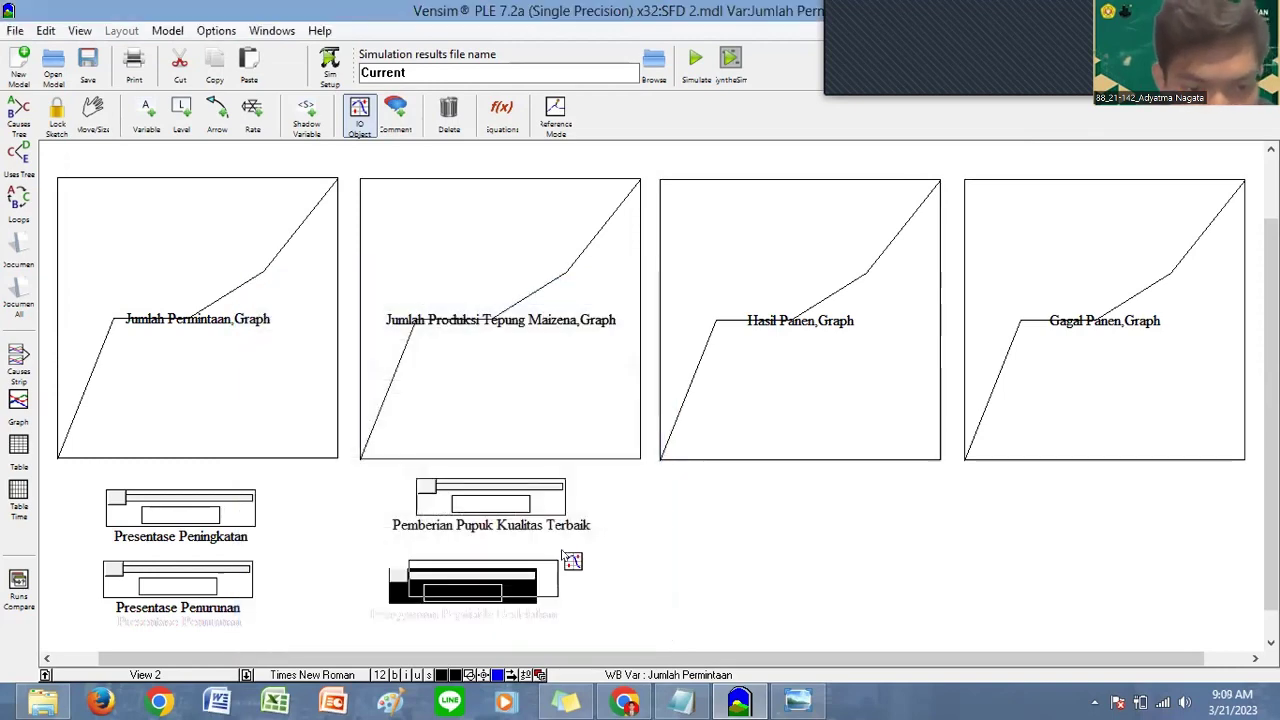
Step: Create an Input Slider object below the Hasil Panen graph and assign it the constant Pemilihan Bibit Jagung Kualitas Terbaik
left_click(721, 381)
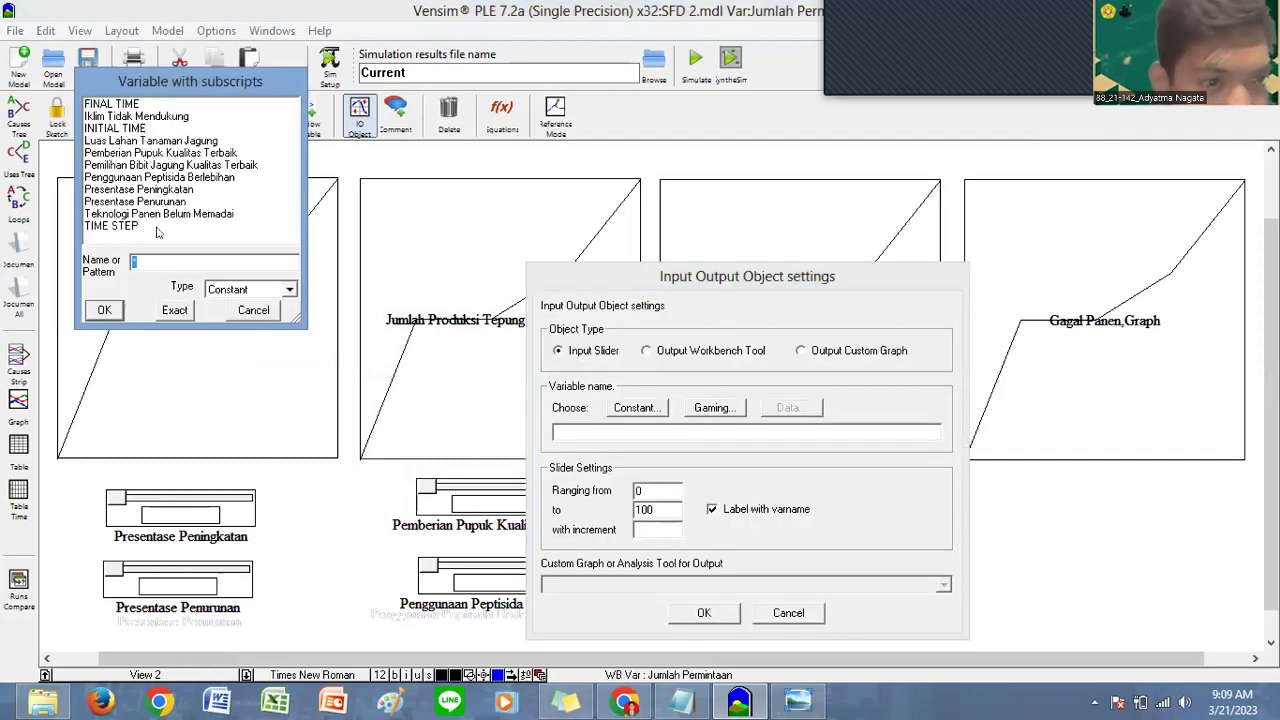
left_click(150, 165)
left_click(104, 310)
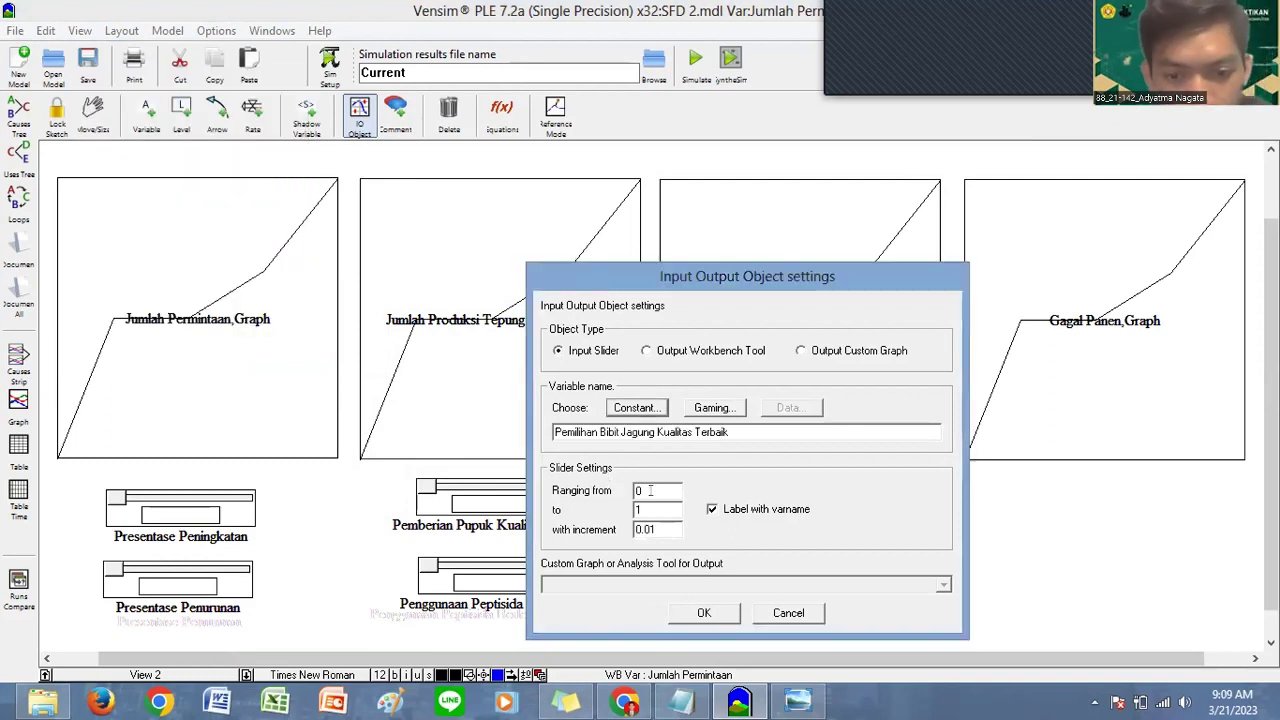
Step: Set the Pemilihan Bibit Jagung Kualitas Terbaik slider's upper limit to 4000 and its increment to 100
left_click(638, 509)
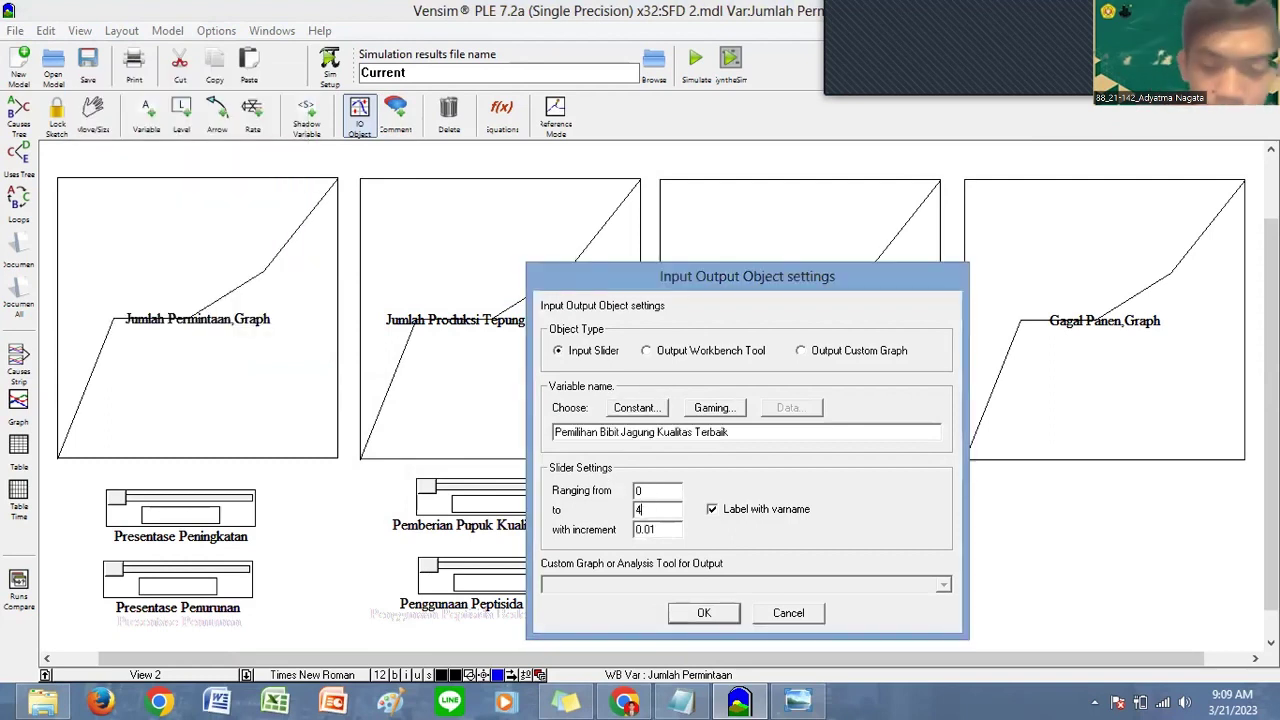
type("4000")
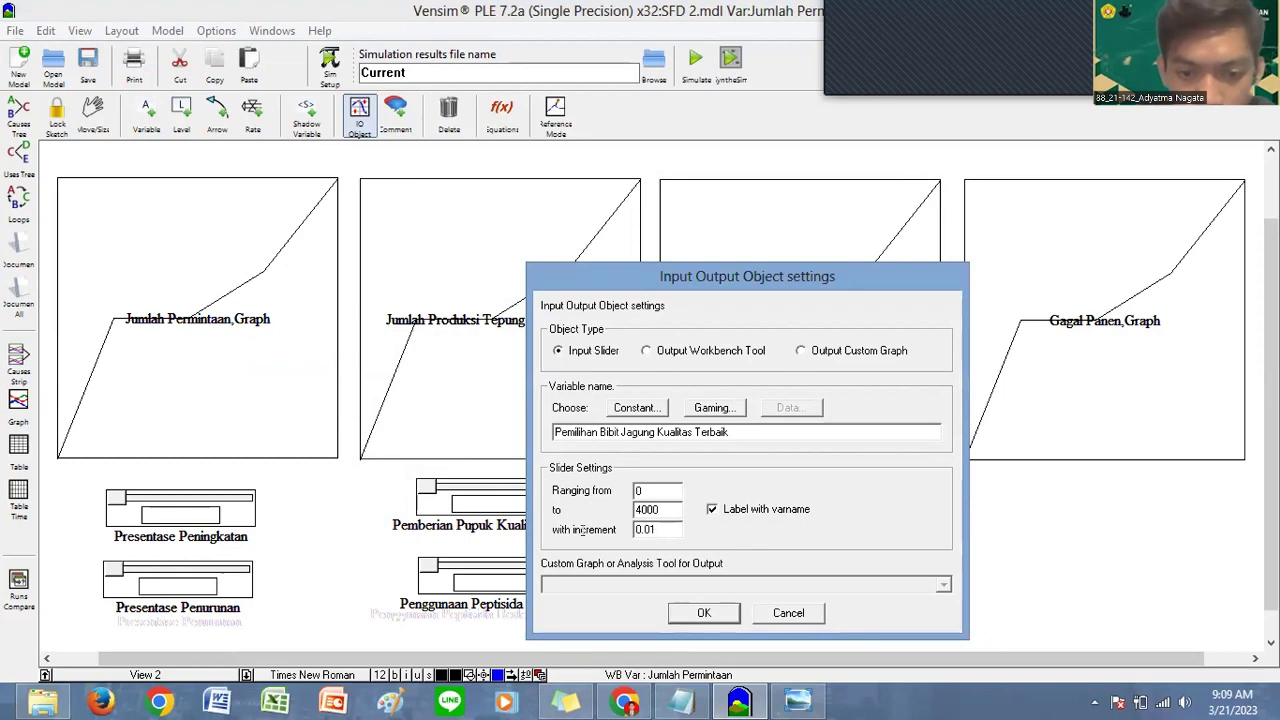
key("Tab")
type("100")
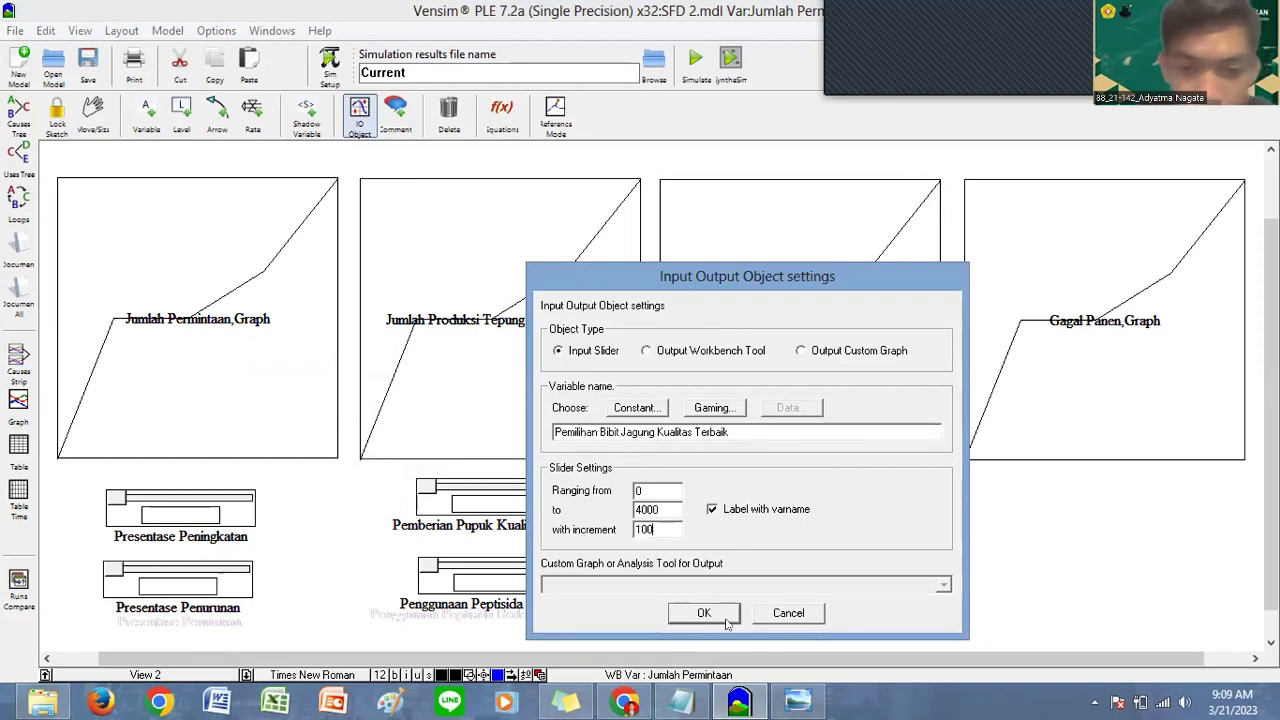
key("Return")
Step: Create an Input Slider object below the Pemilihan Bibit Jagung Kualitas Terbaik slider, using the constant Teknologi Panen Belum Memadai
left_click(507, 451)
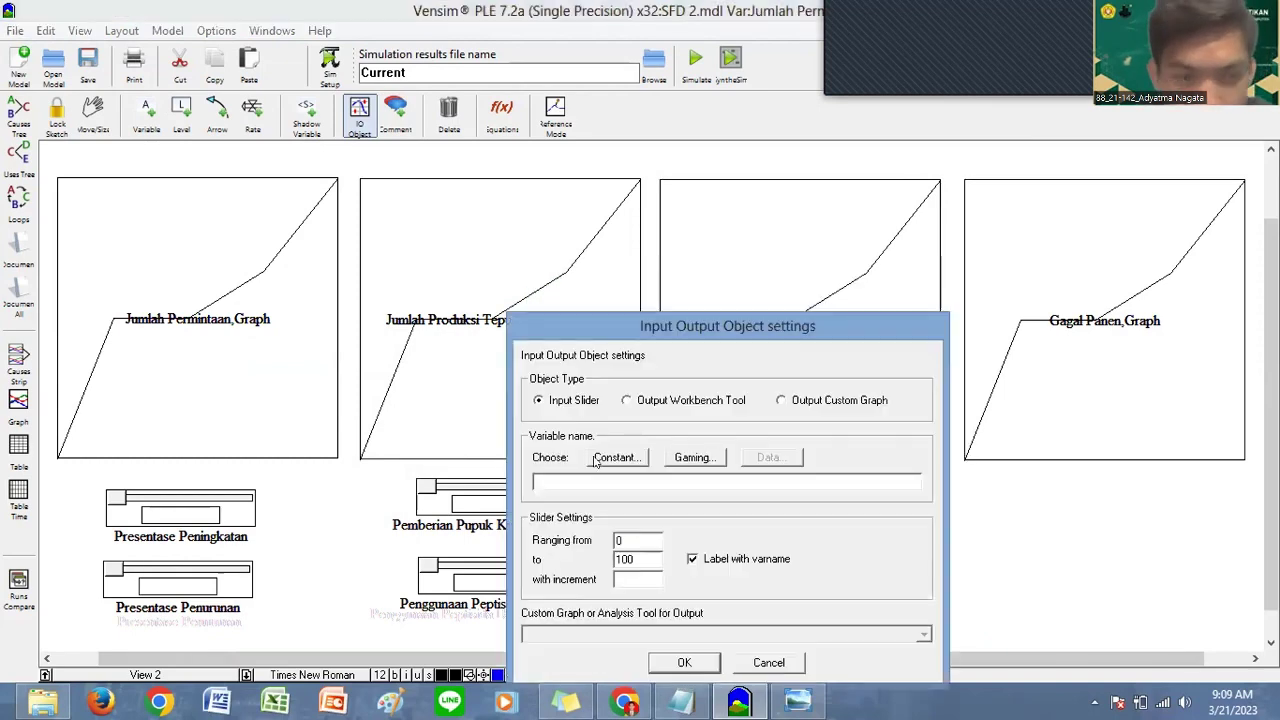
key("Return")
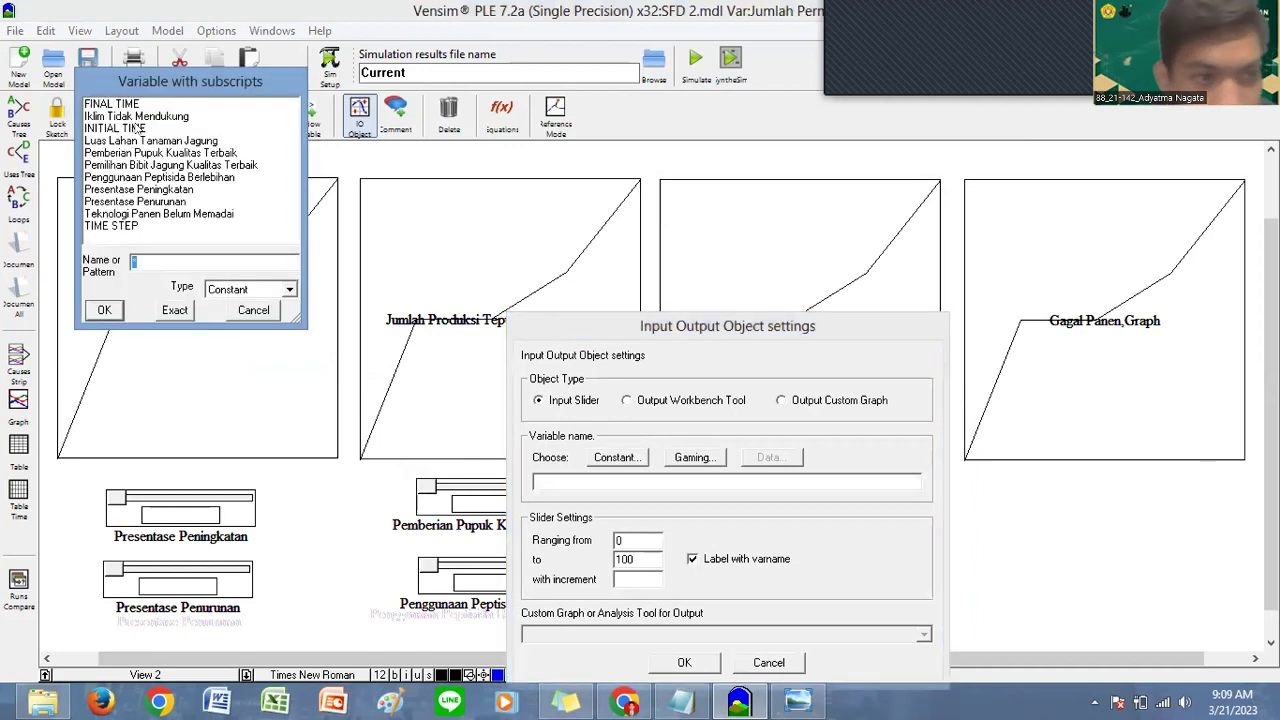
left_click(155, 214)
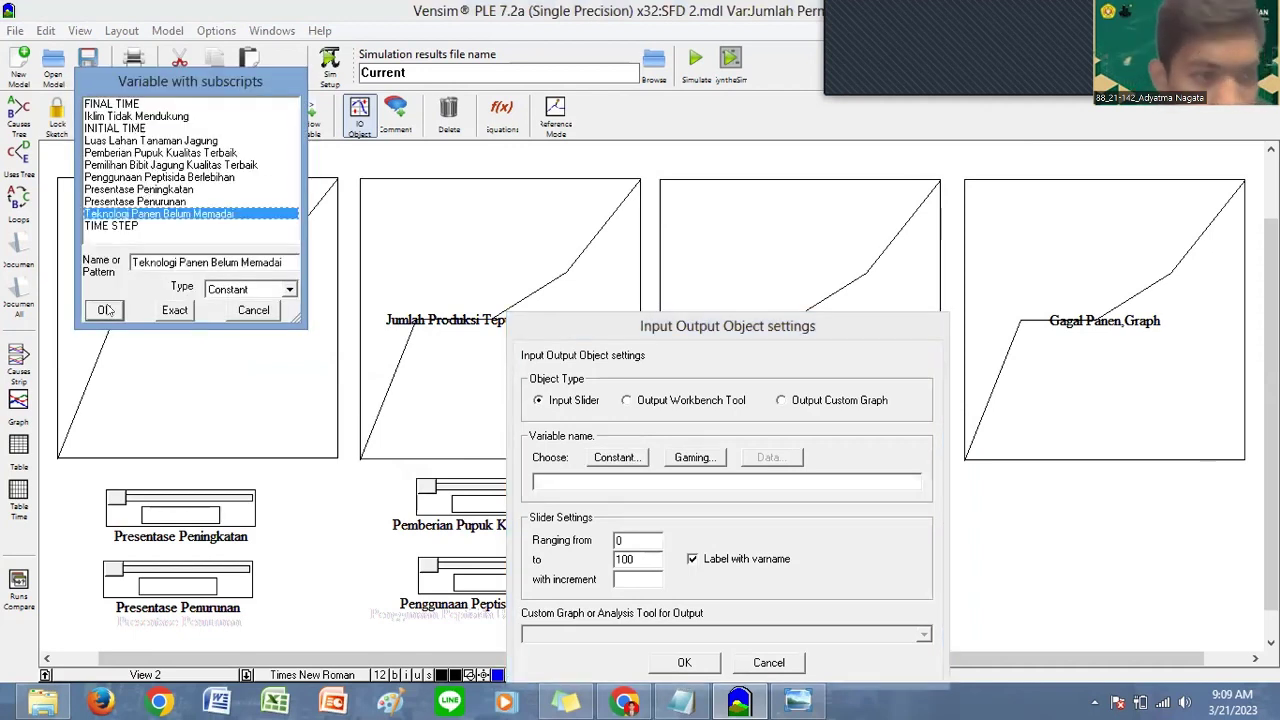
left_click(105, 310)
Step: Set the Teknologi Panen Belum Memadai slider's upper limit to 4000 and its increment to 100
left_click(640, 558)
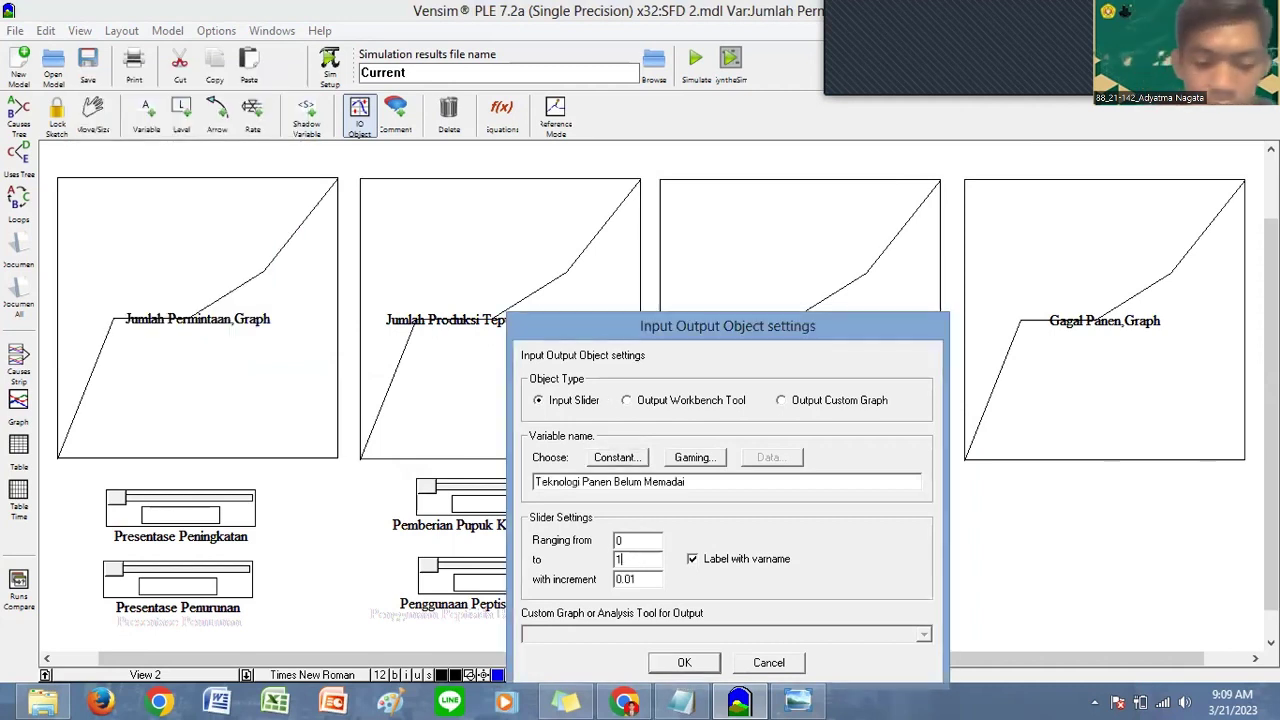
type("4000")
double_click(650, 579)
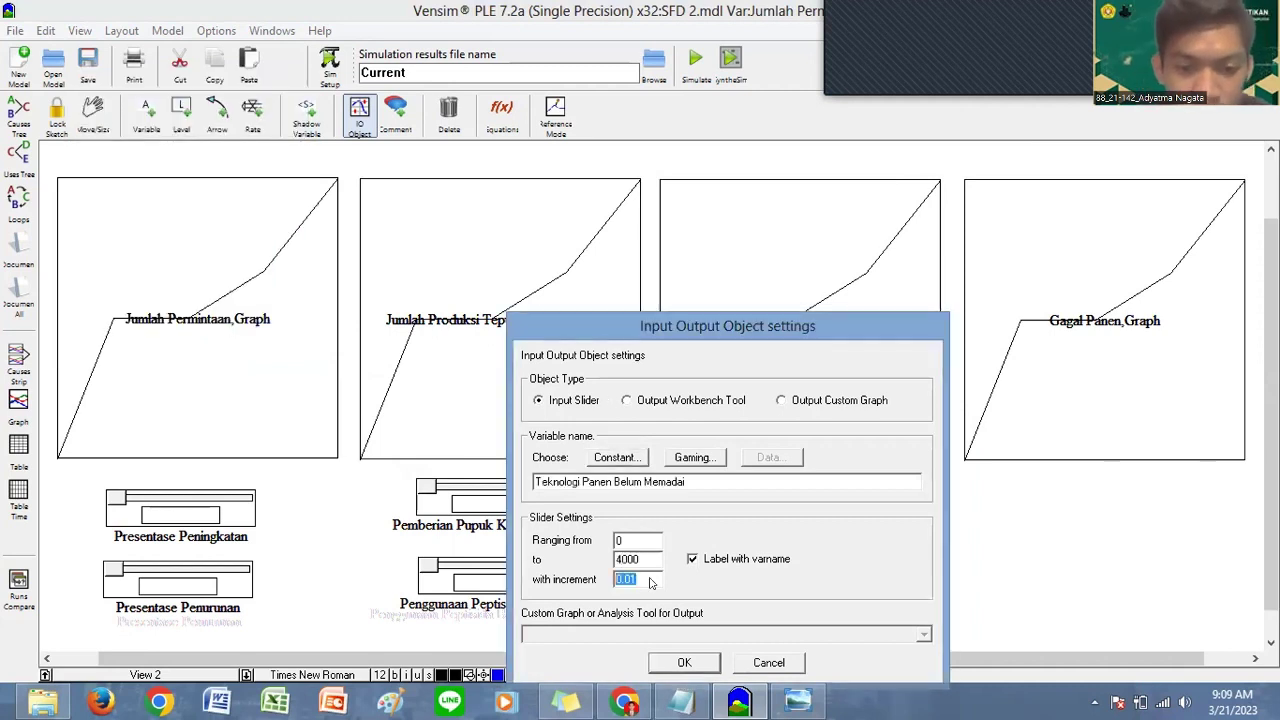
type("100")
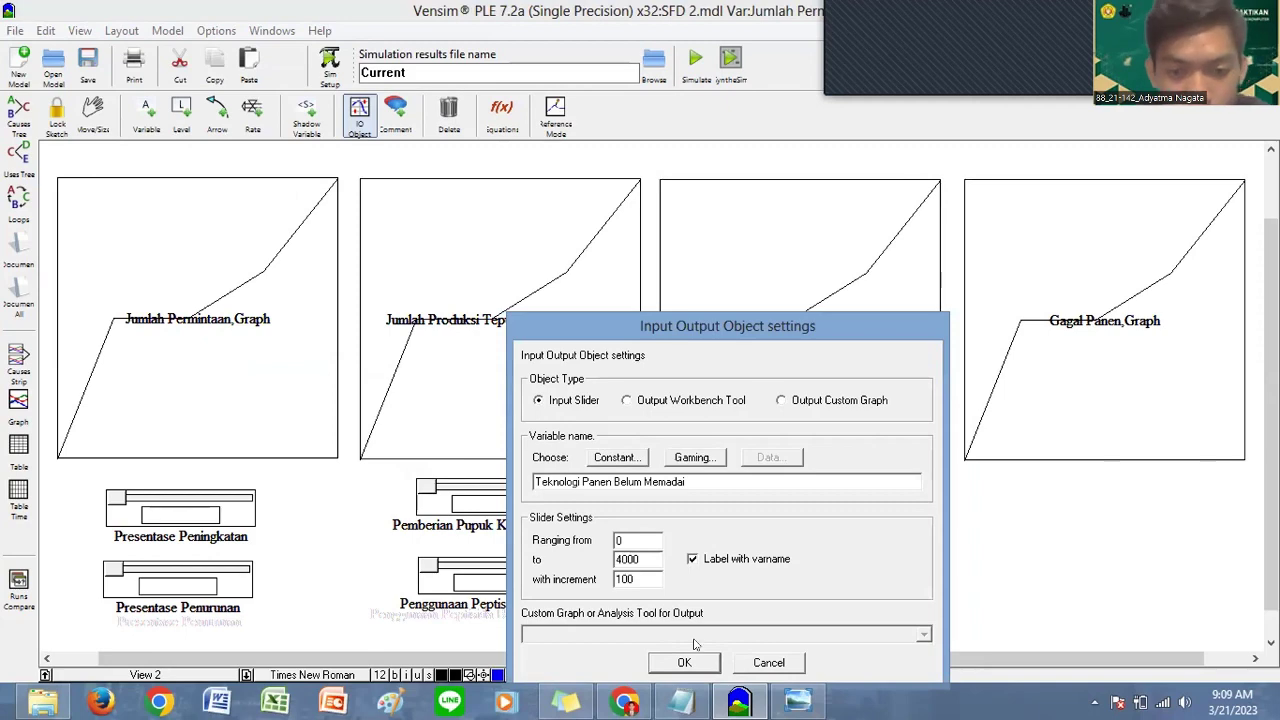
key("Return")
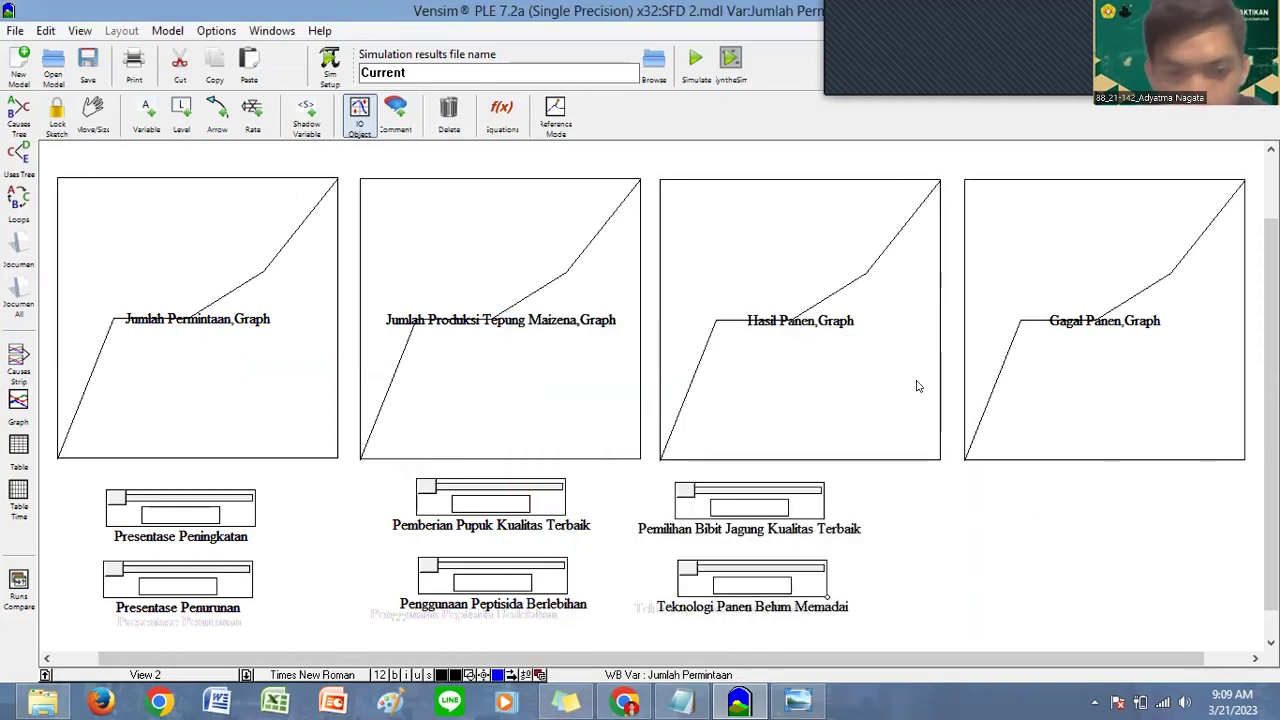
Step: Create an Input Slider object below the Gagal Panen graph and assign it the constant Luas Lahan Tanaman Jagung
left_click(910, 410)
left_click(890, 410)
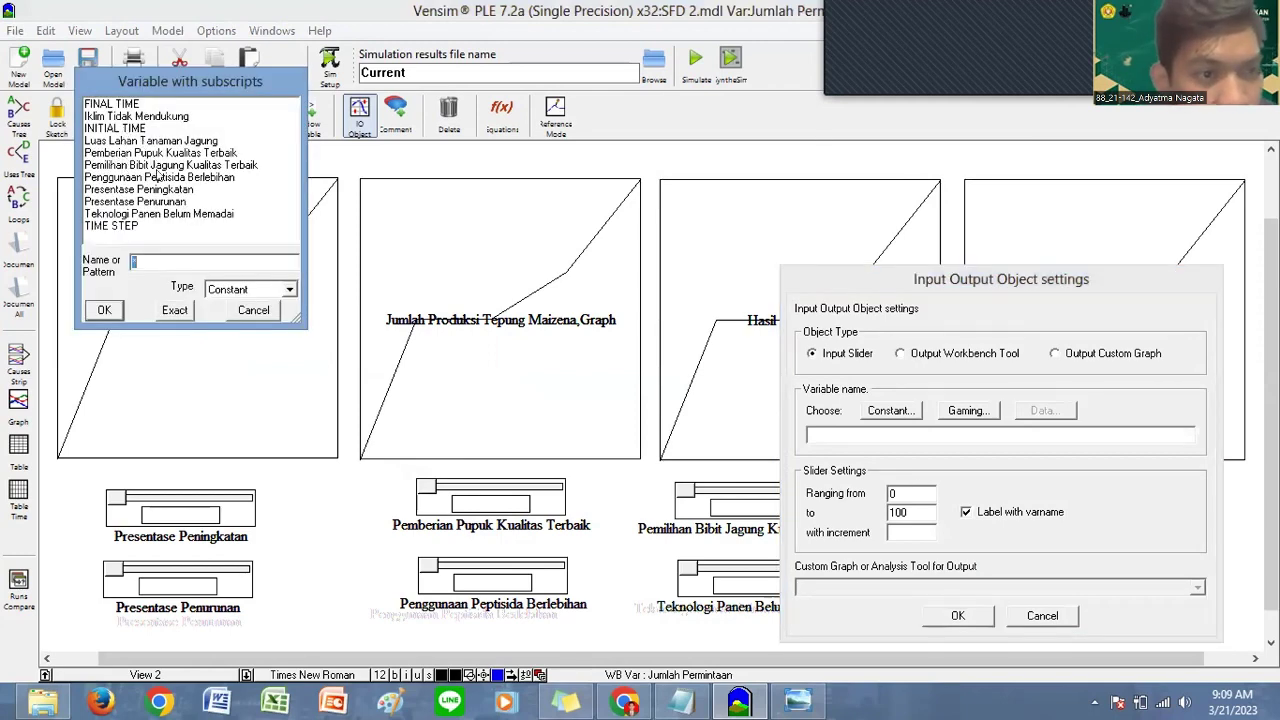
left_click(121, 141)
left_click(108, 304)
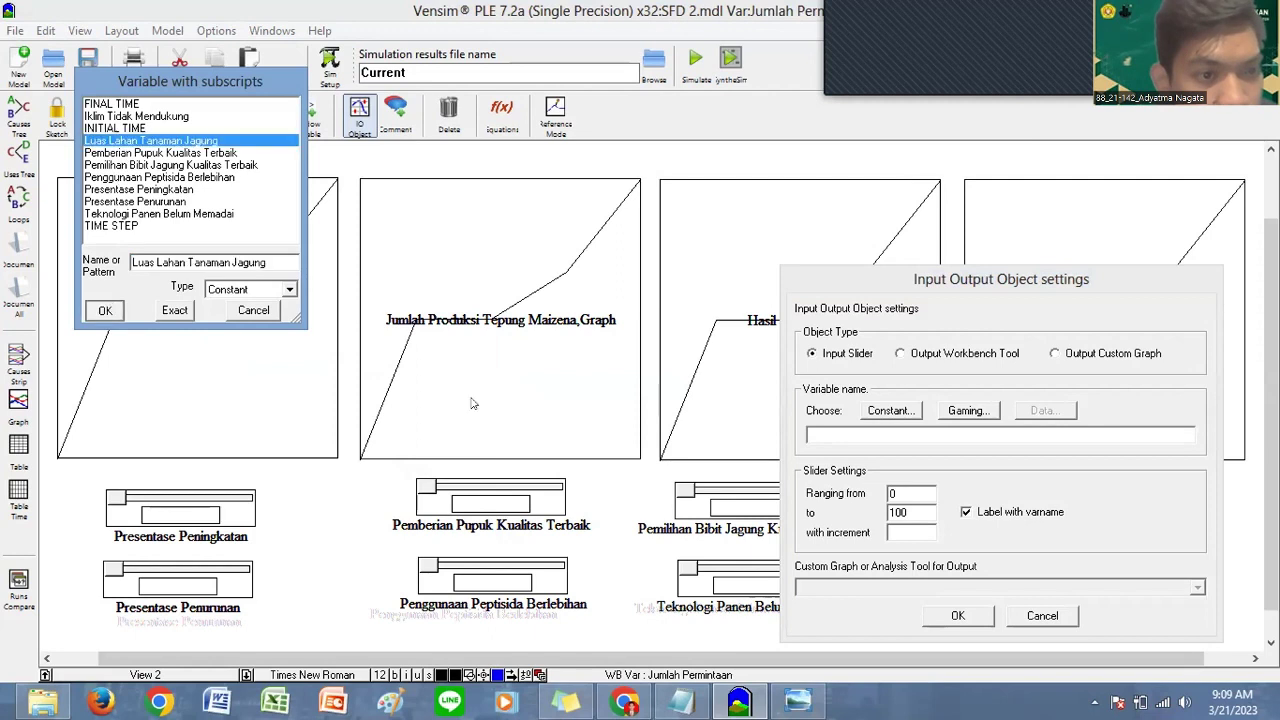
Step: Set the Luas Lahan Tanaman Jagung slider's upper limit to 4000 and change its increment
left_click(897, 512)
type("4")
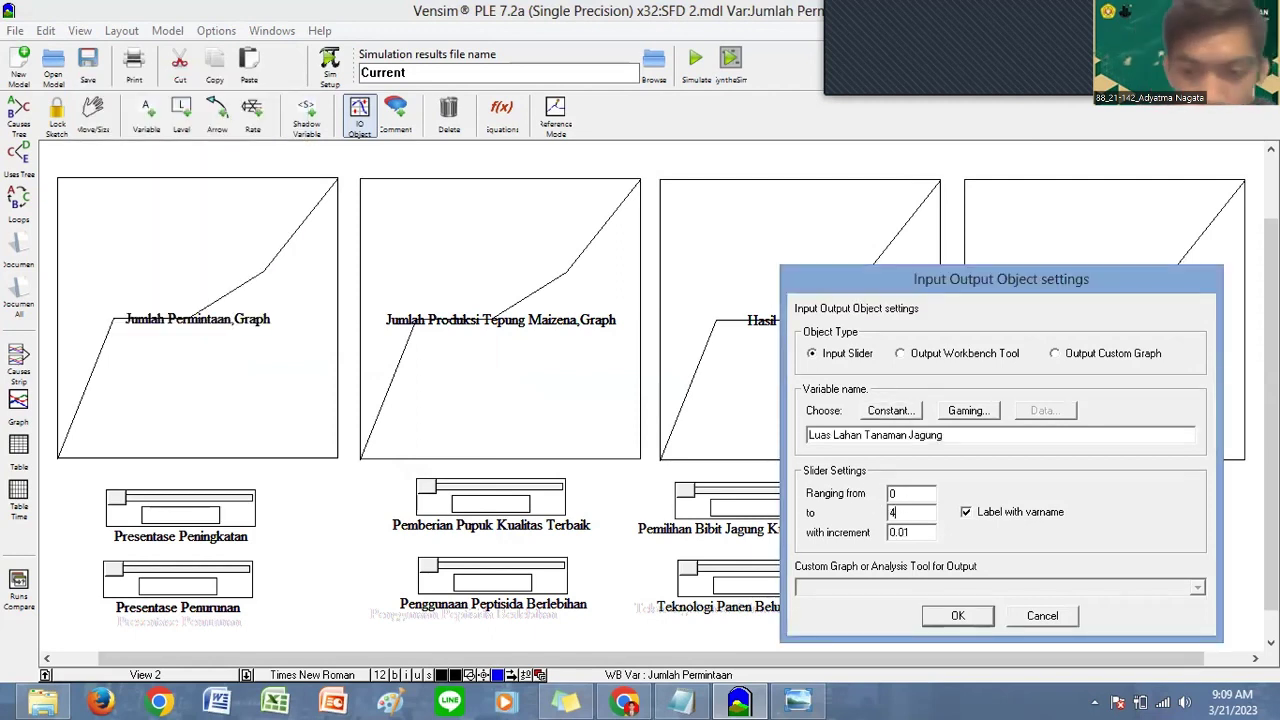
type("000")
key("Tab")
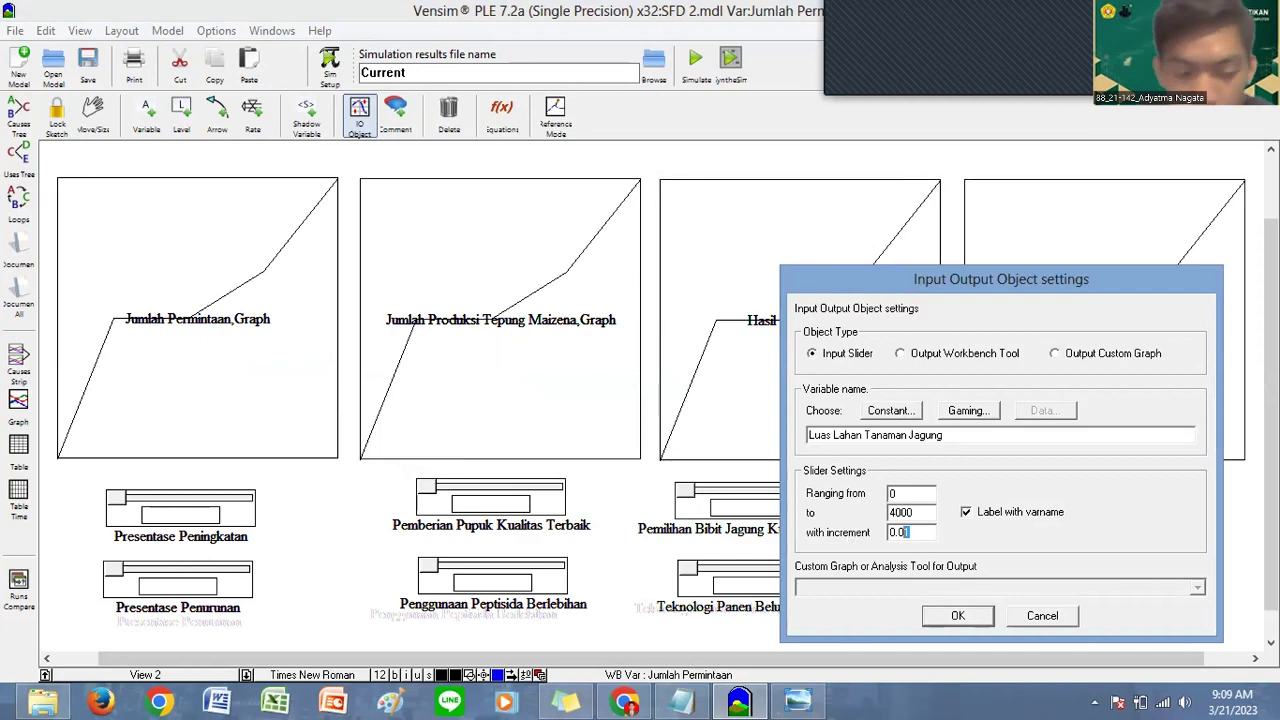
type("1")
left_click(957, 615)
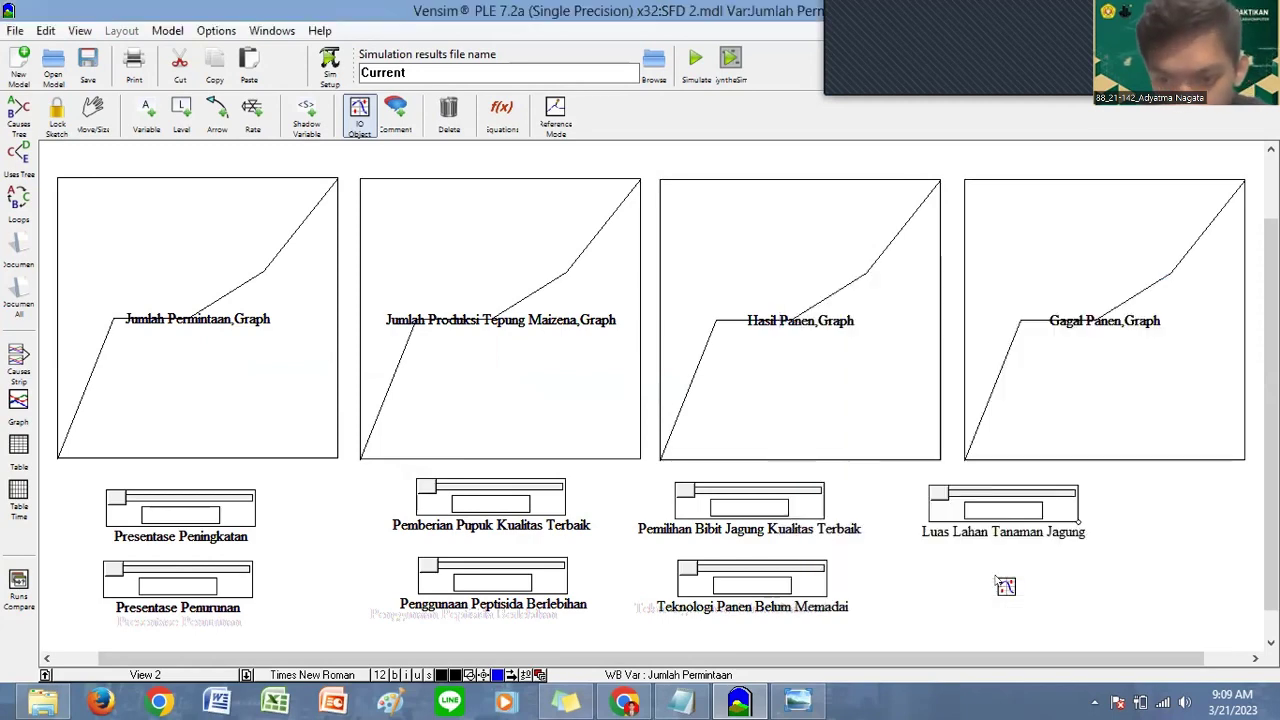
Step: Create an Input Slider object below the Luas Lahan Tanaman Jagung slider and assign it the constant Iklim Tidak Mendukung
left_click(905, 440)
left_click(877, 459)
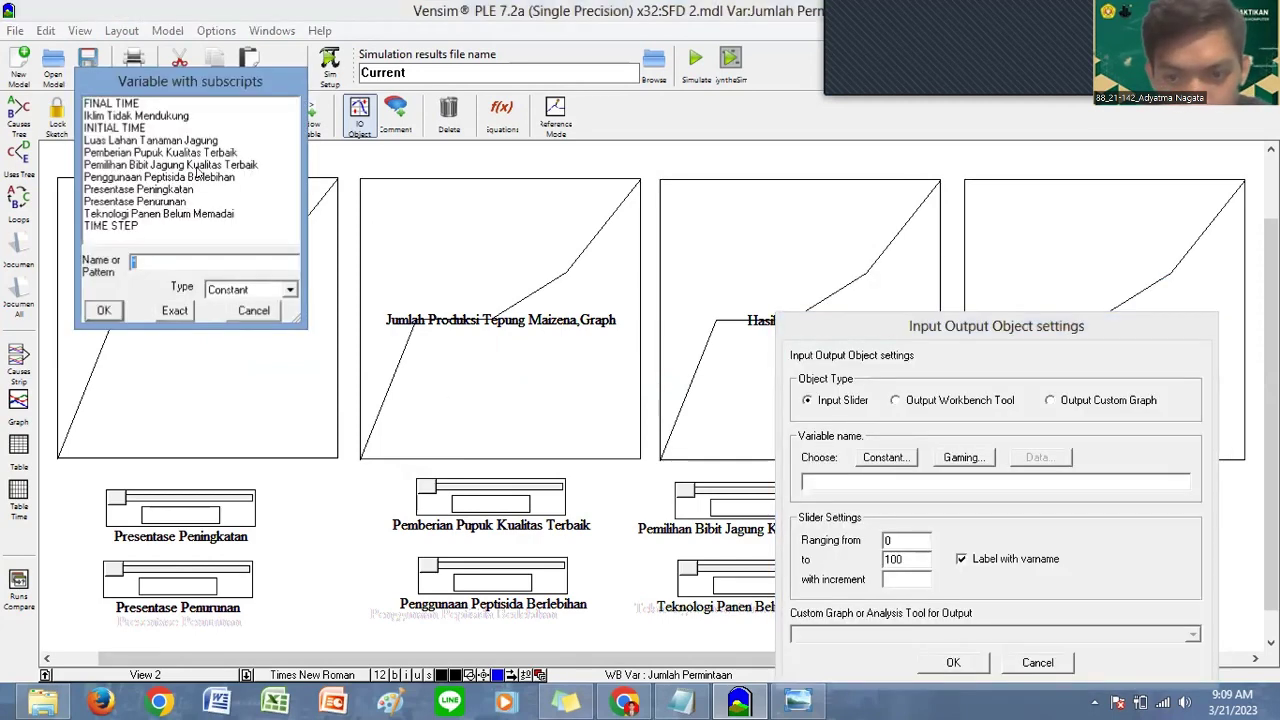
left_click(115, 116)
left_click(104, 310)
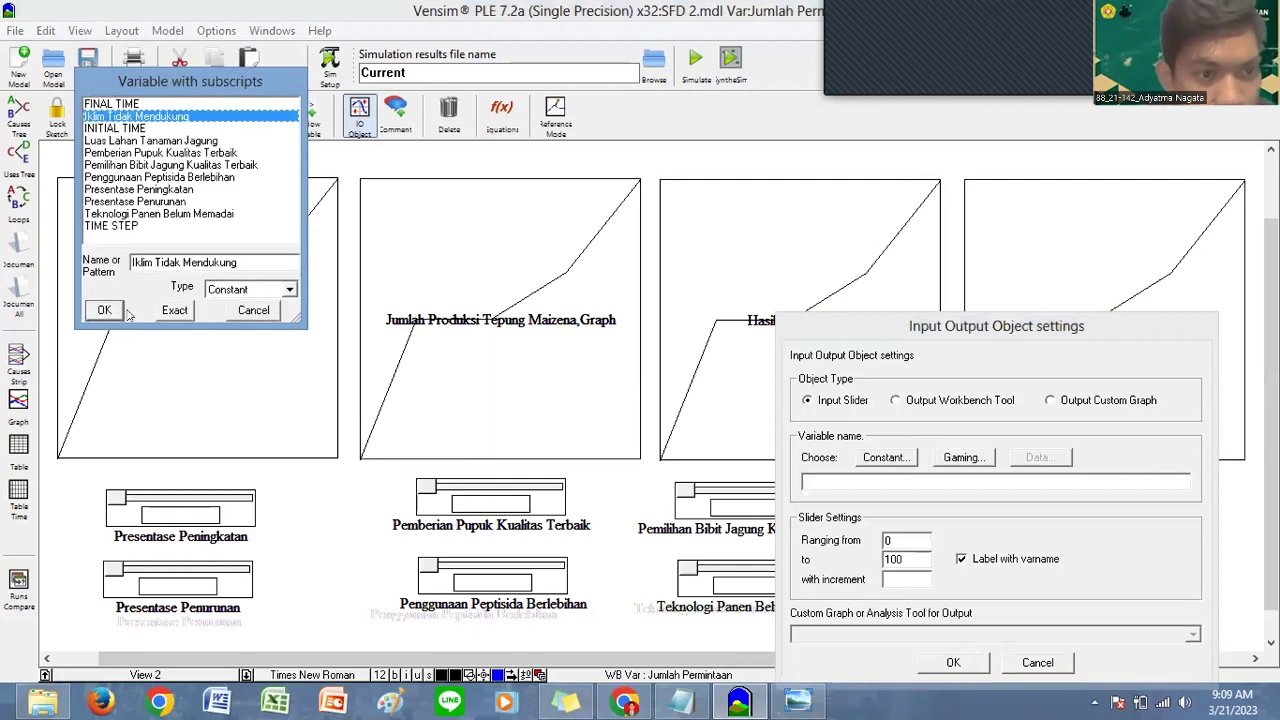
Step: Give the Iklim Tidak Mendukung slider an upper limit of 4000 and increment of 10, and shift it slightly to line up with the slider above
double_click(900, 558)
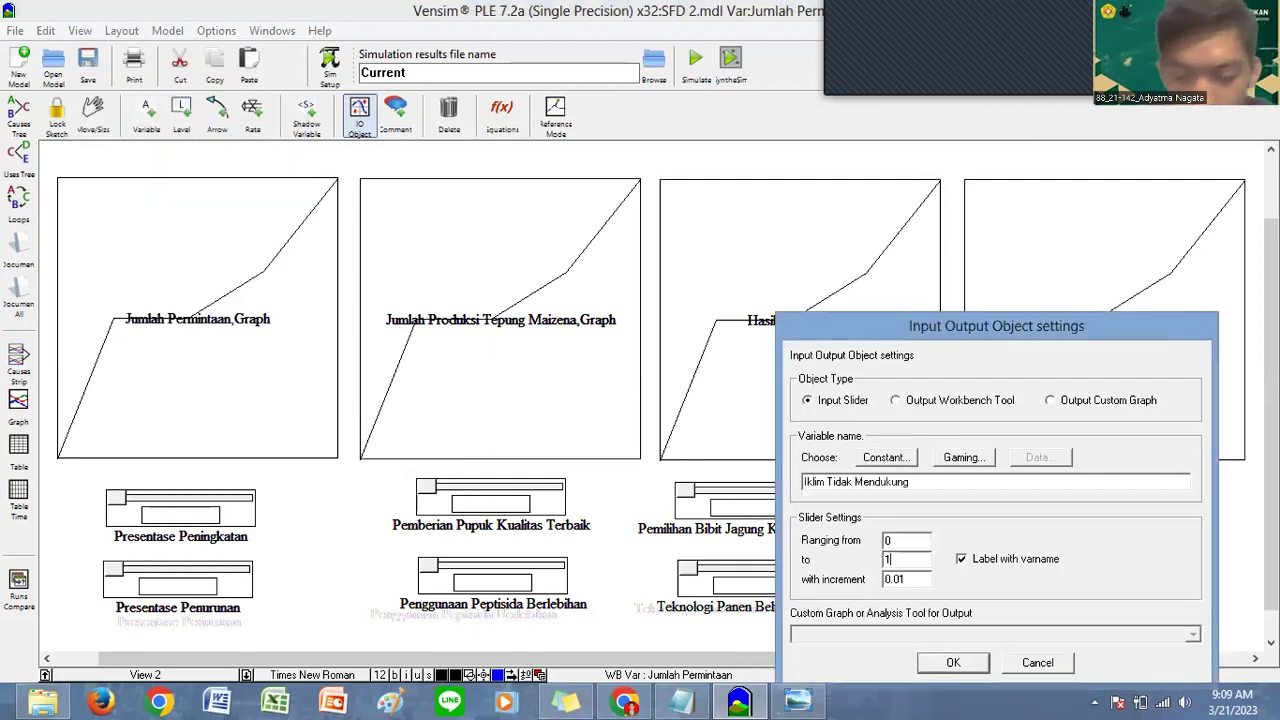
type("4000")
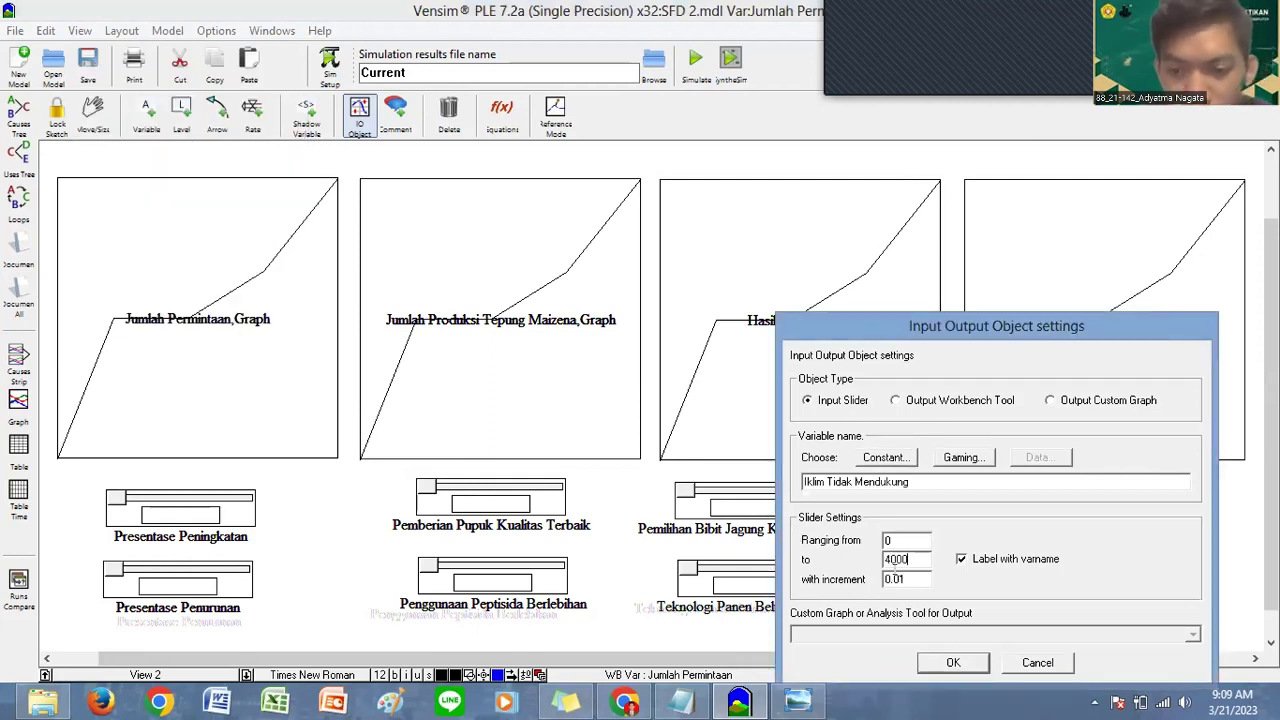
double_click(895, 579)
type("10")
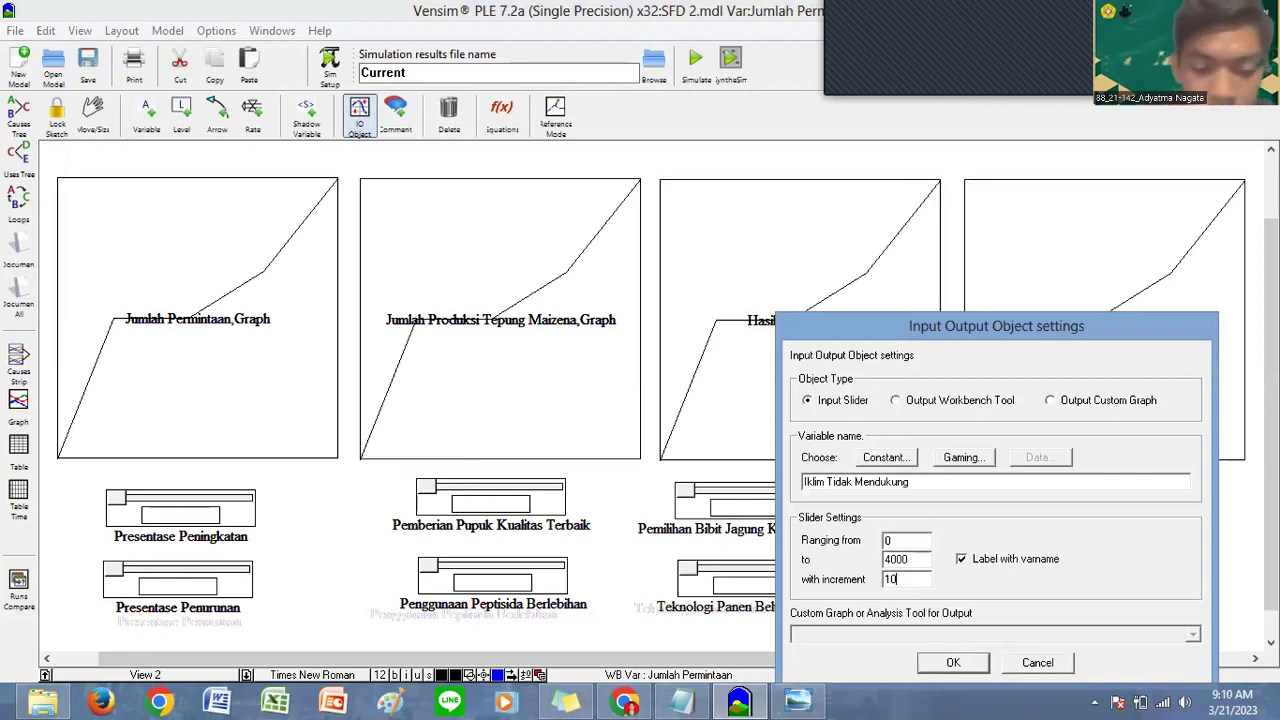
left_click(984, 658)
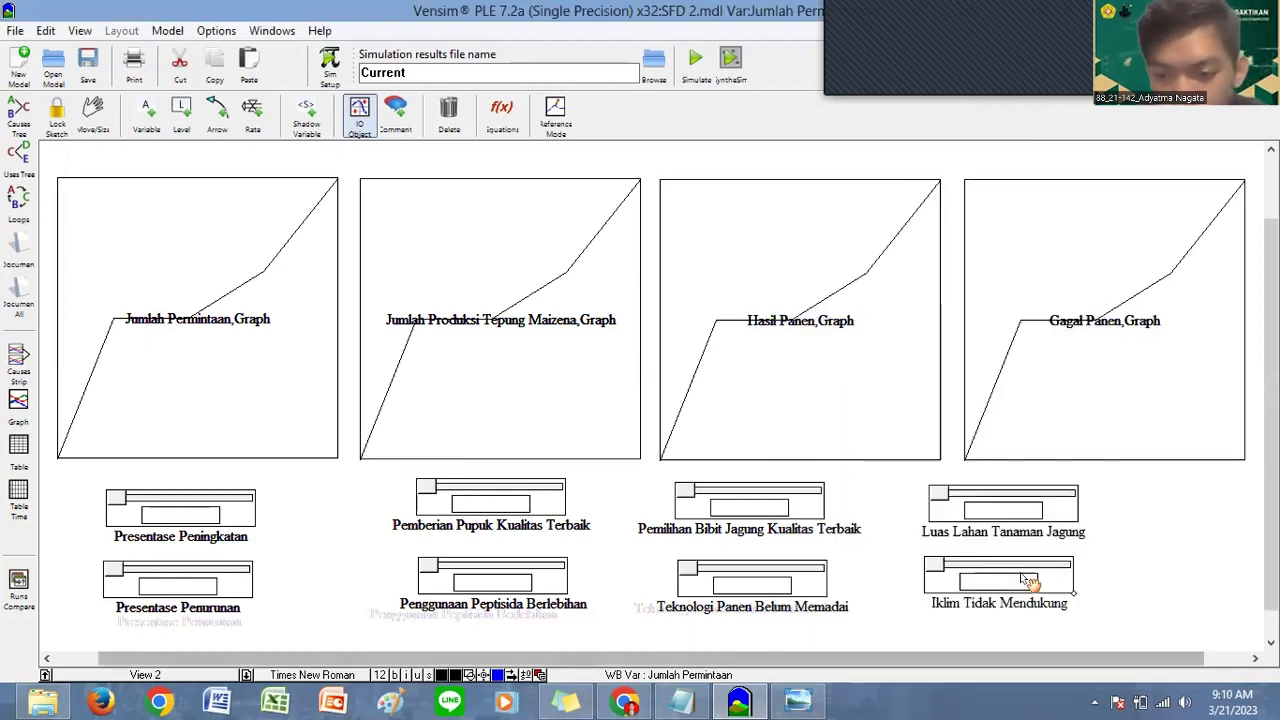
left_click_drag(1033, 583, 1040, 586)
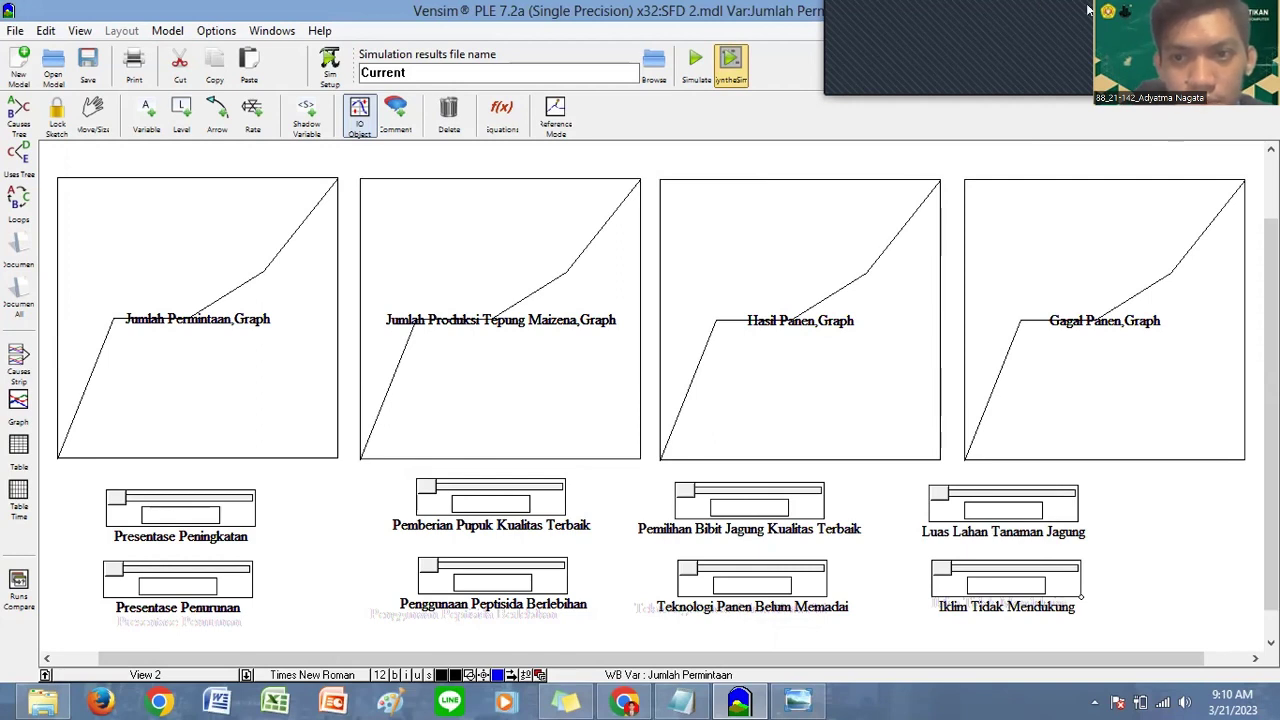
Step: Start SyntheSim, overwriting the existing Current dataset, and move the Presentase Peningkatan slider to 80
left_click(729, 73)
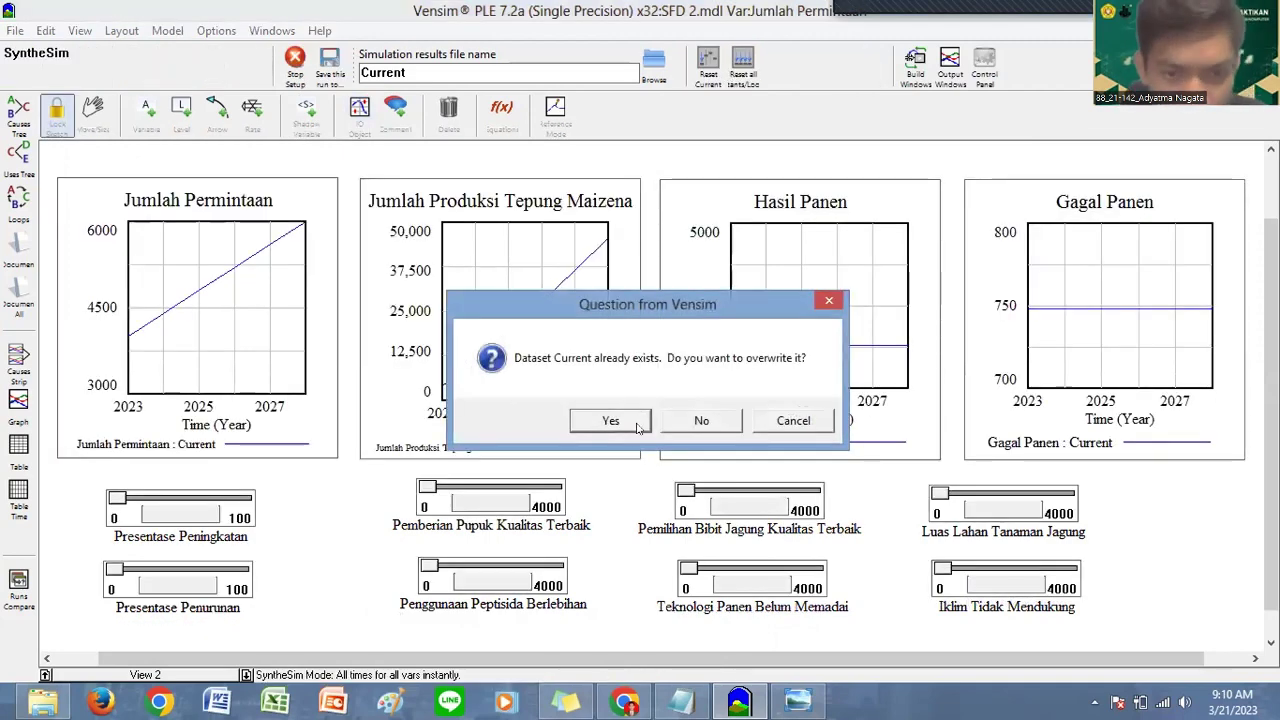
left_click(645, 421)
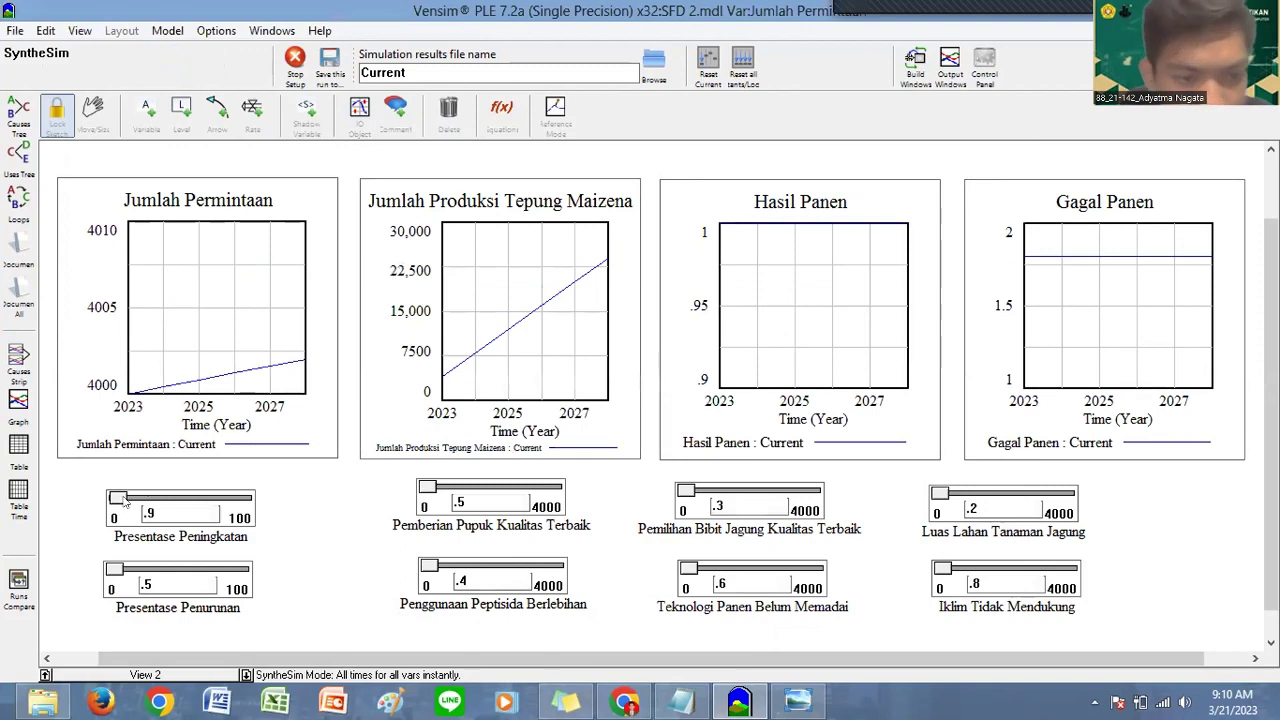
left_click(227, 498)
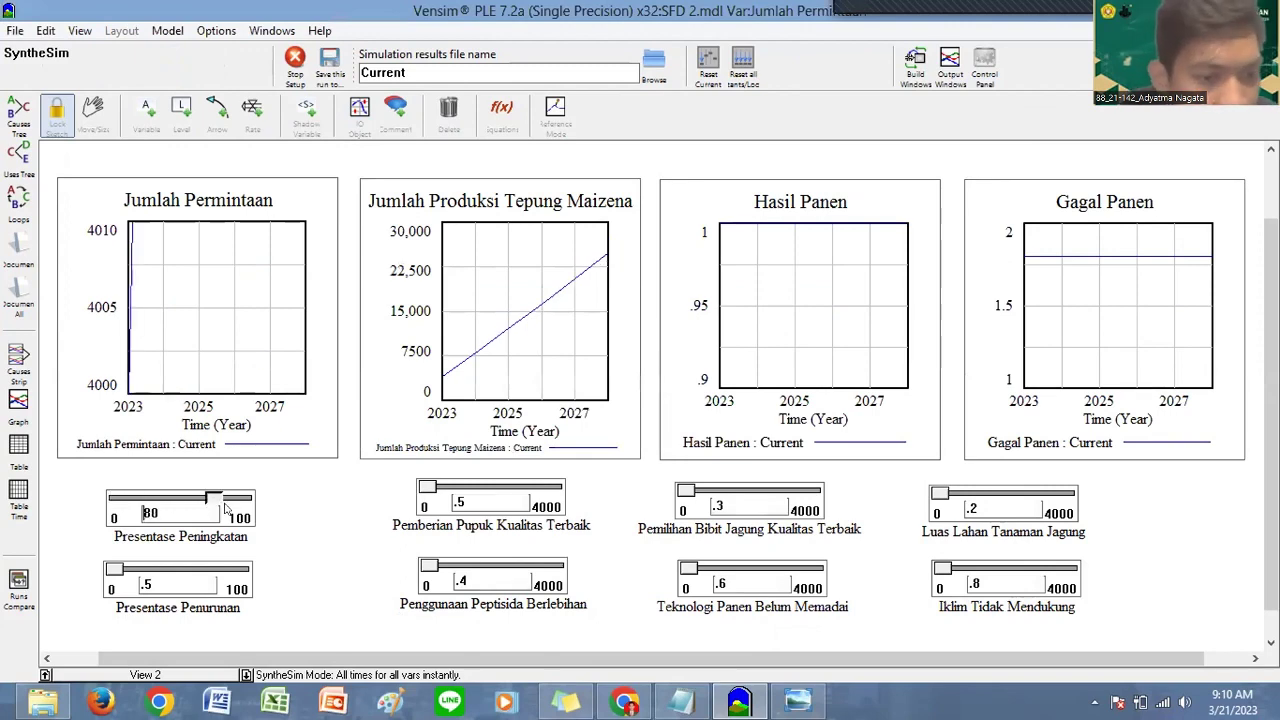
Step: Set the Presentase Penurunan slider to 20, Pemberian Pupuk Kualitas Terbaik to 3500 and Penggunaan Peptisida Berlebihan to 1300
left_click(125, 567)
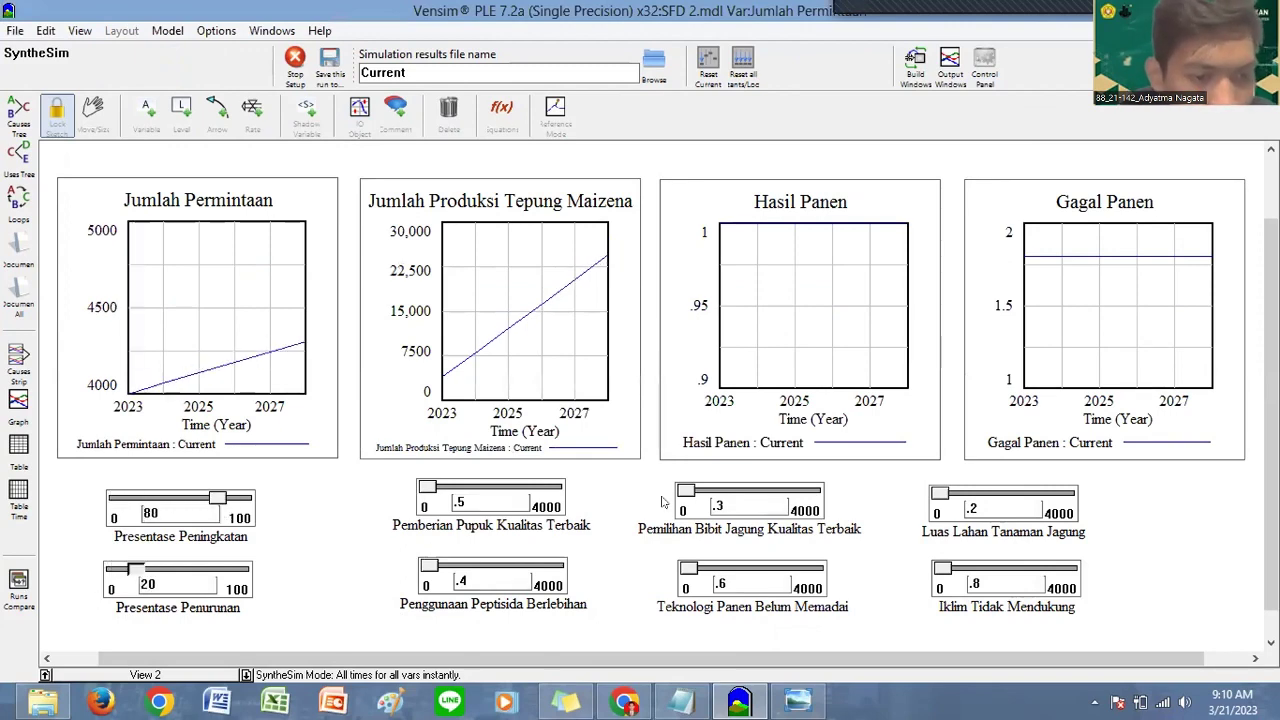
left_click_drag(437, 490, 538, 488)
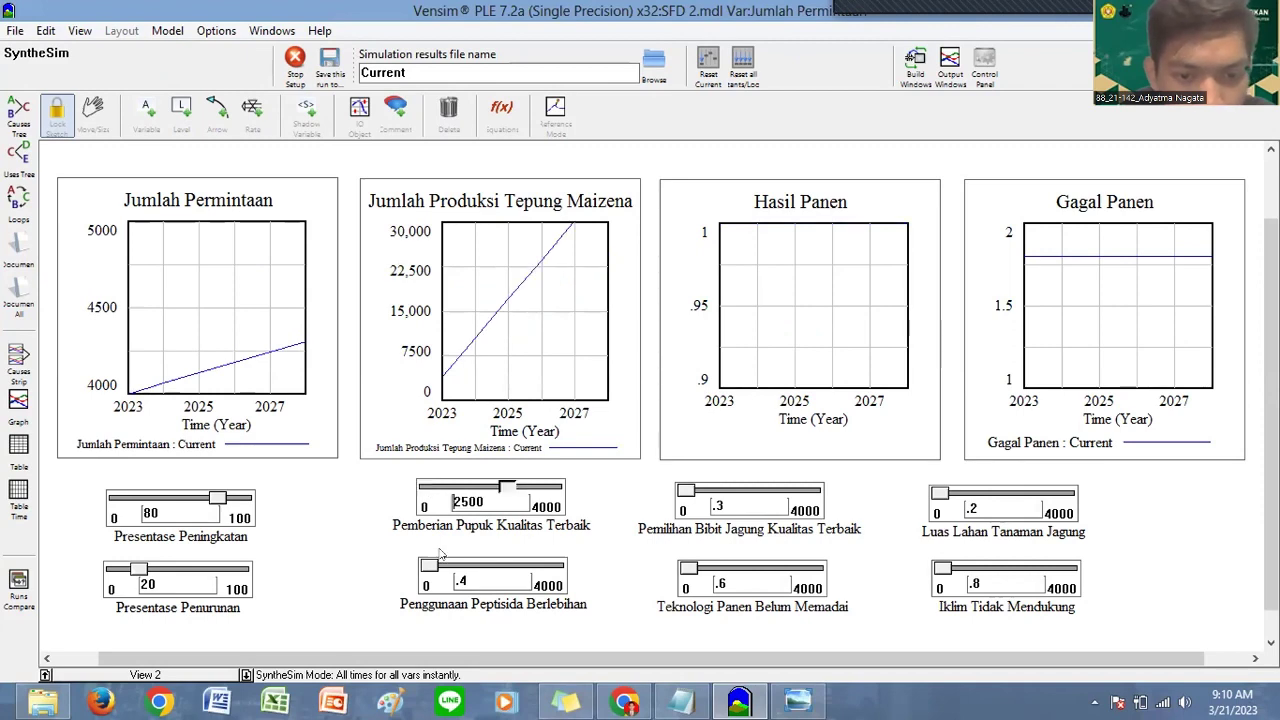
left_click_drag(452, 567, 470, 567)
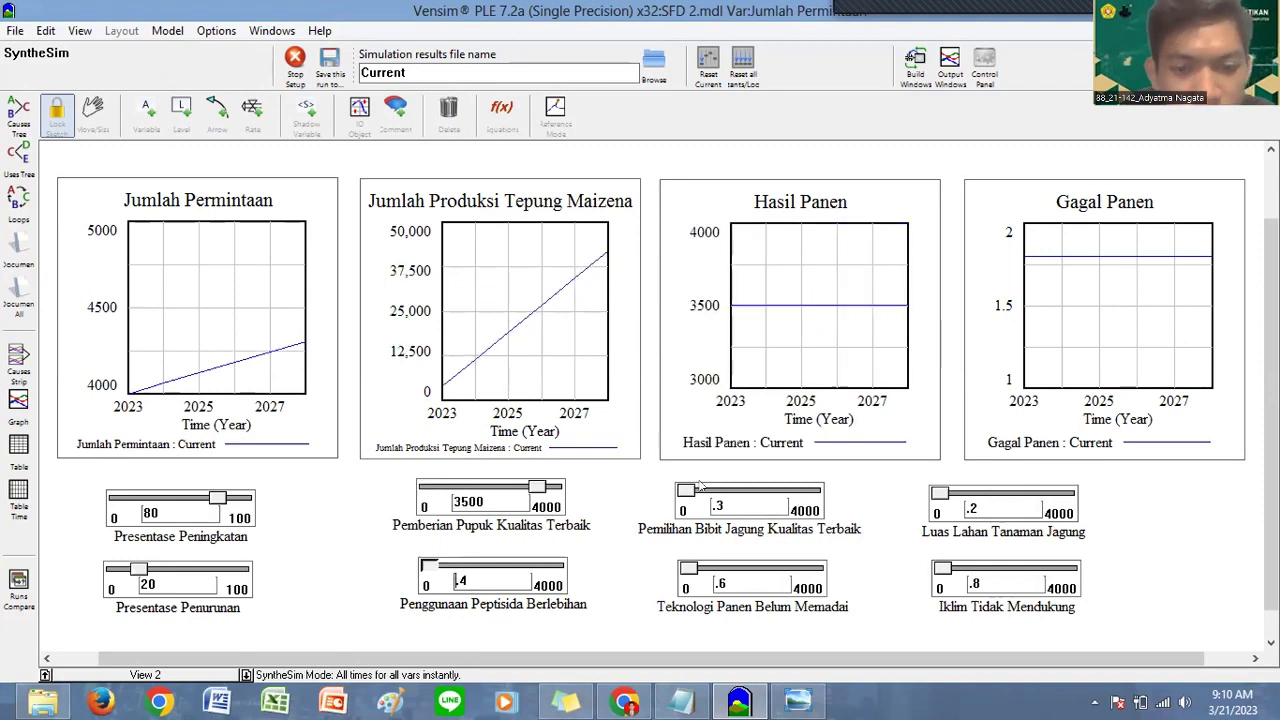
Step: Set Pemilihan Bibit Jagung Kualitas Terbaik to 3300, Teknologi Panen Belum Memadai to 1000 and Luas Lahan Tanaman Jagung to 2800, and raise Iklim Tidak Mendukung
left_click(788, 491)
left_click(723, 568)
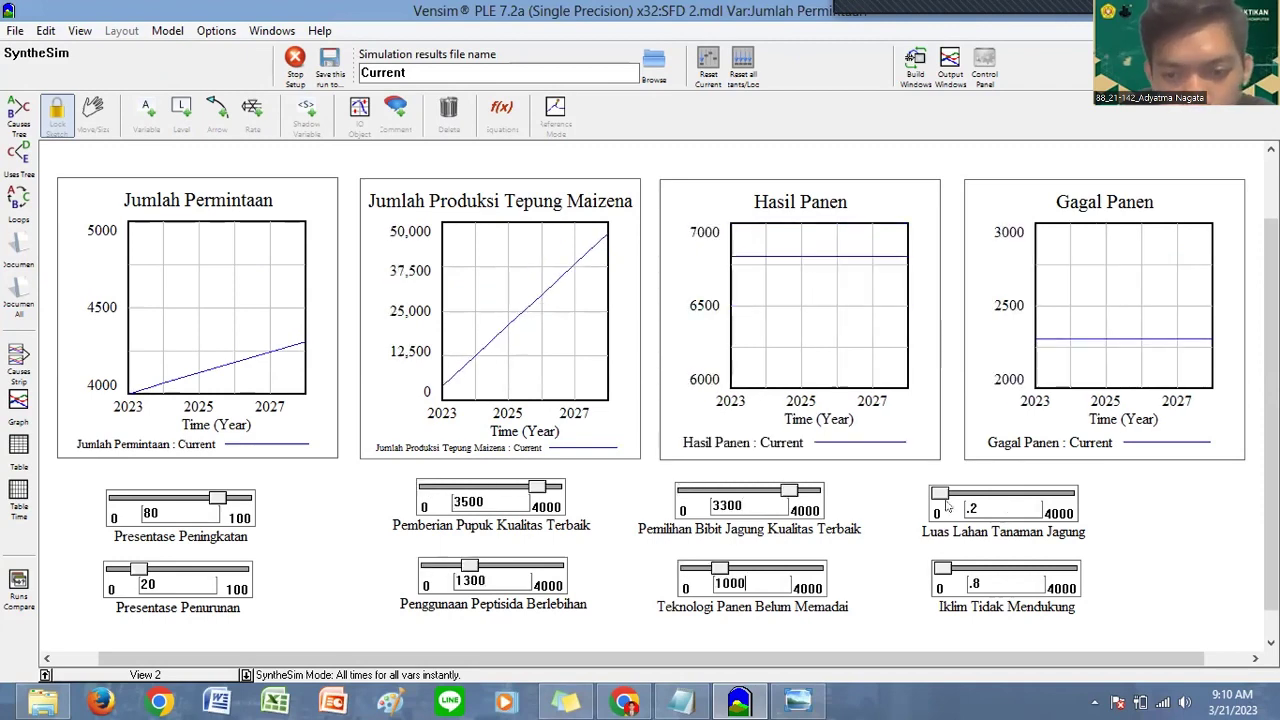
left_click(1027, 493)
left_click_drag(945, 569, 976, 570)
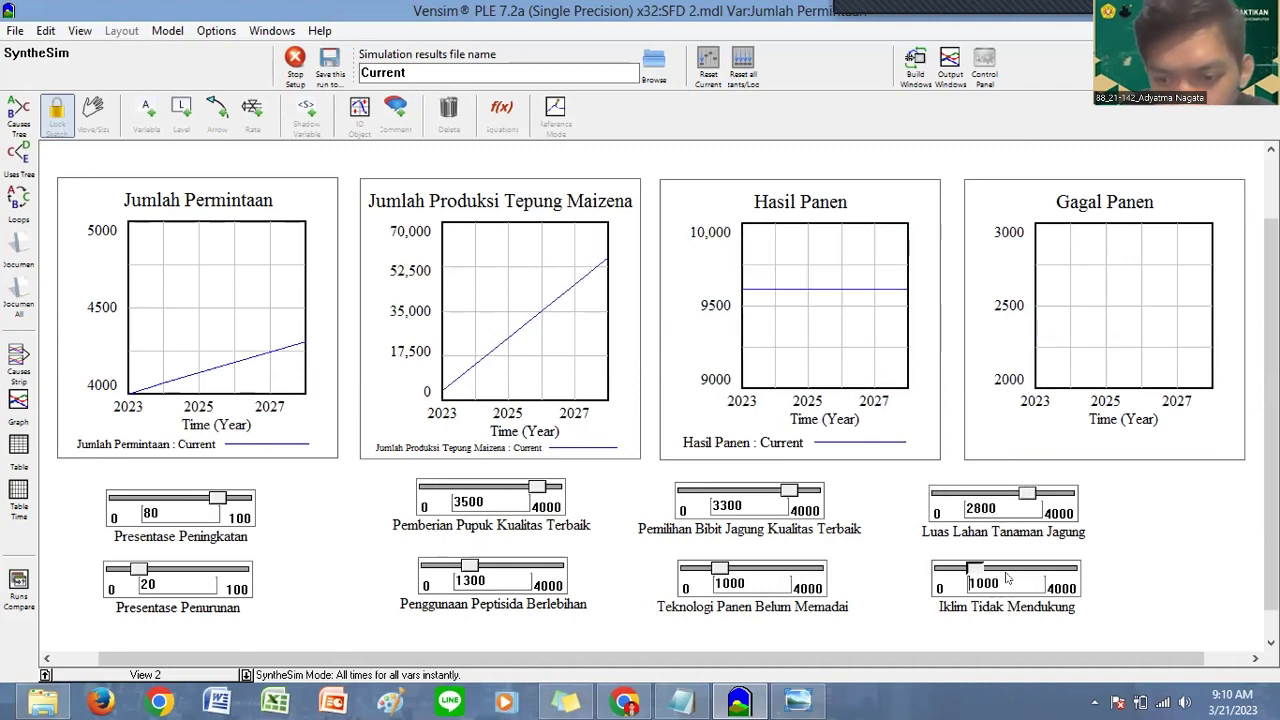
left_click(999, 568)
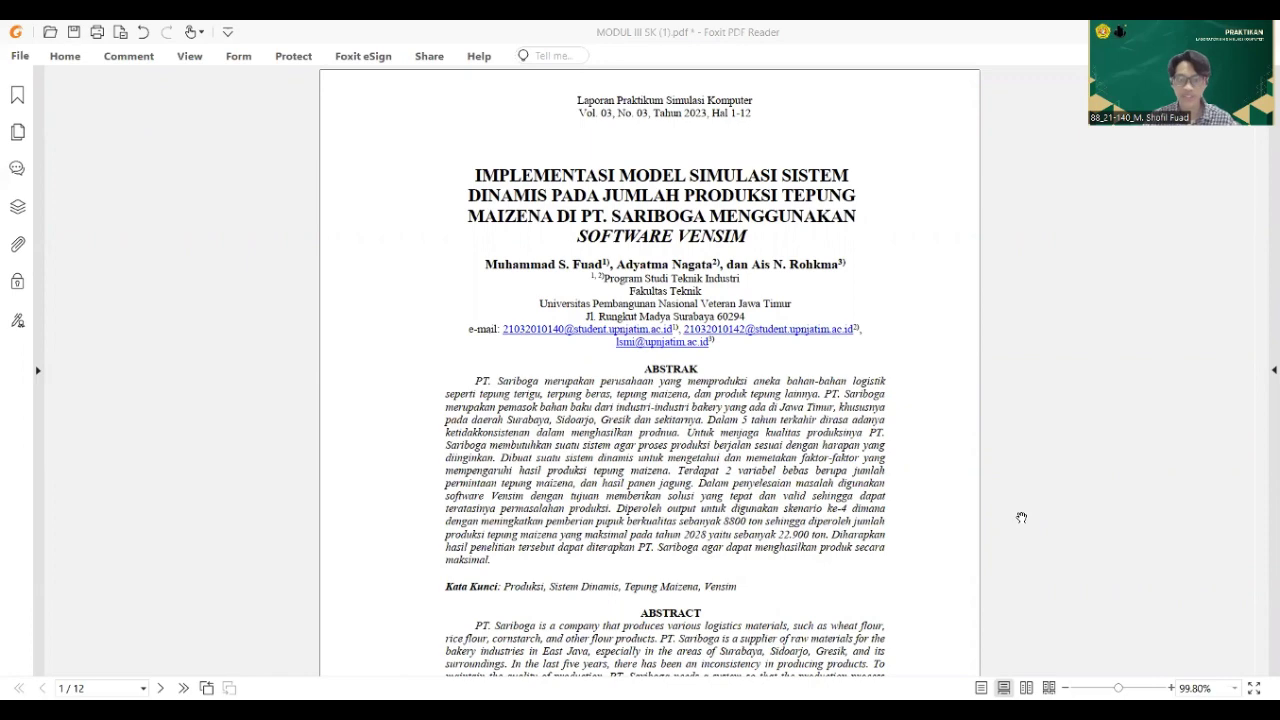
Step: Read the abstract and the highlighted Pendahuluan section of the report MODUL III SK (1).pdf in Foxit PDF Reader
scroll(1050, 485, "down", 10)
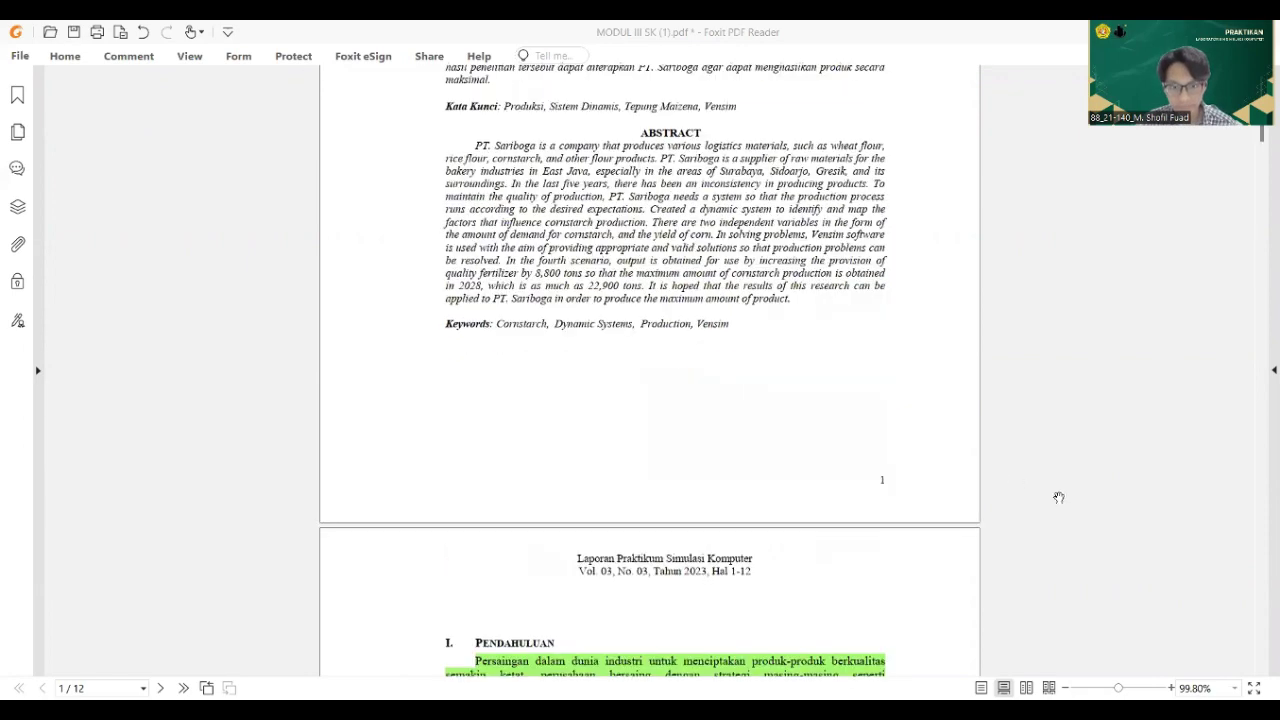
scroll(1059, 497, "down", 5)
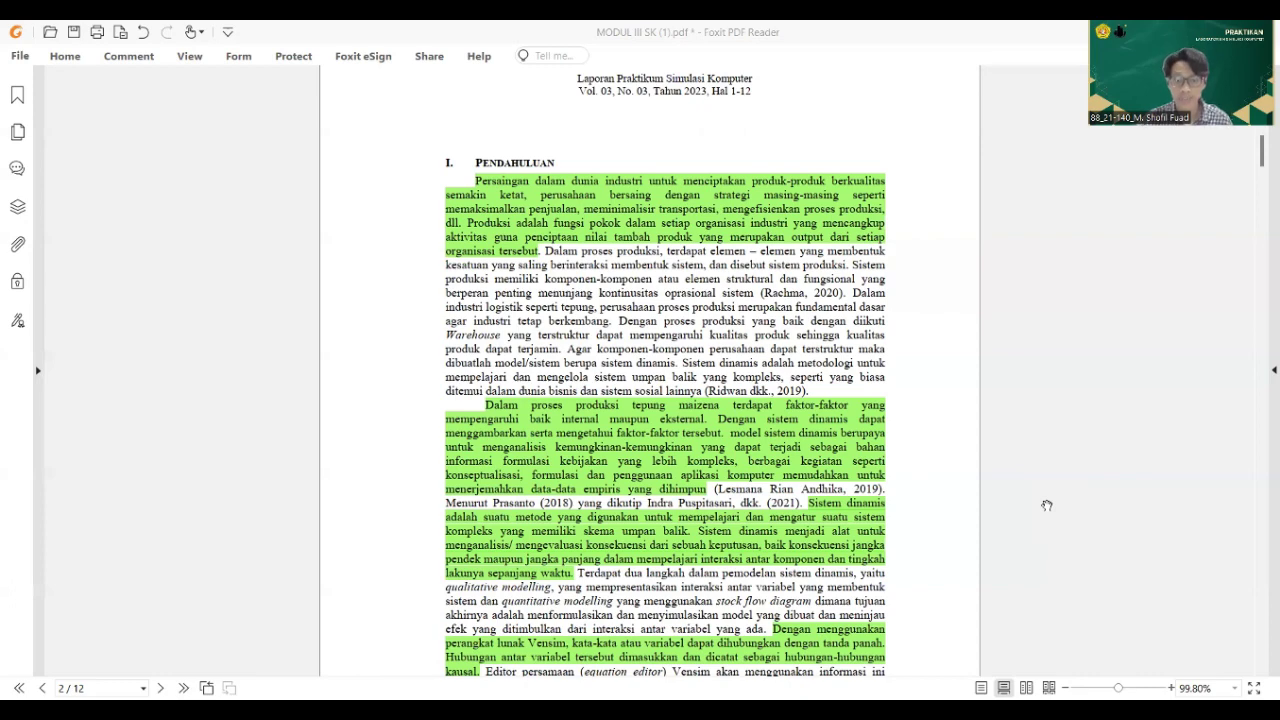
scroll(1055, 510, "down", 4)
scroll(1063, 515, "down", 1)
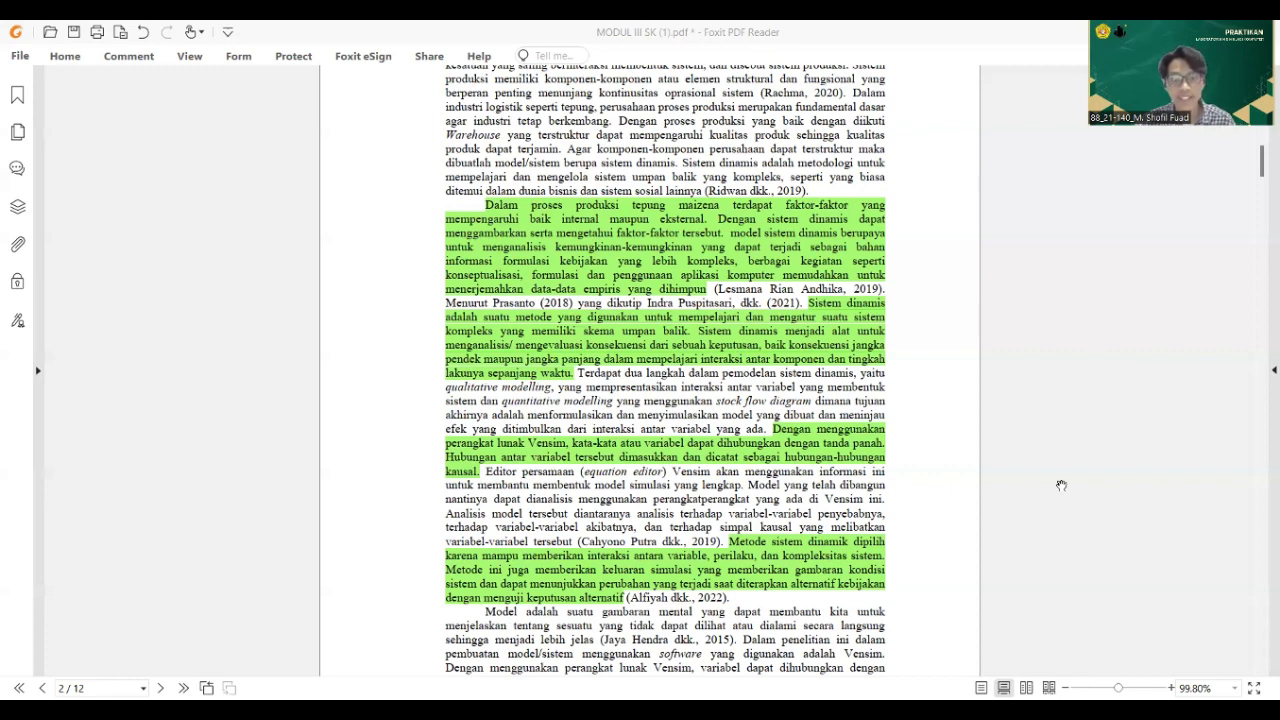
scroll(1061, 485, "down", 5)
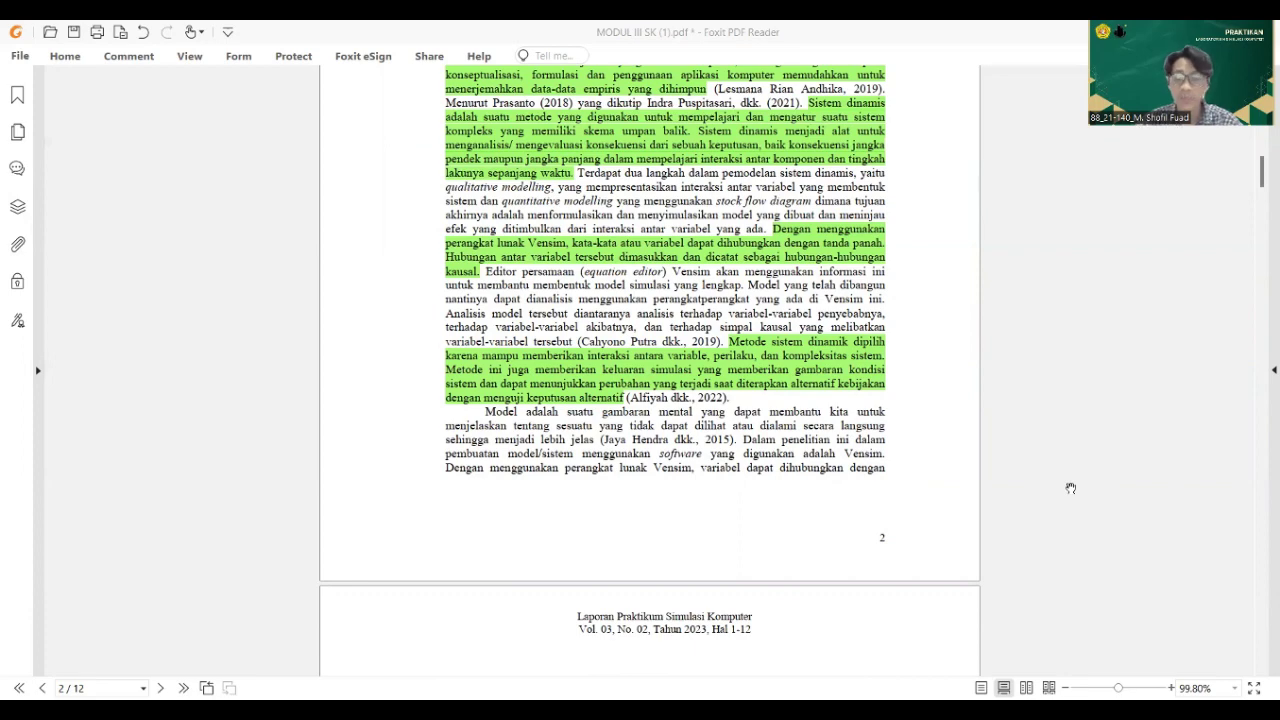
Step: Review the Metodologi Penelitian section, including the list of required data and Tabel 2.1 on yearly Tepung Maizena production
scroll(1072, 492, "down", 10)
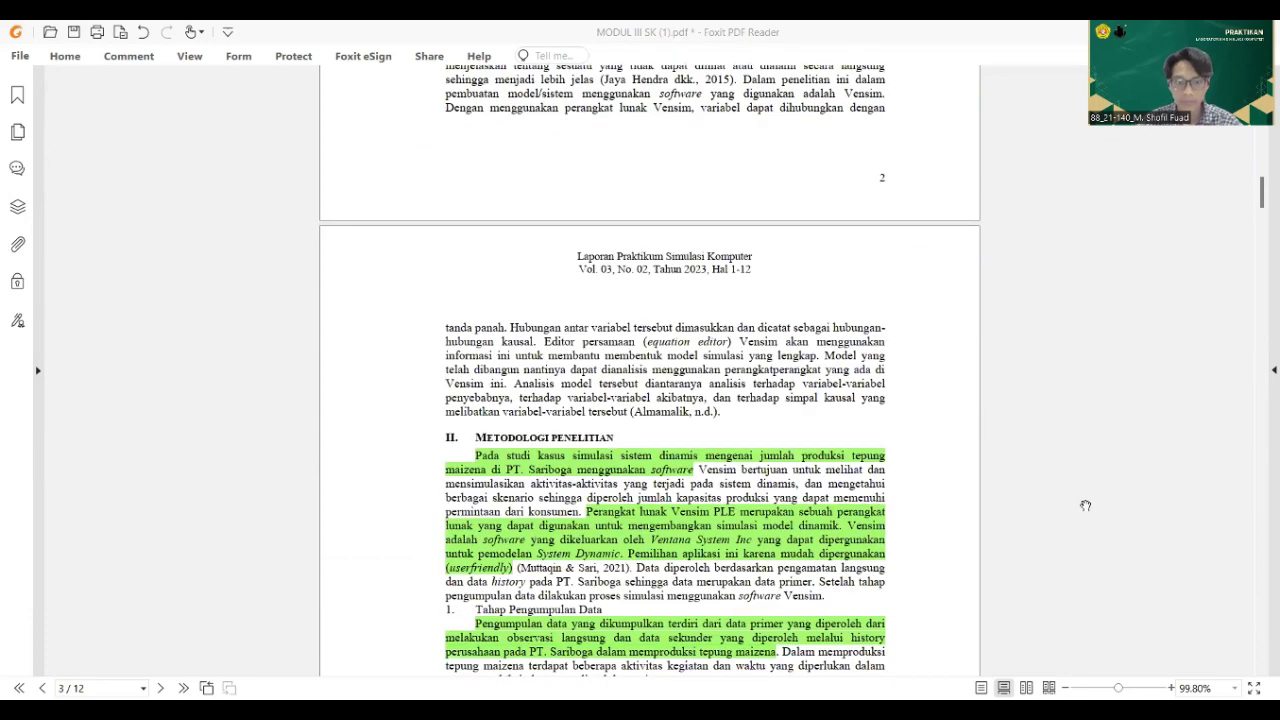
scroll(1107, 495, "down", 5)
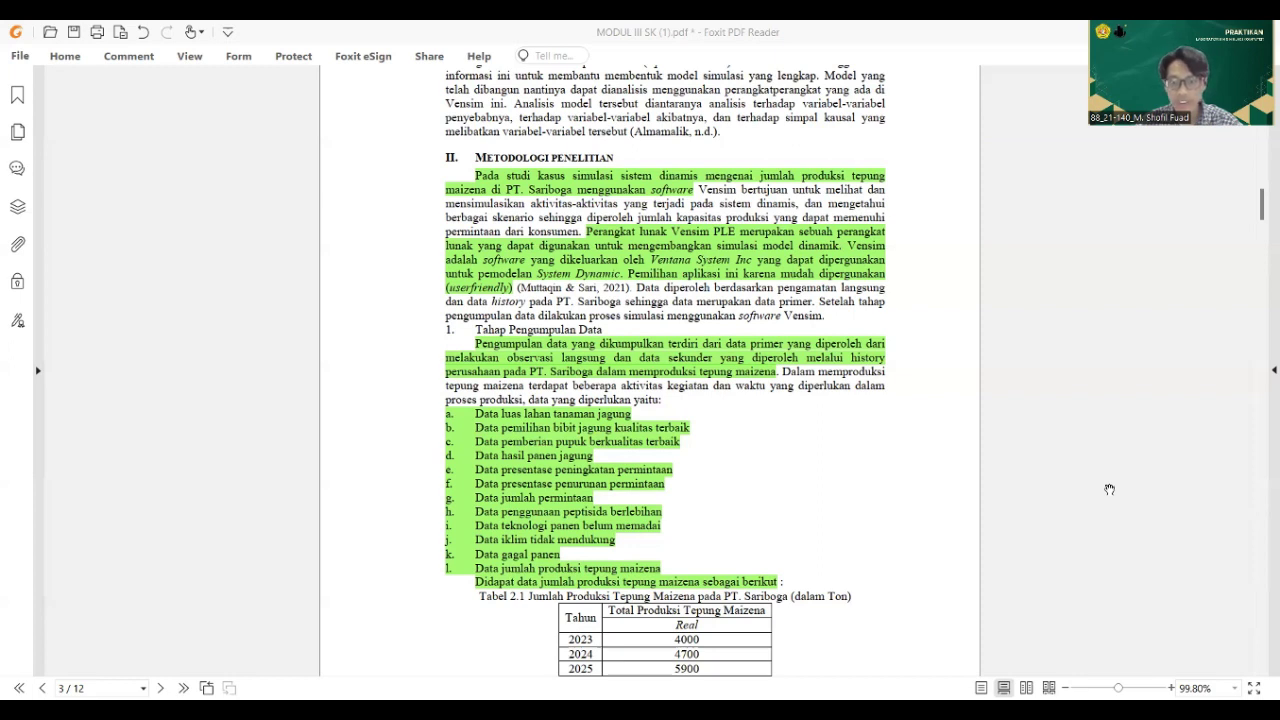
scroll(1110, 489, "down", 2)
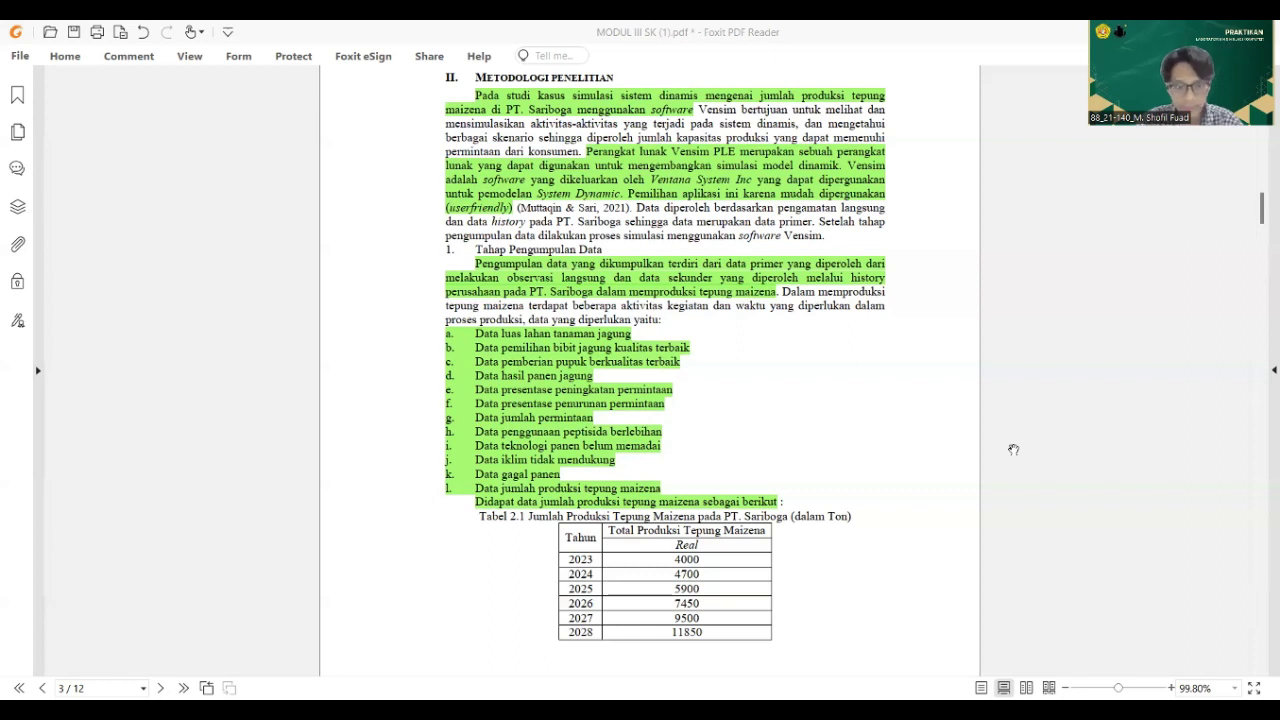
scroll(905, 595, "down", 3)
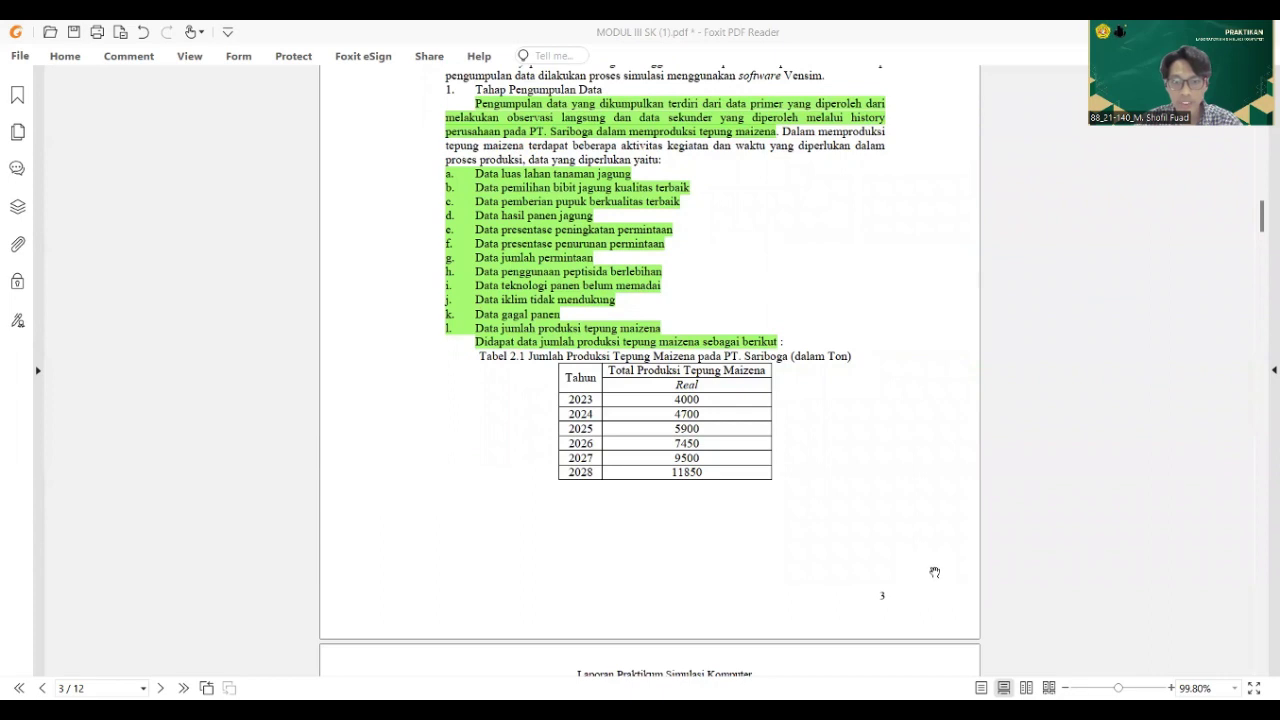
scroll(944, 572, "down", 1)
scroll(944, 572, "down", 1)
scroll(762, 398, "down", 1)
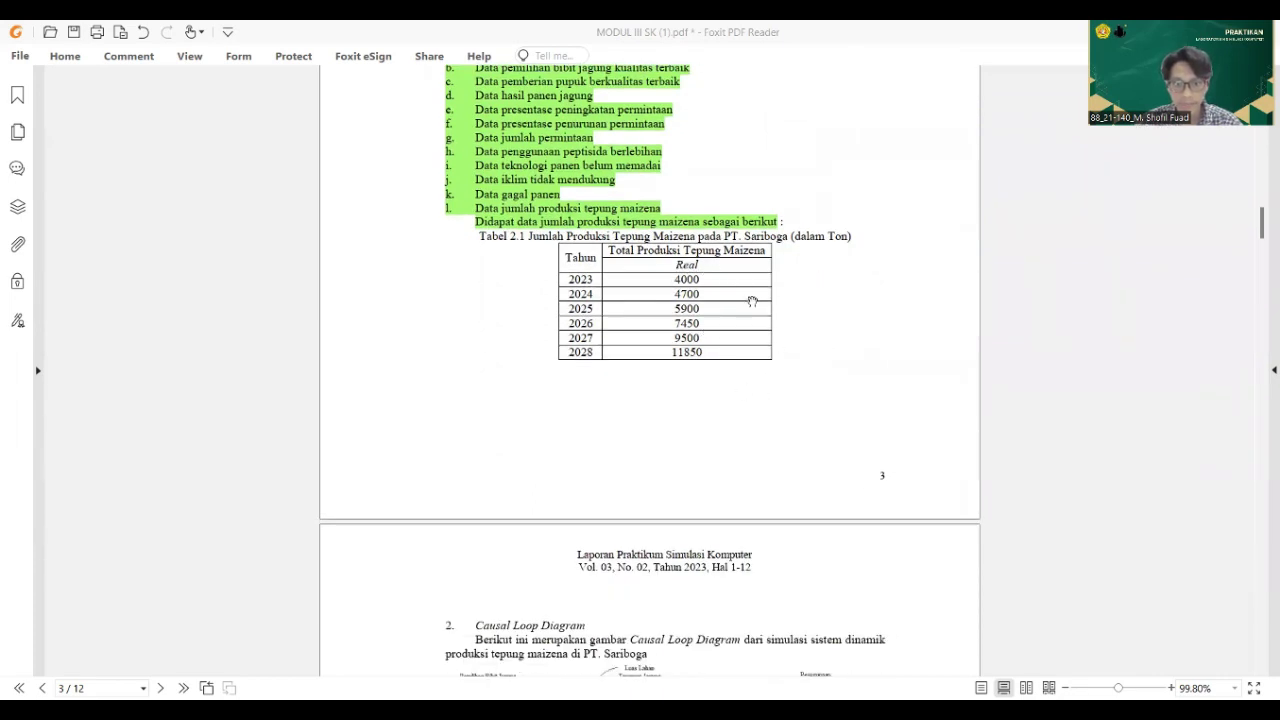
scroll(745, 302, "down", 1)
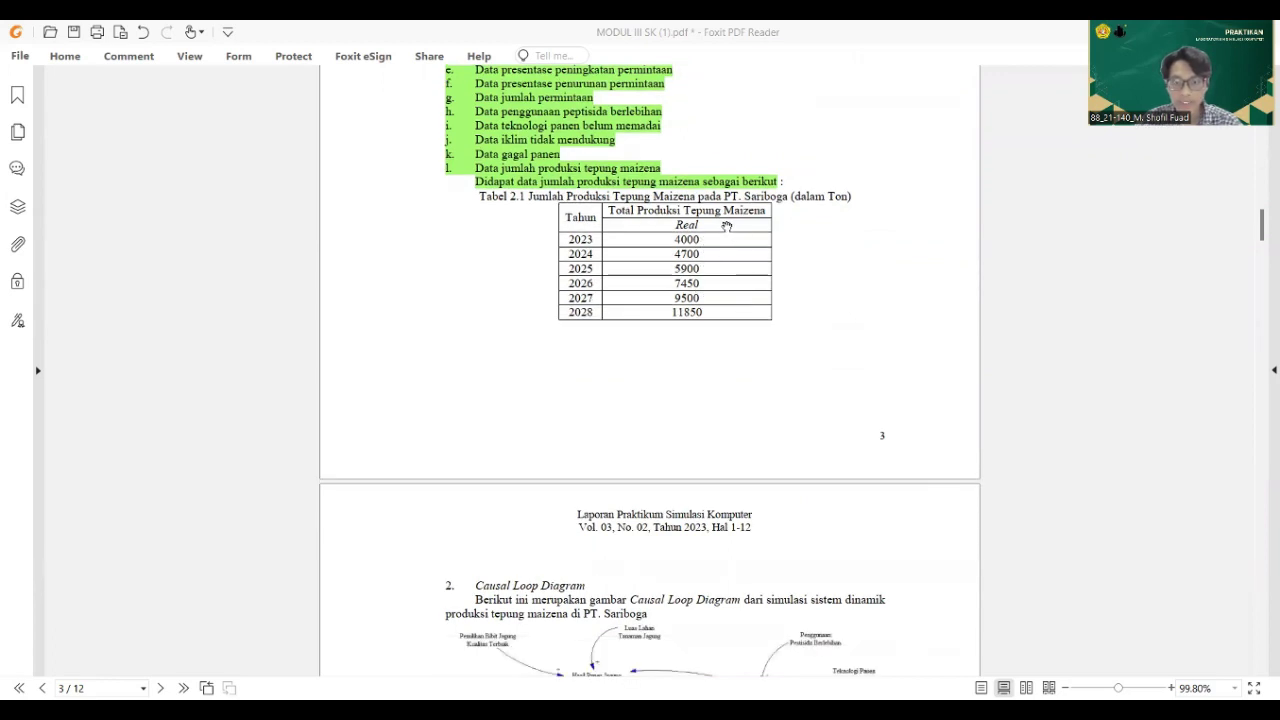
Step: Enlarge the Causal Loop Diagram in Gambar 2.1 and examine how its variables are linked
scroll(920, 320, "down", 6)
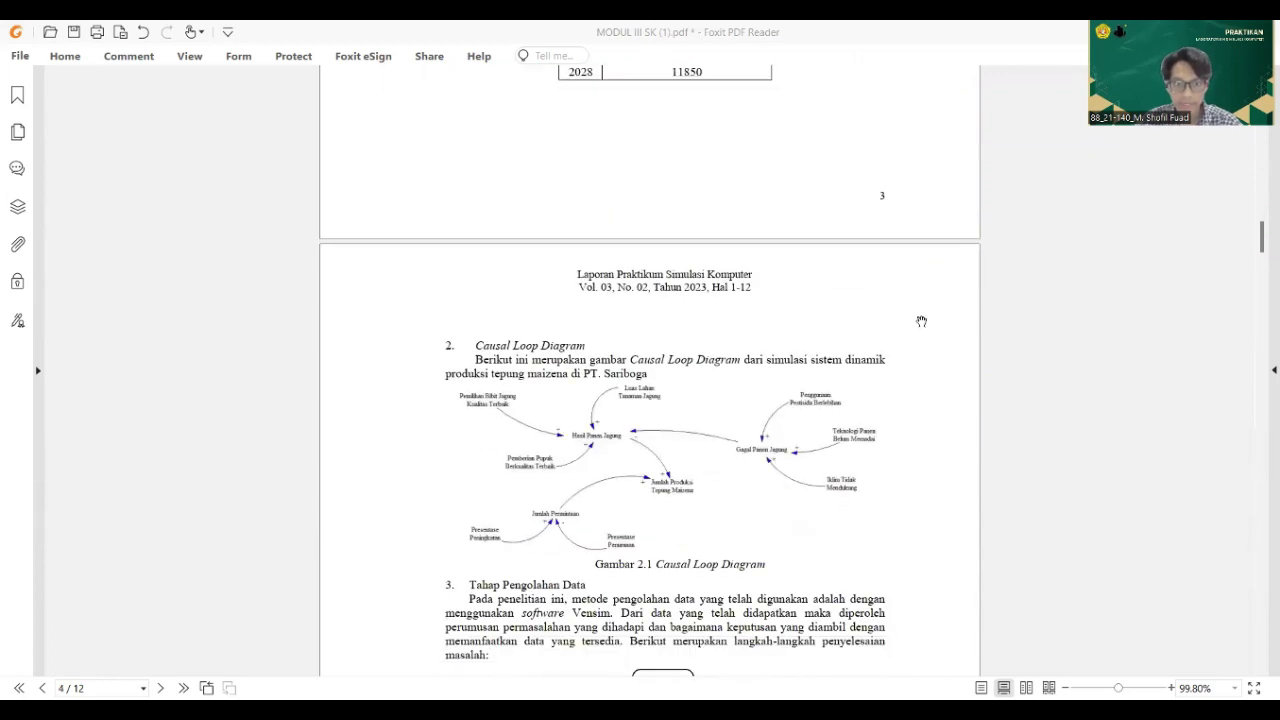
scroll(921, 321, "down", 1)
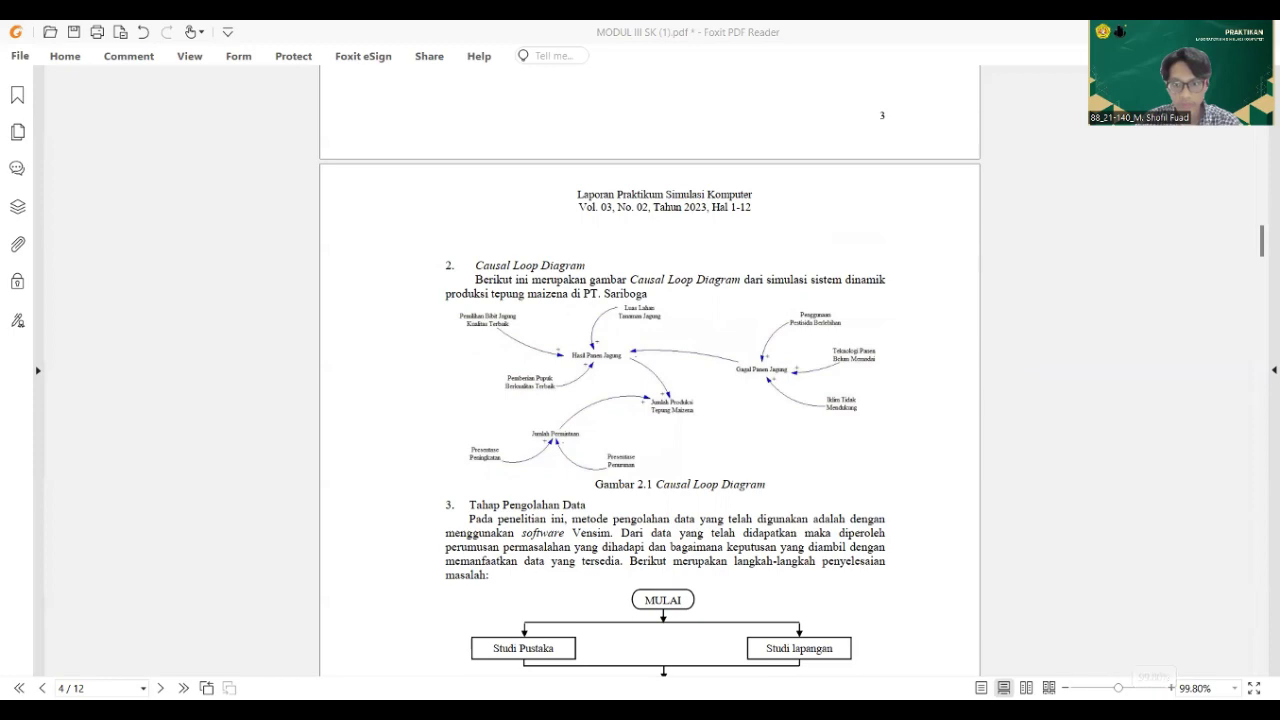
left_click(1132, 688)
scroll(1108, 620, "down", 4)
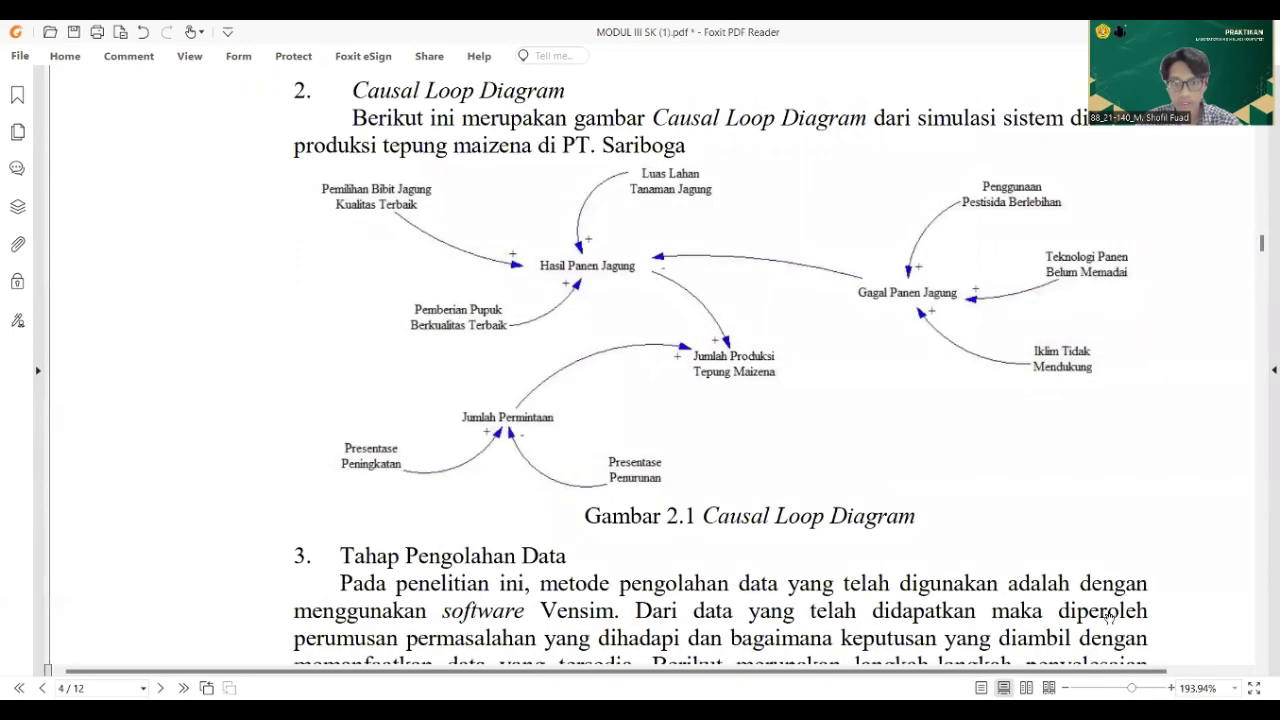
scroll(1110, 618, "up", 1)
scroll(1110, 596, "up", 1)
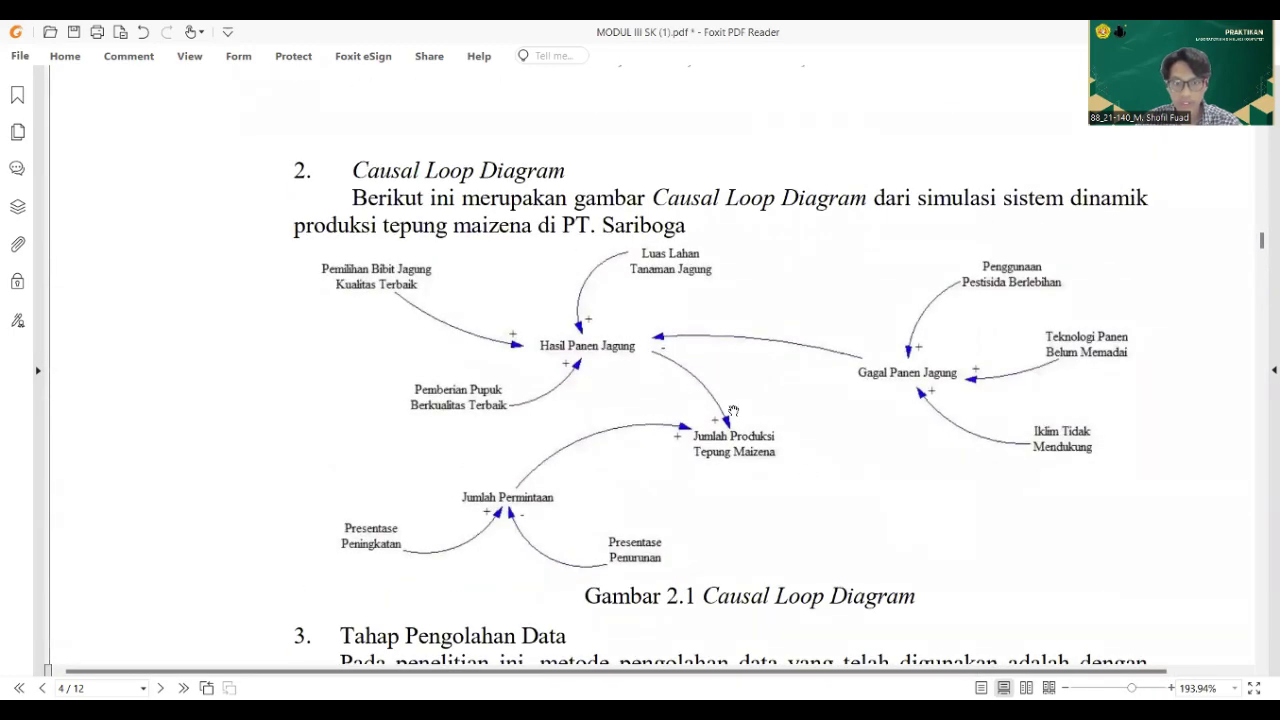